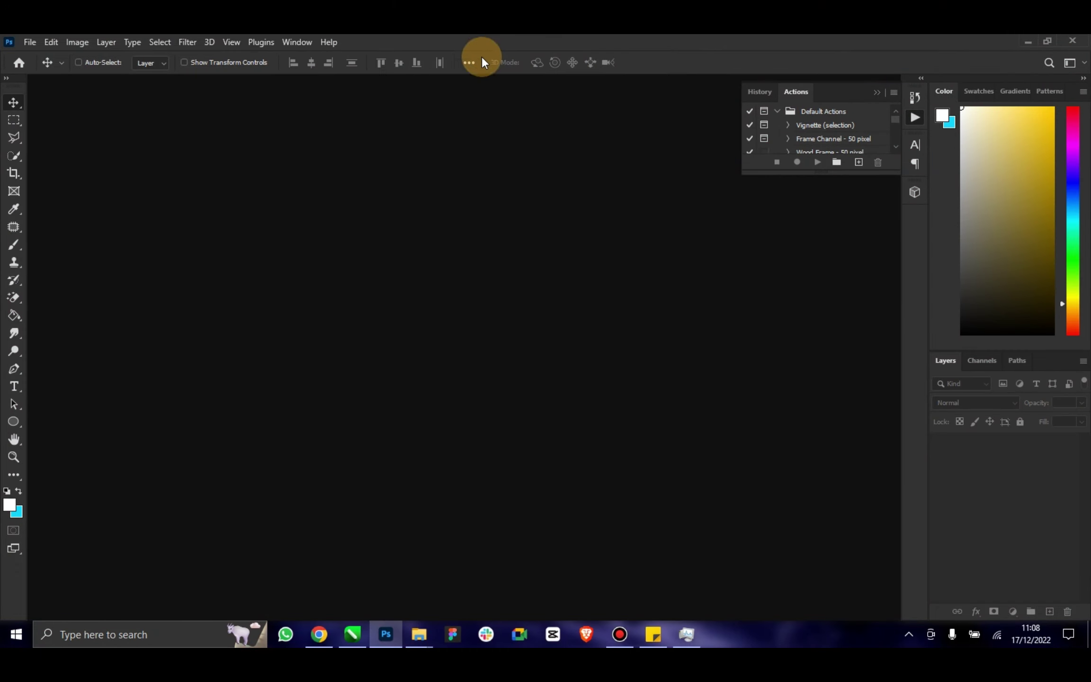
Create a blank 4000 x 4500 px, 300 ppi document.
click(620, 634)
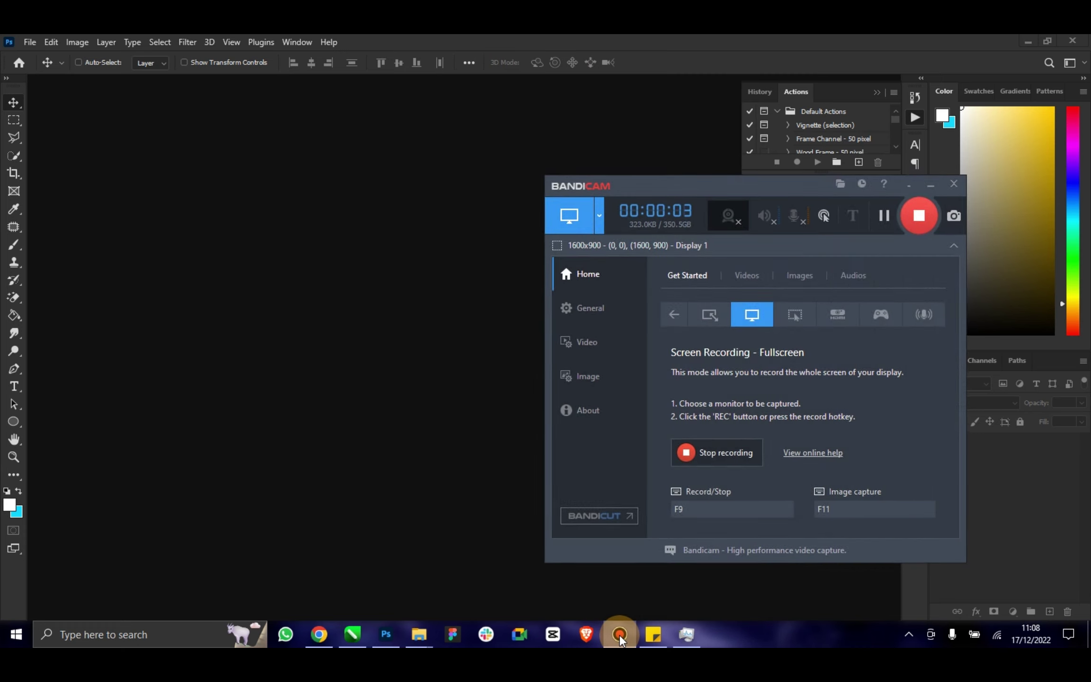
click(620, 635)
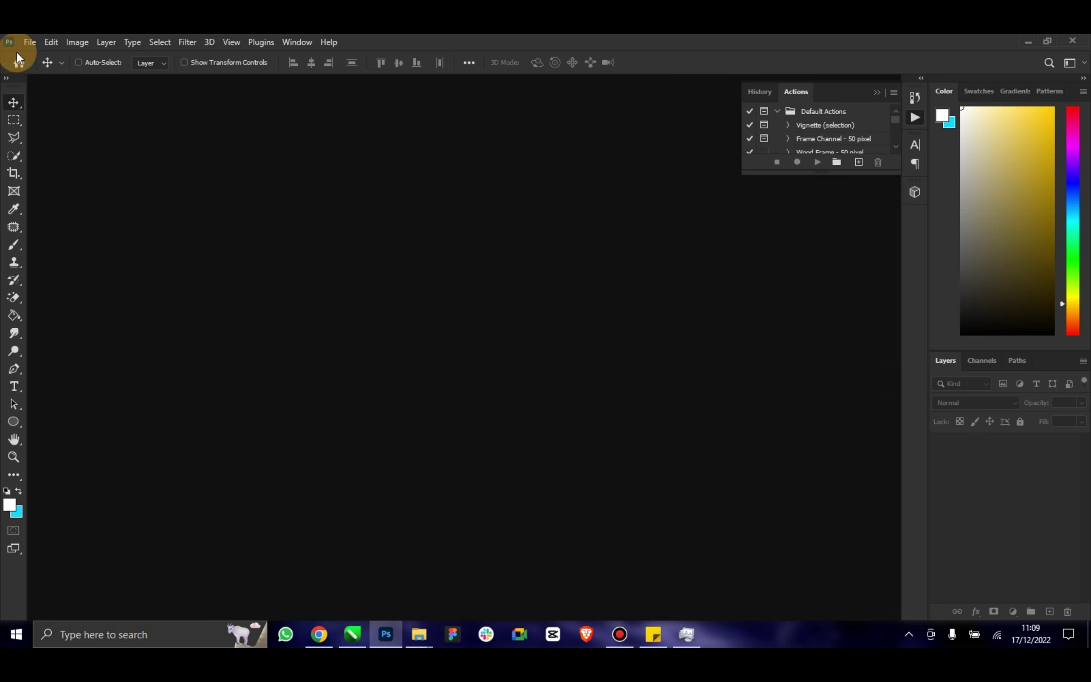
click(30, 42)
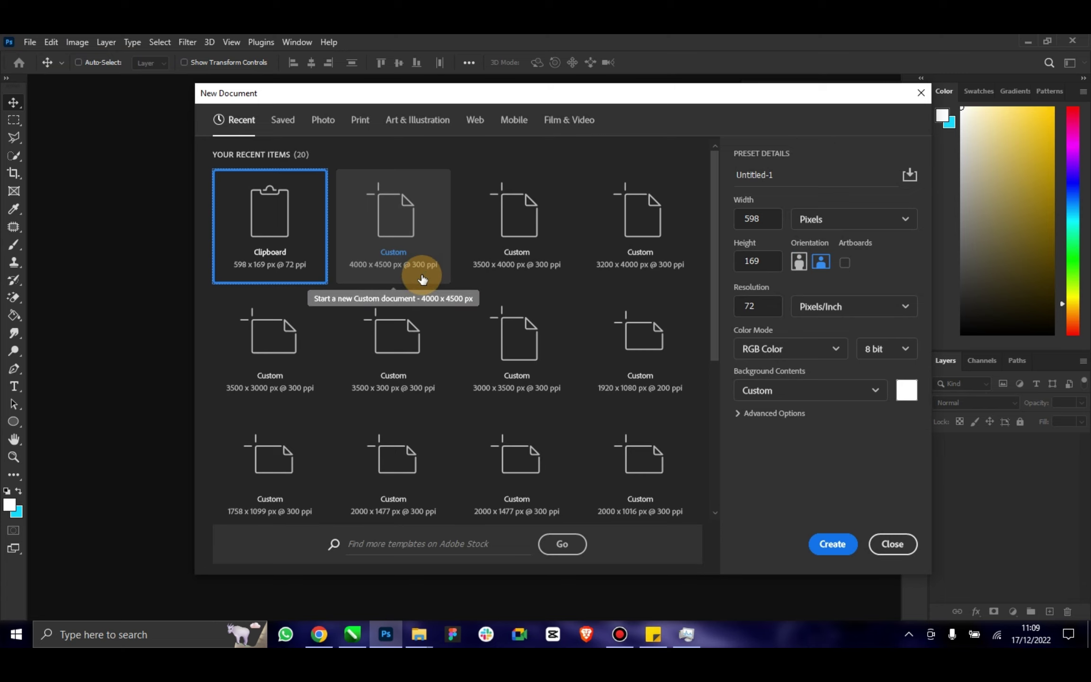
click(422, 280)
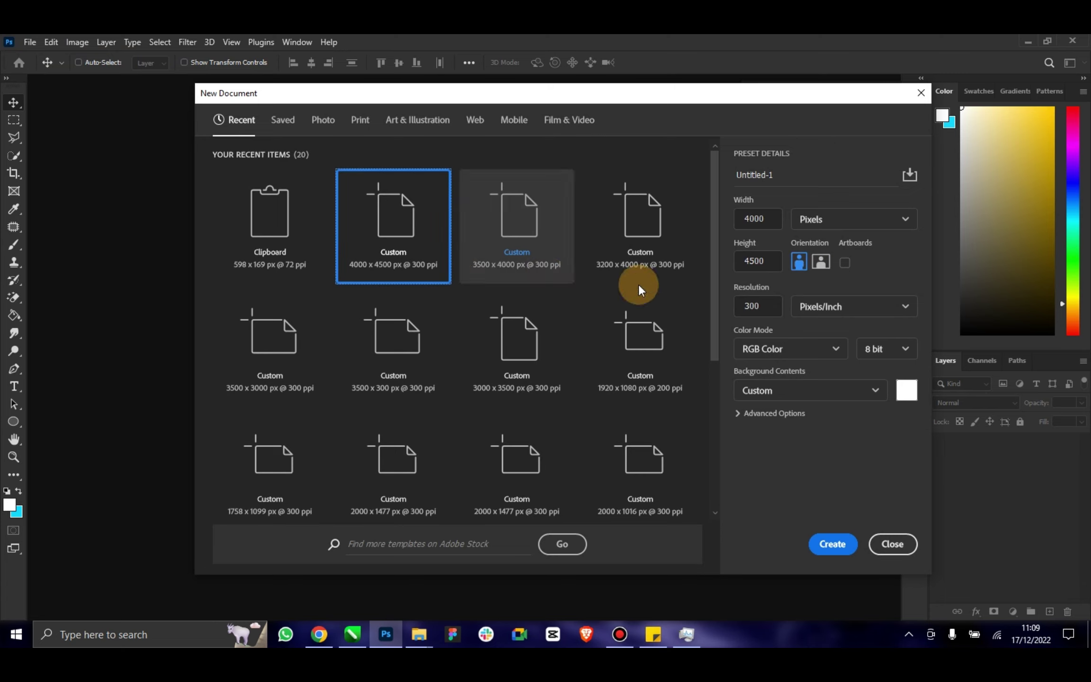
click(832, 543)
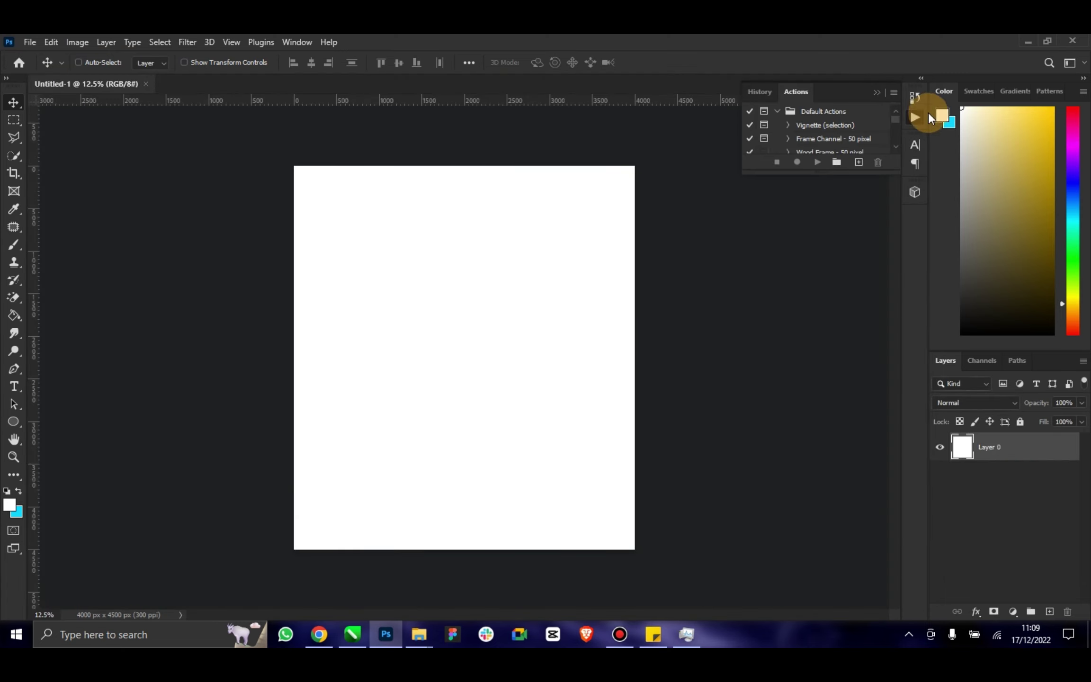
click(876, 91)
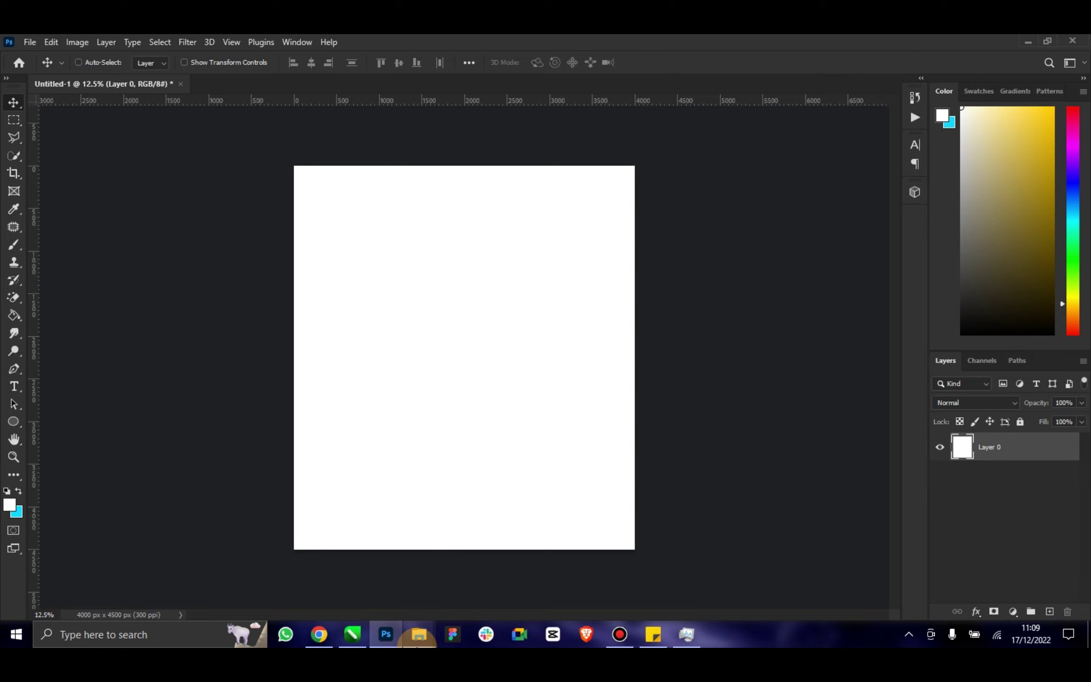
Open the Santa deck-chair photo from the xmas design folder in Photoshop.
click(419, 635)
click(364, 600)
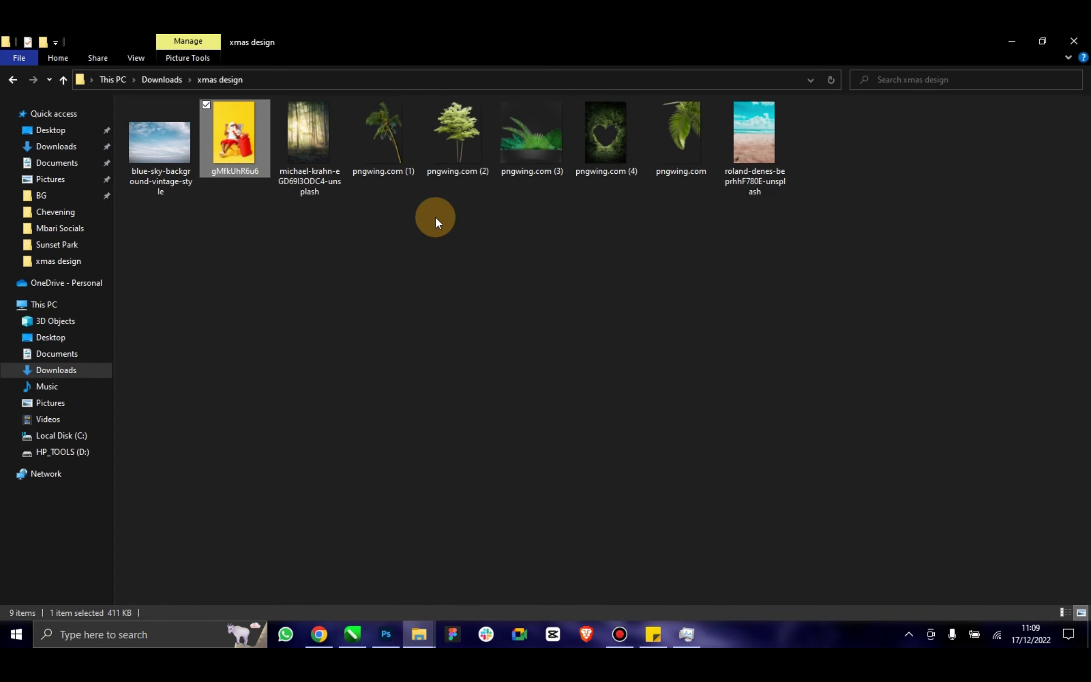
right_click(250, 129)
mouse_move(136, 345)
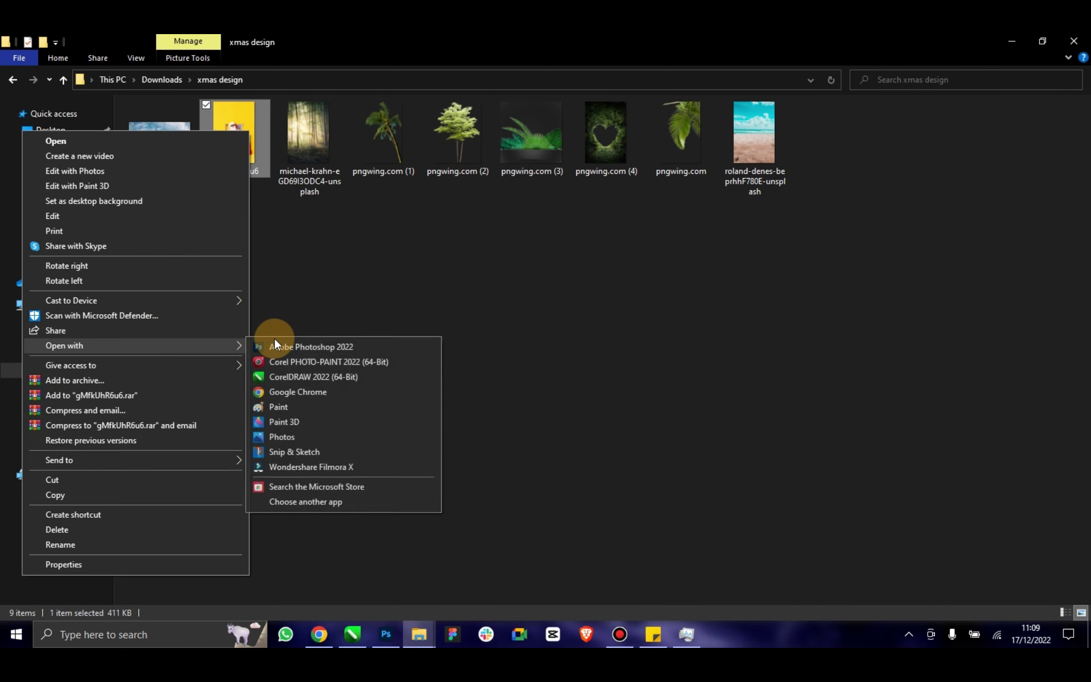
click(275, 340)
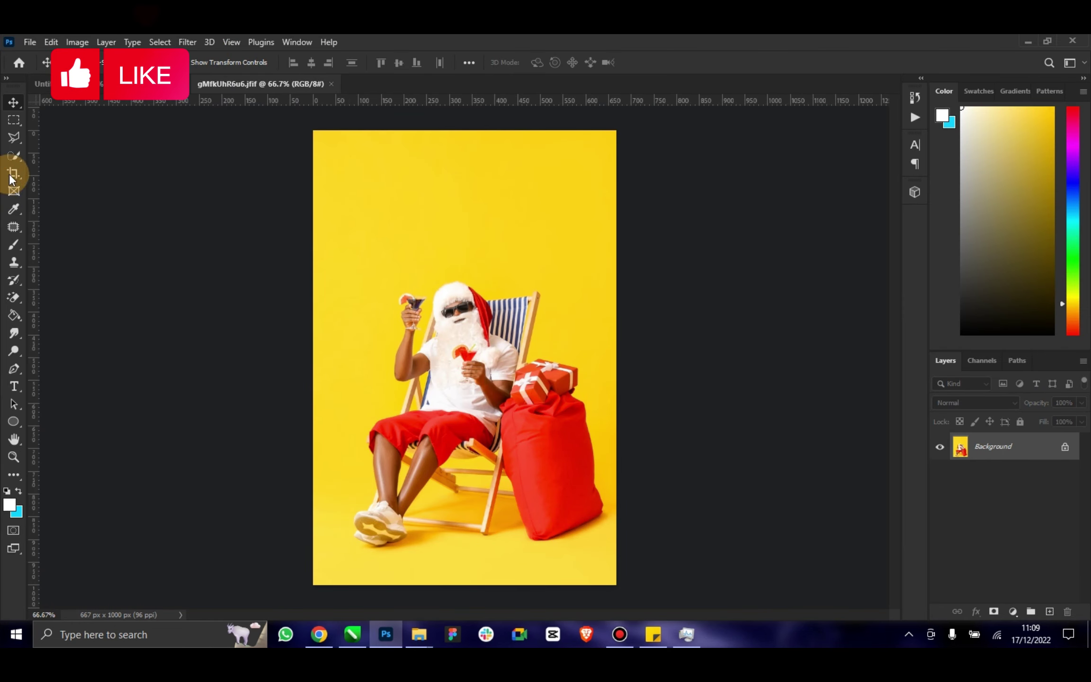
Lasso-select Santa, the deck chair and the red sack.
click(15, 154)
click(62, 155)
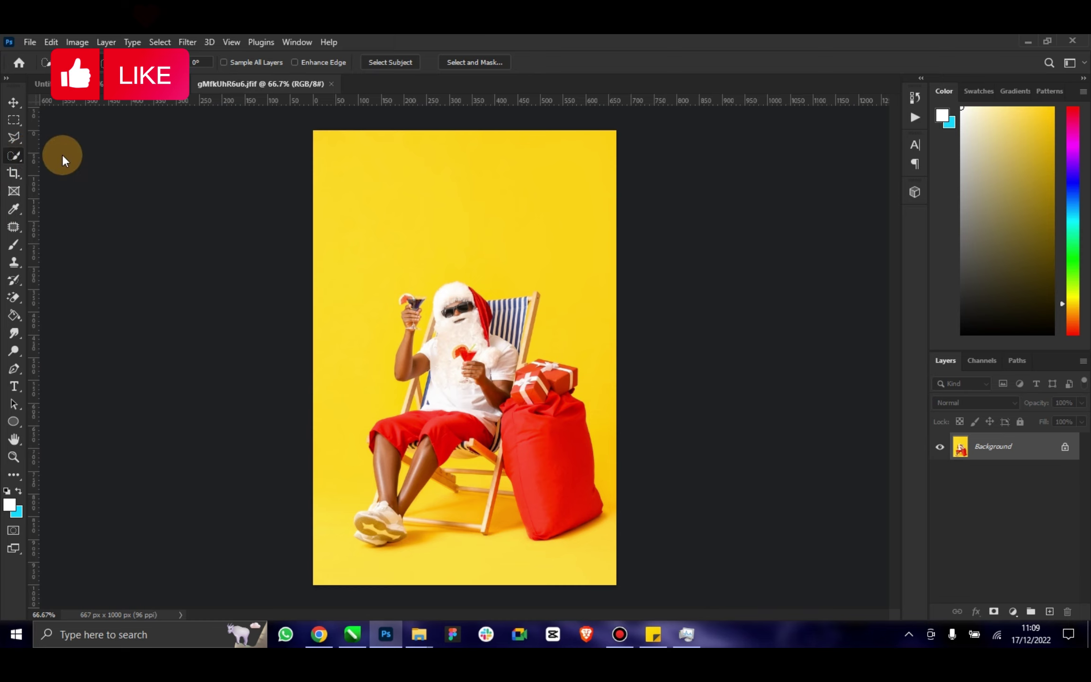
click(521, 266)
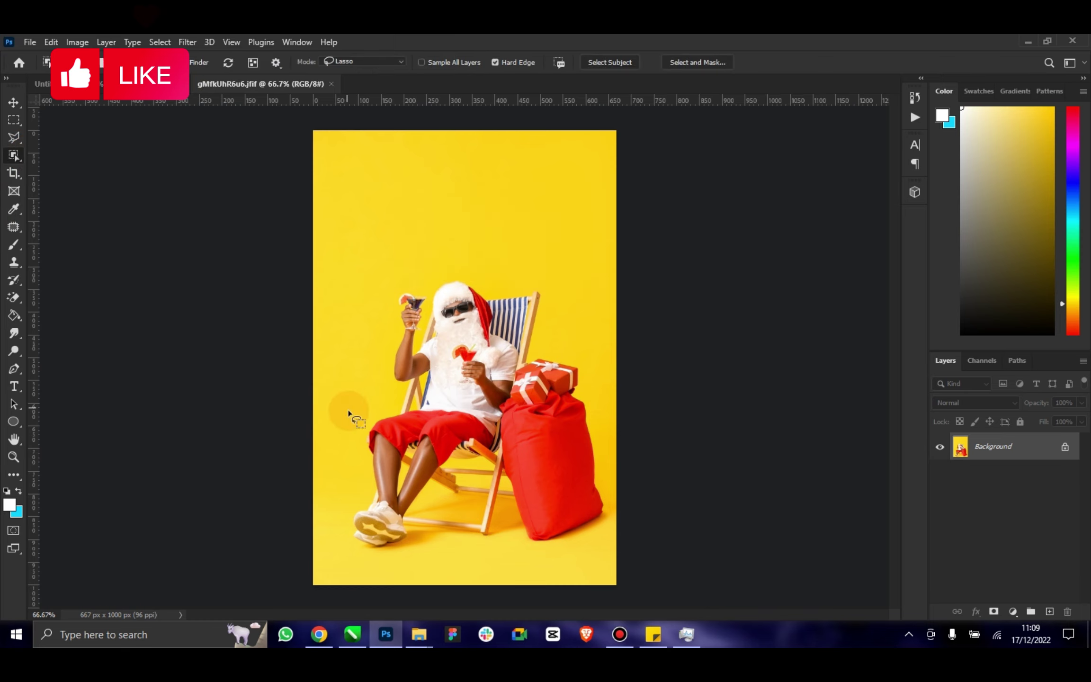
mouse_move(364, 416)
mouse_down()
mouse_move(399, 402)
mouse_move(395, 333)
mouse_move(437, 289)
mouse_move(545, 332)
mouse_move(549, 355)
mouse_up()
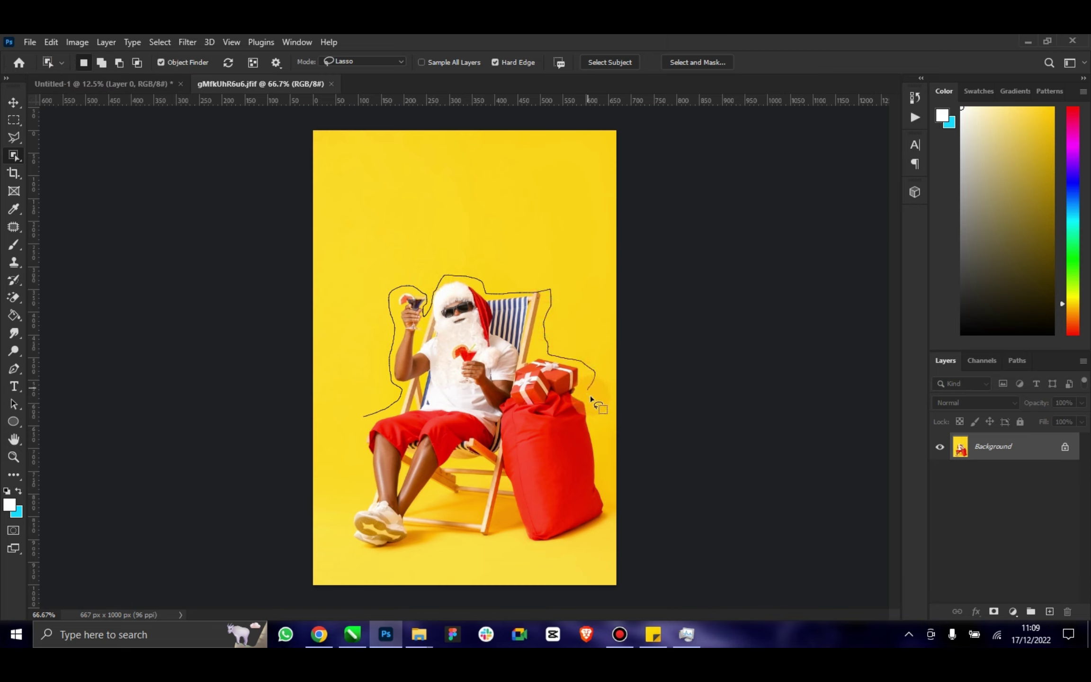
drag(591, 397, 604, 454)
drag(612, 517, 515, 543)
mouse_move(428, 549)
mouse_down()
mouse_move(356, 553)
mouse_move(342, 523)
mouse_move(365, 491)
mouse_move(363, 417)
mouse_up()
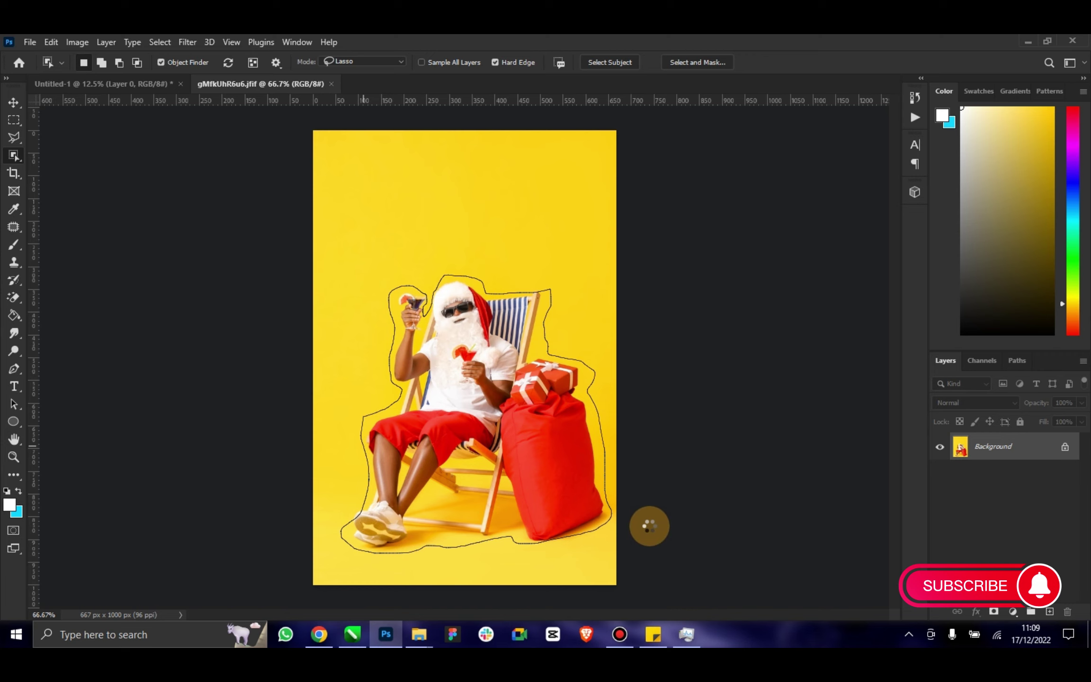
Refine the selection in Select and Mask (Contrast 26%, Shift Edge -15%) and output to a masked new layer.
click(619, 635)
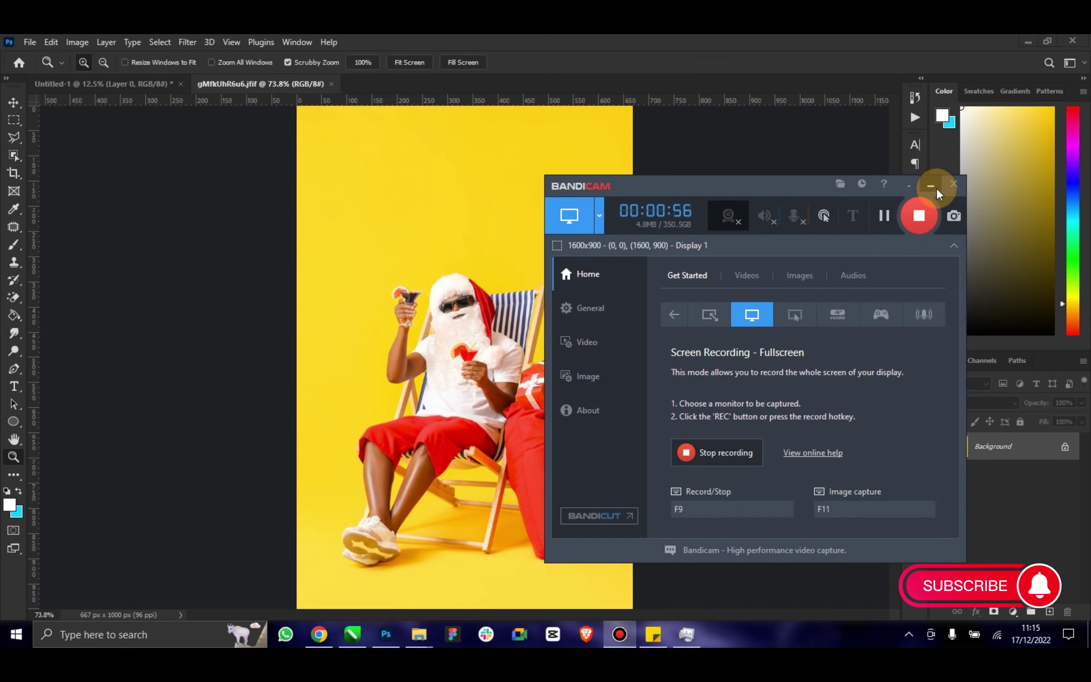
click(935, 187)
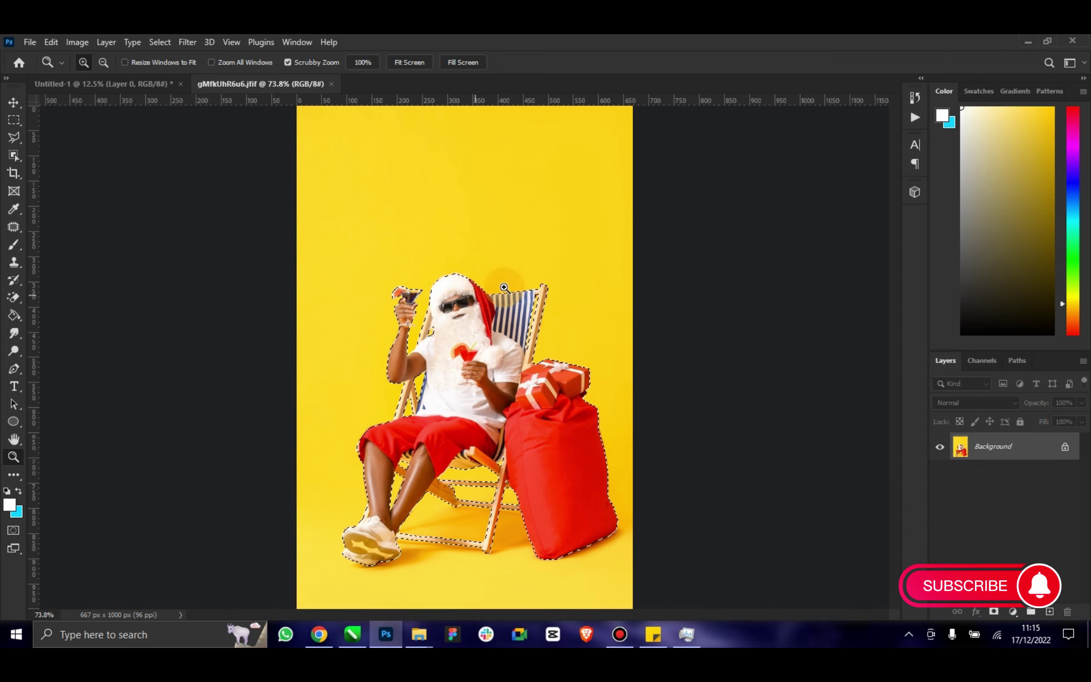
mouse_move(504, 287)
mouse_down()
mouse_move(505, 375)
mouse_move(490, 381)
mouse_up()
click(12, 138)
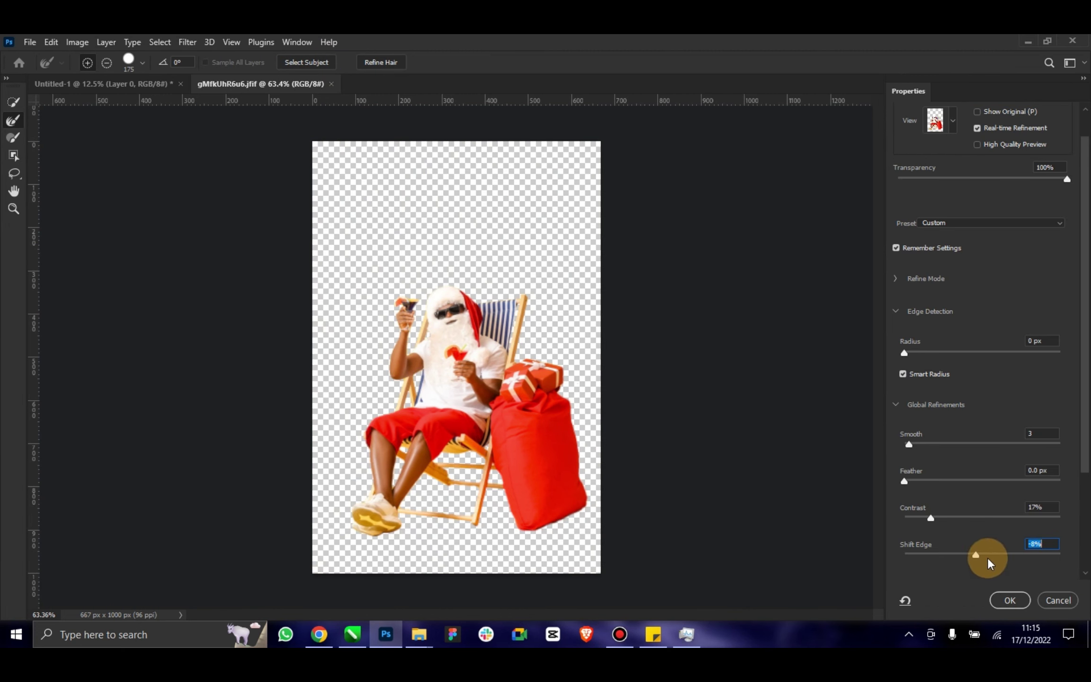
drag(977, 553, 943, 517)
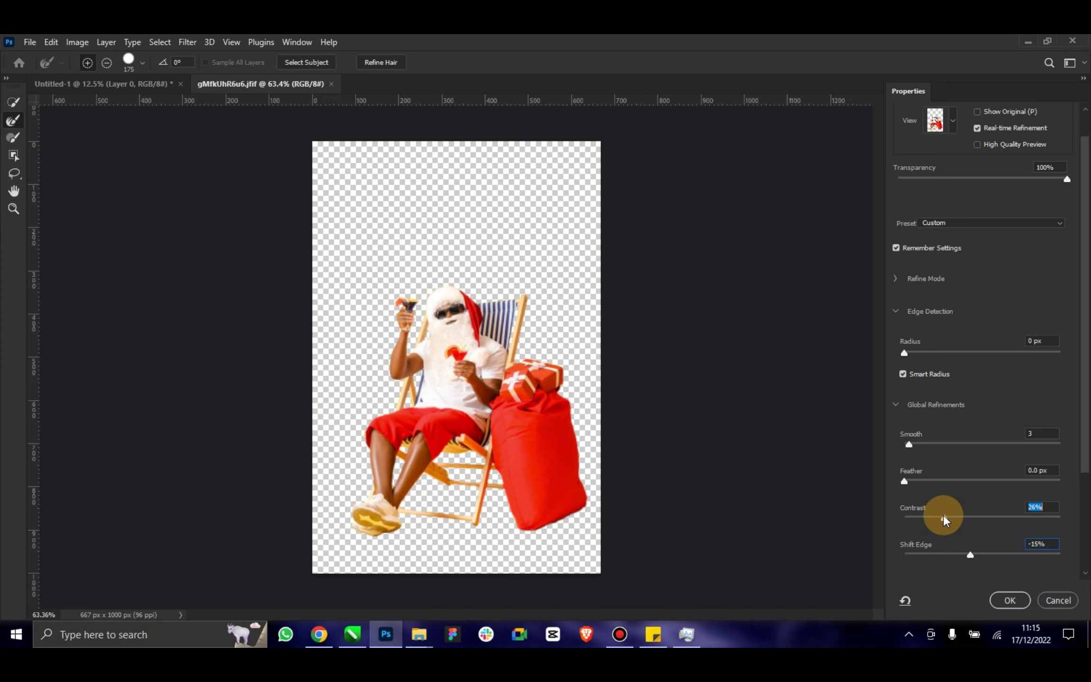
click(902, 353)
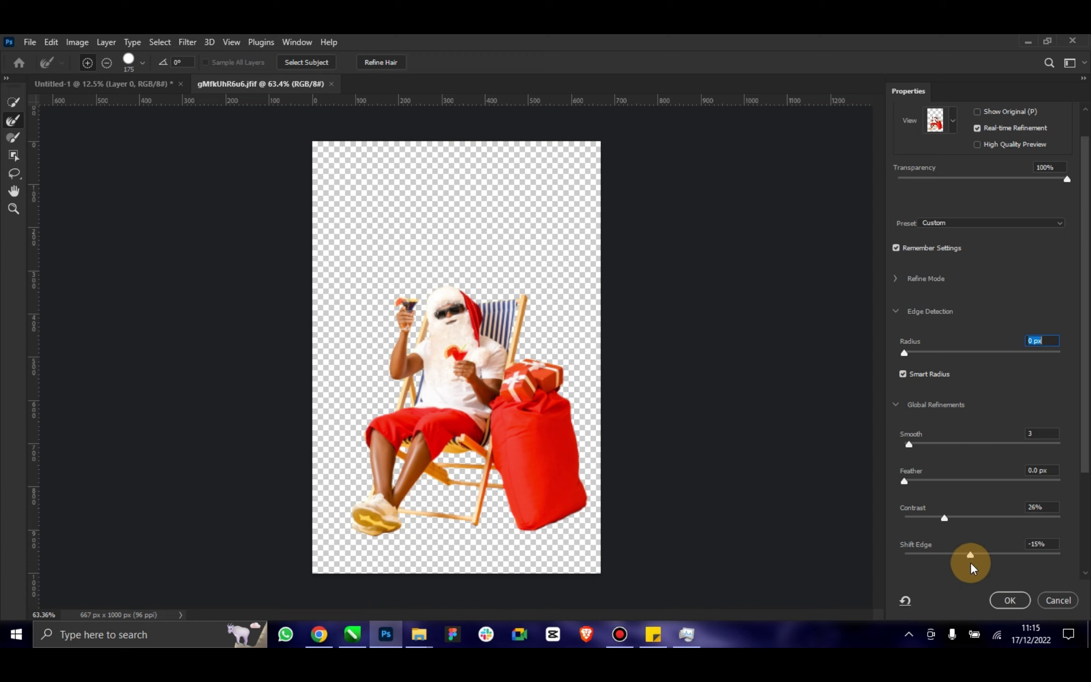
click(1013, 600)
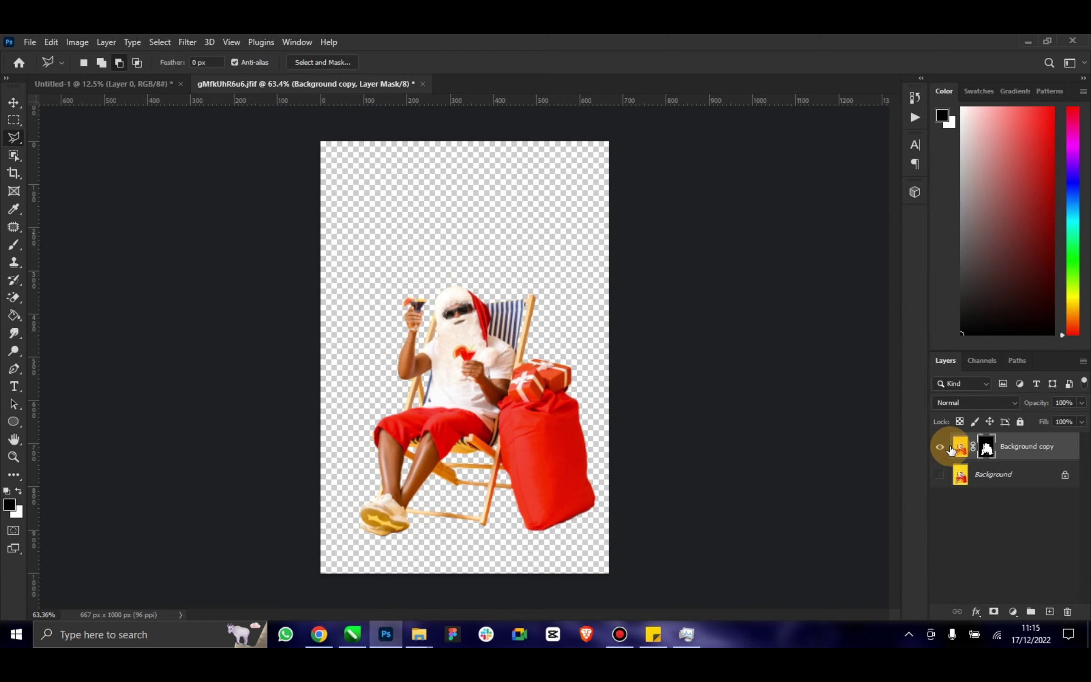
Apply the Santa cutout's layer mask permanently, undoing a trial move into the new document.
right_click(984, 444)
click(979, 482)
click(14, 103)
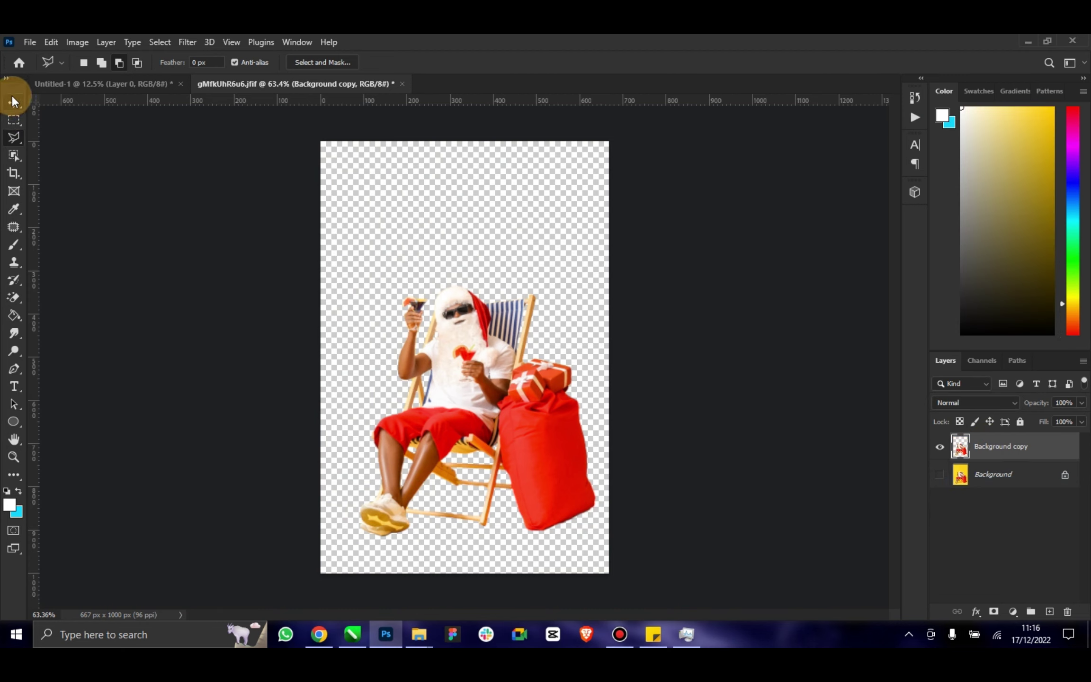
mouse_move(380, 219)
mouse_down()
mouse_move(223, 85)
mouse_move(388, 267)
mouse_up()
click(325, 134)
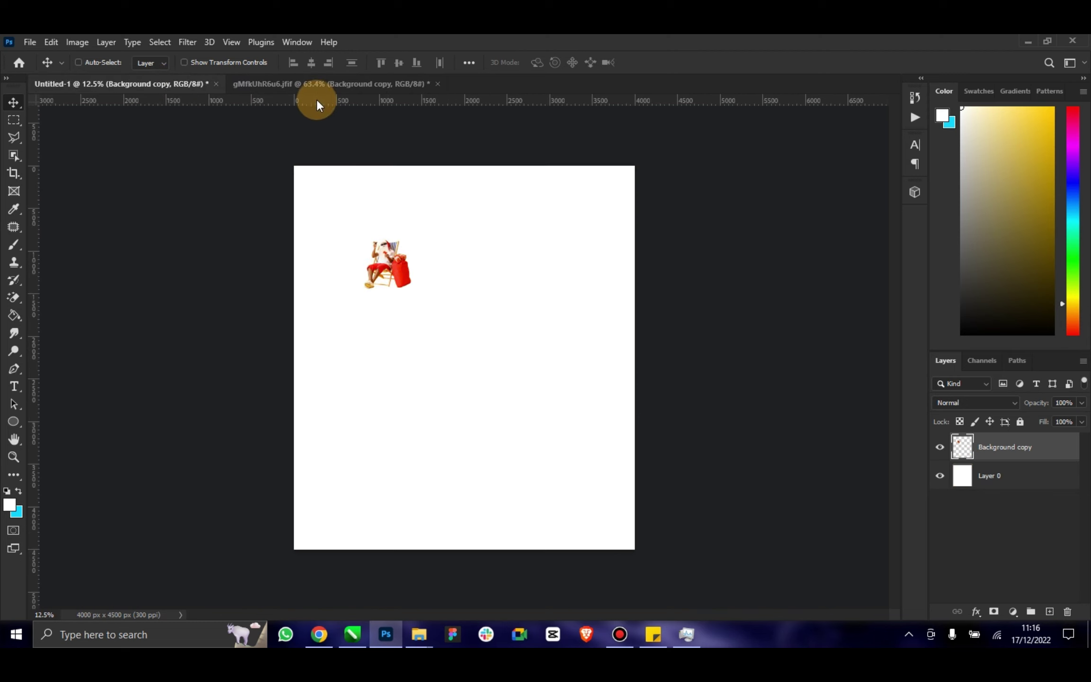
key(ctrl+z)
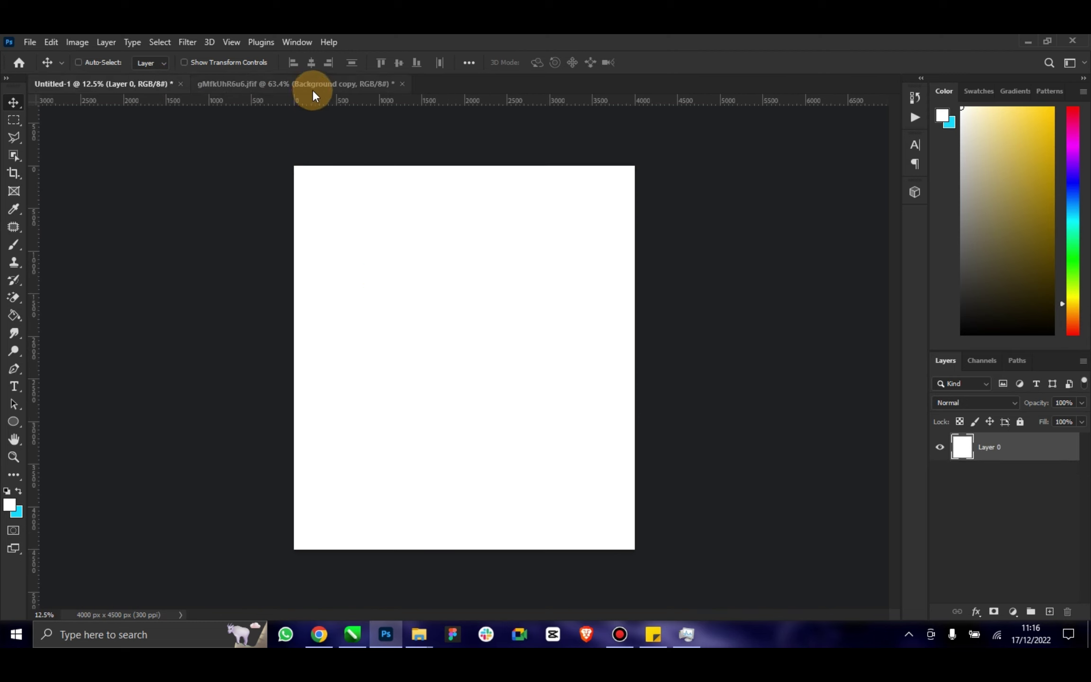
click(313, 86)
Resize the Santa image proportionally at 300 ppi to 6250 x 9370 px and fit it on screen.
click(62, 41)
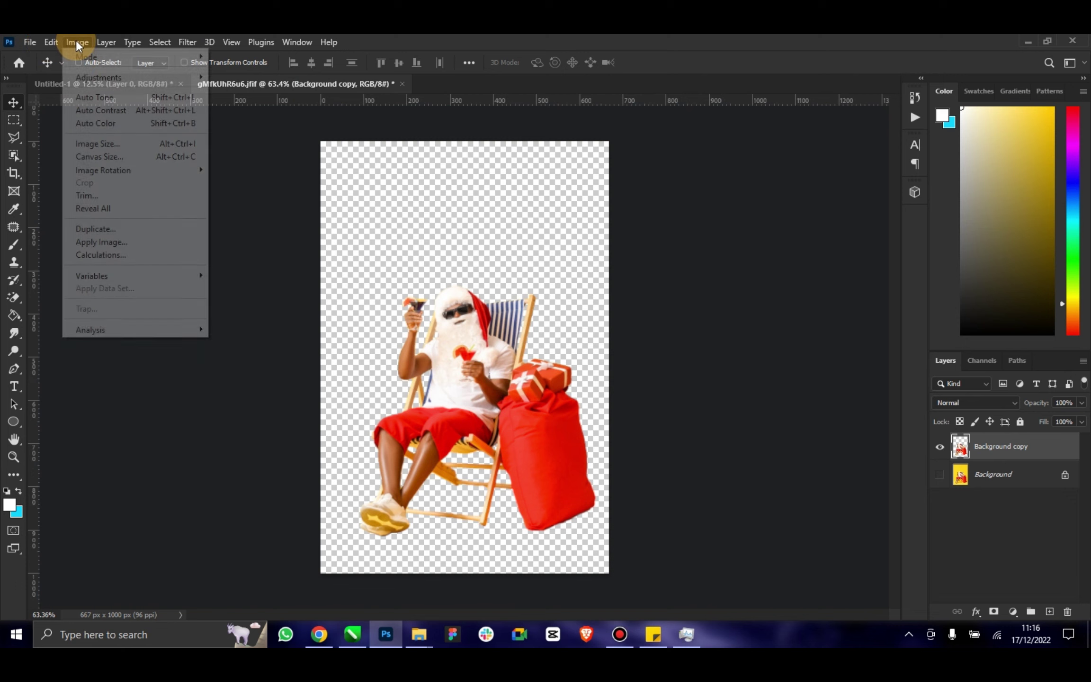
click(101, 145)
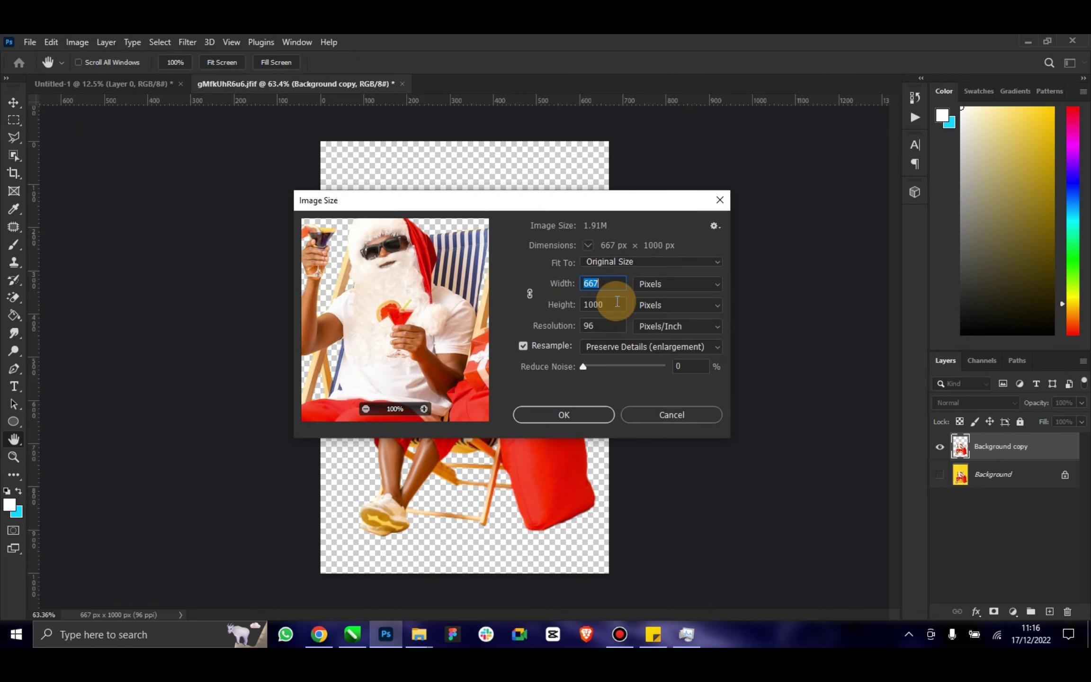
text(3000)
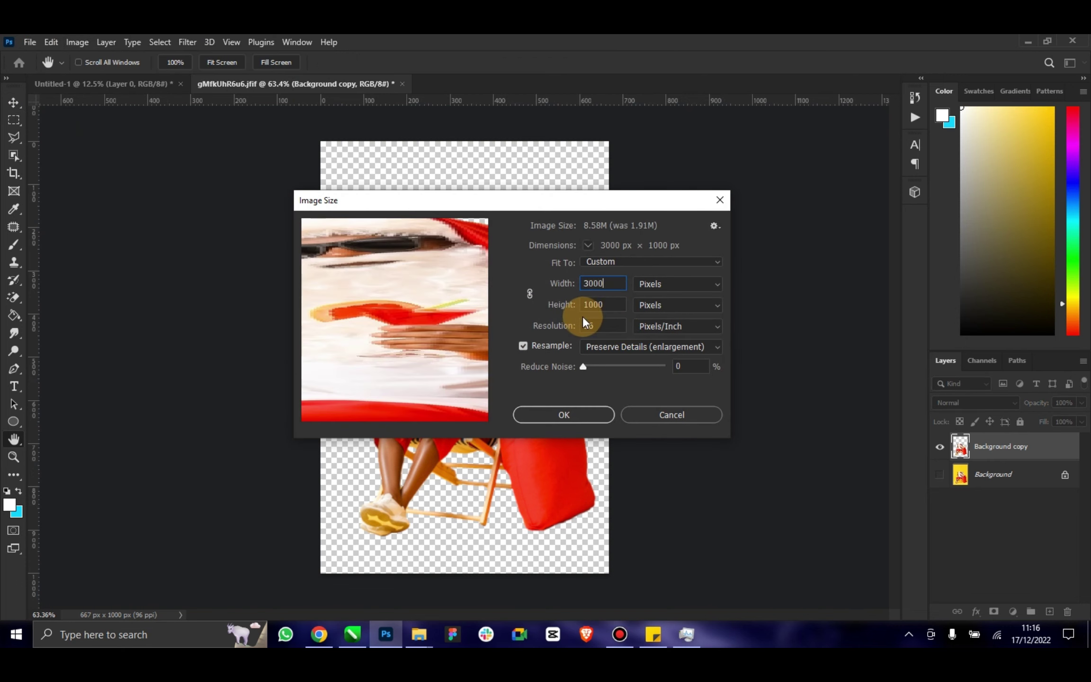
key(ctrl+z)
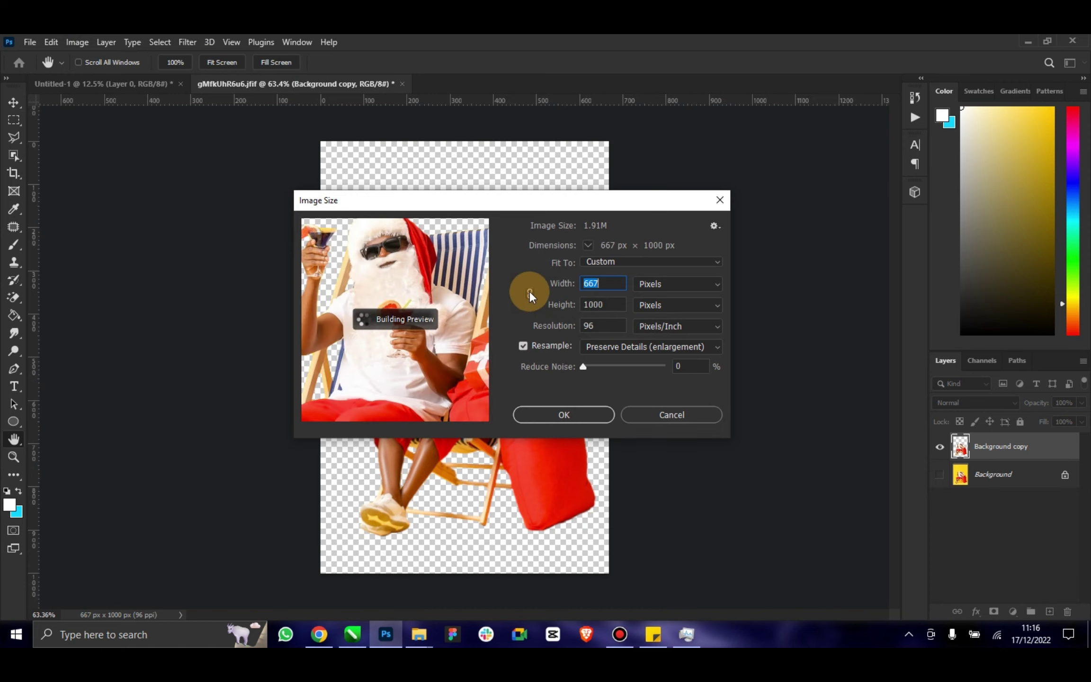
click(529, 293)
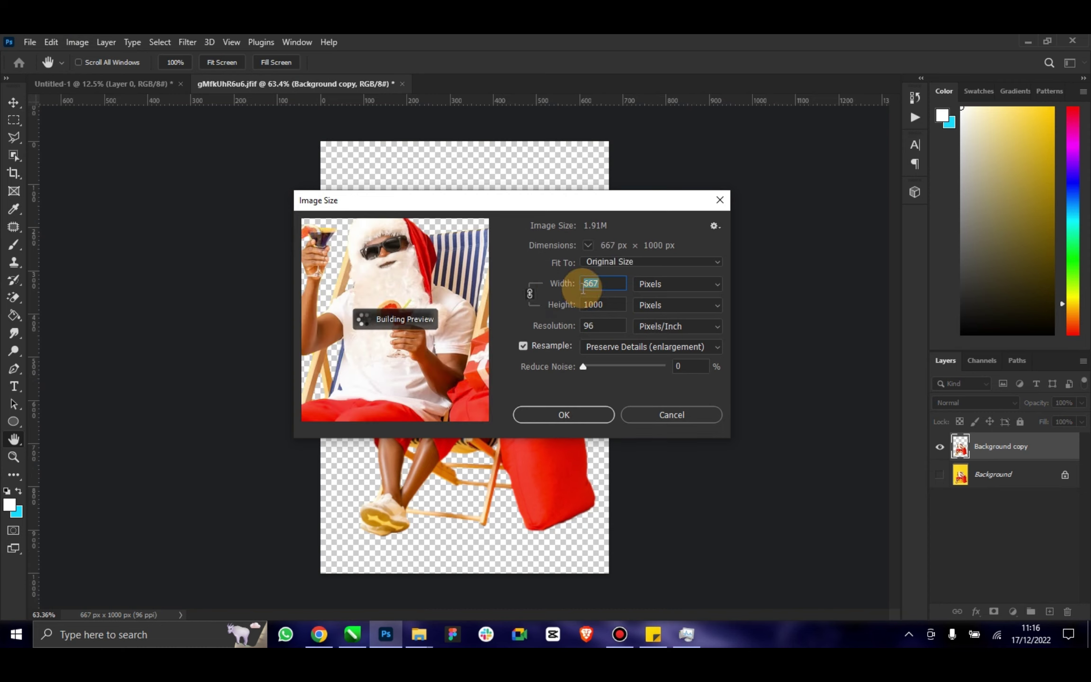
text(2000)
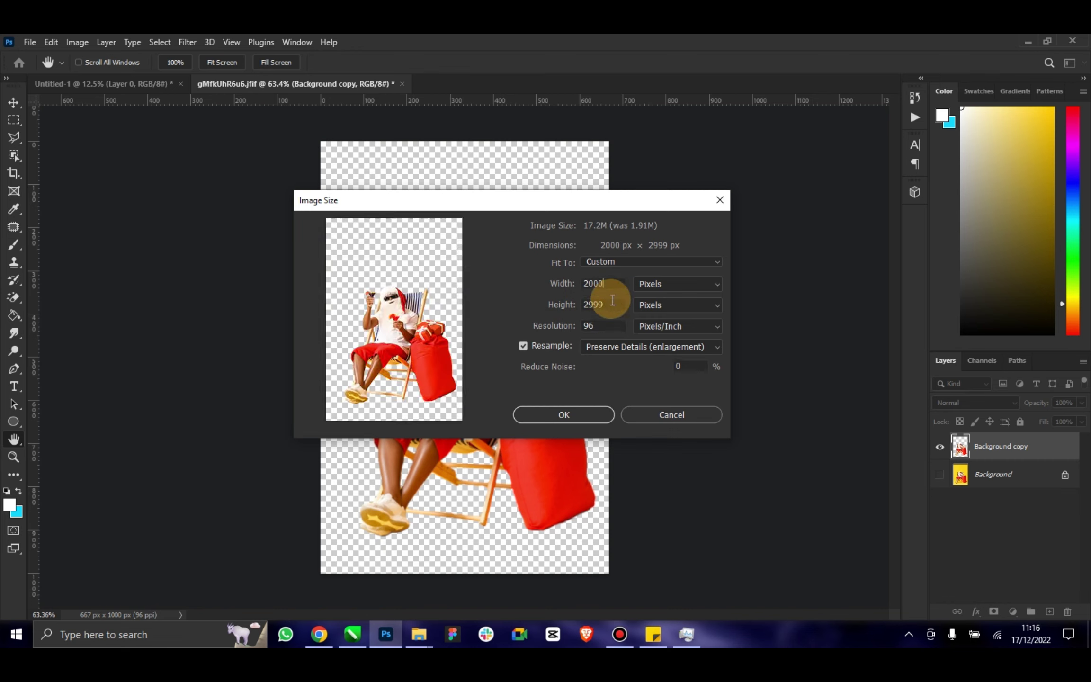
click(556, 327)
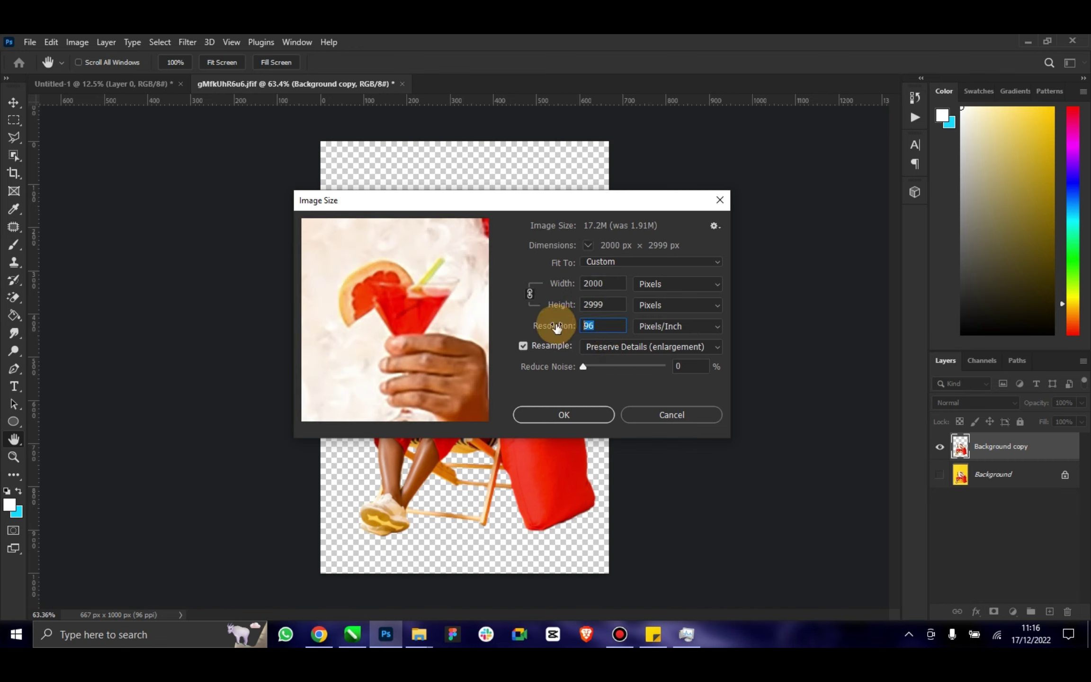
text(300)
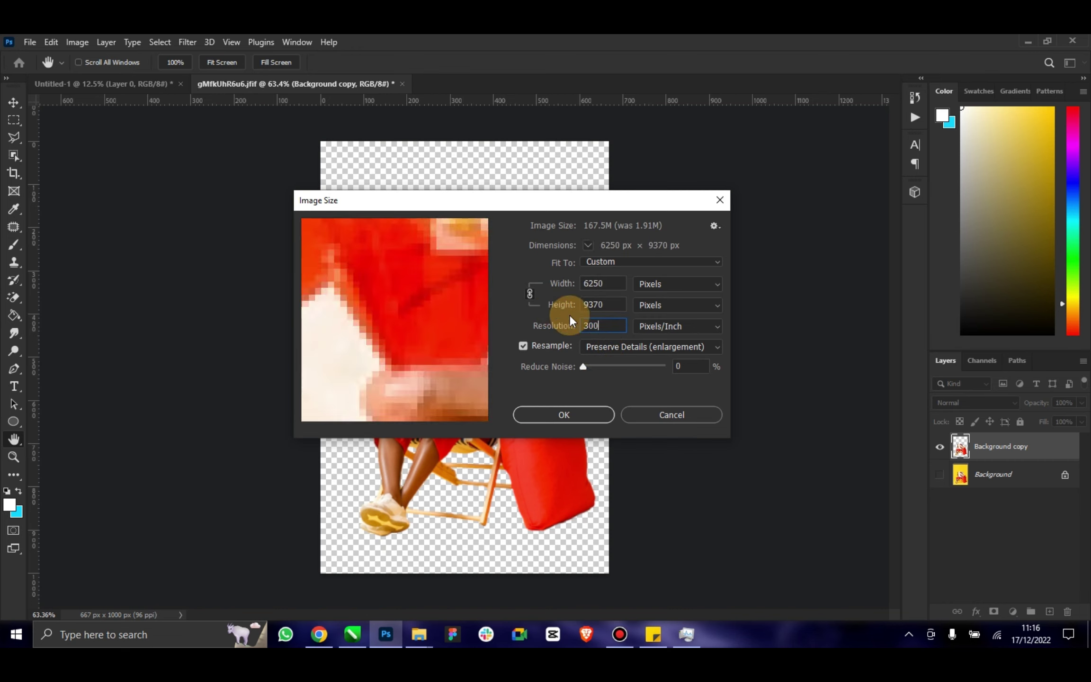
click(593, 410)
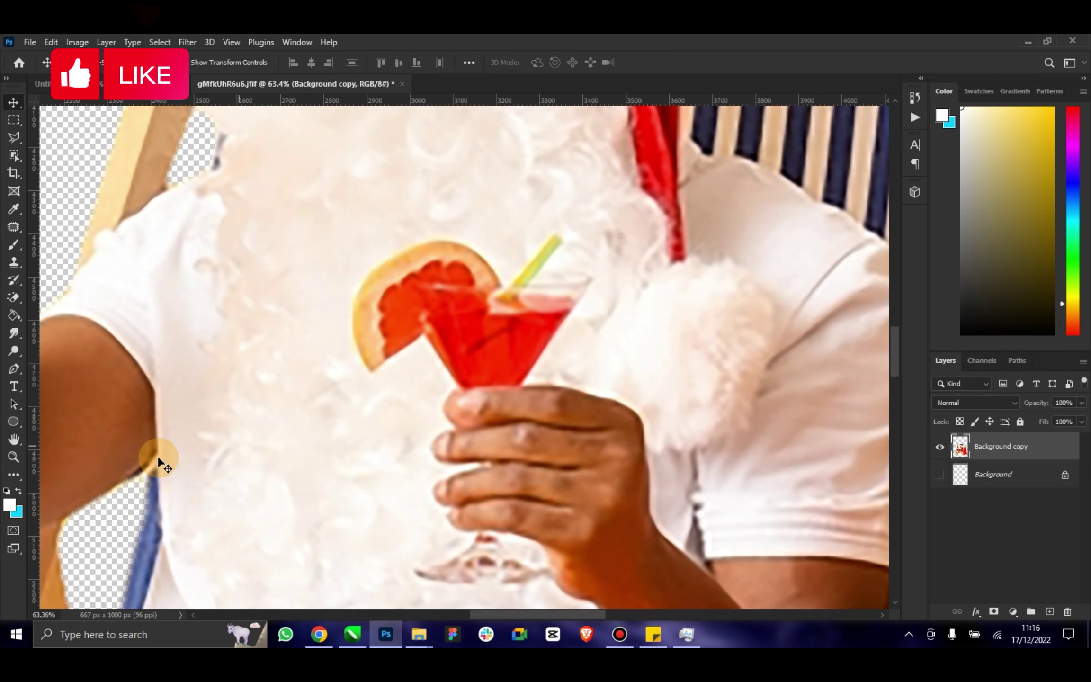
double_click(22, 440)
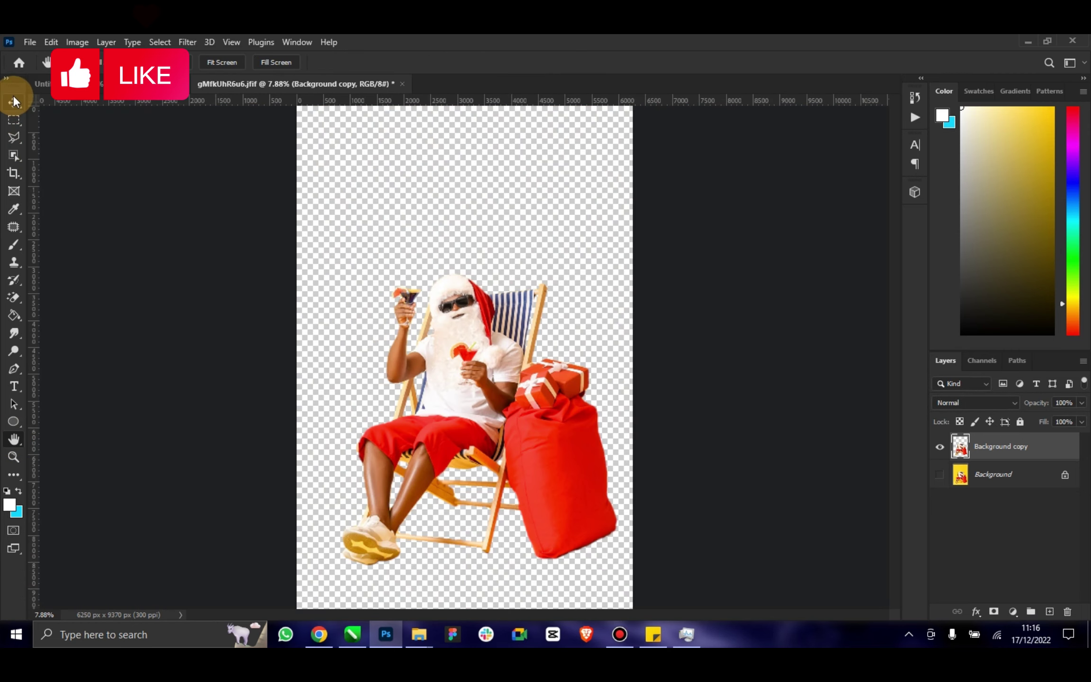
Copy Santa into Untitled-1, scale to about 42%, centre him, and name the layer Santa.
mouse_move(399, 228)
mouse_down()
mouse_move(341, 223)
mouse_move(503, 354)
mouse_up()
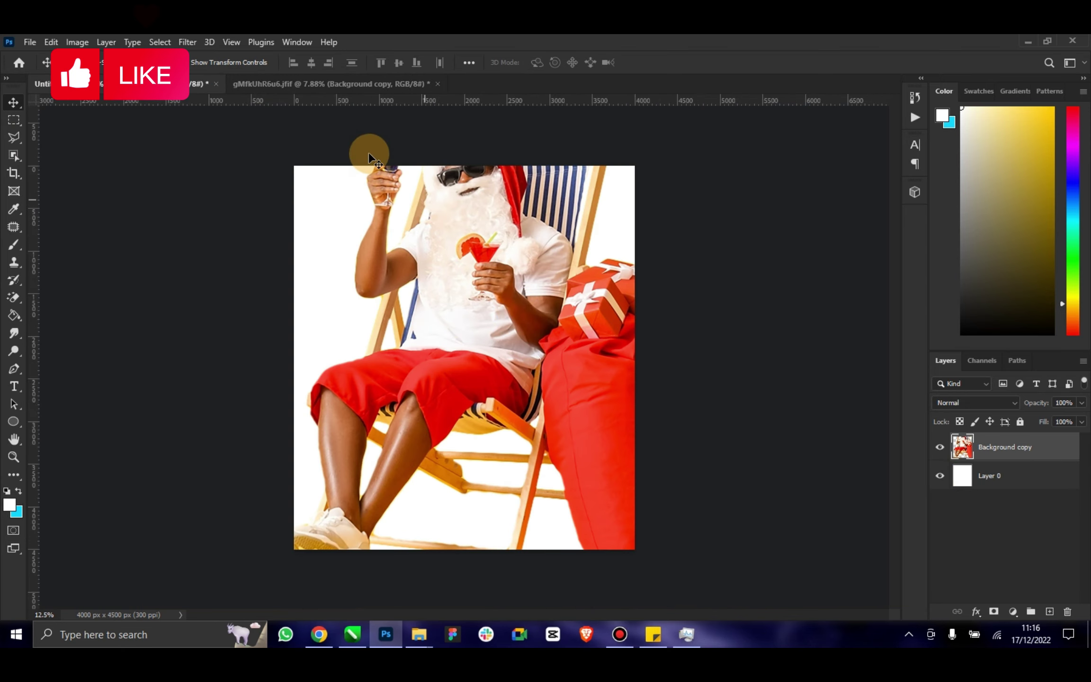
click(227, 63)
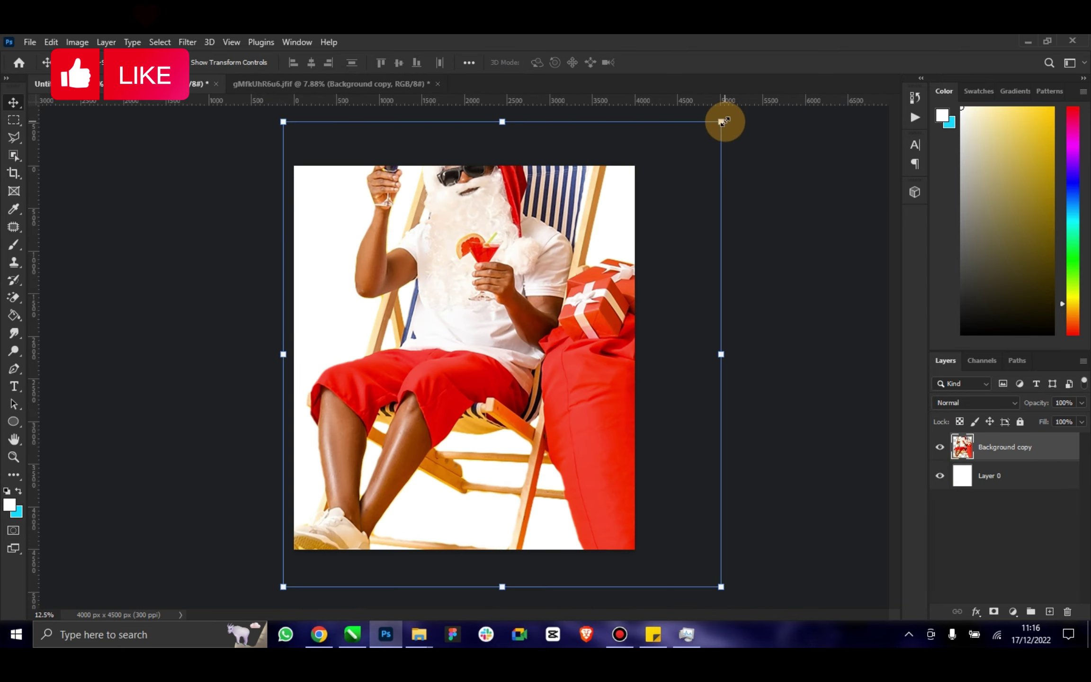
mouse_move(720, 114)
mouse_down()
mouse_move(469, 338)
mouse_move(465, 390)
mouse_up()
drag(385, 438, 474, 346)
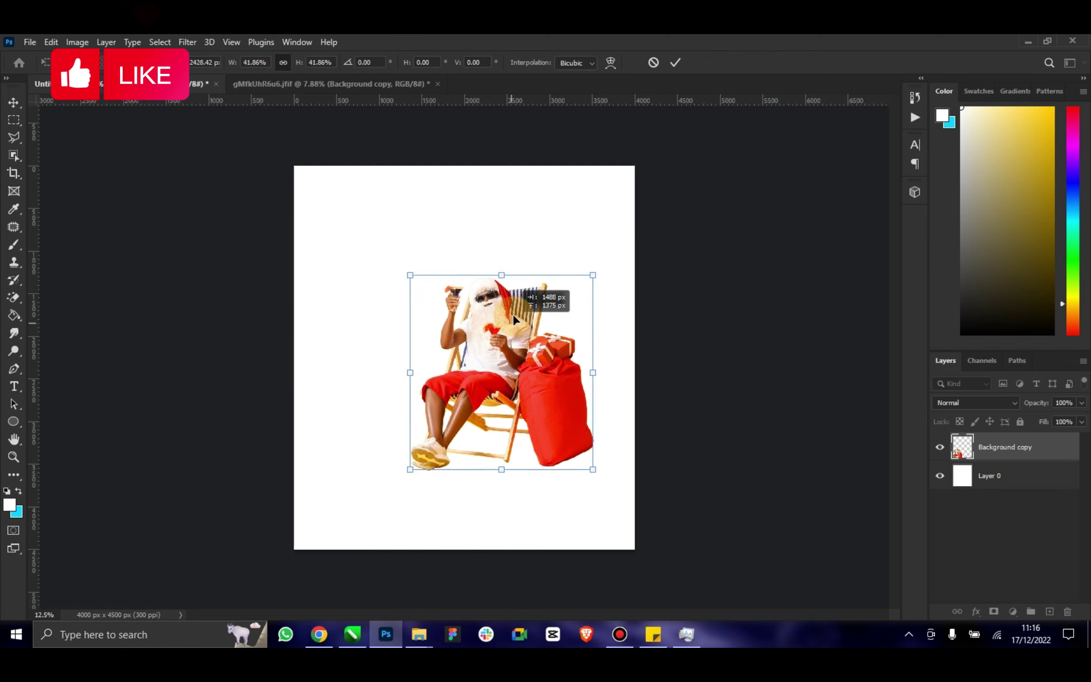
click(675, 62)
click(210, 64)
click(993, 446)
text(Santa)
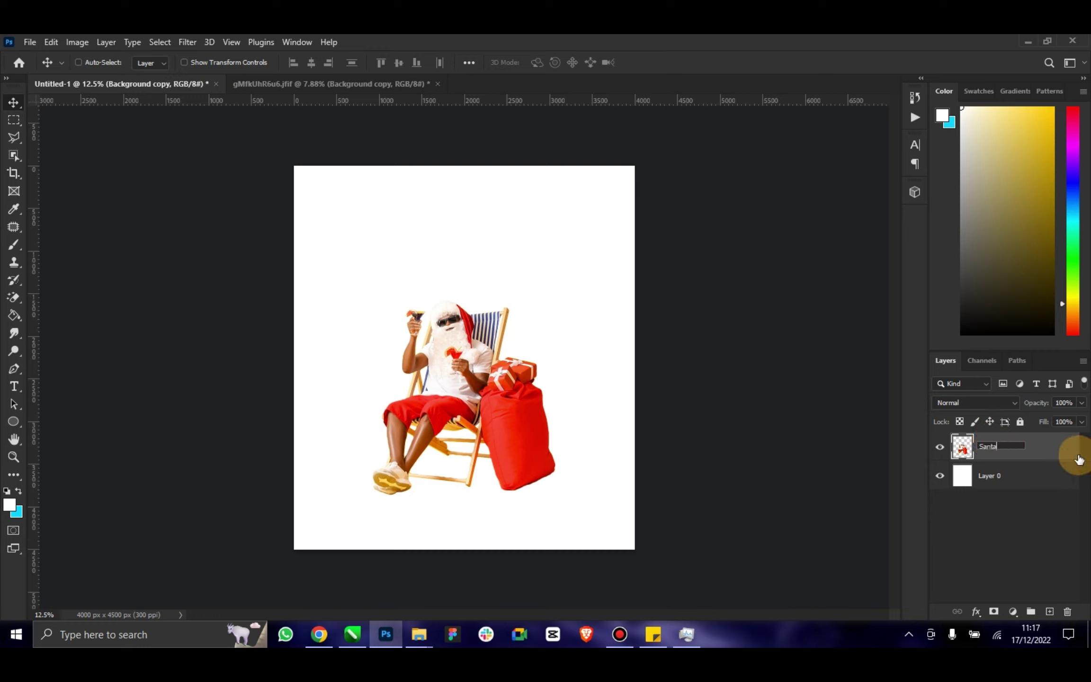
key(Return)
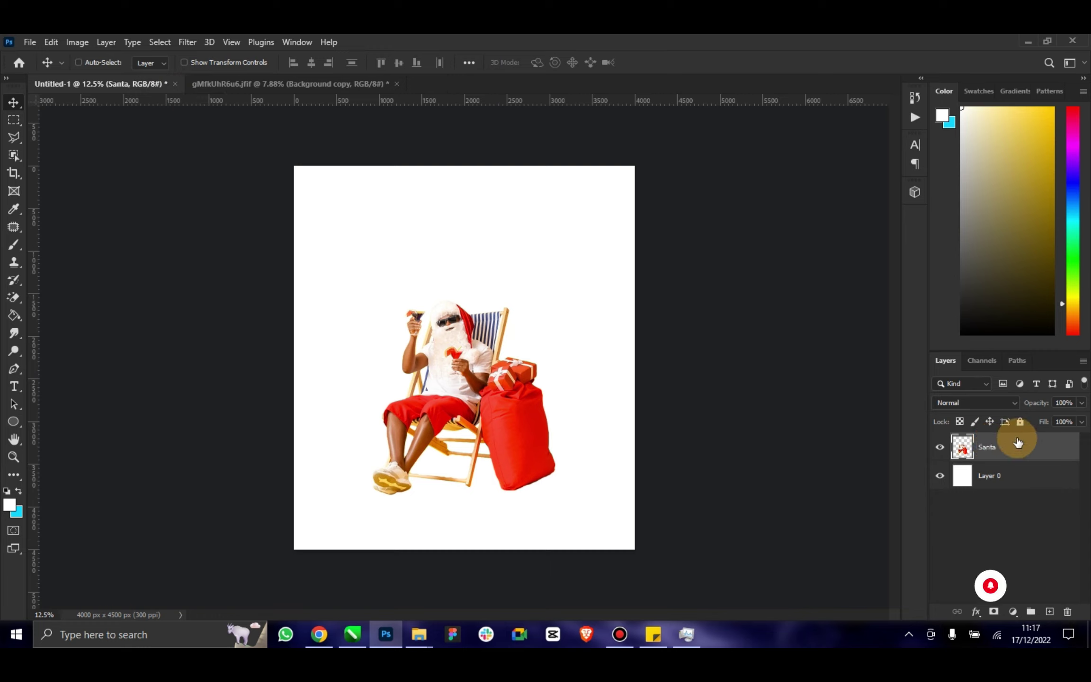
click(994, 475)
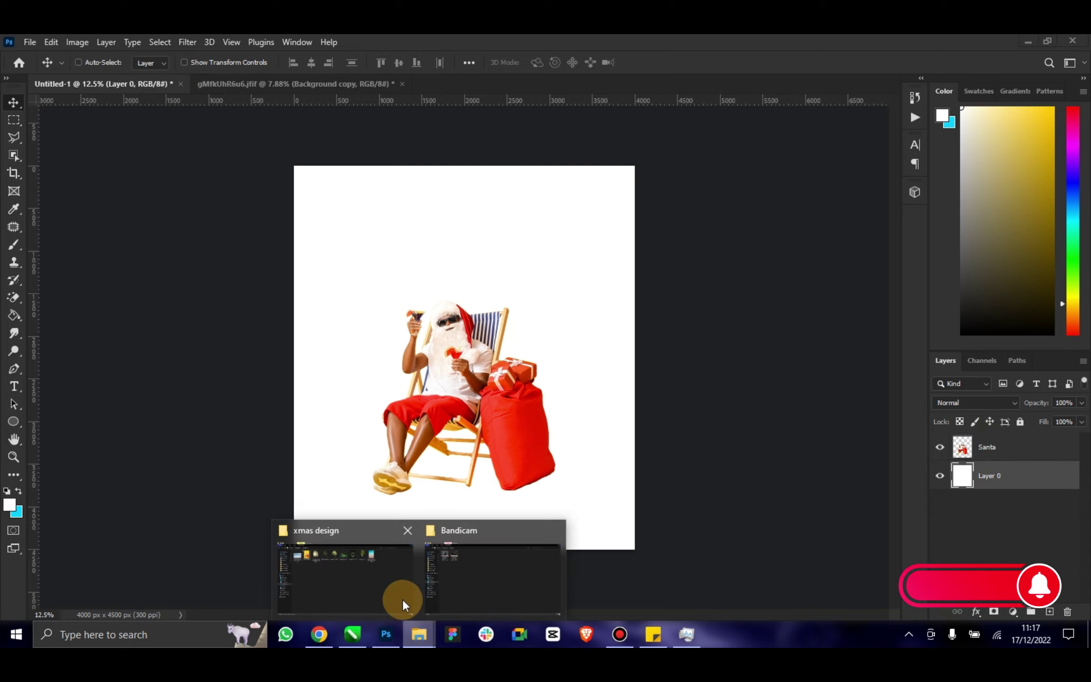
click(402, 597)
Place the beach photo, scale it to fill the canvas, and rasterize its layer.
drag(774, 160, 438, 518)
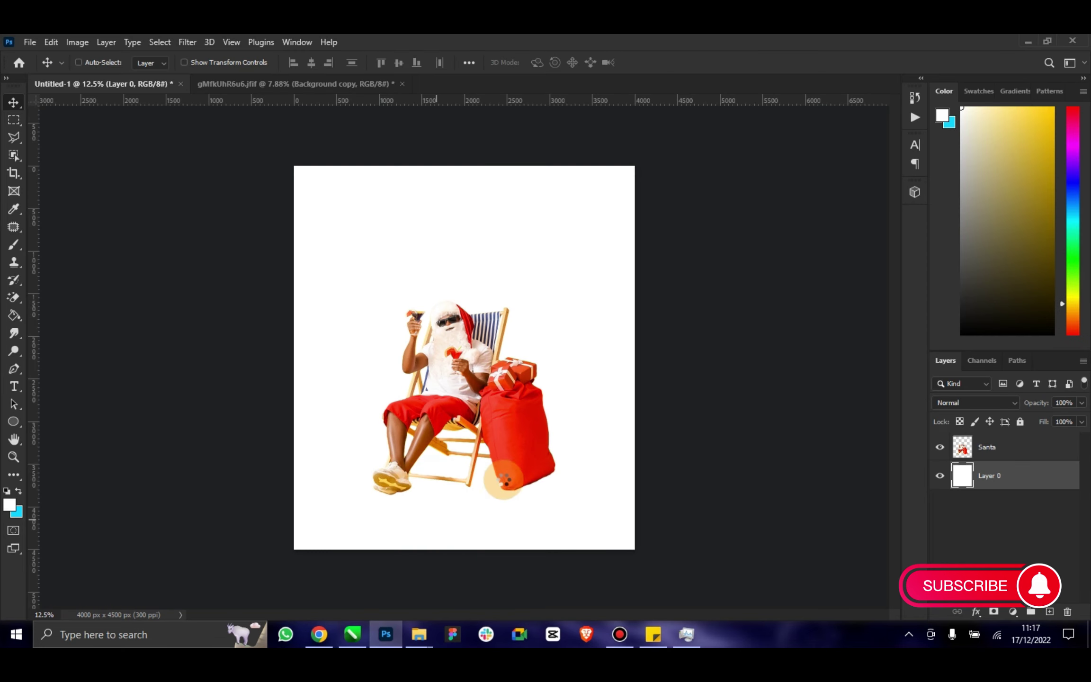
drag(437, 518, 505, 471)
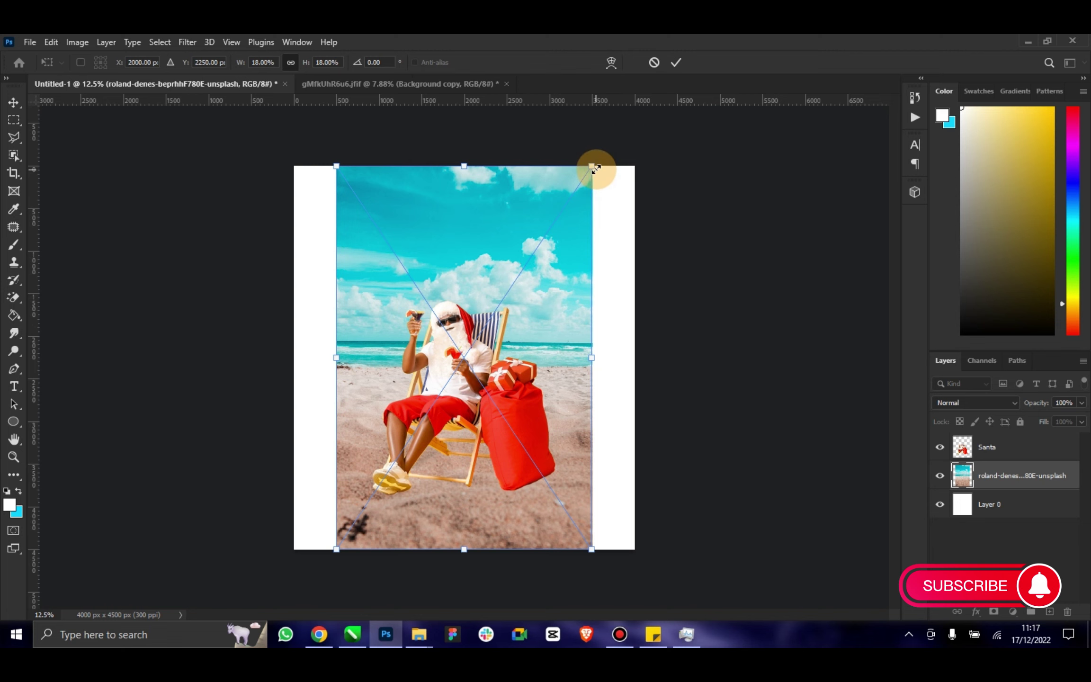
drag(596, 168, 689, 122)
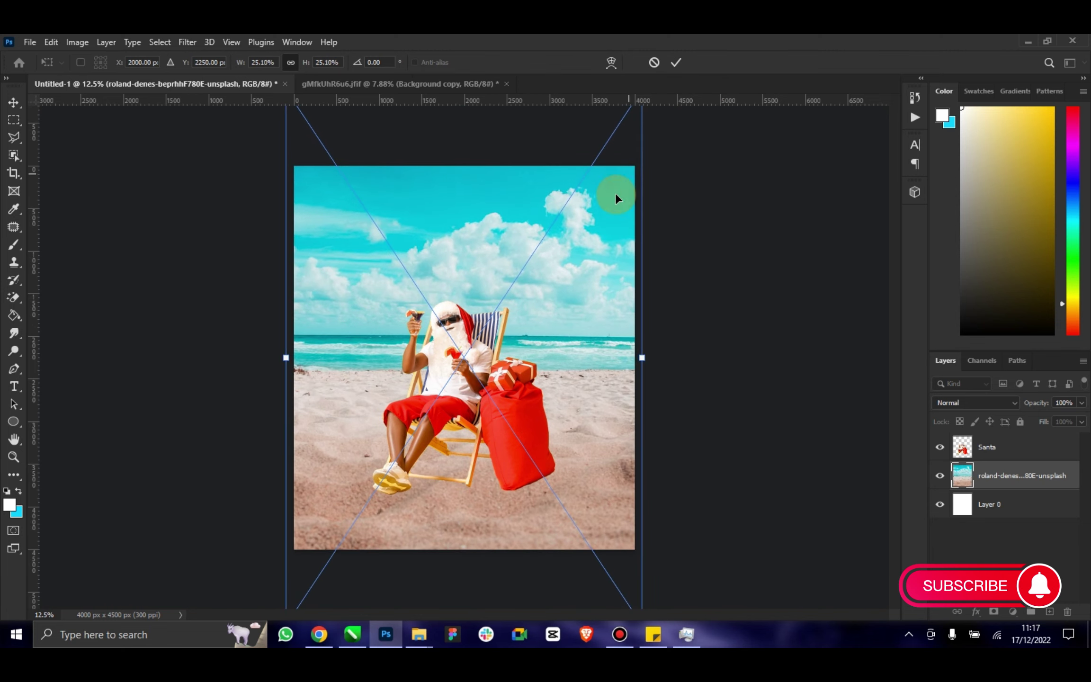
click(676, 62)
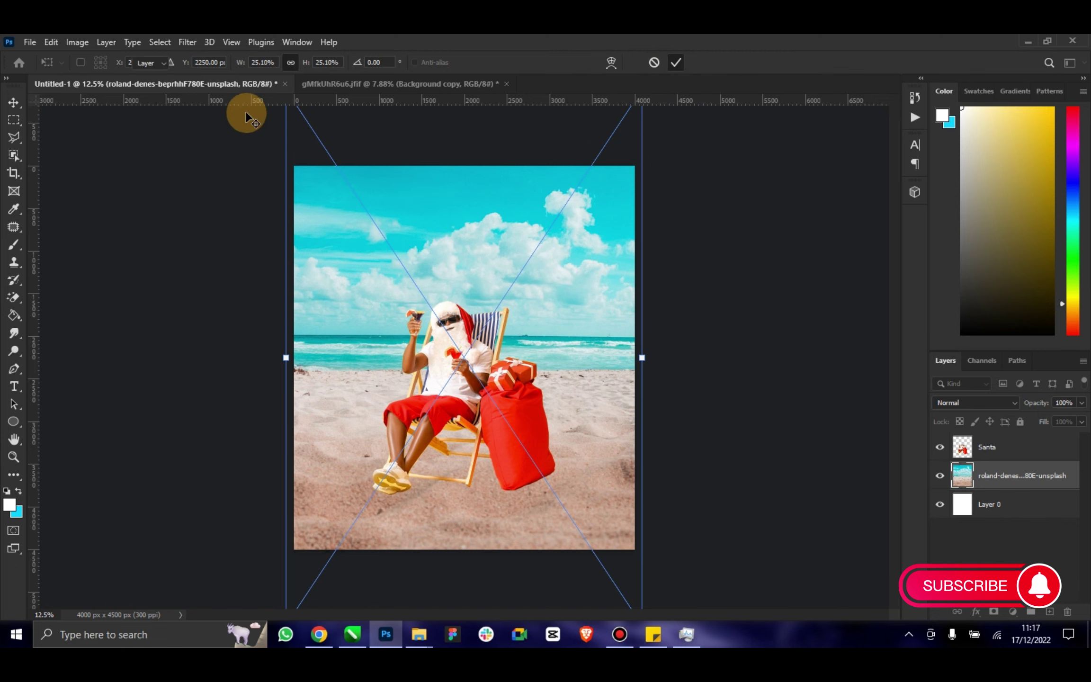
right_click(1022, 480)
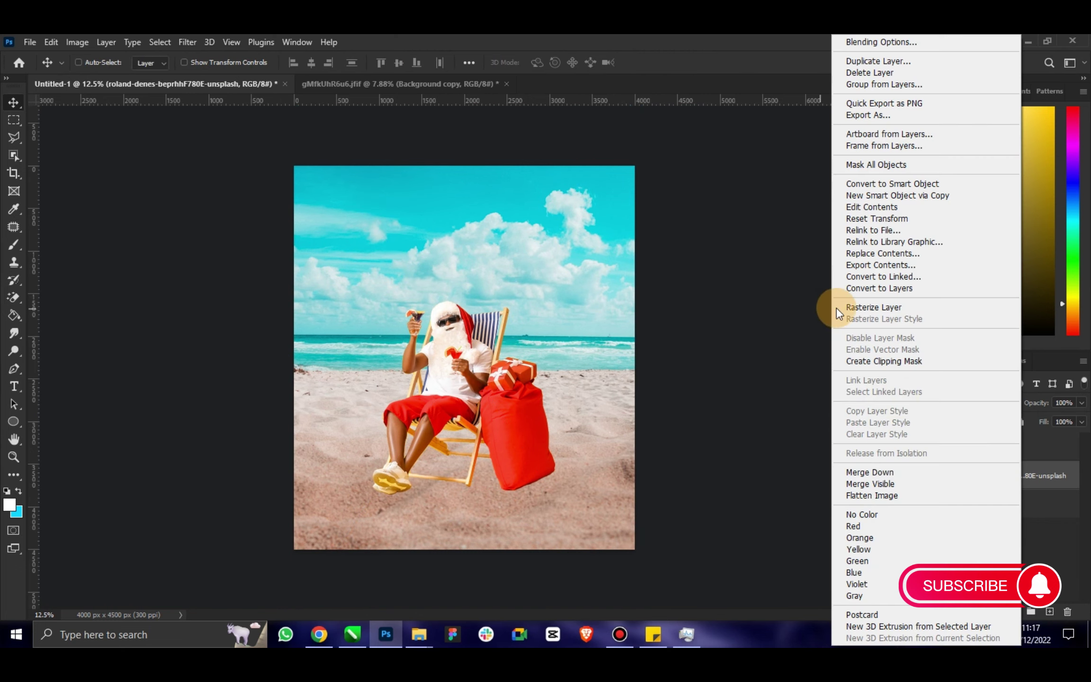
click(837, 308)
Reposition Santa so he sits on the sand.
click(963, 446)
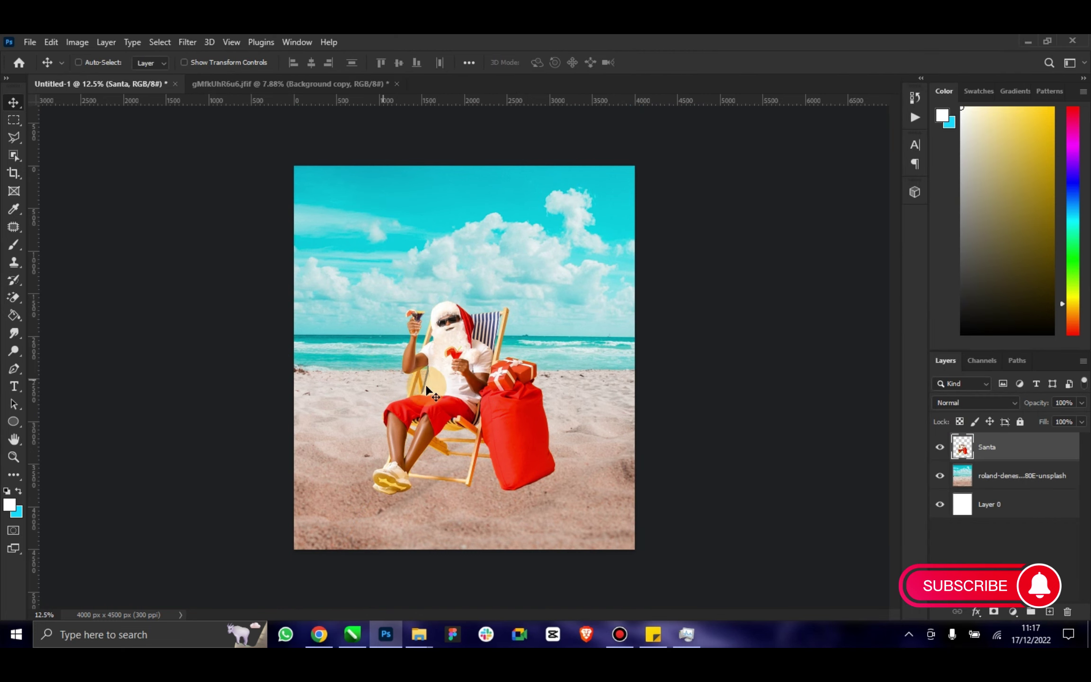
mouse_move(425, 385)
mouse_down()
mouse_move(429, 356)
mouse_move(472, 373)
mouse_up()
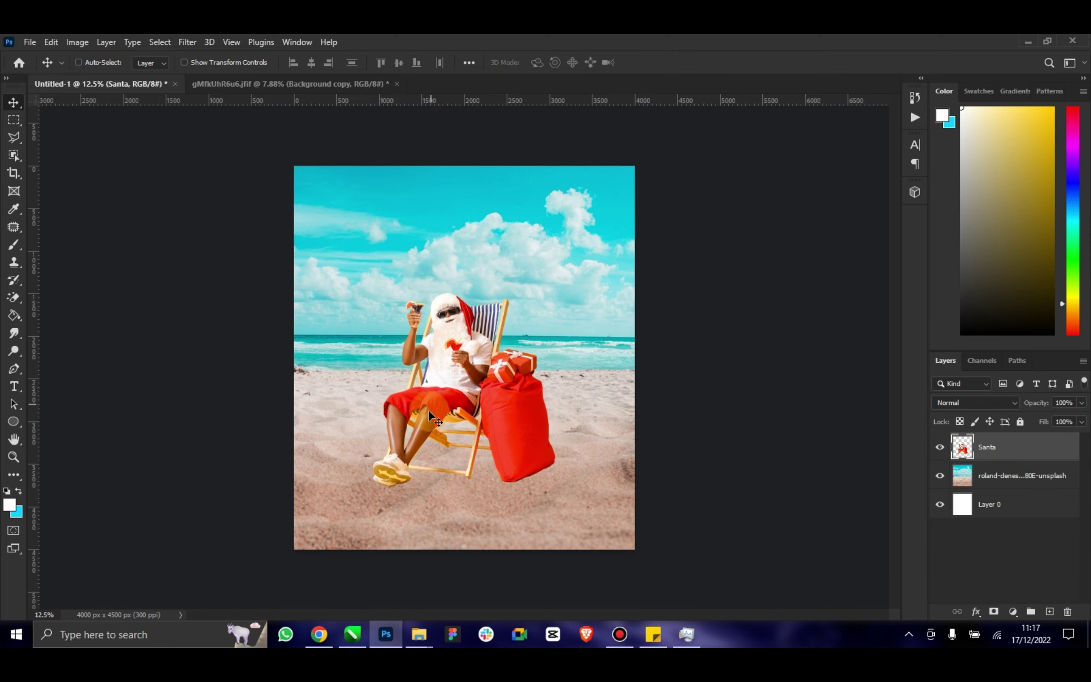
drag(428, 410, 428, 426)
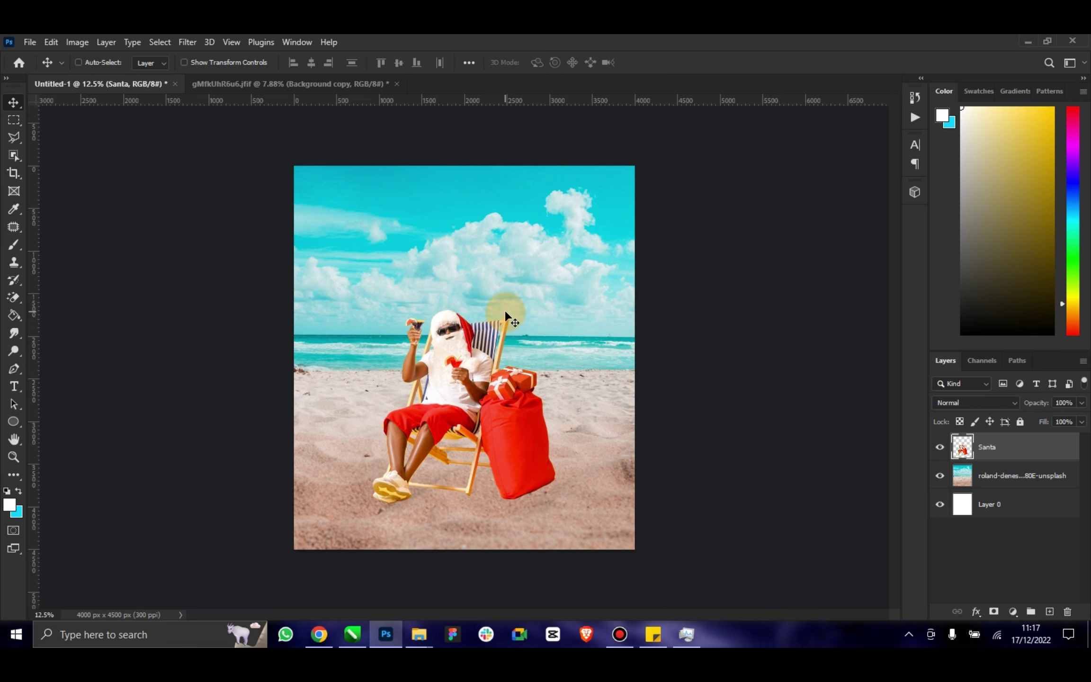
click(261, 85)
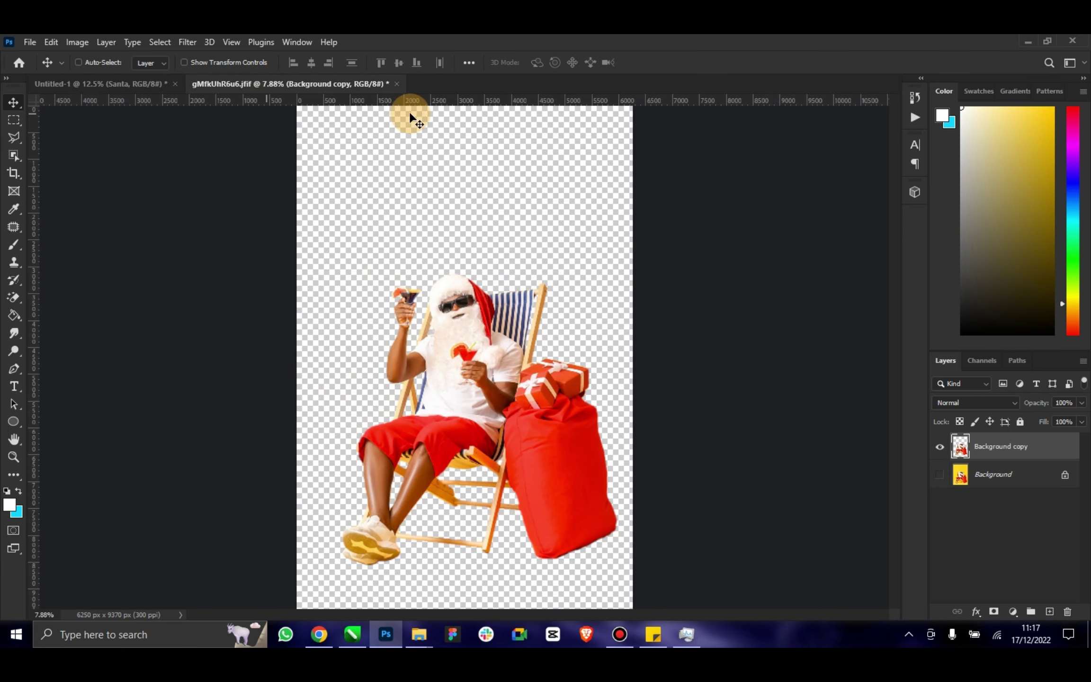
Close the source cut-out without saving and duplicate the beach layer.
click(399, 85)
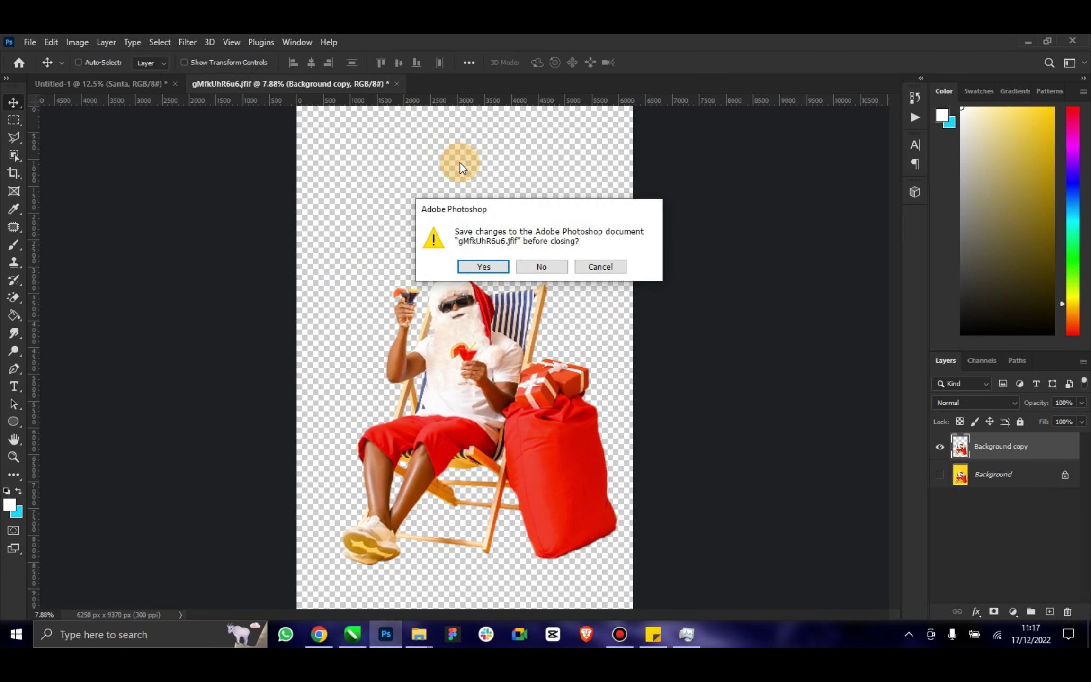
click(541, 266)
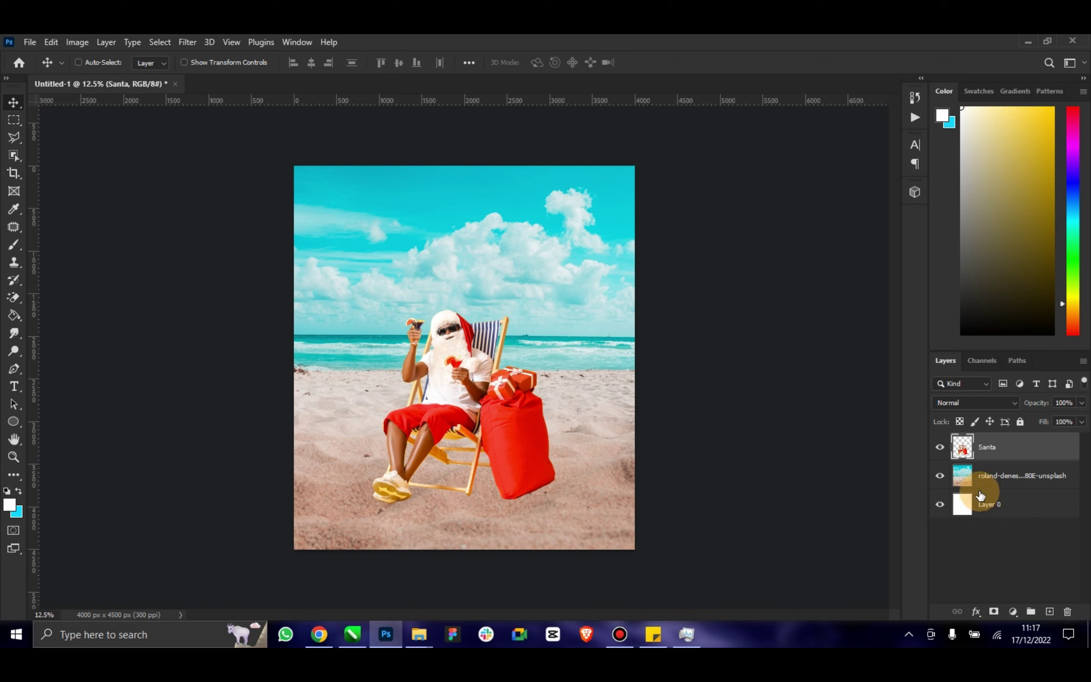
click(987, 487)
key(ctrl+j)
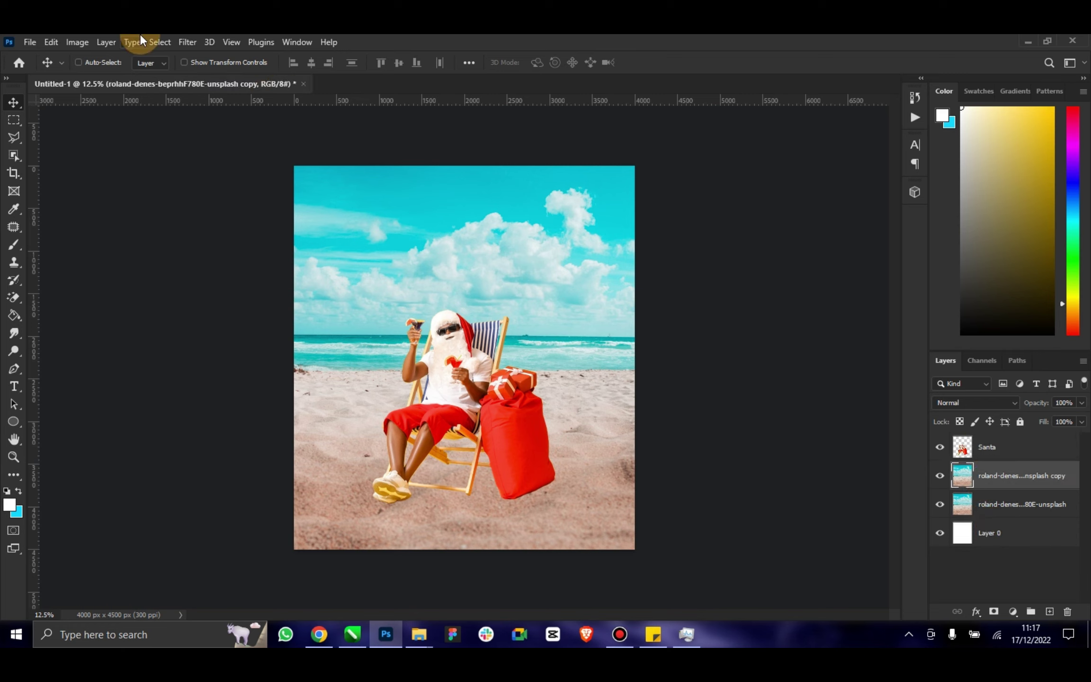
Apply an 11.1-pixel Gaussian Blur to the beach copy and add a white layer mask.
click(160, 41)
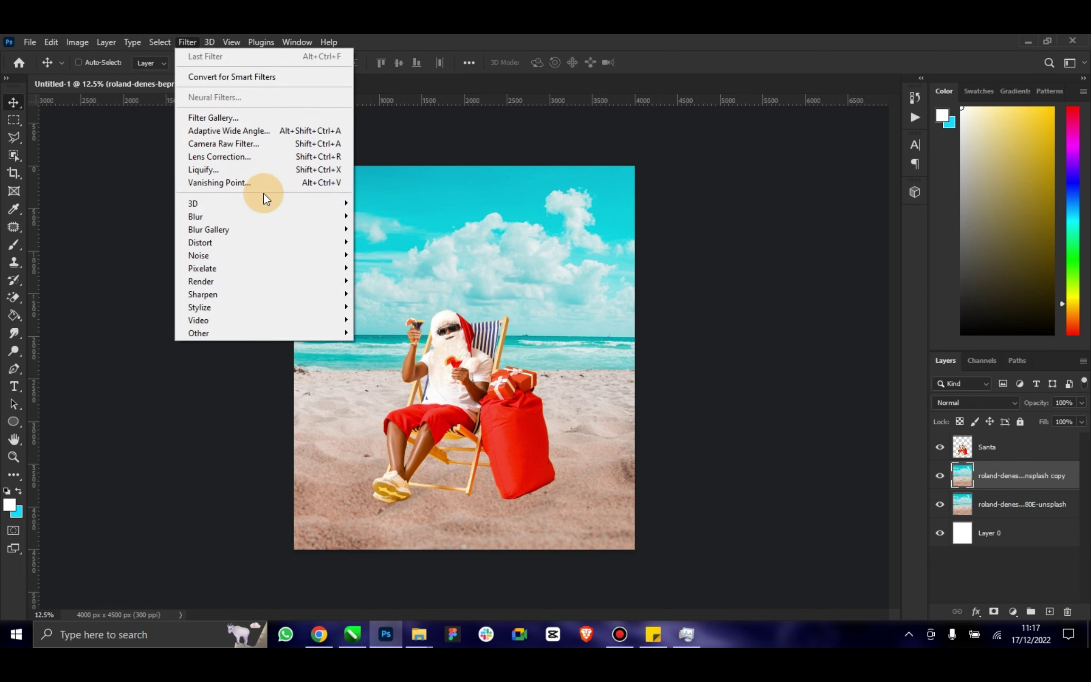
mouse_move(195, 217)
click(391, 267)
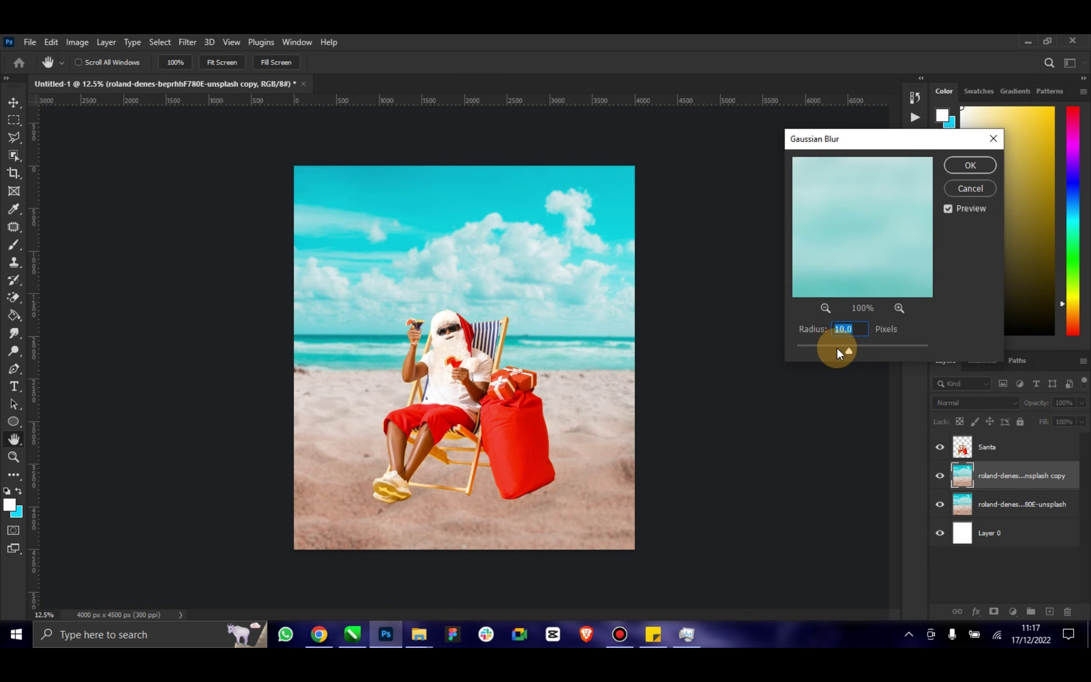
drag(859, 348, 851, 348)
click(970, 165)
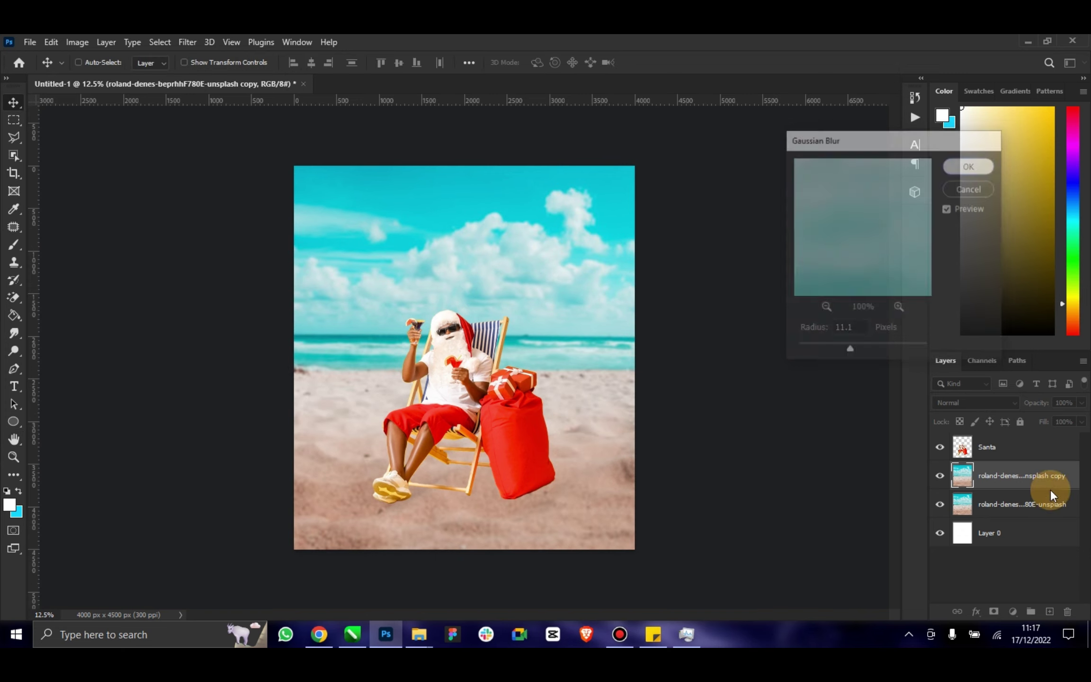
click(994, 611)
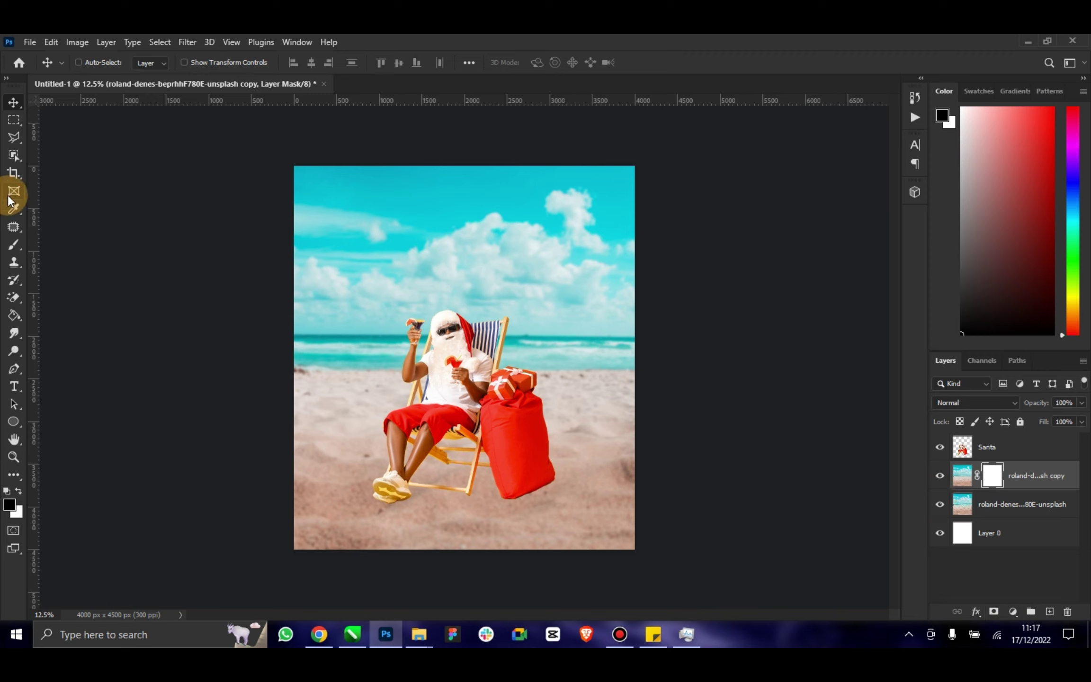
Paint black on the blur mask to unblur the foreground sand around Santa.
click(13, 244)
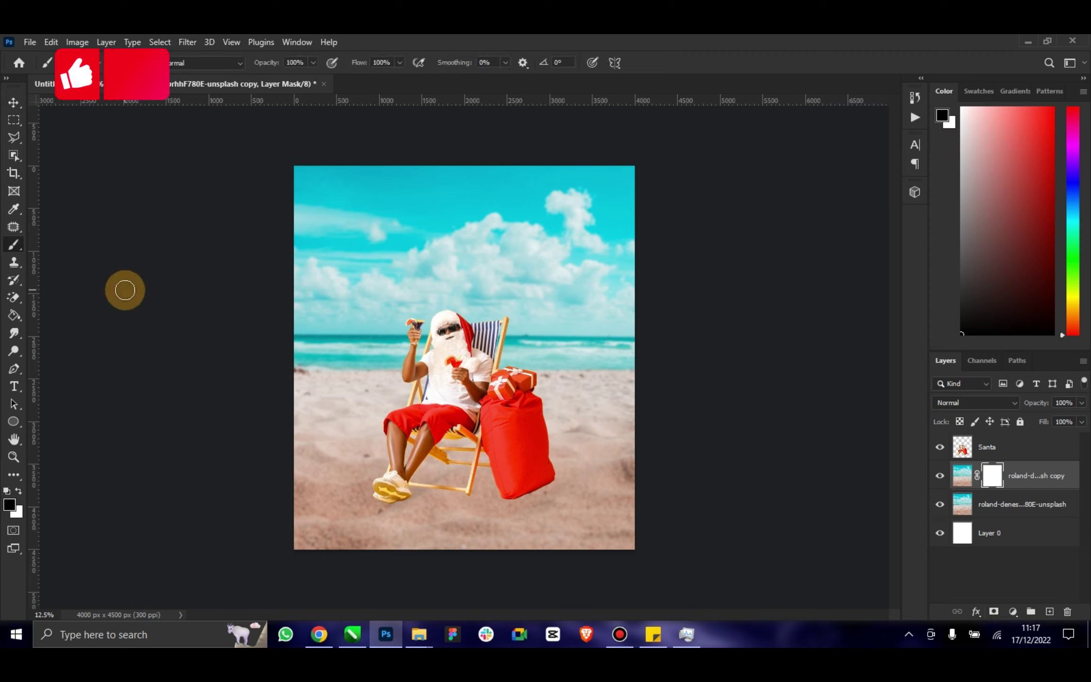
key(bracketright)
key(bracketright)
key(bracketright)
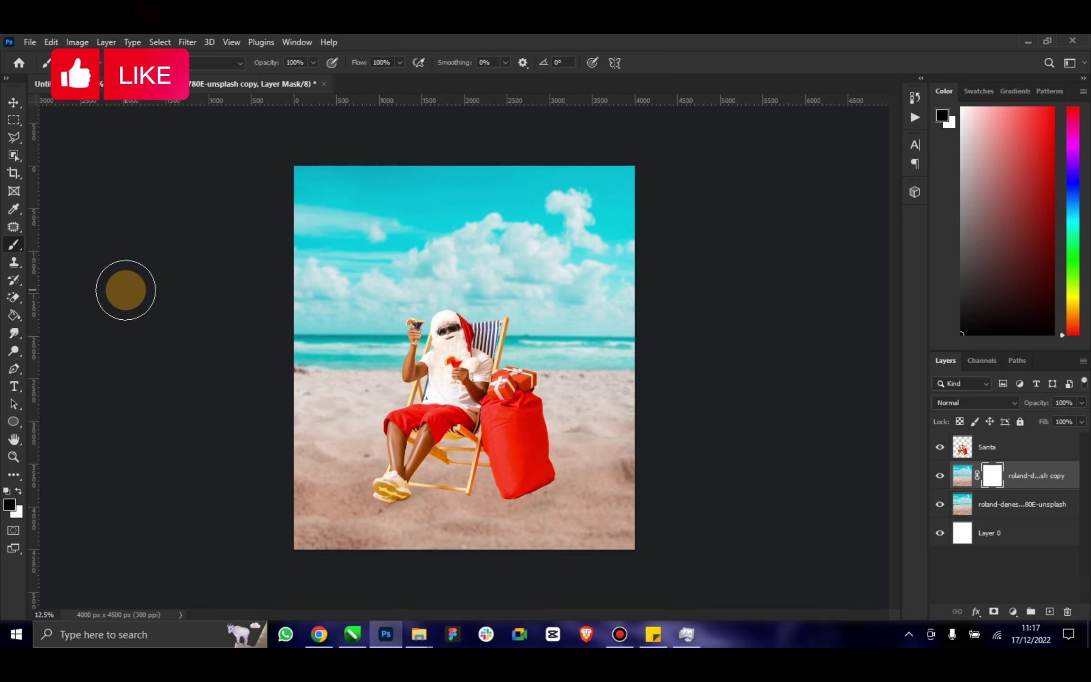
click(9, 504)
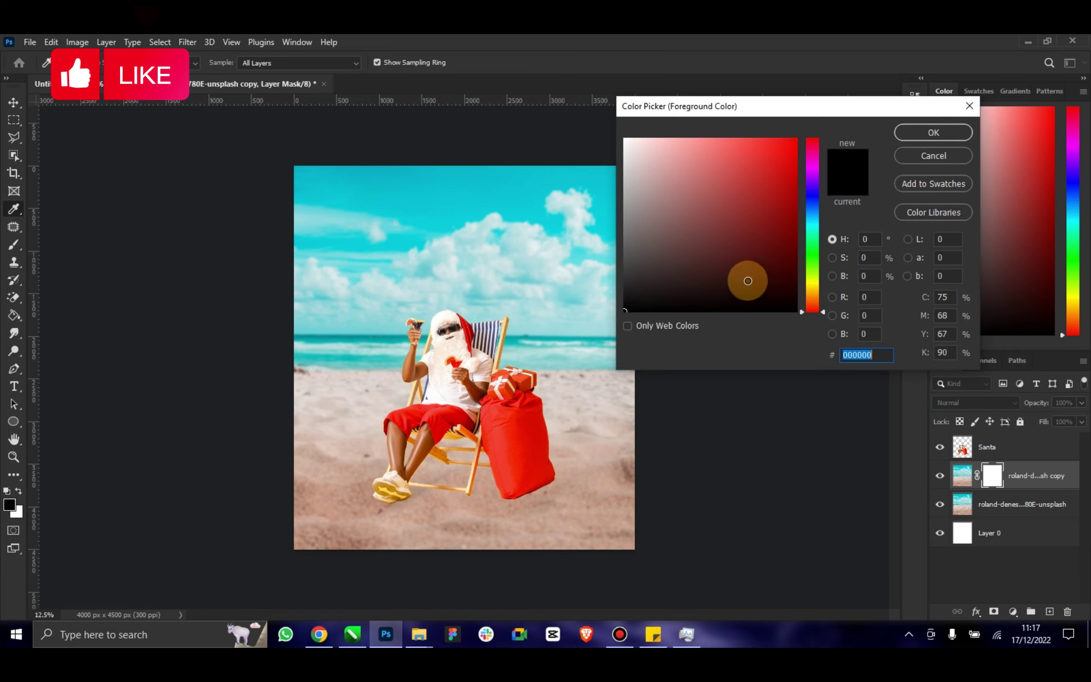
click(929, 133)
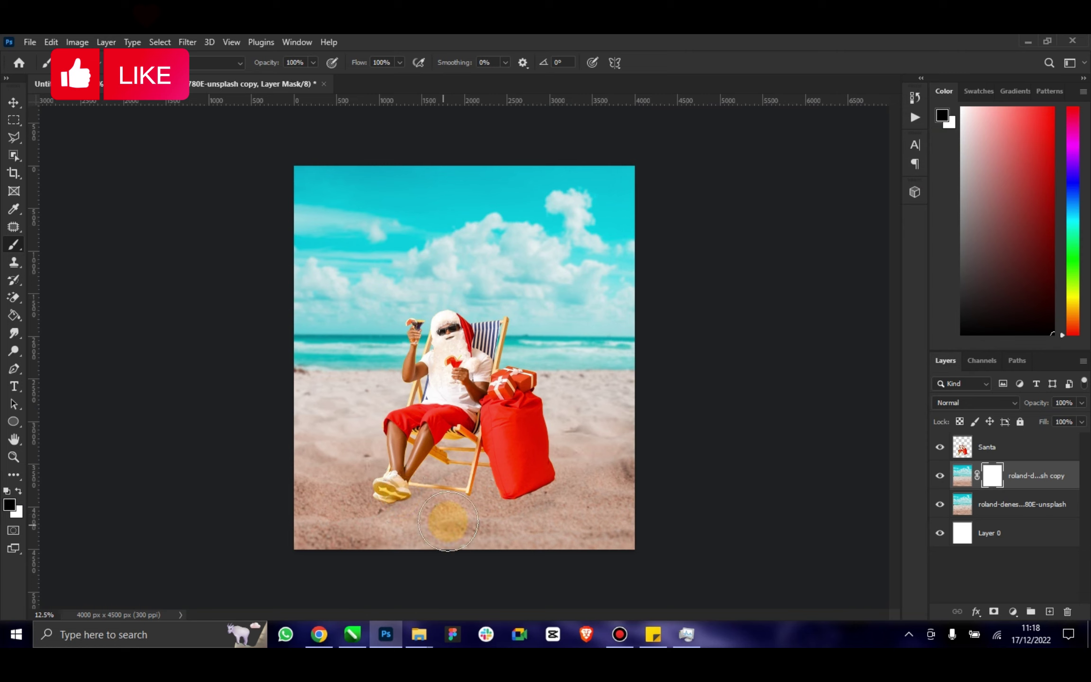
drag(595, 471, 450, 416)
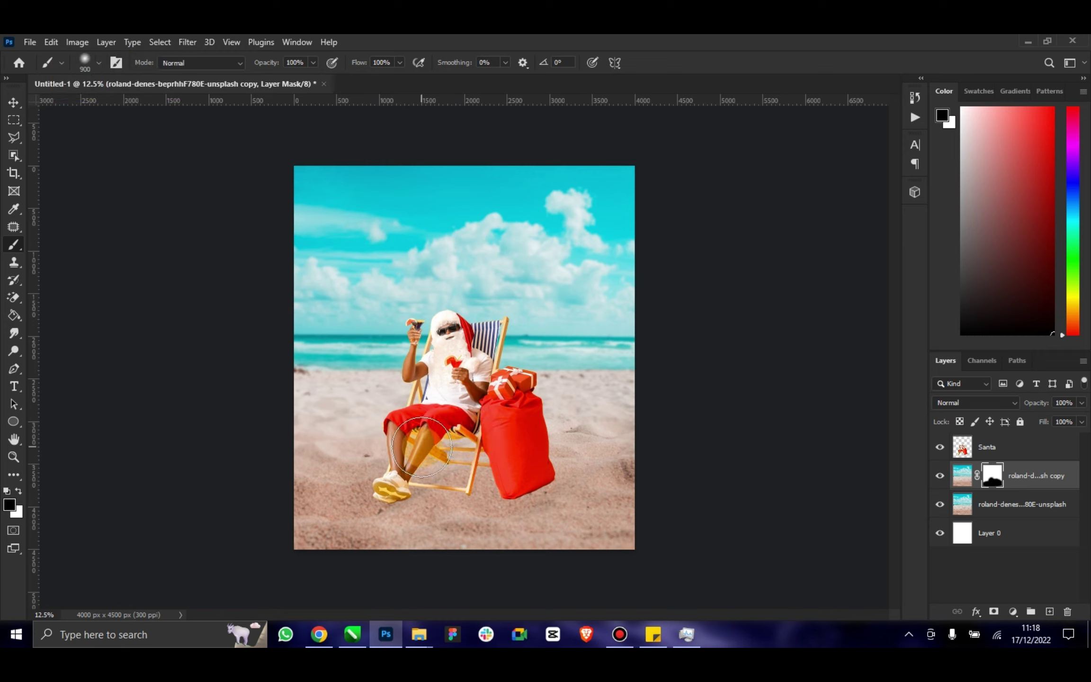
Rename the original beach layer BG and the blurred copy BG Blur.
click(13, 103)
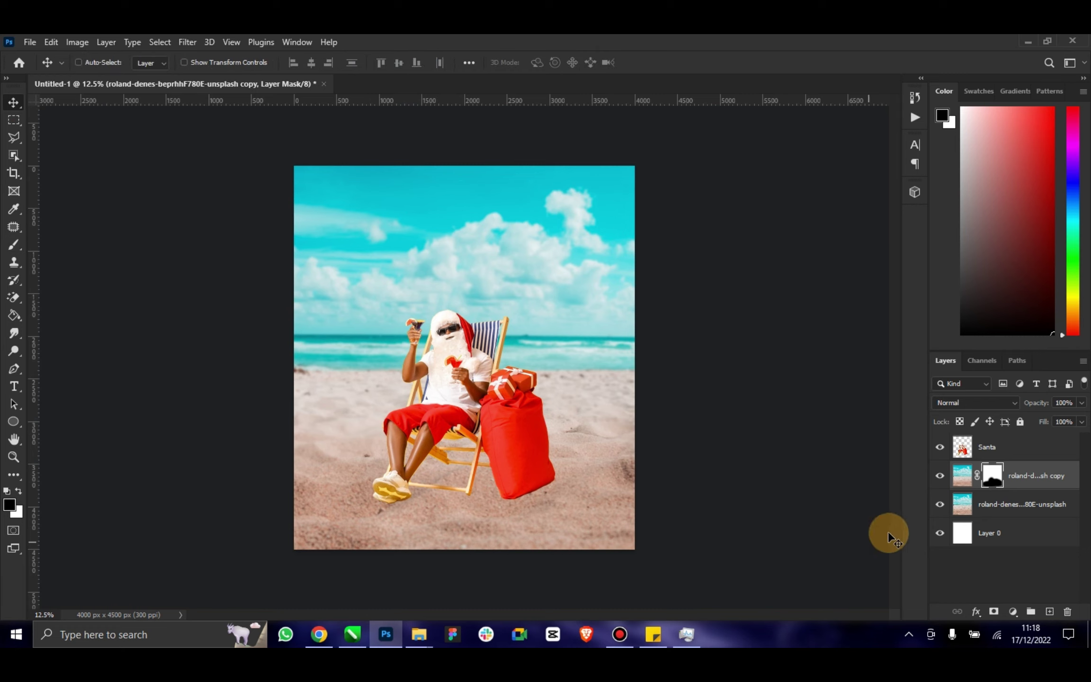
double_click(1018, 512)
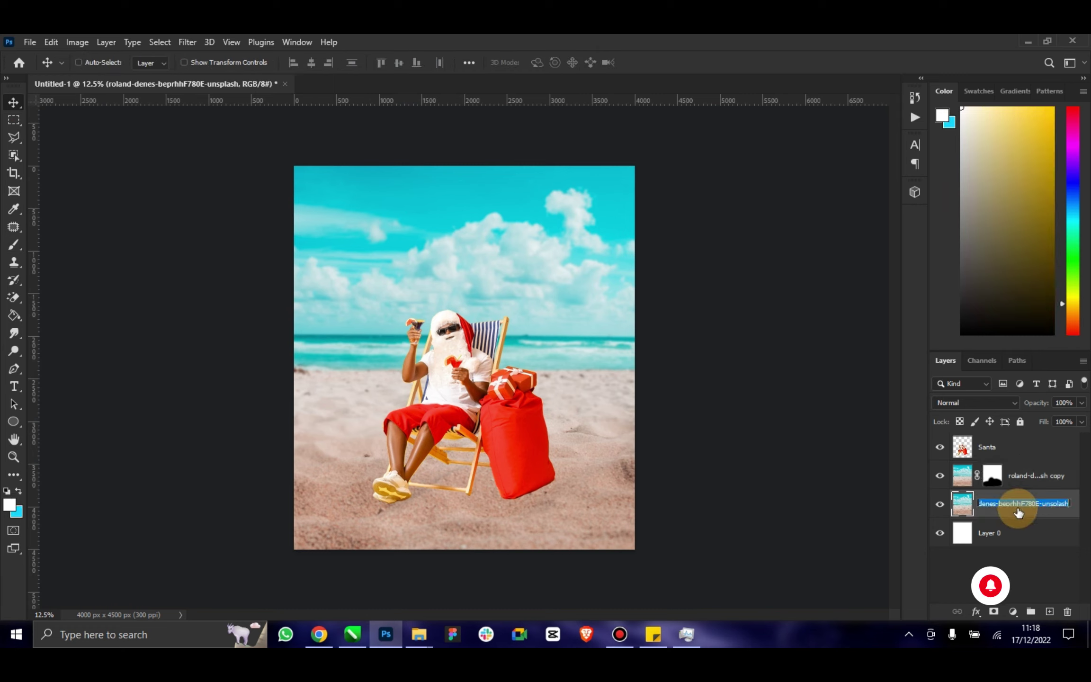
text(BG)
key(Return)
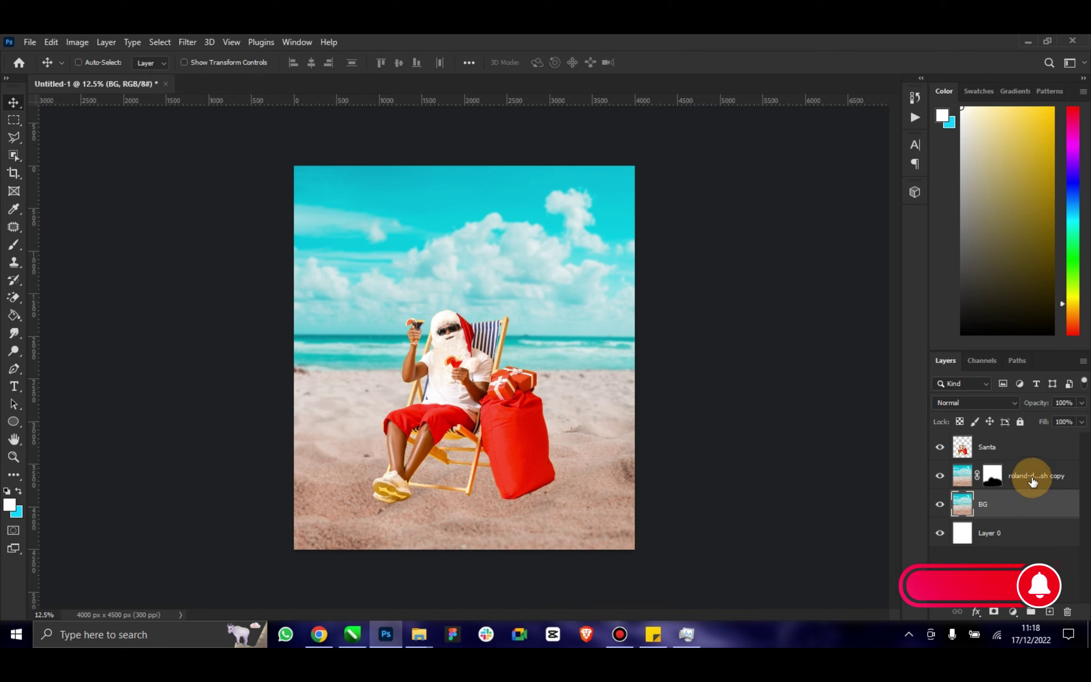
double_click(1030, 476)
text(BG)
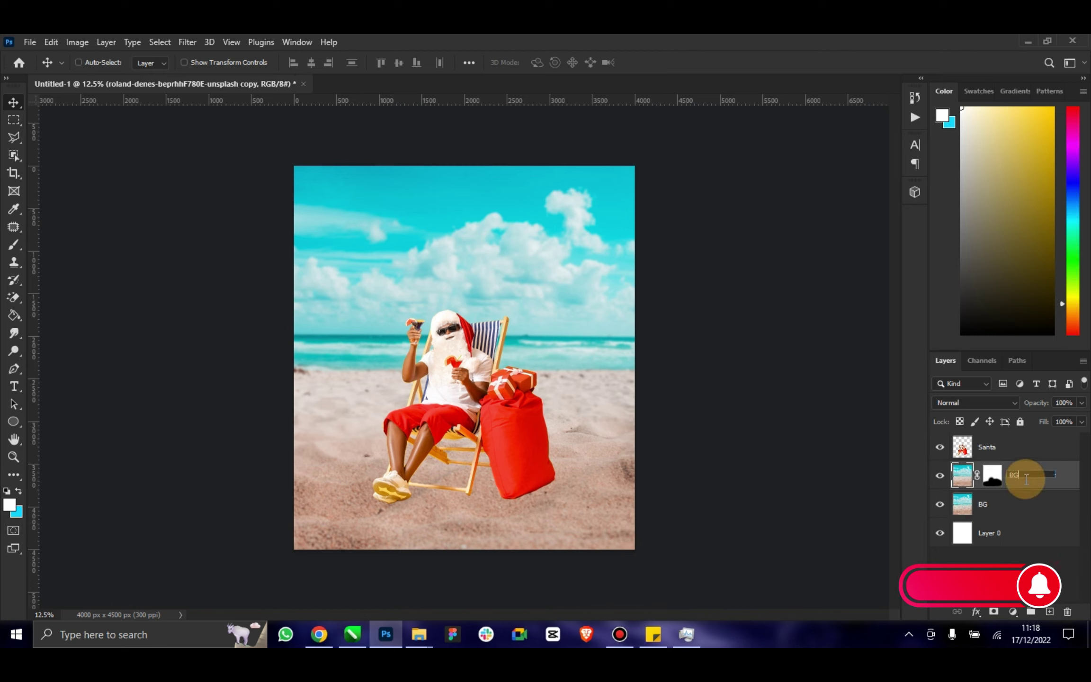
text( Blur)
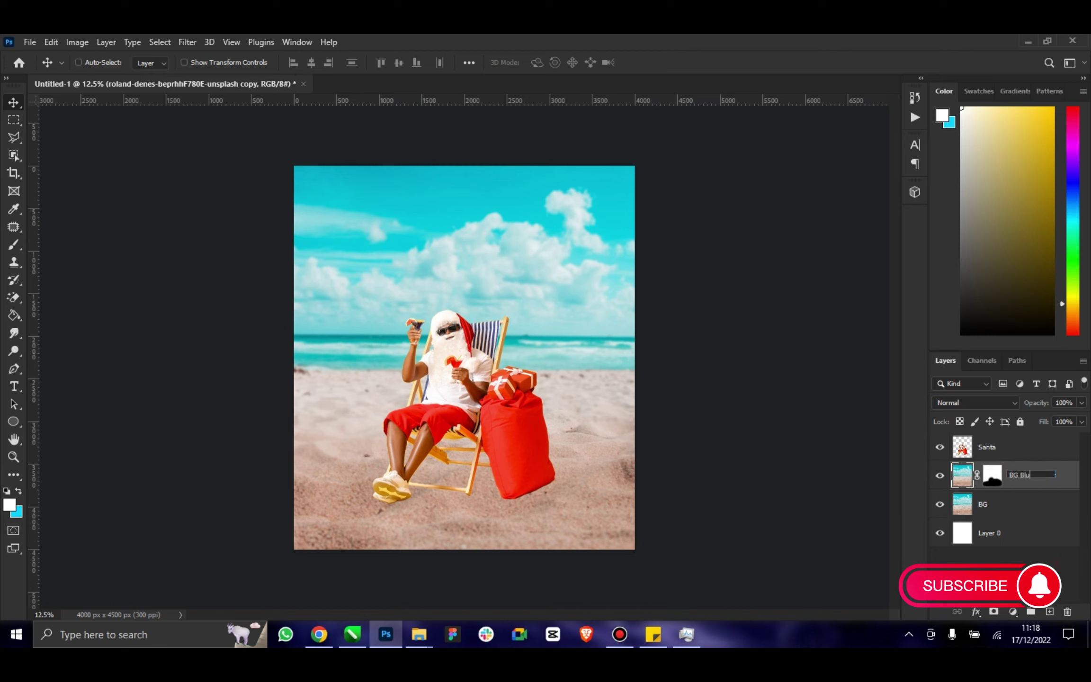
key(Return)
click(452, 359)
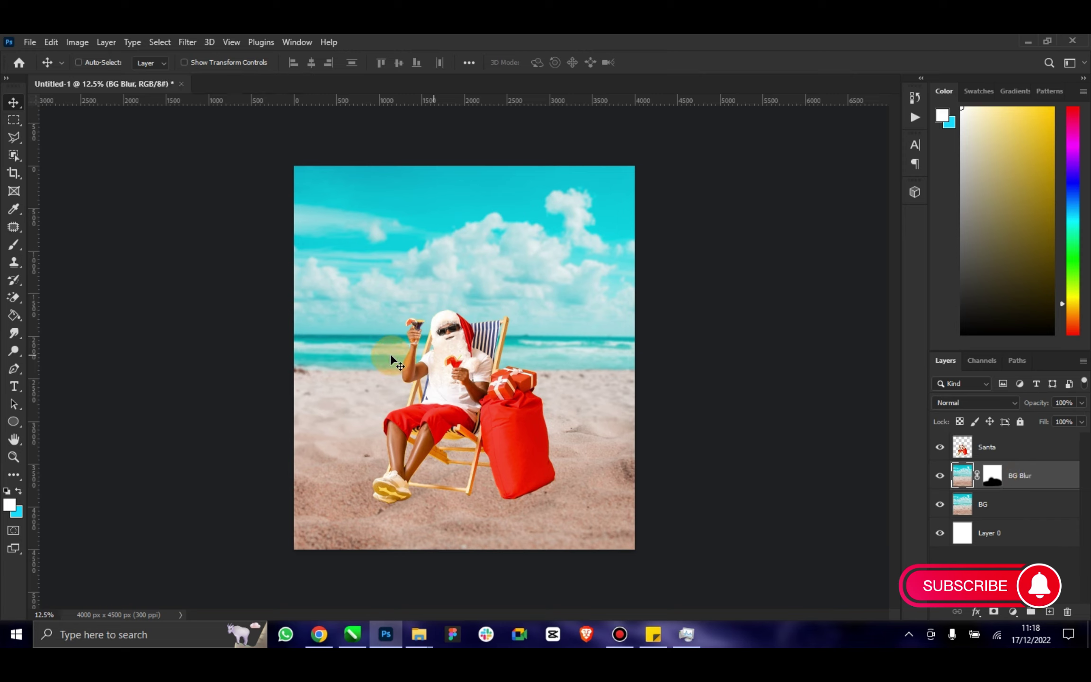
click(451, 372)
Match Santa's colours to Untitled-1's BG layer with Color Intensity 136 and Fade 74.
click(985, 446)
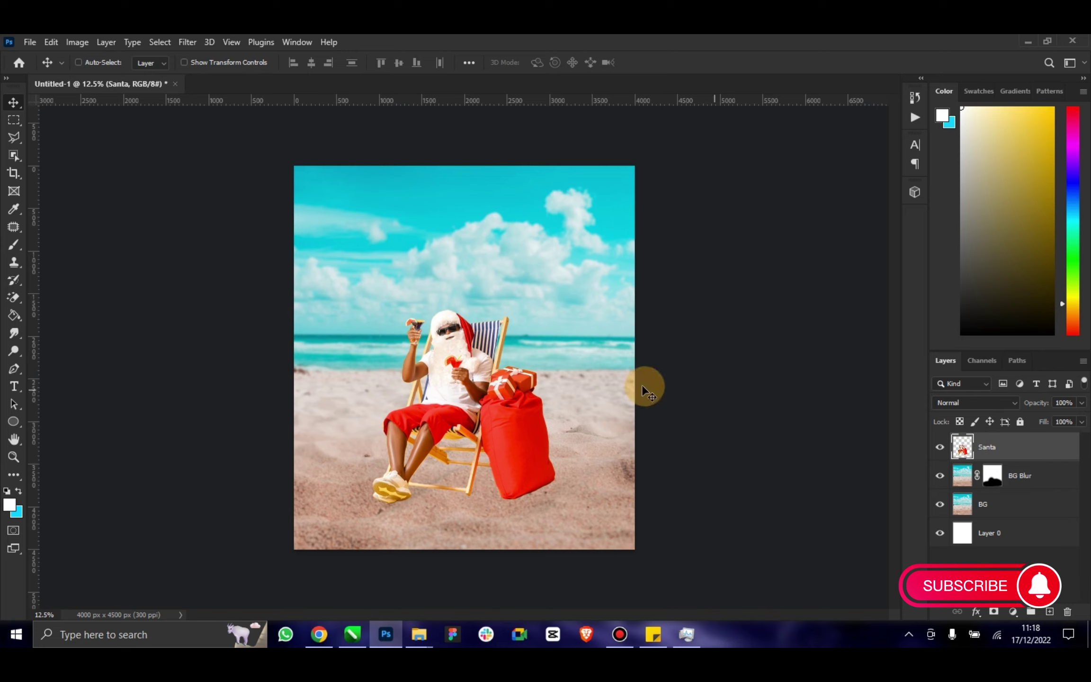
click(492, 395)
click(51, 42)
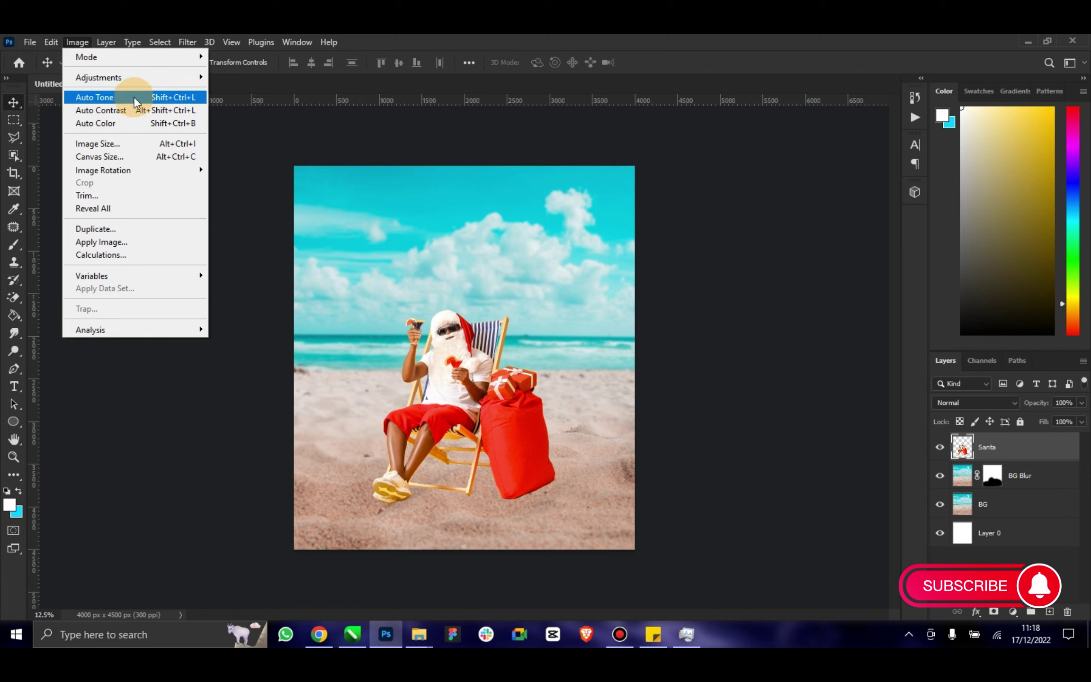
mouse_move(99, 78)
click(275, 348)
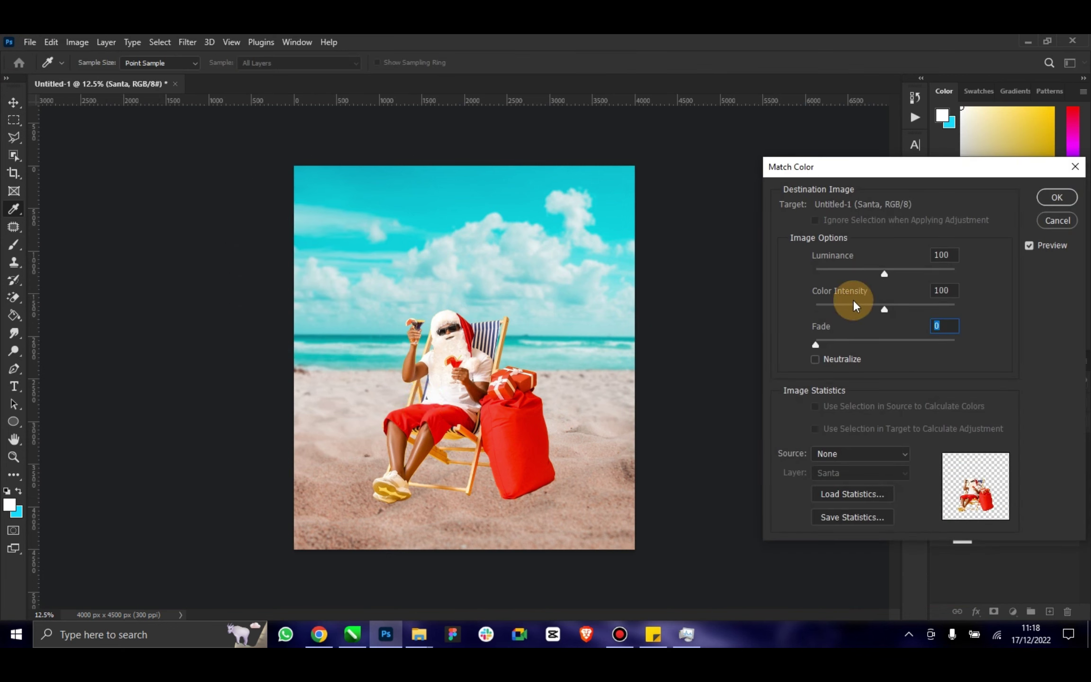
click(842, 460)
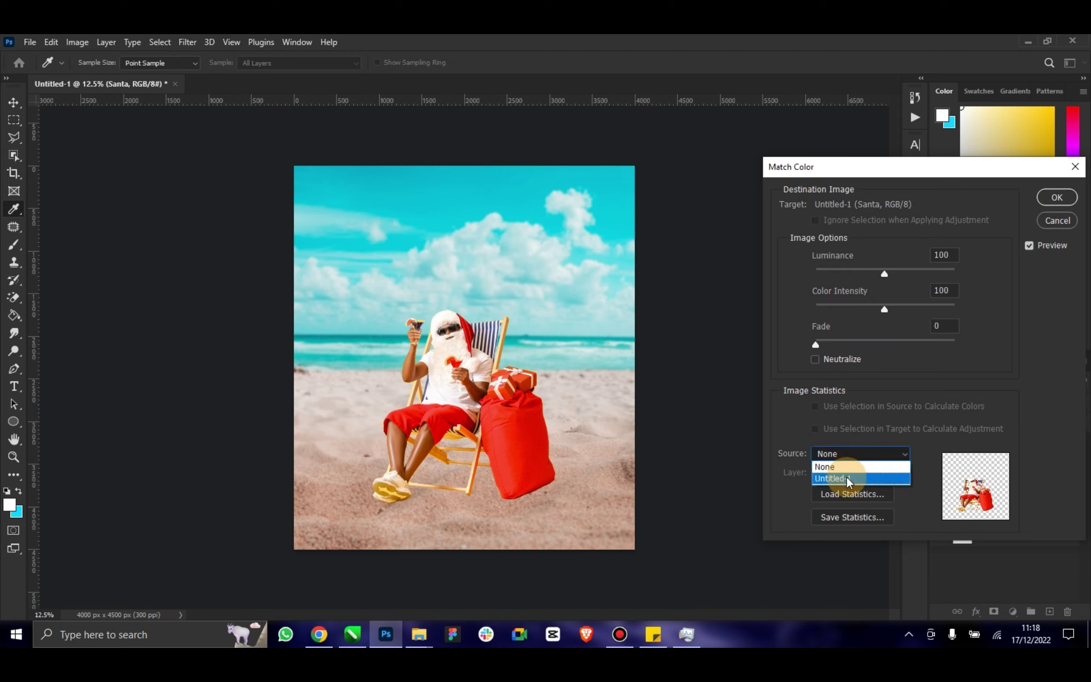
click(846, 476)
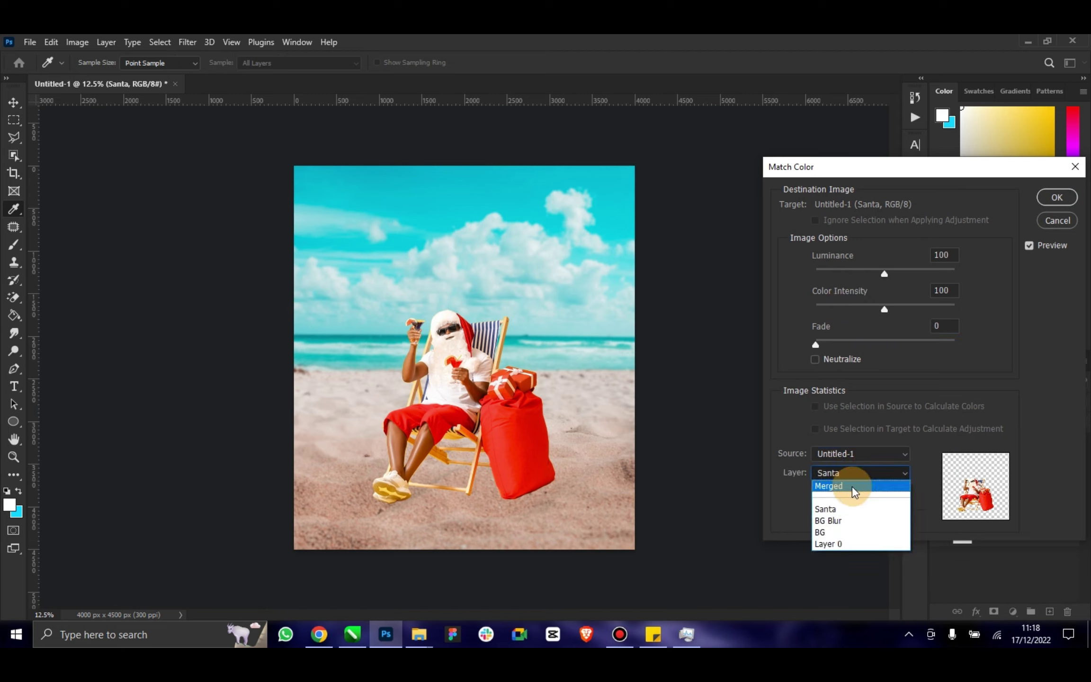
click(816, 174)
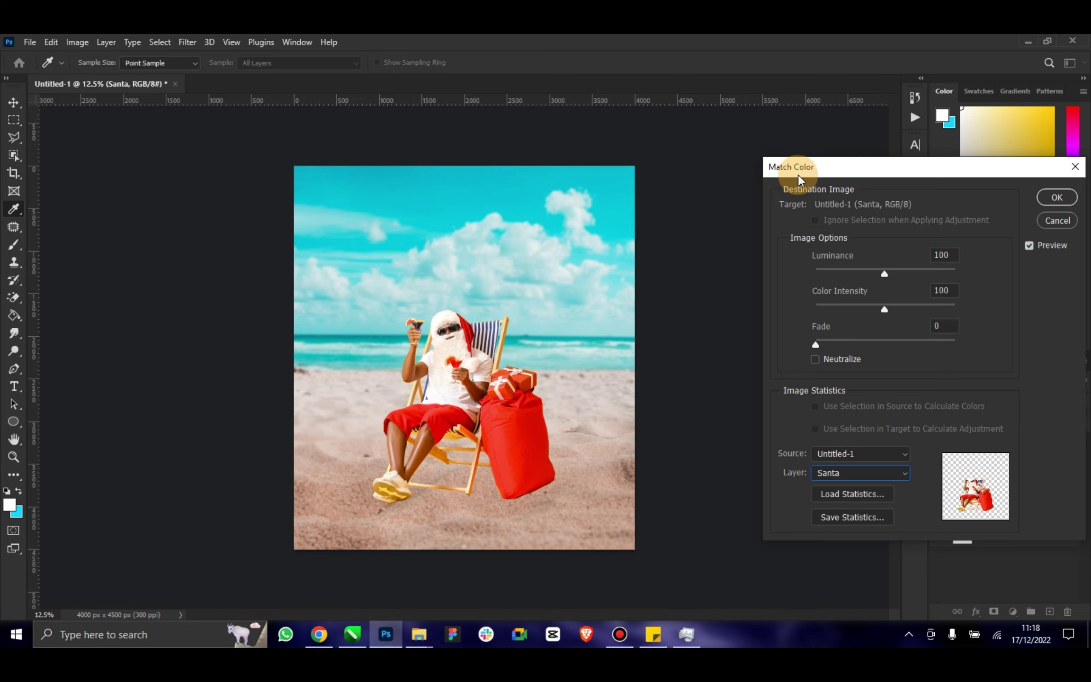
mouse_move(813, 174)
mouse_down()
mouse_move(603, 167)
mouse_move(646, 169)
mouse_up()
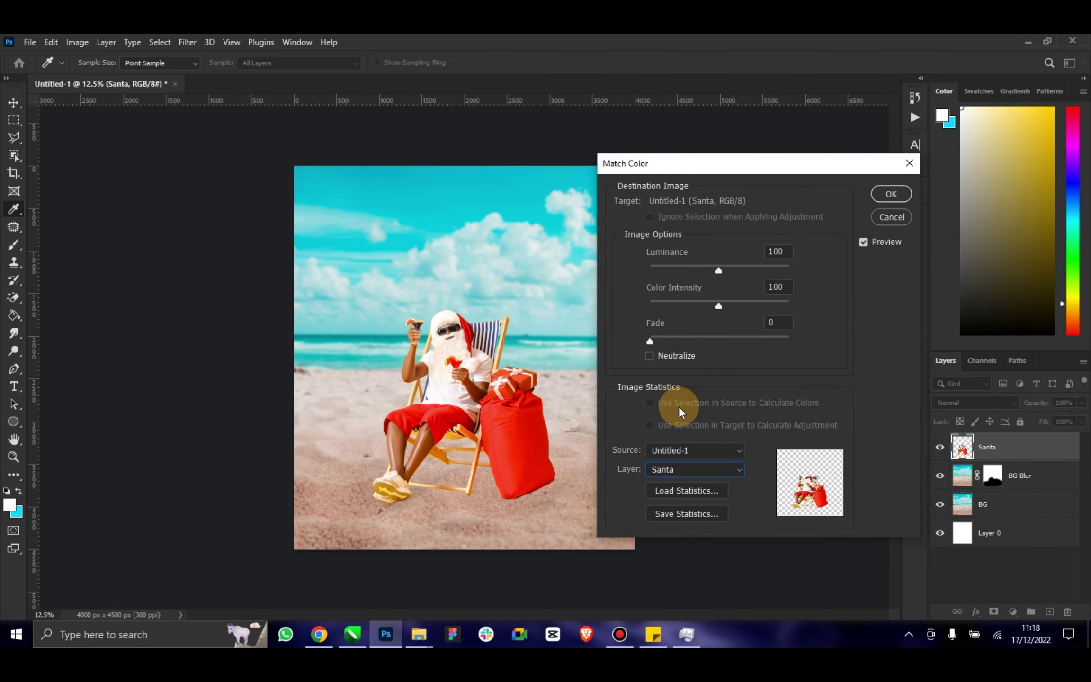
click(698, 476)
click(672, 534)
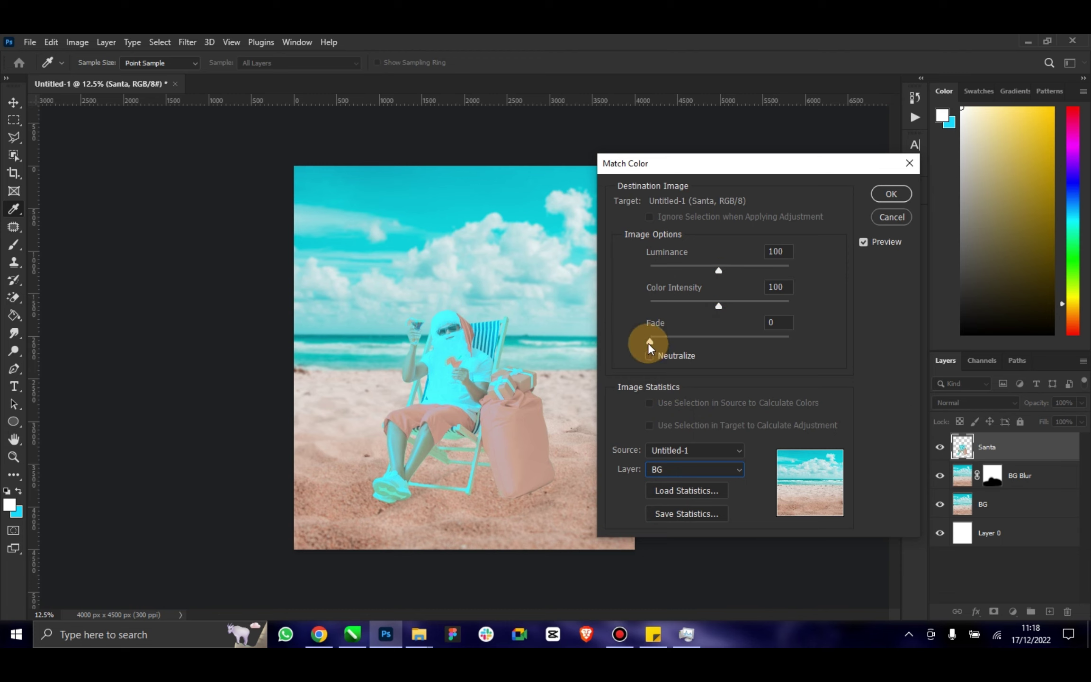
drag(649, 342, 746, 342)
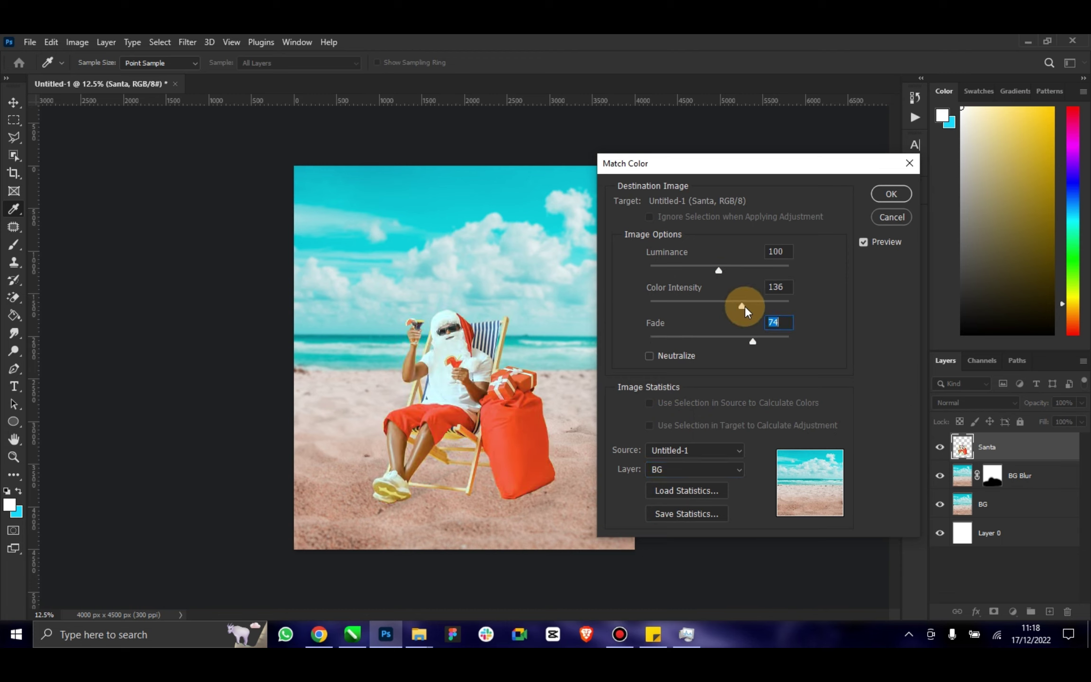
click(879, 218)
Add a Brightness/Contrast layer clipped to Santa with Brightness -6 and Contrast -18.
key(v)
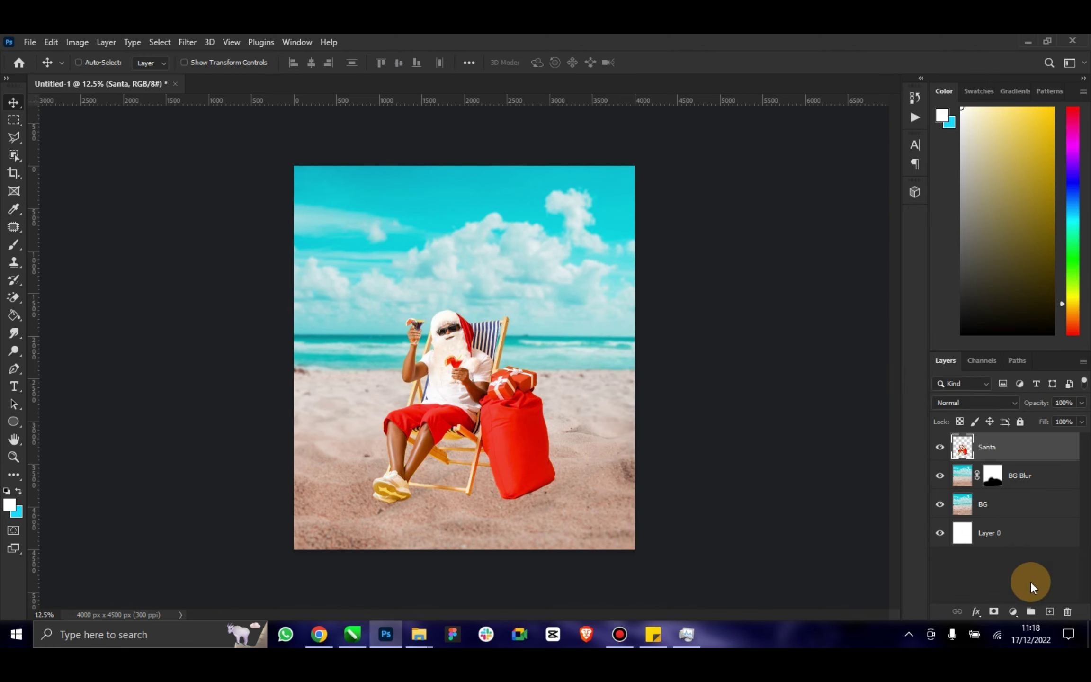
click(1013, 612)
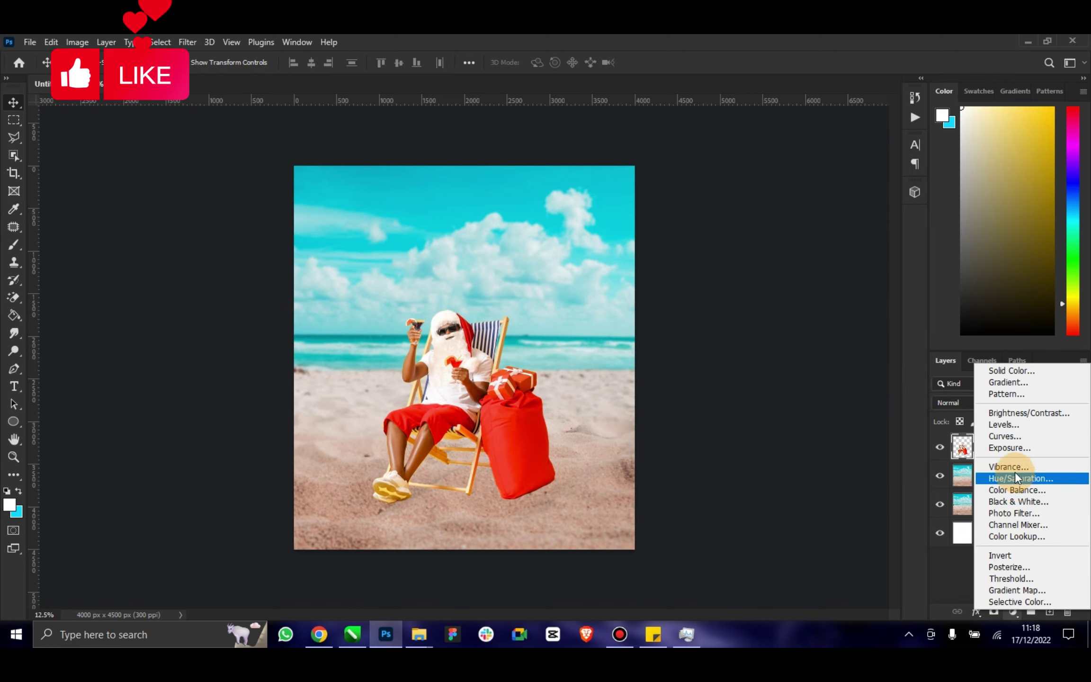
click(1027, 412)
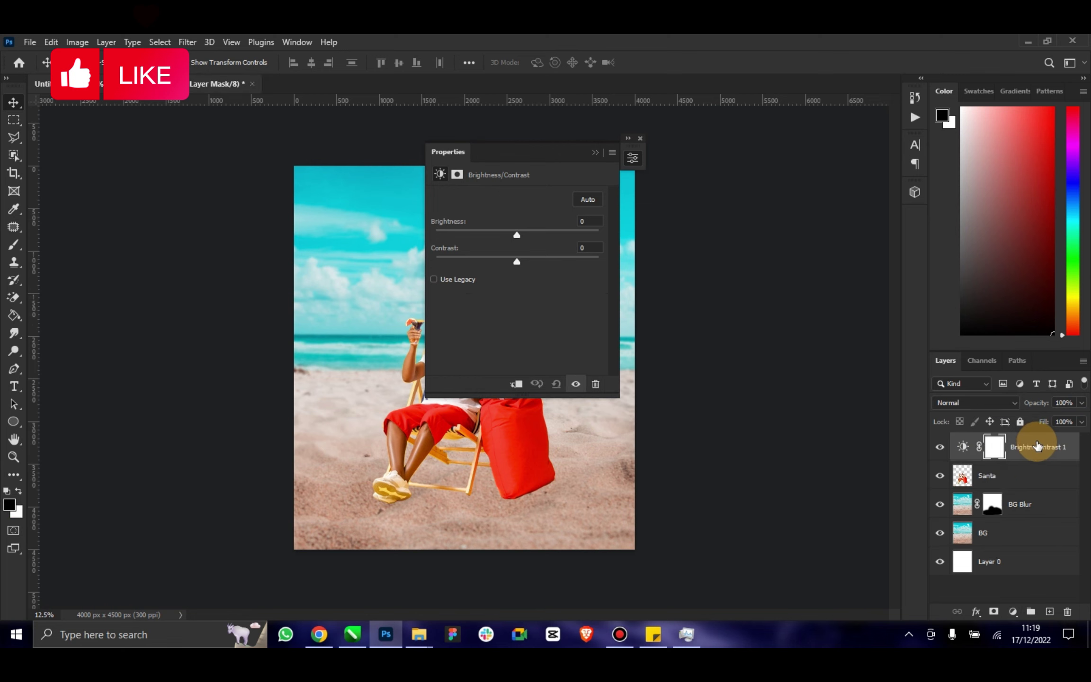
right_click(1037, 446)
click(898, 303)
drag(606, 153, 777, 156)
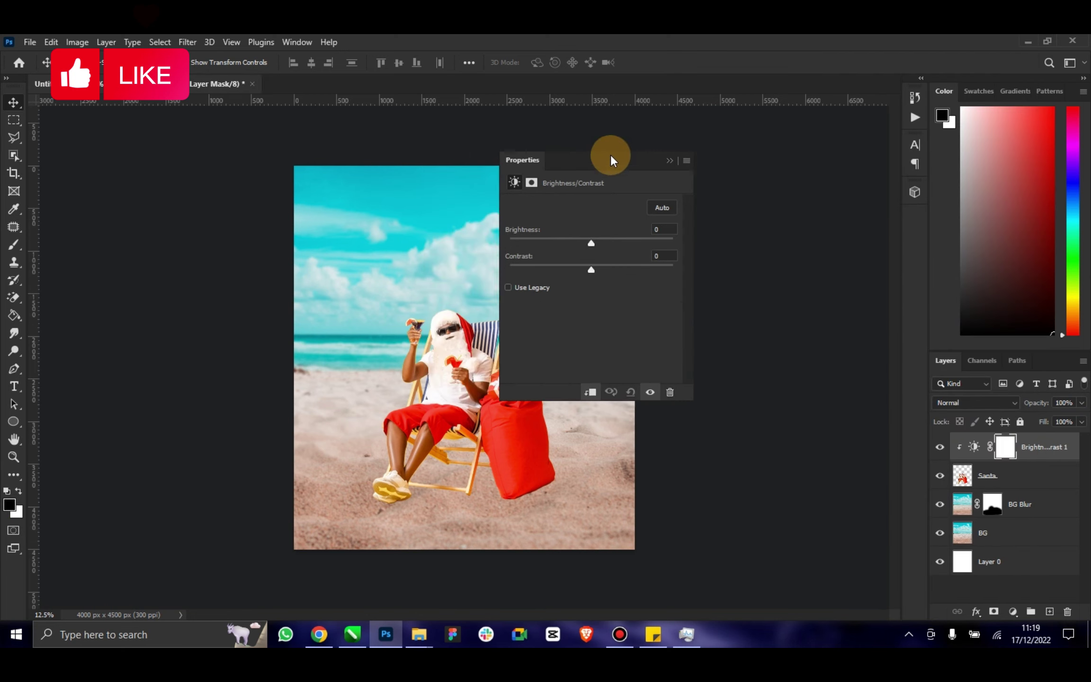
mouse_move(761, 268)
mouse_down()
mouse_move(786, 270)
mouse_move(729, 275)
mouse_move(783, 243)
mouse_move(747, 243)
mouse_up()
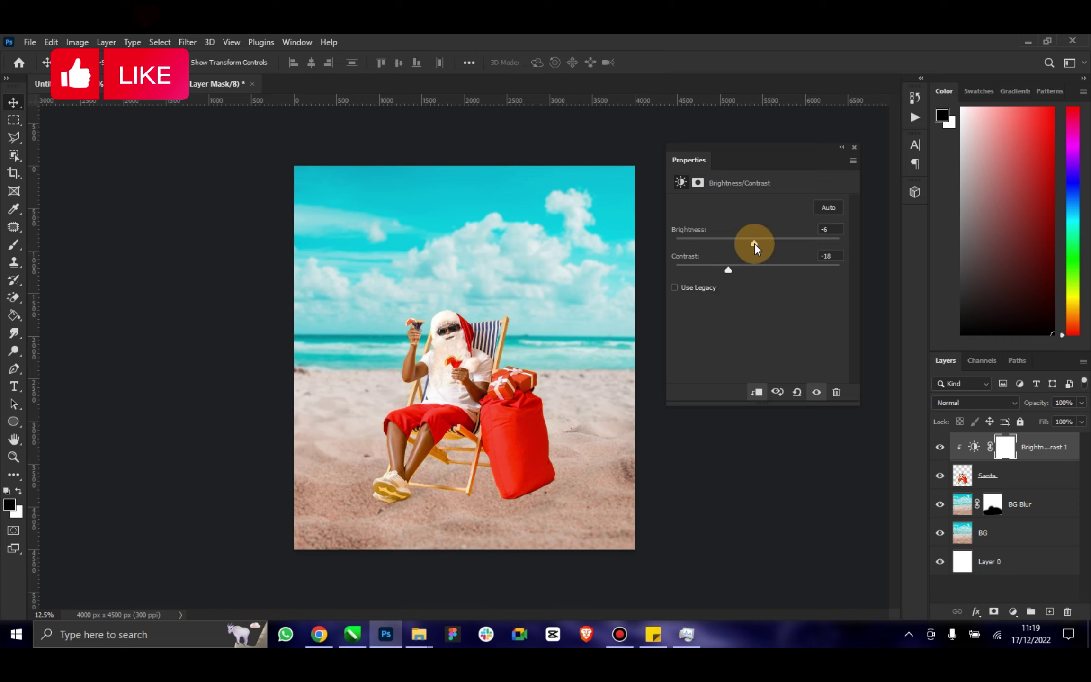
click(840, 148)
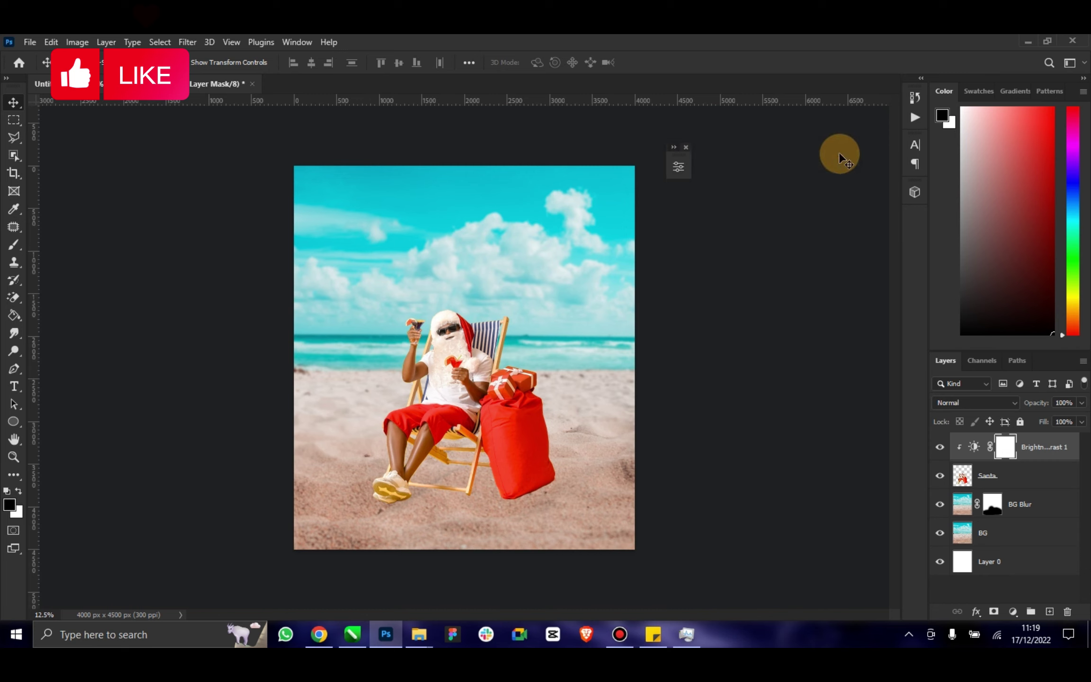
click(1013, 477)
click(1008, 612)
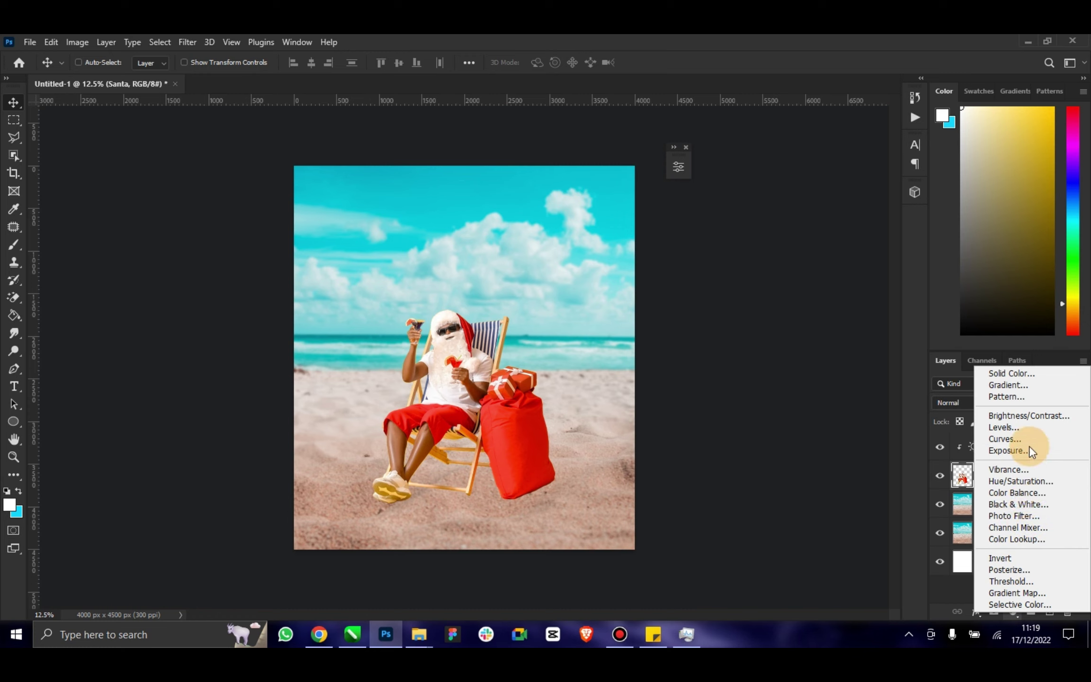
Add a Vibrance layer clipped to Santa with Vibrance -1 and Saturation -7.
click(1018, 470)
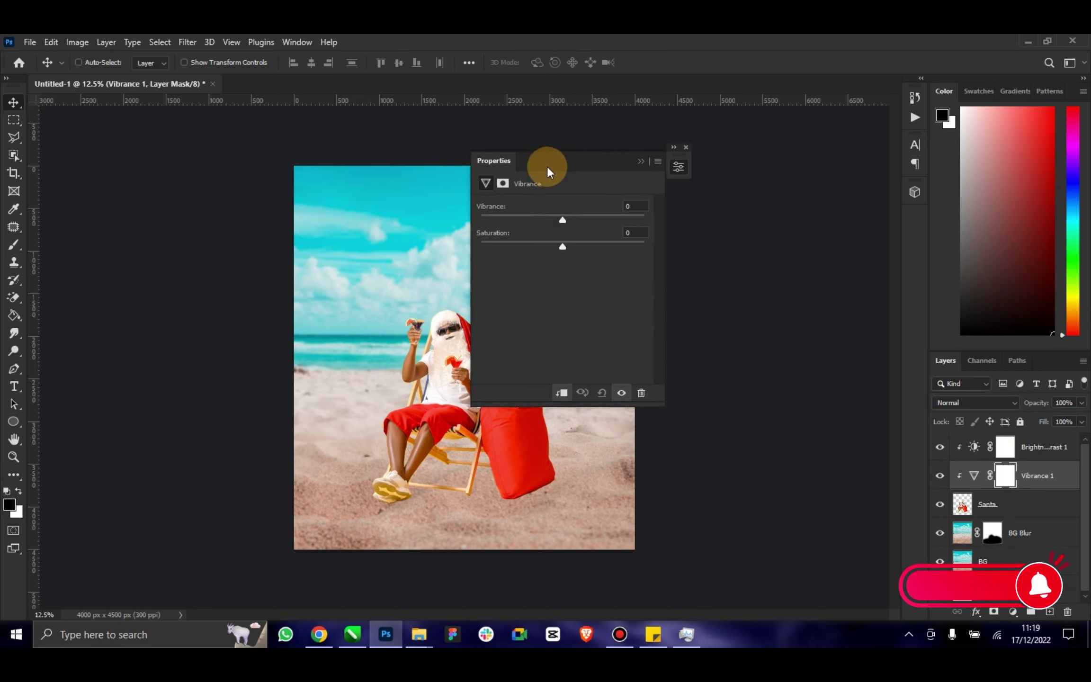
click(673, 148)
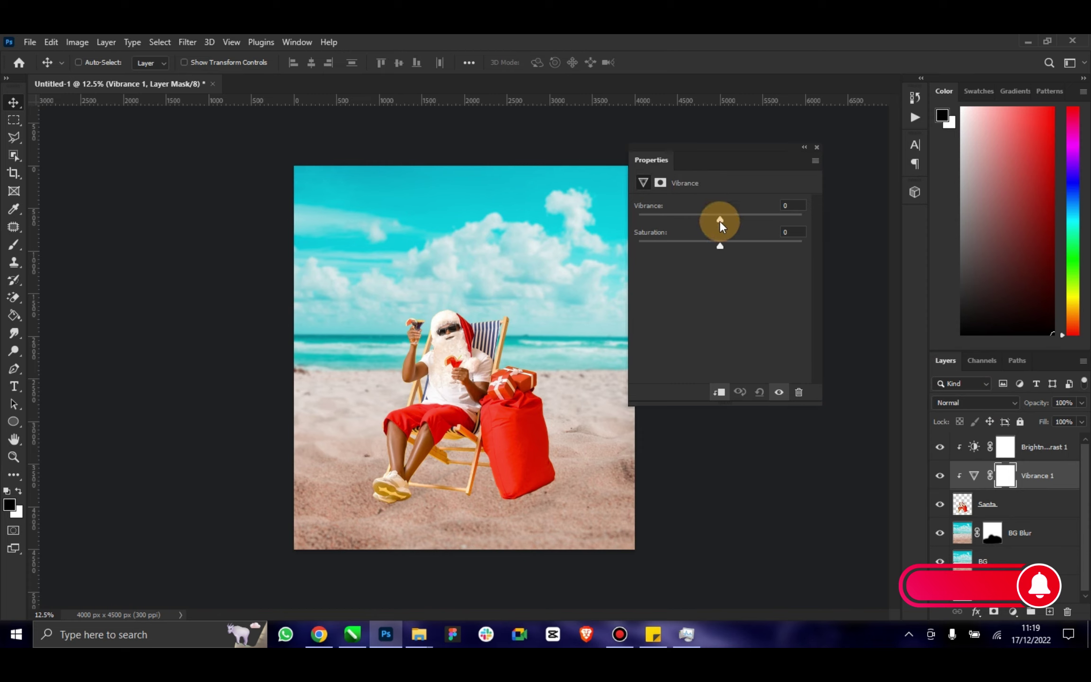
mouse_move(720, 219)
mouse_down()
mouse_move(683, 224)
mouse_move(727, 226)
mouse_move(702, 247)
mouse_move(714, 246)
mouse_up()
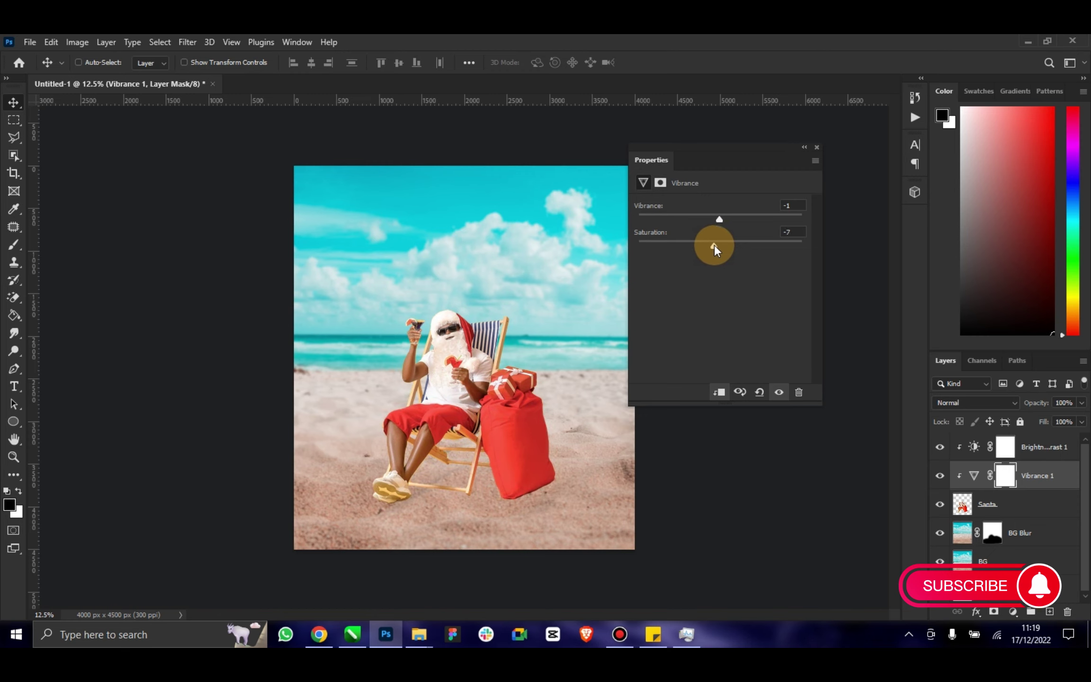
click(804, 147)
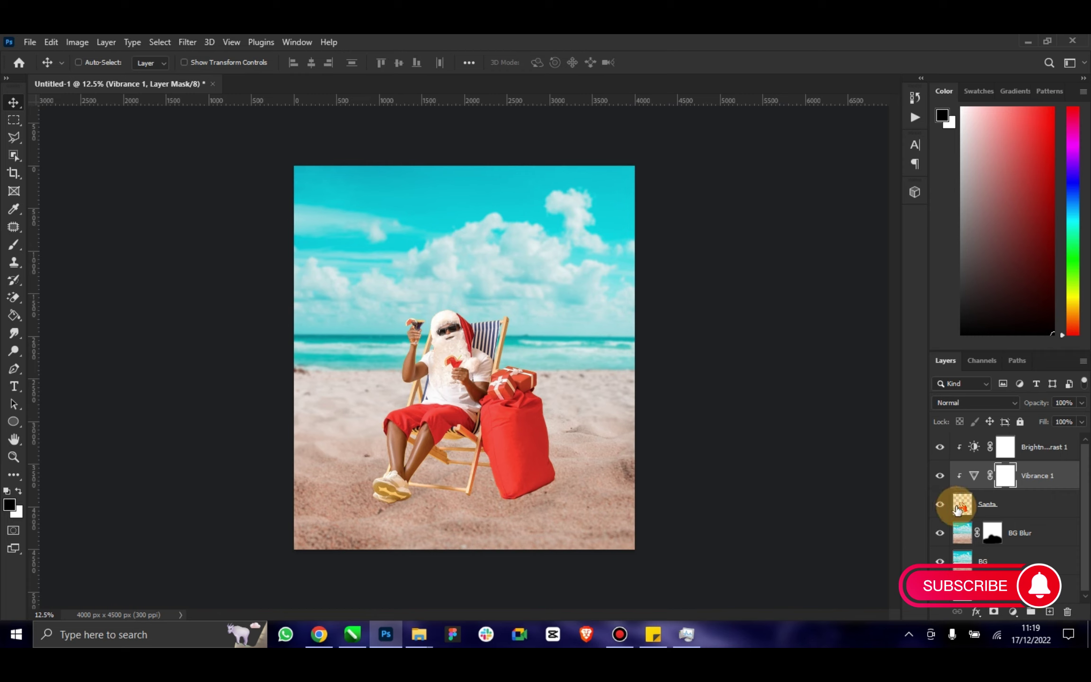
click(989, 509)
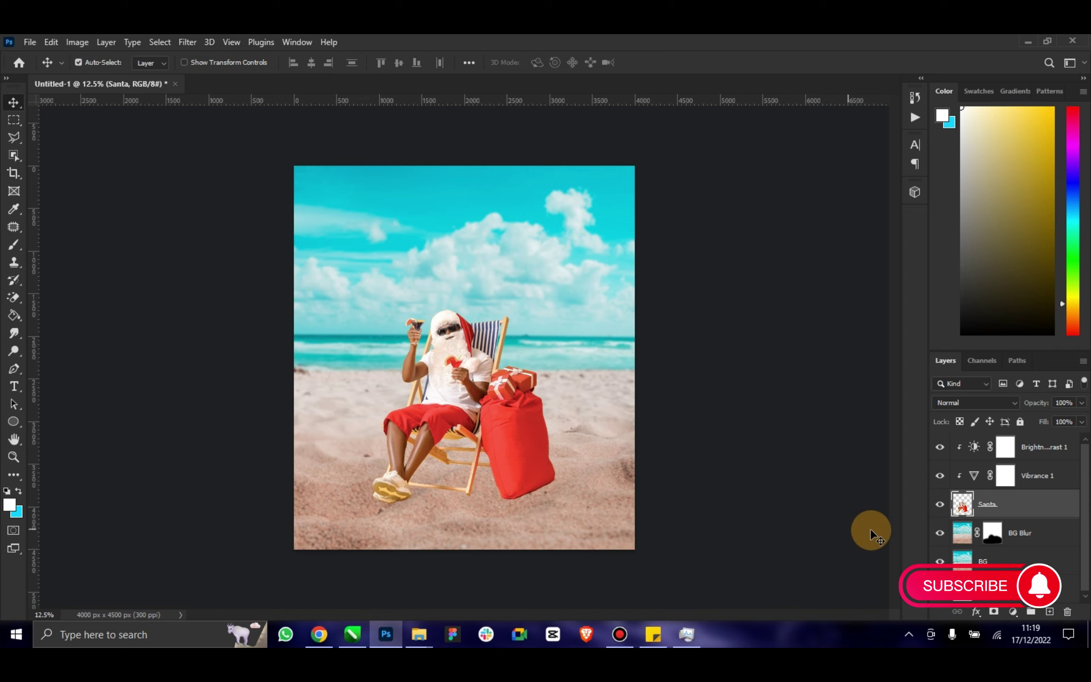
Duplicate Santa below himself, re-clip Brightness/Contrast 1 and Vibrance 1, and name the copy 'Santa shadow'.
key(ctrl+j)
drag(989, 505, 996, 544)
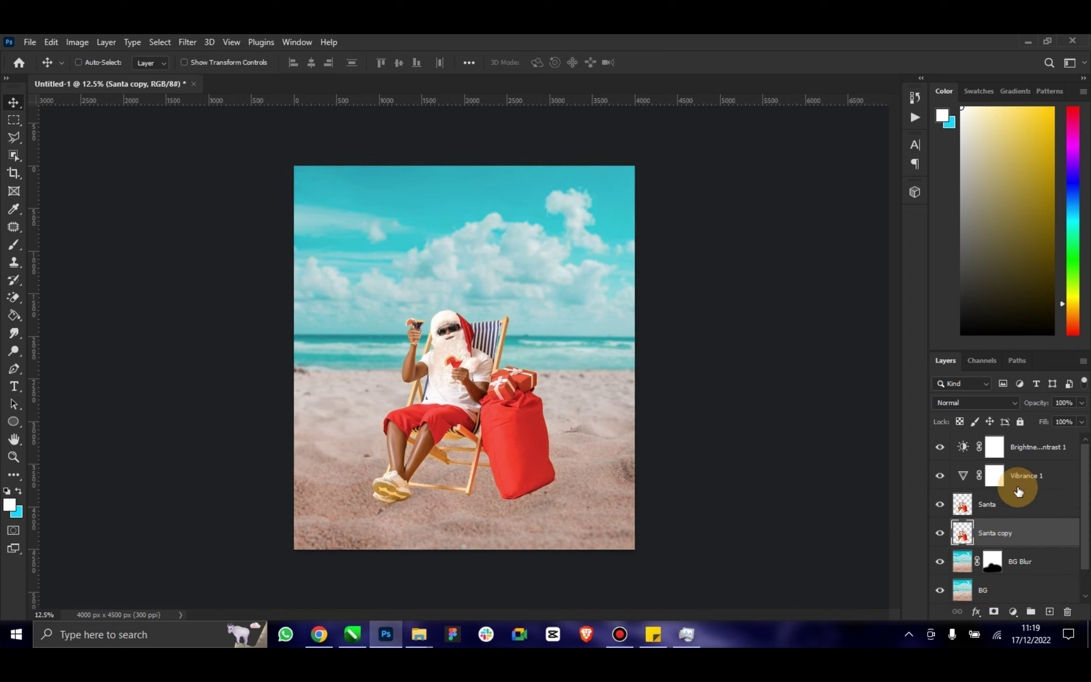
click(1033, 447)
shift+click(1027, 478)
right_click(1027, 477)
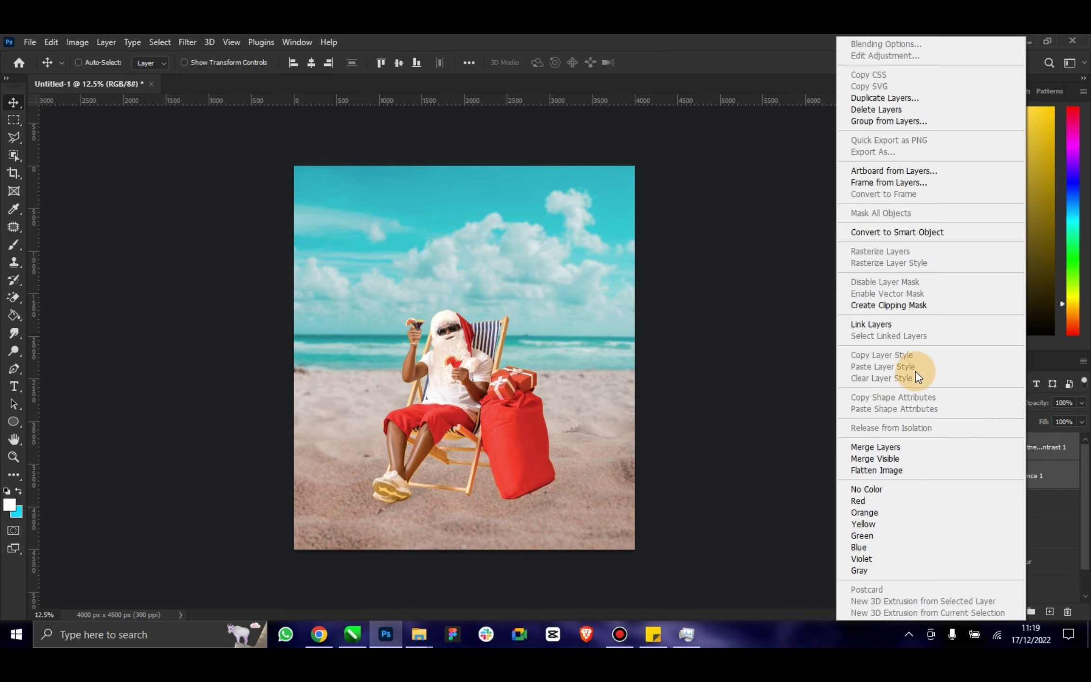
click(906, 305)
double_click(992, 536)
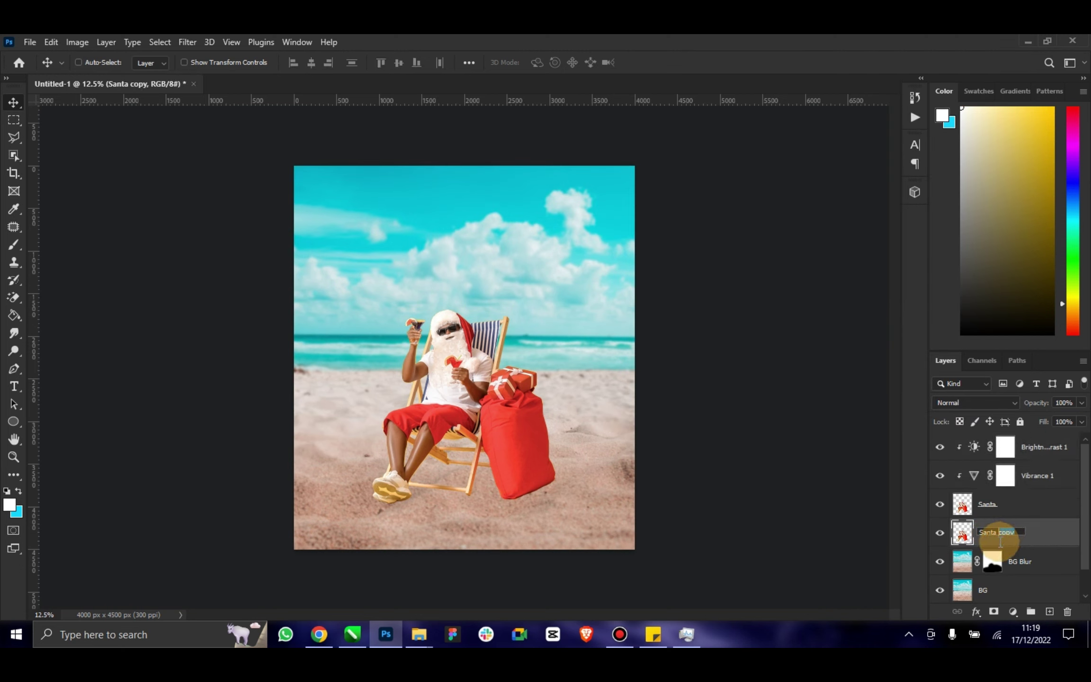
text(shad)
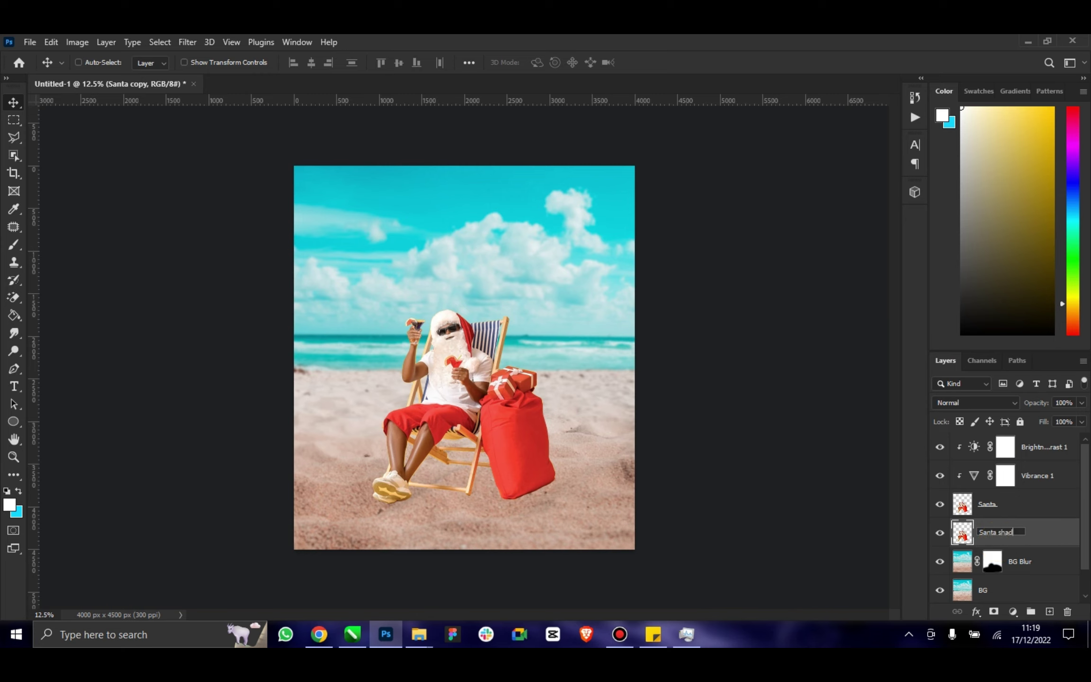
text(ow)
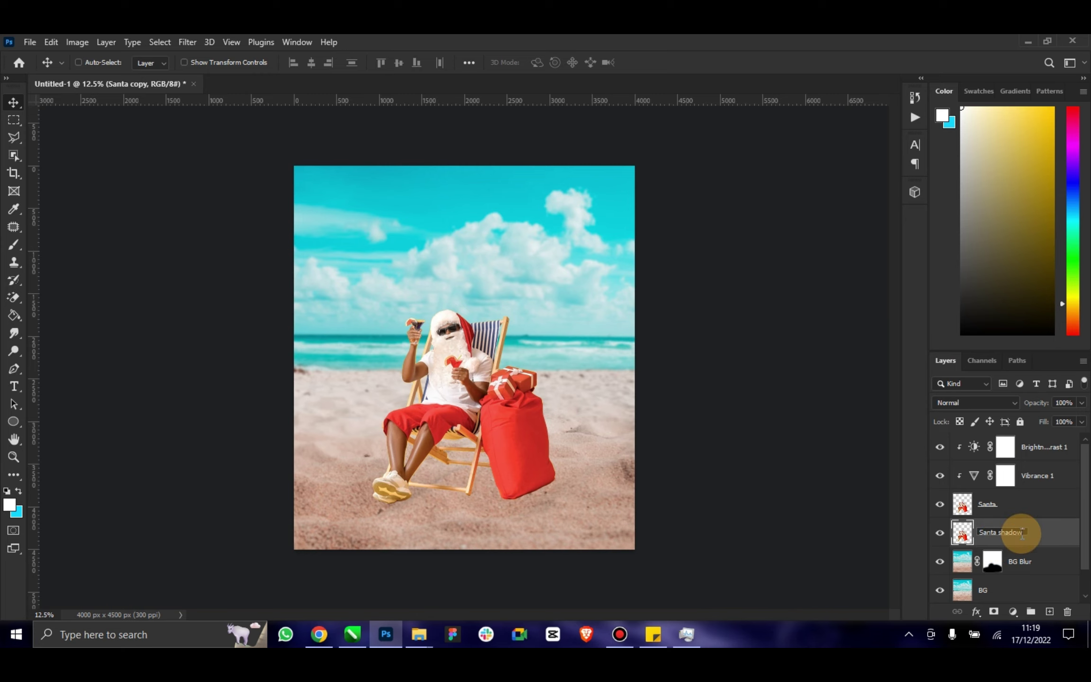
key(Return)
Turn the Santa shadow layer solid black with Hue/Saturation Lightness -100.
click(57, 46)
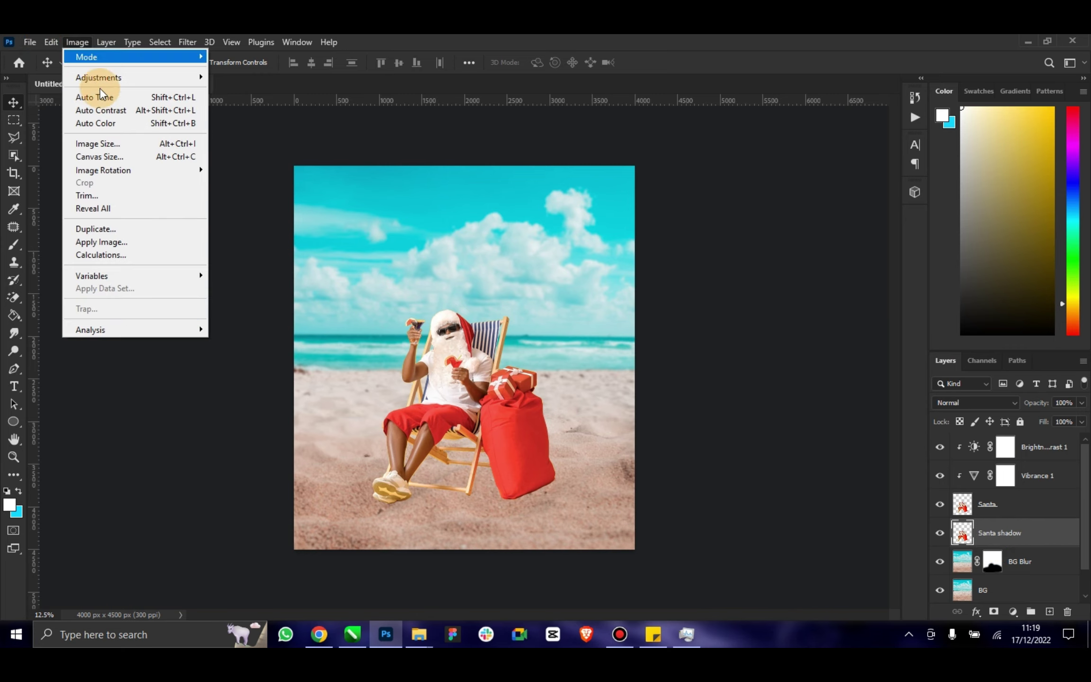
click(313, 149)
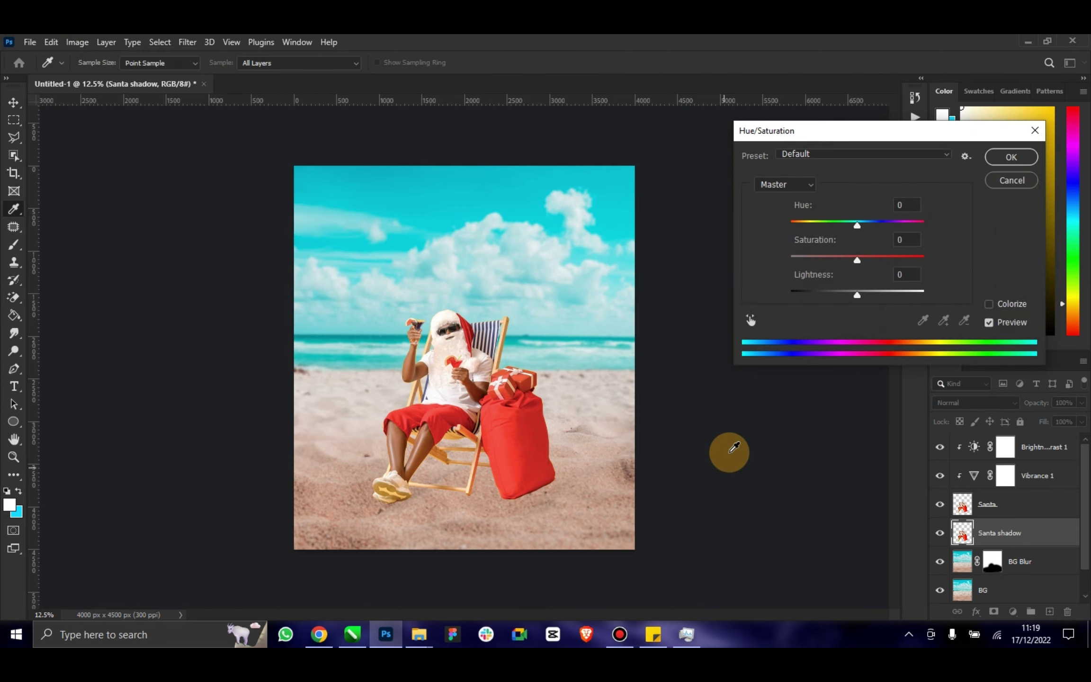
drag(857, 295, 707, 299)
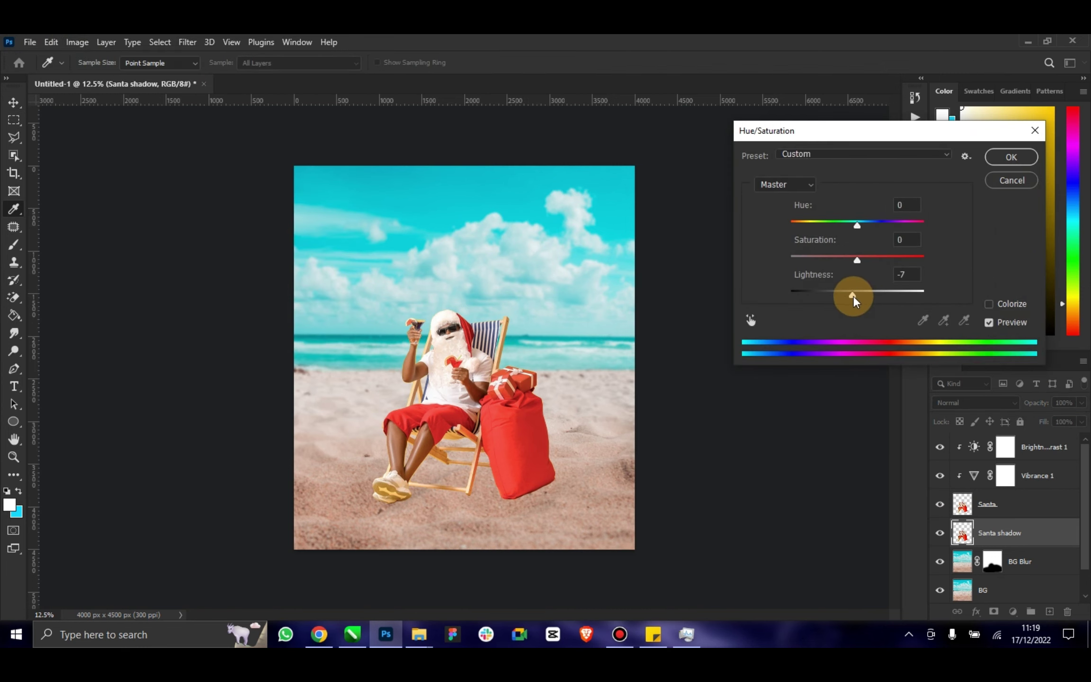
click(1008, 156)
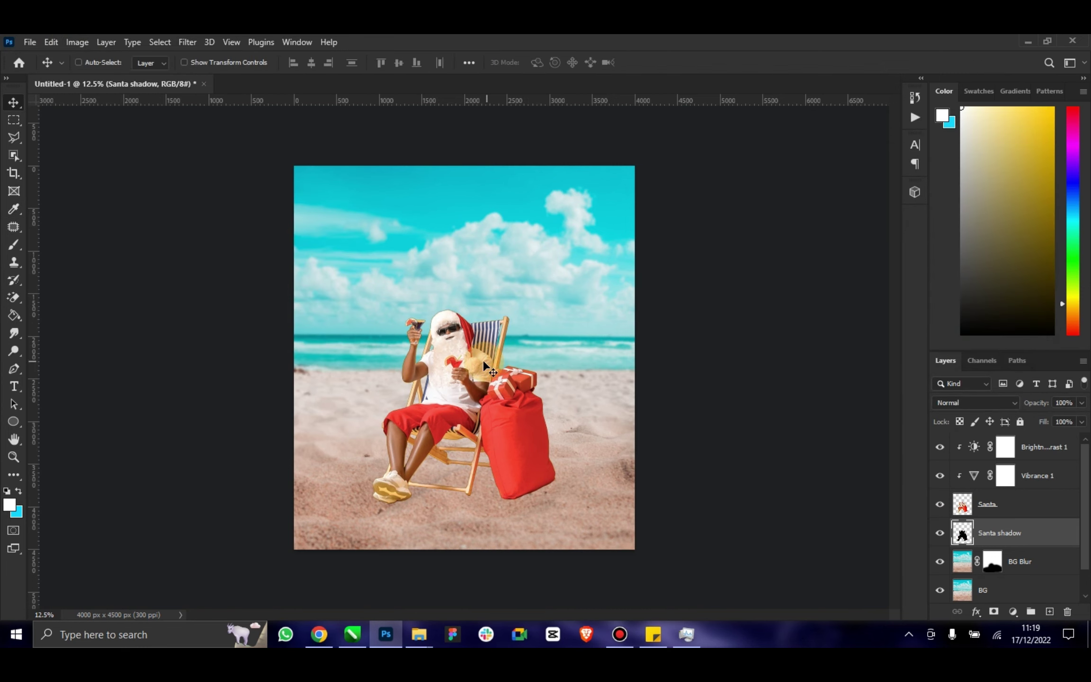
click(52, 42)
mouse_move(72, 353)
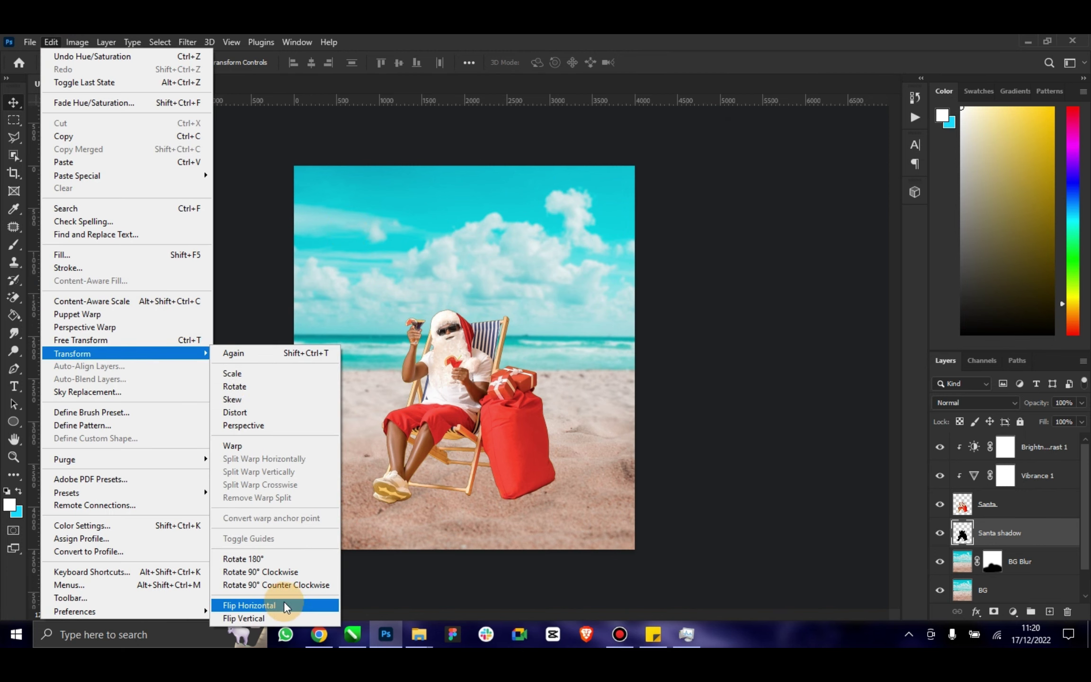
Flip the black Santa shadow horizontally and shift it behind Santa so it peeks out around the chair.
click(284, 604)
mouse_move(428, 392)
mouse_down()
mouse_move(443, 476)
mouse_move(464, 363)
mouse_move(454, 436)
mouse_up()
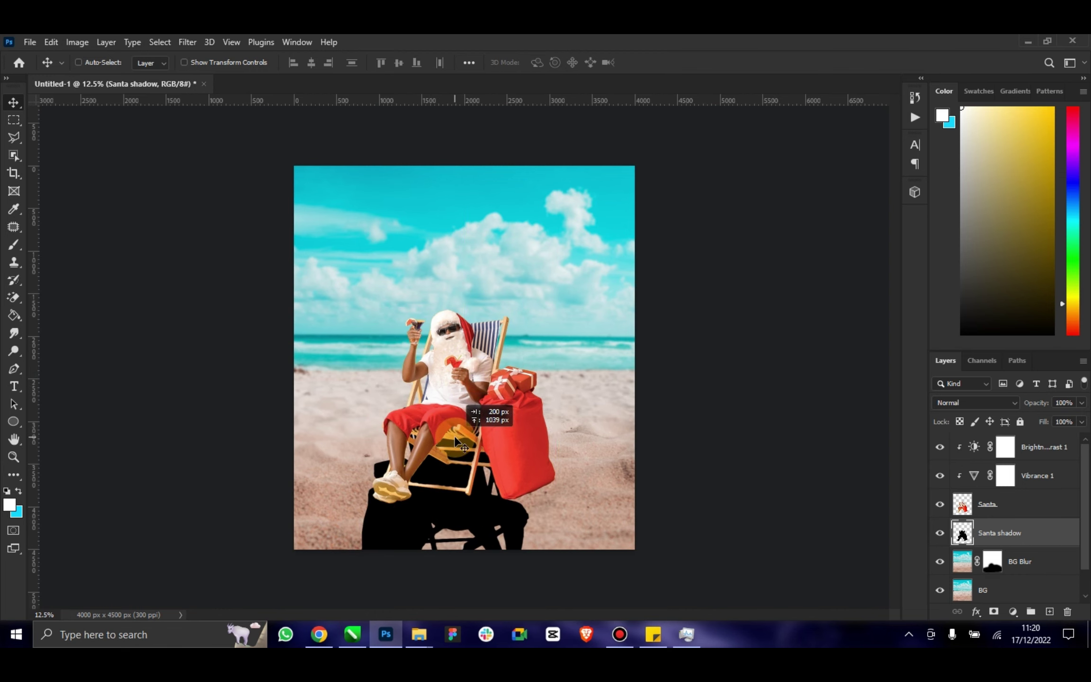
key(ctrl+z)
key(ctrl+z)
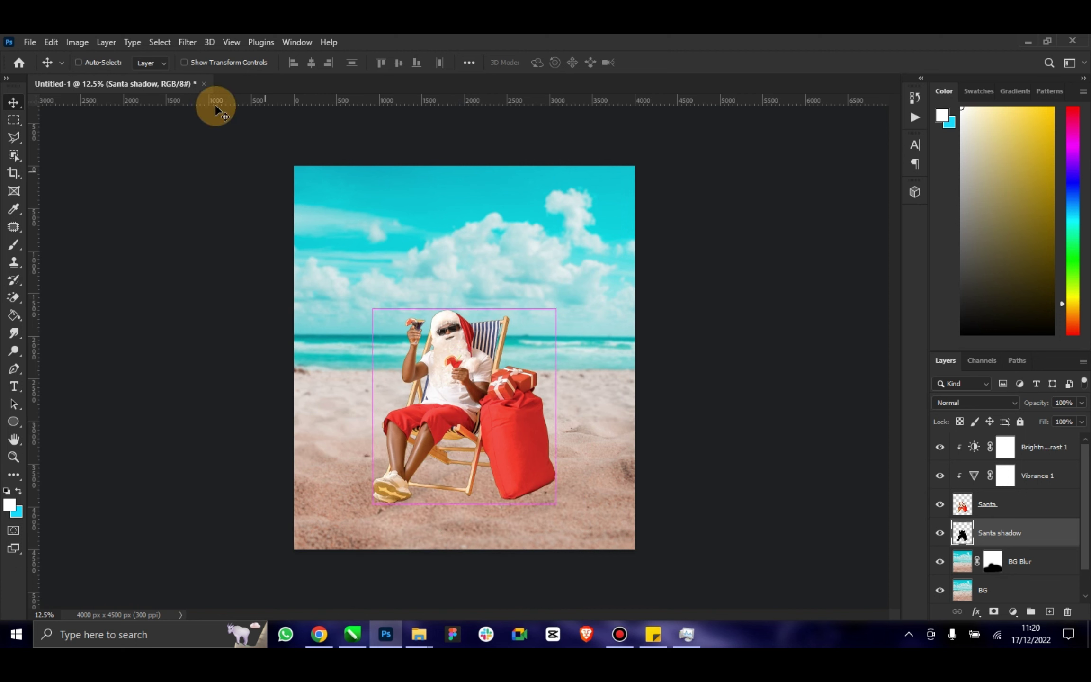
click(51, 42)
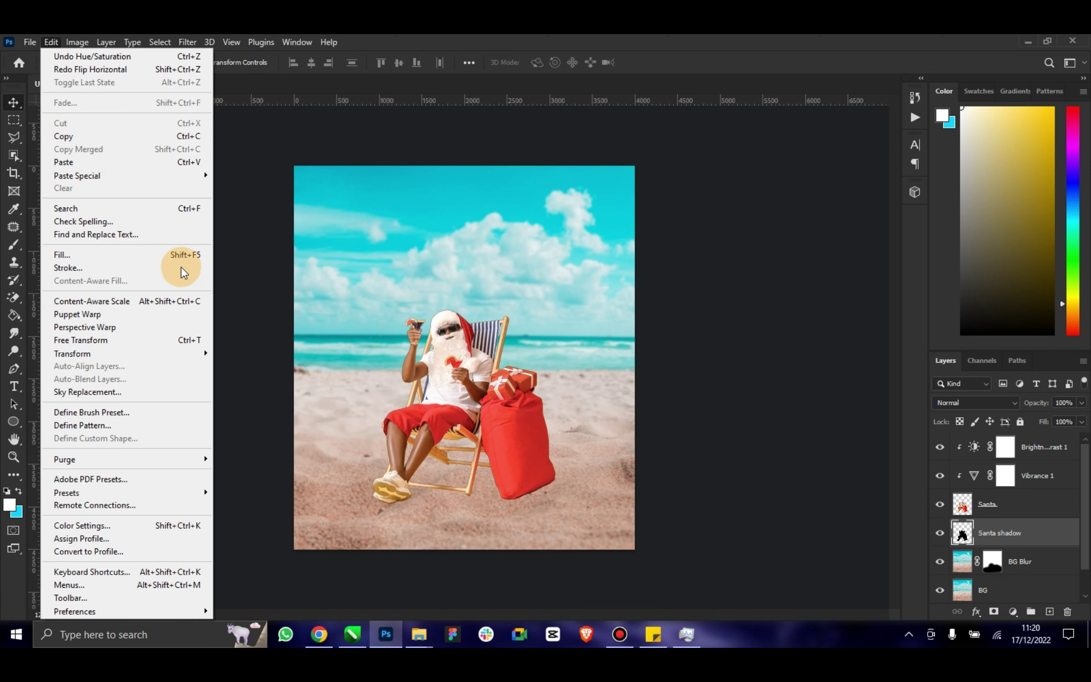
mouse_move(126, 353)
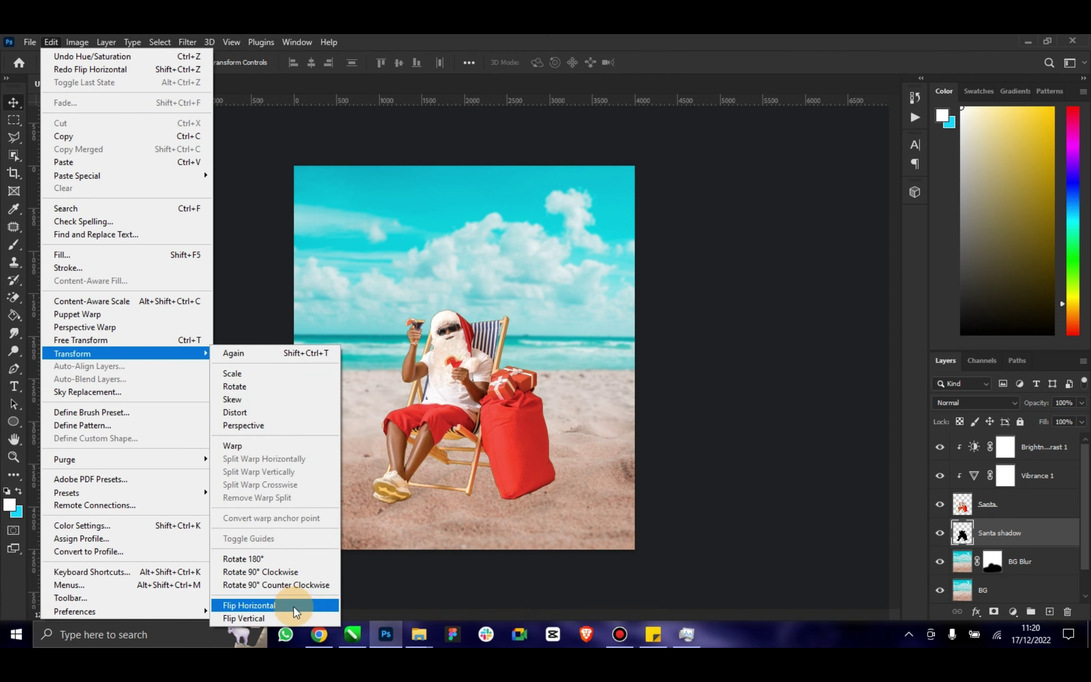
click(294, 606)
mouse_move(469, 339)
mouse_down()
mouse_move(484, 514)
mouse_move(501, 345)
mouse_up()
click(49, 42)
mouse_move(77, 176)
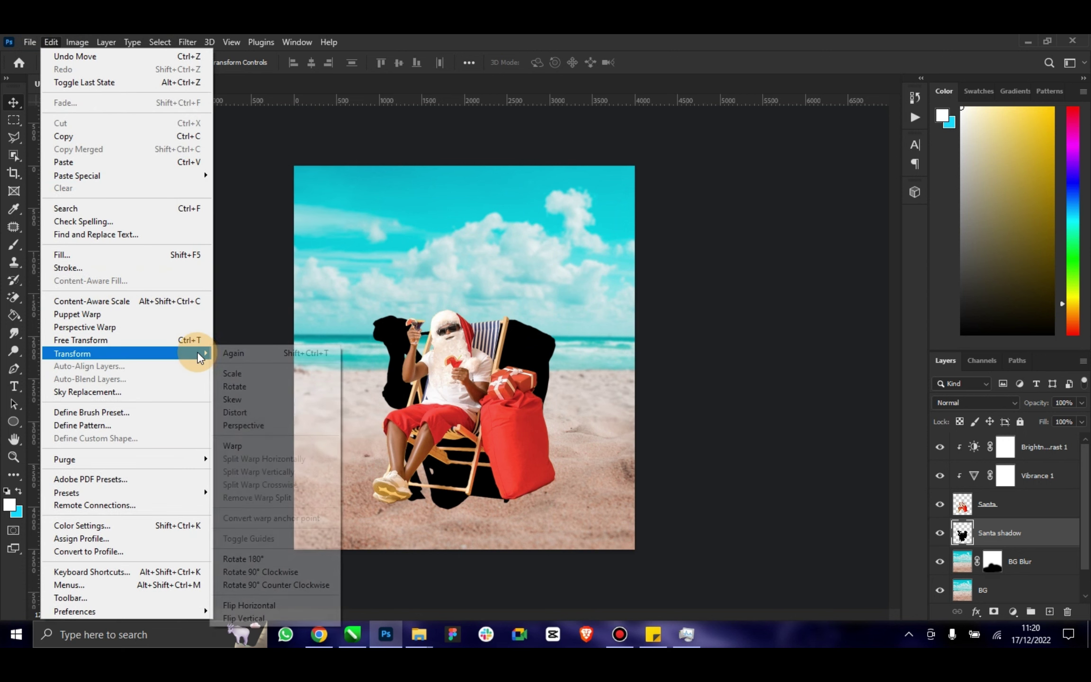
Distort the shadow, pulling its corners down so it lies flat on the sand.
click(265, 413)
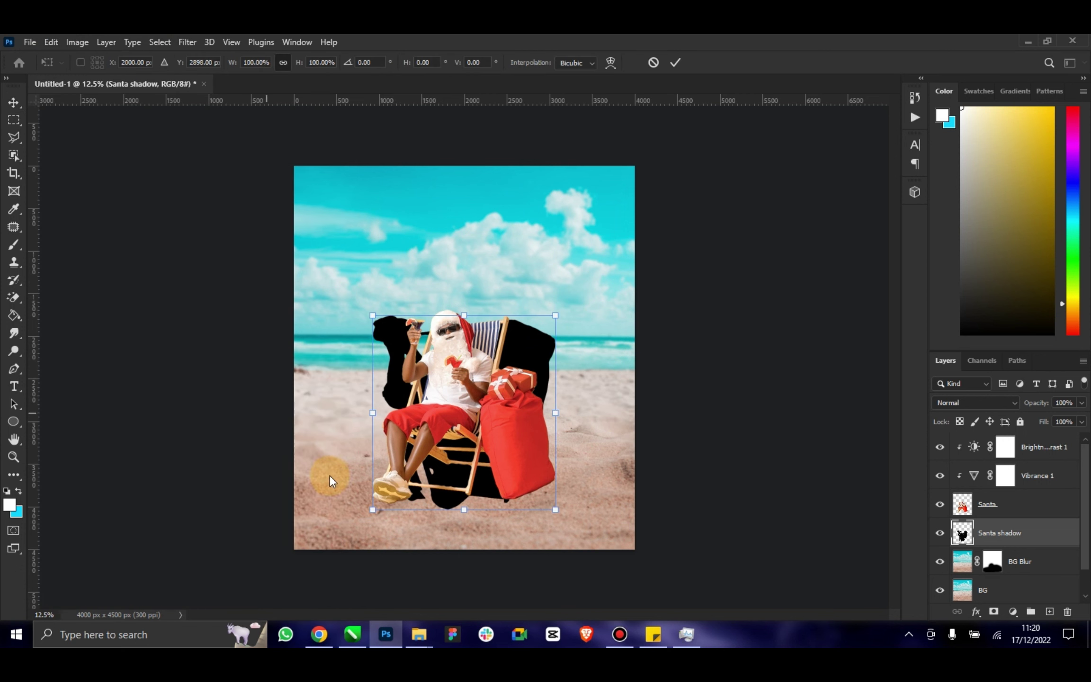
drag(373, 509, 275, 537)
drag(555, 315, 555, 358)
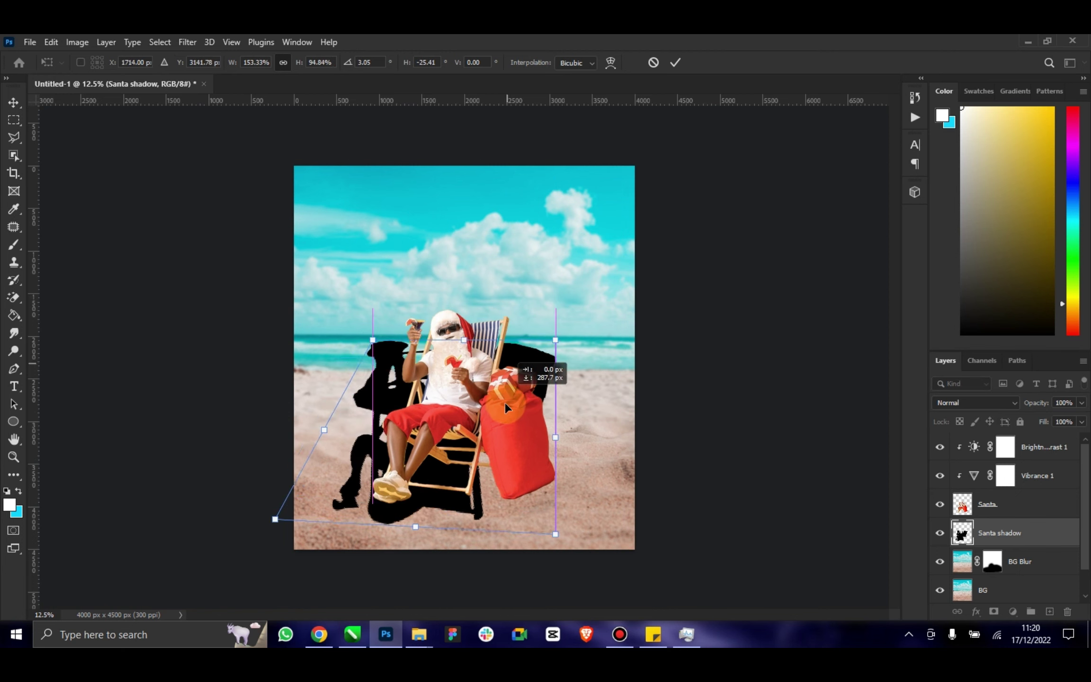
mouse_move(555, 510)
mouse_down()
mouse_move(556, 552)
mouse_move(511, 577)
mouse_up()
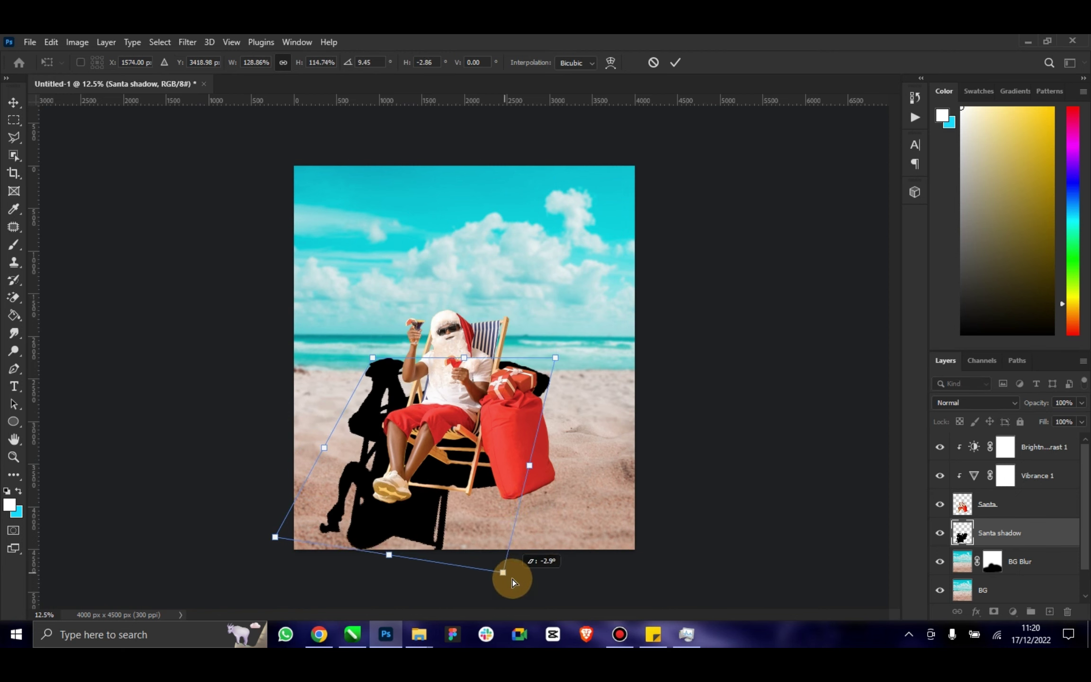
drag(562, 360, 557, 472)
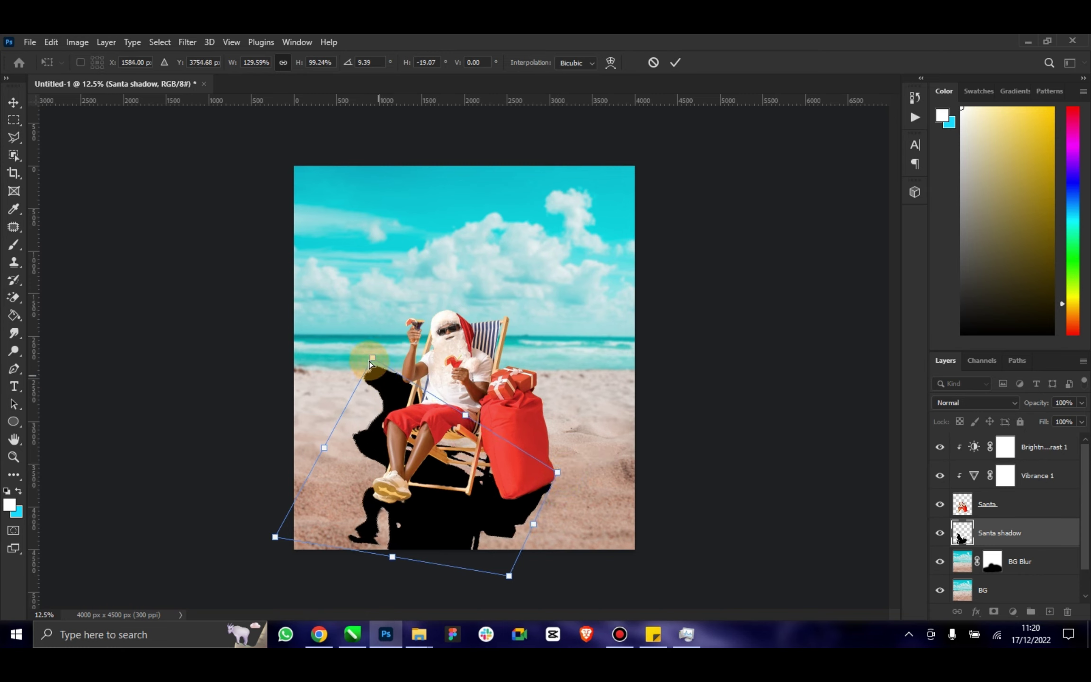
mouse_move(373, 358)
mouse_down()
mouse_move(400, 455)
mouse_move(401, 437)
mouse_up()
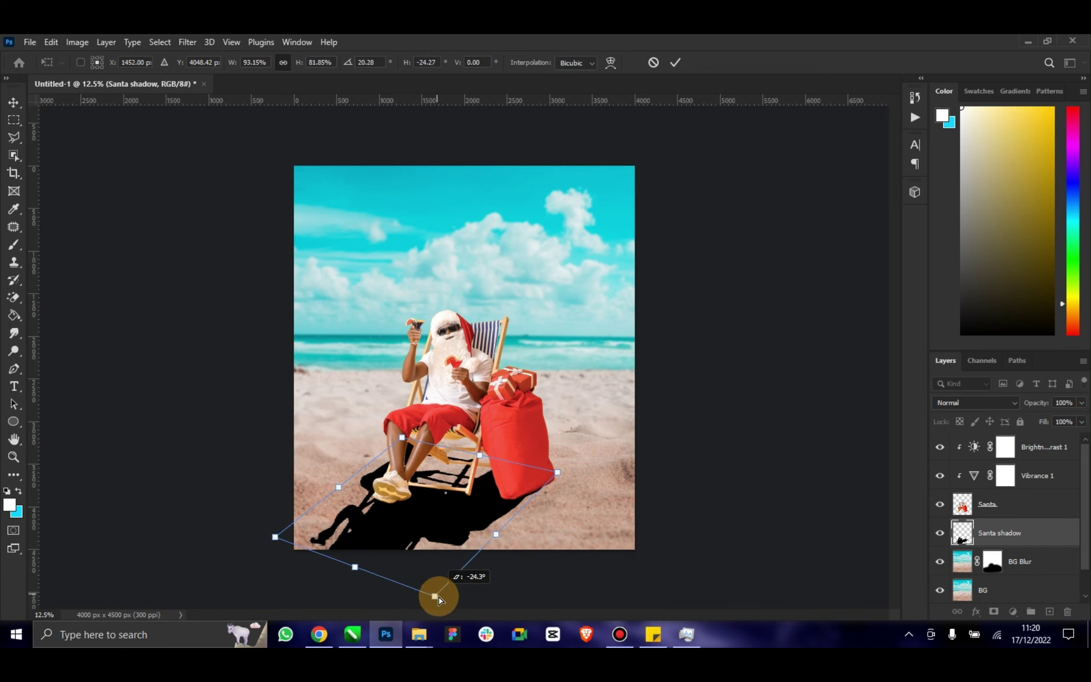
Stretch the shadow toward the lower left, align its top with the chair and sack, and commit.
drag(508, 576, 436, 599)
drag(288, 536, 251, 528)
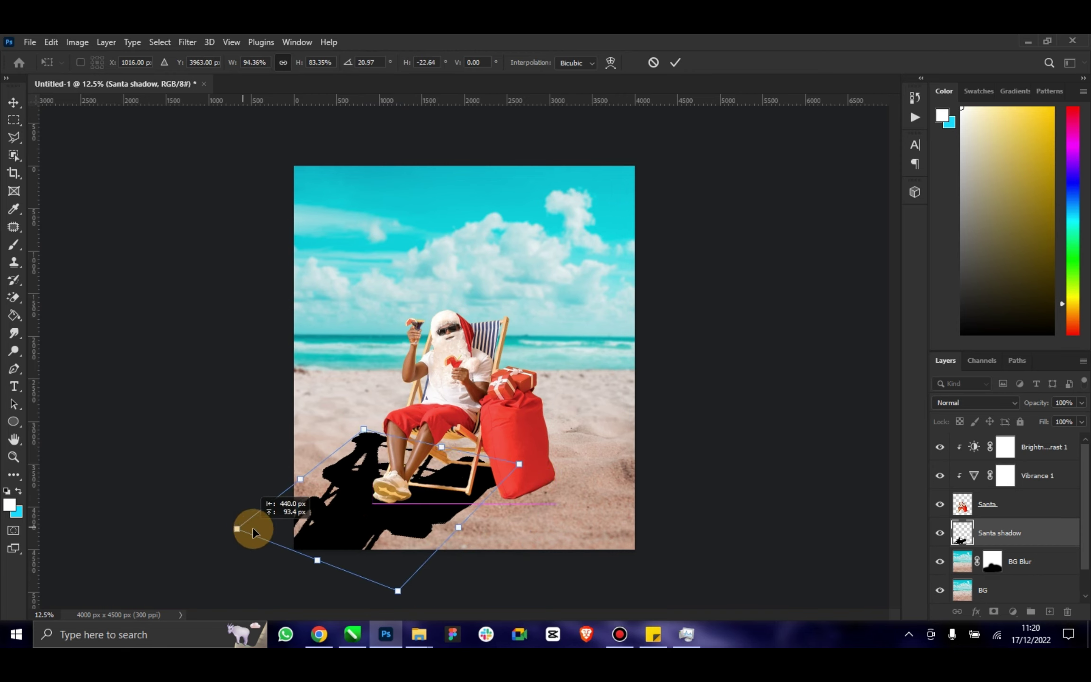
key(ctrl+z)
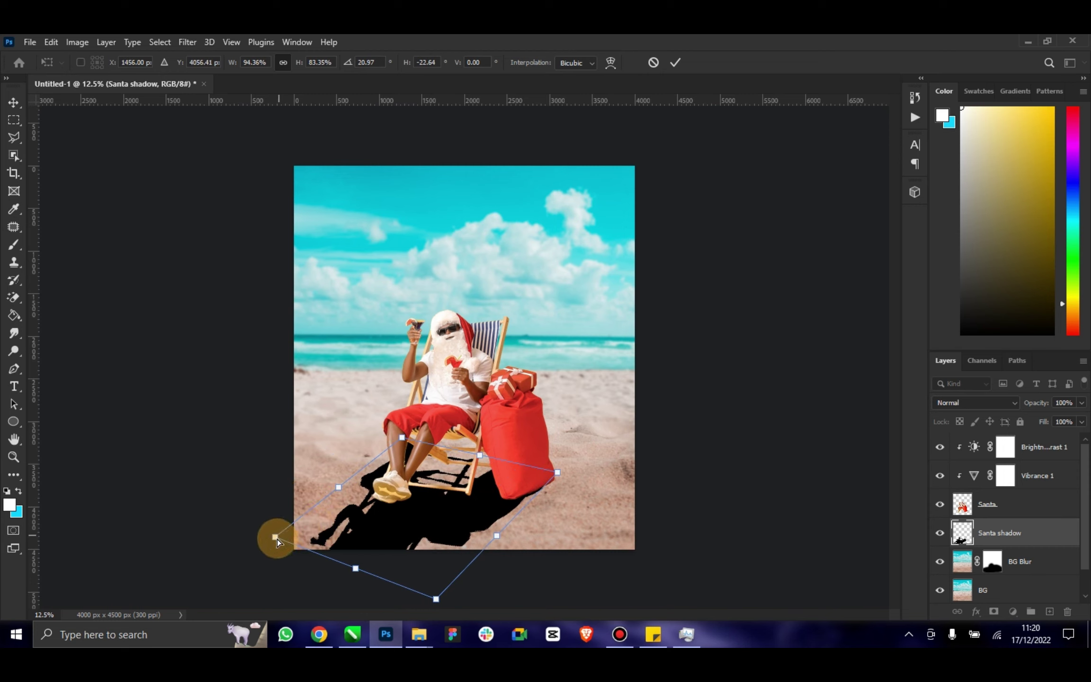
mouse_move(277, 539)
mouse_down()
mouse_move(215, 541)
mouse_move(226, 542)
mouse_up()
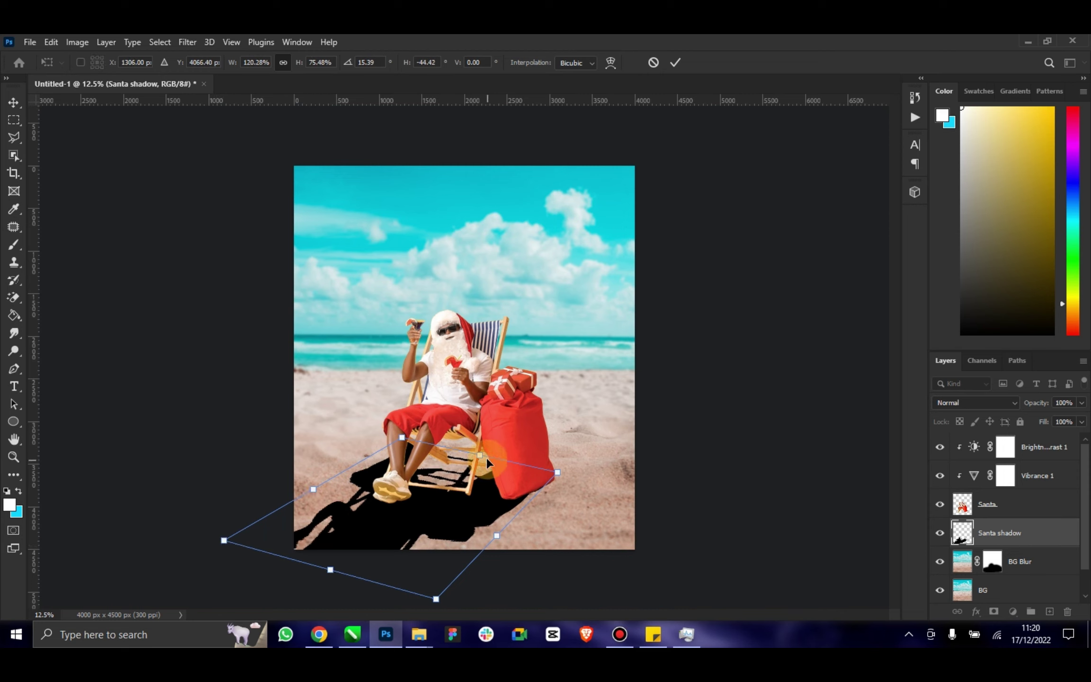
drag(480, 454, 490, 457)
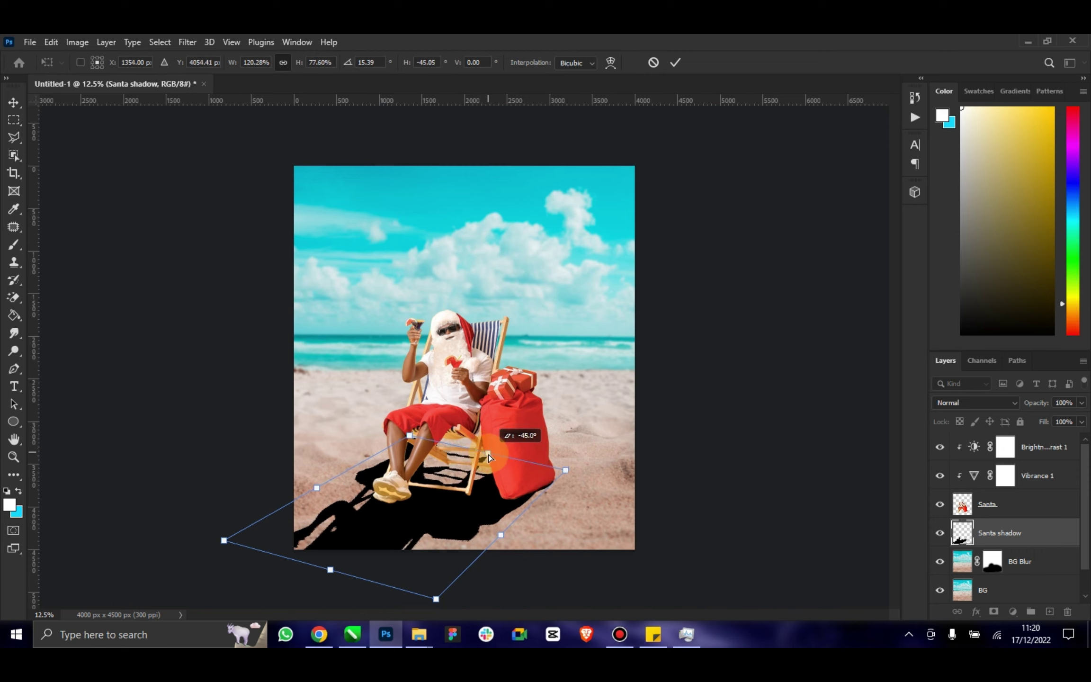
drag(489, 457, 493, 457)
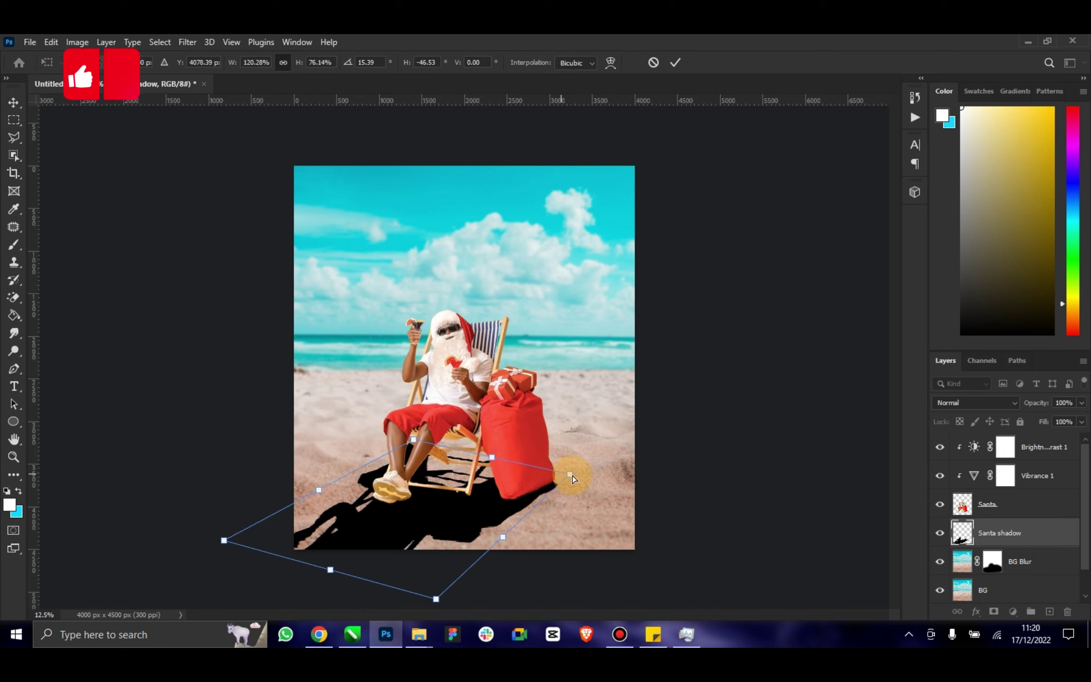
drag(571, 475, 563, 473)
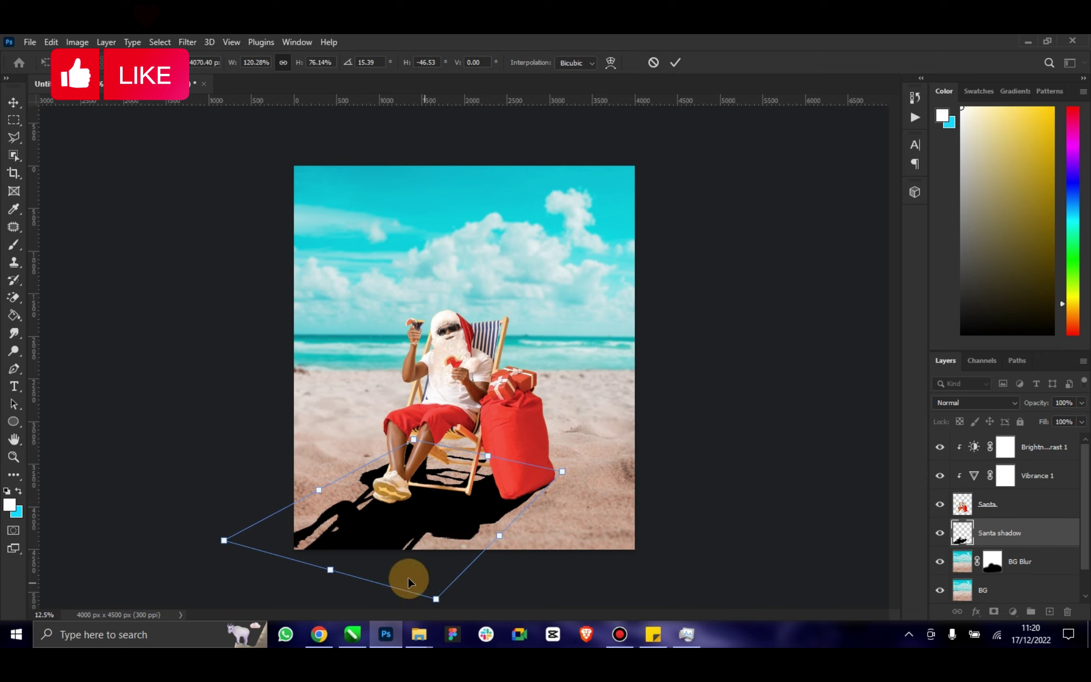
click(675, 62)
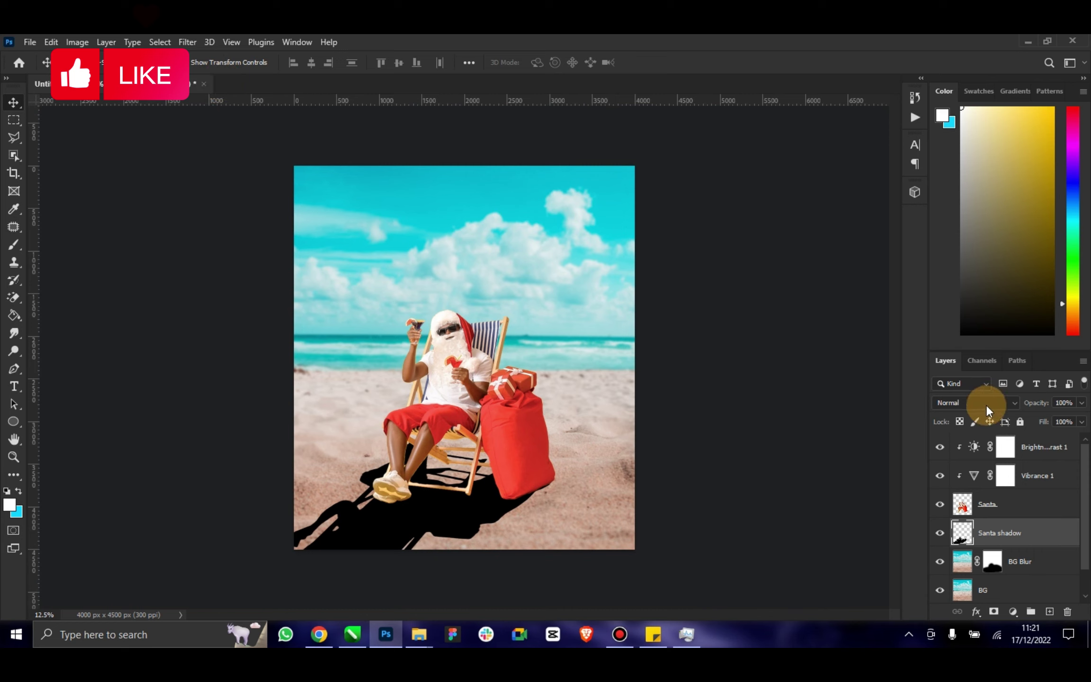
Soften the Santa shadow with a Gaussian Blur of about 9.4 pixels.
click(187, 42)
mouse_move(195, 217)
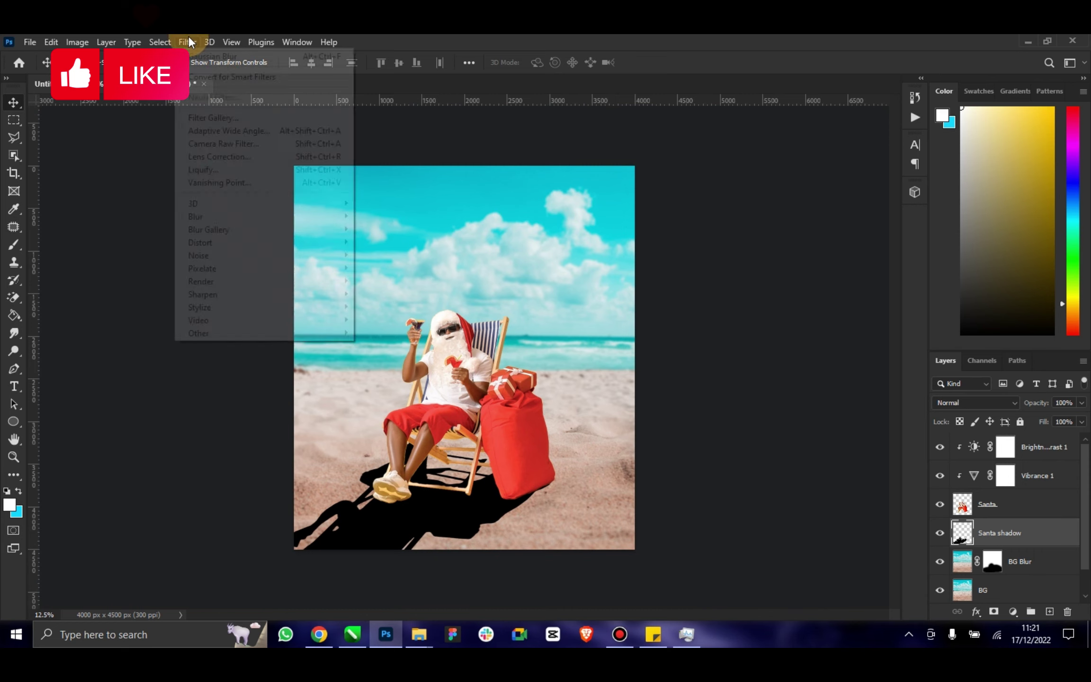
click(404, 269)
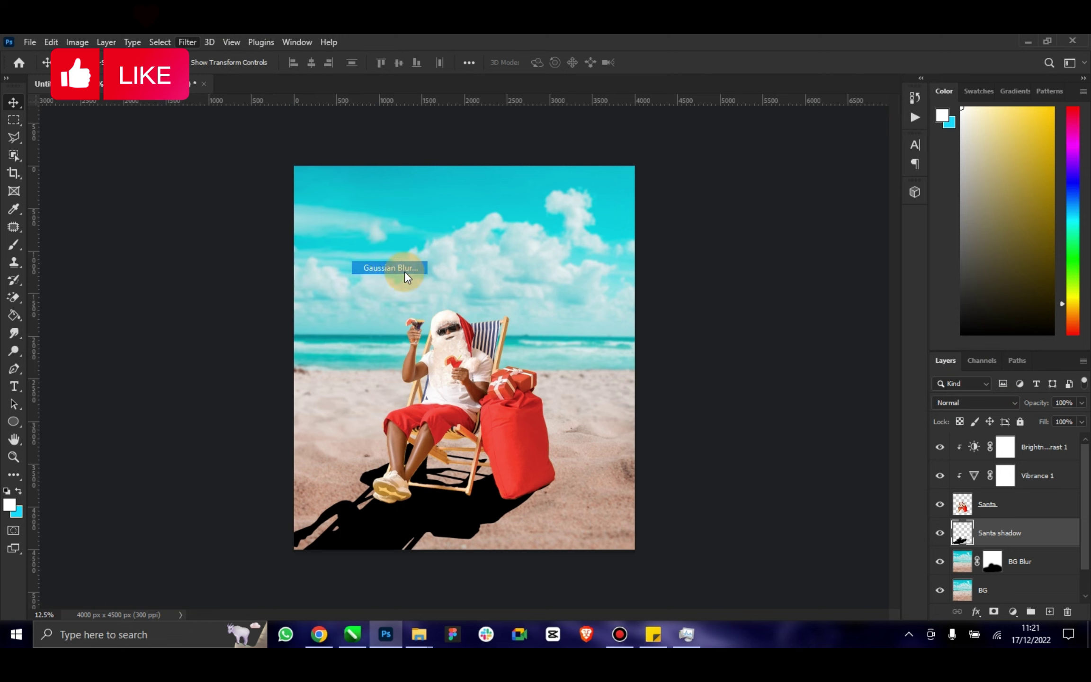
drag(848, 346, 838, 349)
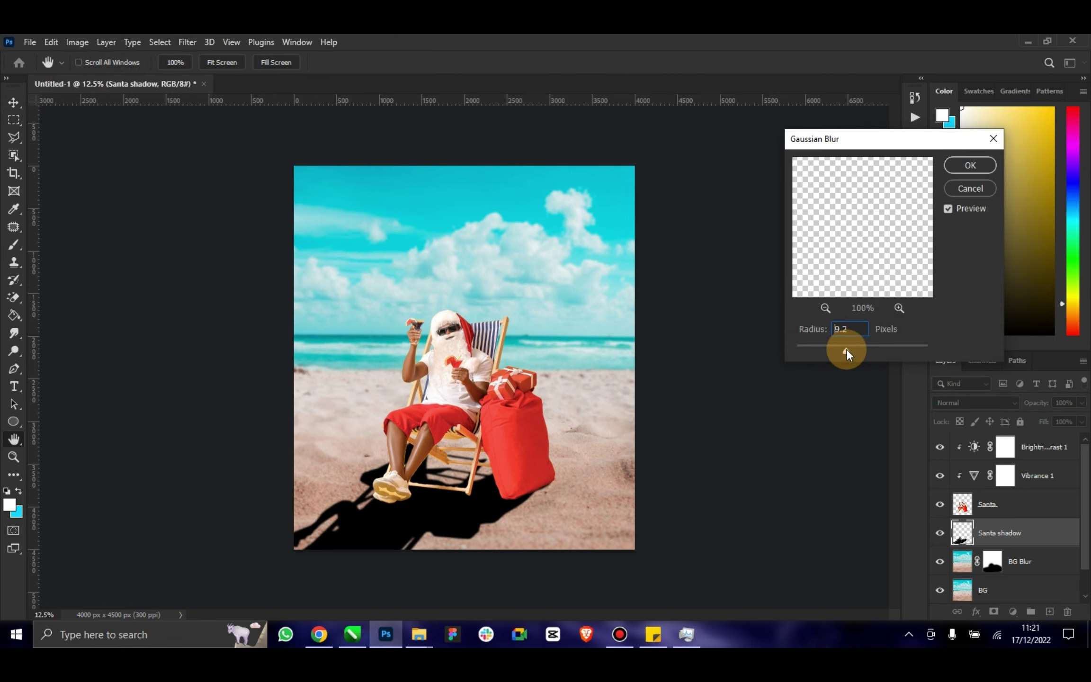
drag(846, 350, 855, 342)
click(955, 170)
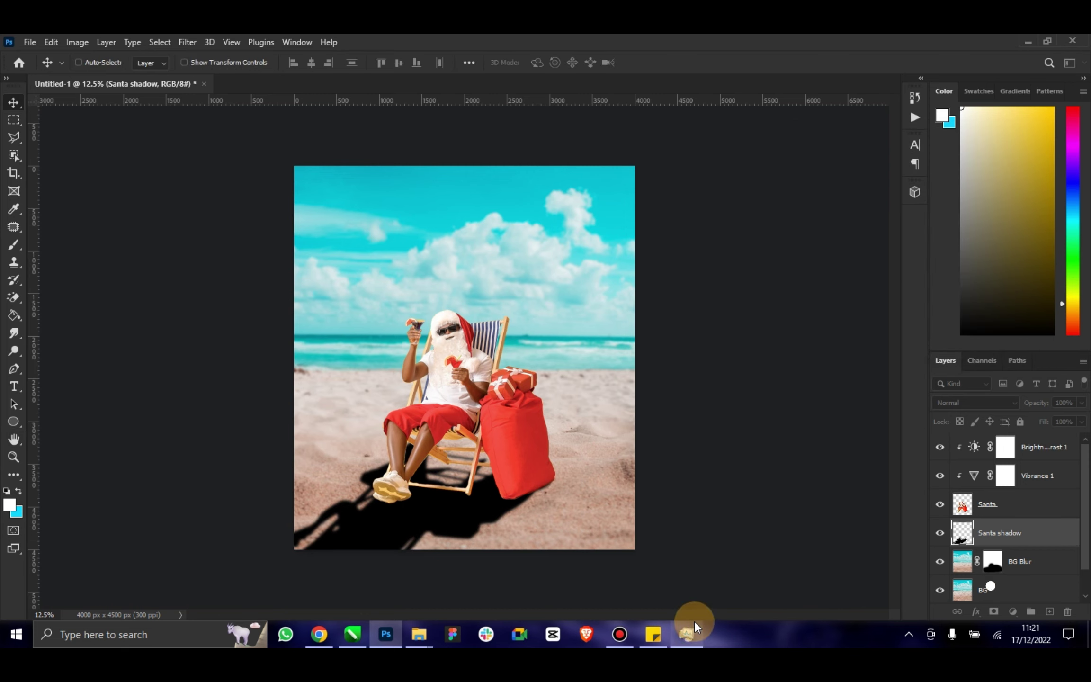
Set the Santa shadow layer to Multiply and lower its fill to about 40%.
click(956, 403)
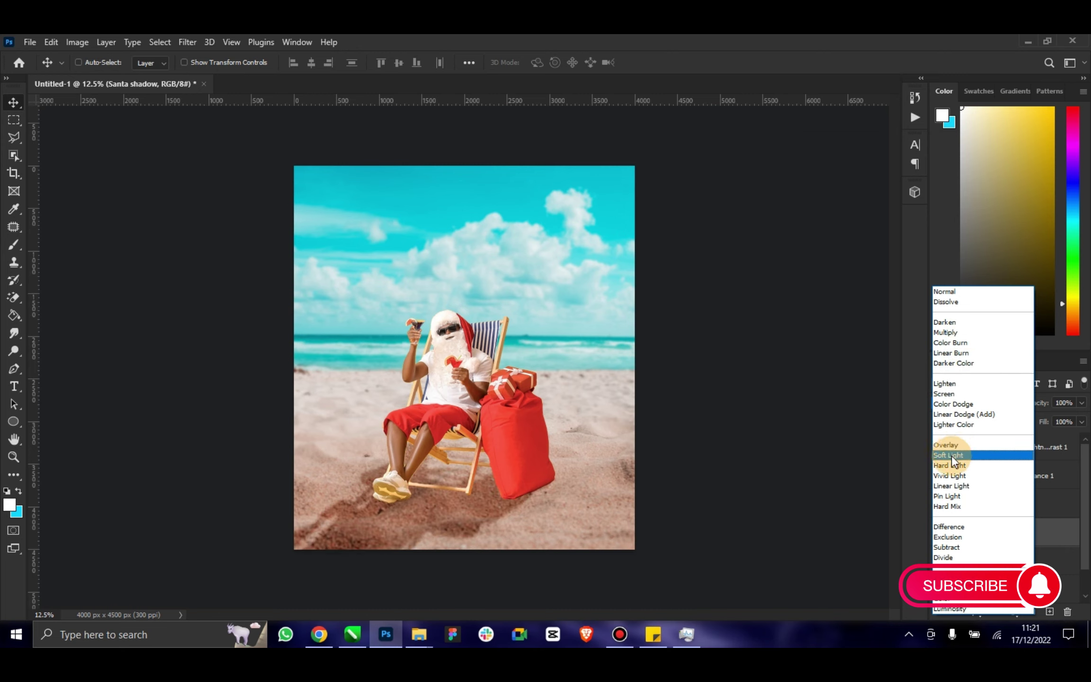
click(960, 331)
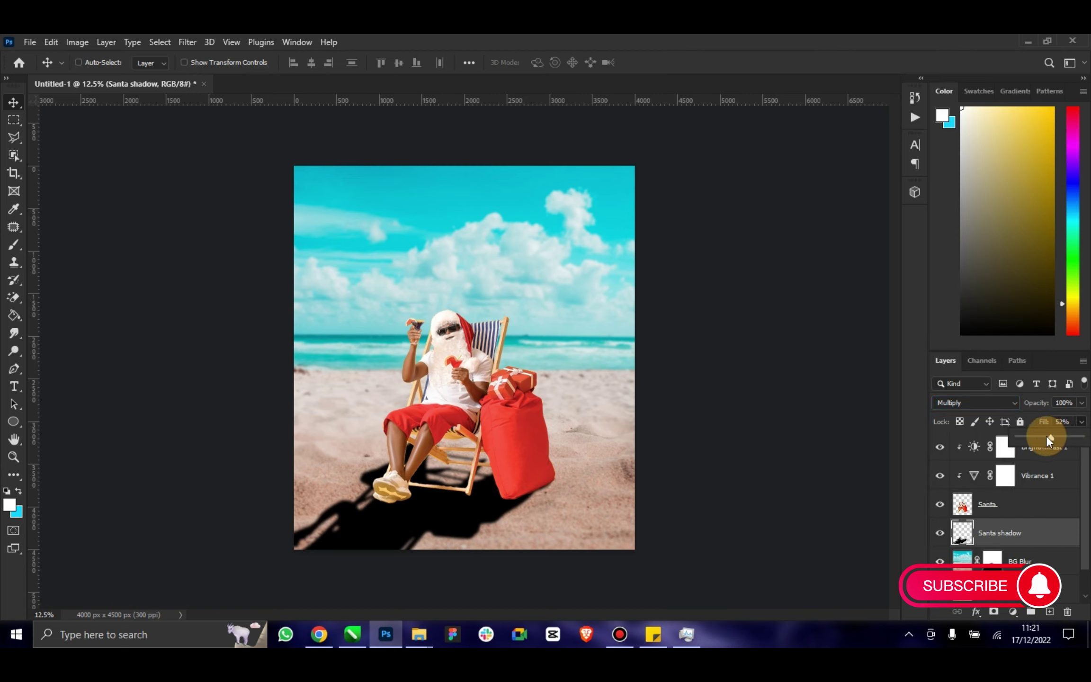
drag(1046, 436, 1048, 436)
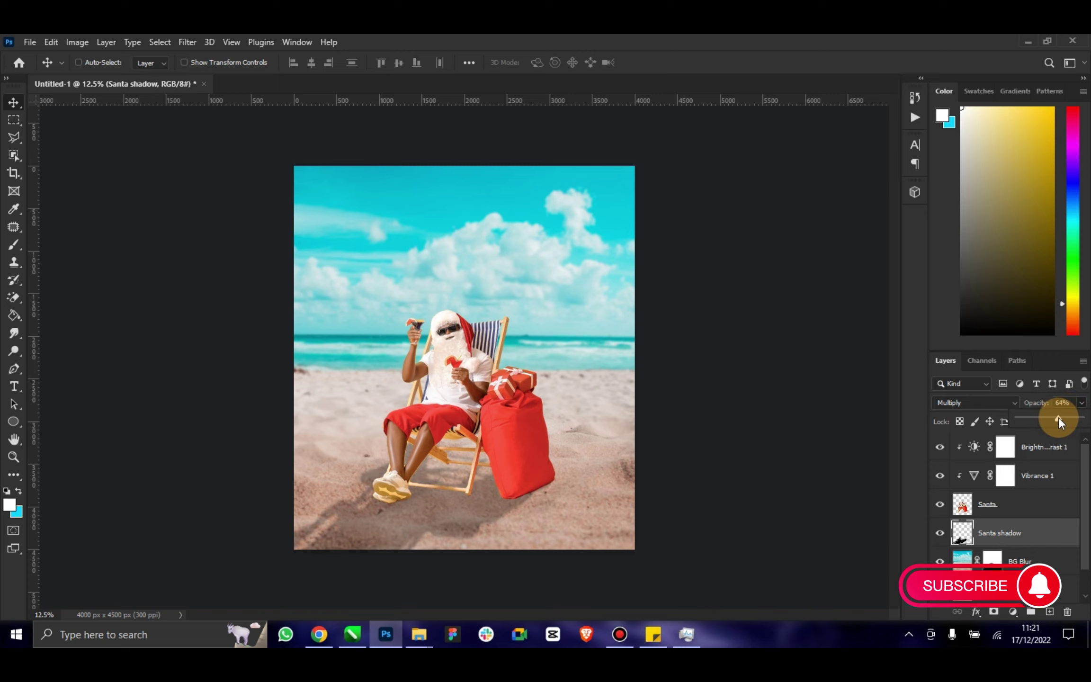
Add a new layer named Shadow above BG Blur and zoom in on Santa's legs and sack.
click(1025, 555)
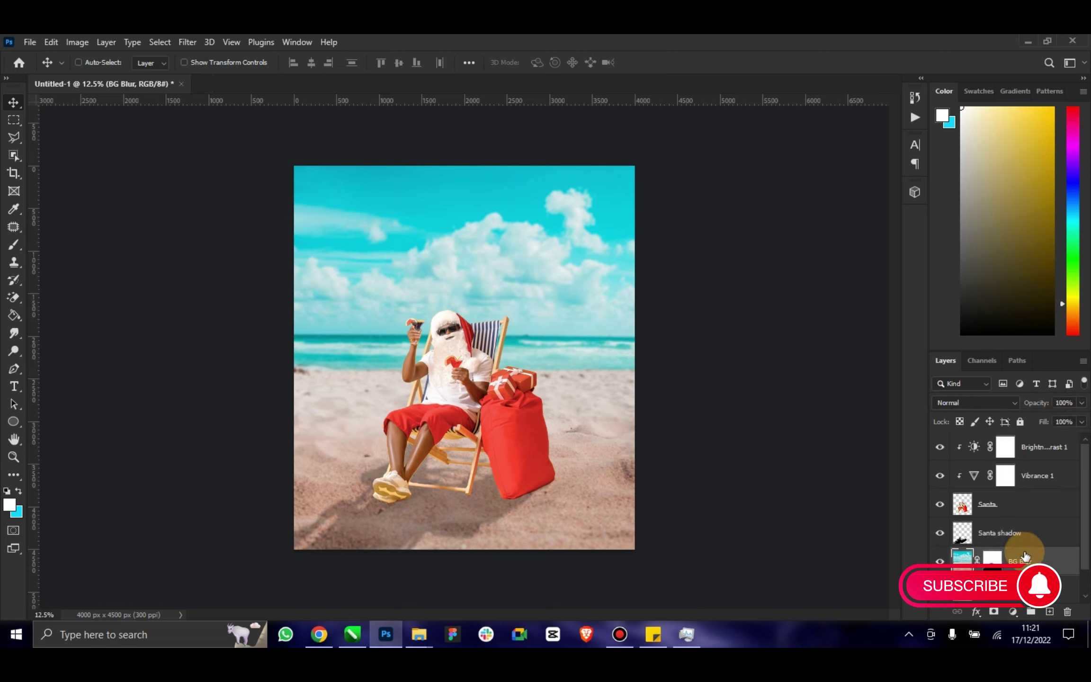
click(1049, 611)
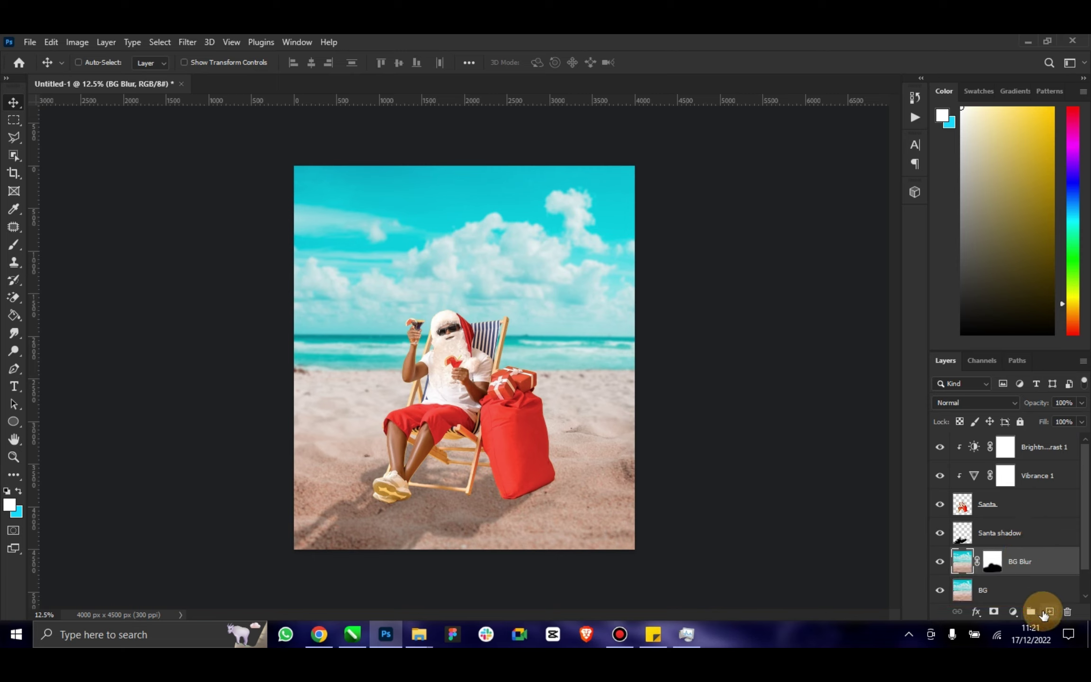
text(Shadow)
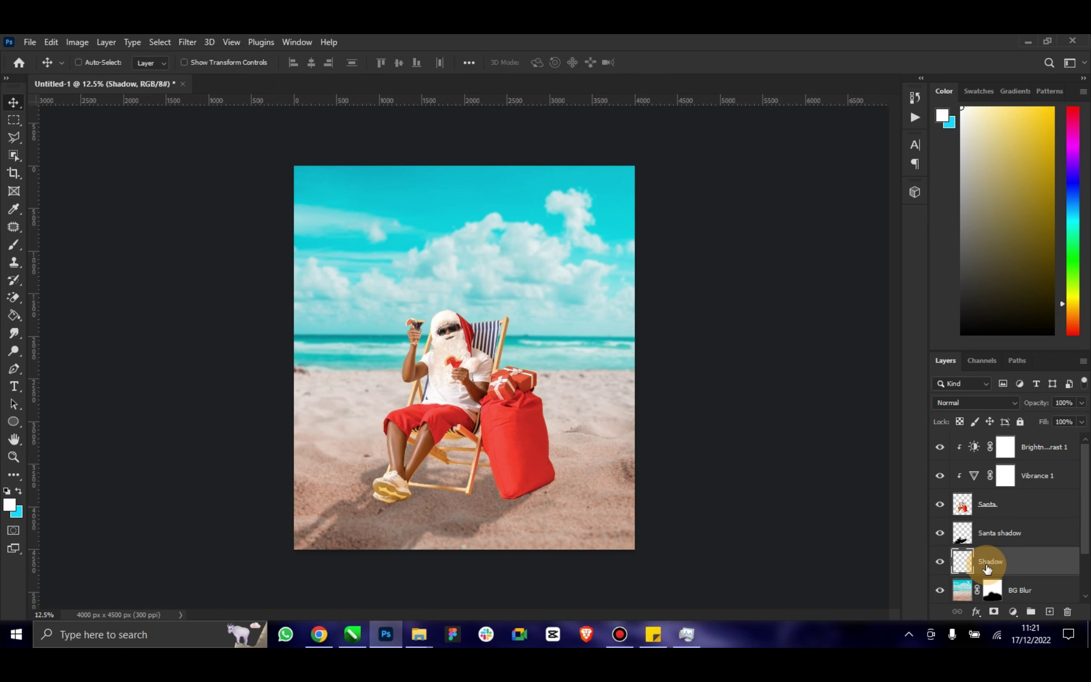
click(13, 457)
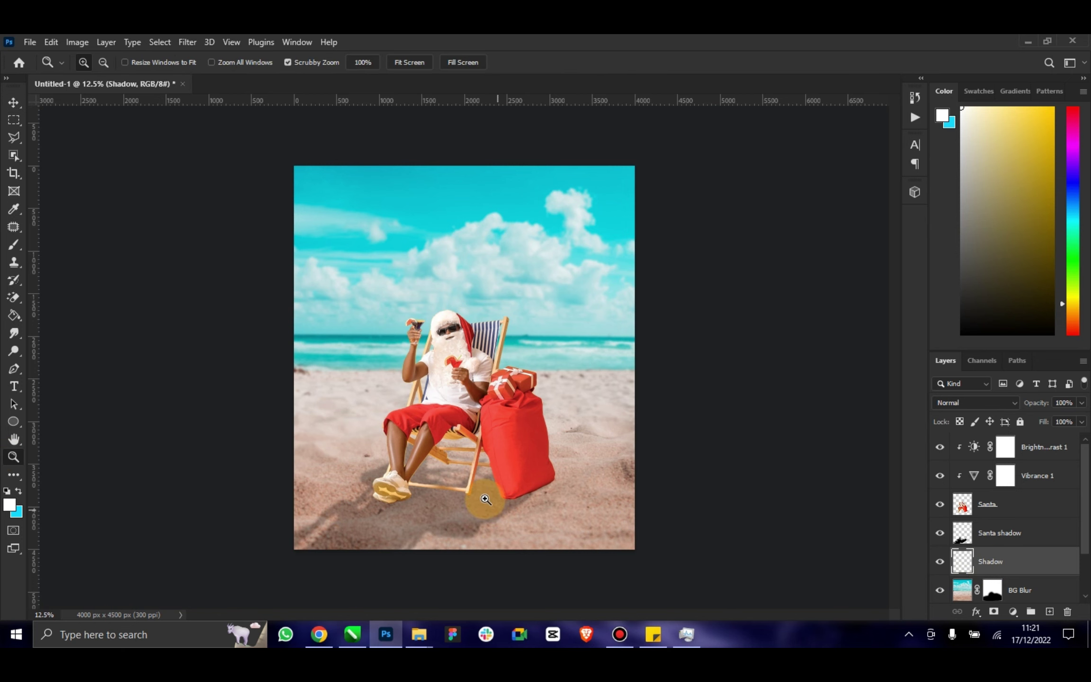
drag(486, 498, 544, 471)
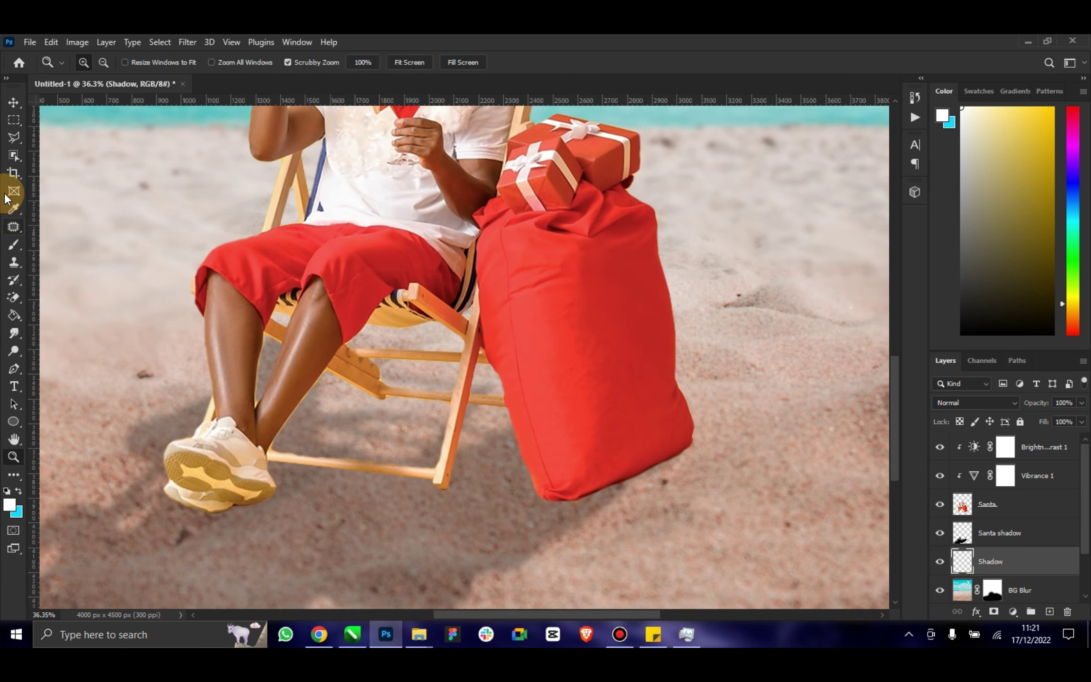
Set up the Brush with black (000000) foreground at around 125 pixels.
click(14, 244)
click(18, 492)
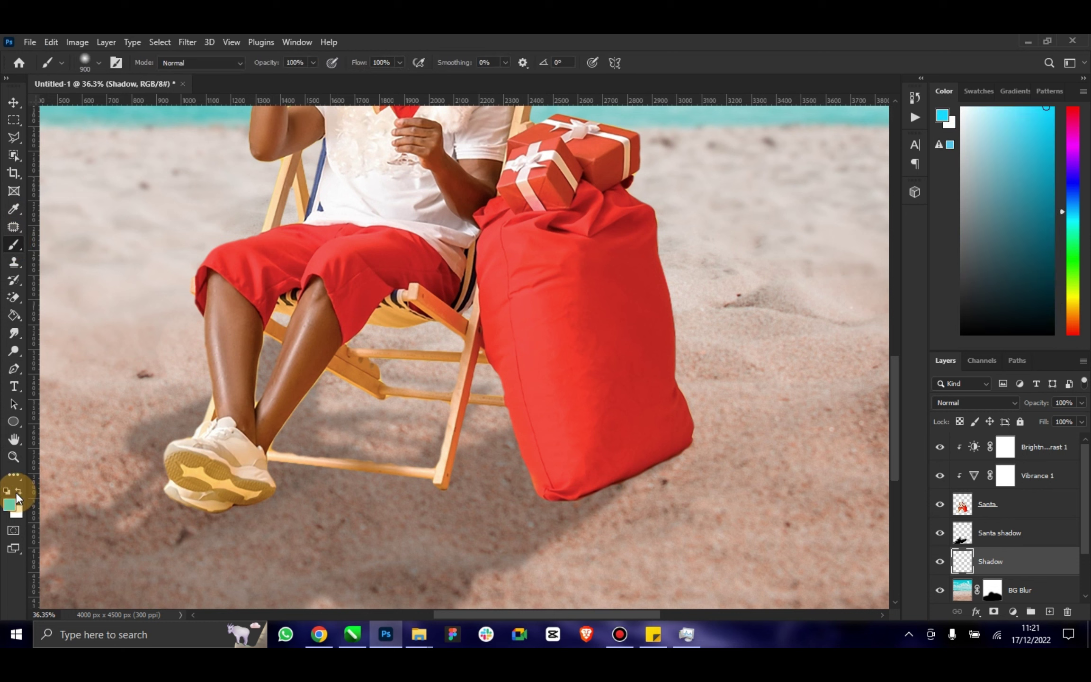
click(9, 504)
drag(748, 288, 800, 313)
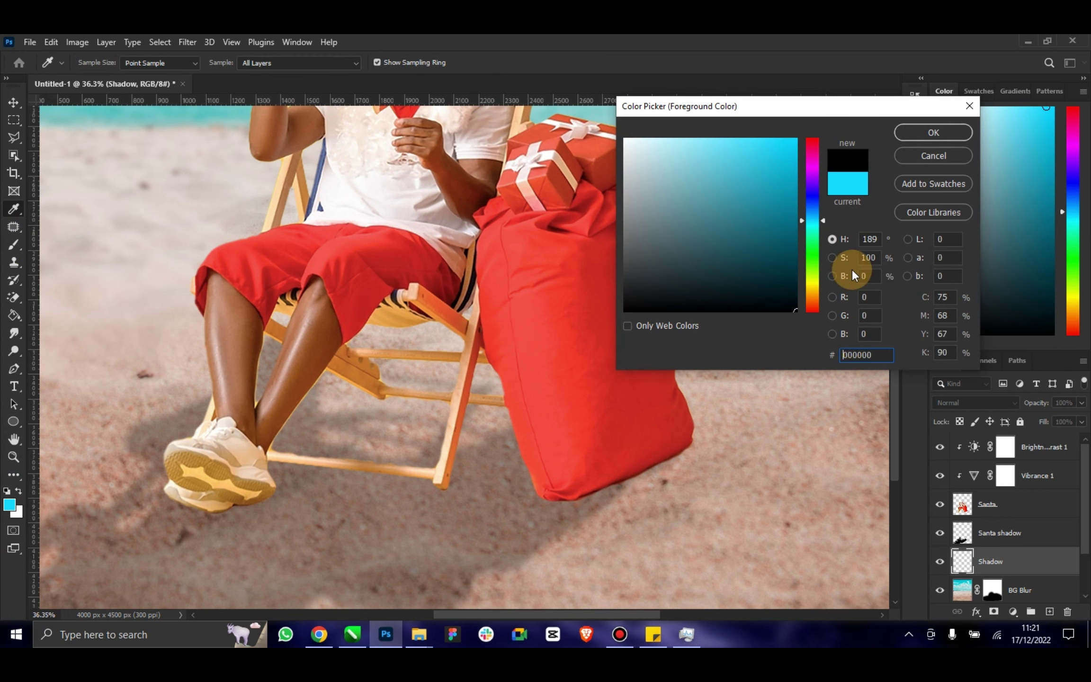
click(922, 128)
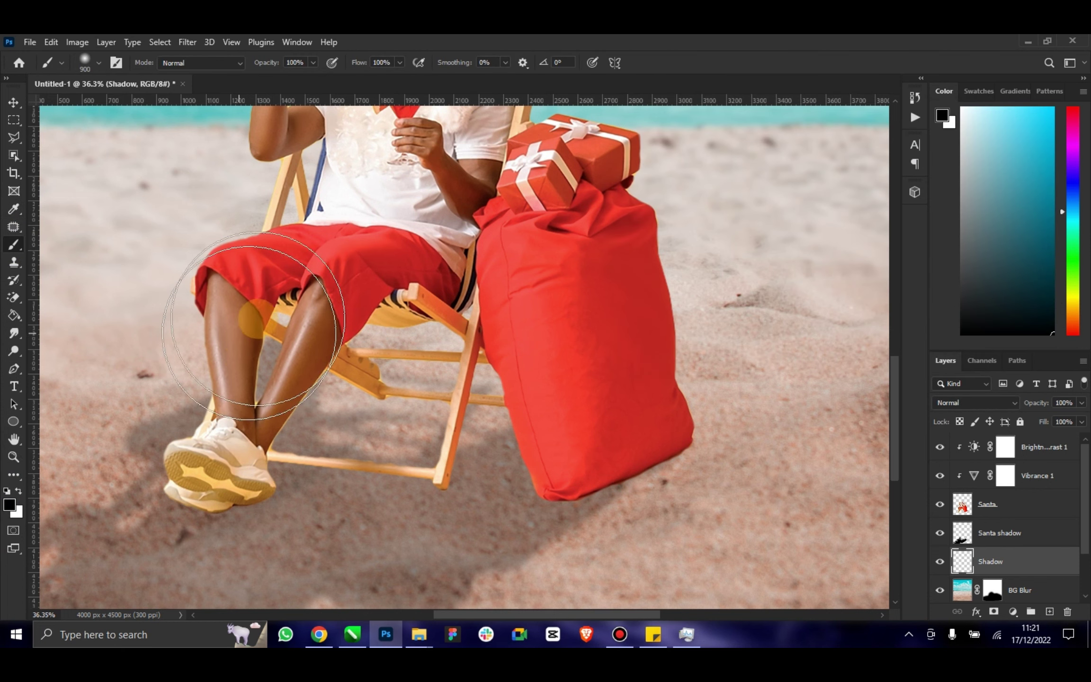
key(bracketleft)
key(bracketleft)
key(bracketleft)
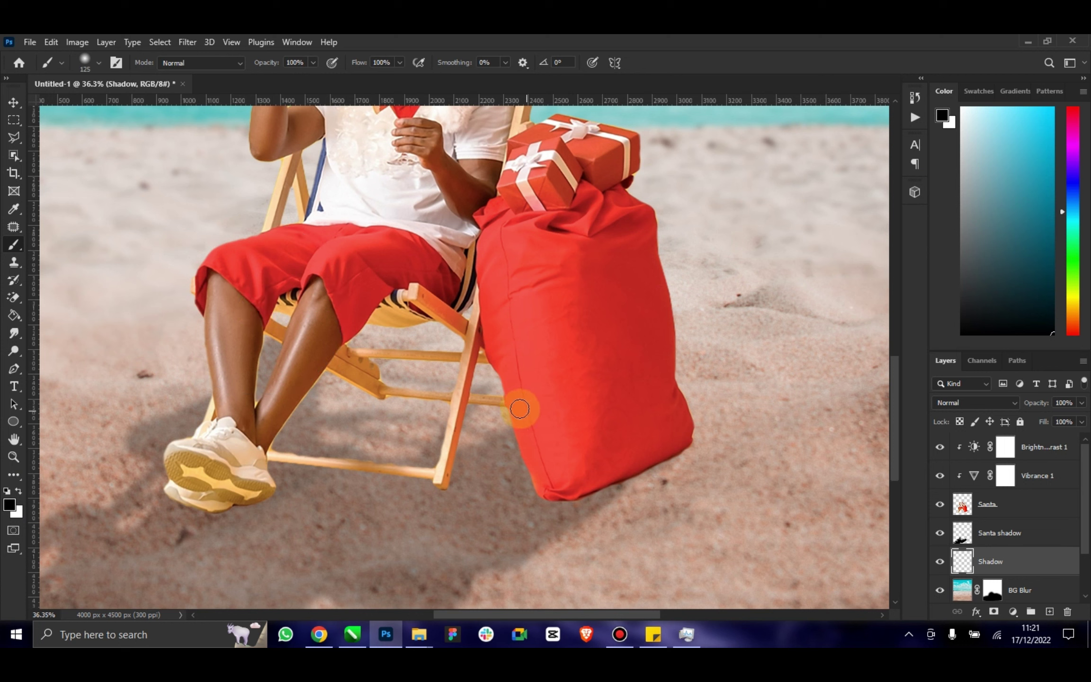
key(bracketleft)
key(bracketleft)
Paint dark shadows under the chair rail, from the chair foot to the sack, and along the sack's lower edge.
drag(502, 392, 376, 391)
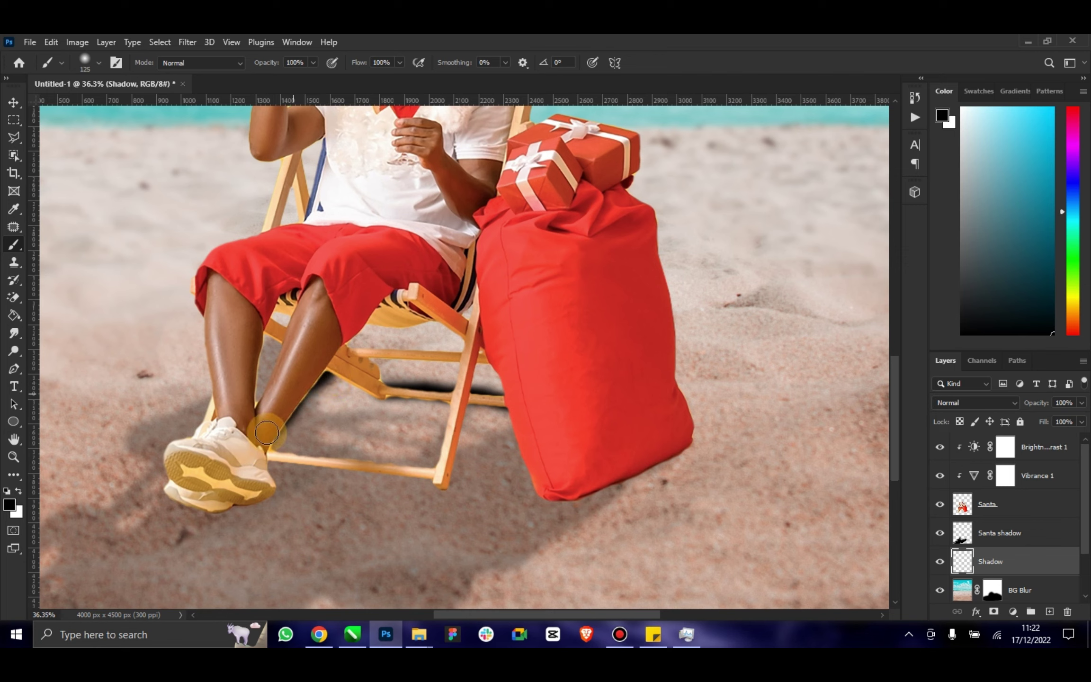
mouse_move(272, 445)
mouse_down()
mouse_move(331, 372)
mouse_move(514, 385)
mouse_move(457, 484)
mouse_up()
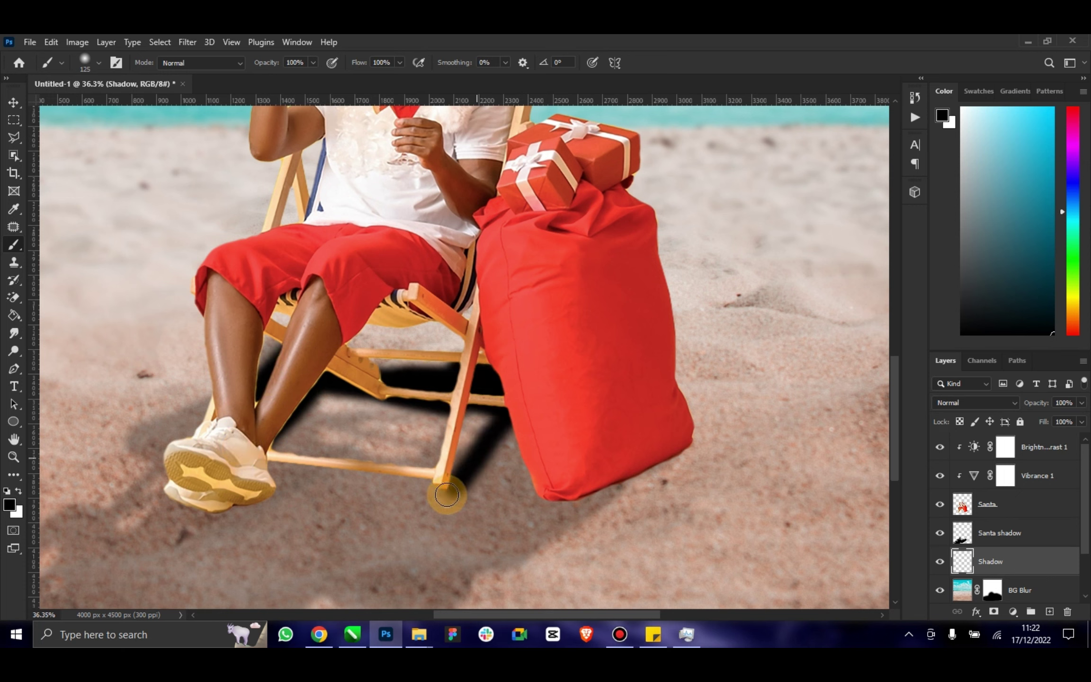
key(ctrl+z)
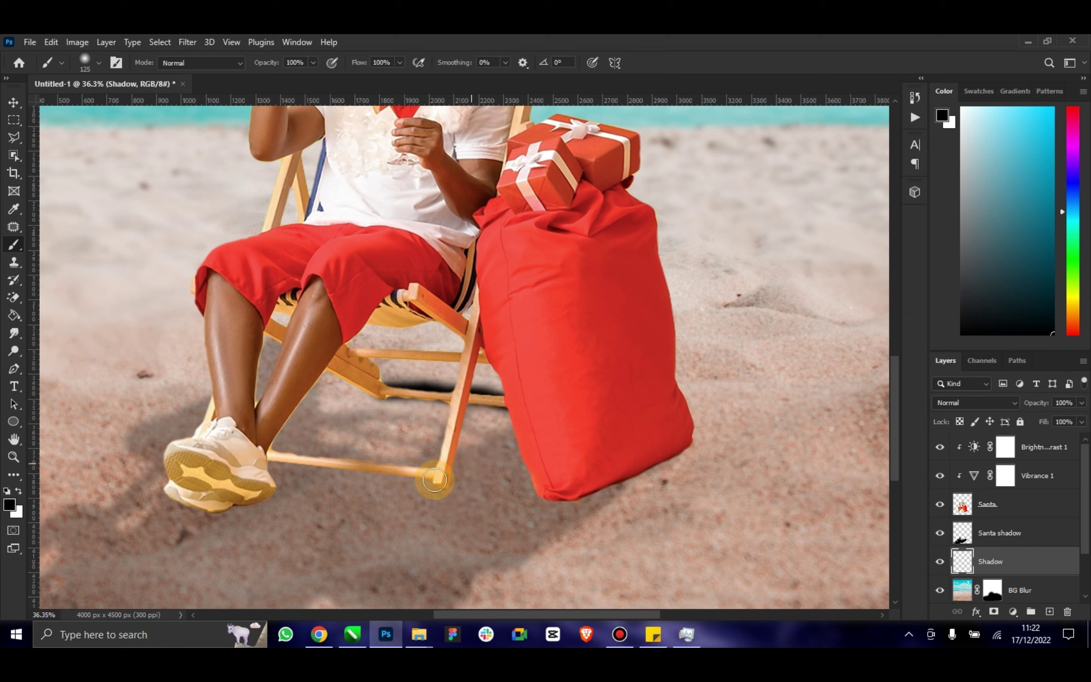
mouse_move(450, 479)
mouse_down()
mouse_move(436, 395)
mouse_move(259, 488)
mouse_move(282, 455)
mouse_move(449, 430)
mouse_up()
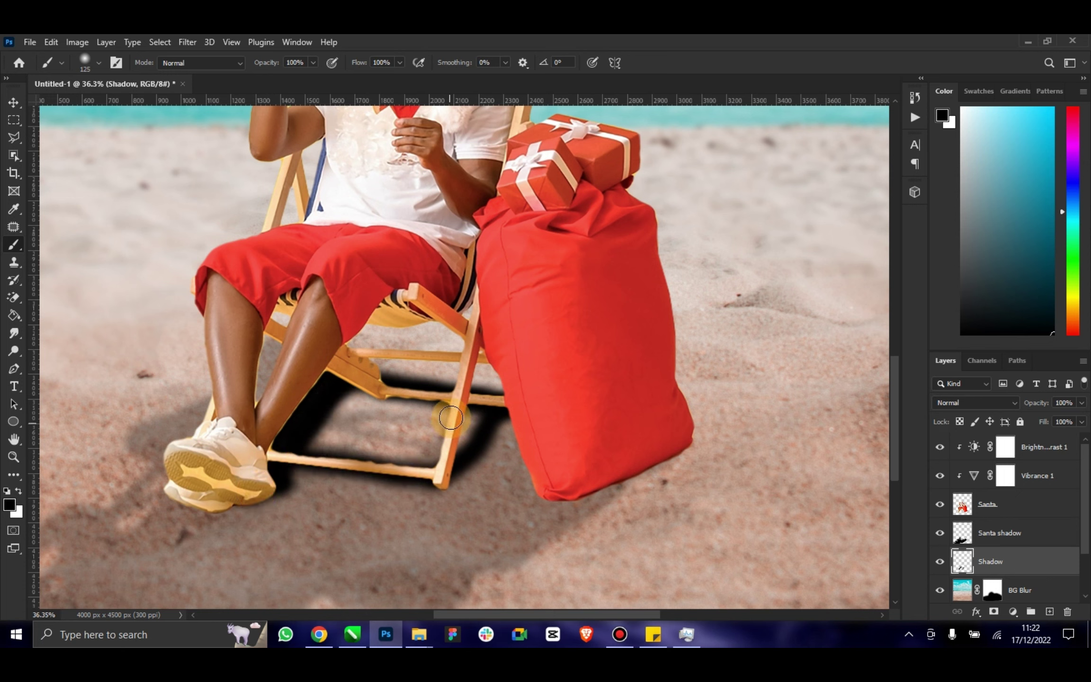
key(bracketright)
key(bracketright)
key(bracketright)
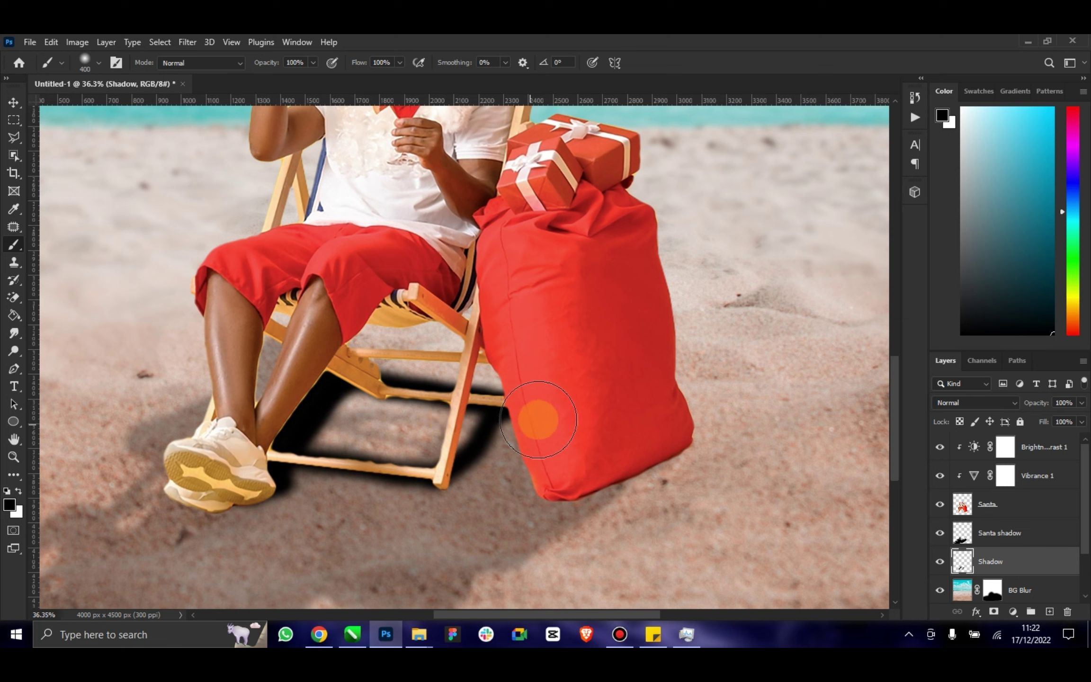
key(bracketright)
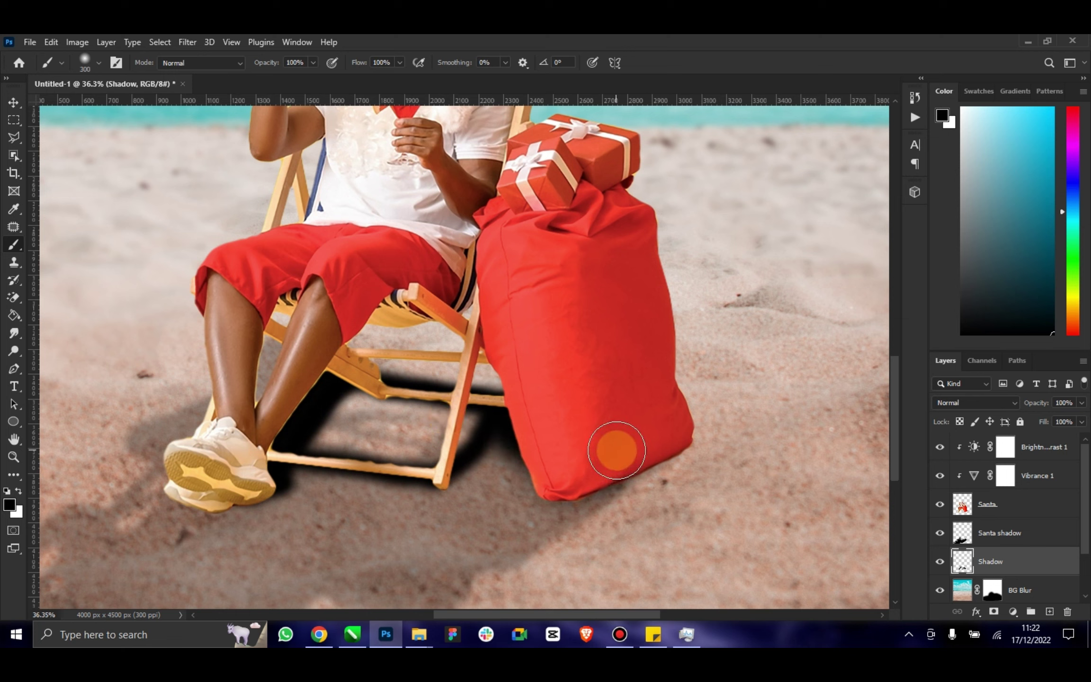
key(bracketleft)
key(bracketleft)
key(bracketleft)
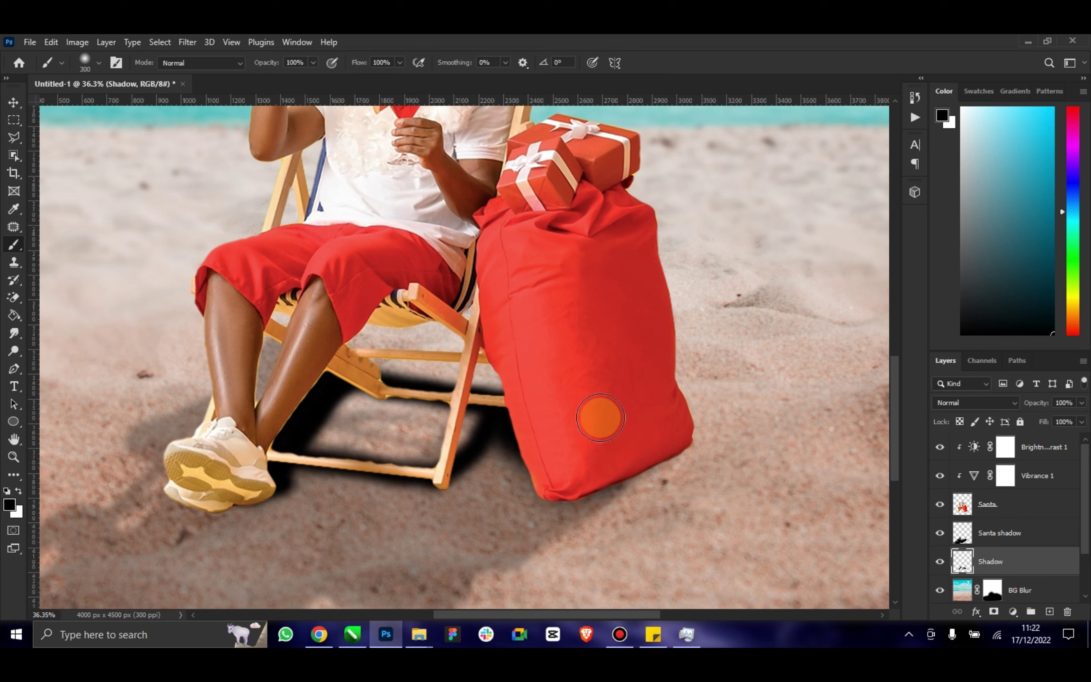
key(bracketleft)
key(bracketleft)
mouse_move(667, 448)
mouse_down()
mouse_move(603, 473)
mouse_move(552, 475)
mouse_up()
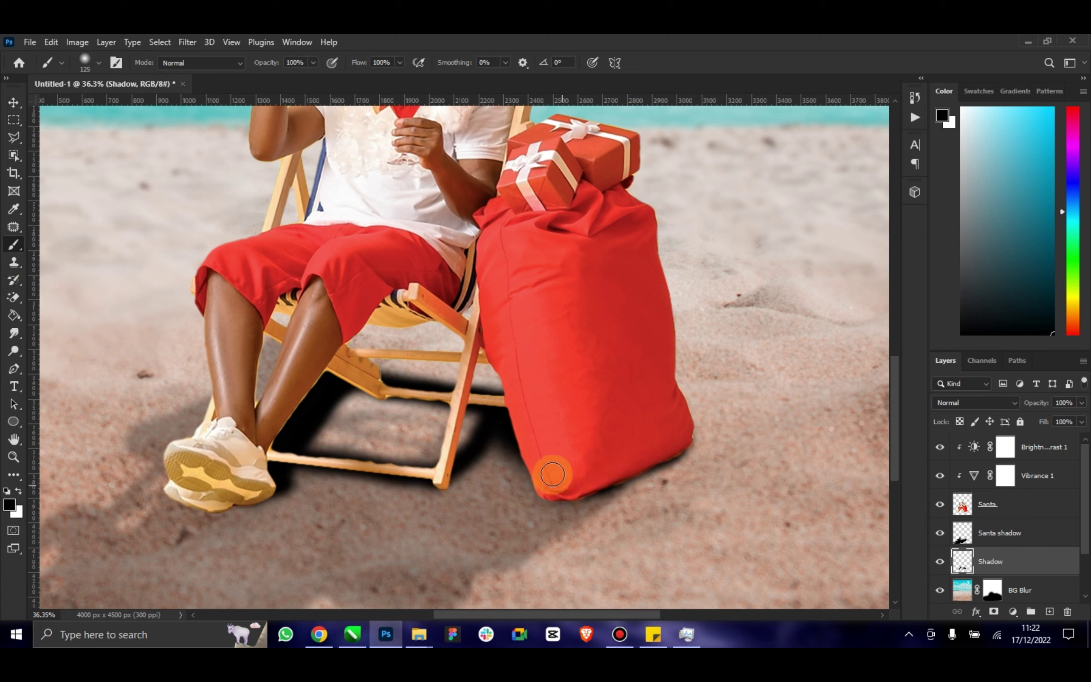
key(bracketright)
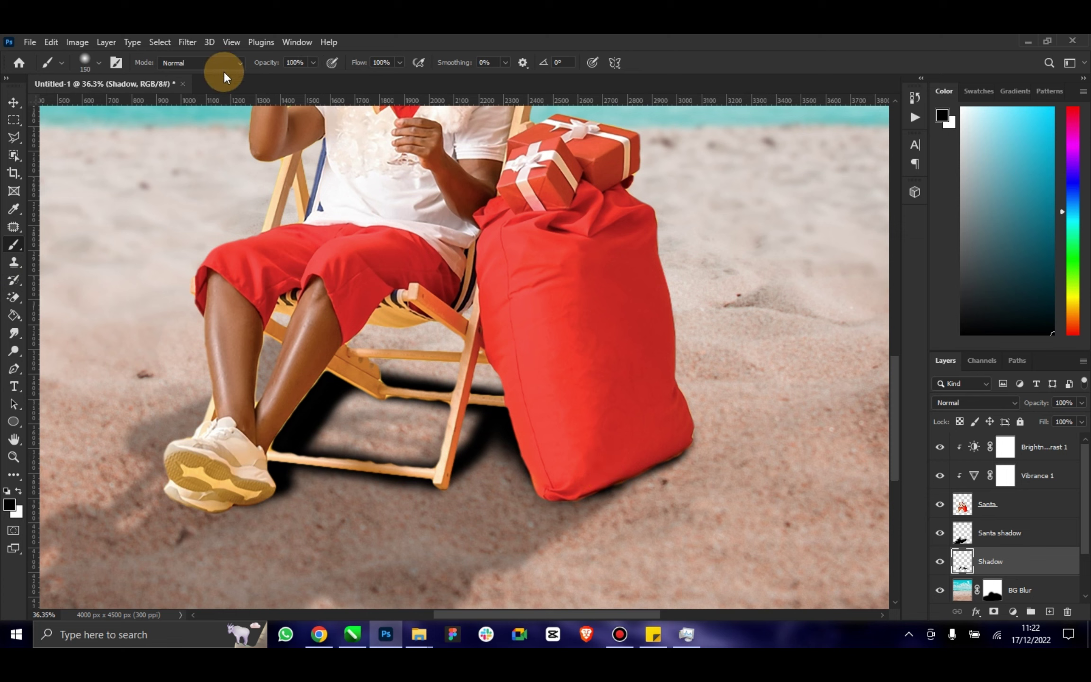
At 31% brush opacity, darken the sand under the chair and shoes, then fit the image on screen.
drag(287, 76, 270, 77)
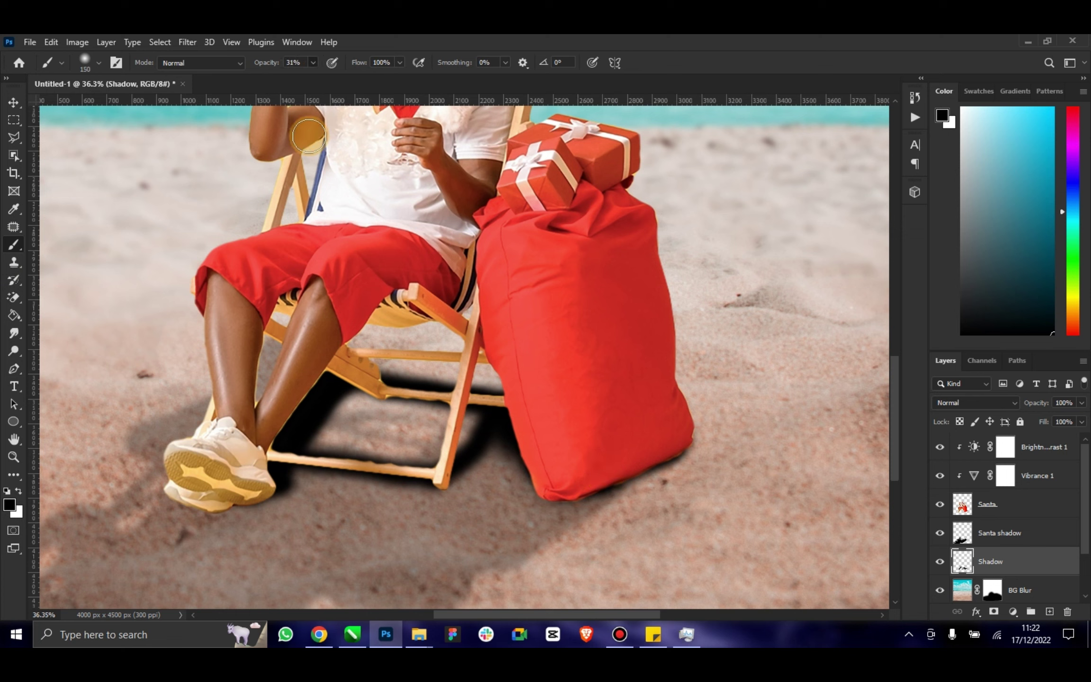
key(bracketright)
key(bracketright)
key(bracketright)
mouse_move(445, 430)
mouse_down()
mouse_move(310, 410)
mouse_move(406, 434)
mouse_move(376, 428)
mouse_move(414, 419)
mouse_move(273, 419)
mouse_move(344, 433)
mouse_move(395, 425)
mouse_move(293, 485)
mouse_up()
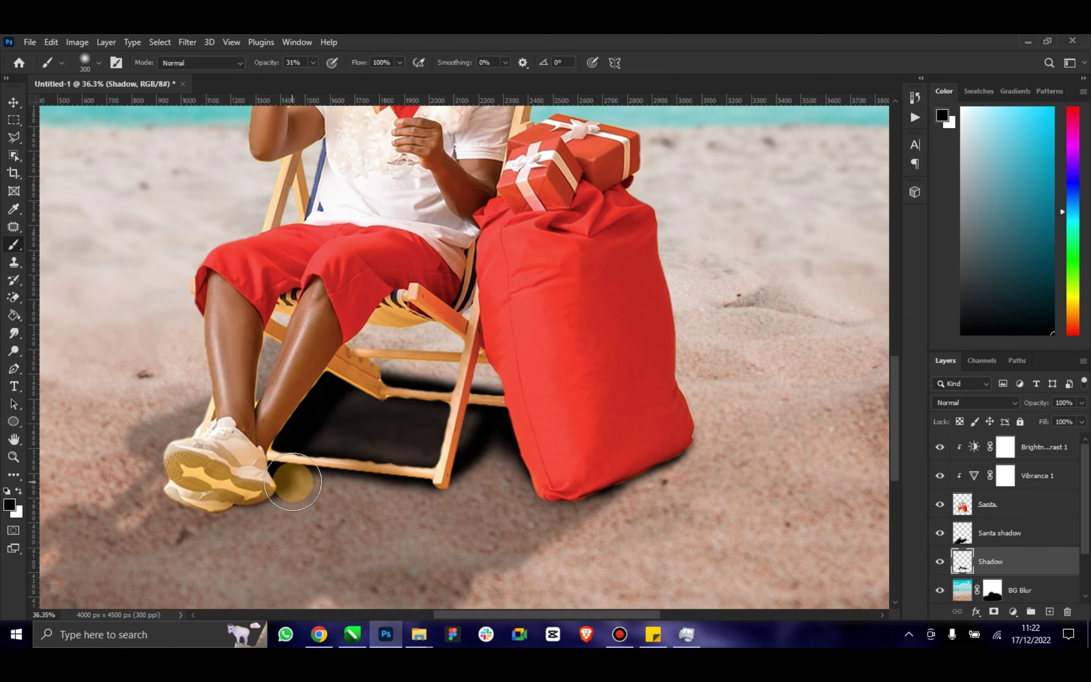
key(bracketleft)
key(bracketleft)
key(bracketleft)
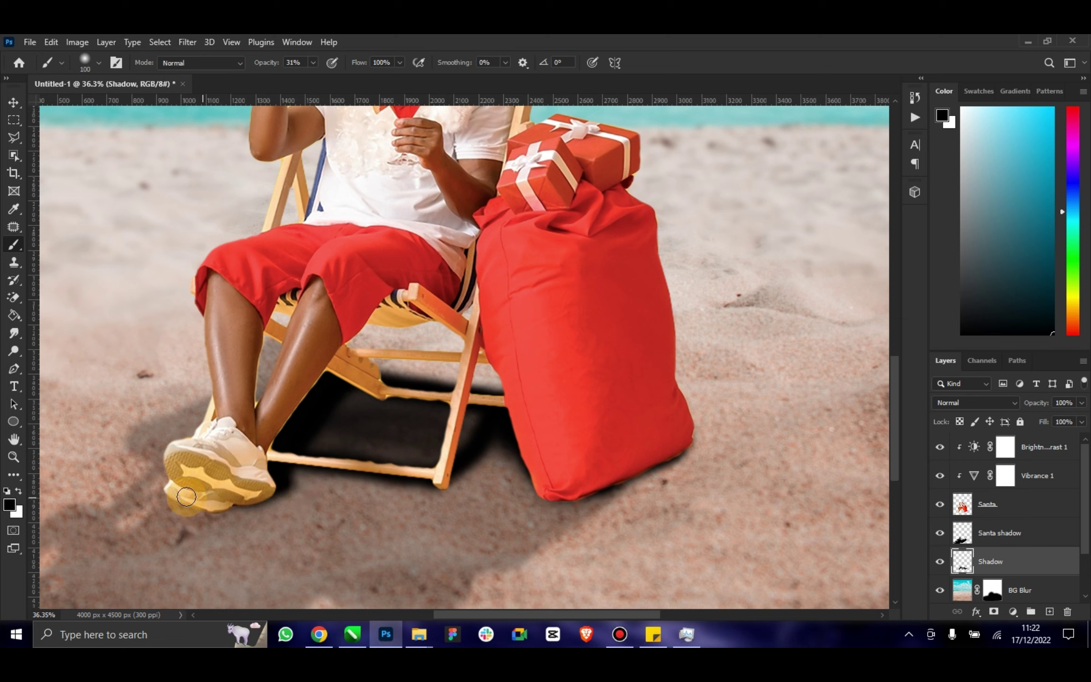
mouse_move(186, 497)
mouse_down()
mouse_move(178, 504)
mouse_move(194, 501)
mouse_move(168, 502)
mouse_move(265, 488)
mouse_move(220, 499)
mouse_move(222, 528)
mouse_move(265, 529)
mouse_move(200, 541)
mouse_move(277, 506)
mouse_move(212, 521)
mouse_move(221, 514)
mouse_move(195, 546)
mouse_move(260, 500)
mouse_move(192, 548)
mouse_move(224, 513)
mouse_move(180, 495)
mouse_move(278, 484)
mouse_move(270, 411)
mouse_move(283, 343)
mouse_move(264, 363)
mouse_move(273, 334)
mouse_move(256, 389)
mouse_move(355, 457)
mouse_move(353, 366)
mouse_move(607, 361)
mouse_move(555, 378)
mouse_move(321, 365)
mouse_move(469, 368)
mouse_move(327, 355)
mouse_move(341, 327)
mouse_move(499, 327)
mouse_move(469, 357)
mouse_move(483, 388)
mouse_move(363, 348)
mouse_move(106, 479)
mouse_up()
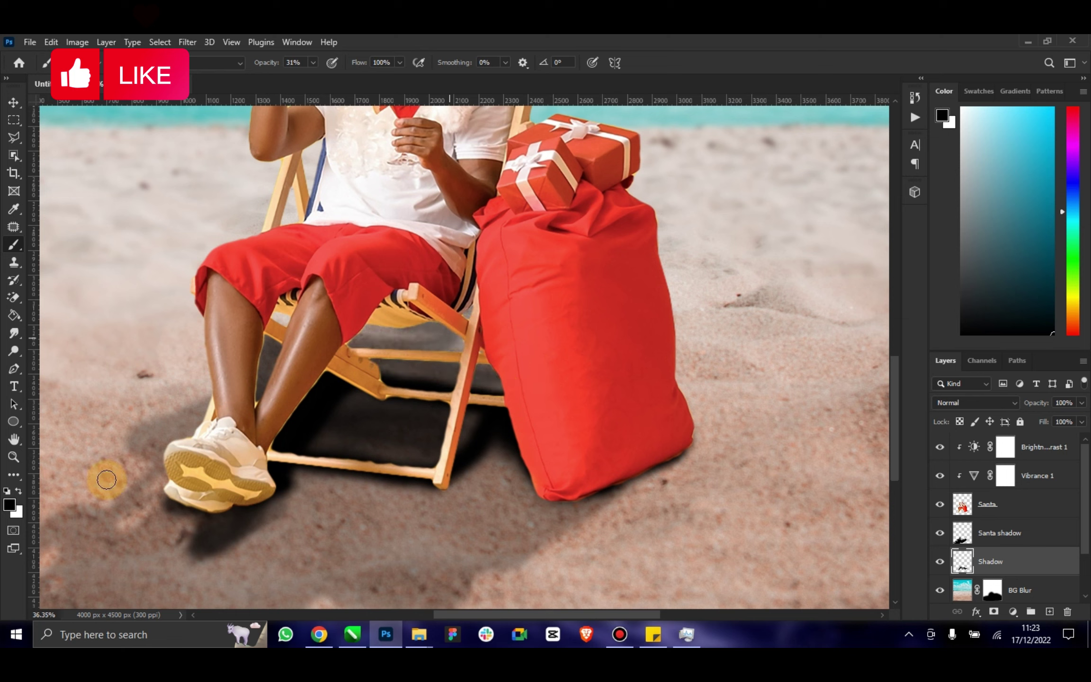
double_click(21, 435)
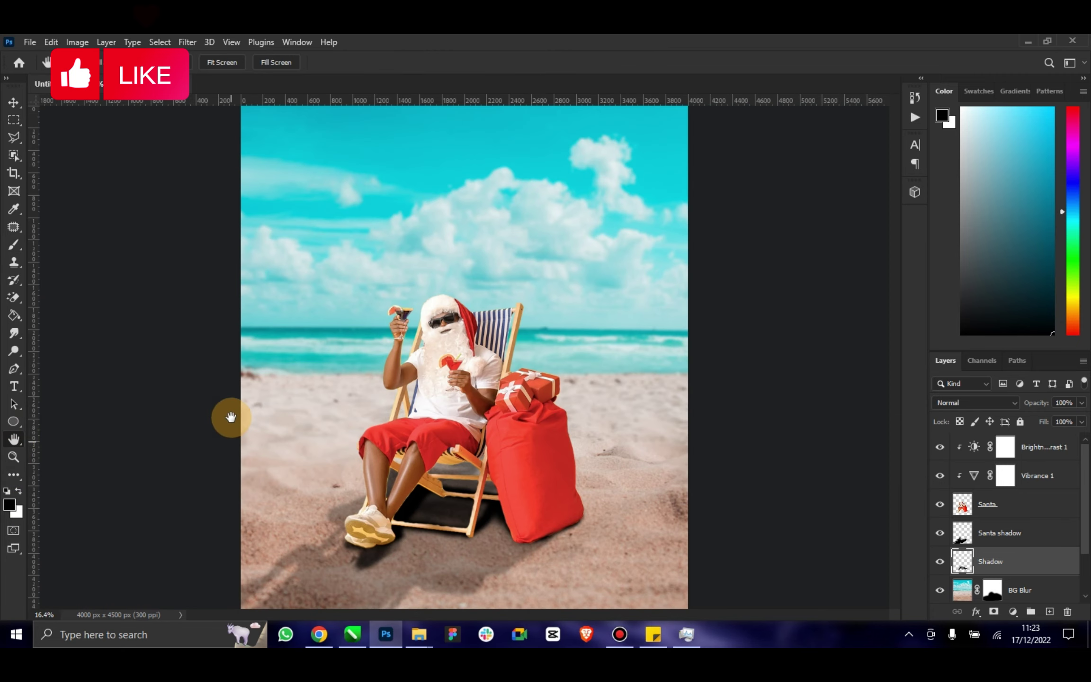
Set the Shadow layer to Multiply with 100% fill and 79% opacity.
click(13, 102)
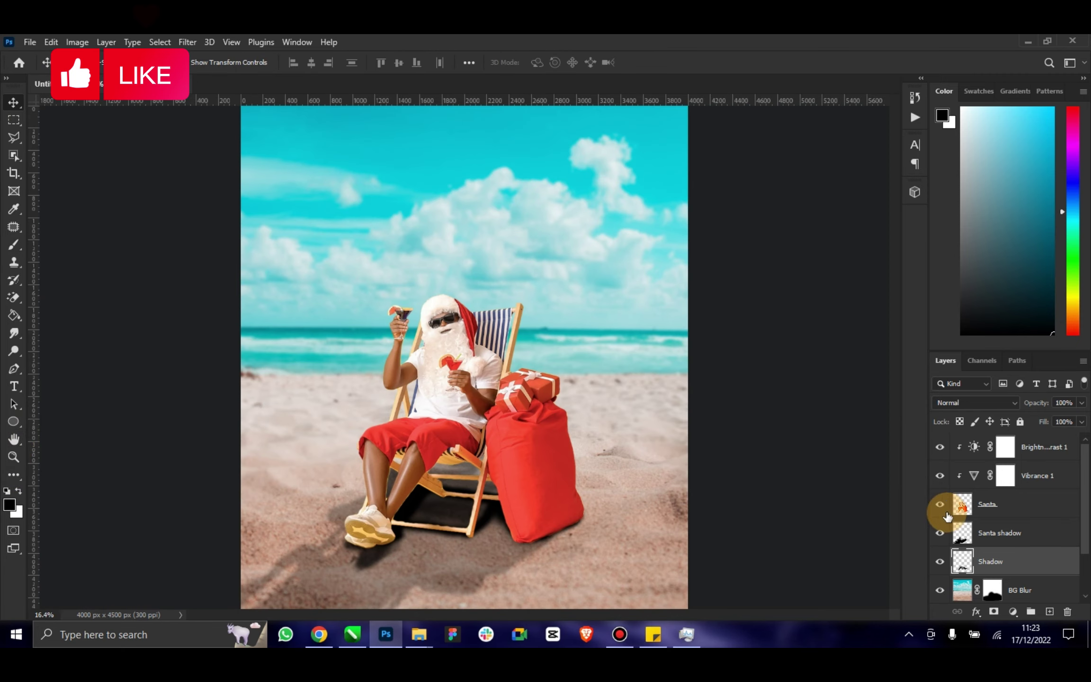
click(1016, 402)
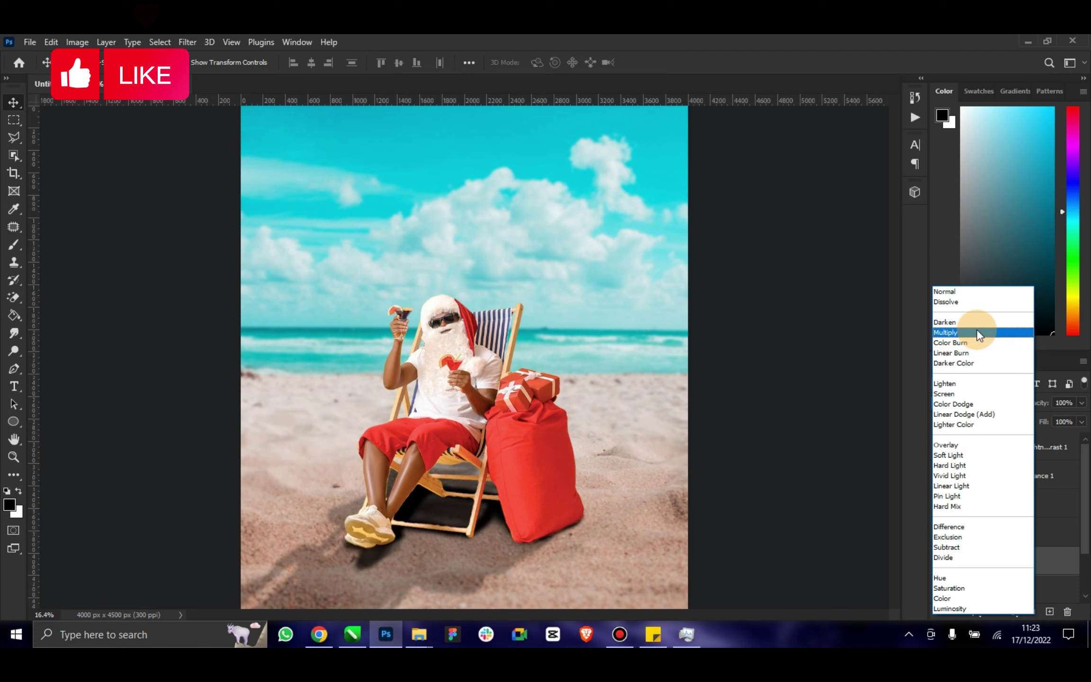
click(977, 329)
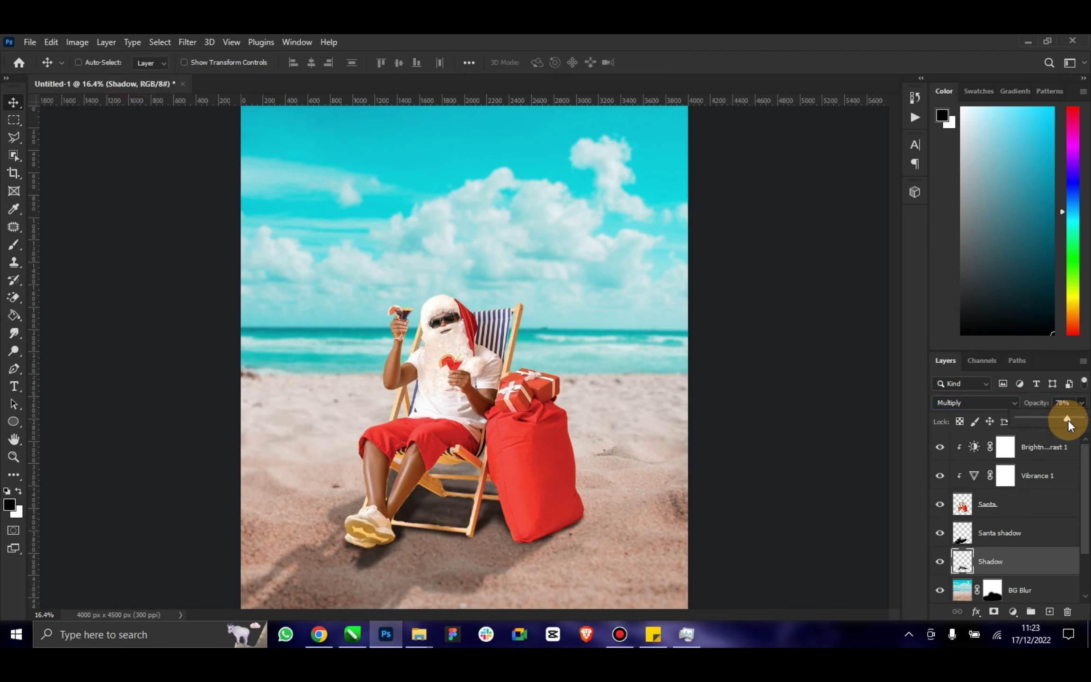
drag(1064, 422, 1063, 422)
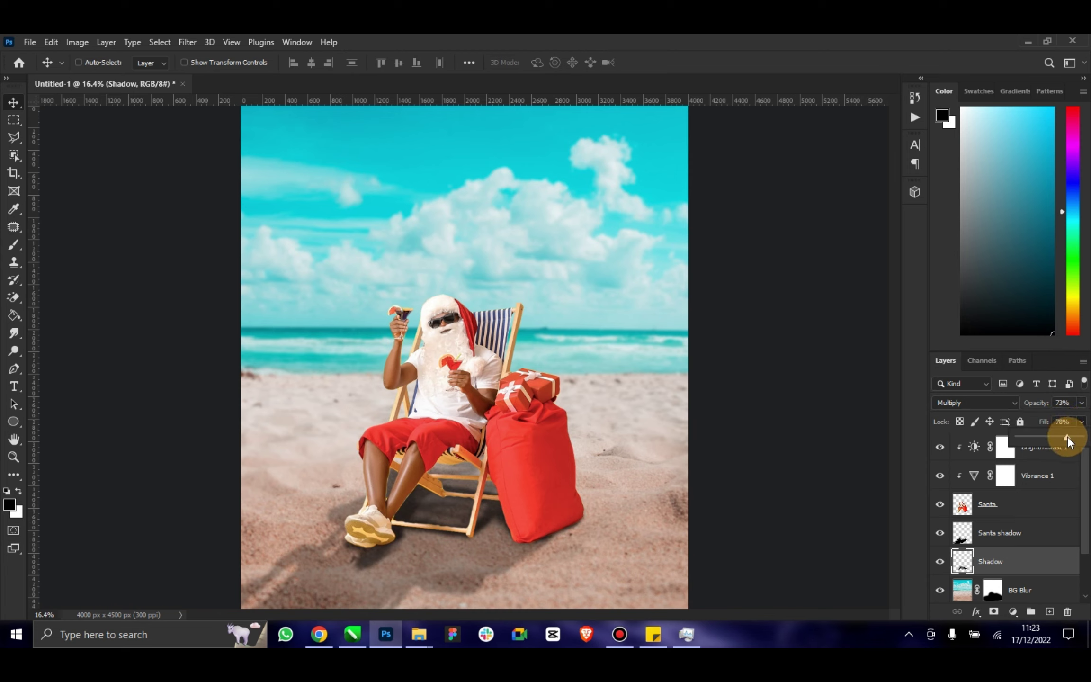
drag(1068, 436, 1086, 443)
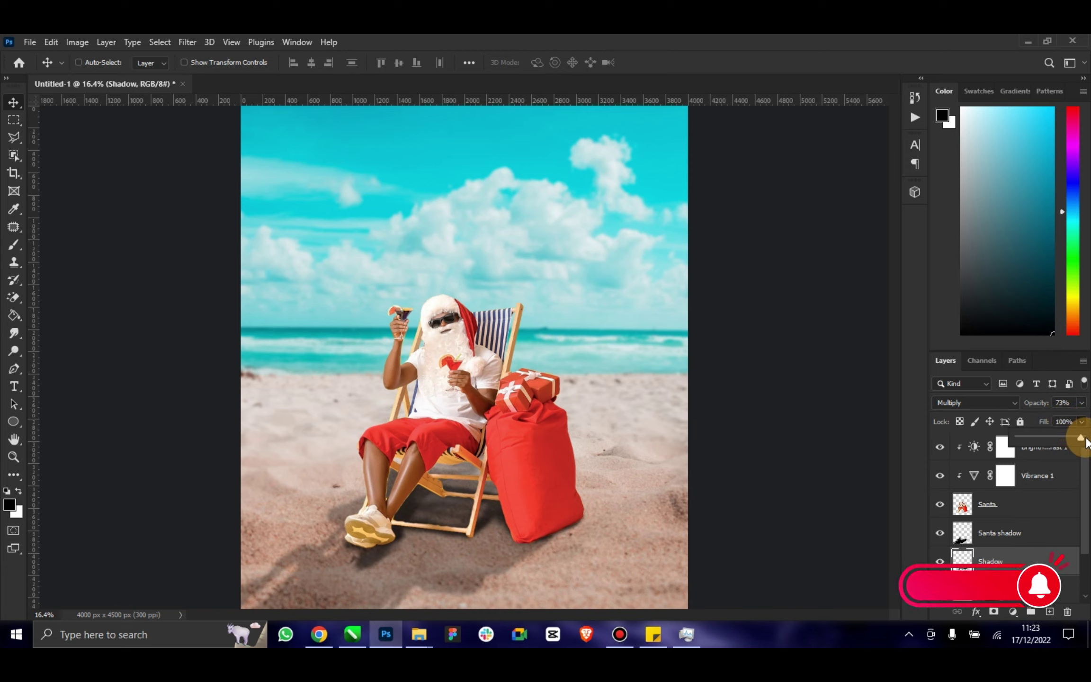
click(1049, 560)
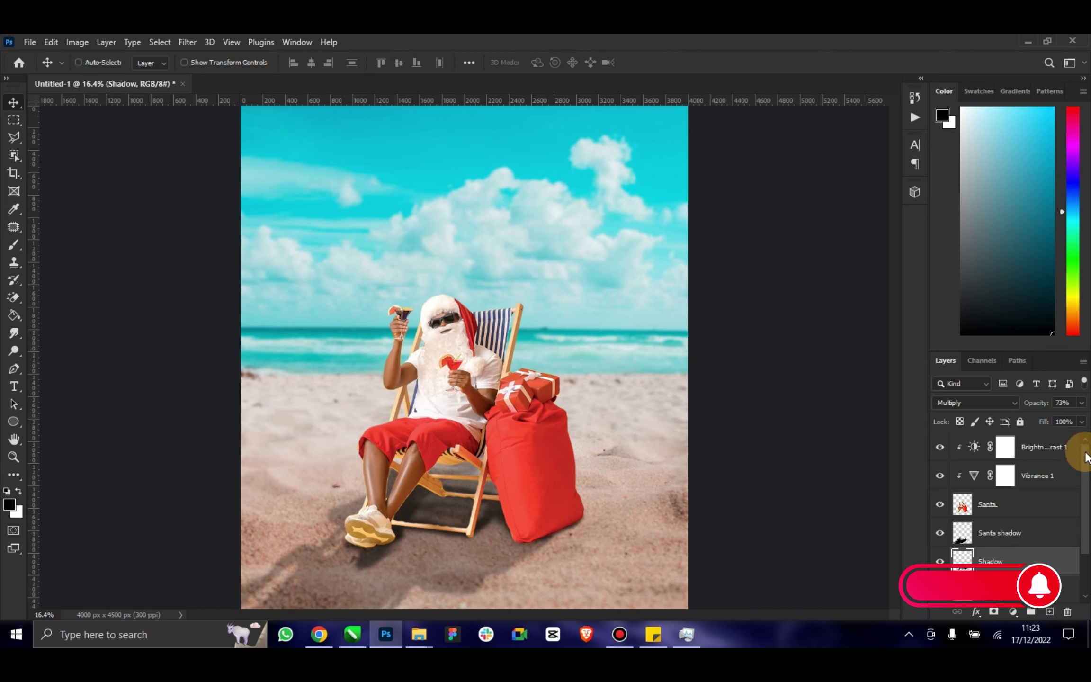
click(1080, 404)
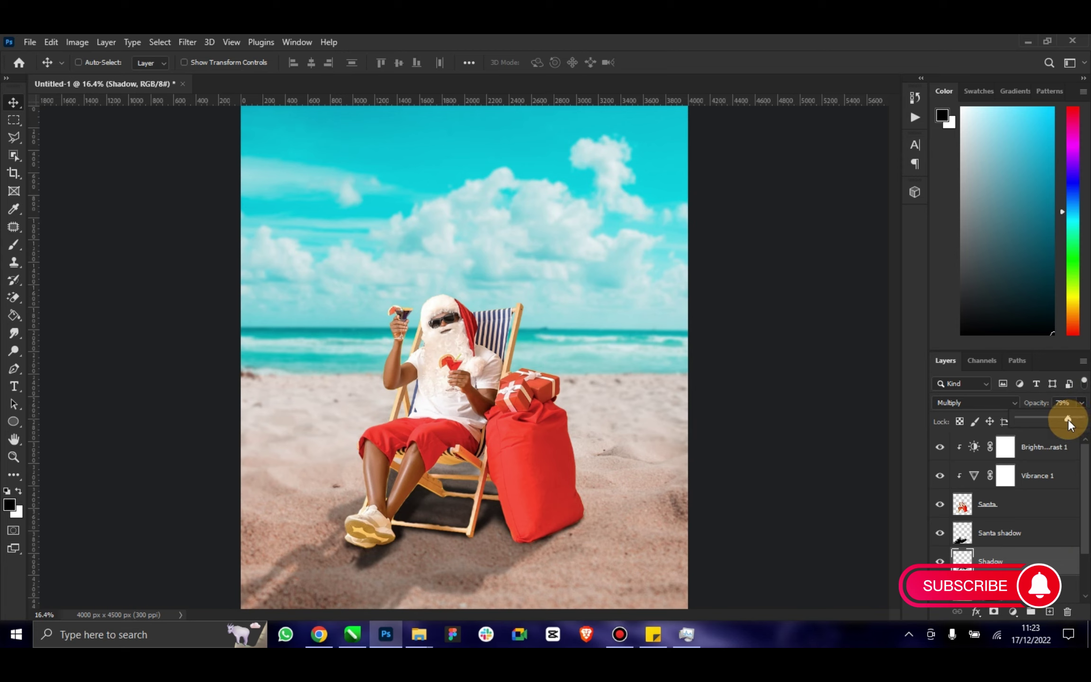
drag(432, 506, 463, 513)
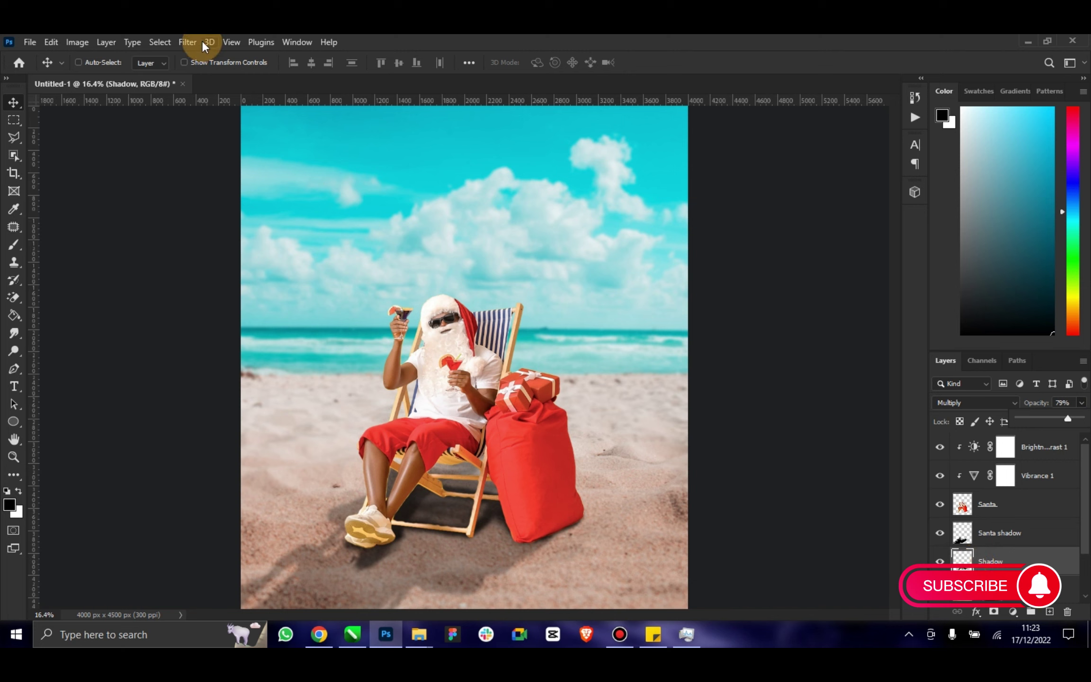
Blur the painted Shadow layer with a Gaussian Blur of about 3.7 pixels.
click(189, 42)
mouse_move(256, 216)
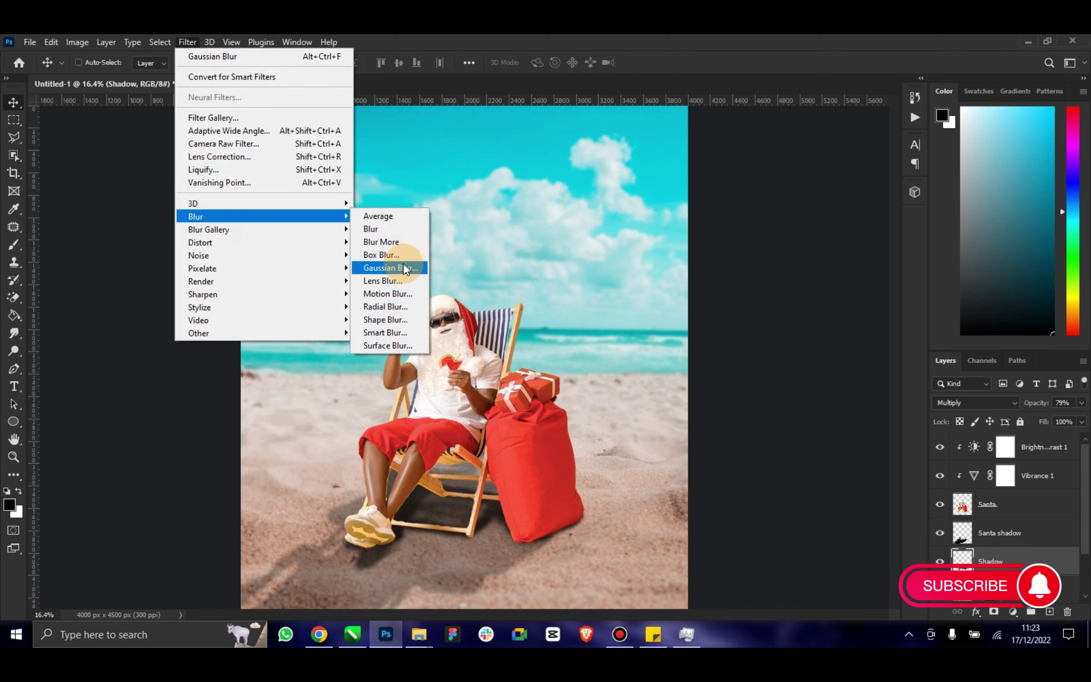
click(405, 268)
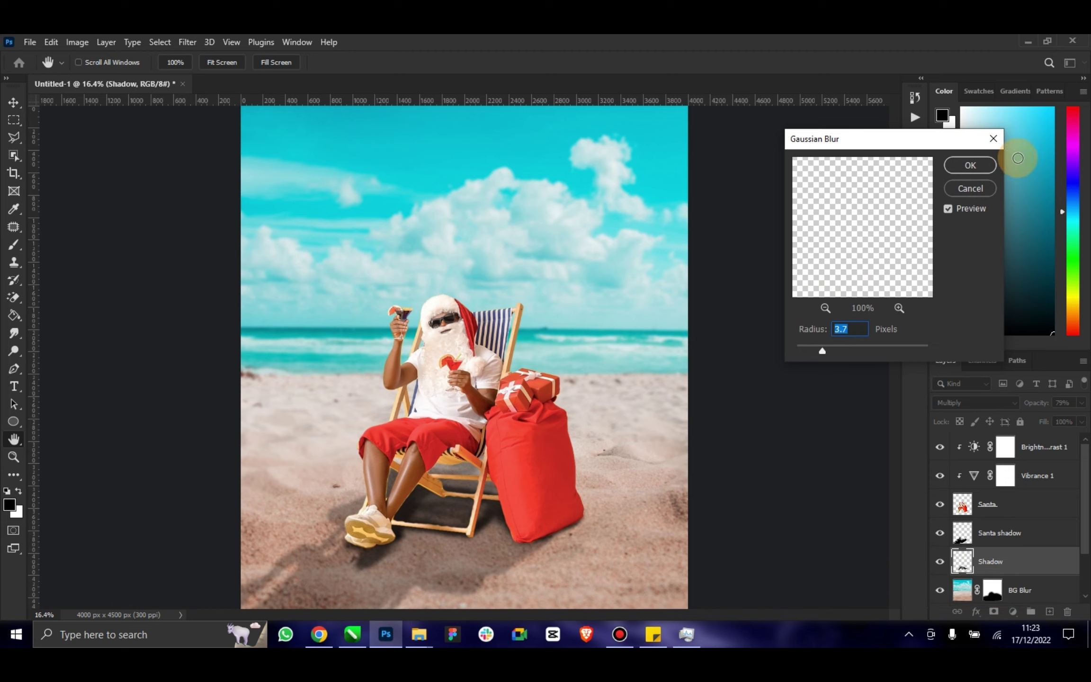
click(970, 171)
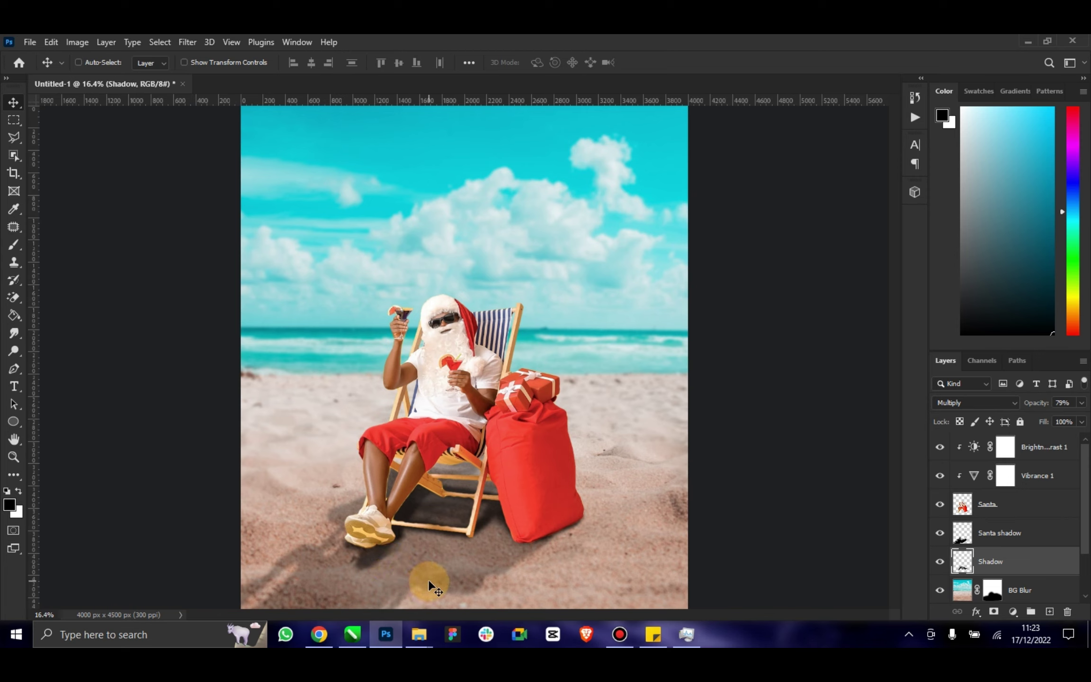
key(Delete)
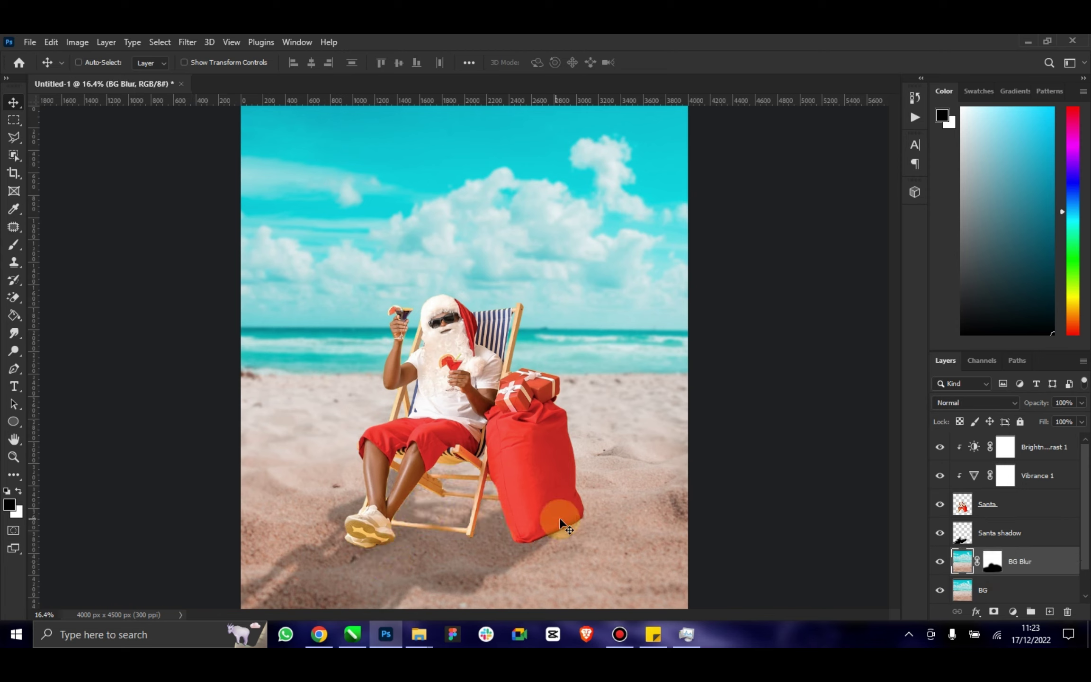
ctrl+click(958, 511)
click(160, 42)
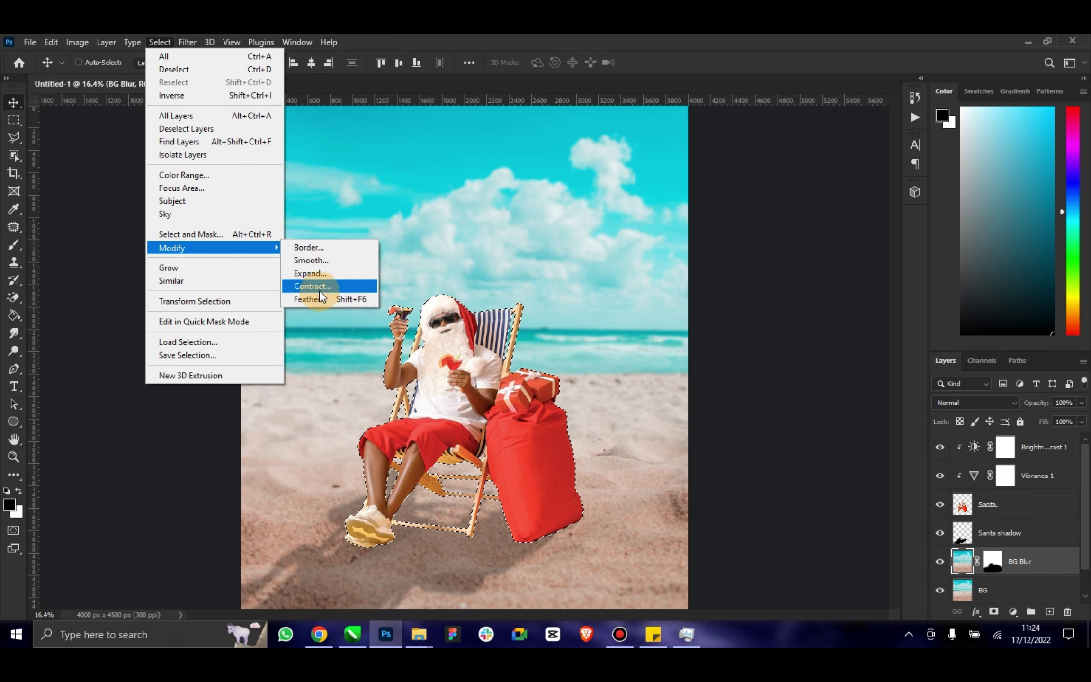
click(318, 288)
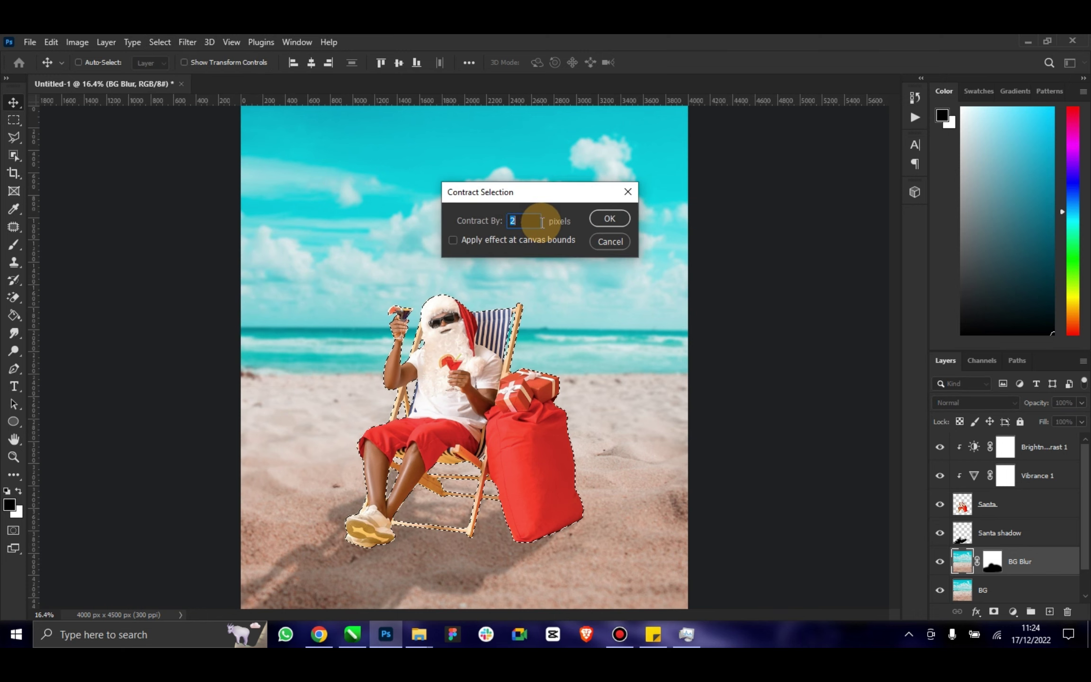
text(3)
click(609, 219)
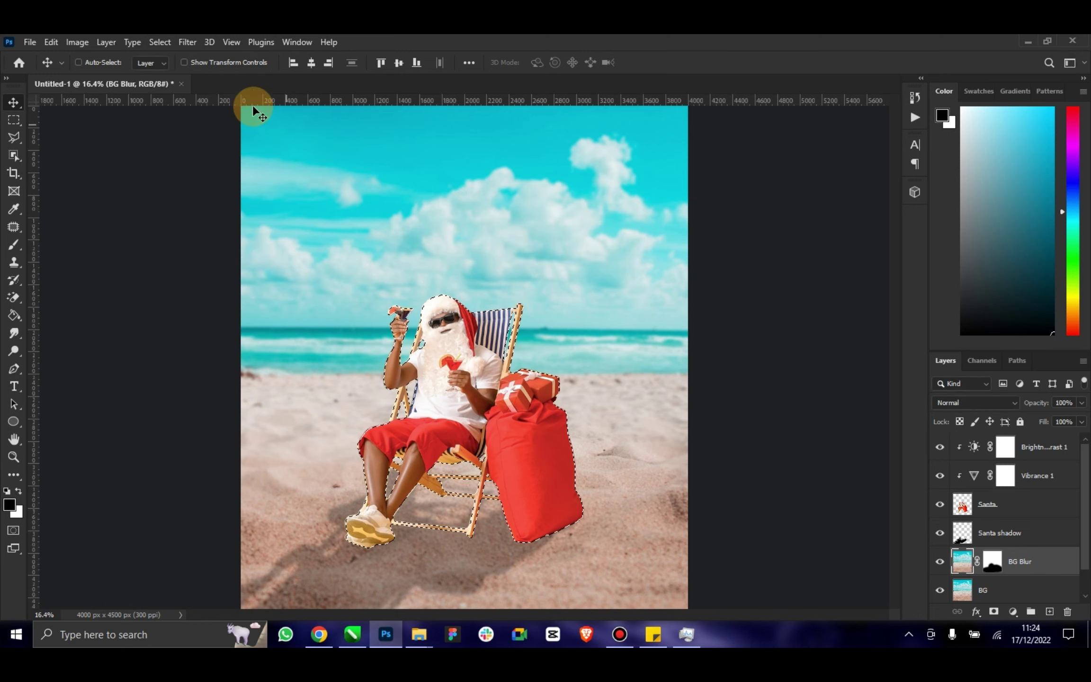
click(159, 41)
click(184, 92)
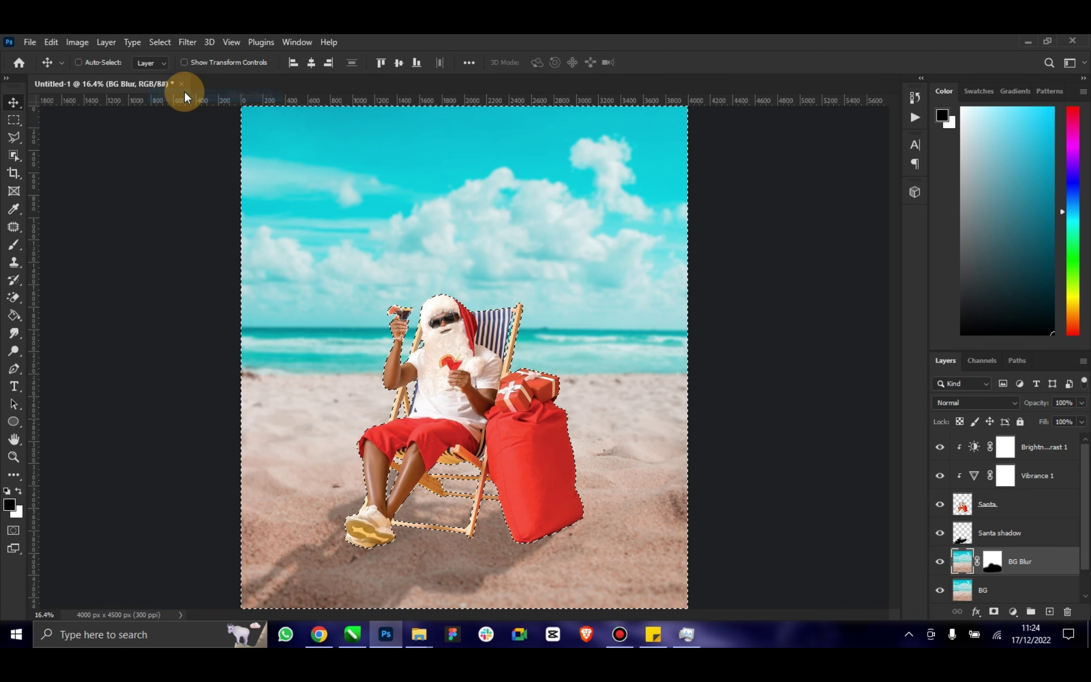
key(Delete)
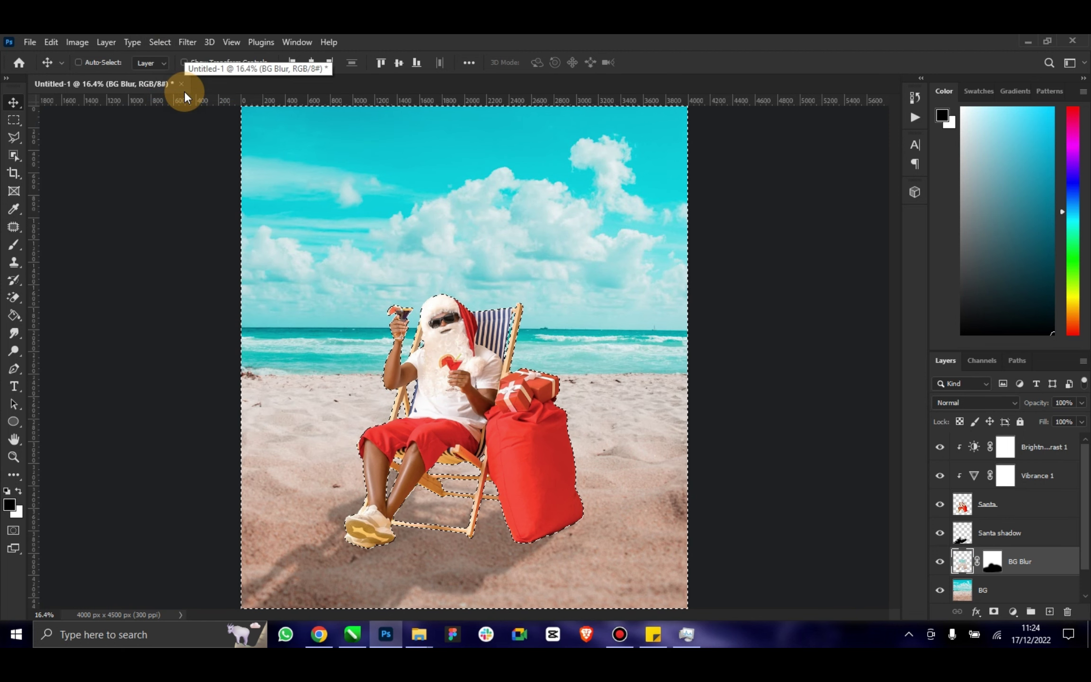
key(ctrl+z)
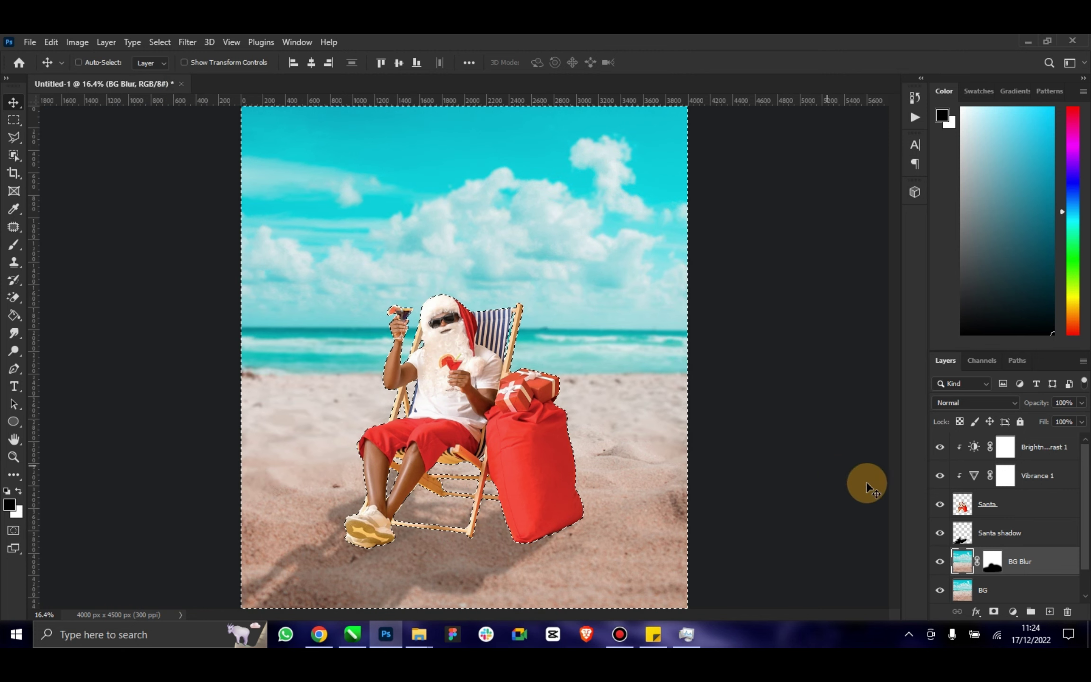
click(1000, 507)
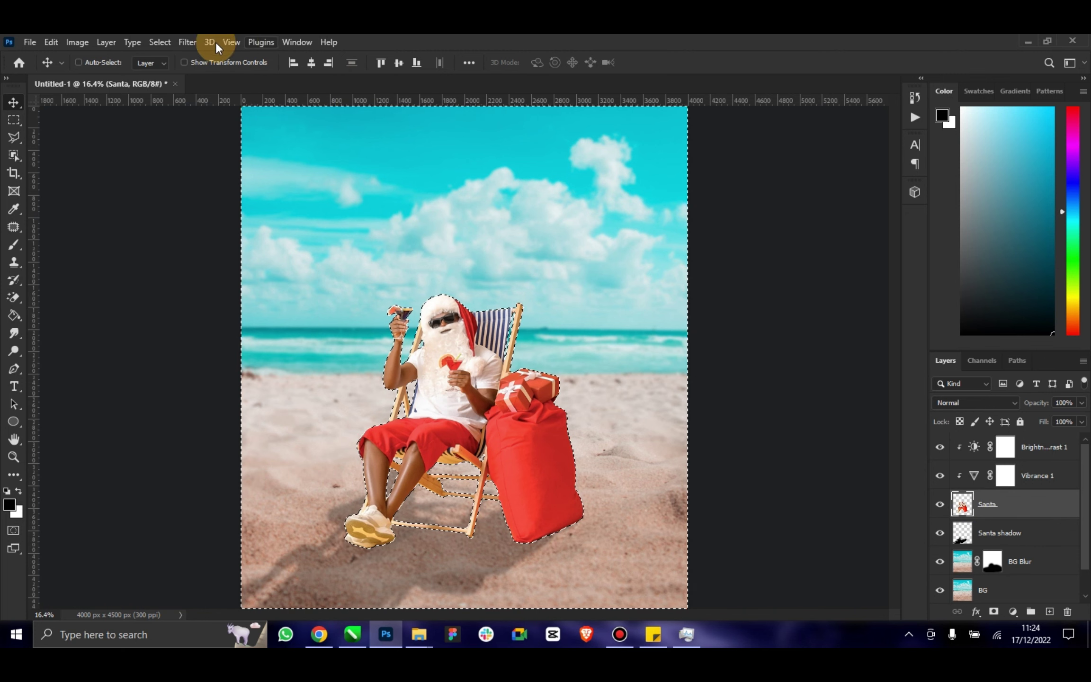
click(164, 43)
click(196, 71)
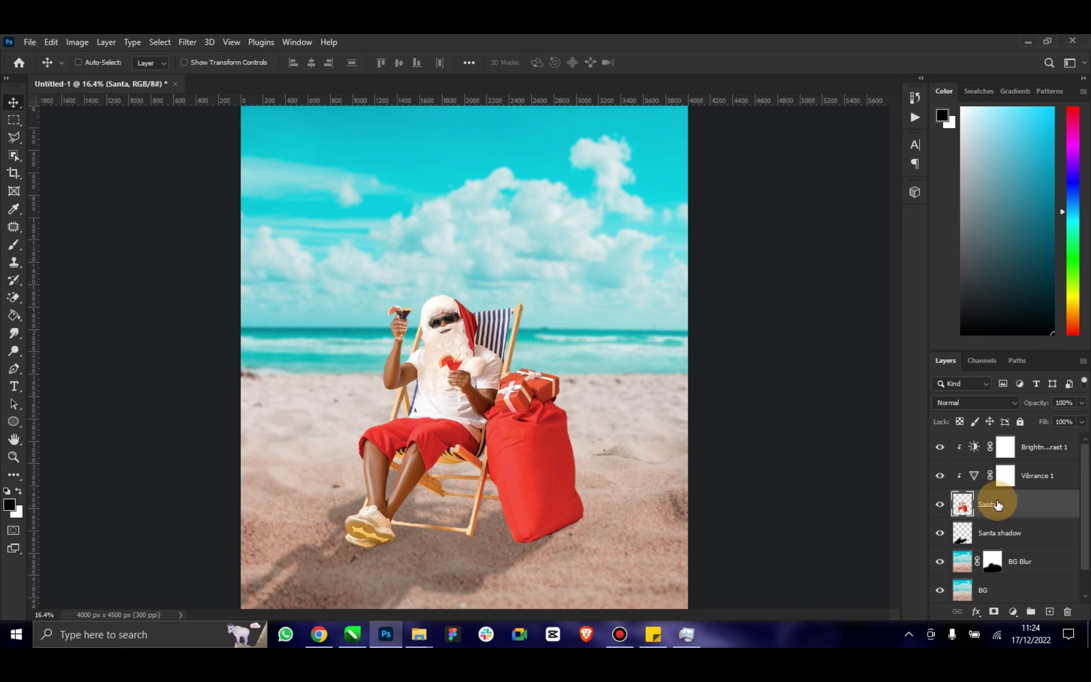
Create a new layer above BG Blur and rename it Shadow.
click(999, 532)
click(1042, 566)
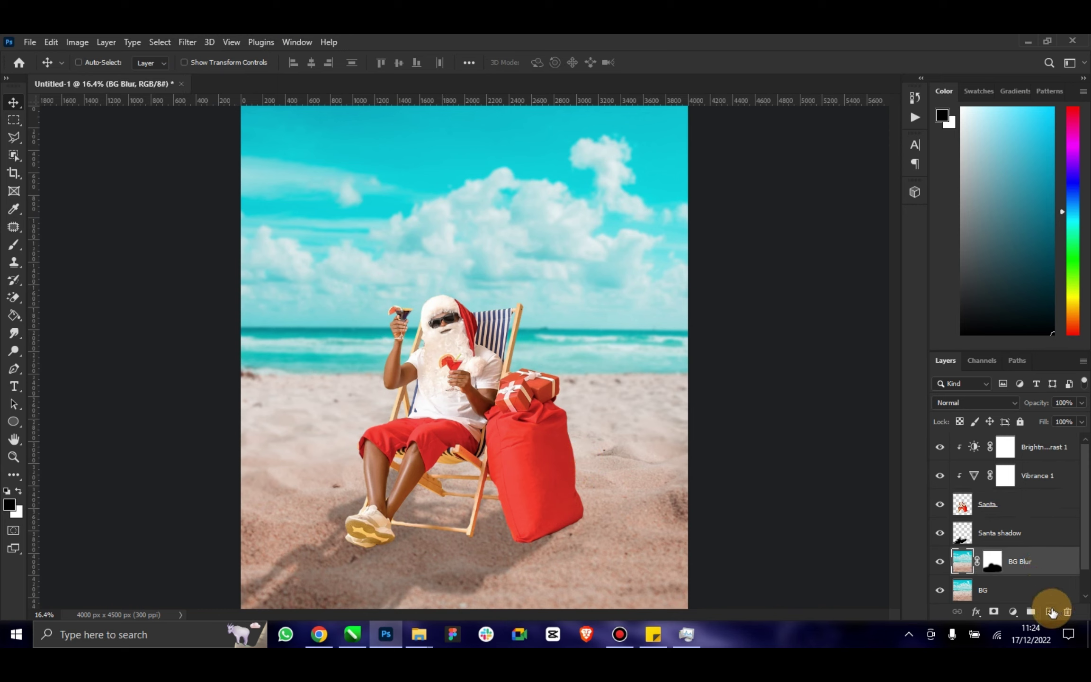
click(1049, 612)
double_click(981, 556)
key(BackSpace)
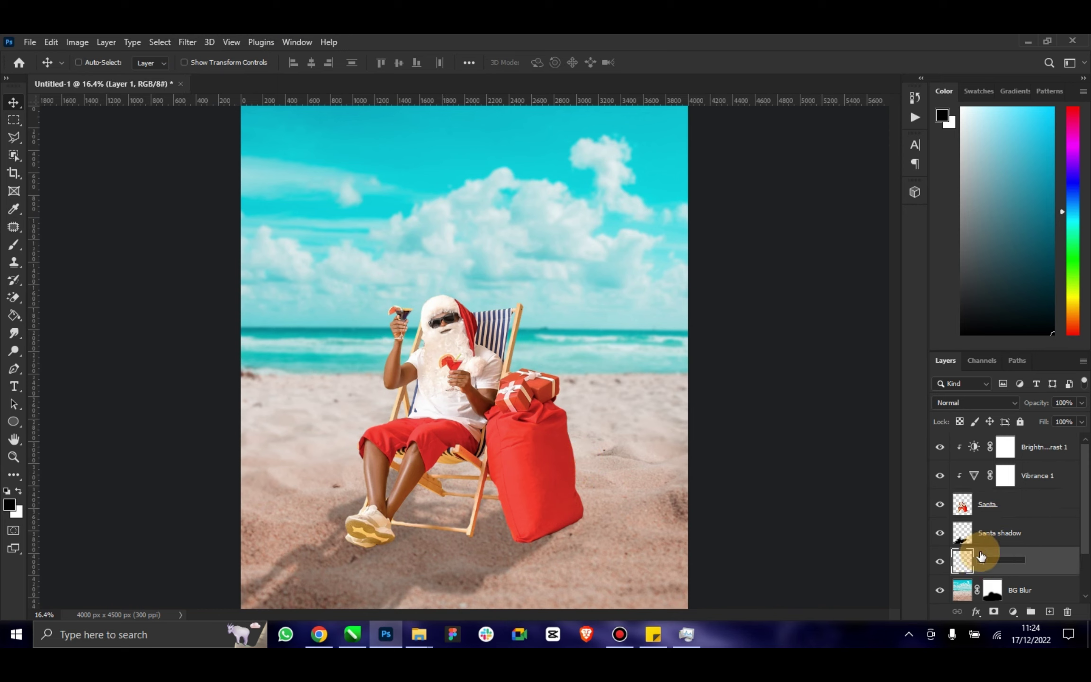
text(Shadow)
key(Return)
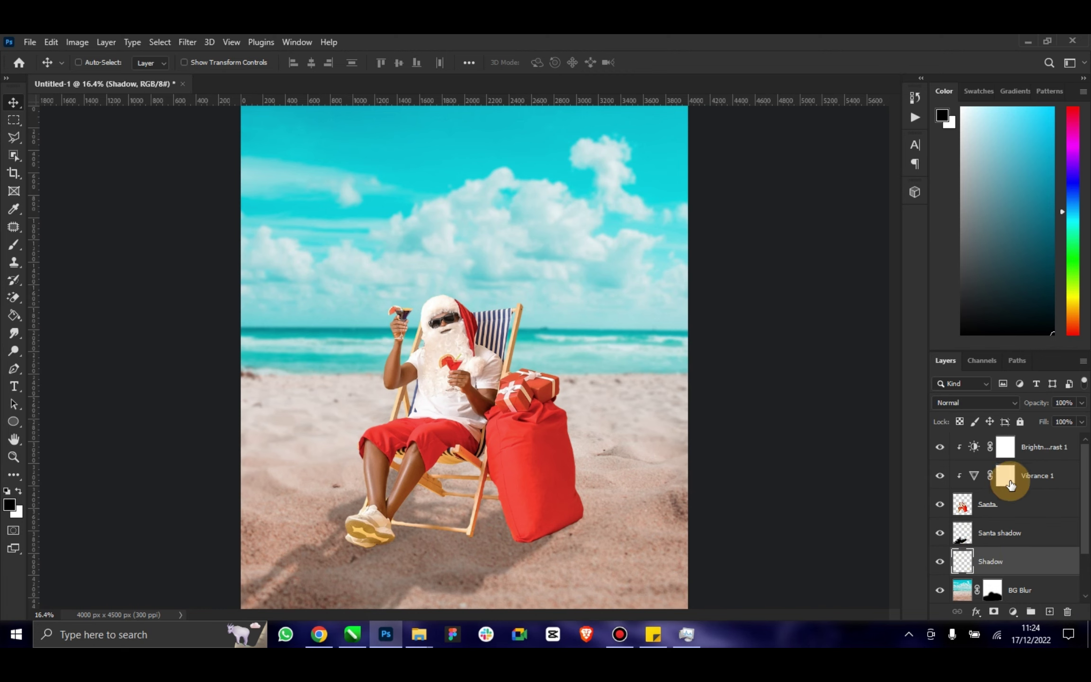
Zoom in on the chair and bag bottom and pick the Brush tool.
click(14, 457)
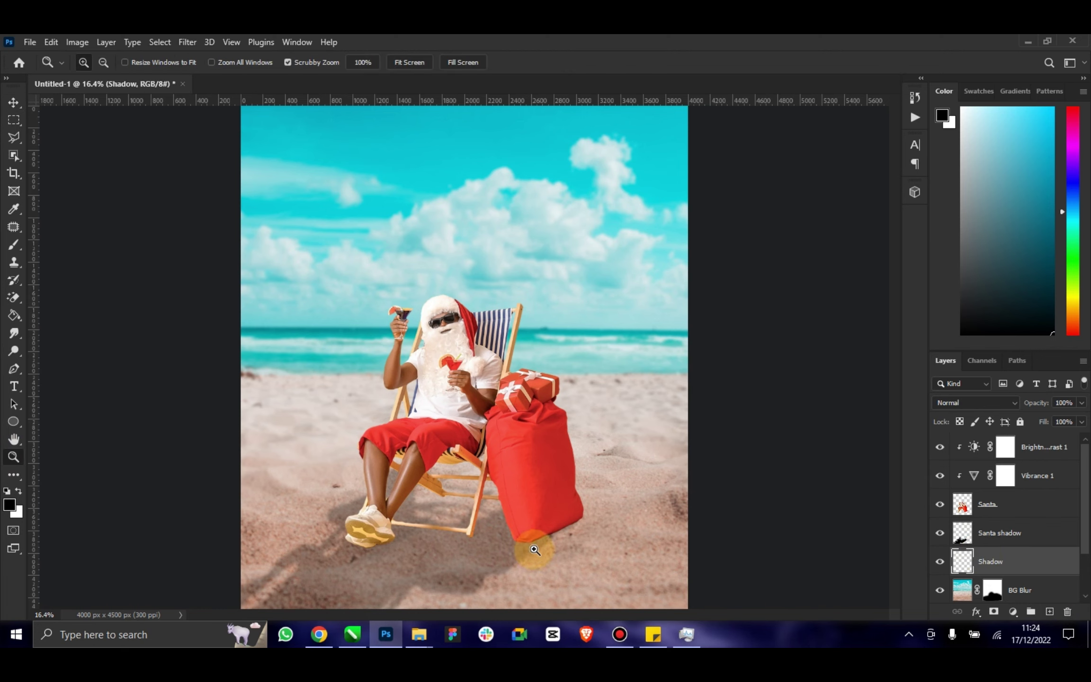
drag(536, 546, 584, 524)
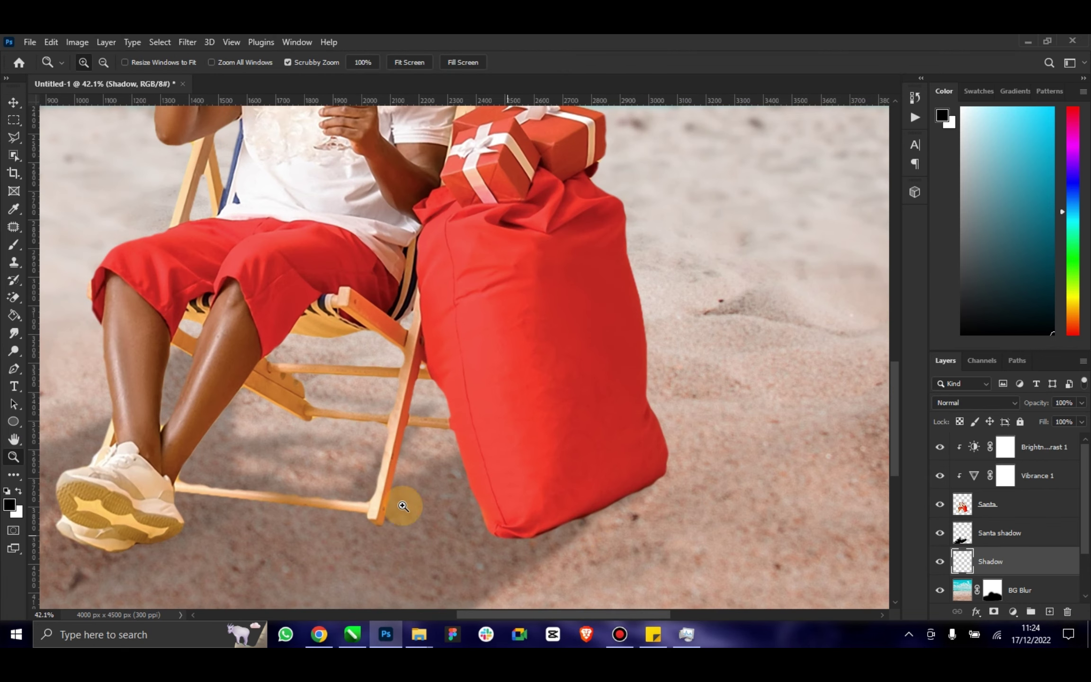
click(14, 245)
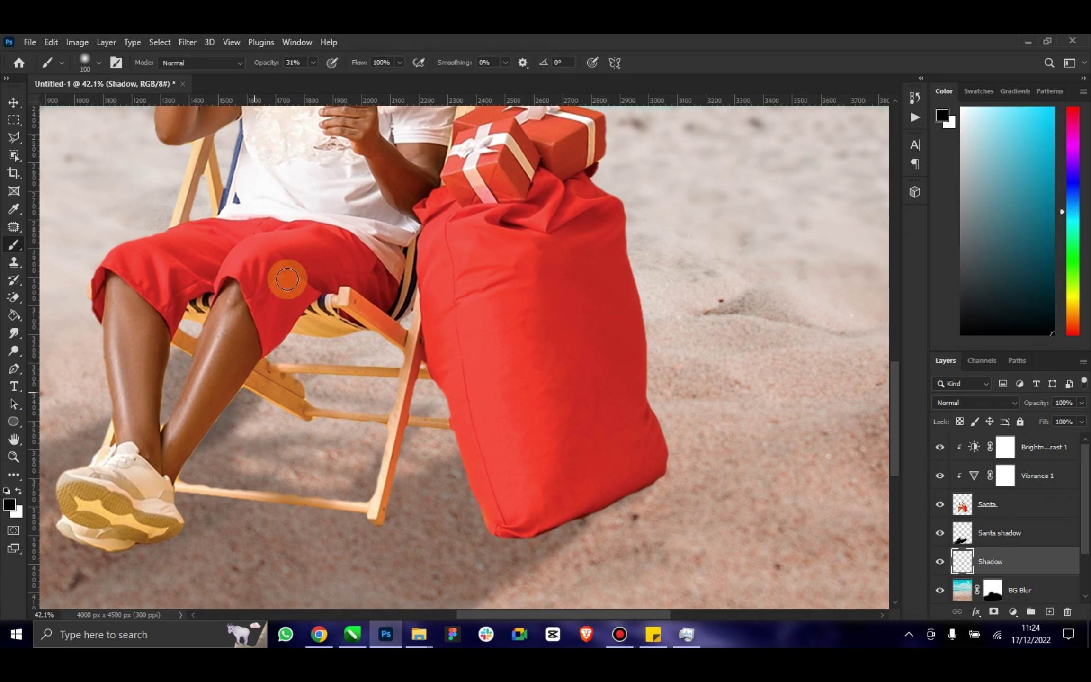
At full brush opacity, paint black shadows under the deck chair and toward the bag.
drag(381, 79, 385, 79)
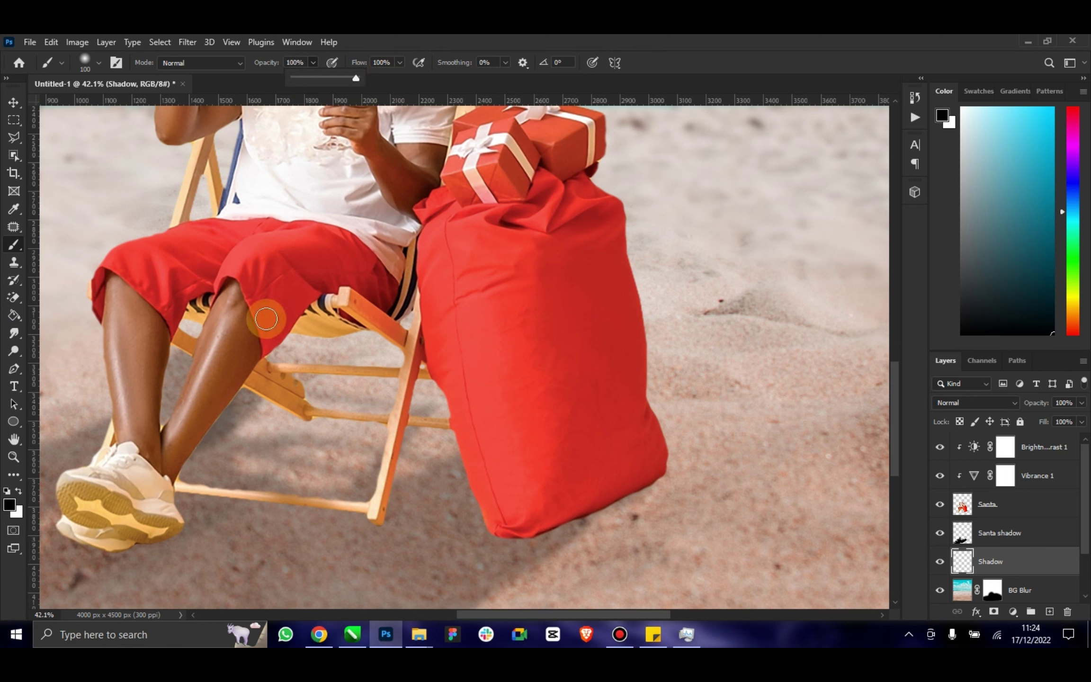
mouse_move(251, 405)
mouse_down()
mouse_move(177, 469)
mouse_move(253, 416)
mouse_move(217, 452)
mouse_move(231, 480)
mouse_move(189, 474)
mouse_move(365, 496)
mouse_move(387, 424)
mouse_move(297, 419)
mouse_move(247, 395)
mouse_move(232, 418)
mouse_move(238, 453)
mouse_move(234, 433)
mouse_move(299, 467)
mouse_move(354, 463)
mouse_move(188, 455)
mouse_move(161, 341)
mouse_move(164, 382)
mouse_move(185, 366)
mouse_move(205, 381)
mouse_up()
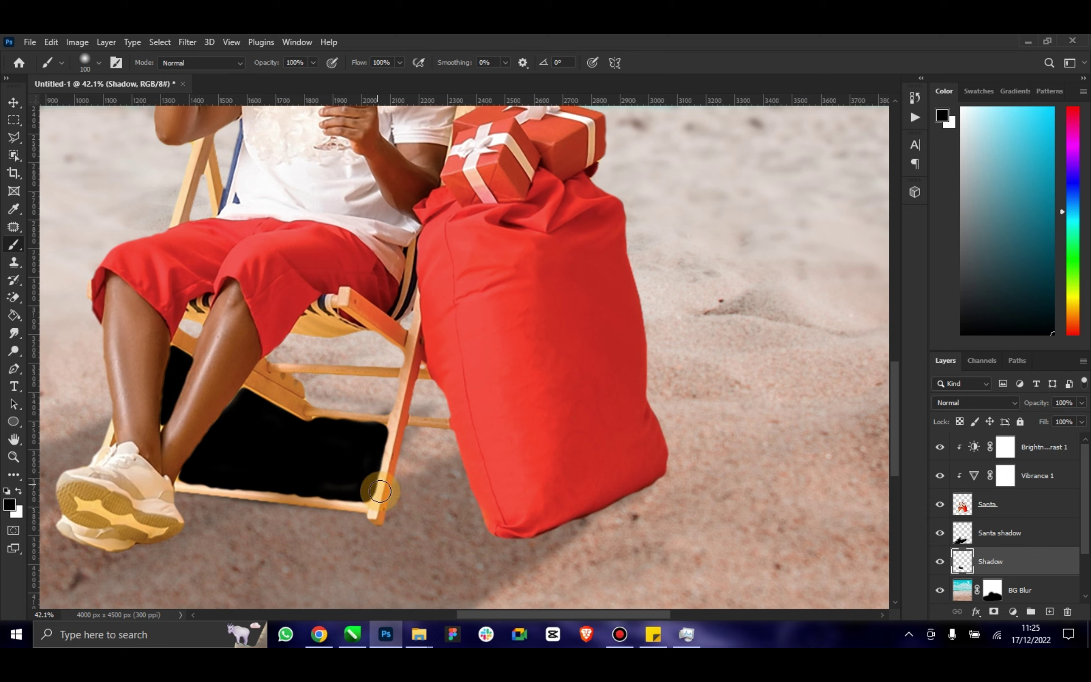
drag(372, 502, 453, 436)
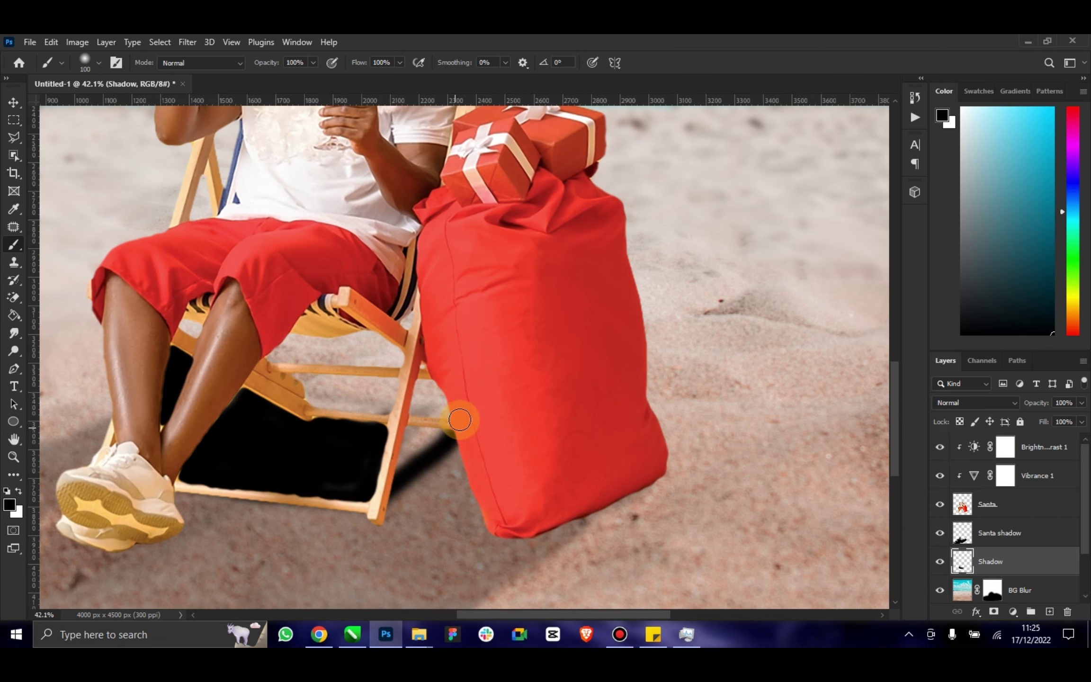
drag(456, 390, 300, 392)
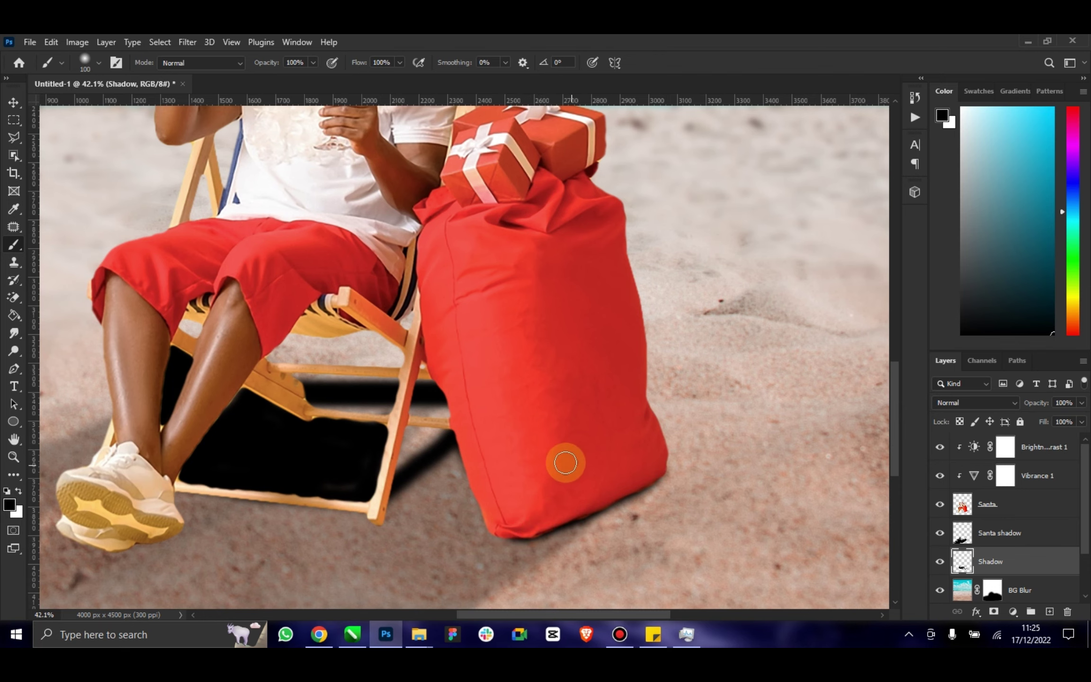
Try a shadow under the sneaker heel, undo it, and fit the image on screen.
scroll(565, 461, down, 1)
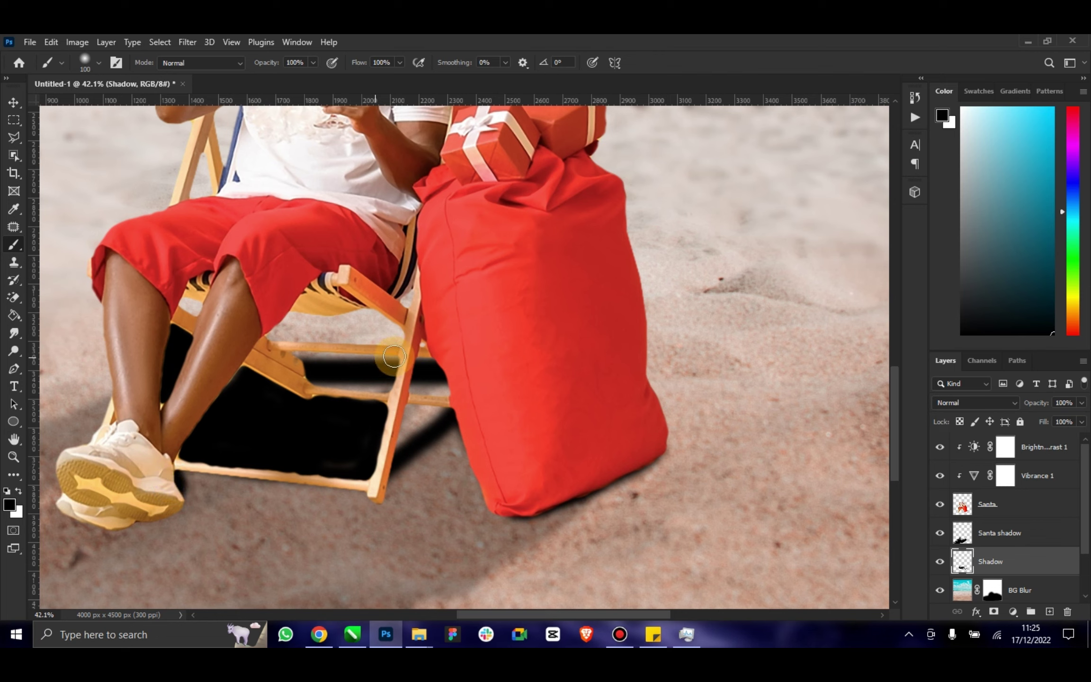
scroll(141, 520, down, 1)
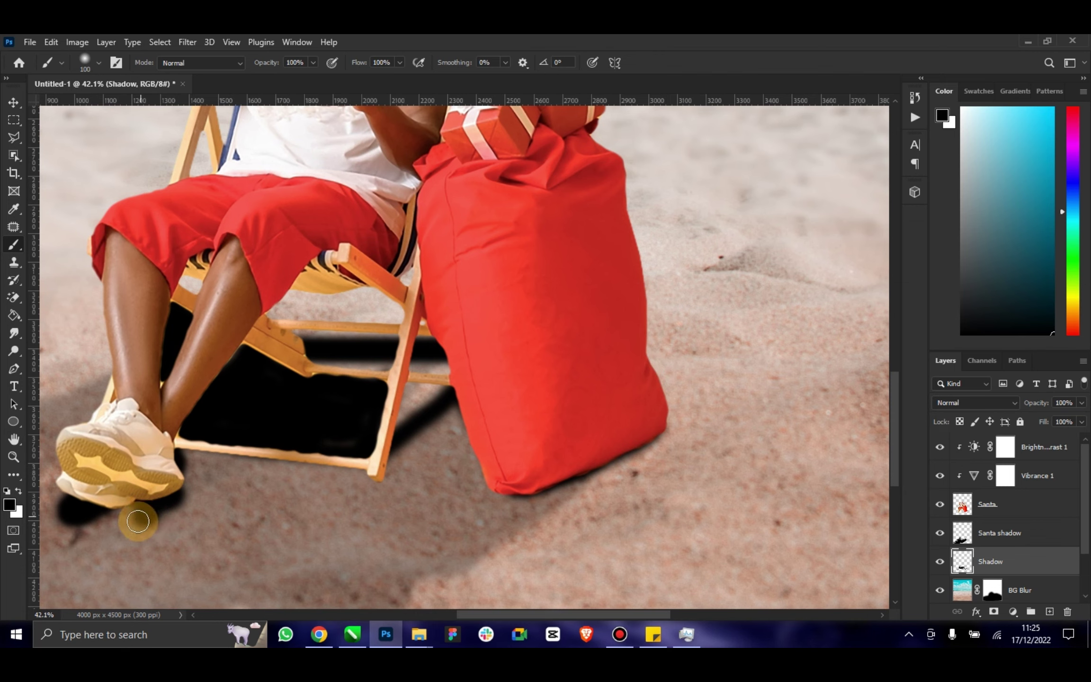
drag(137, 522, 176, 504)
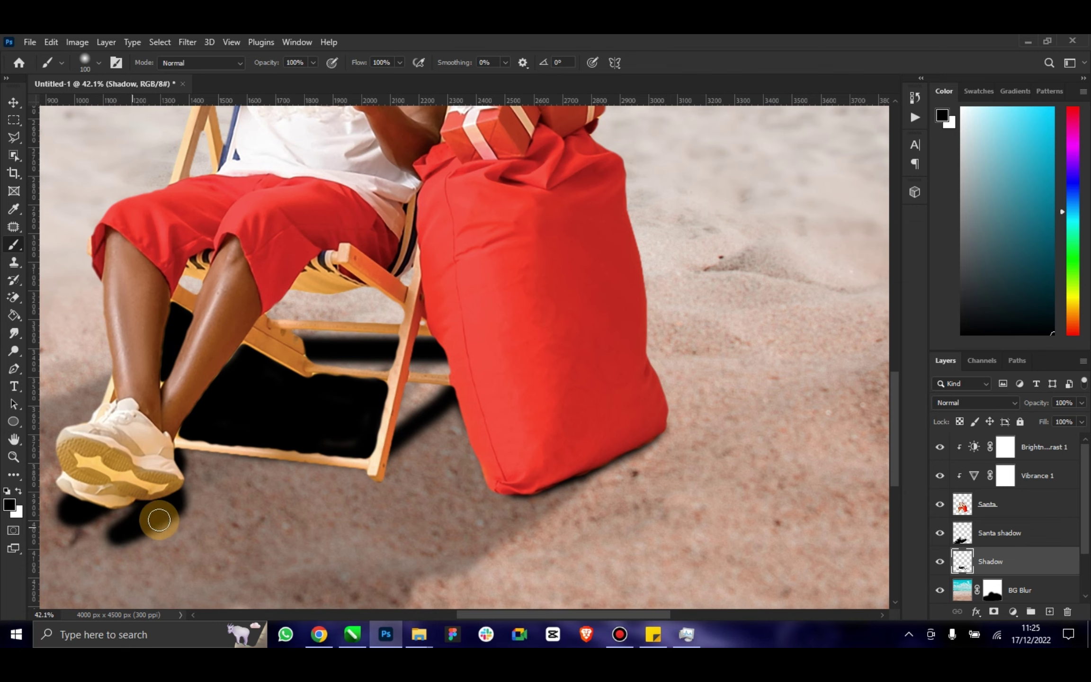
scroll(217, 549, down, 1)
scroll(217, 549, down, 2)
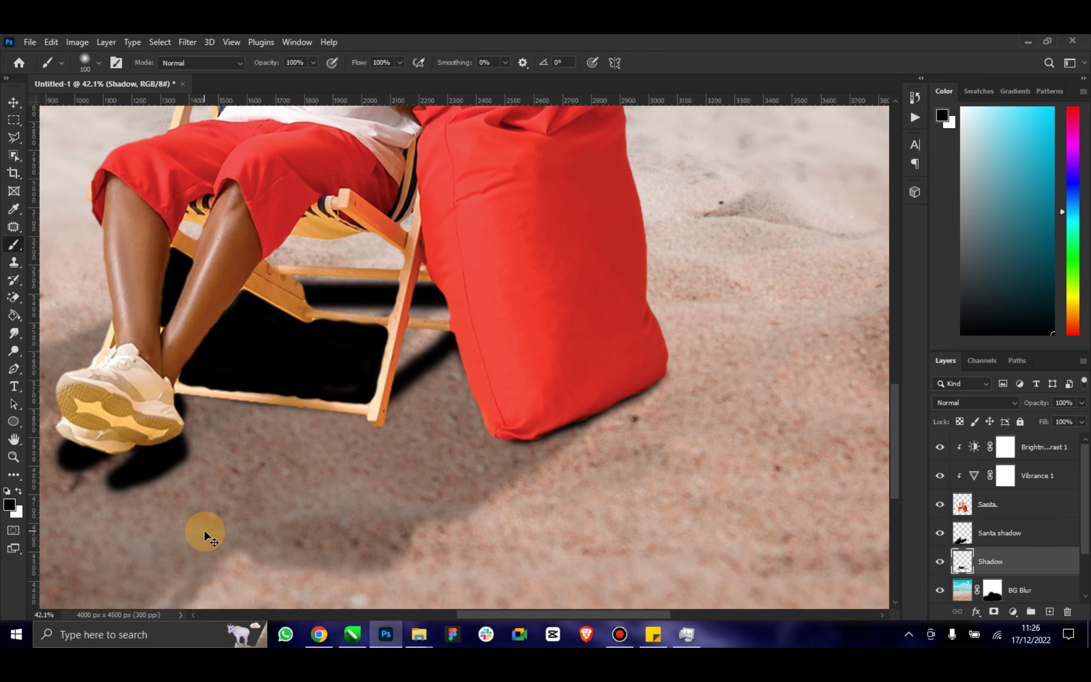
key(ctrl+z)
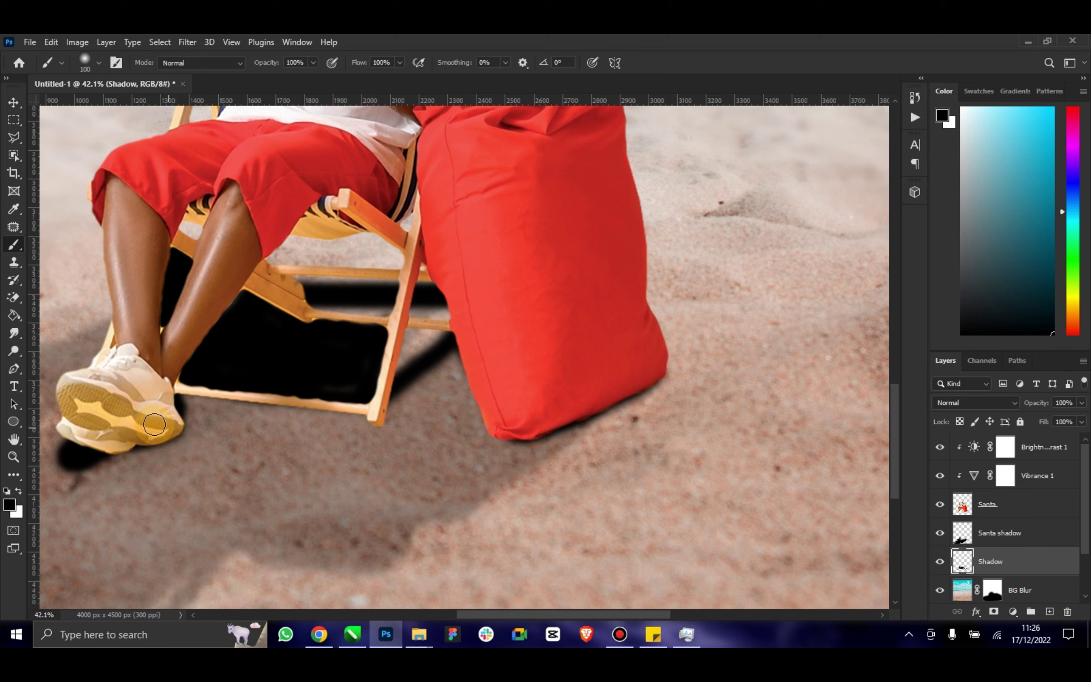
double_click(14, 440)
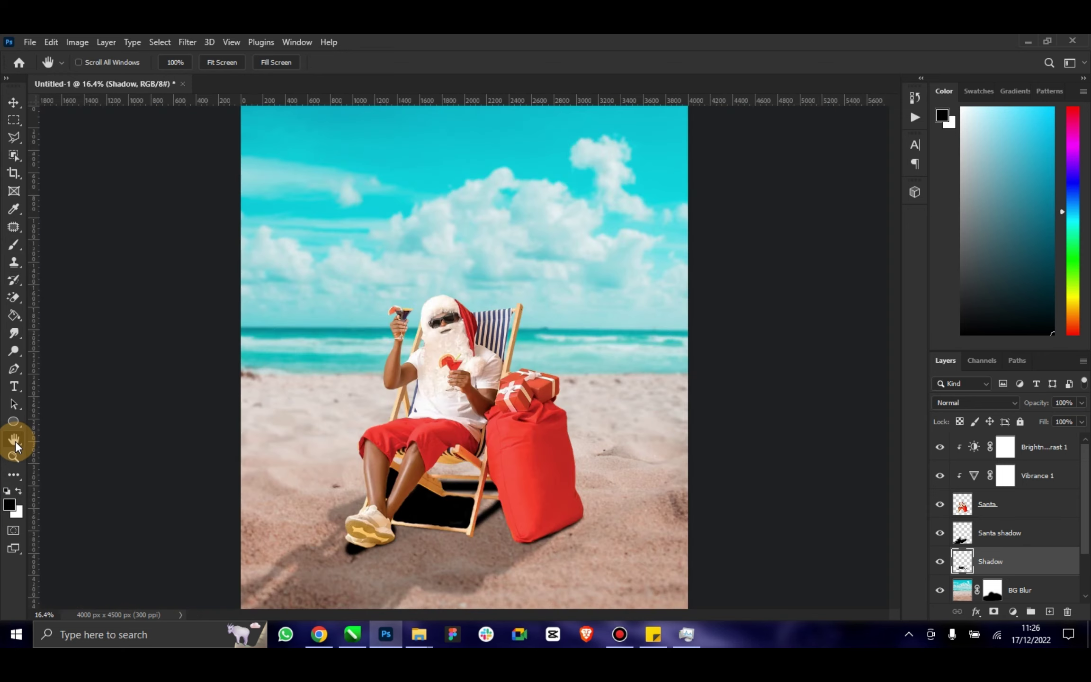
Set the Shadow layer to Multiply with about 66% opacity and 80% fill.
click(14, 102)
click(983, 402)
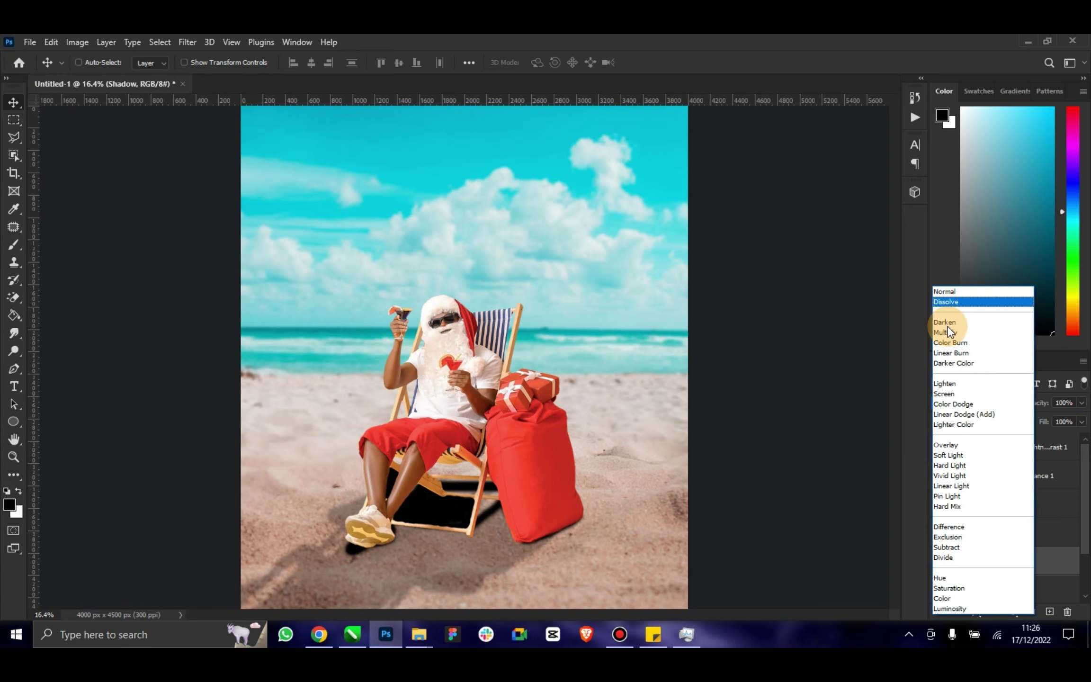
click(949, 326)
click(1081, 403)
drag(1085, 417, 1058, 421)
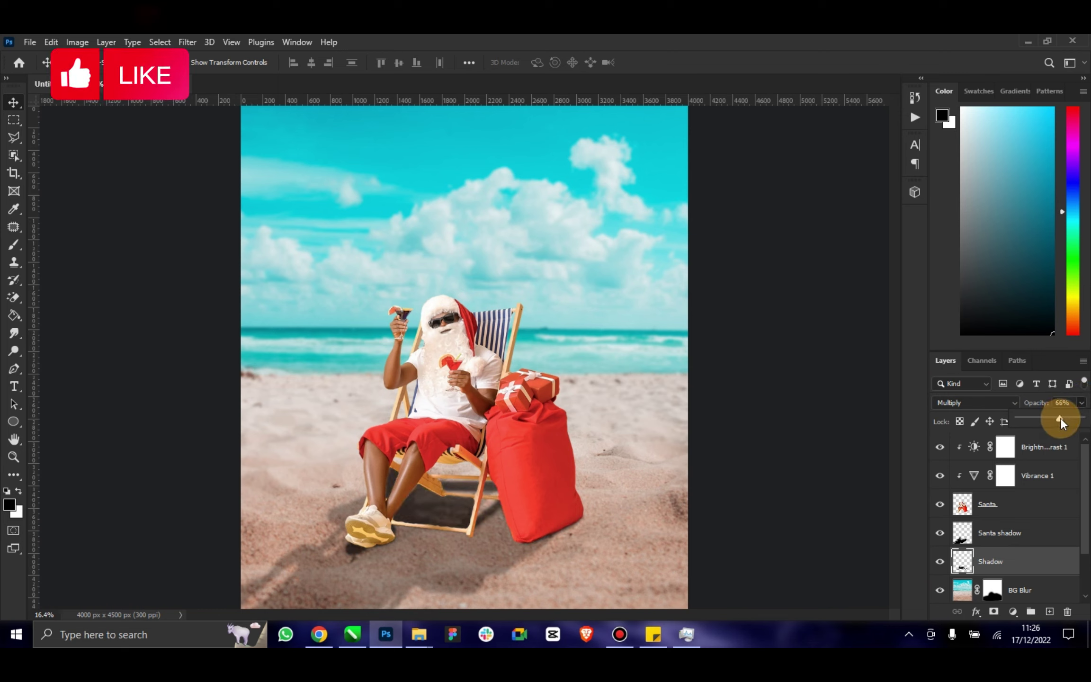
click(1030, 532)
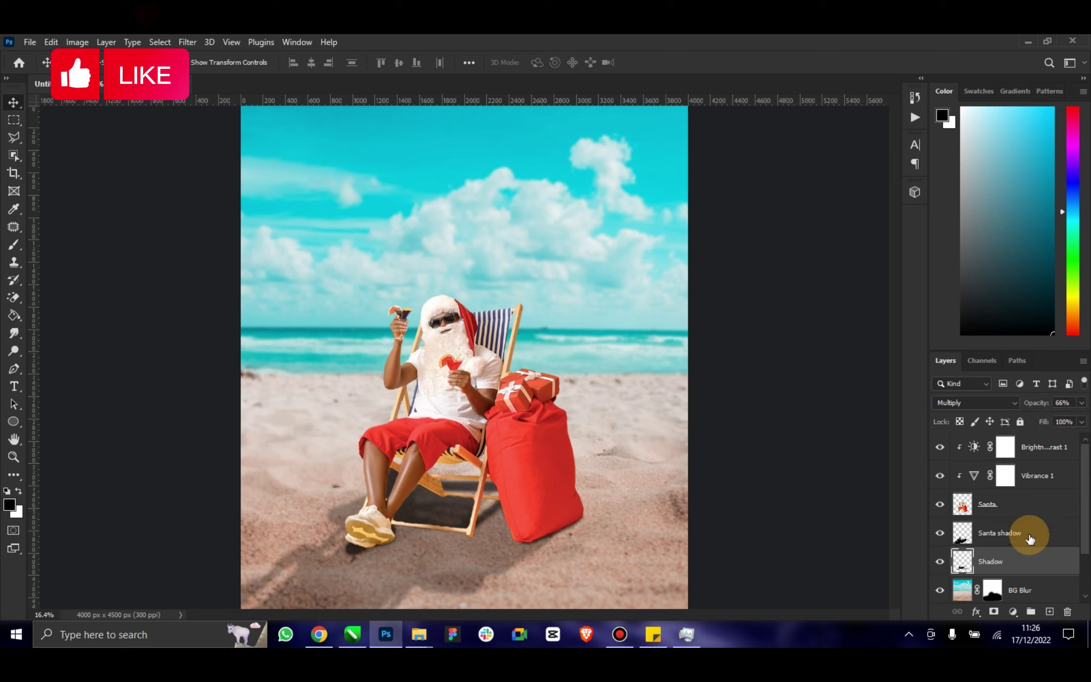
click(1082, 422)
mouse_move(1084, 436)
mouse_down()
mouse_move(1068, 436)
mouse_move(1076, 421)
mouse_move(1057, 417)
mouse_up()
click(1082, 403)
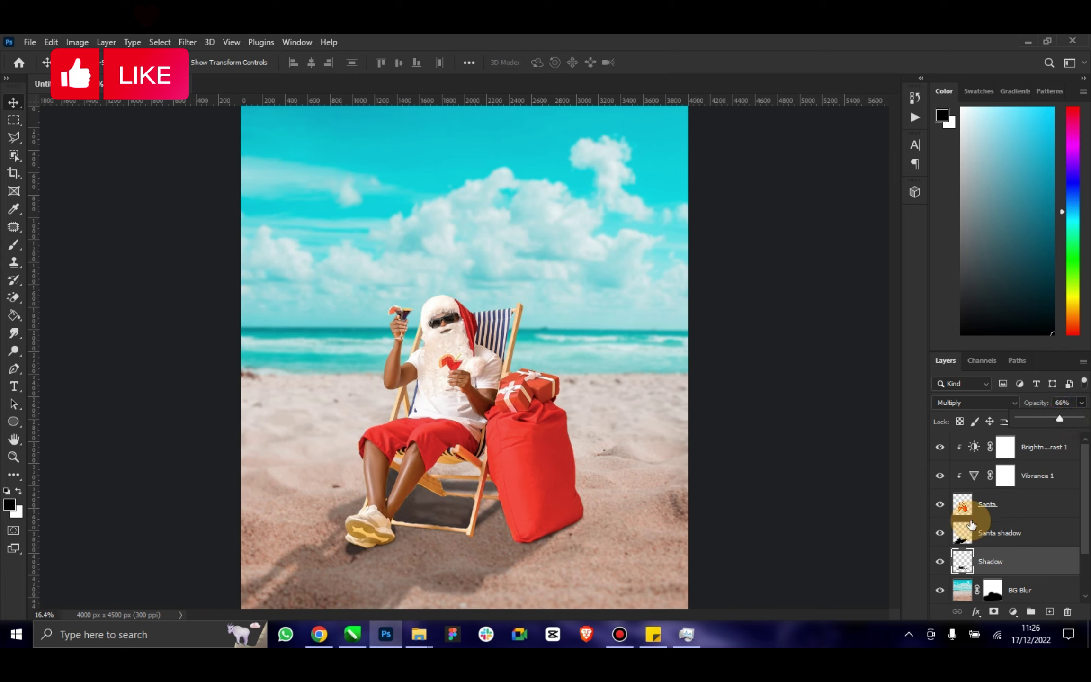
Add a new layer named Shadow above Santa, clipped to the Santa layer.
click(988, 505)
click(1050, 612)
alt+click(1014, 520)
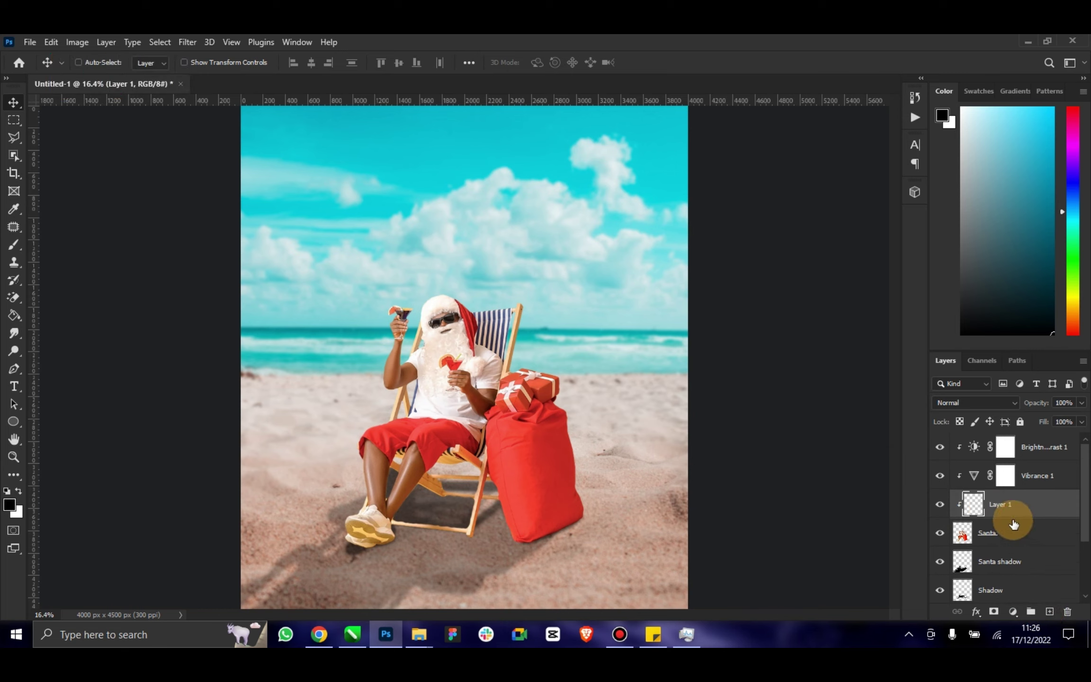
text(Shadow)
key(Return)
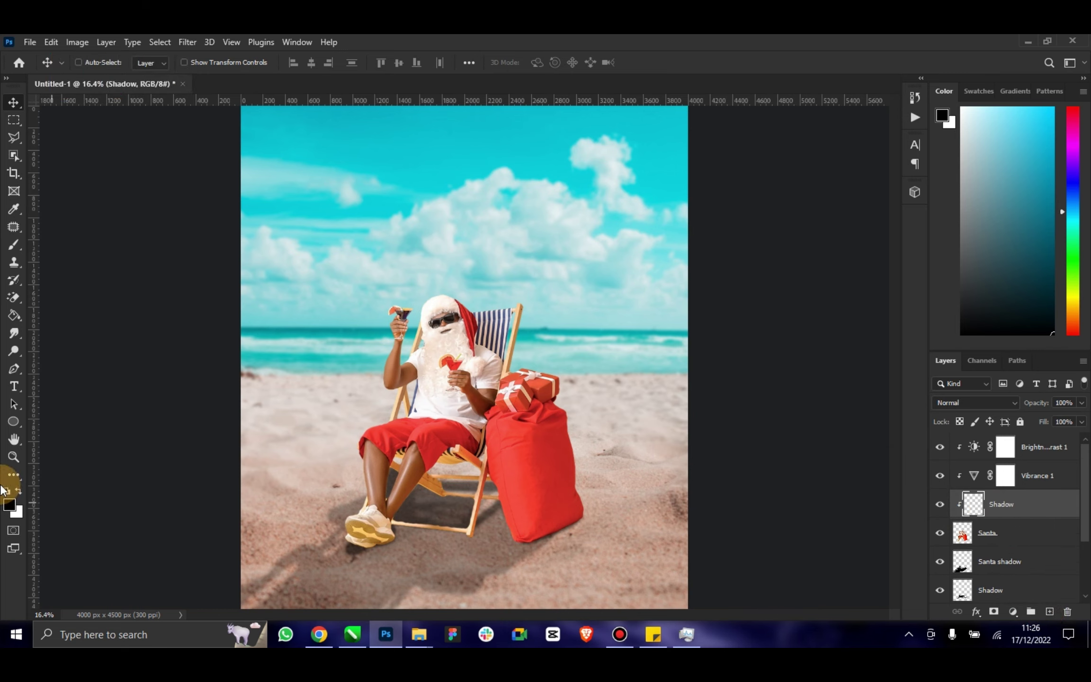
Zoom into the feet and paint black shadows by the heel, bottom bar, rail and between legs.
click(13, 457)
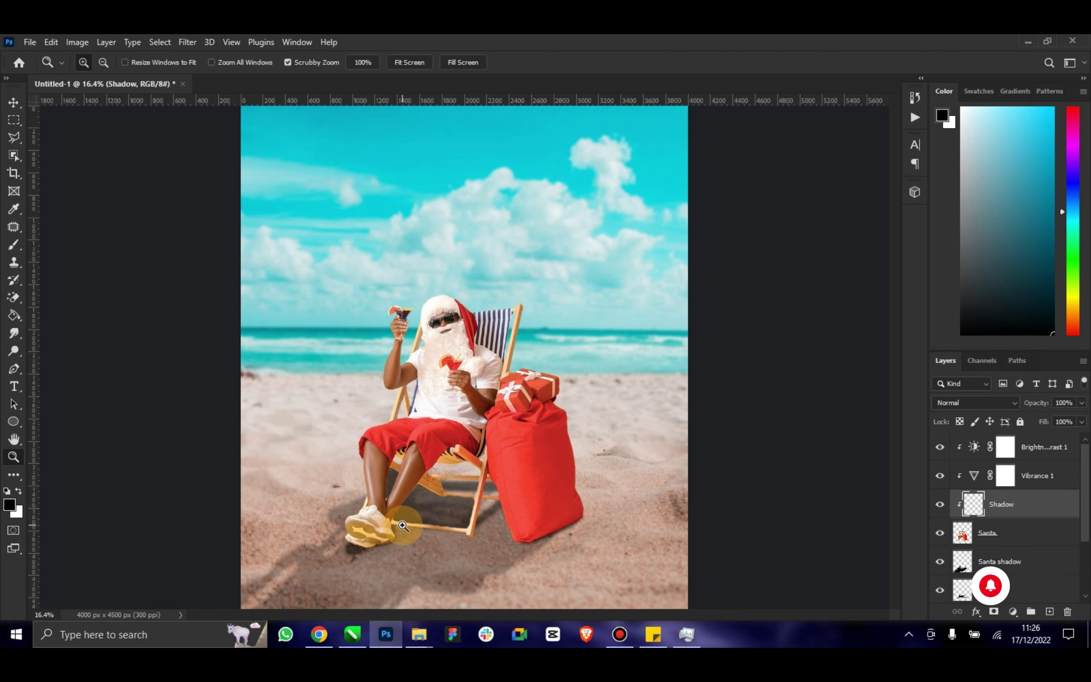
drag(409, 520, 446, 505)
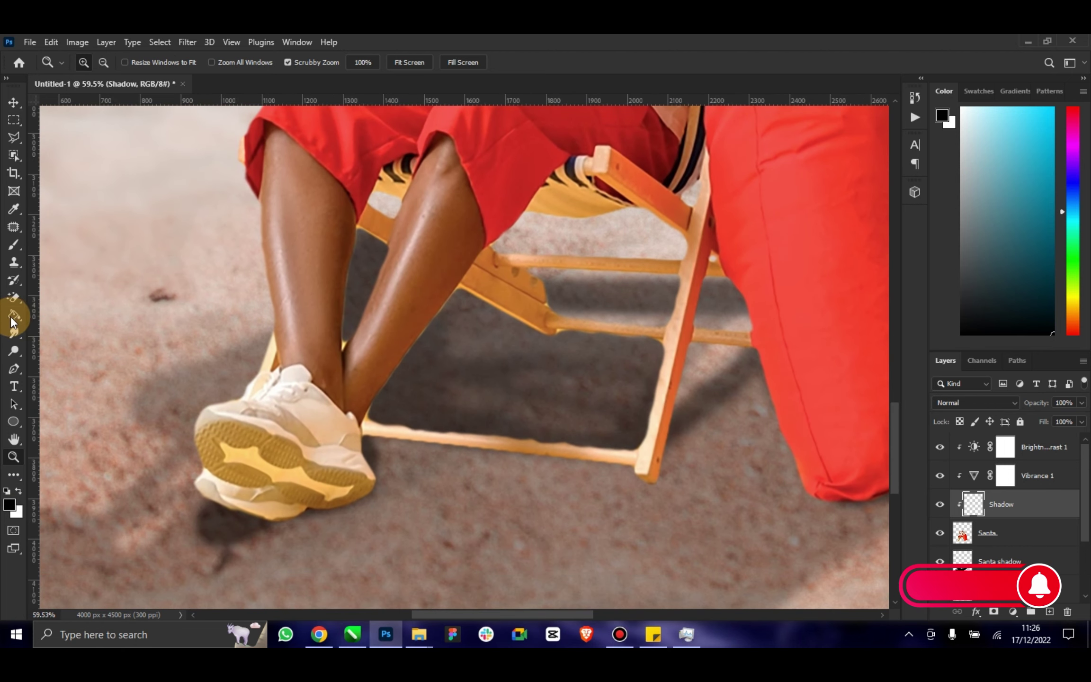
click(14, 246)
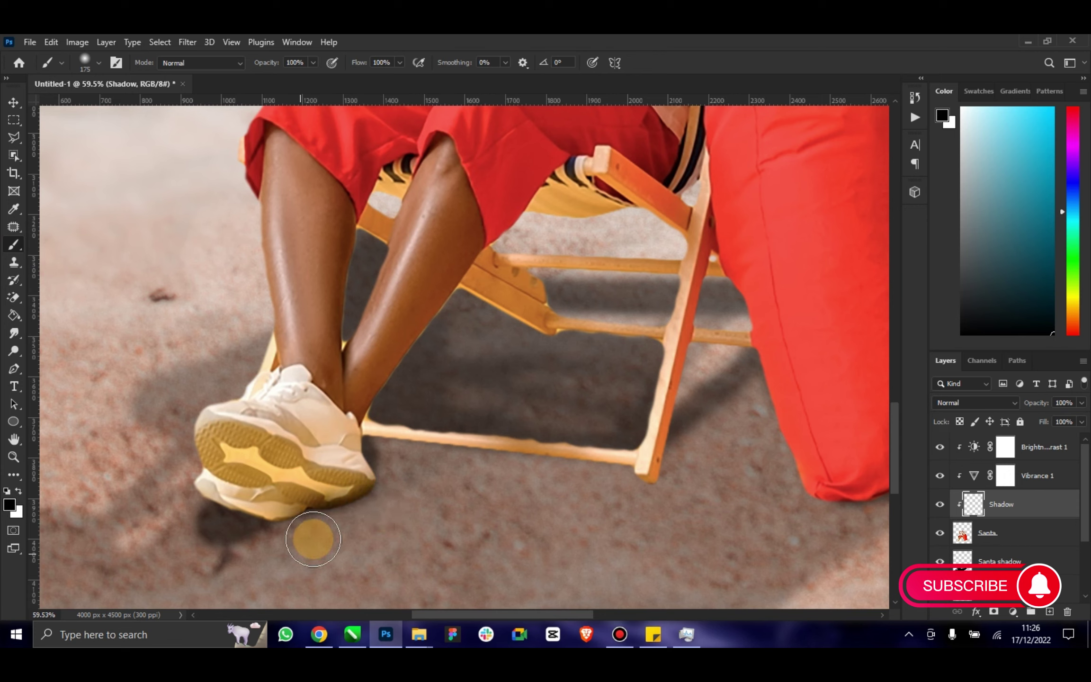
mouse_move(391, 509)
mouse_down()
mouse_move(402, 438)
mouse_move(405, 456)
mouse_up()
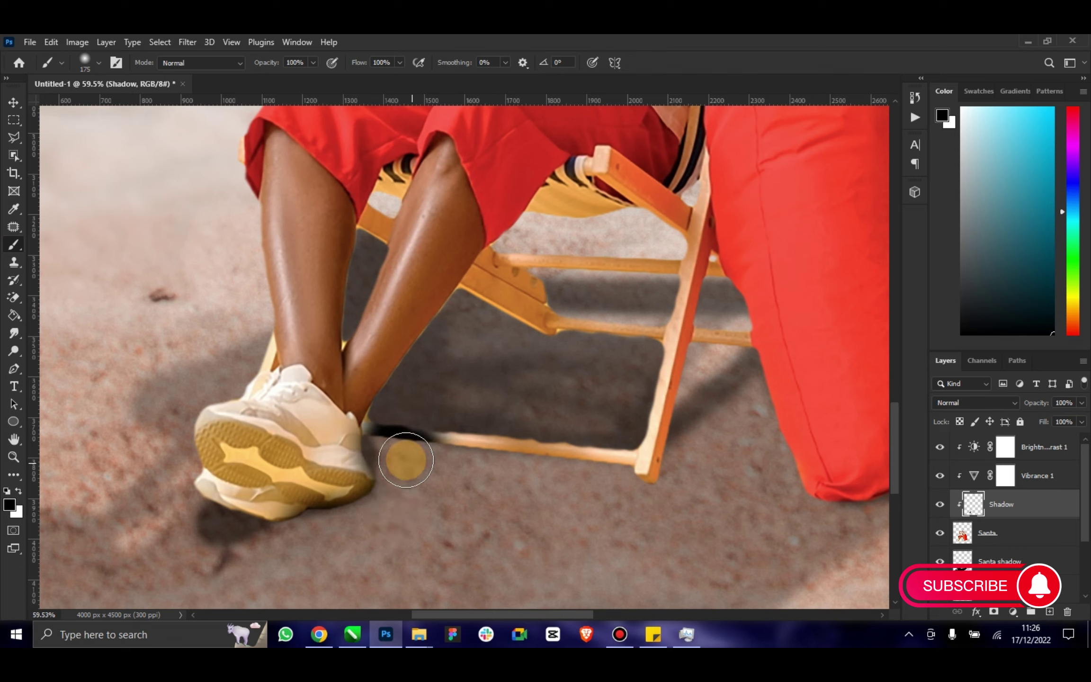
mouse_move(404, 456)
mouse_down()
mouse_move(614, 485)
mouse_move(708, 374)
mouse_move(730, 365)
mouse_move(708, 365)
mouse_up()
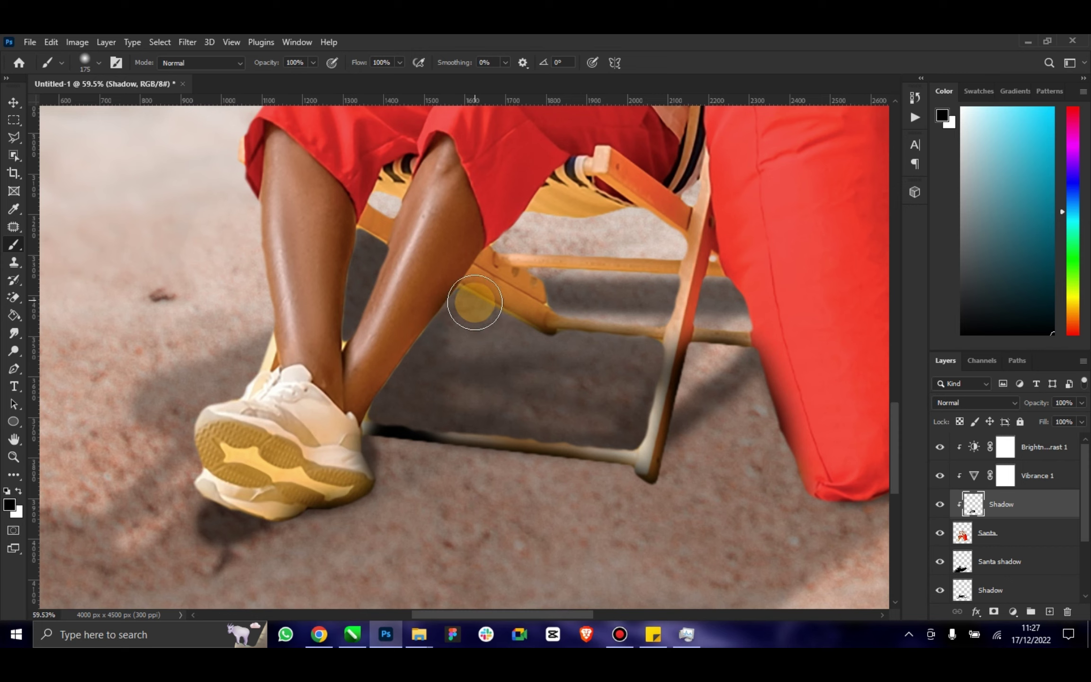
drag(470, 301, 493, 291)
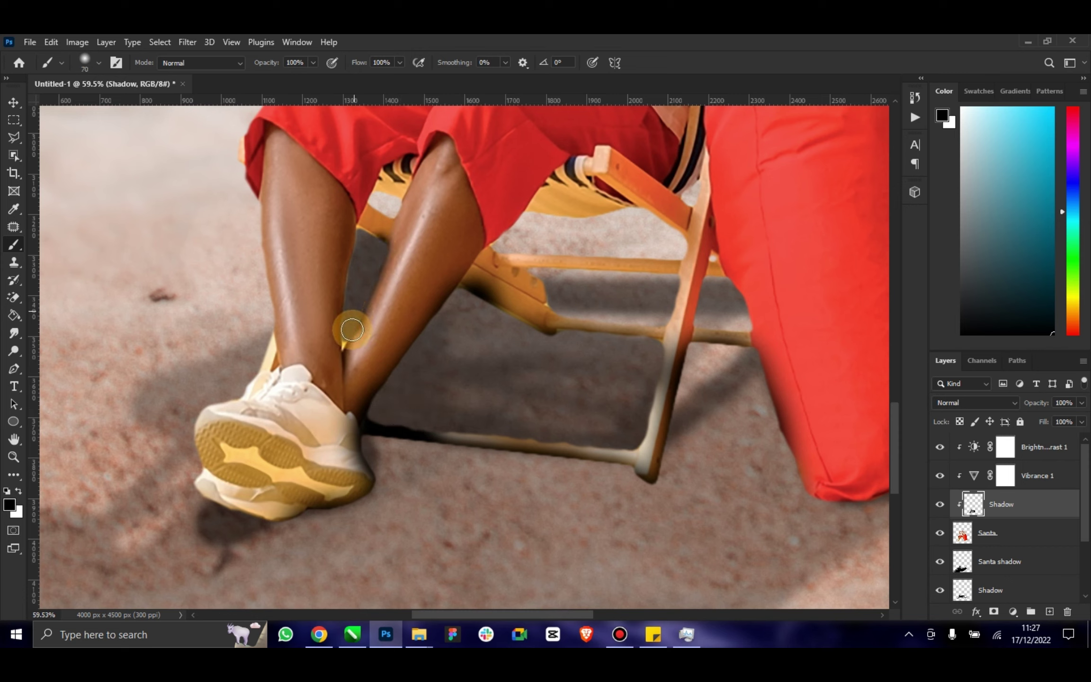
drag(344, 344, 358, 262)
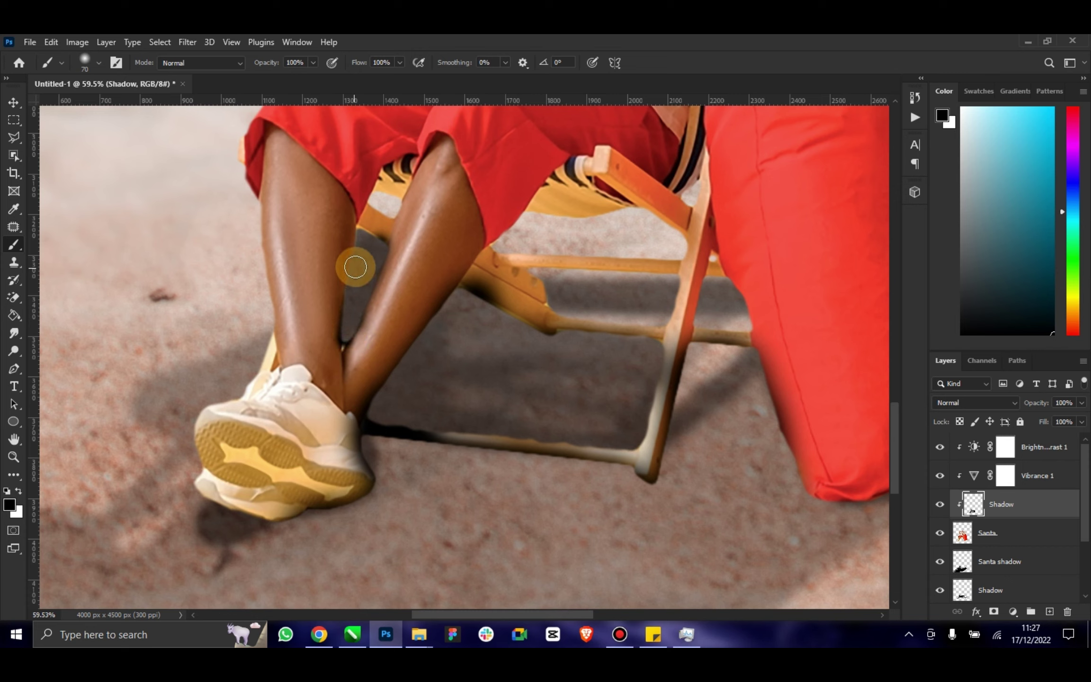
mouse_move(356, 275)
mouse_down()
mouse_move(360, 240)
mouse_move(347, 340)
mouse_move(343, 326)
mouse_up()
mouse_move(441, 279)
mouse_down()
mouse_move(369, 297)
mouse_move(368, 243)
mouse_move(477, 336)
mouse_move(466, 313)
mouse_move(541, 349)
mouse_move(499, 311)
mouse_move(523, 346)
mouse_move(552, 288)
mouse_move(611, 316)
mouse_move(744, 340)
mouse_move(710, 342)
mouse_move(760, 353)
mouse_move(758, 367)
mouse_up()
Undo two stray strokes, then shade the chair crossbars and the seat fabric's lower edge.
key(ctrl+z)
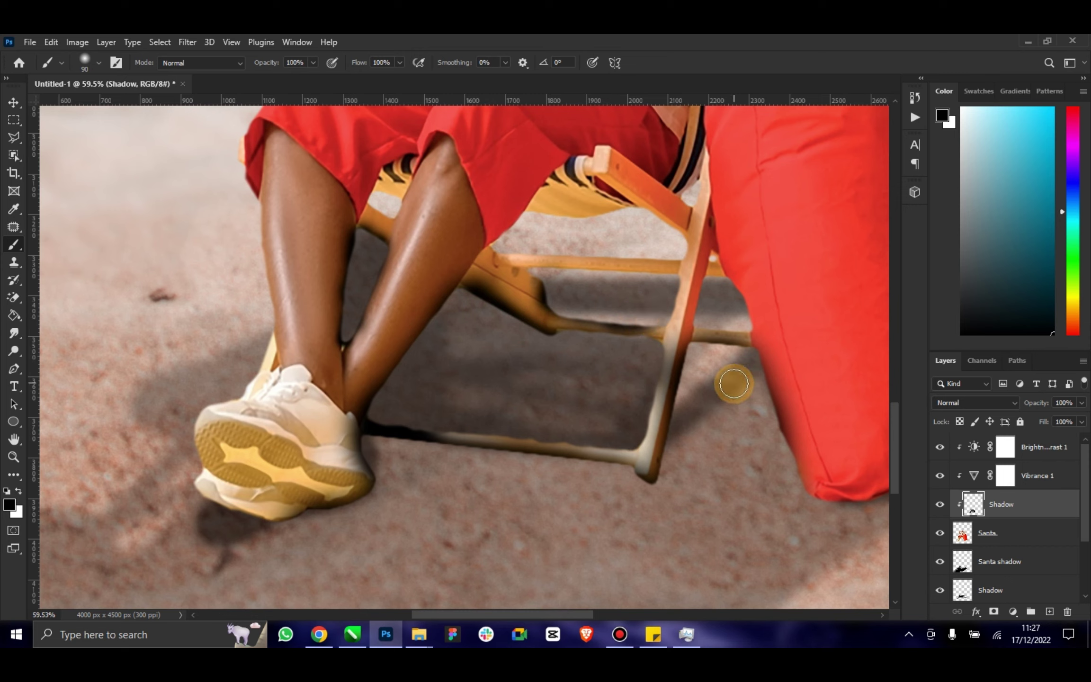
key(ctrl+z)
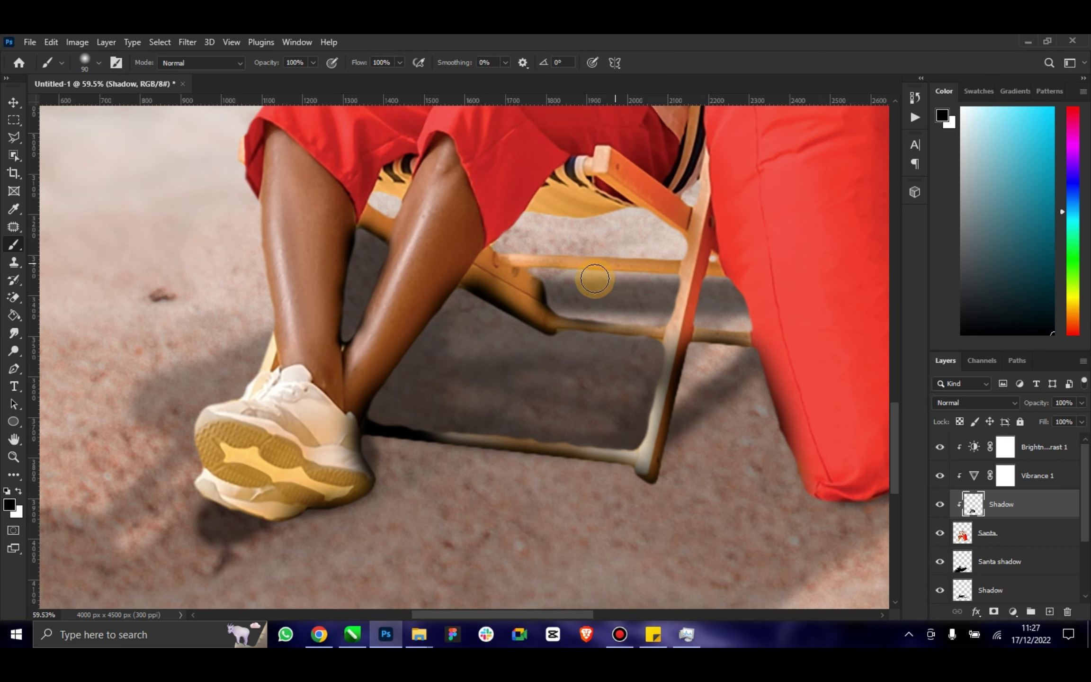
drag(538, 277, 687, 280)
mouse_move(643, 336)
mouse_down()
mouse_move(670, 287)
mouse_move(643, 365)
mouse_up()
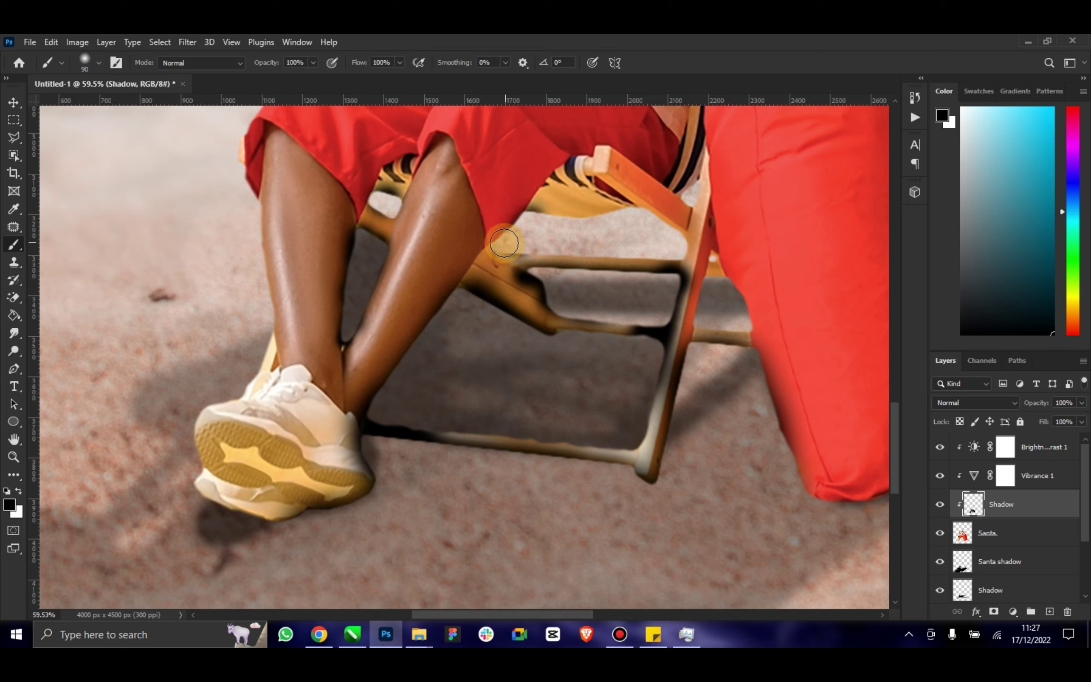
mouse_move(530, 229)
mouse_down()
mouse_move(635, 224)
mouse_move(592, 236)
mouse_up()
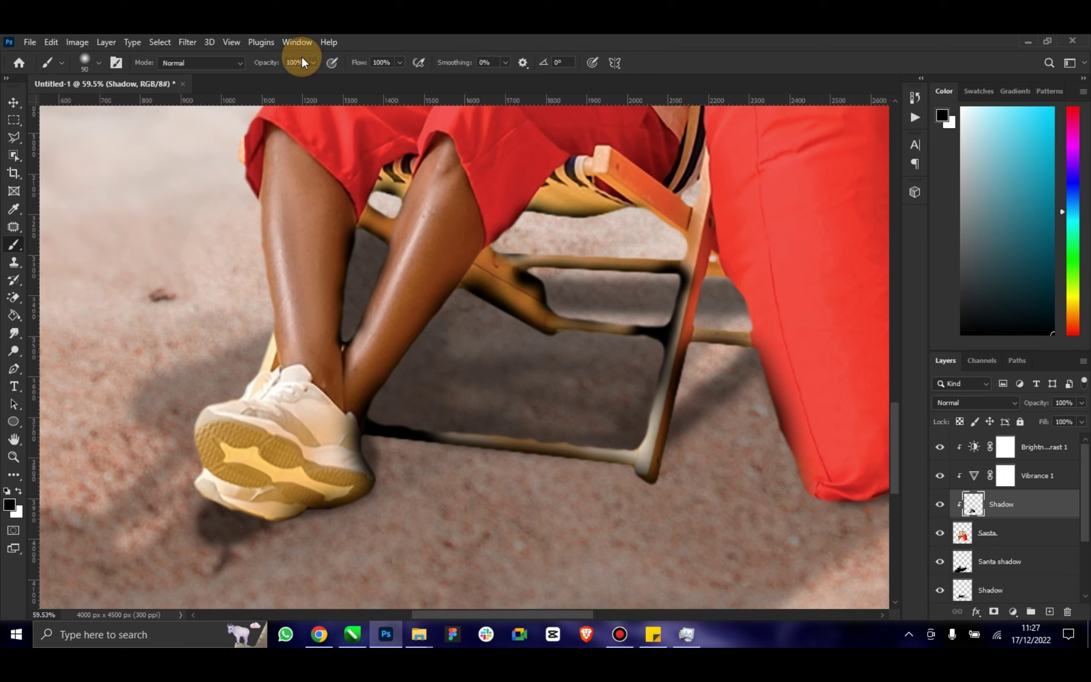
At 43% brush opacity, shade the seat underside, chair rails, front leg, shoe sole and heel.
click(594, 199)
drag(562, 190, 672, 254)
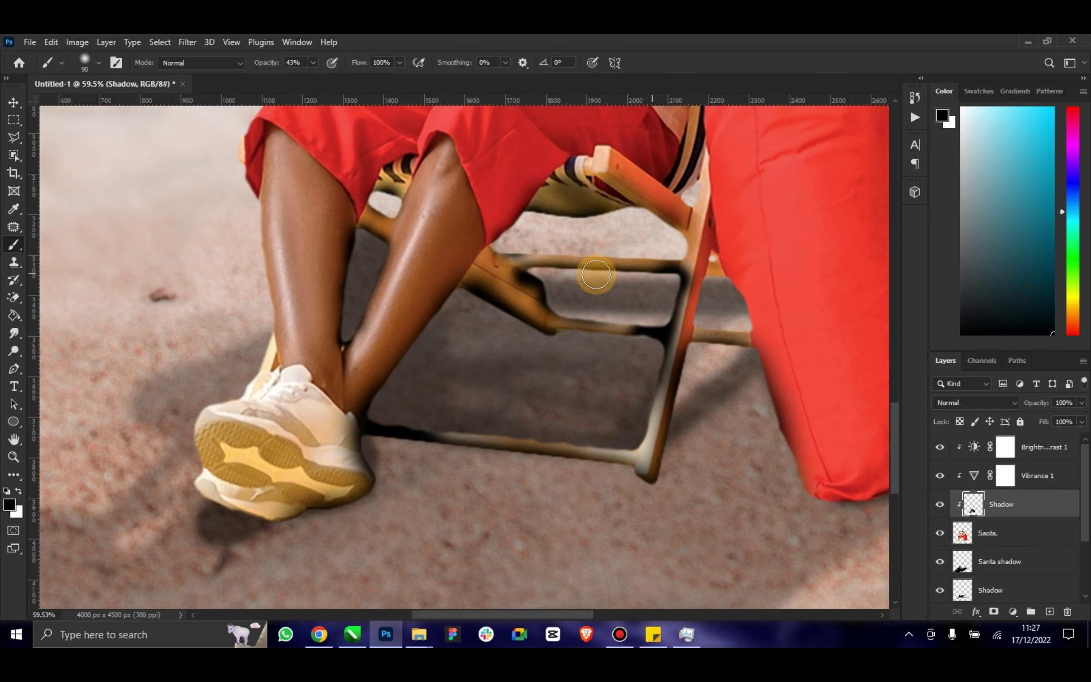
drag(478, 278, 516, 275)
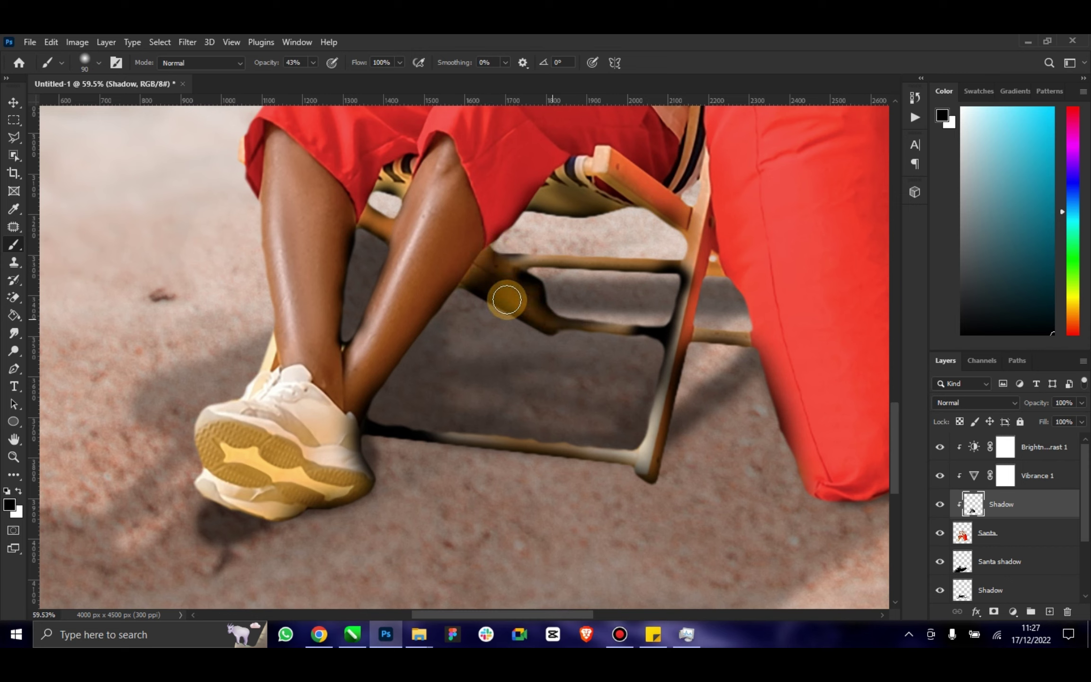
drag(402, 235, 365, 246)
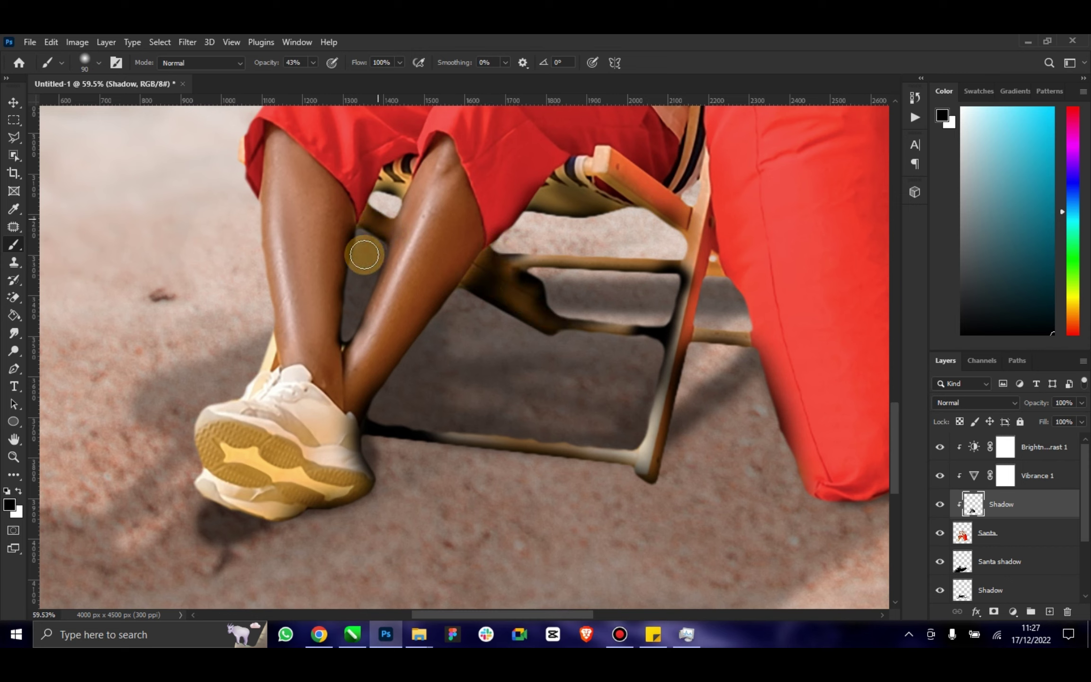
mouse_move(691, 230)
mouse_down()
mouse_move(652, 438)
mouse_move(559, 452)
mouse_move(392, 410)
mouse_up()
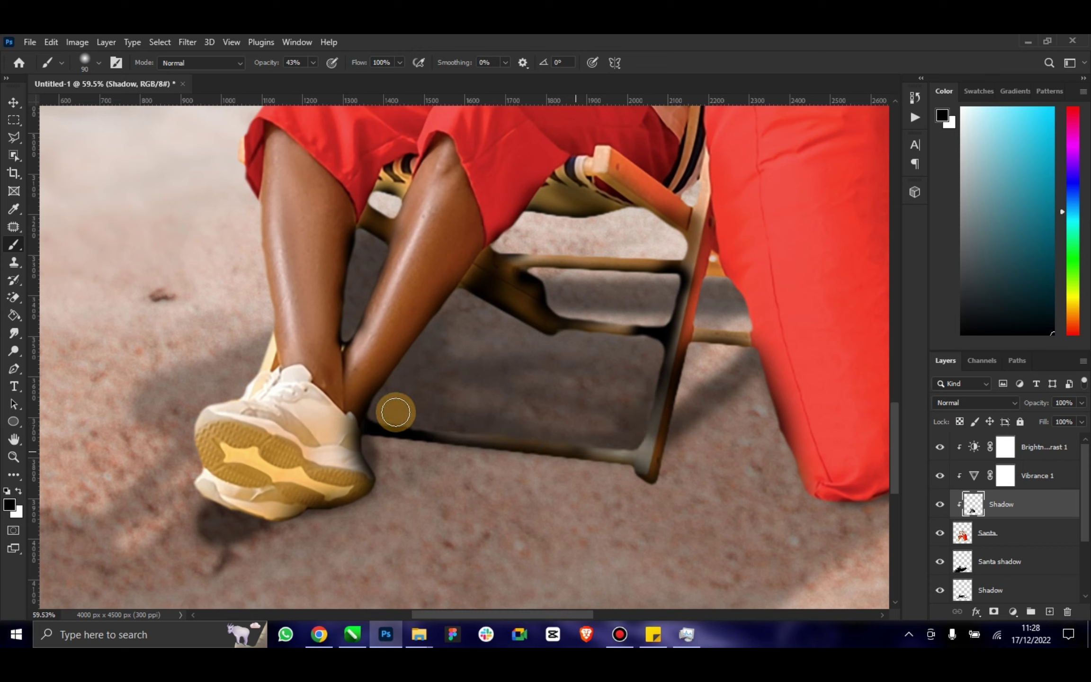
mouse_move(351, 490)
mouse_down()
mouse_move(317, 506)
mouse_move(268, 497)
mouse_move(339, 495)
mouse_move(228, 458)
mouse_move(334, 497)
mouse_move(273, 453)
mouse_move(383, 487)
mouse_move(284, 452)
mouse_move(244, 448)
mouse_move(412, 509)
mouse_up()
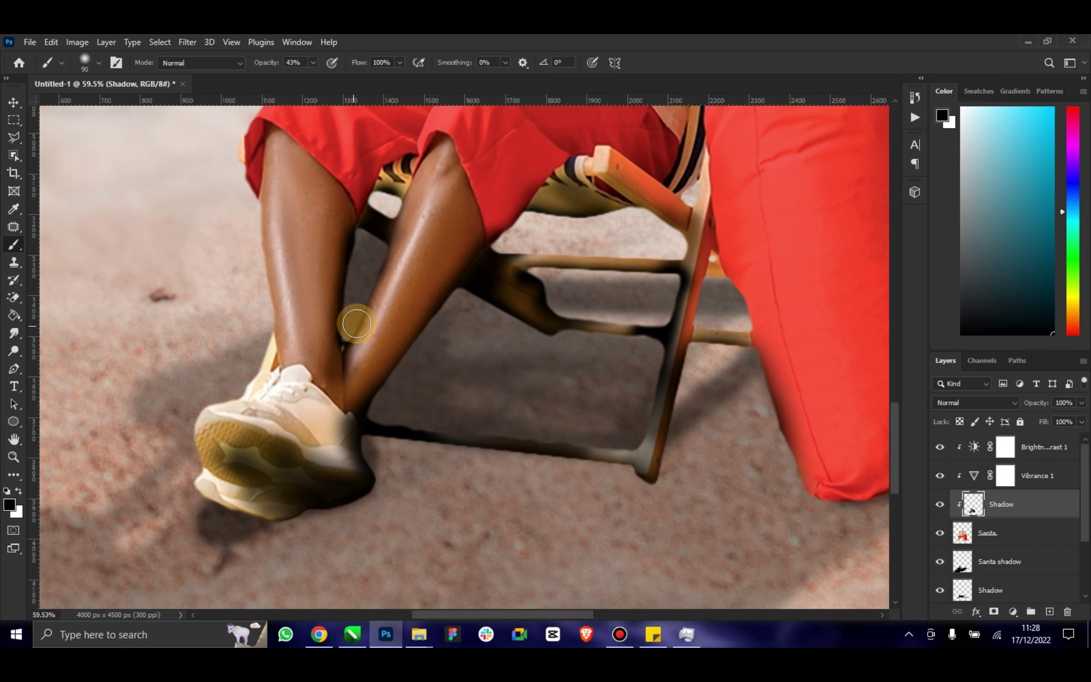
drag(250, 345, 286, 374)
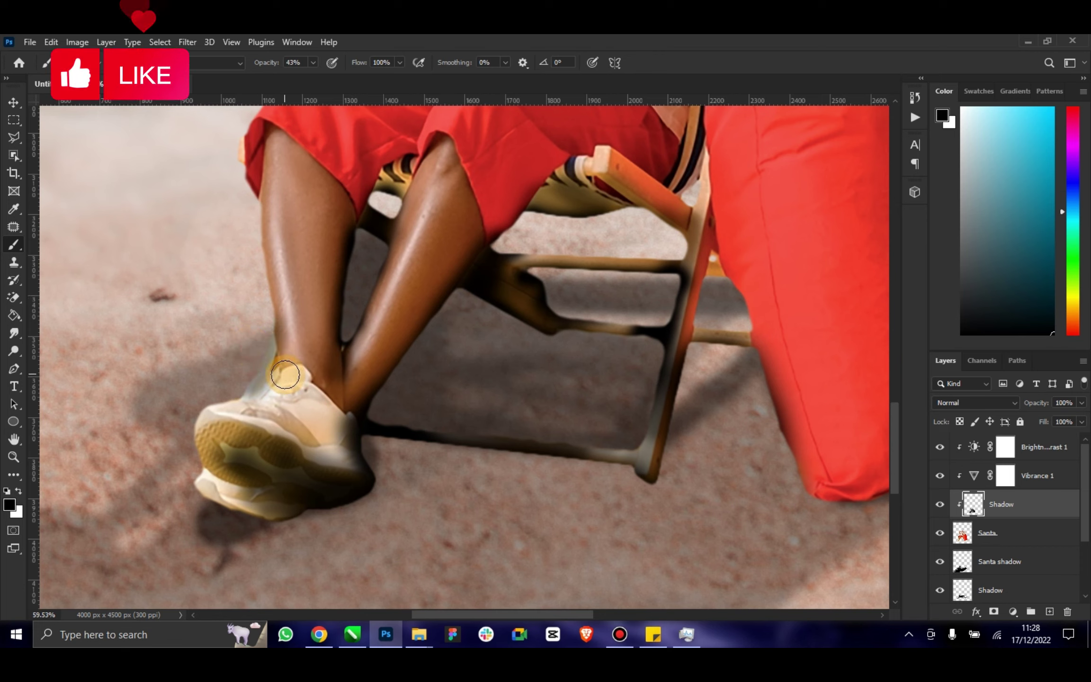
Undo the stroke beside the ankle and fit the whole image on screen.
key(z)
key(ctrl+z)
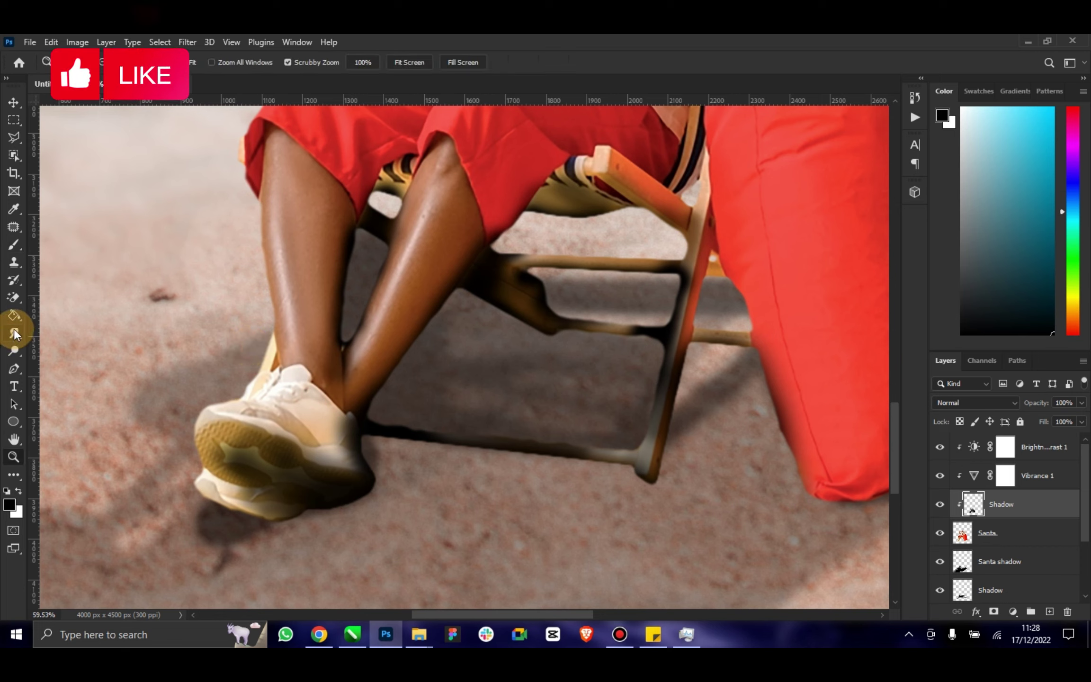
click(14, 440)
double_click(14, 440)
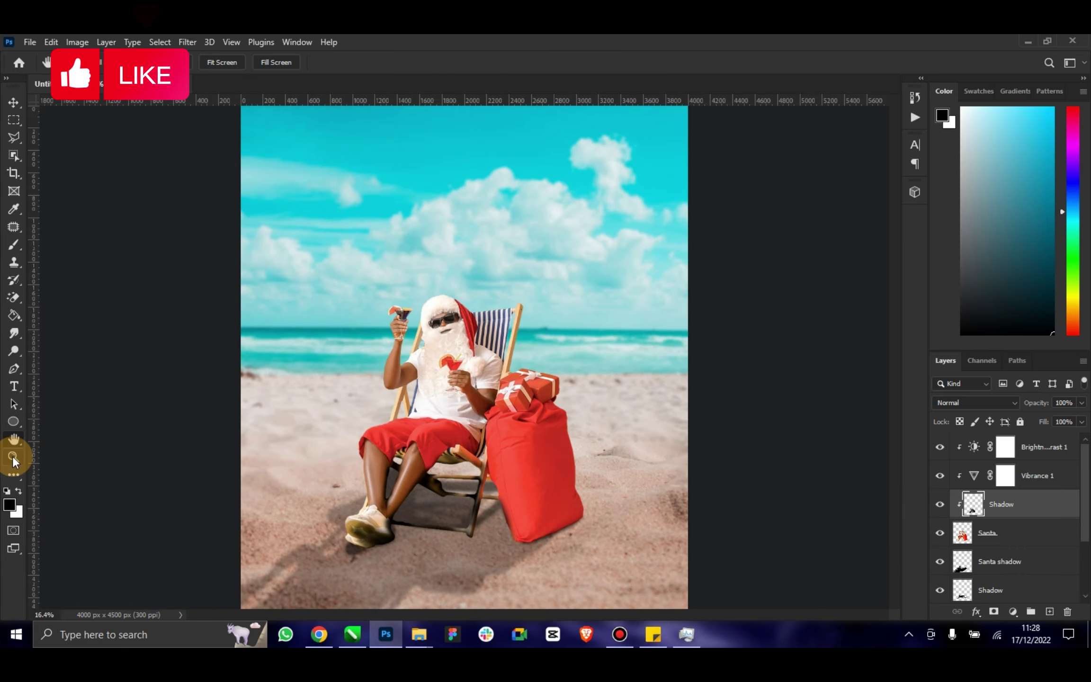
click(13, 458)
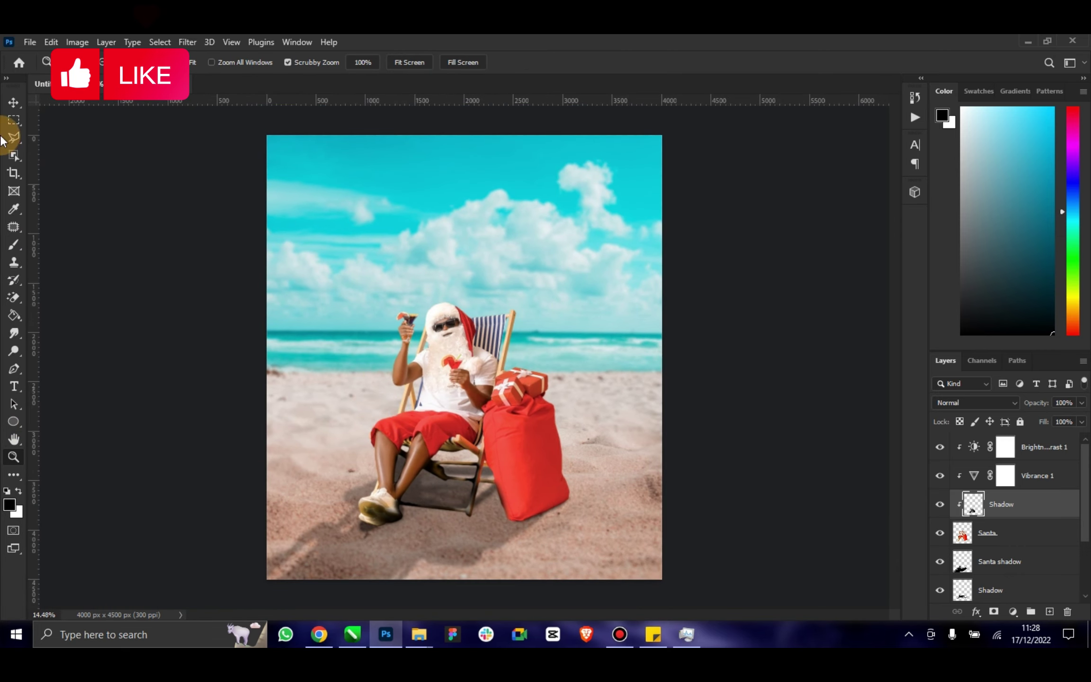
Set the Shadow layer to Multiply with 75% opacity and 83% fill.
click(20, 101)
click(987, 402)
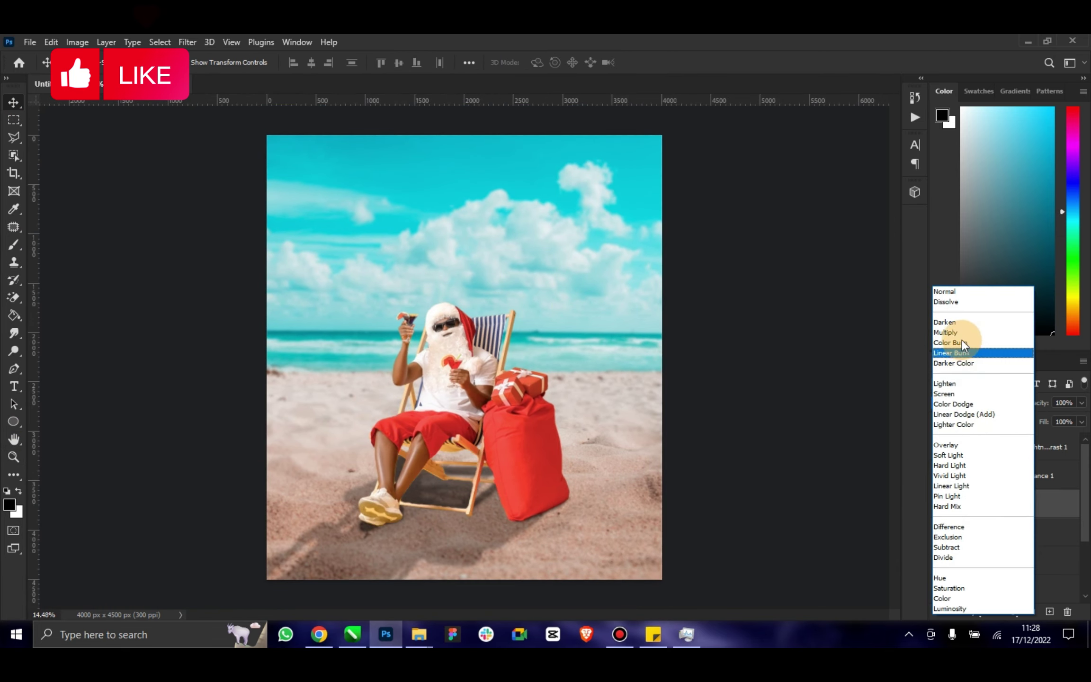
click(961, 340)
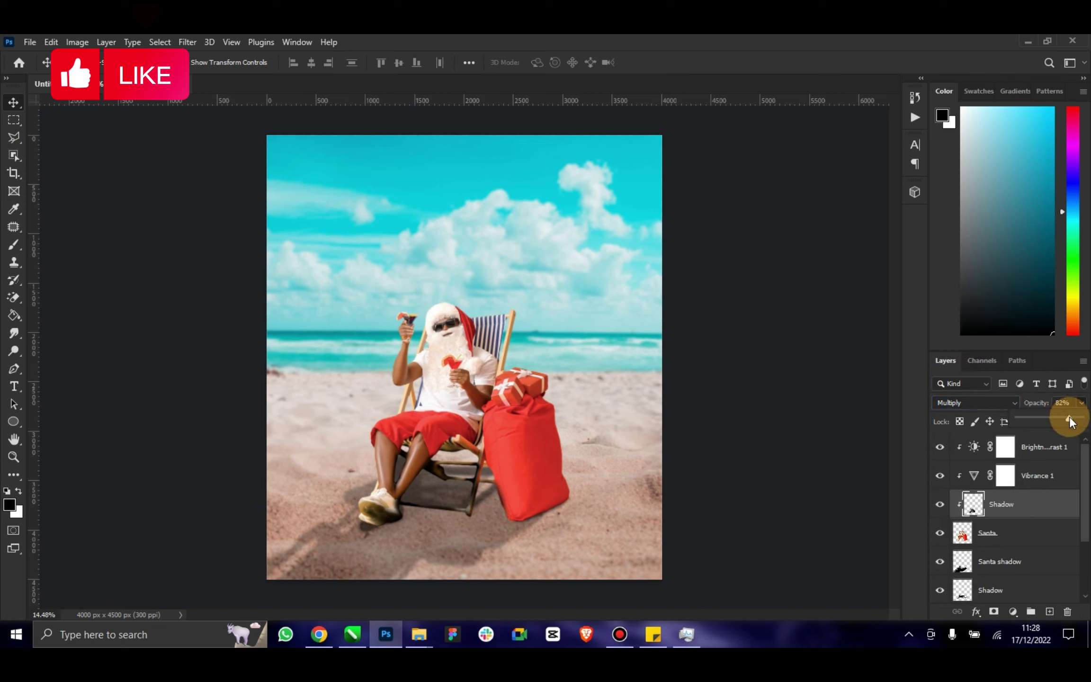
mouse_move(1070, 418)
mouse_down()
mouse_move(1043, 421)
mouse_move(1068, 436)
mouse_up()
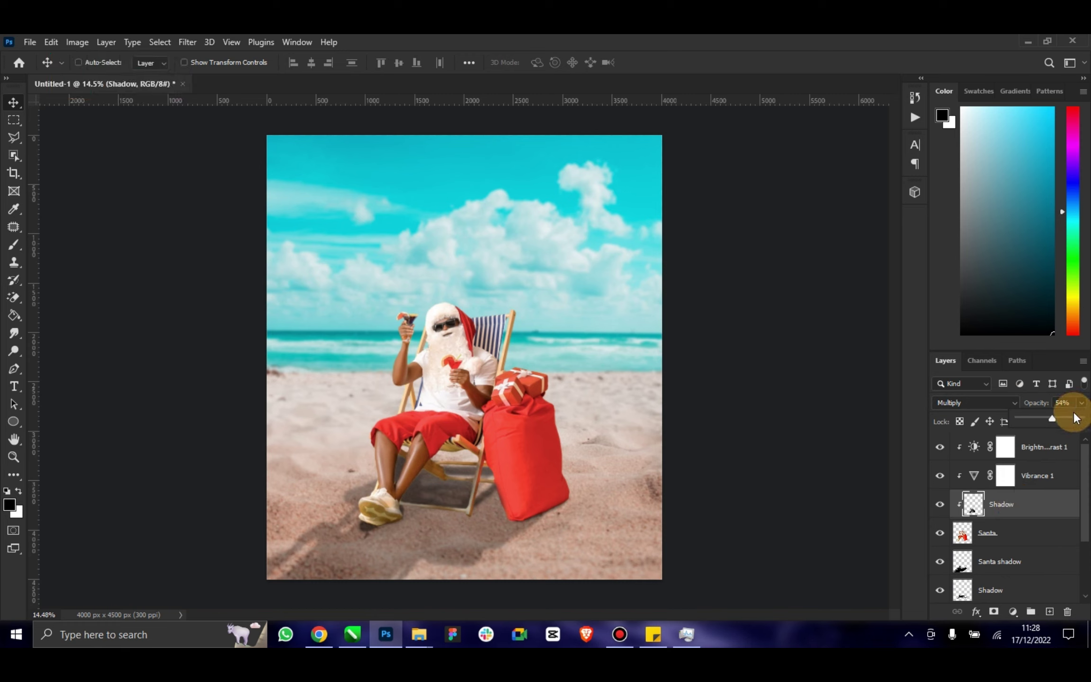
drag(1073, 418, 1069, 419)
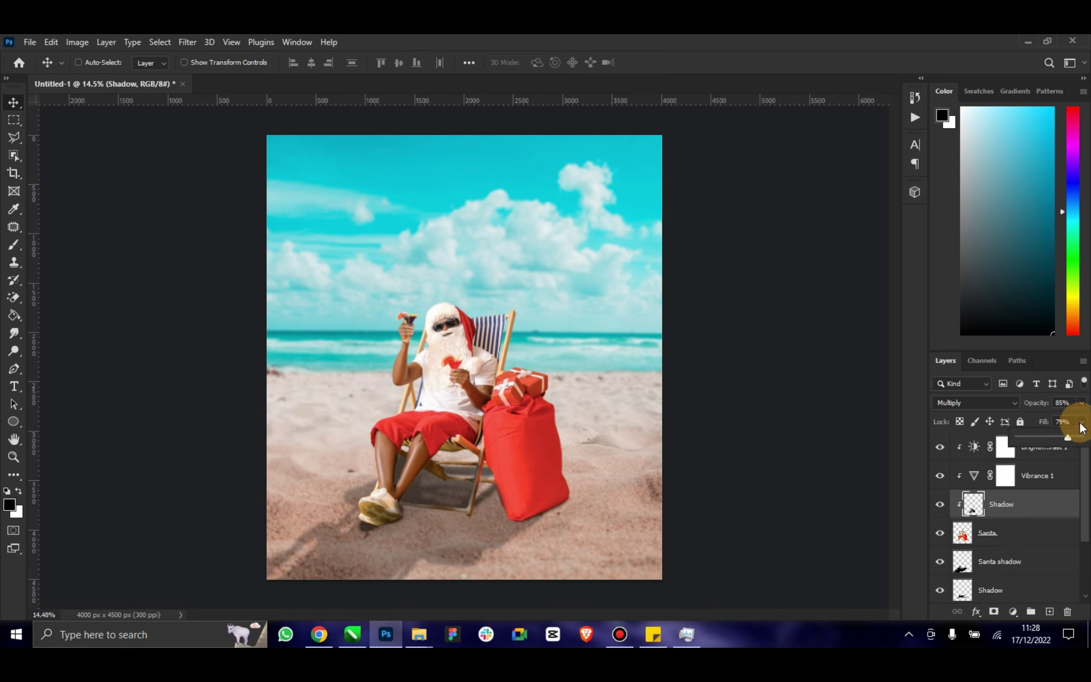
drag(1068, 436, 1063, 437)
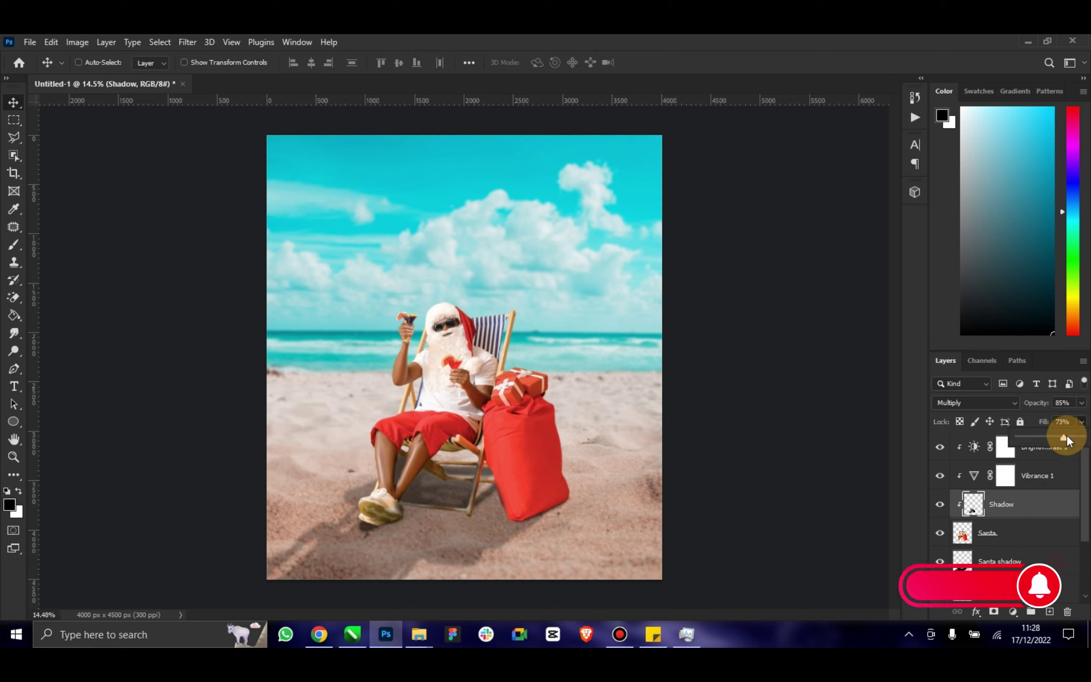
click(1081, 403)
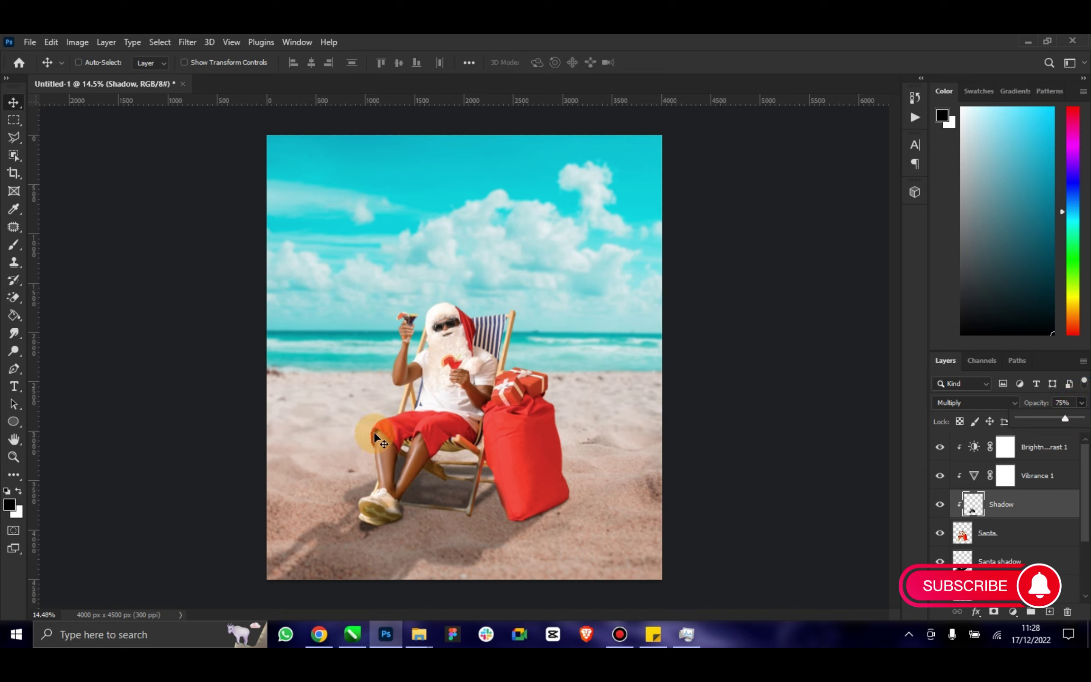
click(968, 524)
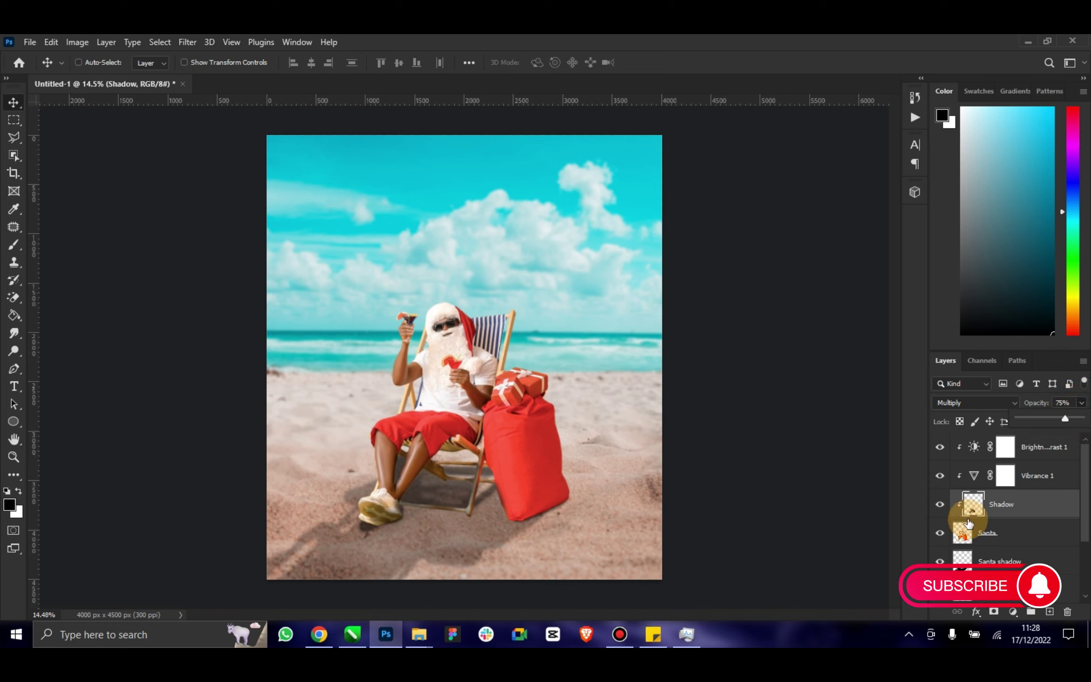
Soften the Shadow layer with a radius-9 Gaussian Blur and compare before and after.
click(200, 44)
click(397, 266)
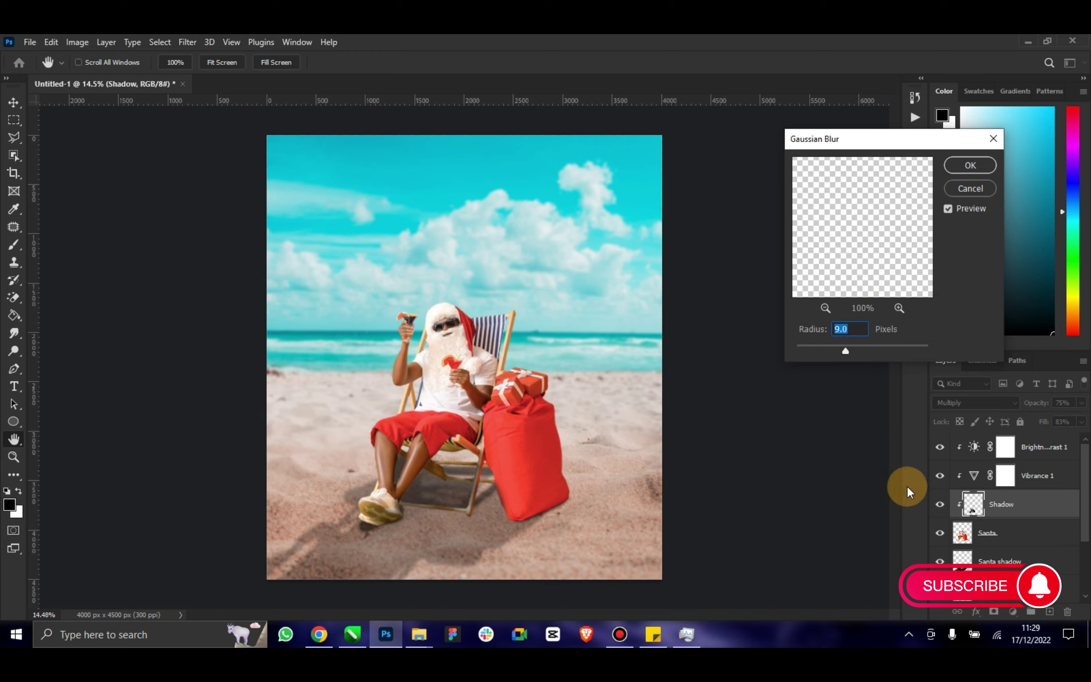
click(954, 163)
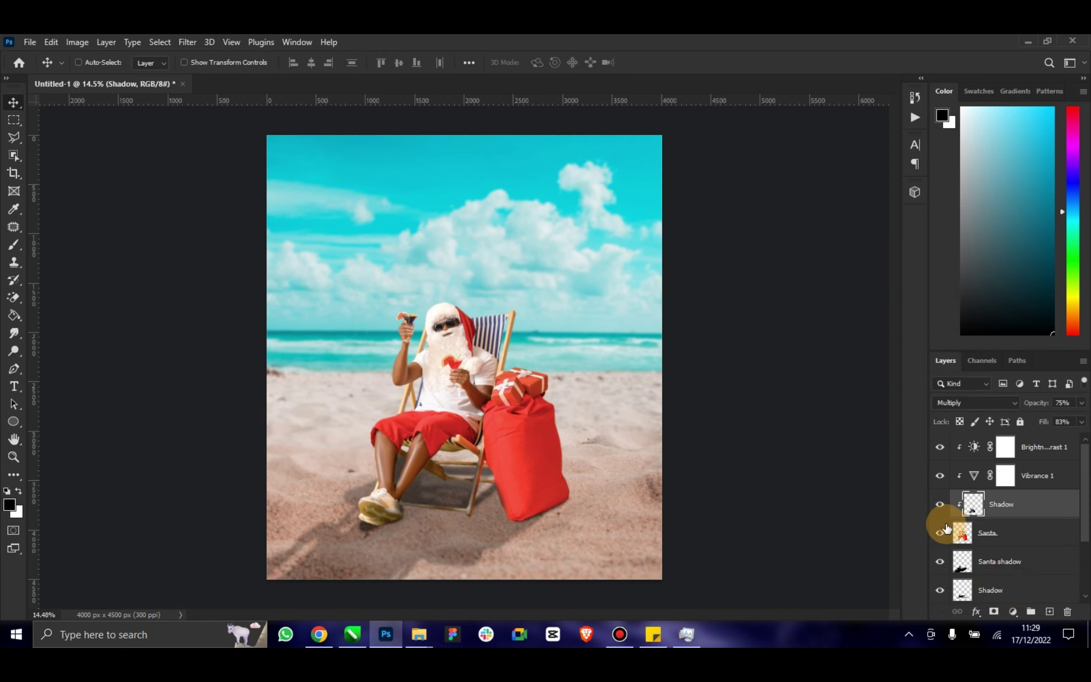
click(940, 505)
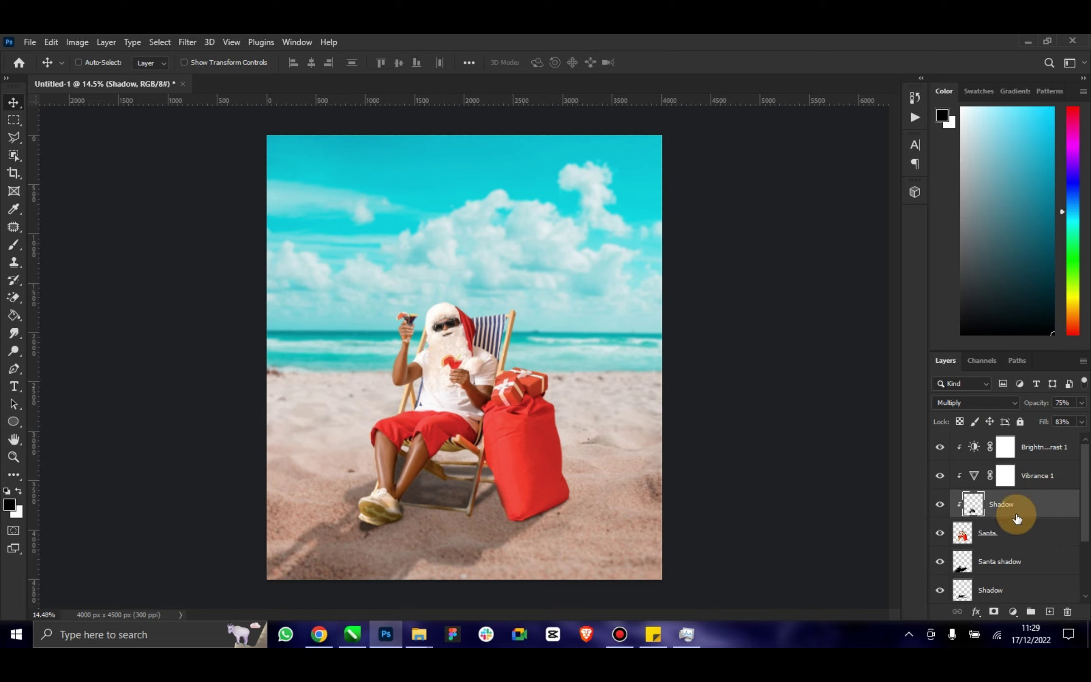
Set the Santa shadow layer's opacity to 84%.
click(1006, 561)
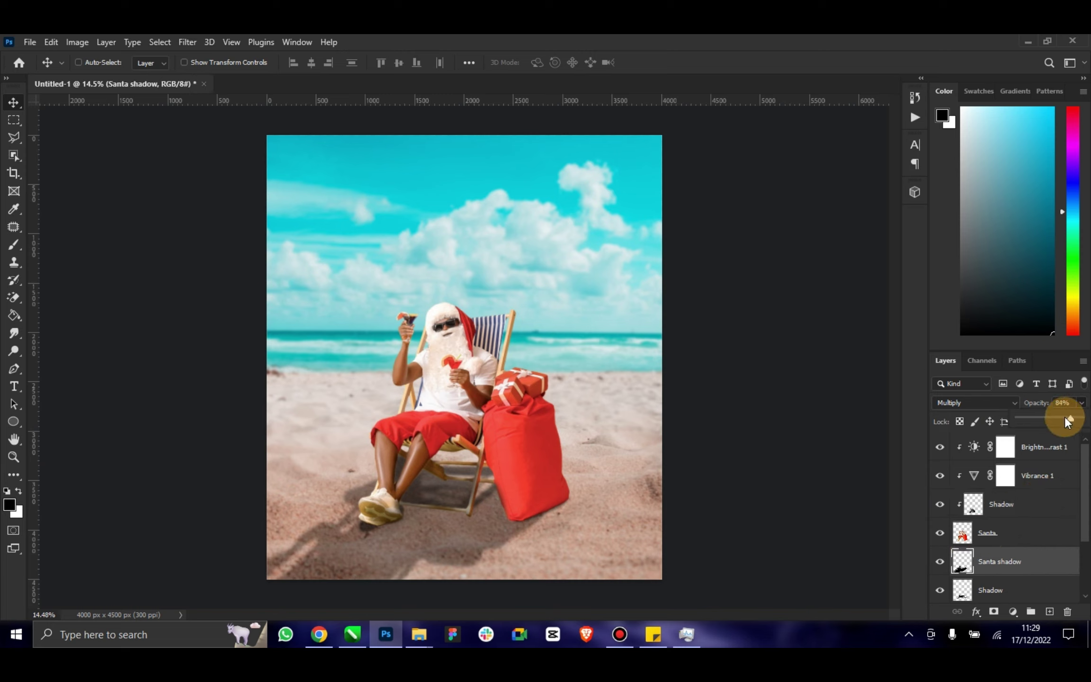
click(14, 456)
mouse_move(509, 344)
mouse_down()
mouse_move(487, 342)
mouse_move(497, 342)
mouse_up()
click(13, 103)
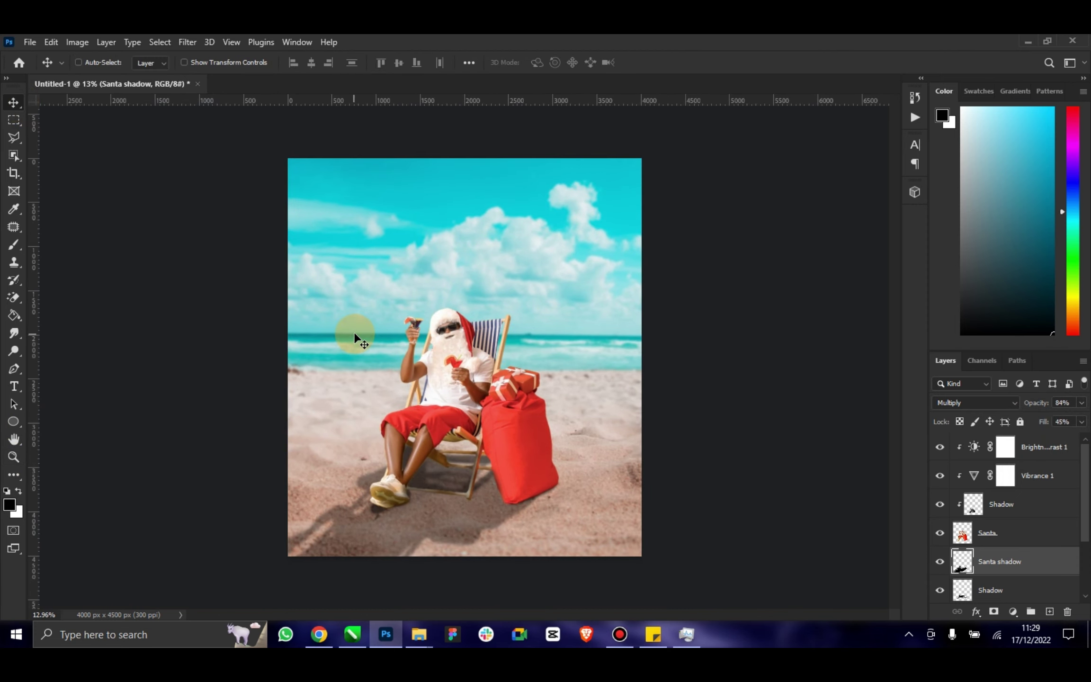
Save the composite as 'Santa Chilling.psd' in Desktop > Elzenitho Hub > My PSD.
key(ctrl+s)
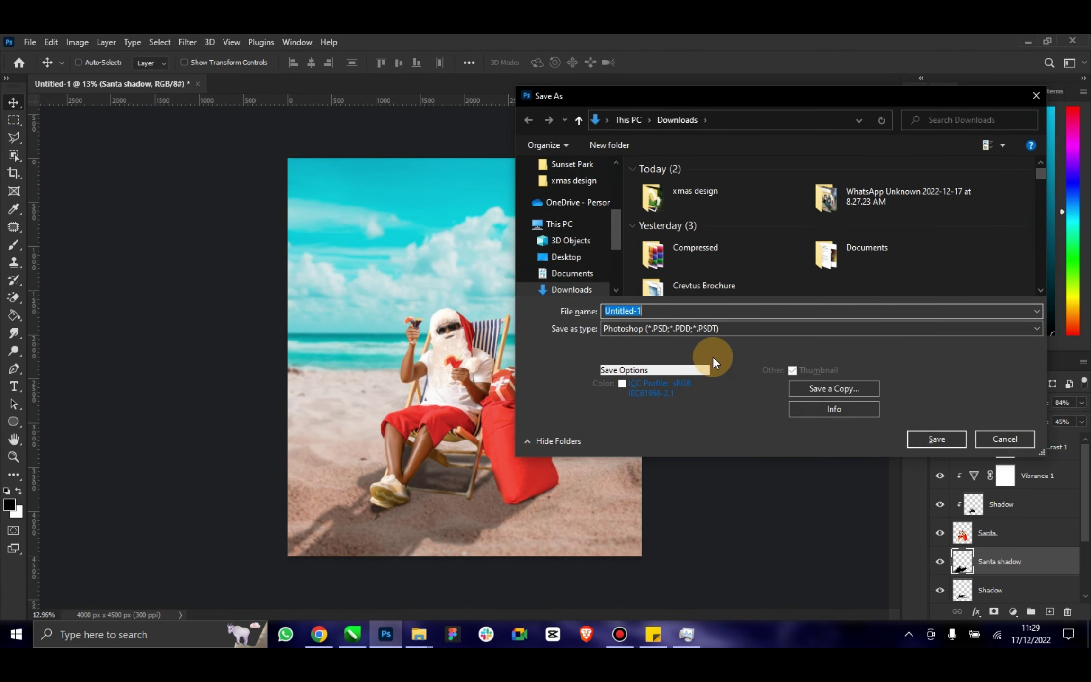
click(565, 256)
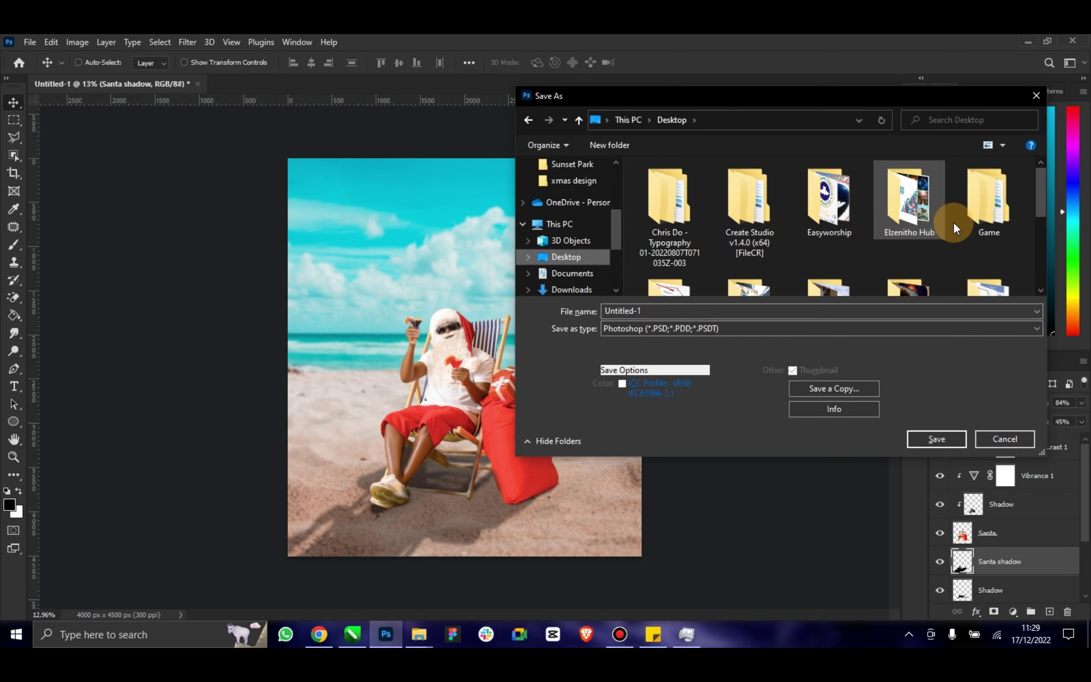
click(918, 222)
double_click(919, 221)
scroll(1017, 273, down, 2)
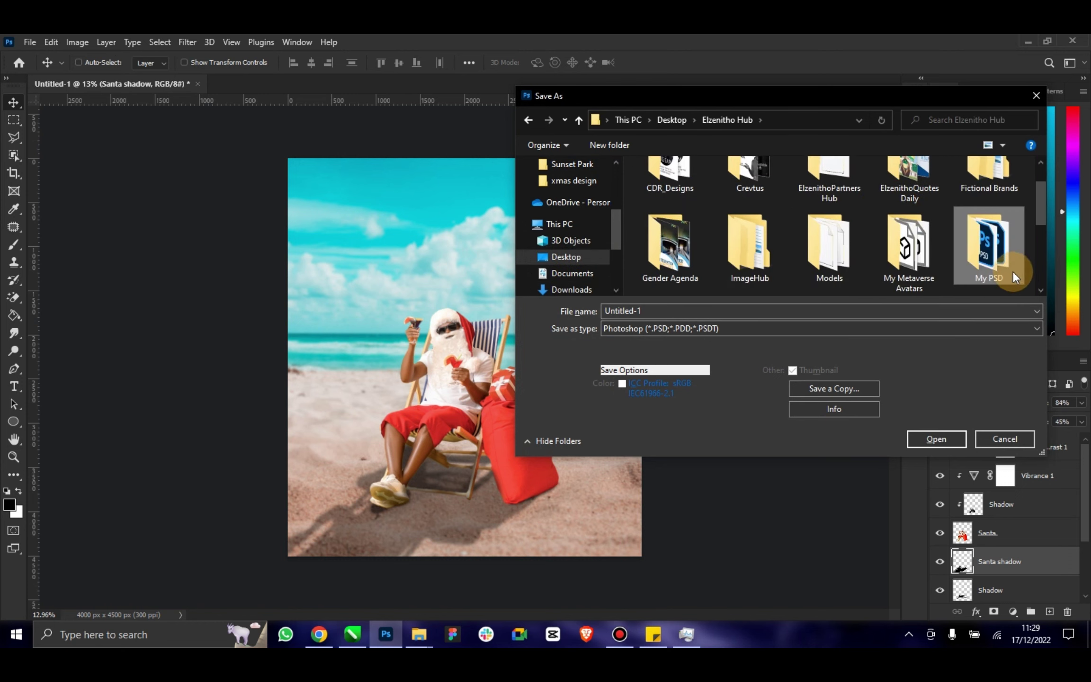
double_click(1013, 271)
click(699, 311)
text(S)
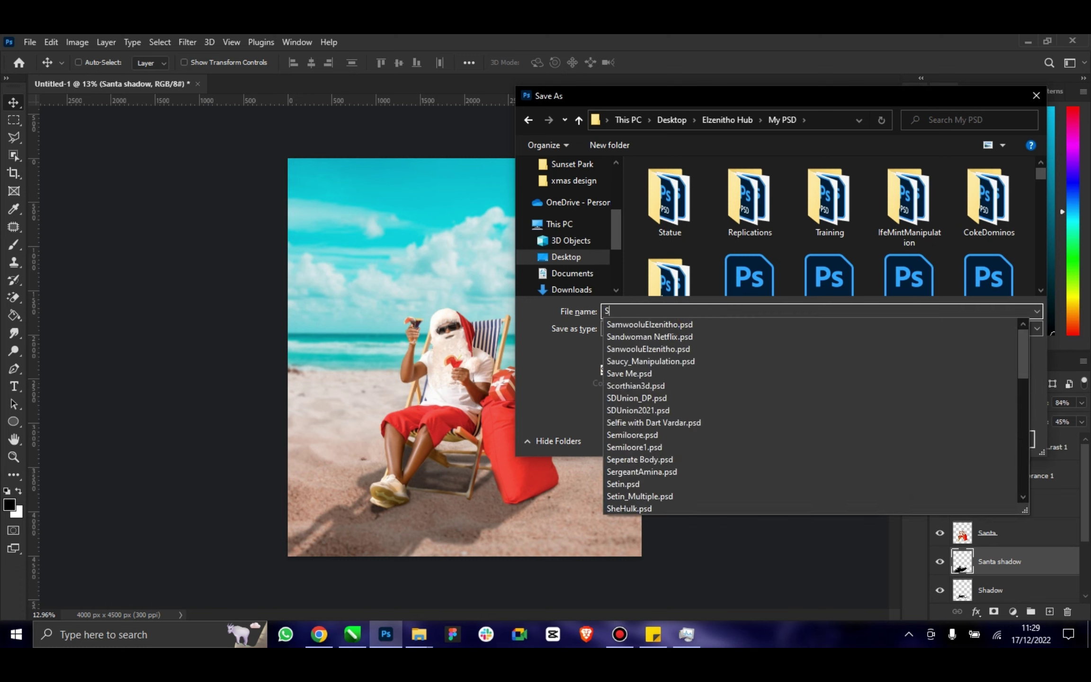
text(ant)
key(BackSpace)
text(ta Chill)
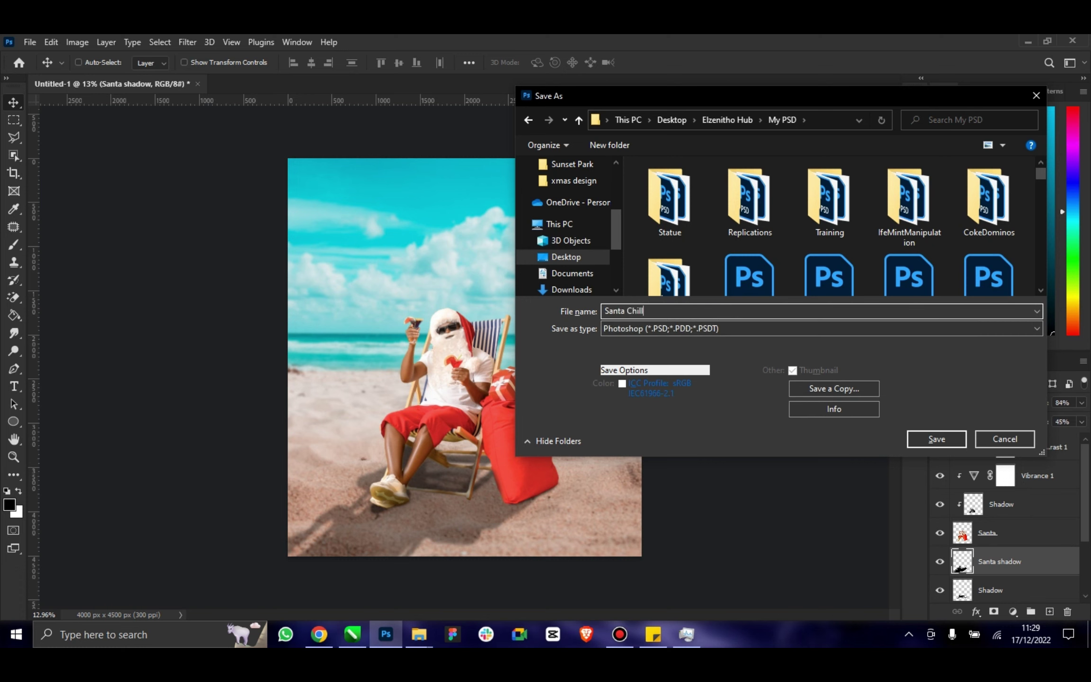
text(ng)
key(Return)
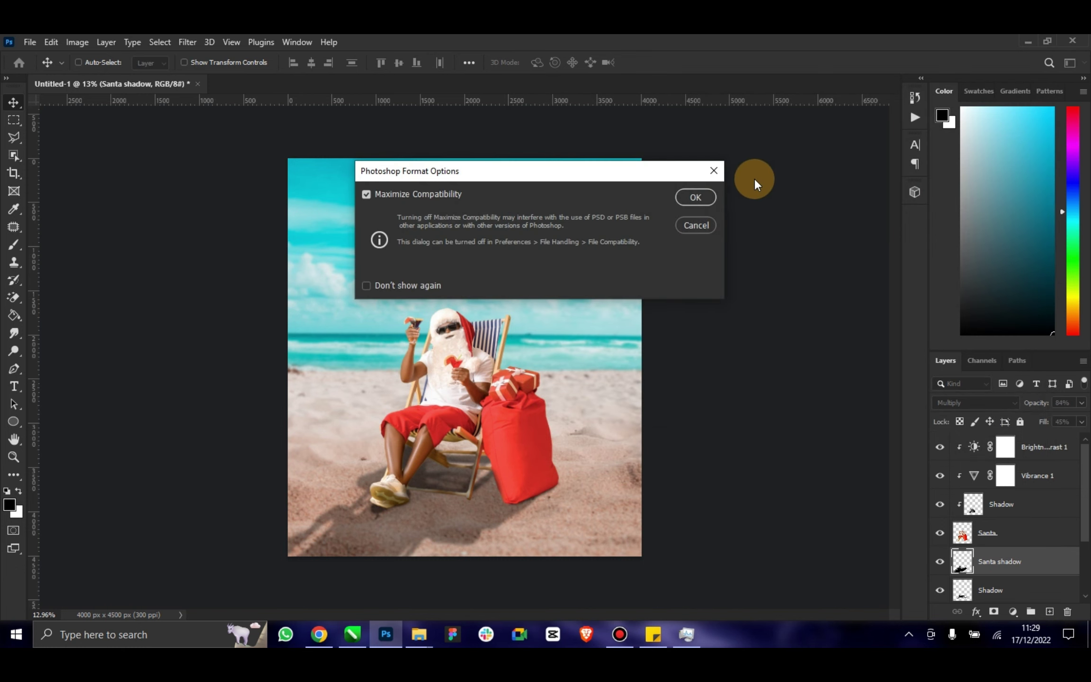
click(684, 198)
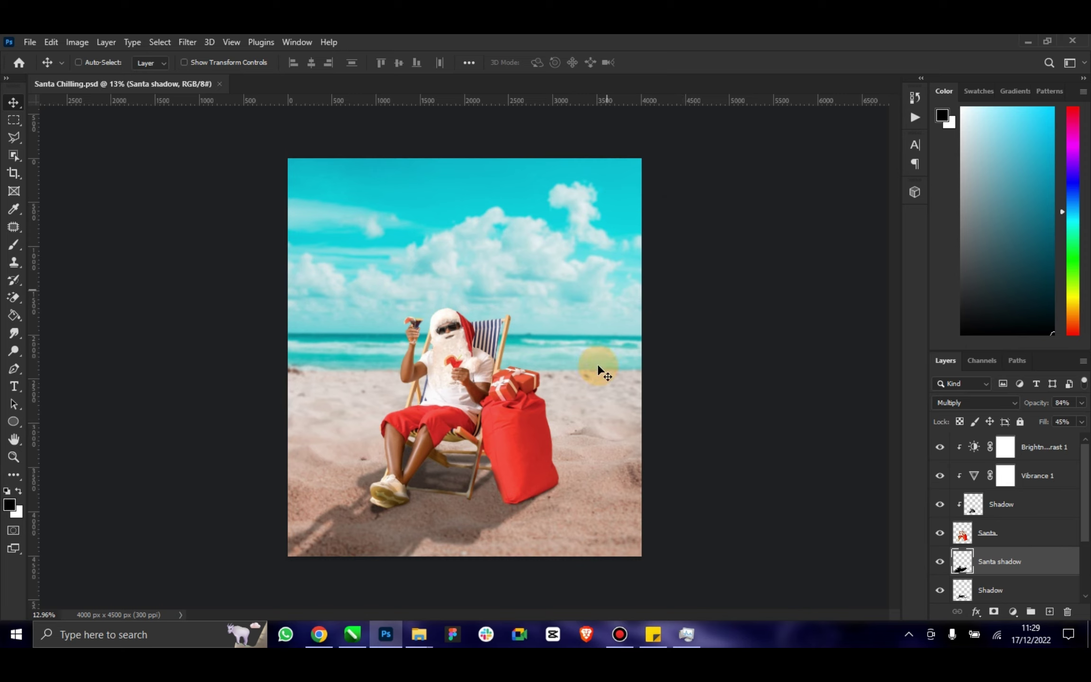
Create a new layer named Shade1 above the Shadow layer.
scroll(989, 561, down, 2)
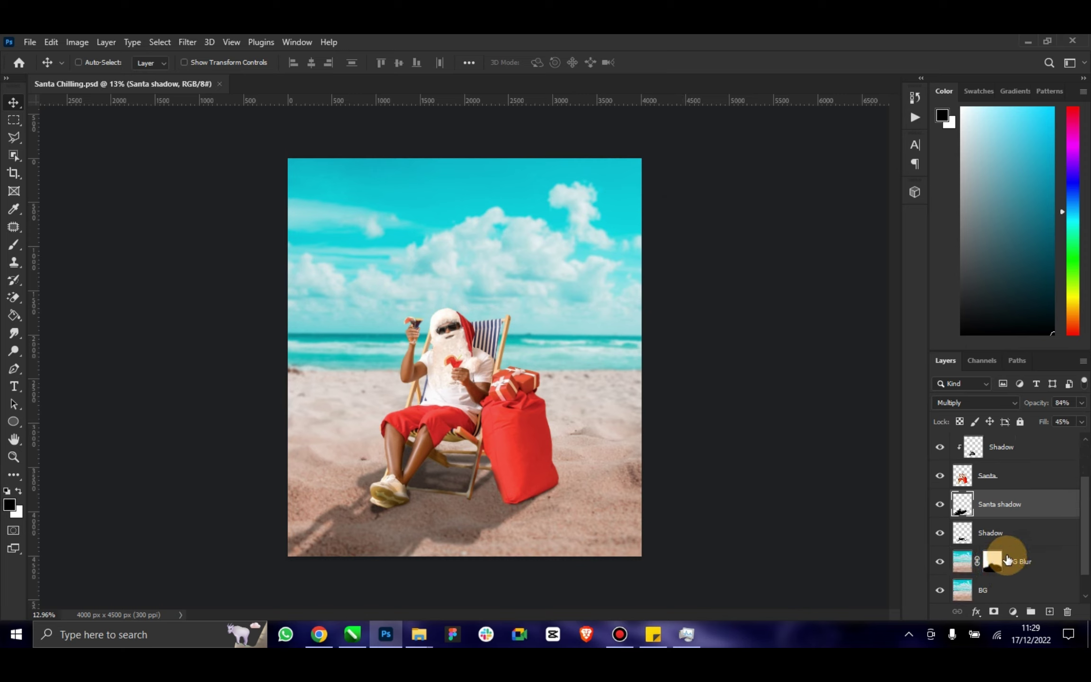
click(1000, 532)
key(ctrl+shift+alt+n)
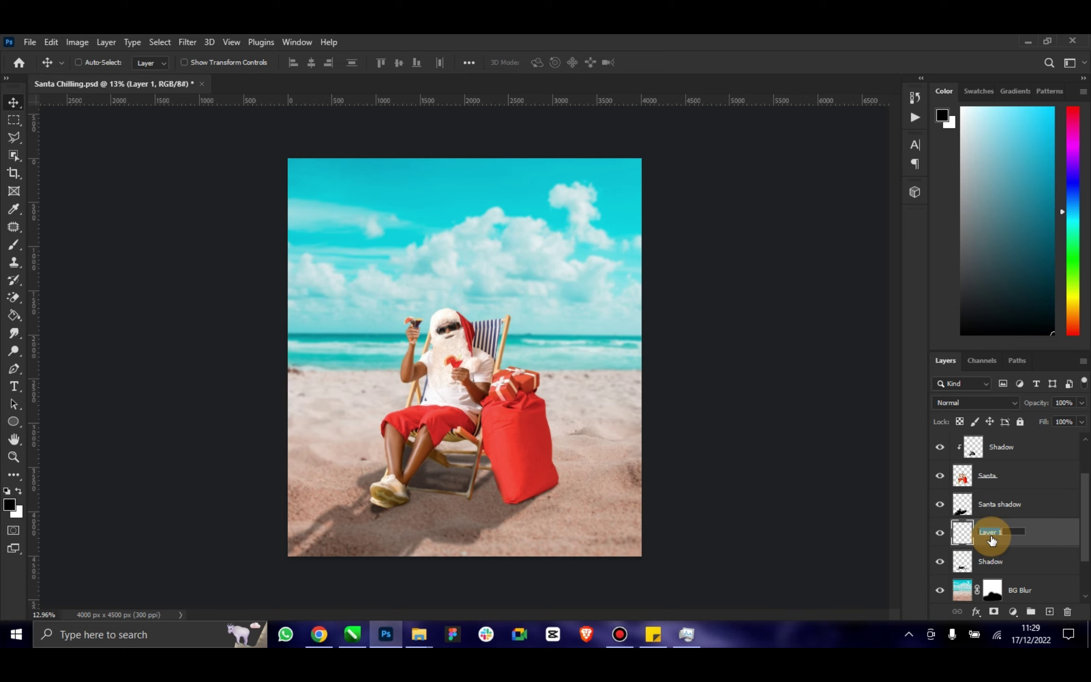
text(Shade1)
key(Return)
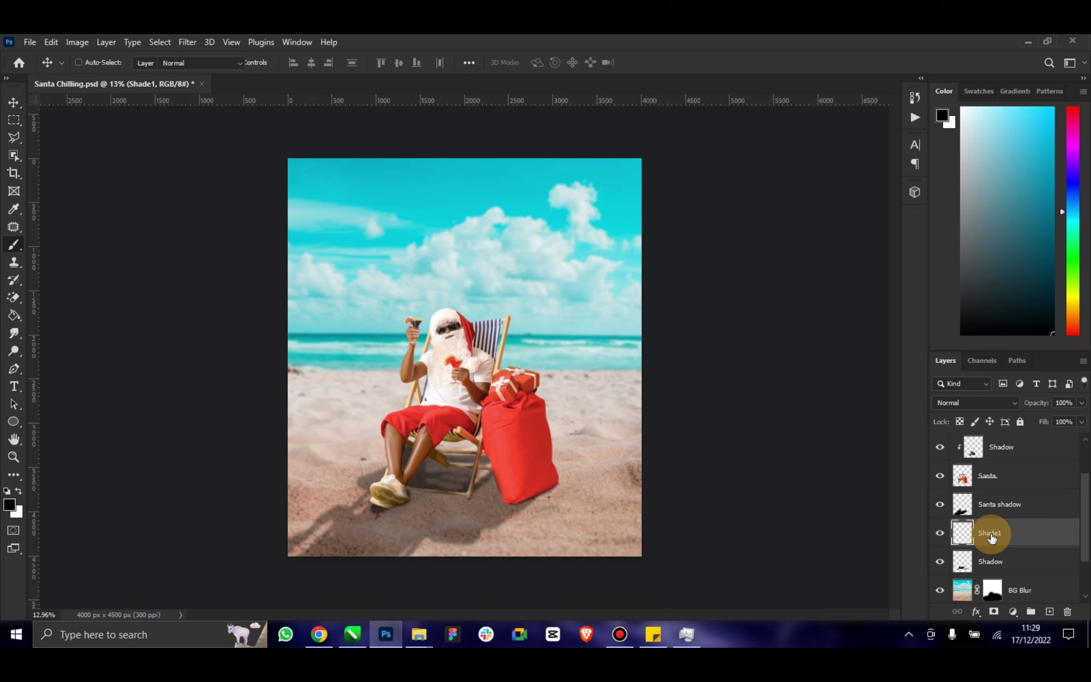
Zoom in on the legs and bag and paint shadows beside the bag and behind the chair.
key(b)
click(14, 456)
drag(463, 512, 580, 485)
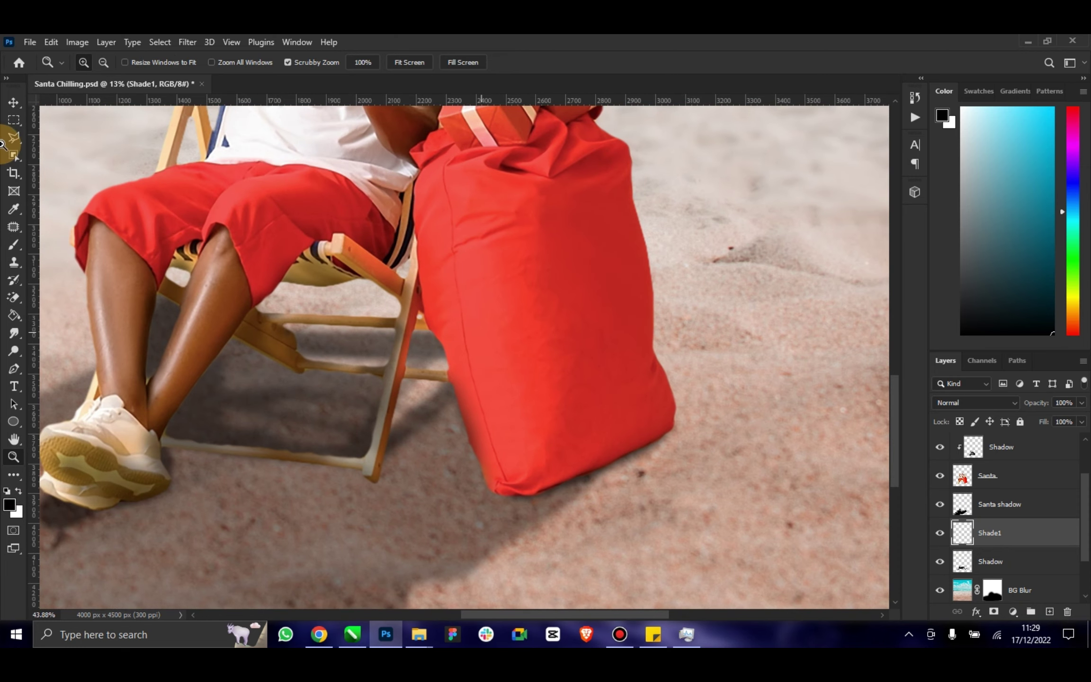
click(14, 244)
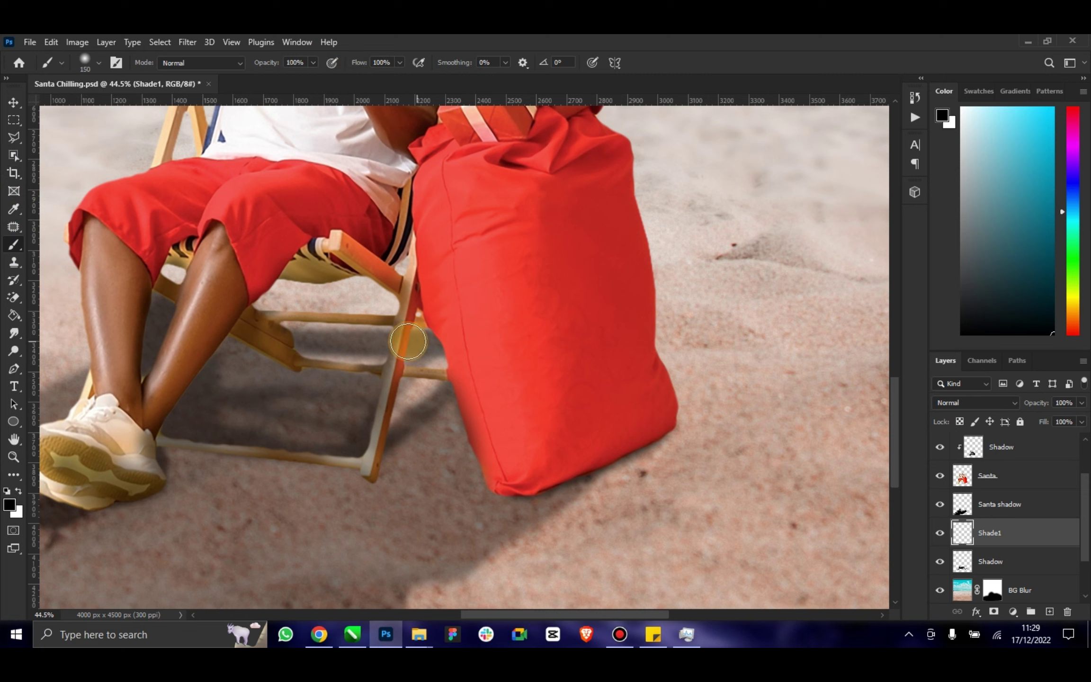
key(bracketright)
key(bracketright)
key(bracketright)
key(bracketleft)
mouse_move(426, 360)
mouse_down()
mouse_move(419, 398)
mouse_move(496, 453)
mouse_up()
key(bracketleft)
key(bracketleft)
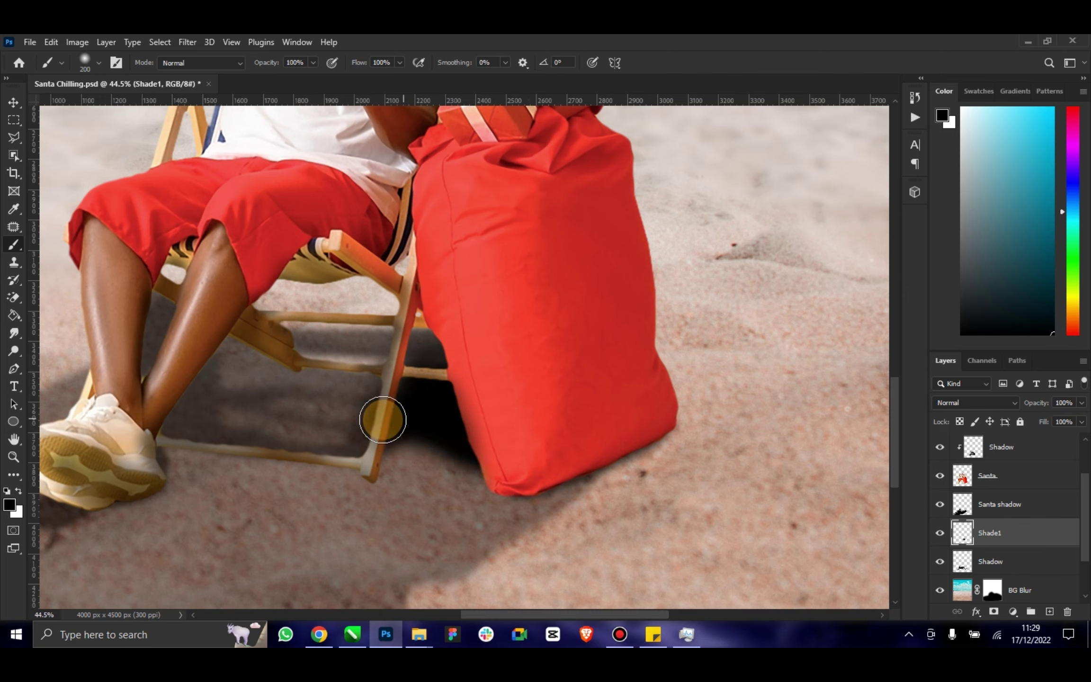
mouse_move(435, 358)
mouse_down()
mouse_move(345, 331)
mouse_move(377, 336)
mouse_move(232, 323)
mouse_move(175, 339)
mouse_move(365, 360)
mouse_move(440, 388)
mouse_move(215, 377)
mouse_move(385, 409)
mouse_move(159, 403)
mouse_move(147, 414)
mouse_move(265, 363)
mouse_move(261, 395)
mouse_move(299, 421)
mouse_up()
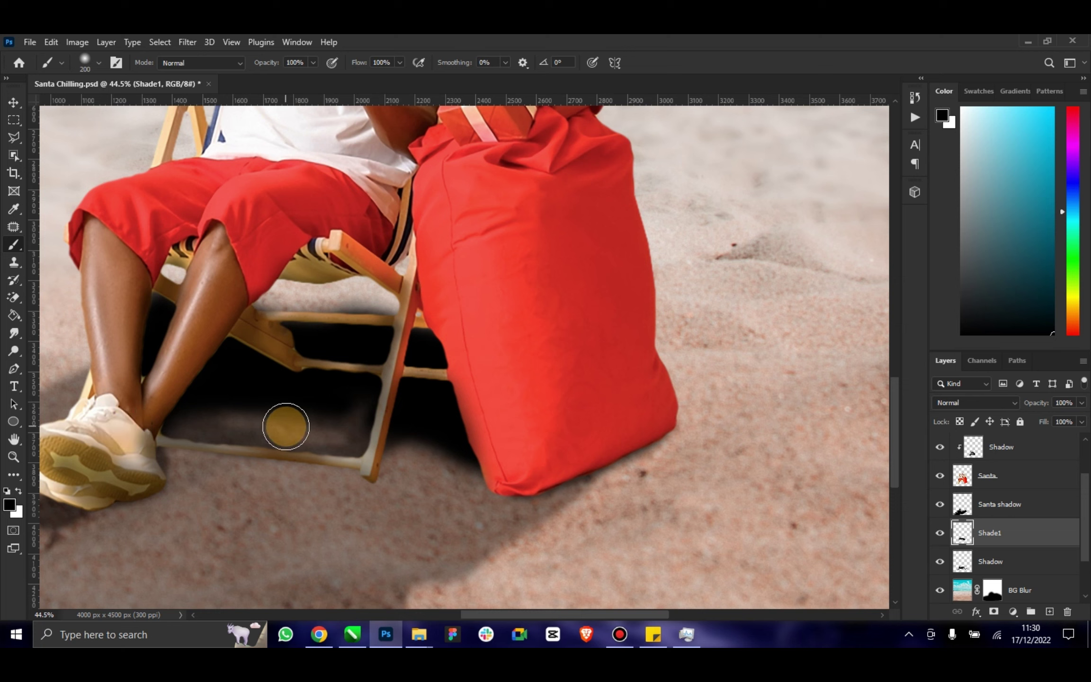
drag(286, 426, 324, 421)
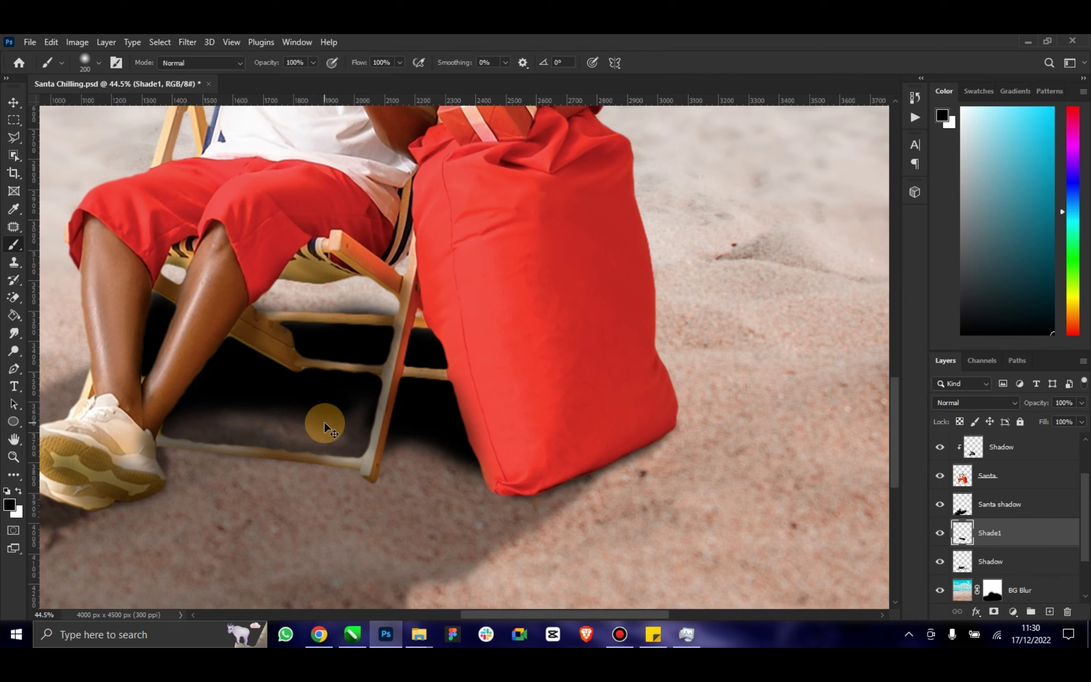
Undo those strokes and brush a soft shadow under the chair and the bag's lower-left edge.
key(ctrl+z)
key(ctrl+z)
key(ctrl+z)
key(ctrl+z)
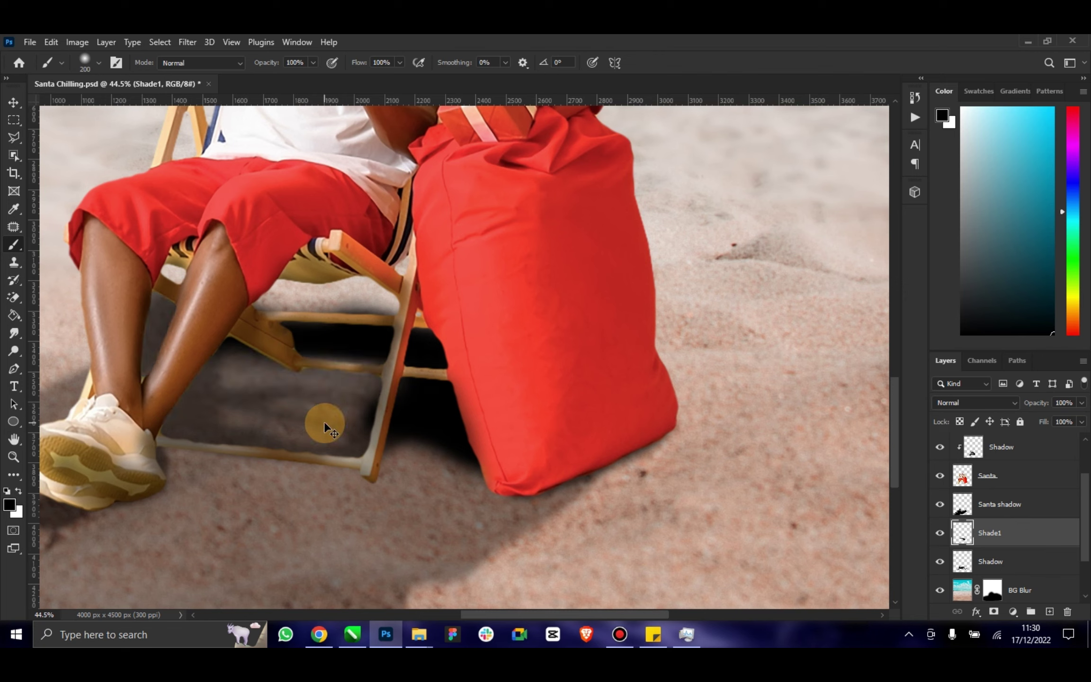
key(ctrl+z)
key(ctrl+z)
key(ctrl+z)
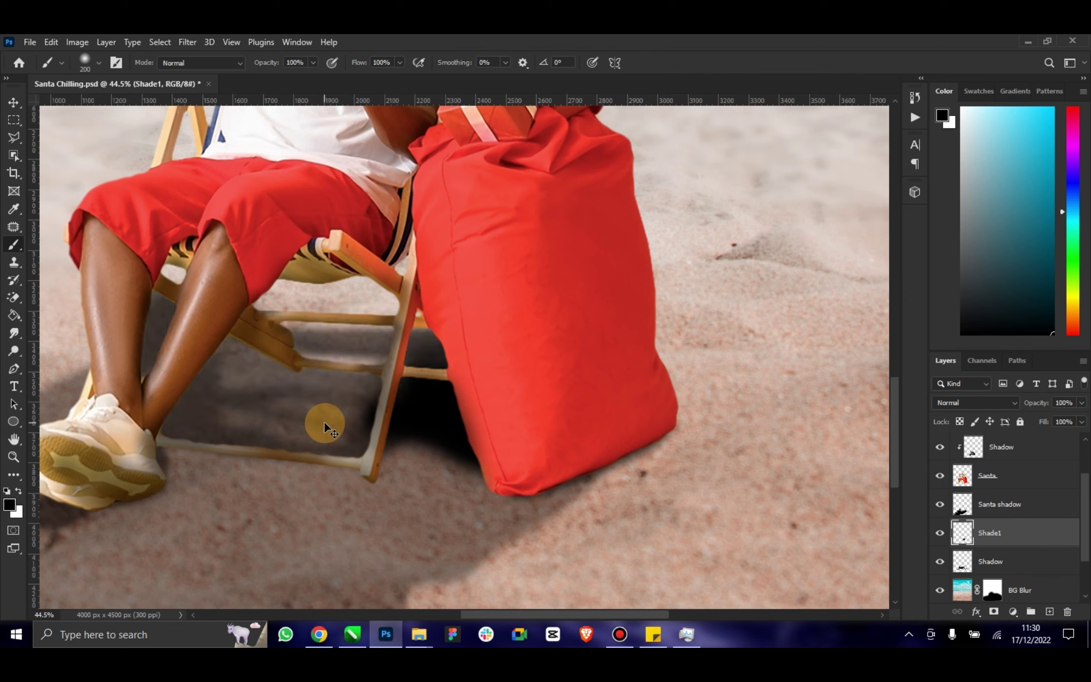
key(ctrl+z)
key(ctrl+z)
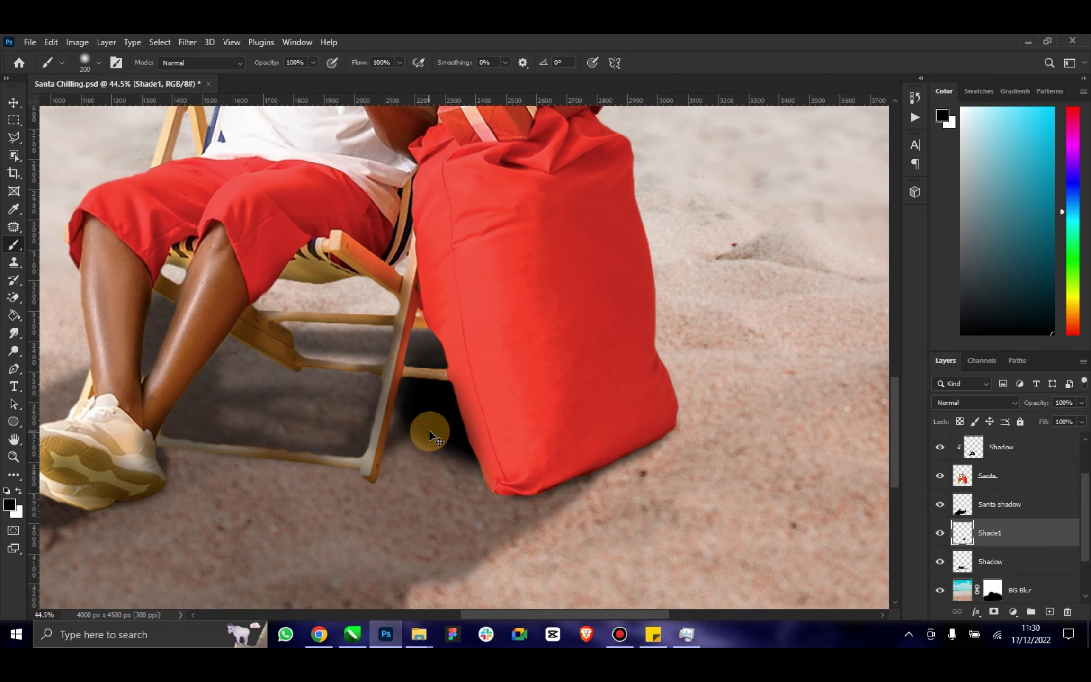
key(ctrl+z)
key(ctrl+z)
key(ctrl+z)
key(ctrl+z)
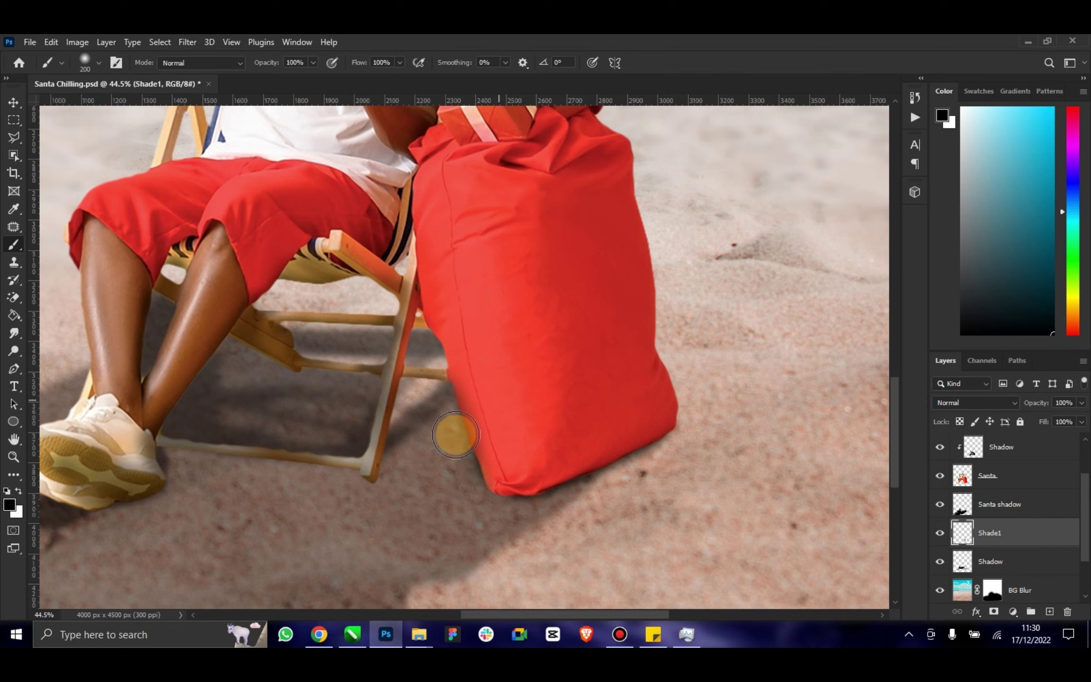
mouse_move(450, 433)
mouse_down()
mouse_move(382, 455)
mouse_move(485, 456)
mouse_up()
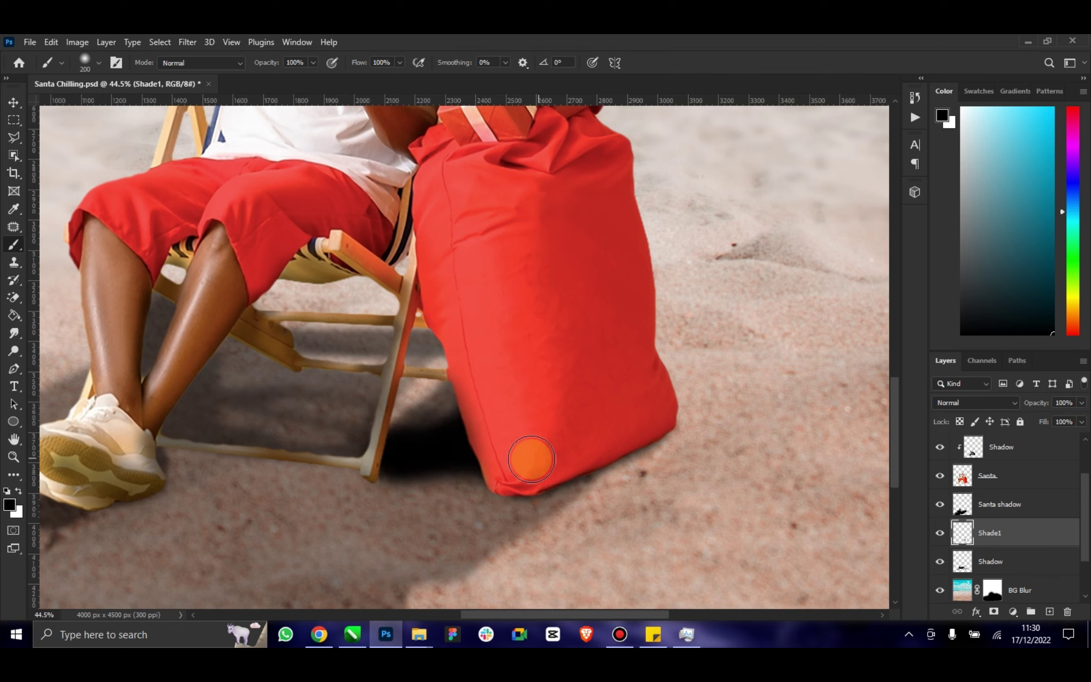
alt+click(394, 476)
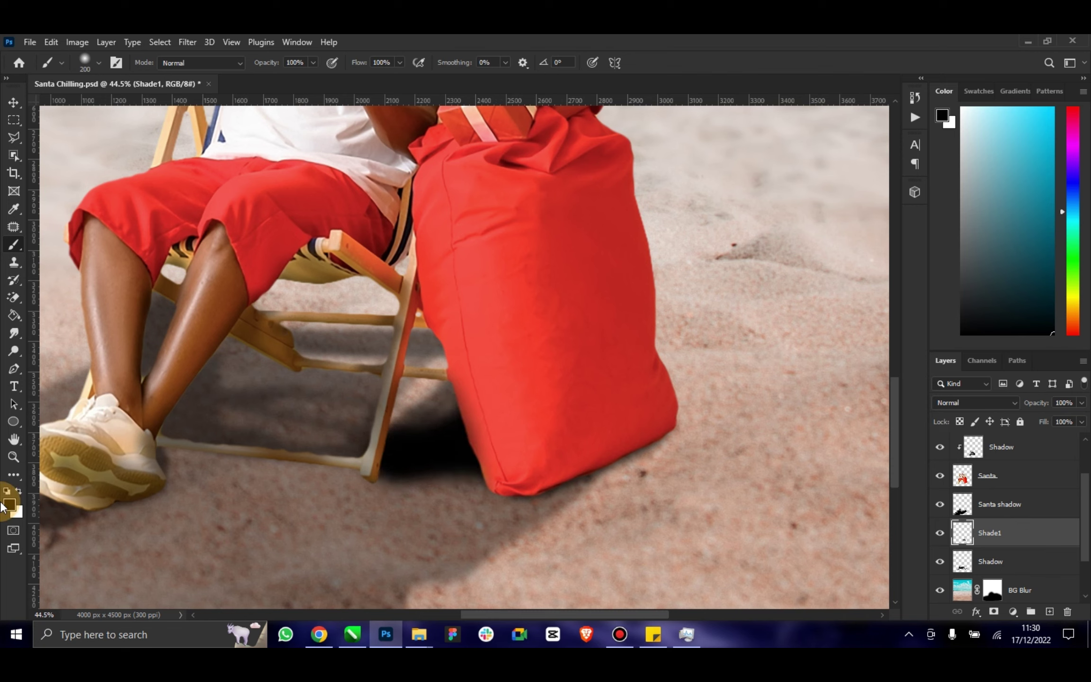
click(11, 464)
drag(182, 453, 260, 448)
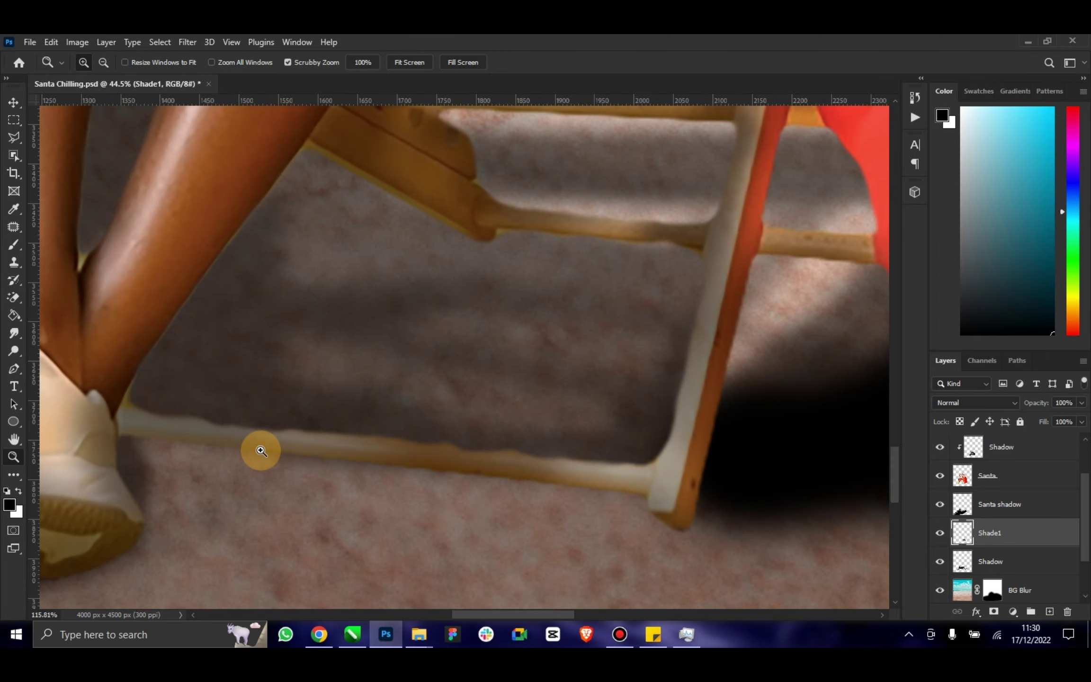
With a smaller brush, darken the contact shadow at the chair-leg base.
click(13, 245)
drag(748, 475, 732, 473)
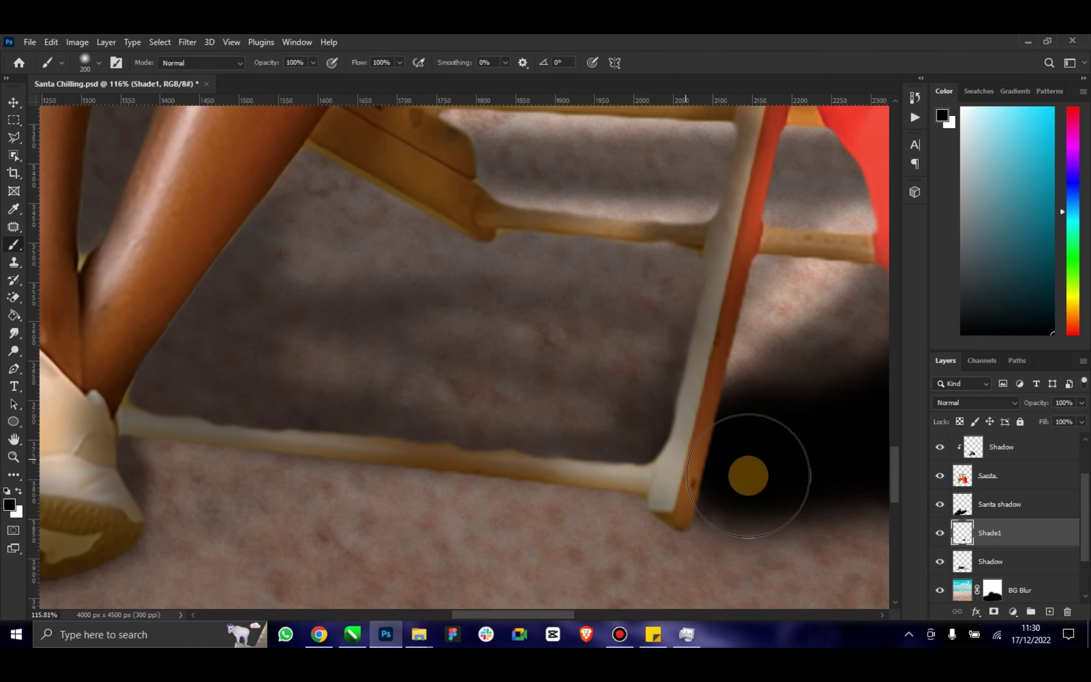
scroll(732, 473, down, 1)
key(bracketleft)
key(bracketleft)
key(bracketleft)
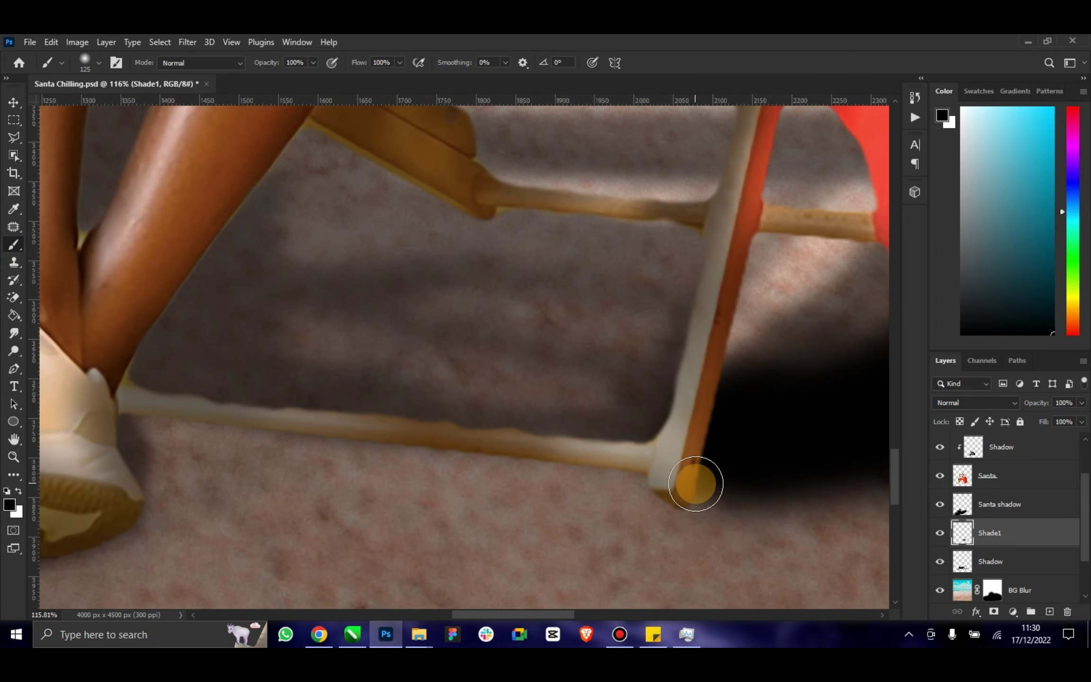
key(bracketleft)
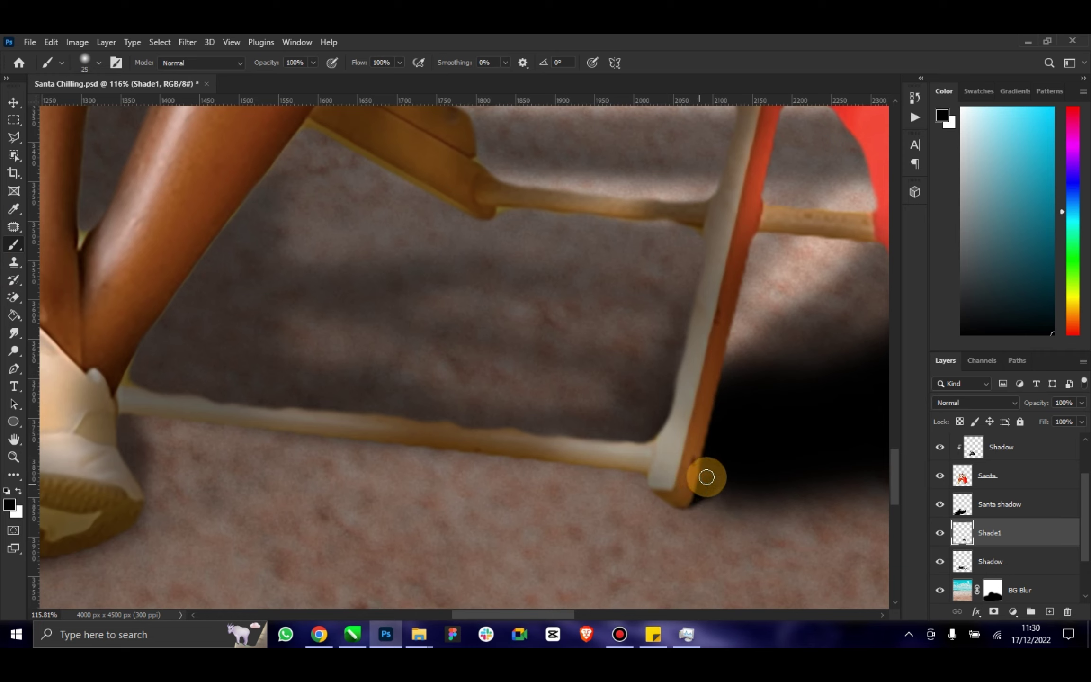
mouse_move(694, 499)
mouse_down()
mouse_move(715, 472)
mouse_move(682, 488)
mouse_move(575, 453)
mouse_move(148, 394)
mouse_move(176, 392)
mouse_move(127, 379)
mouse_move(141, 290)
mouse_move(117, 382)
mouse_move(127, 406)
mouse_move(231, 419)
mouse_move(614, 445)
mouse_move(652, 439)
mouse_move(539, 451)
mouse_move(558, 440)
mouse_move(275, 421)
mouse_move(315, 449)
mouse_move(319, 424)
mouse_move(287, 414)
mouse_move(636, 440)
mouse_up()
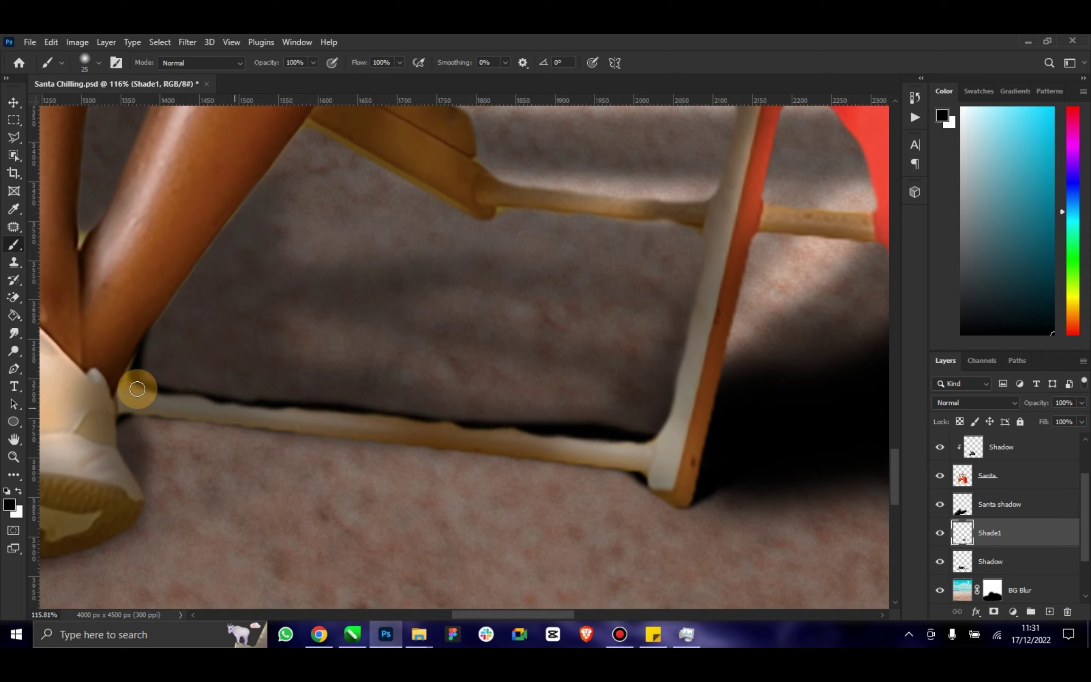
Paint dark contact shadows beneath the lower and upper chair rails.
mouse_move(137, 389)
mouse_down()
mouse_move(591, 431)
mouse_move(662, 416)
mouse_move(645, 421)
mouse_up()
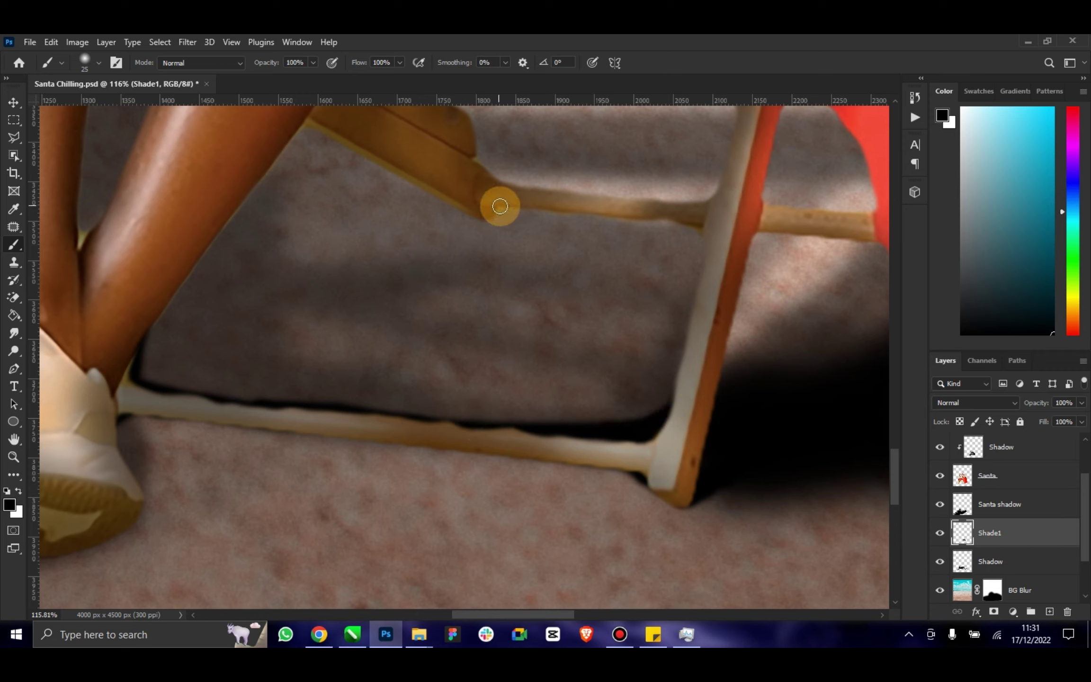
drag(493, 213, 880, 237)
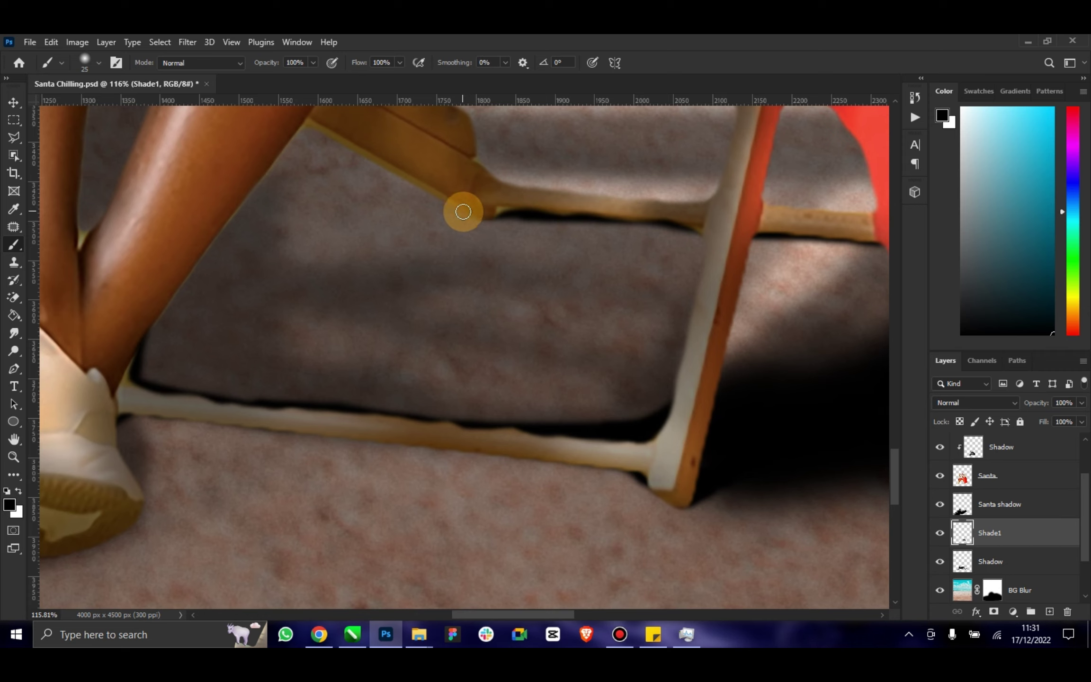
drag(474, 216, 374, 187)
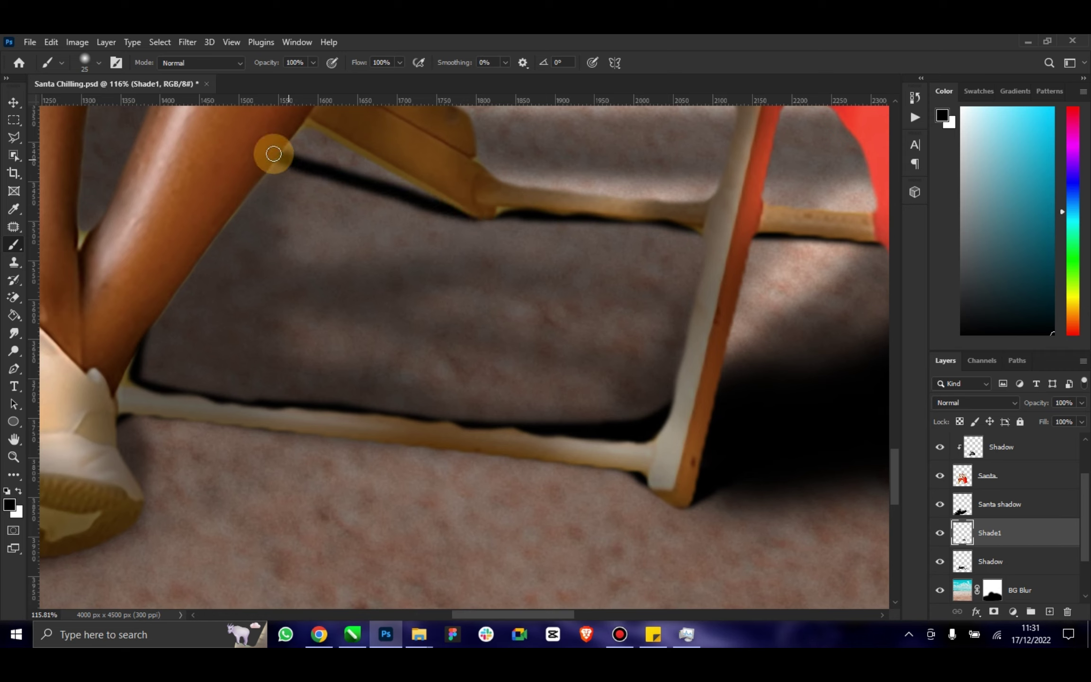
drag(282, 156, 439, 200)
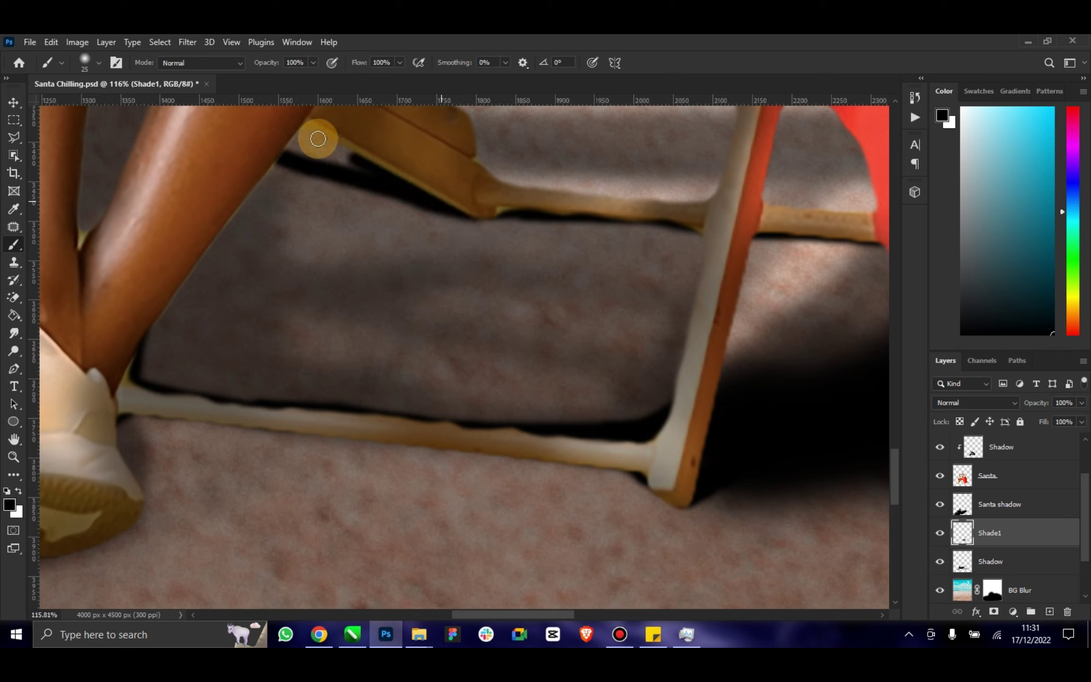
drag(316, 139, 301, 122)
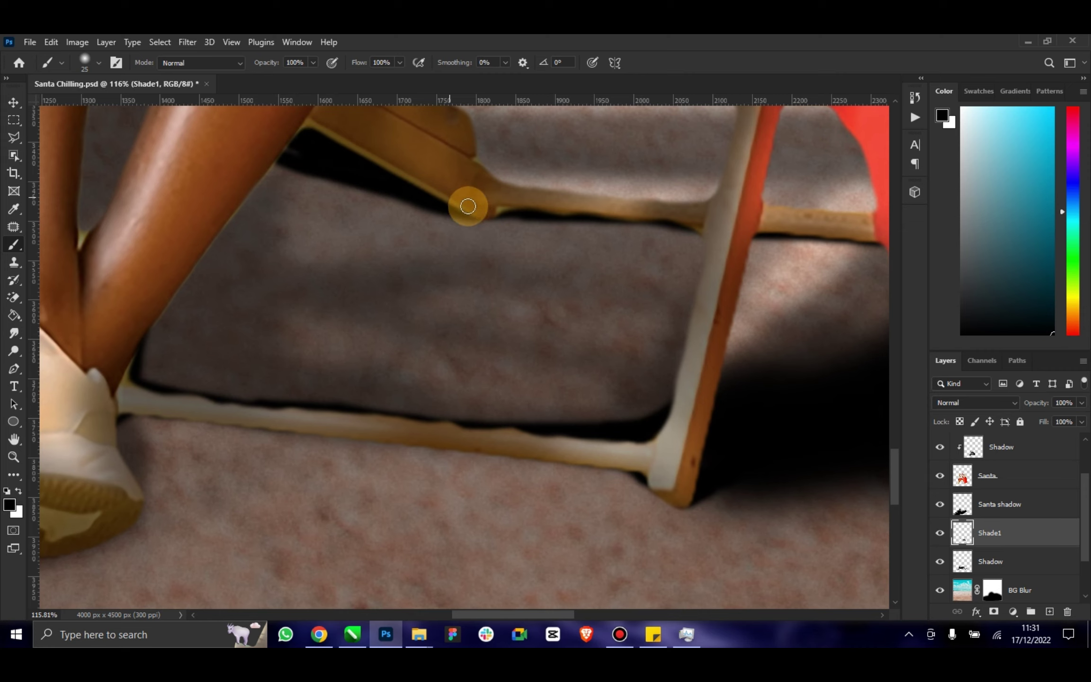
drag(455, 211, 275, 166)
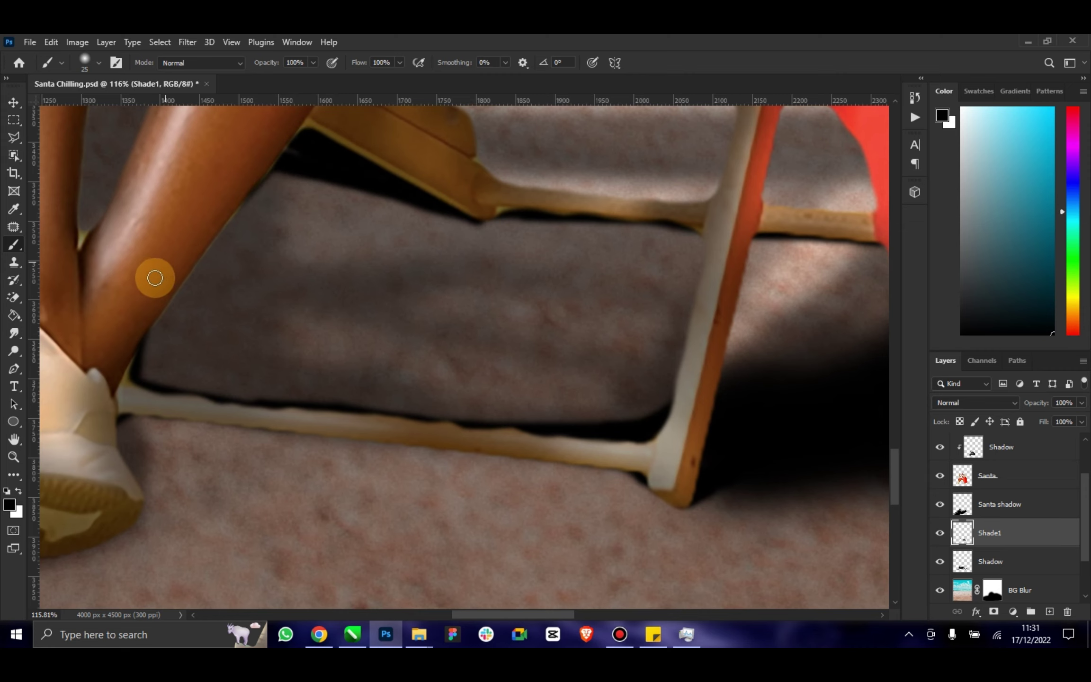
Set Shade1 to Multiply with 72% opacity and 54% fill.
double_click(11, 441)
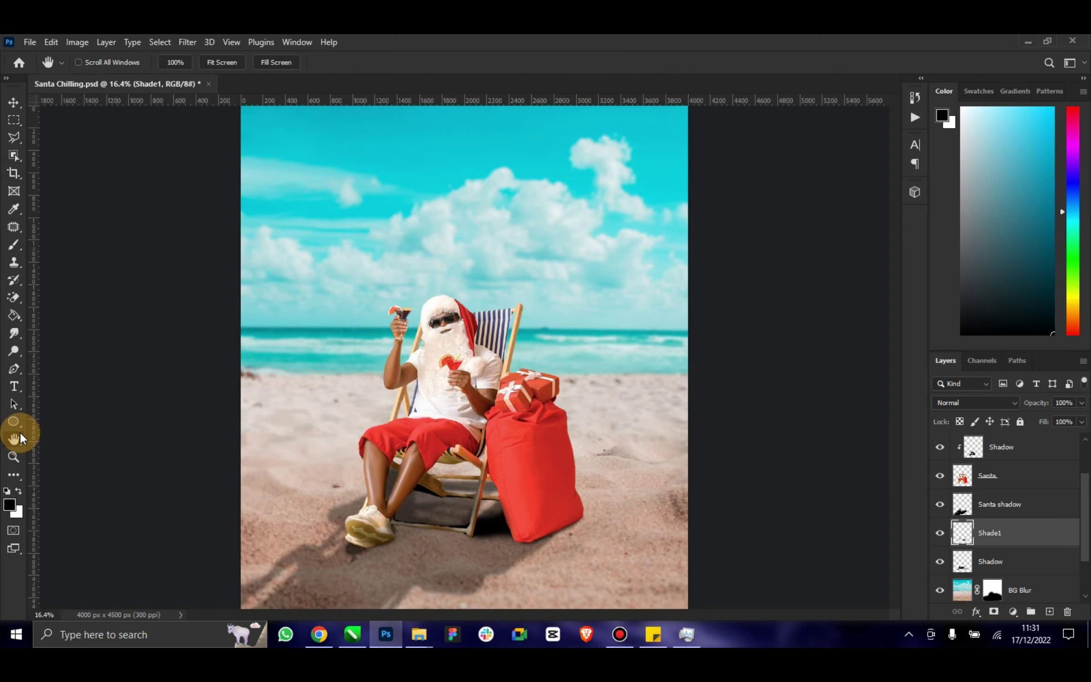
click(14, 103)
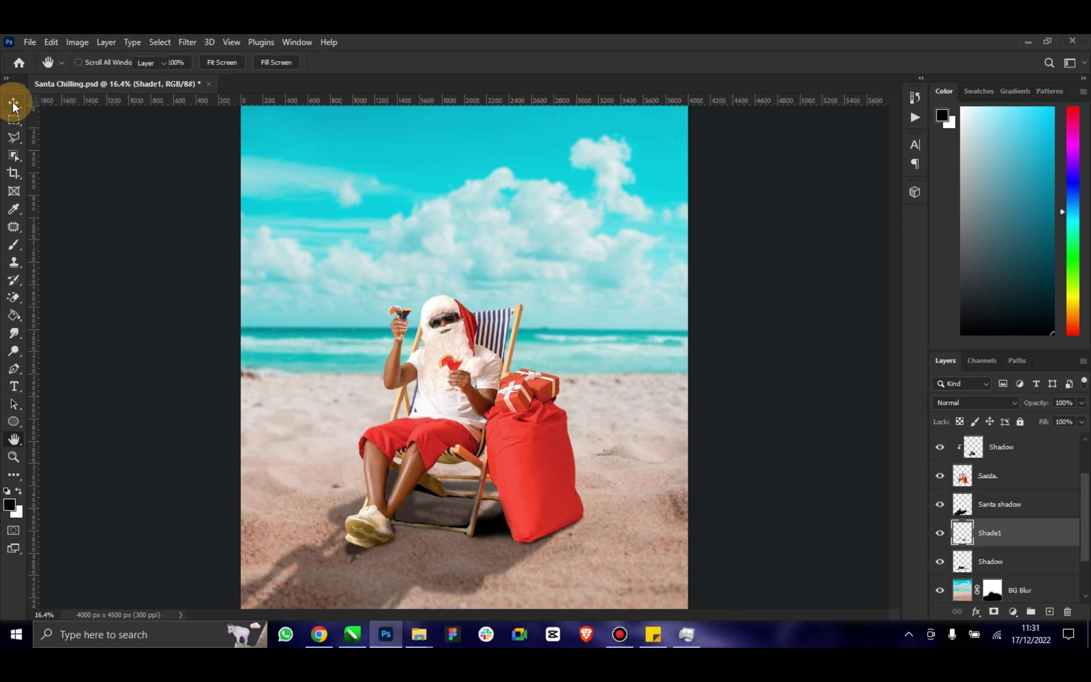
click(1012, 403)
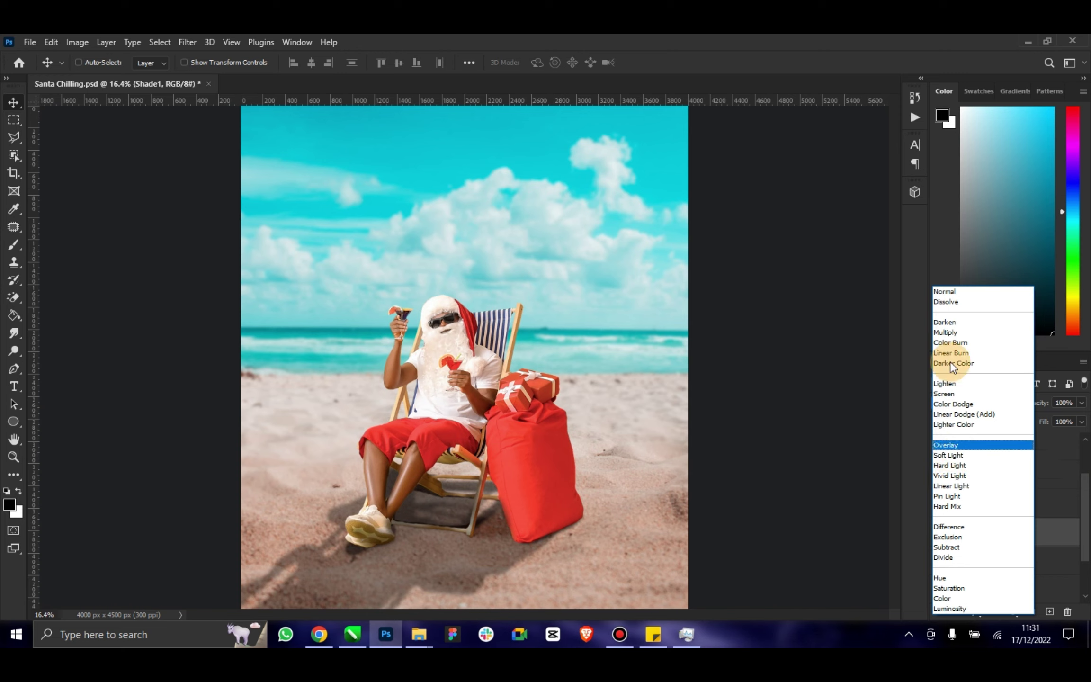
click(945, 332)
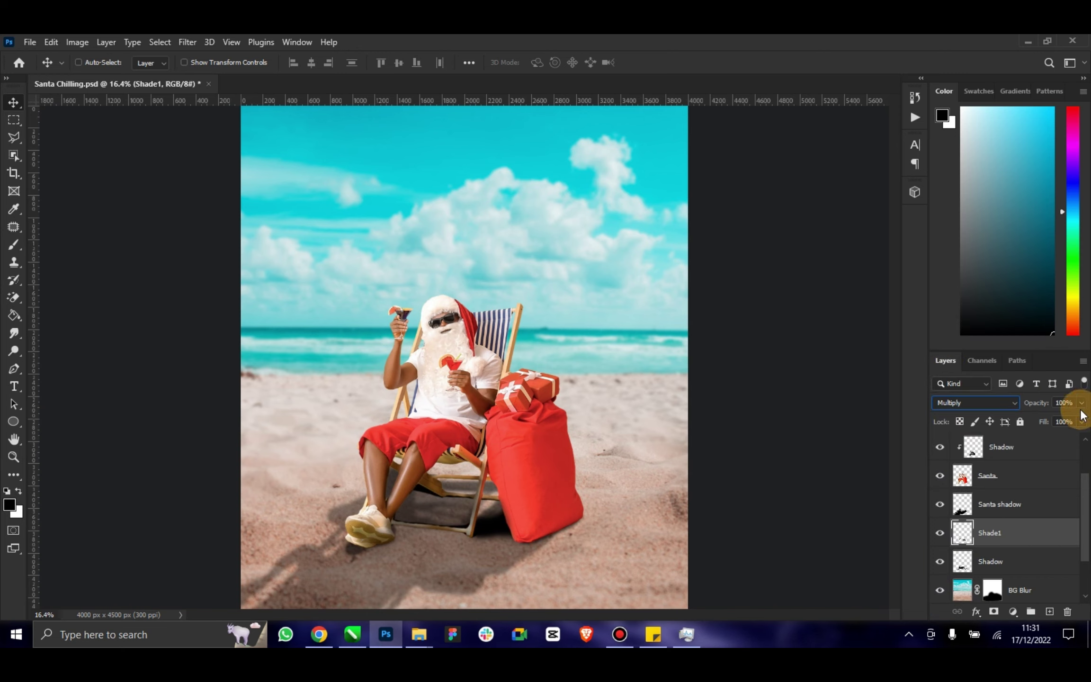
click(1051, 417)
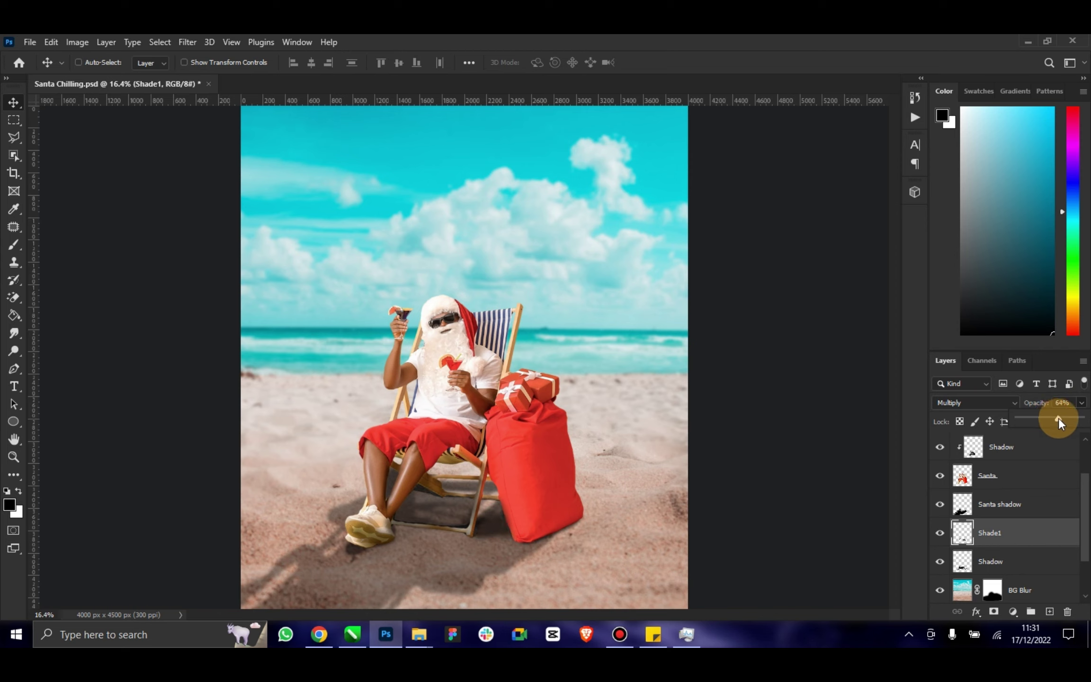
click(1017, 530)
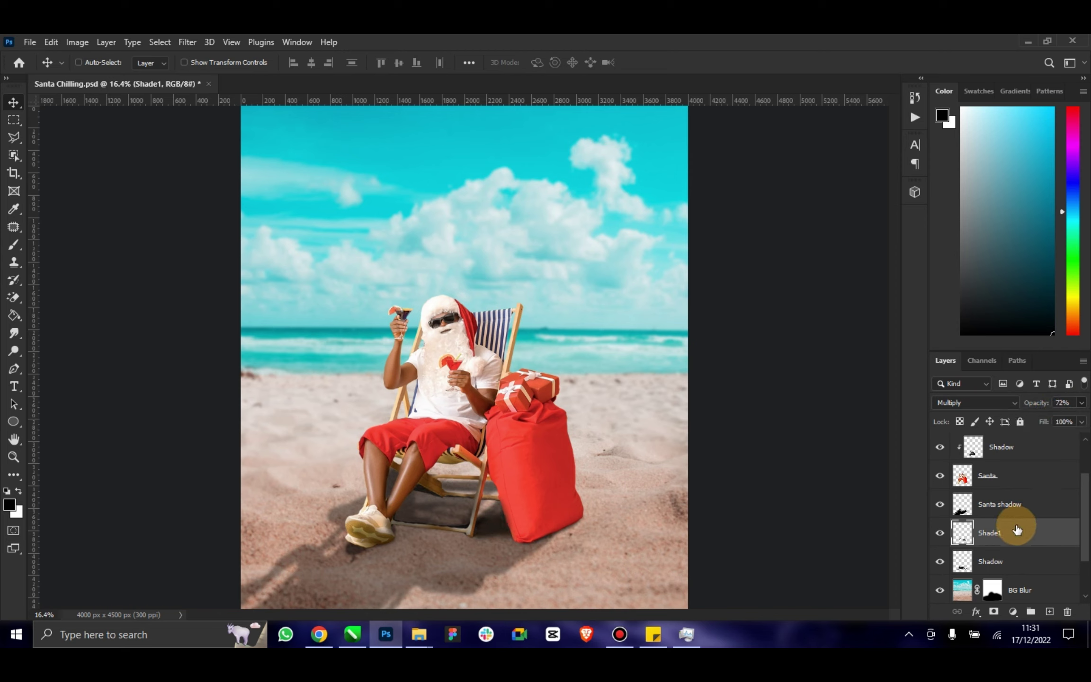
click(1082, 422)
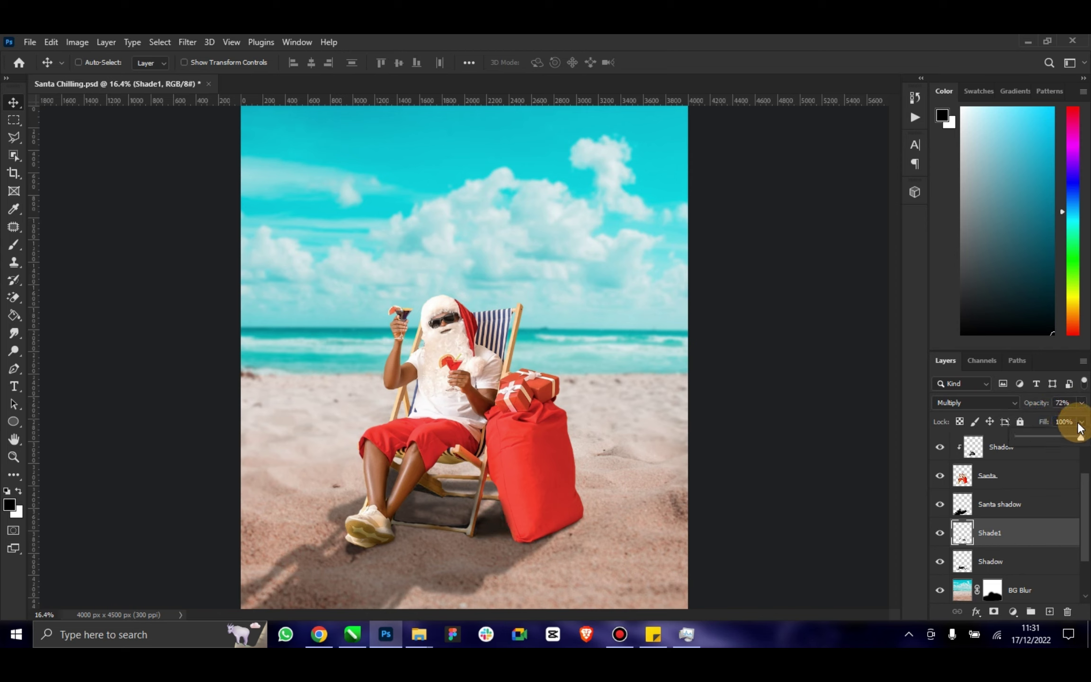
click(1059, 436)
drag(1055, 437, 1051, 437)
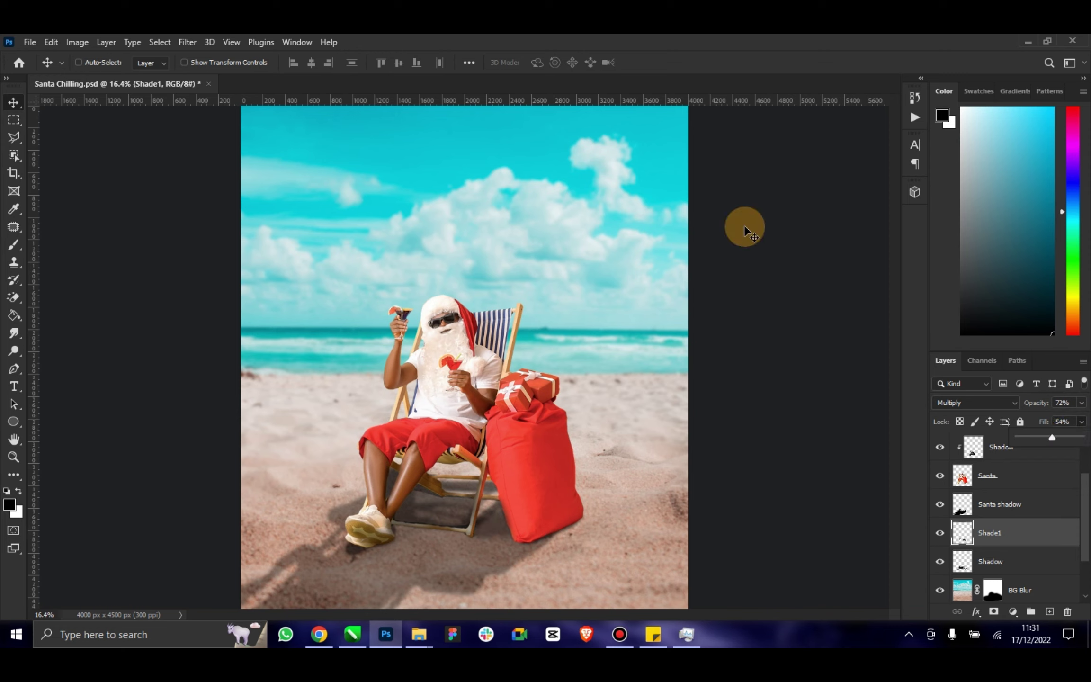
Soften Shade1 with a Gaussian Blur of about 6.6 px.
click(188, 42)
mouse_move(249, 217)
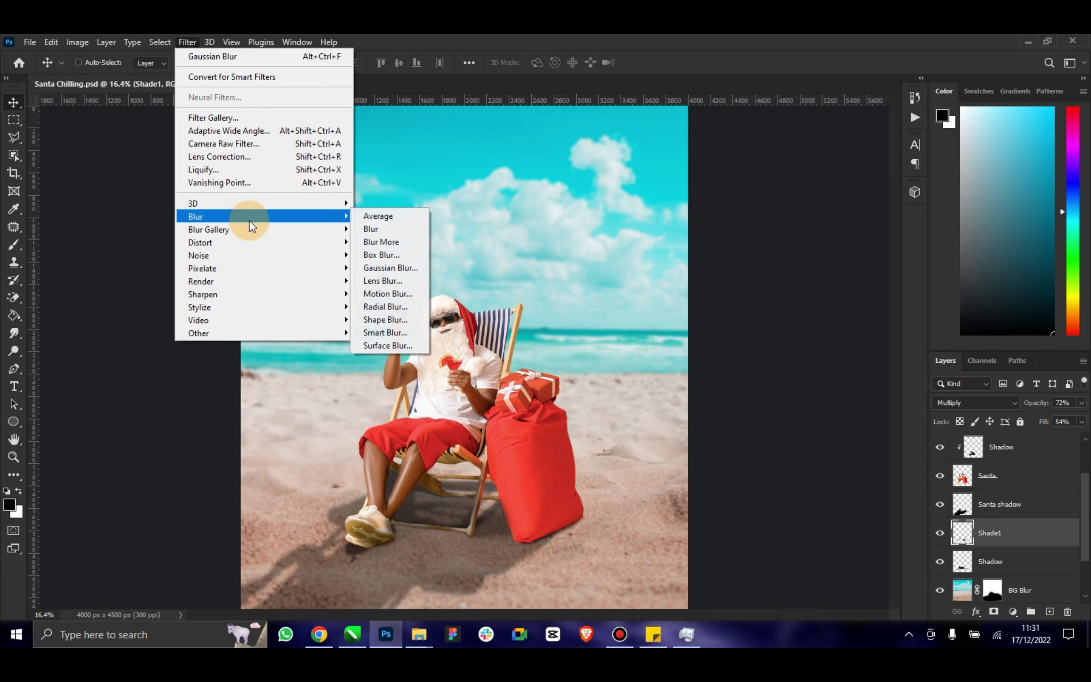
click(396, 269)
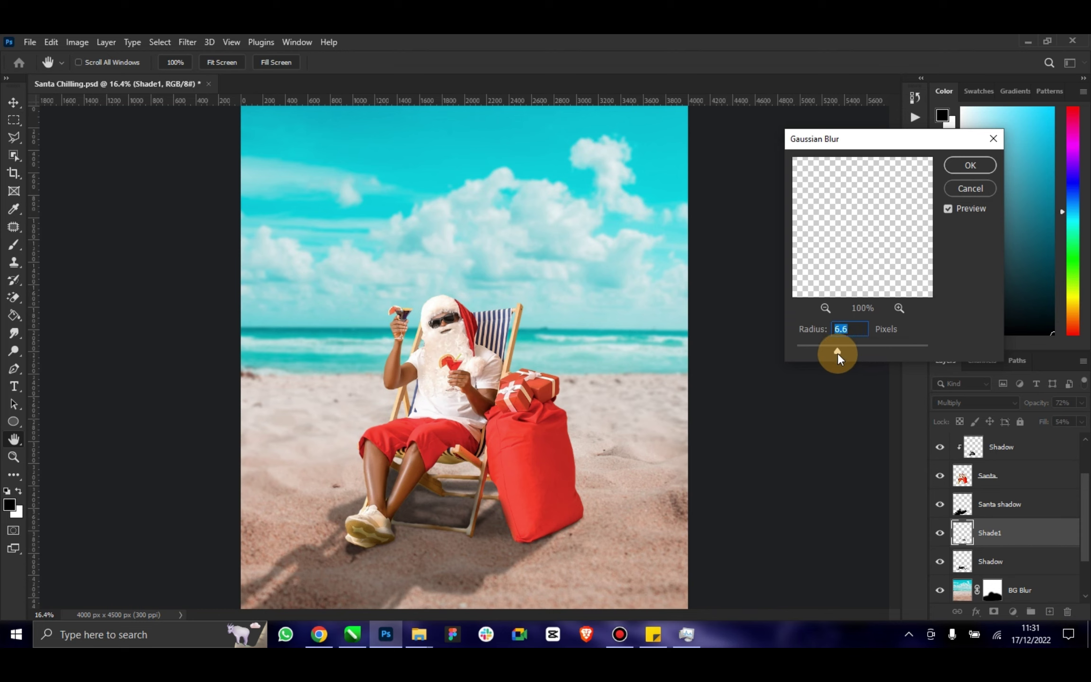
click(966, 164)
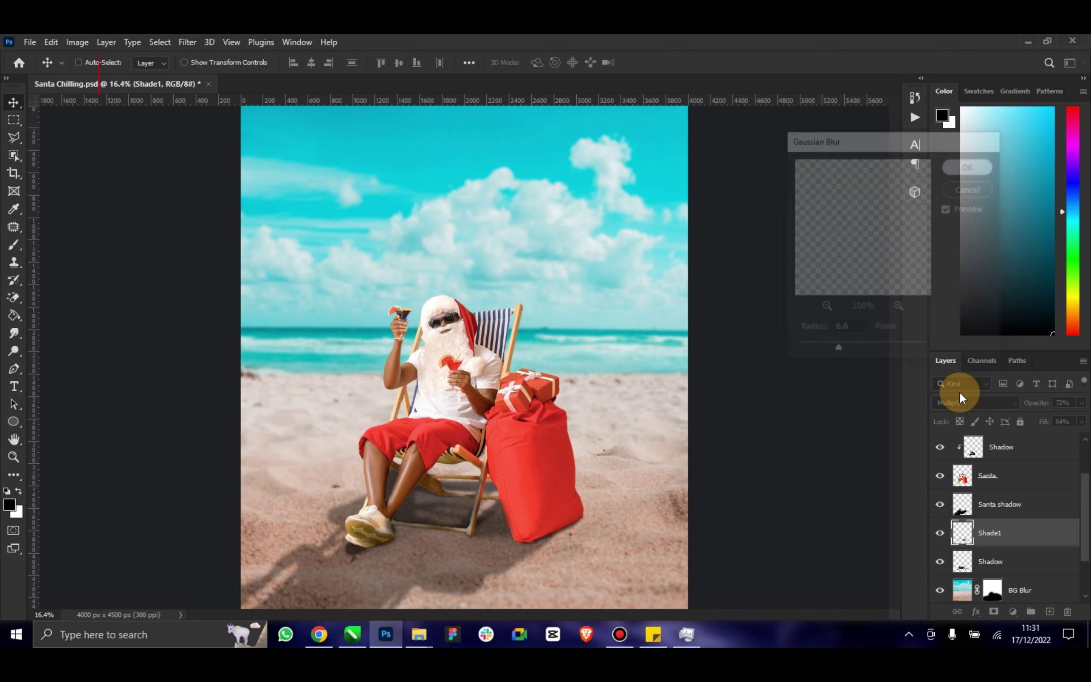
Raise the Shade1 shadow layer's Fill to 68%, comparing it on and off.
click(940, 533)
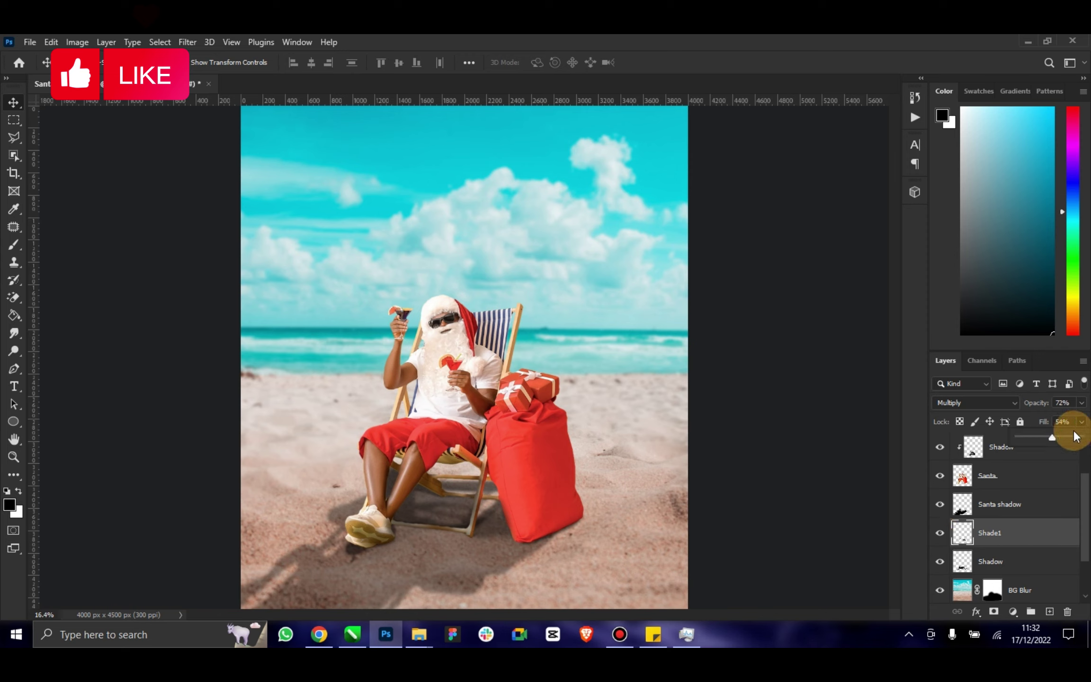
drag(1071, 433, 1069, 434)
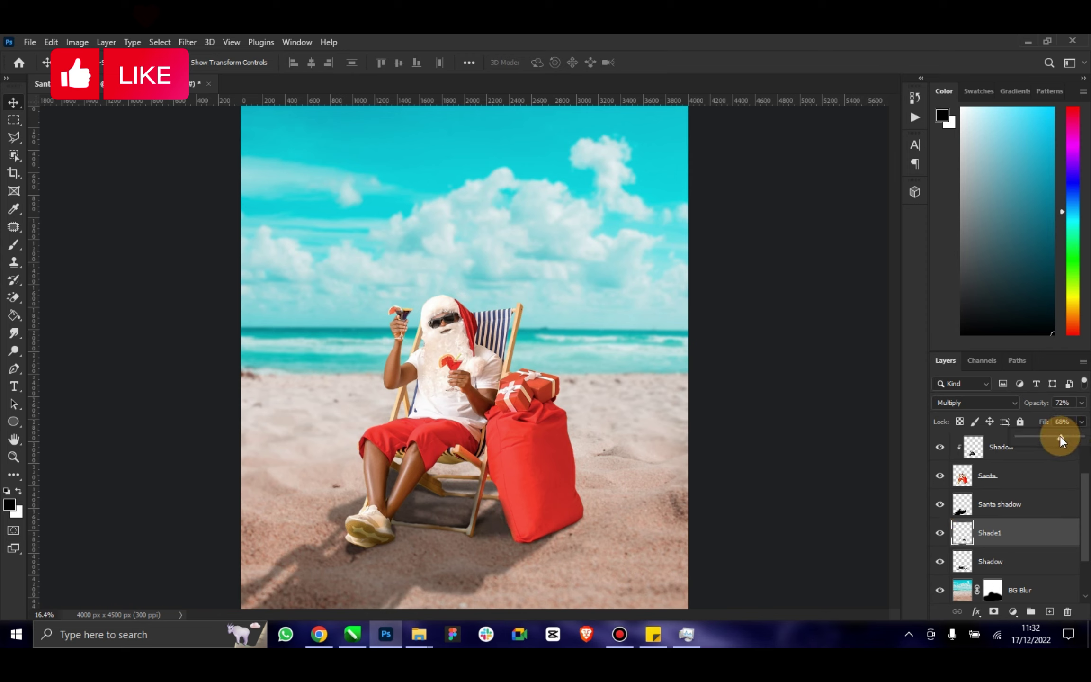
click(14, 457)
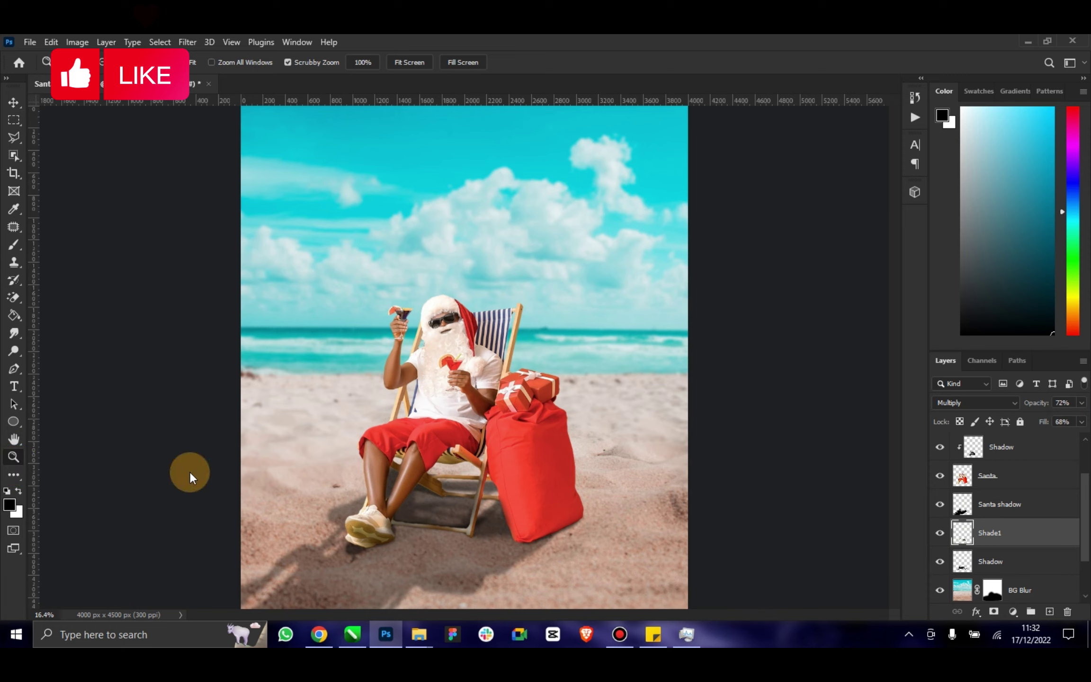
drag(461, 412, 444, 410)
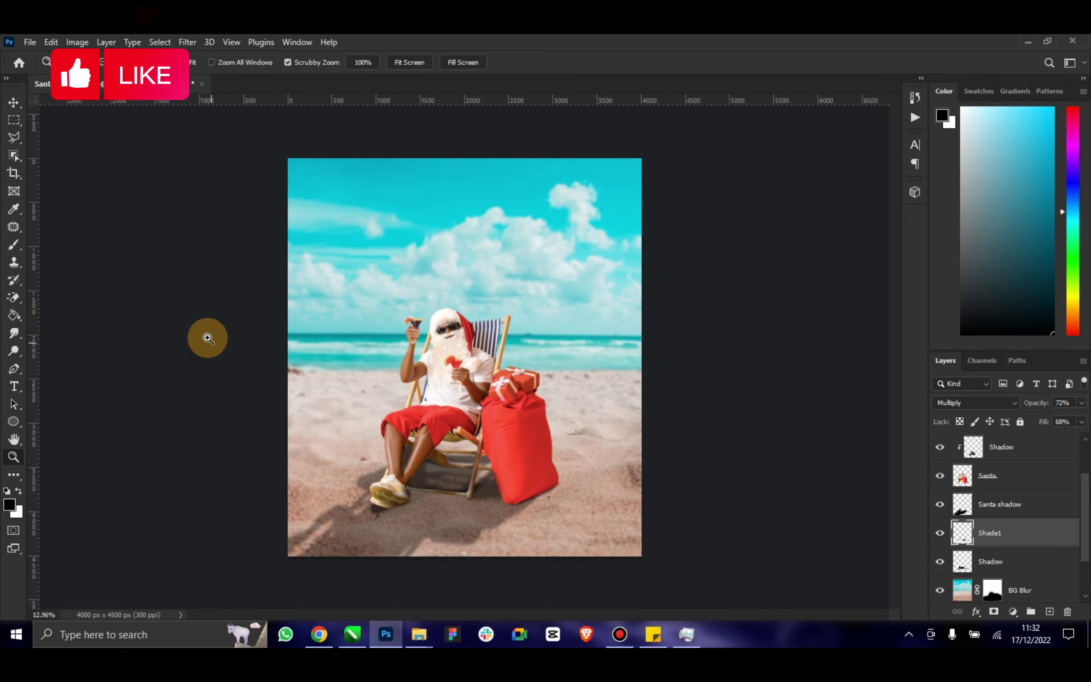
click(14, 102)
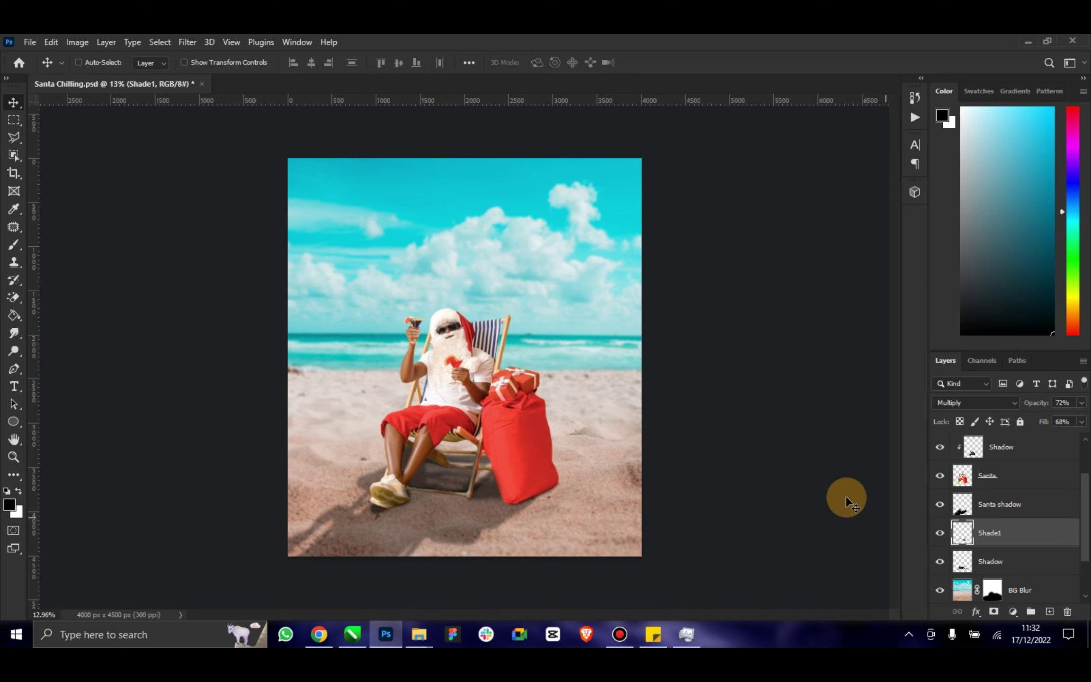
Add a new layer clipped to the Santa layer, then delete it unused.
click(1006, 475)
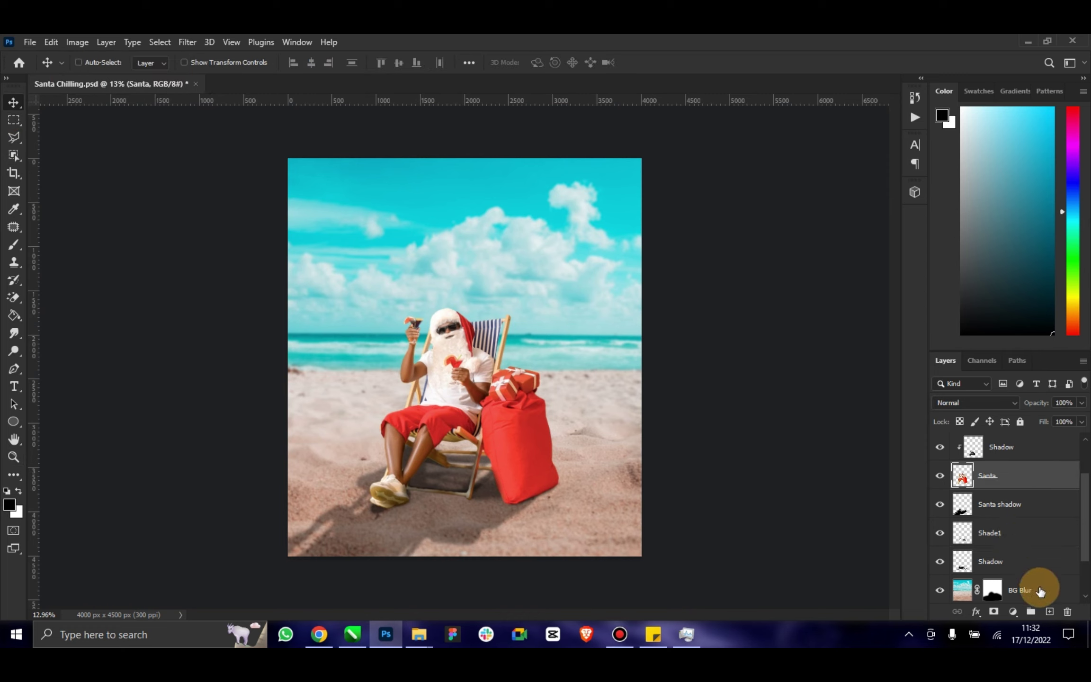
click(1048, 612)
double_click(1000, 475)
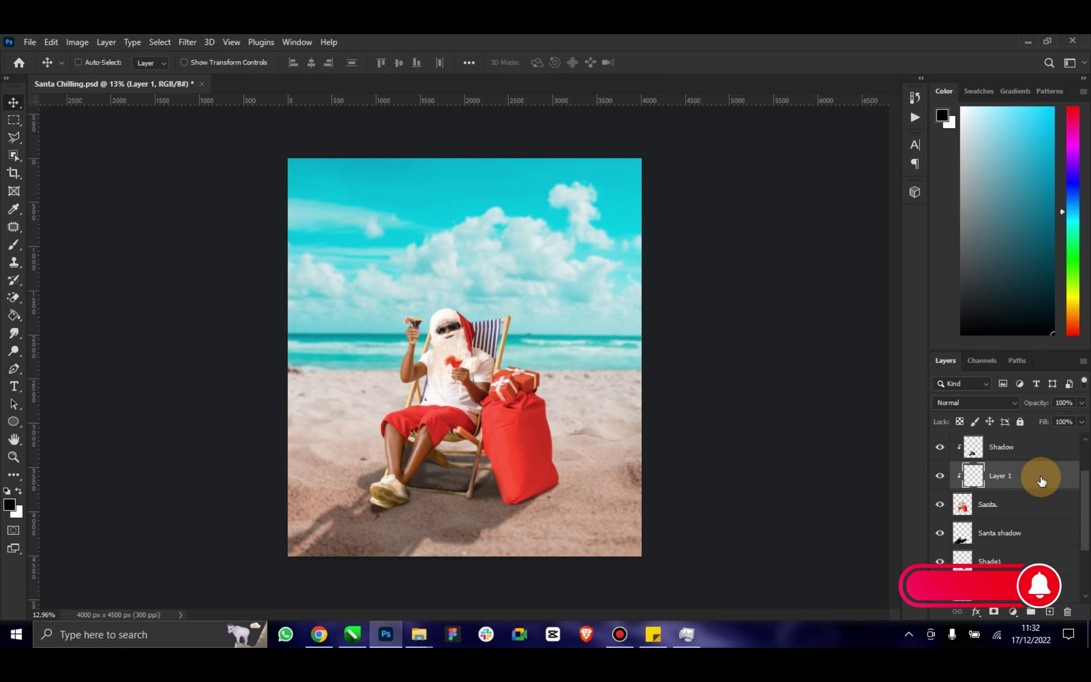
key(Delete)
Save Santa Chilling.psd and zoom out to view the whole composition.
key(ctrl+s)
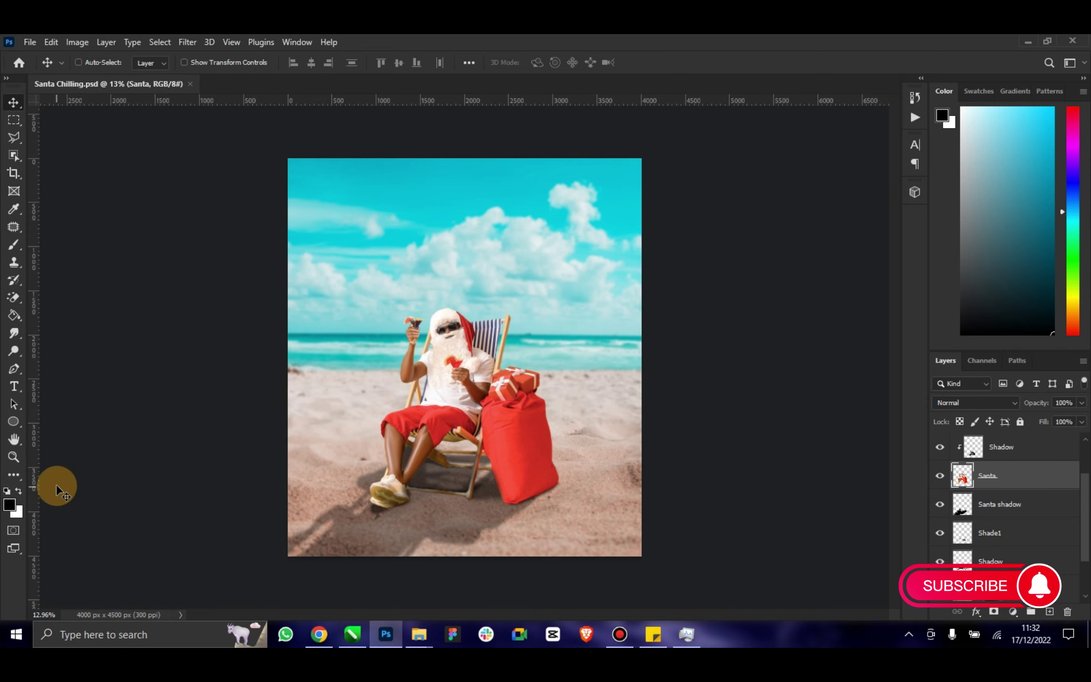
click(13, 457)
drag(445, 369, 412, 370)
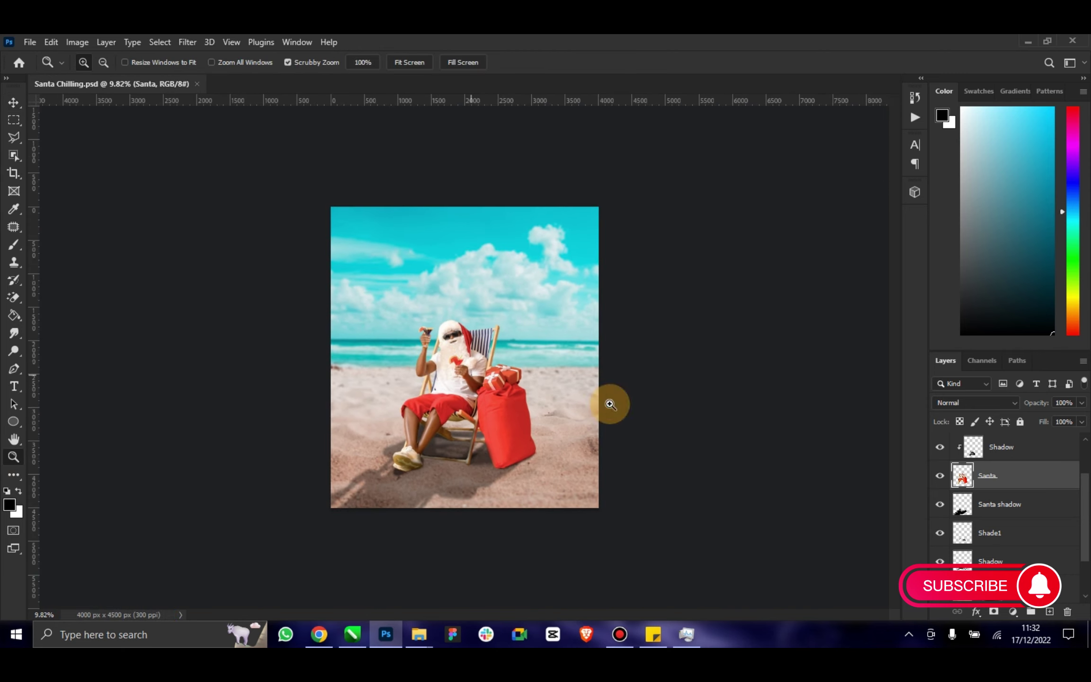
click(13, 102)
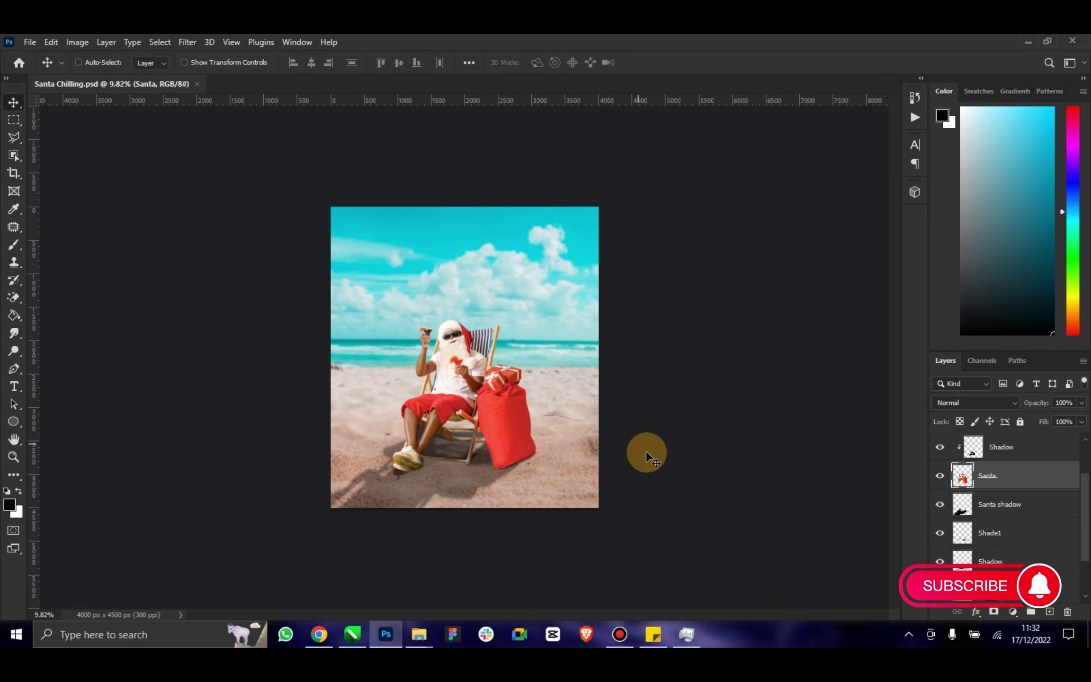
Lower the Santa shadow layer's opacity to 67%.
click(995, 507)
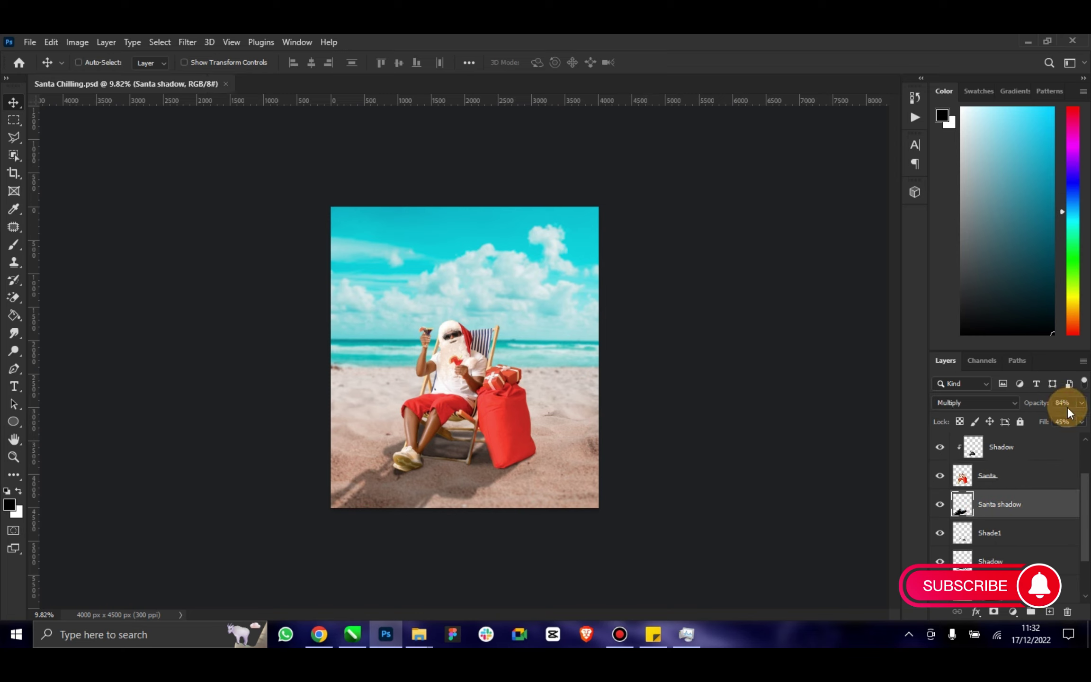
click(1081, 403)
drag(1058, 416, 1060, 416)
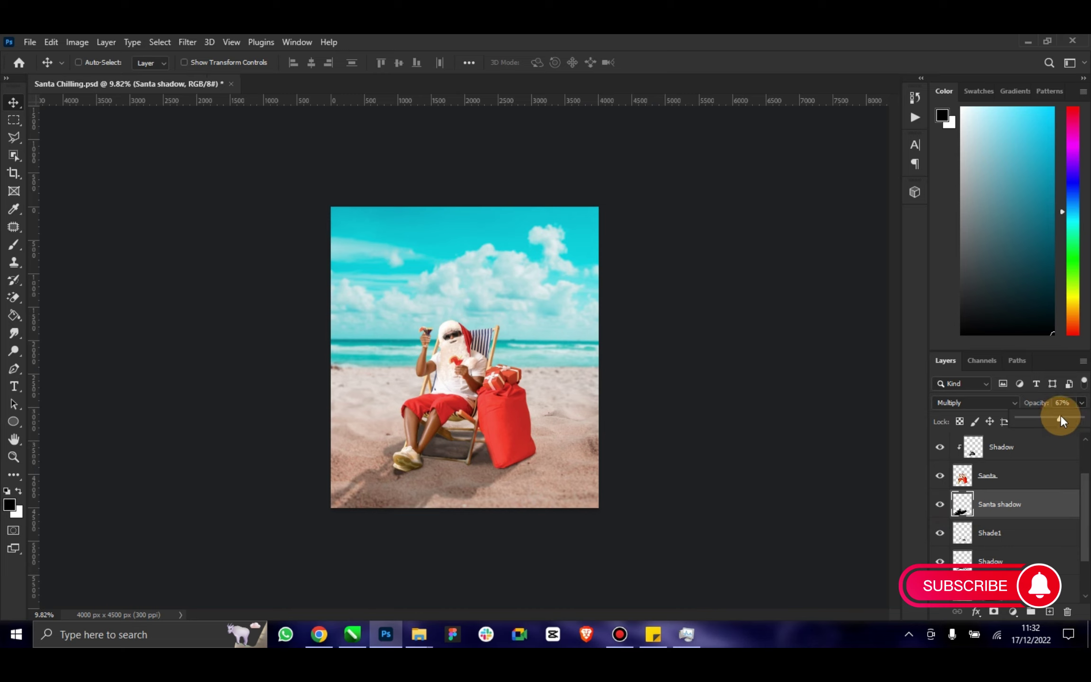
click(940, 533)
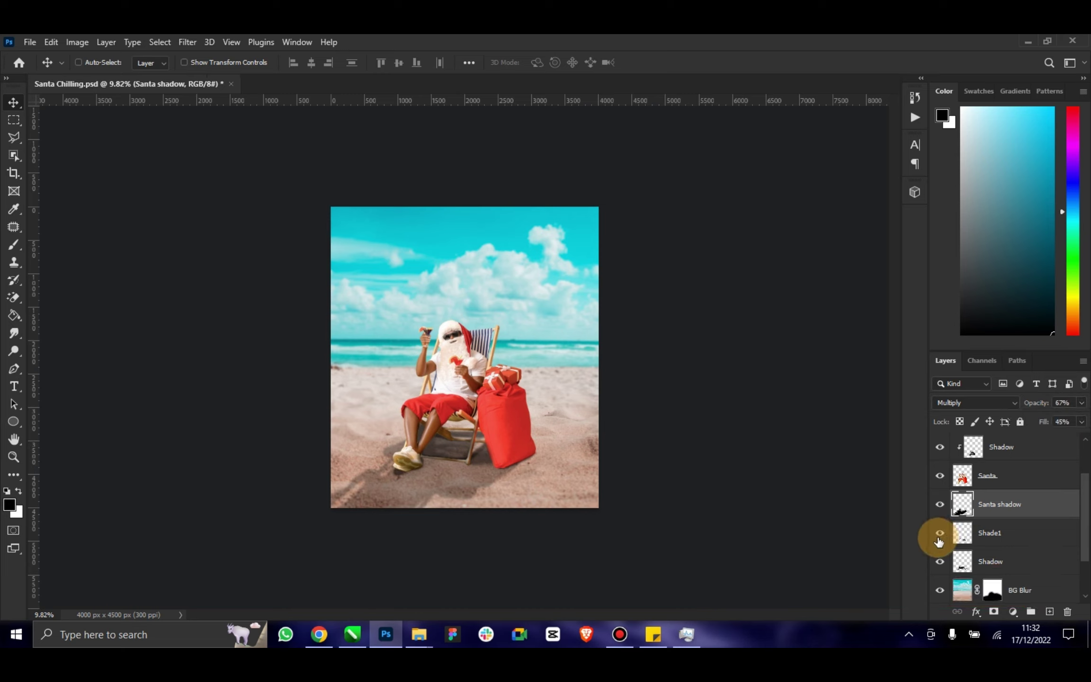
Compare Shade1 hidden and visible, then set its opacity to 34%.
click(938, 533)
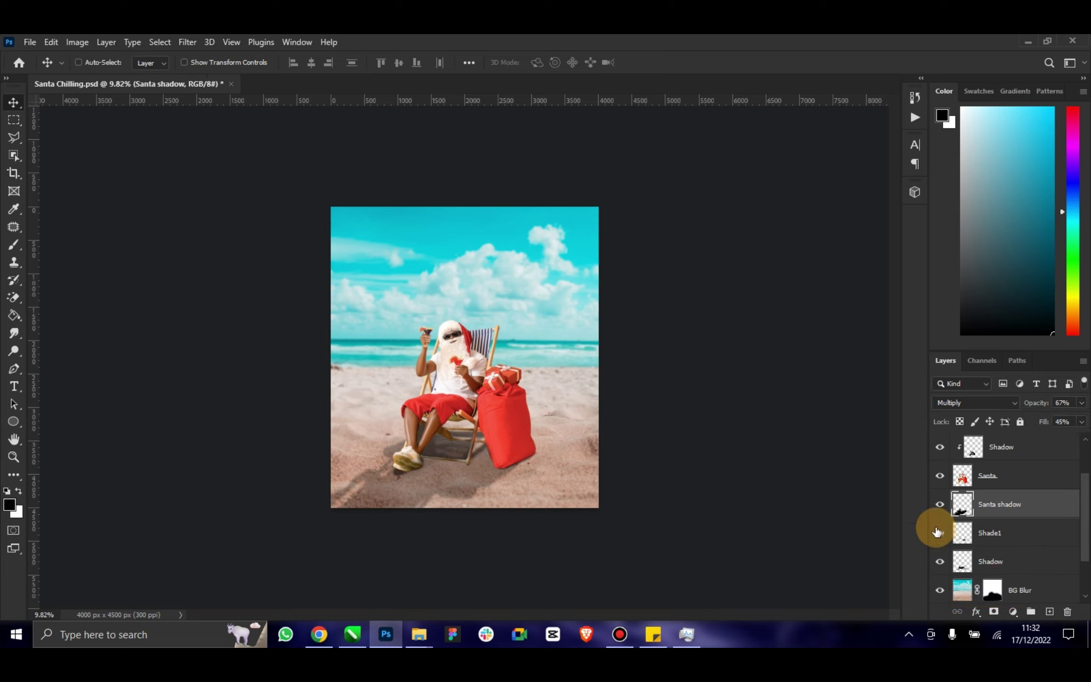
click(938, 533)
click(999, 531)
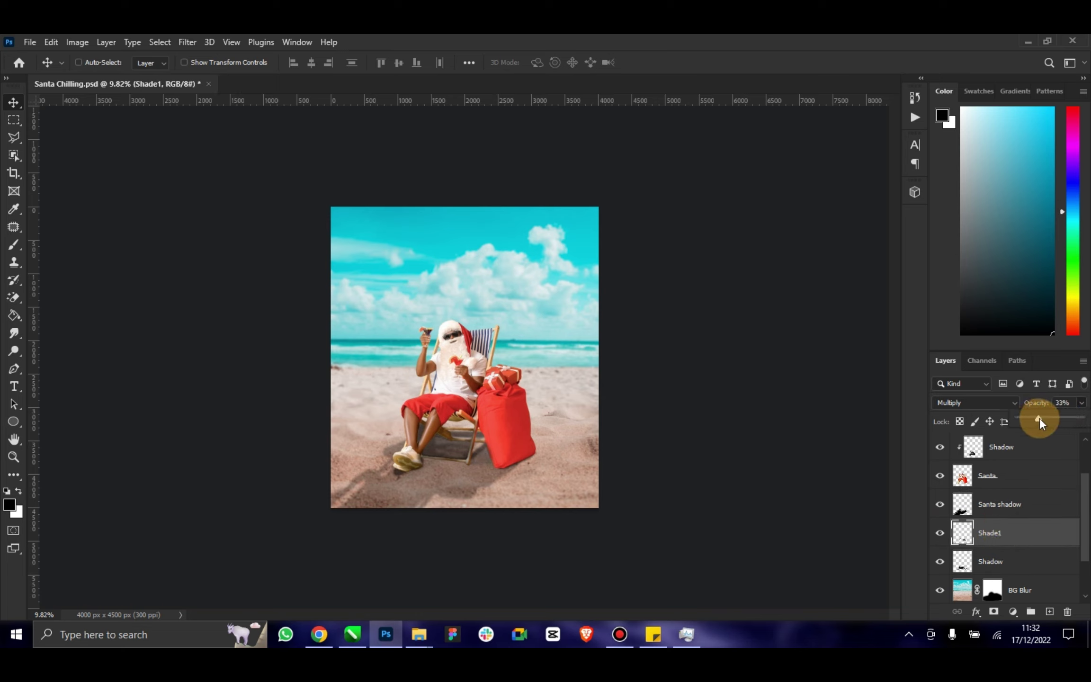
drag(1038, 418, 1036, 420)
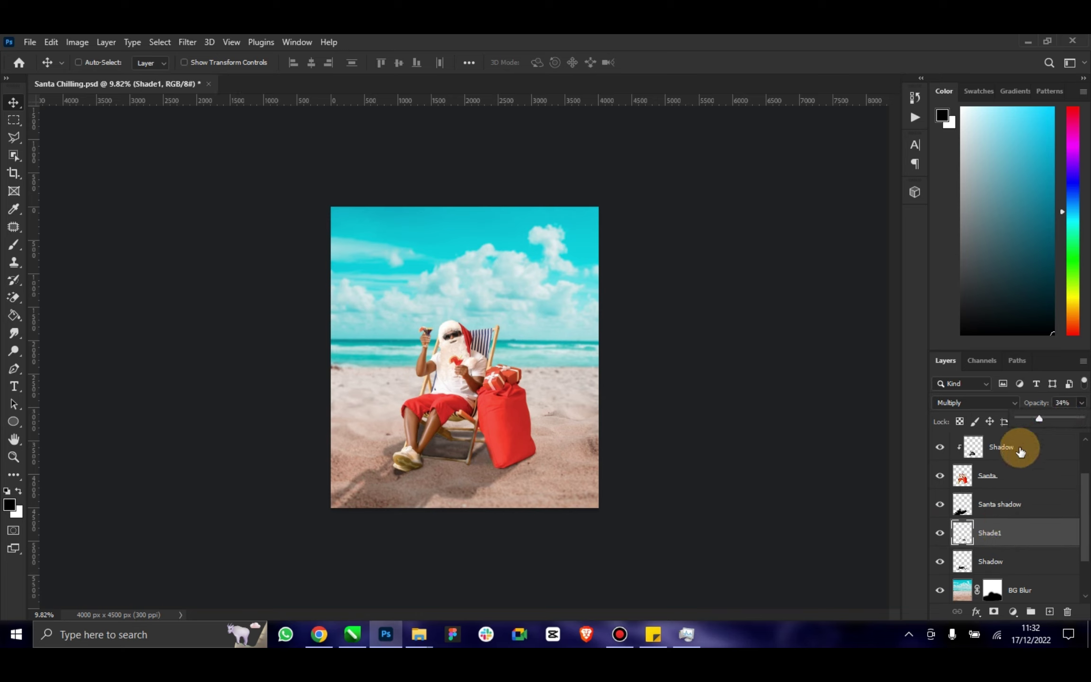
Raise the Shadow layer's Fill to 87%.
click(940, 562)
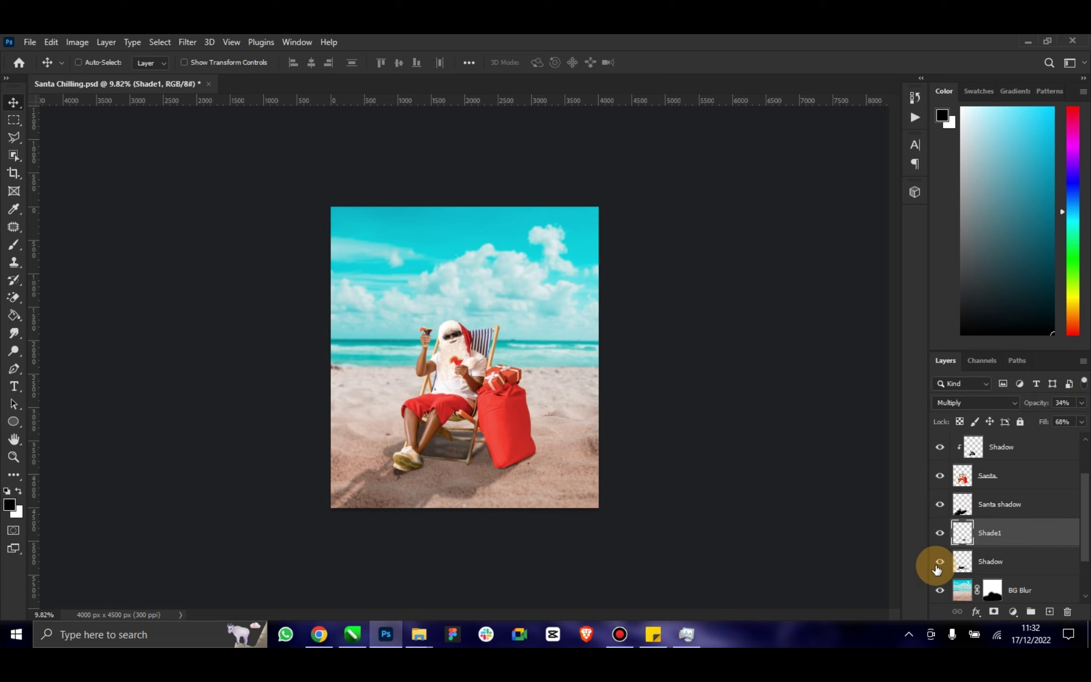
click(997, 561)
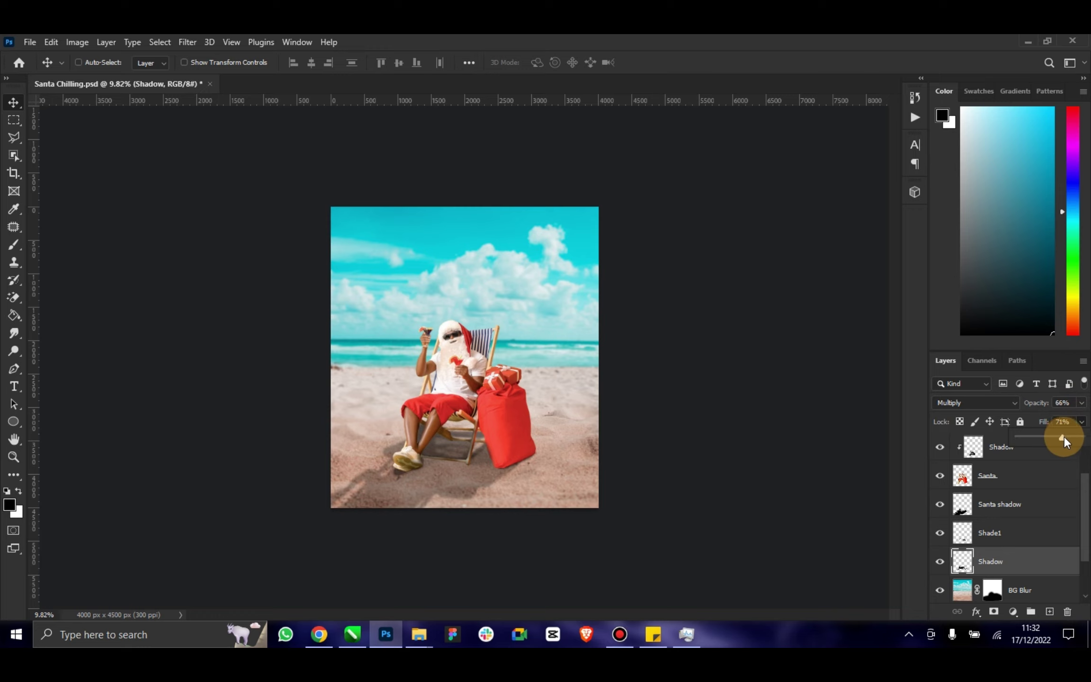
drag(1073, 437, 1071, 439)
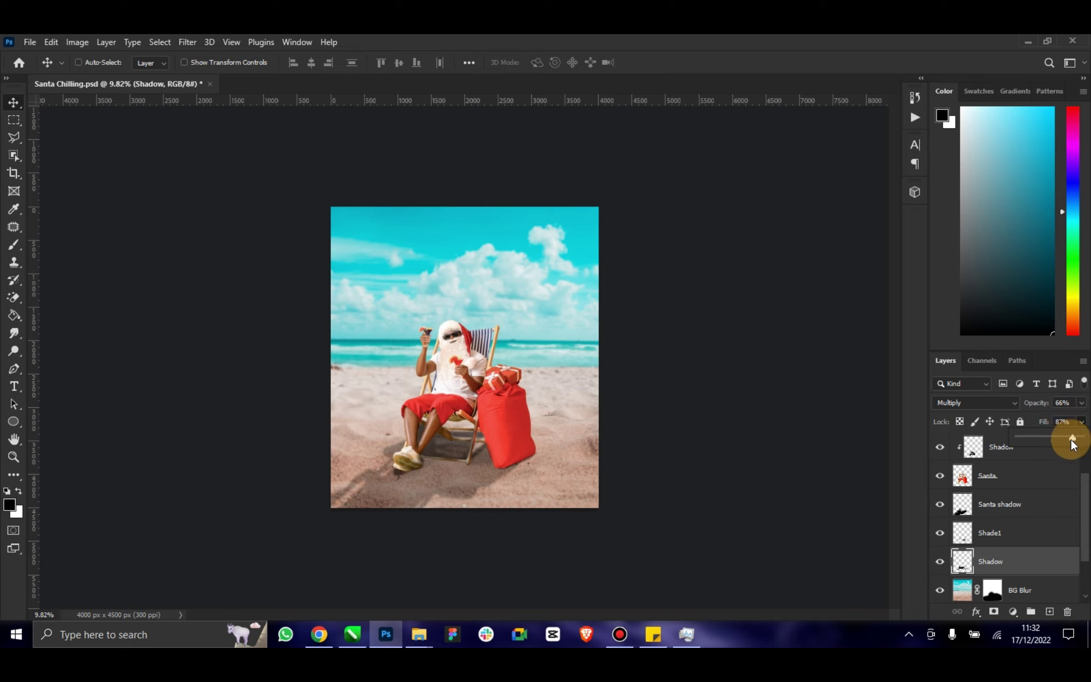
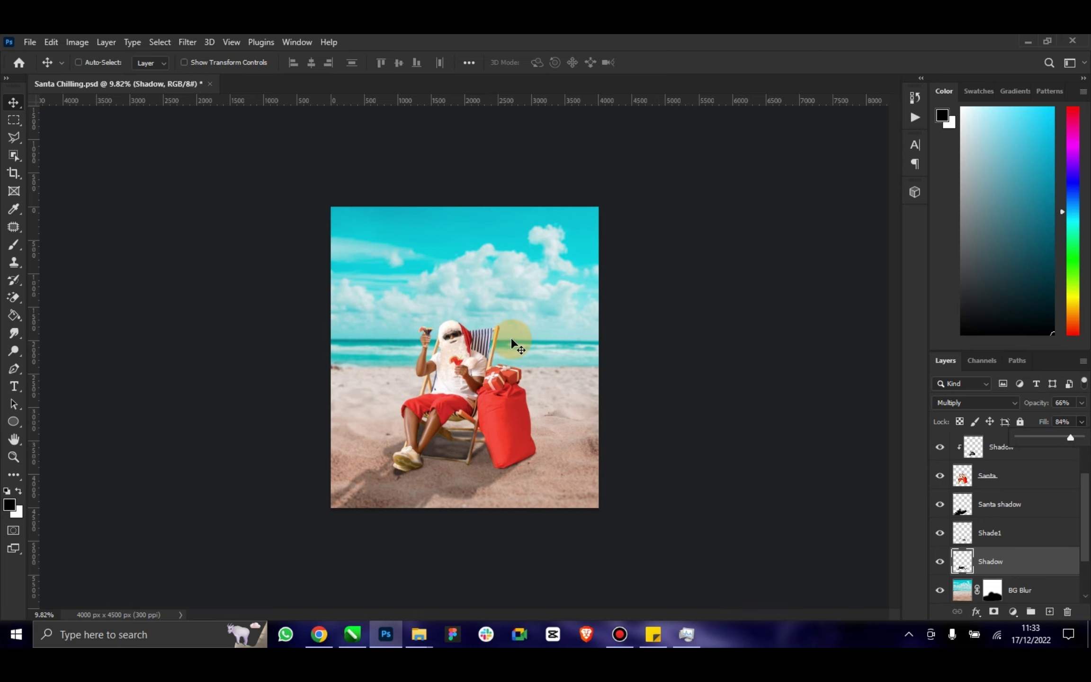
Save the composite and drag the pngwing.com (1) palm tree image onto the canvas.
key(ctrl+s)
click(401, 584)
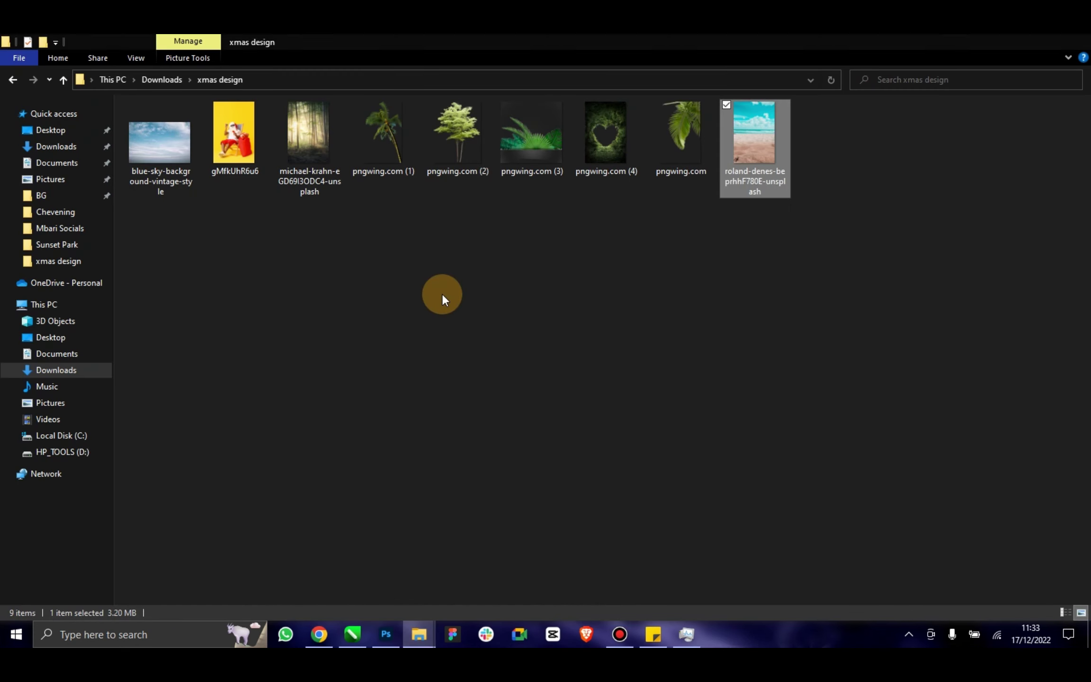
click(393, 156)
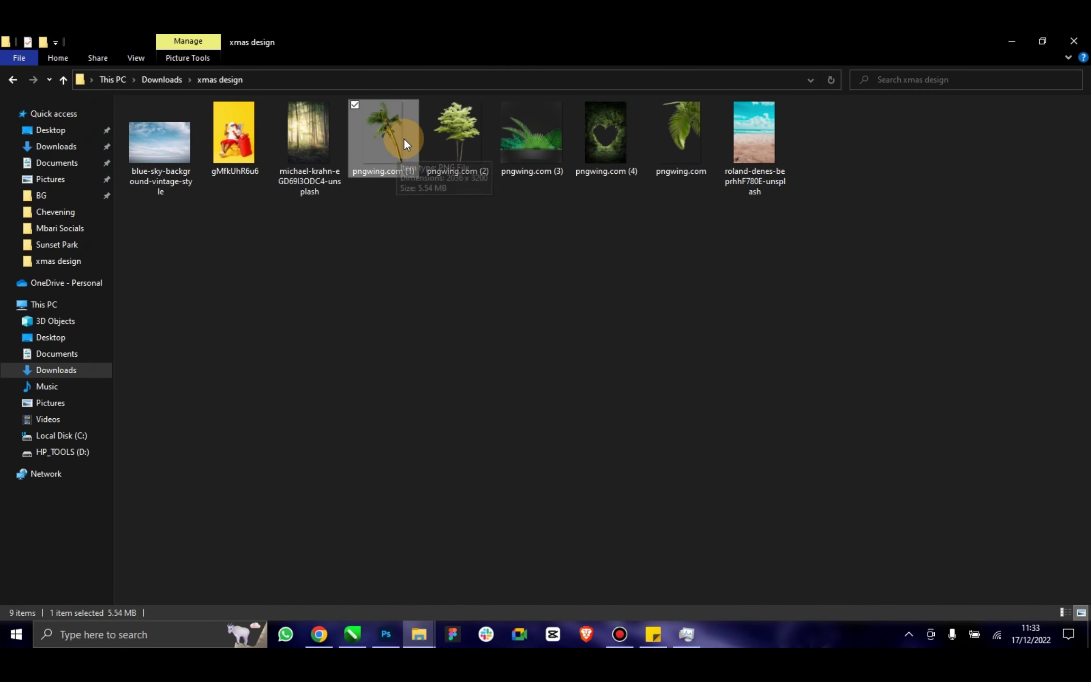
mouse_move(397, 141)
mouse_down()
mouse_move(408, 342)
mouse_move(429, 450)
mouse_up()
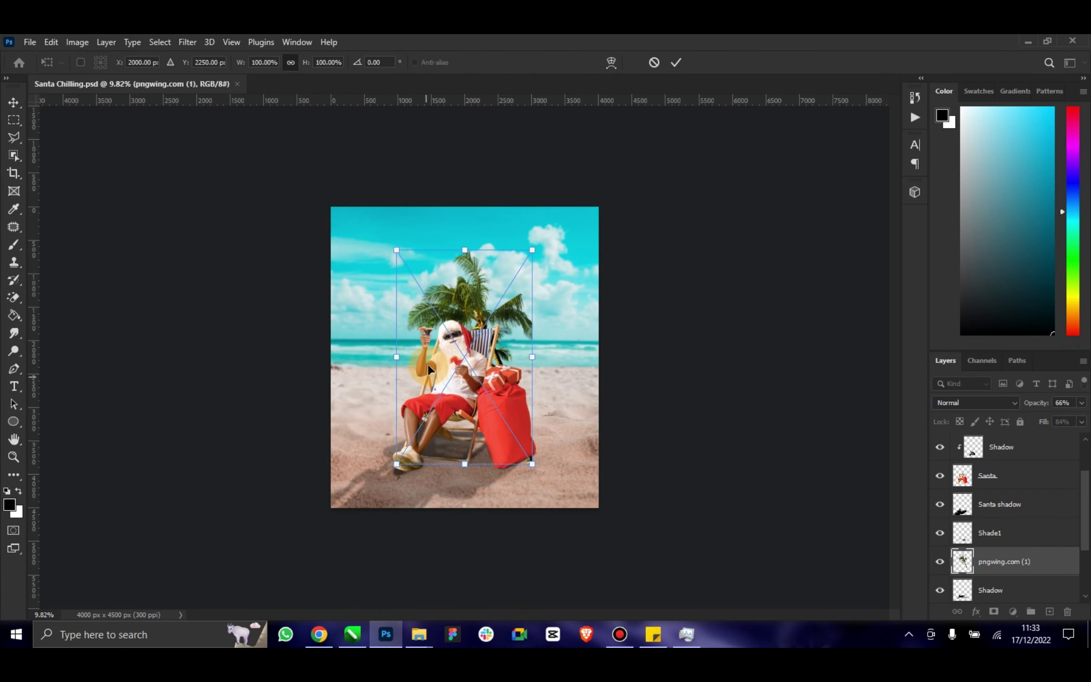
Rasterize the palm tree beneath the Shadow layer, try it at the right edge, then delete it.
drag(1031, 581, 1003, 537)
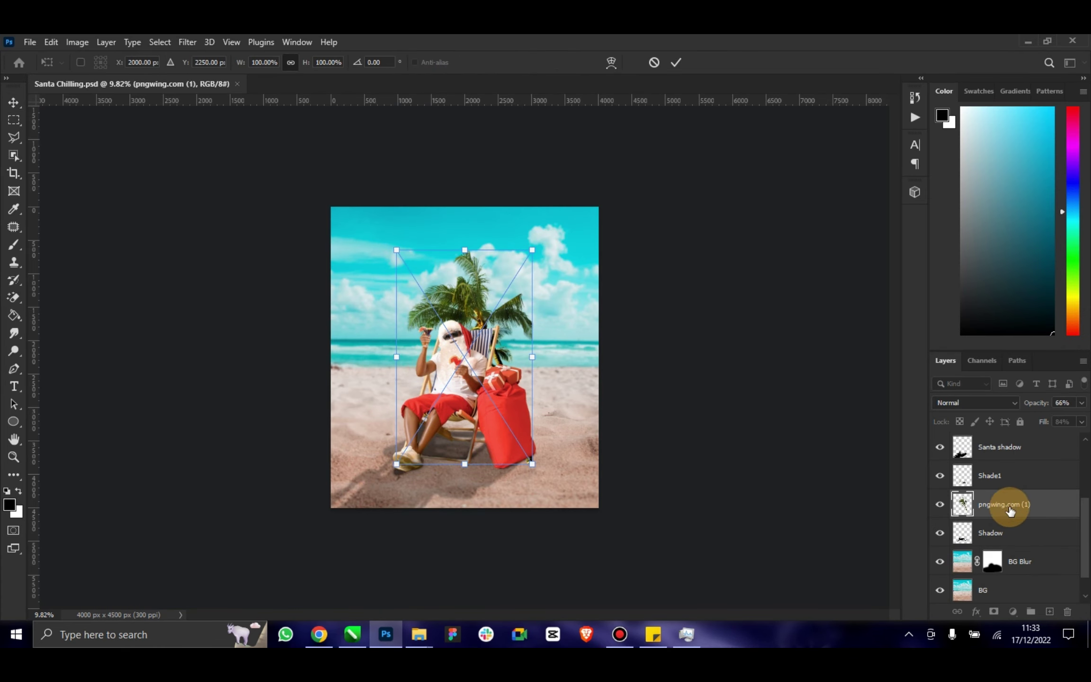
right_click(999, 533)
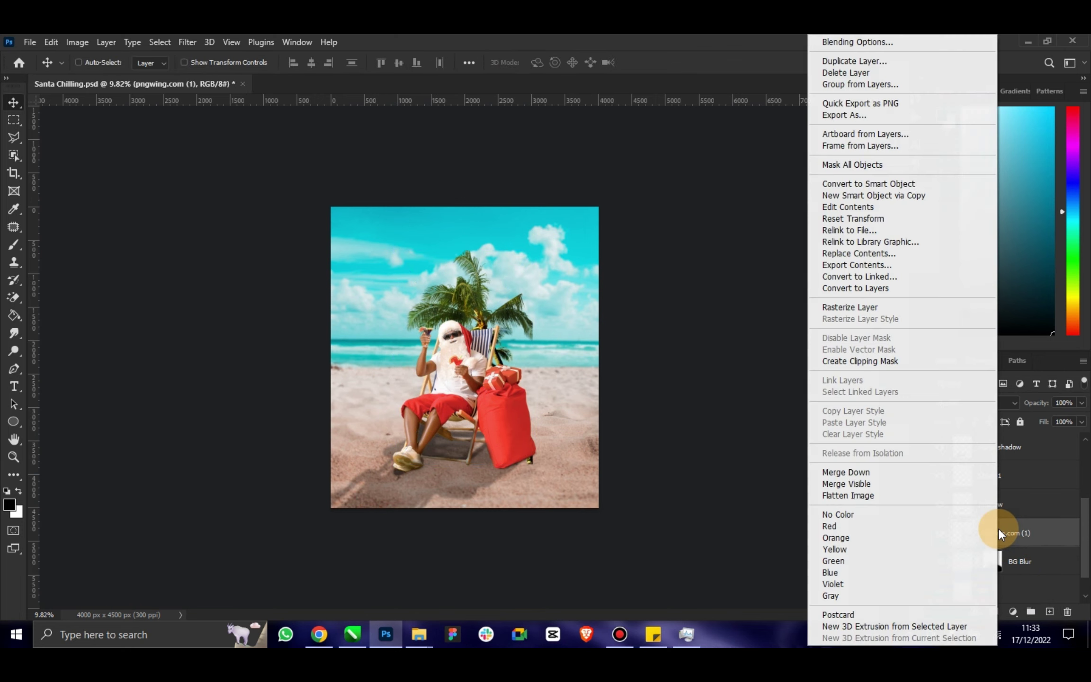
click(871, 308)
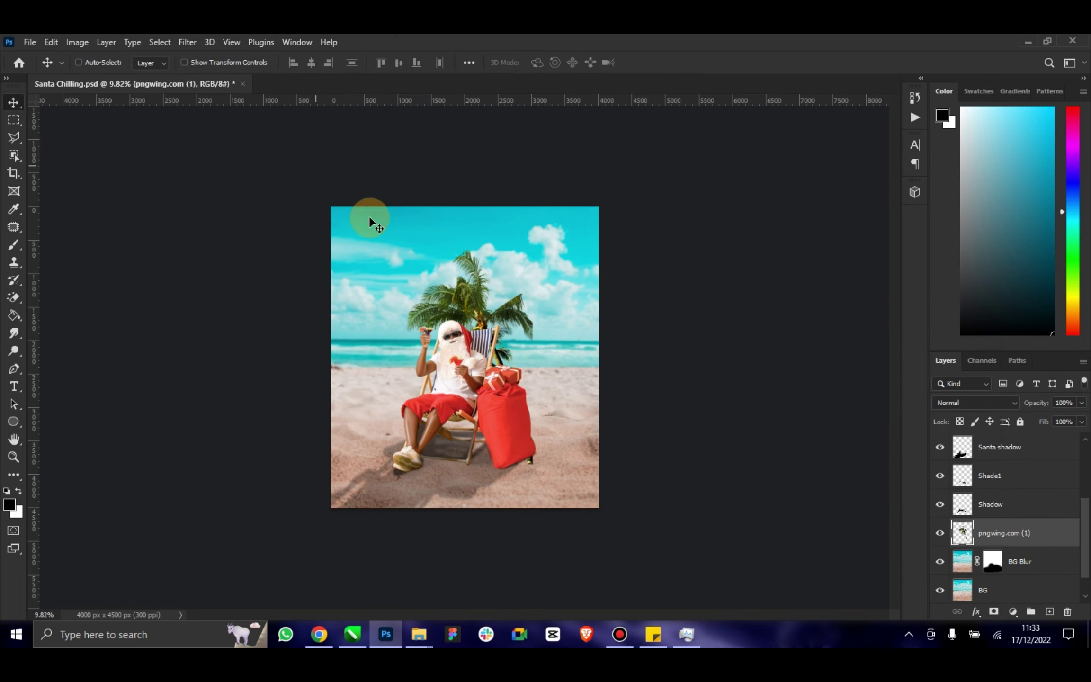
drag(370, 219, 462, 264)
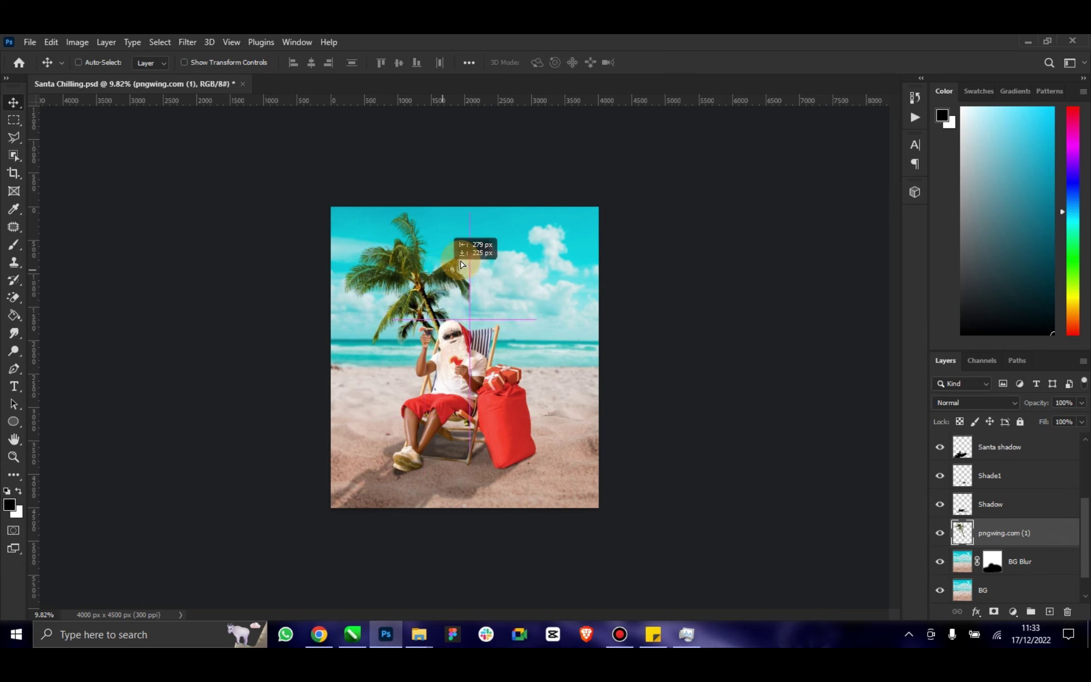
mouse_move(463, 264)
mouse_down()
mouse_move(578, 277)
mouse_move(560, 280)
mouse_up()
key(Delete)
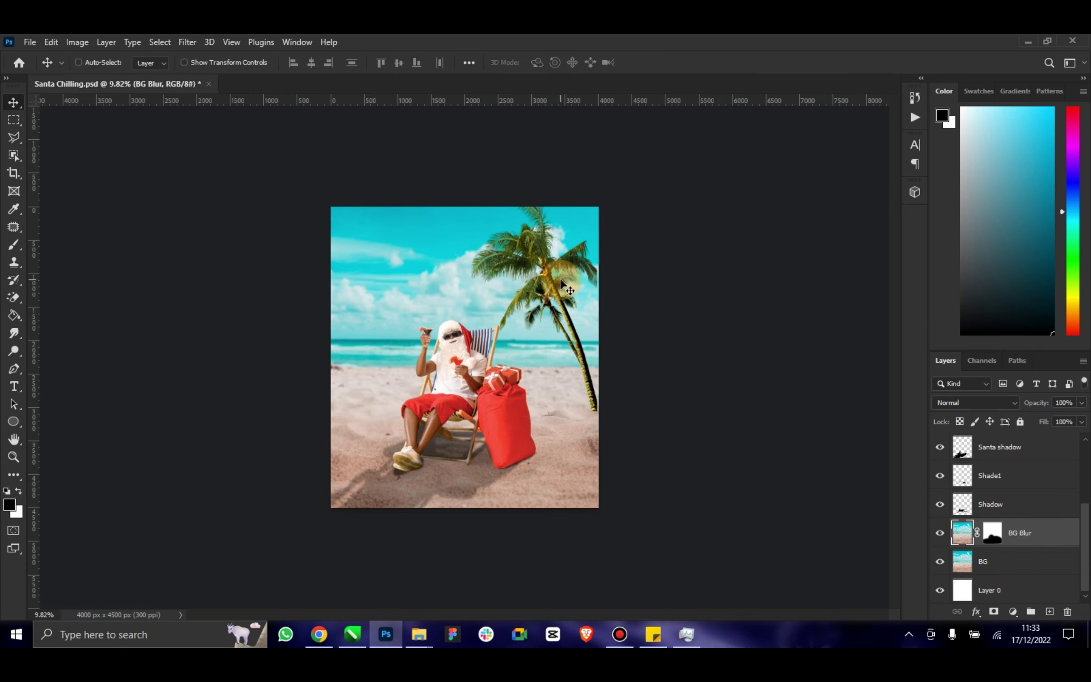
Delete the pngwing.com (1) file and bring the pngwing.com (2) leafy tree into the composite.
click(1023, 44)
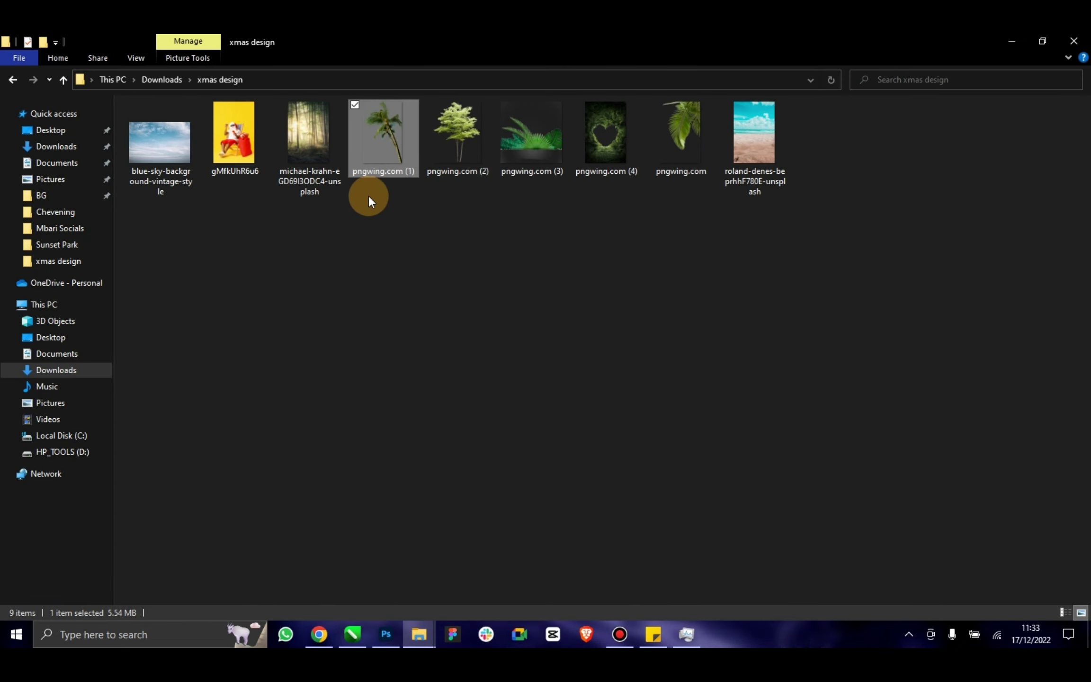
key(Delete)
key(Return)
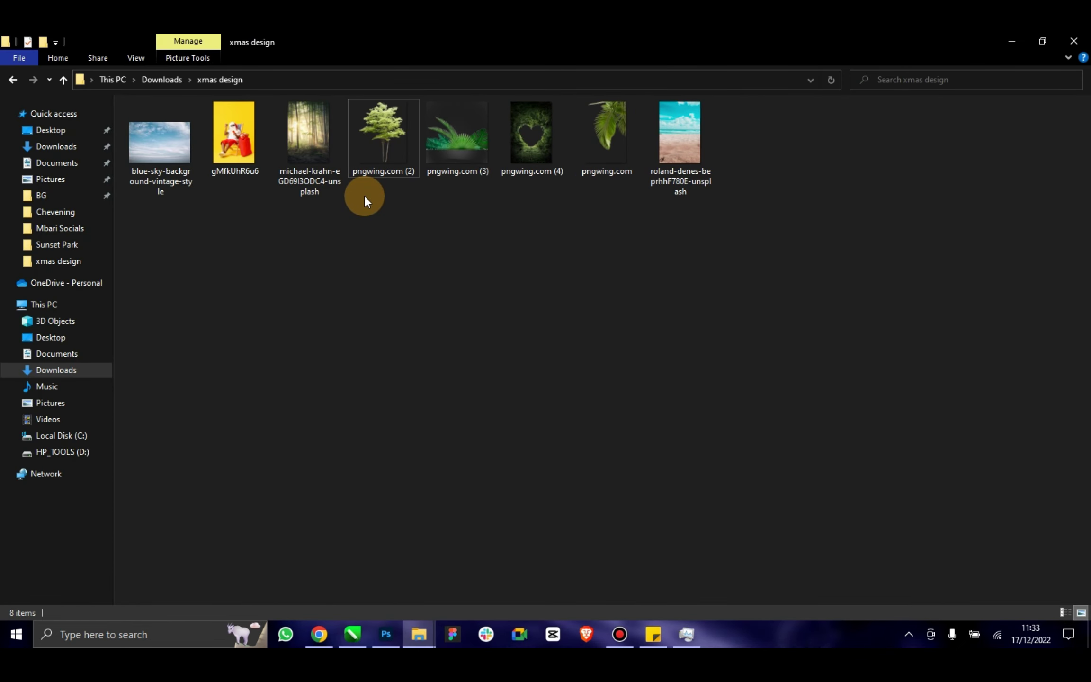
drag(394, 129, 451, 411)
drag(555, 314, 518, 279)
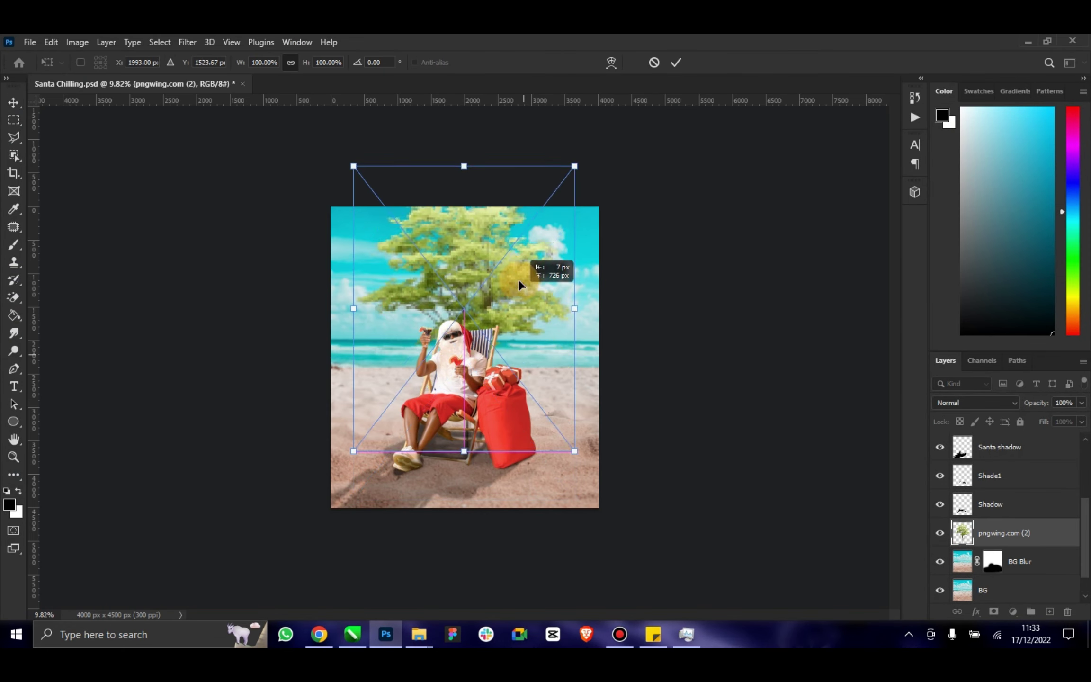
Scale the tree to about 84%, move it to the left edge and tilt it about 15°.
drag(575, 145, 539, 190)
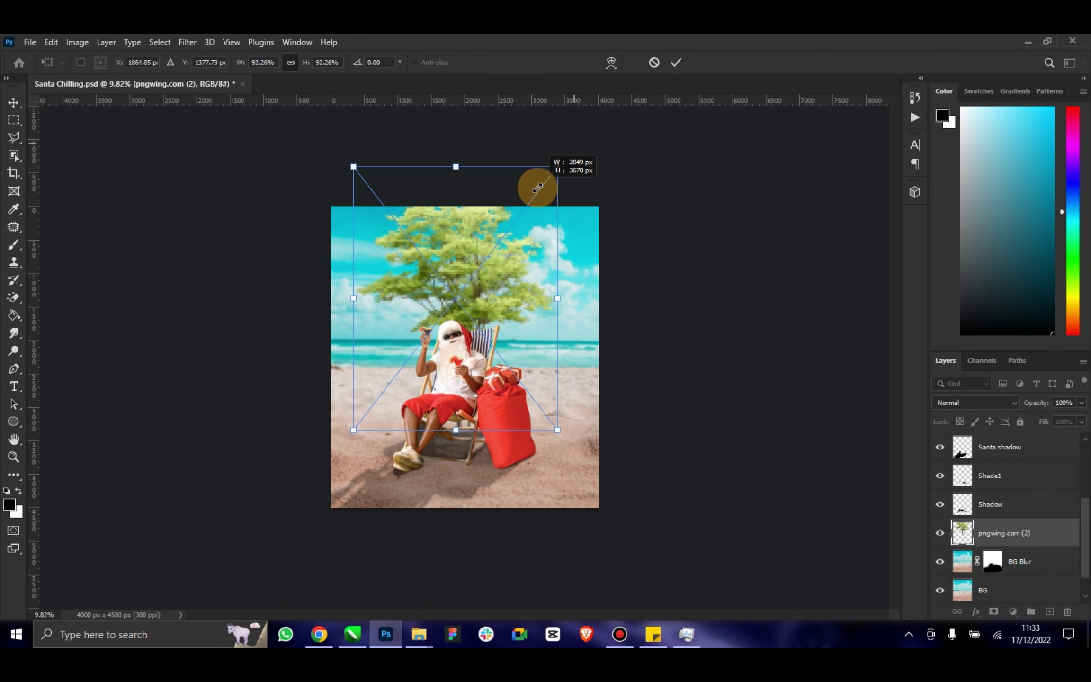
drag(381, 280, 369, 325)
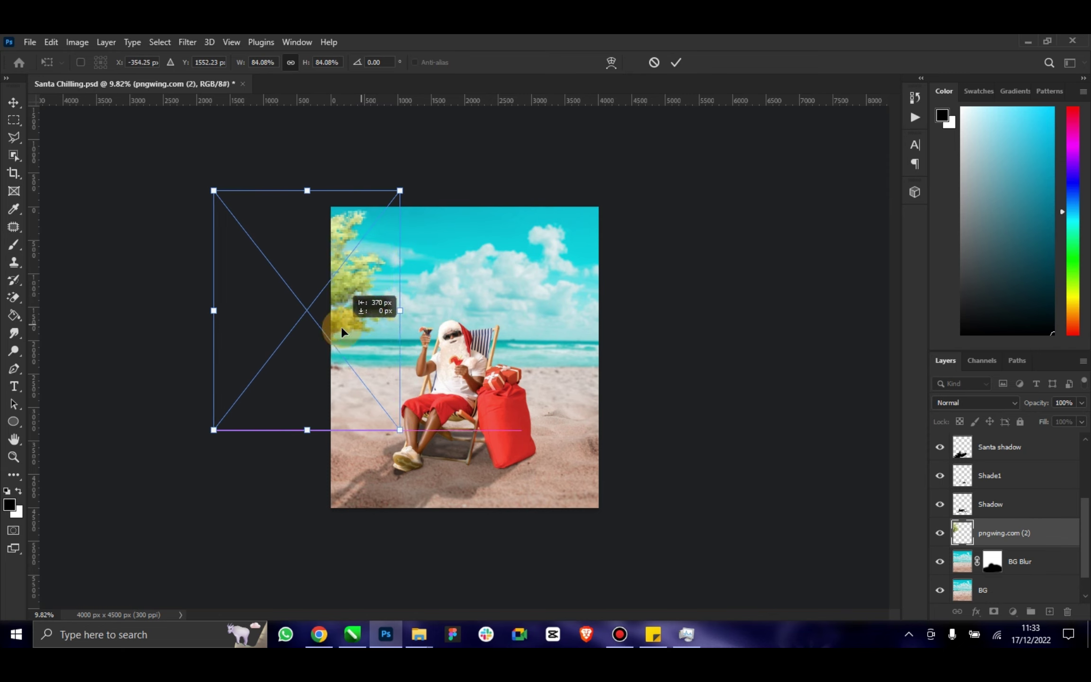
mouse_move(426, 293)
mouse_down()
mouse_move(431, 224)
mouse_move(466, 191)
mouse_up()
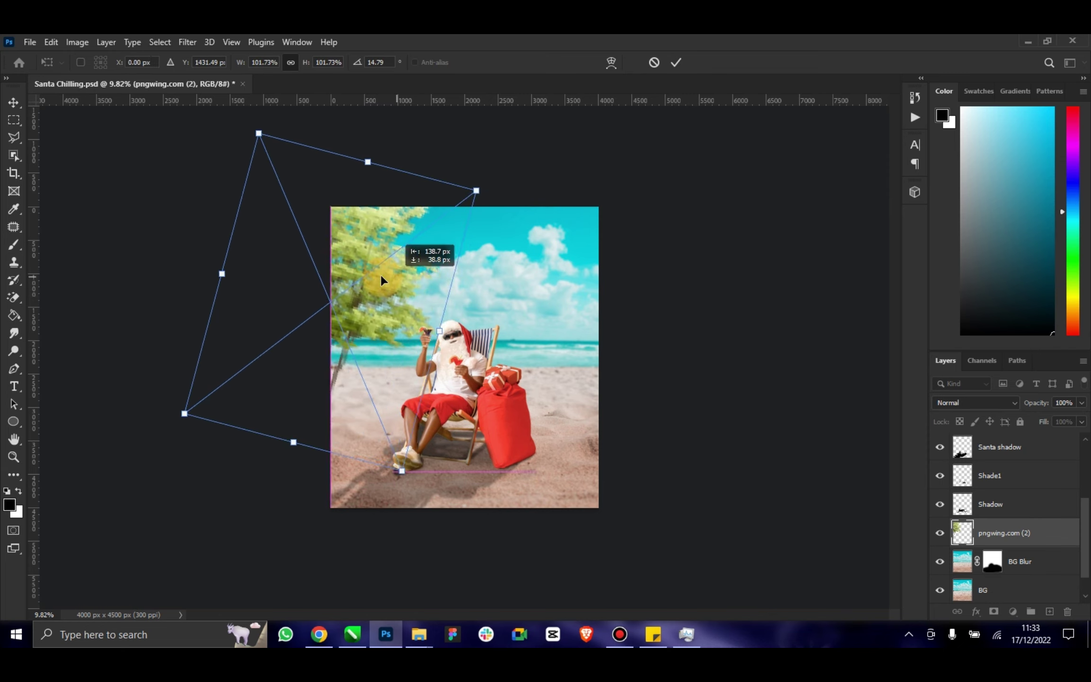
click(675, 62)
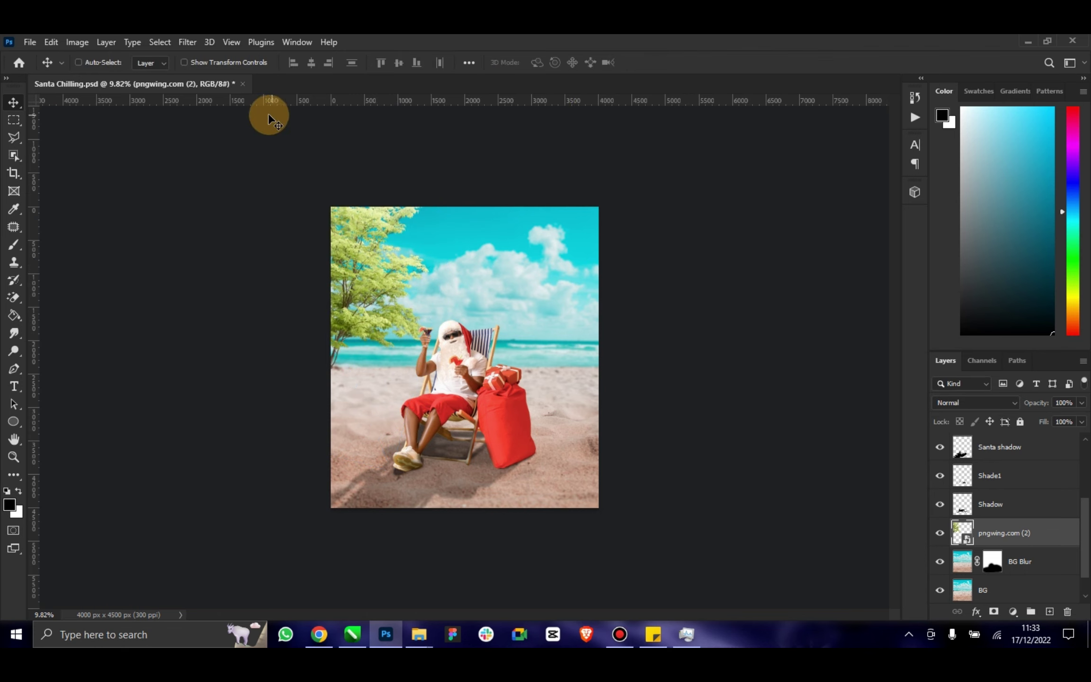
Rasterize the tree layer and rename it 'Tree'.
right_click(997, 531)
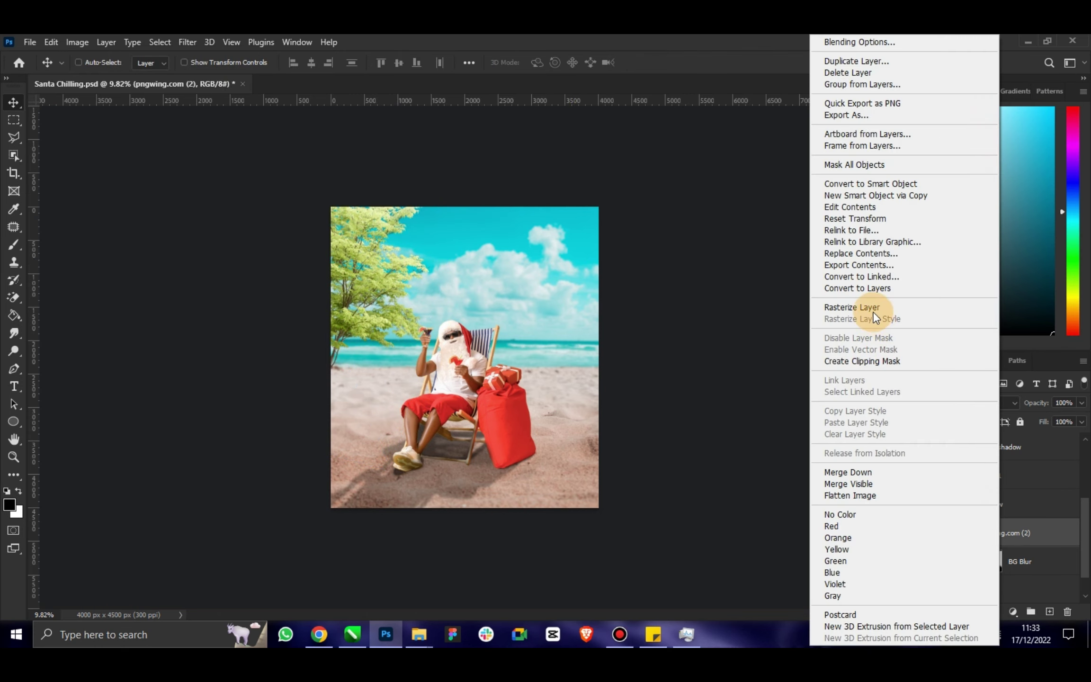
click(873, 309)
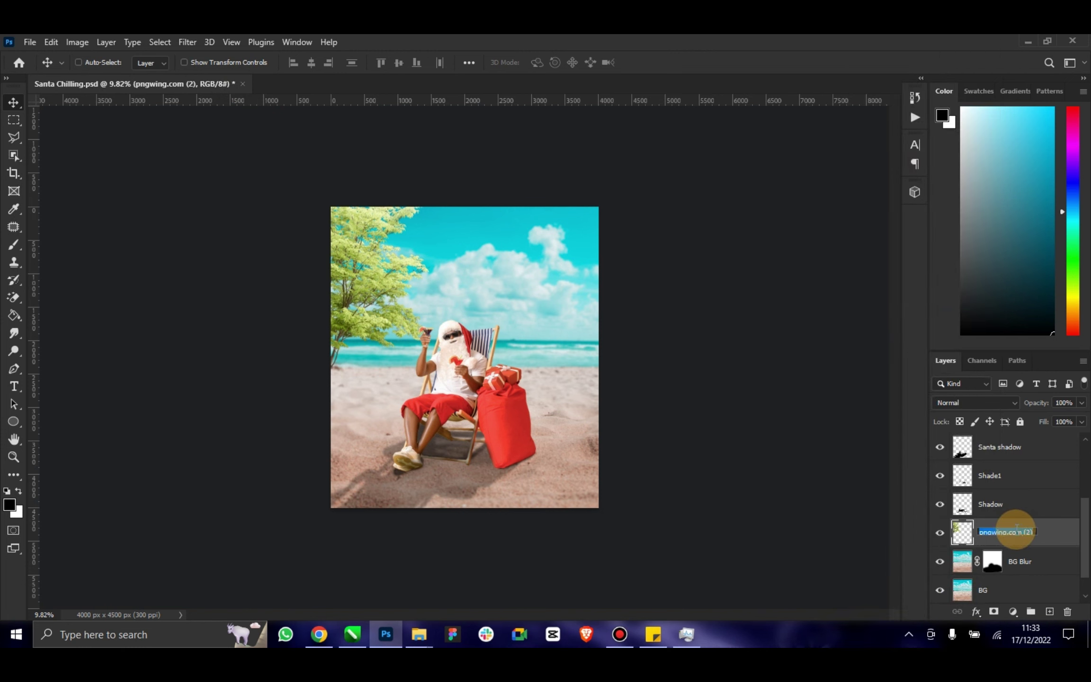
click(1018, 529)
text(Tree)
key(Return)
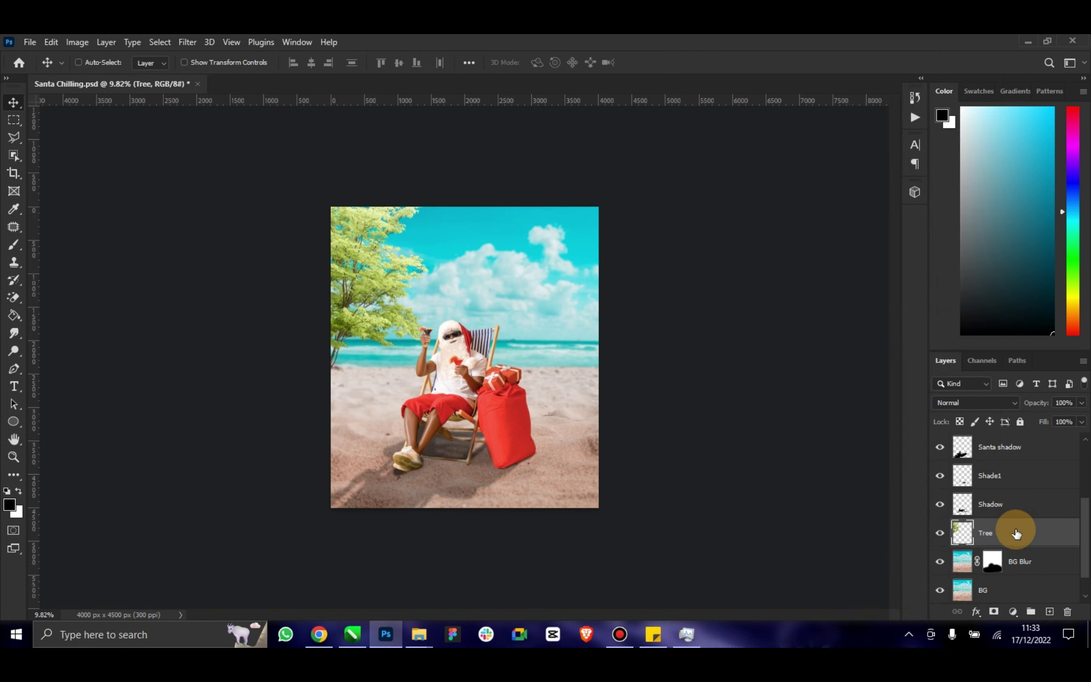
Duplicate the Tree layer and flip the copy horizontally.
key(ctrl+j)
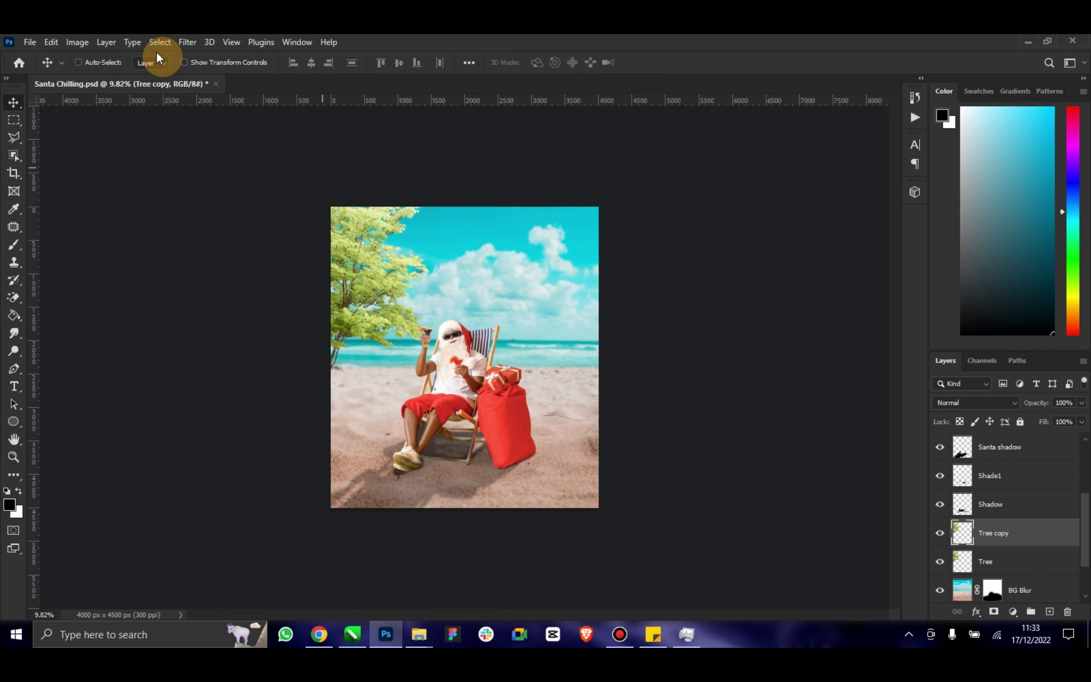
click(87, 43)
click(61, 42)
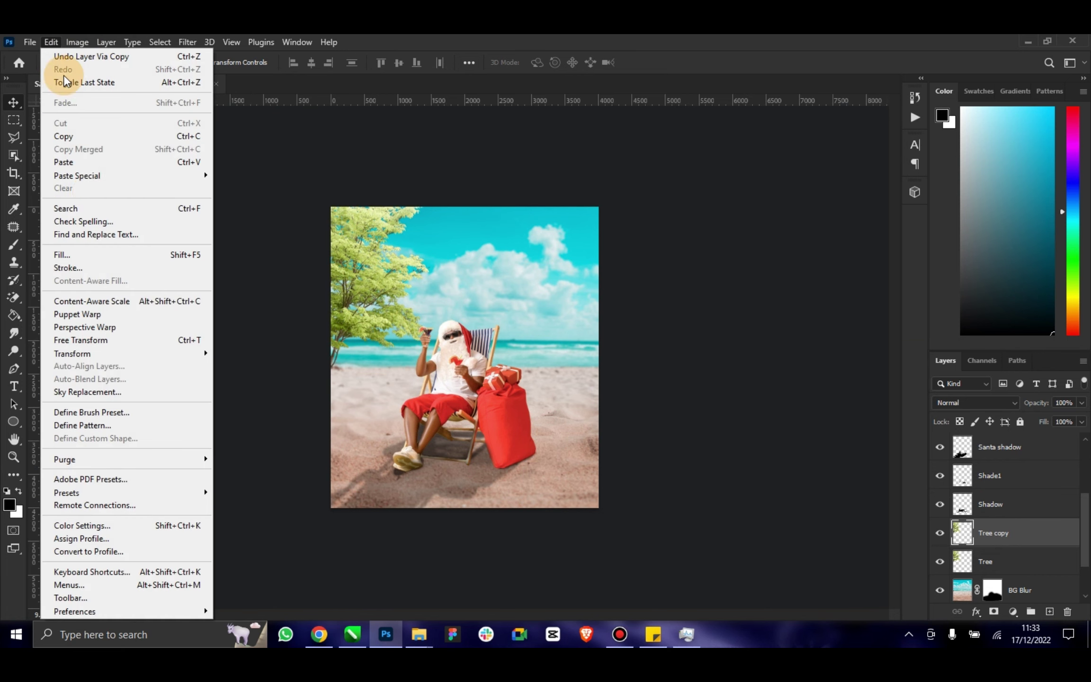
mouse_move(72, 353)
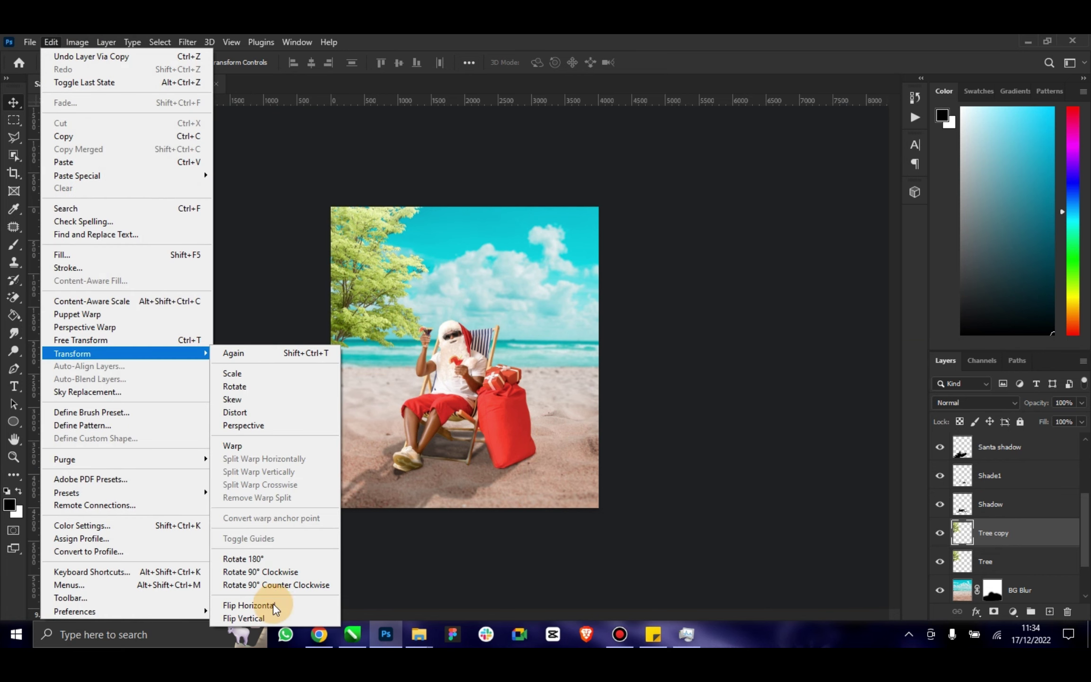
click(284, 604)
Move the flipped copy into the top-right corner and nudge the original Tree to the top-left.
drag(390, 295, 606, 335)
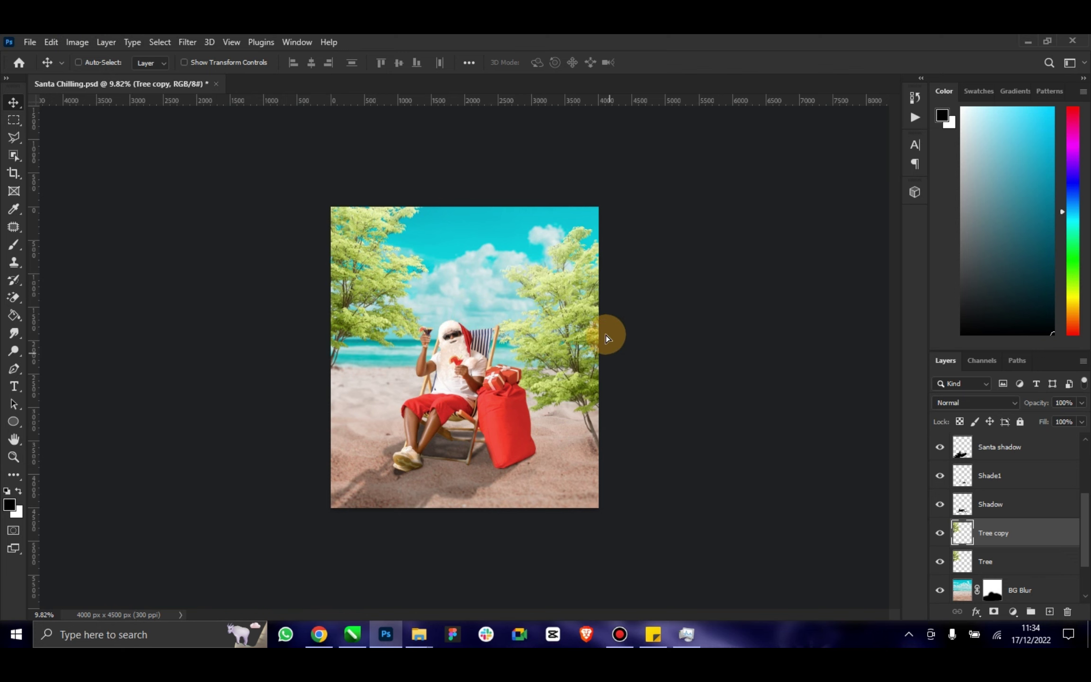
mouse_move(586, 276)
mouse_down()
mouse_move(586, 231)
mouse_move(593, 258)
mouse_up()
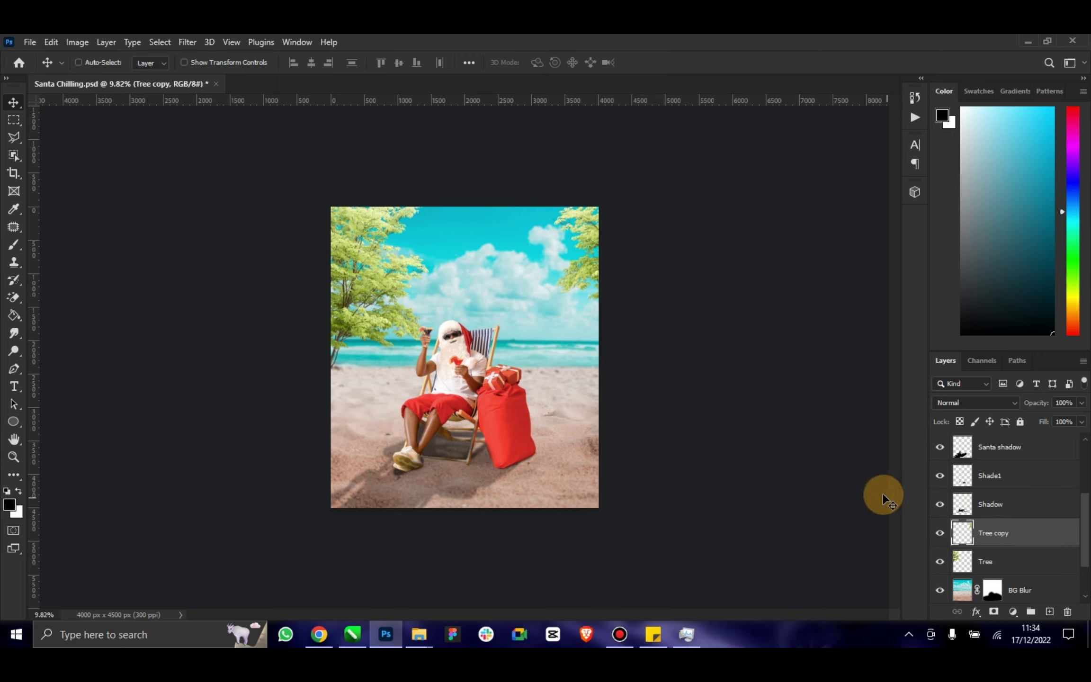
click(961, 561)
drag(361, 265, 366, 273)
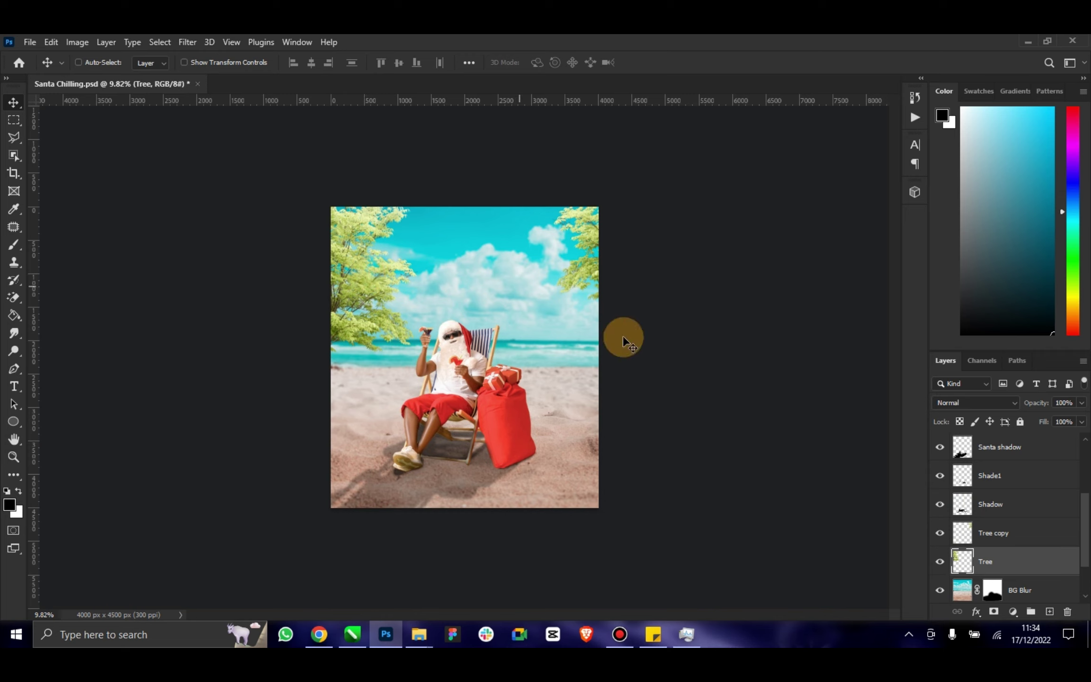
Match the tree's colours to the BG layer of Santa Chilling.psd with fade 55.
click(67, 41)
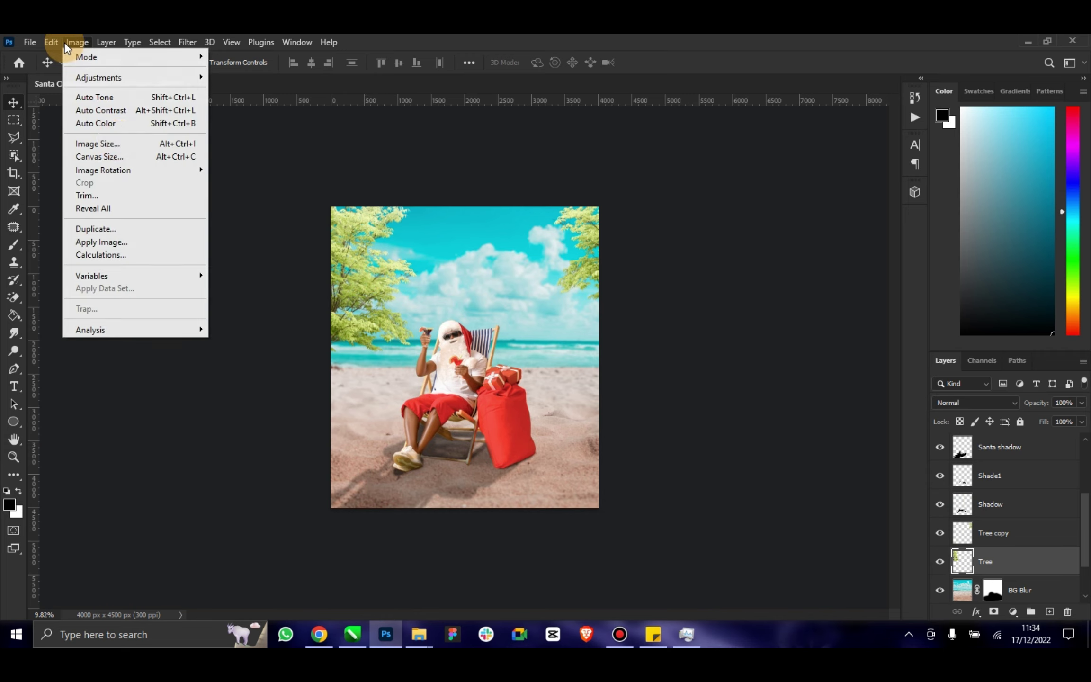
mouse_move(99, 78)
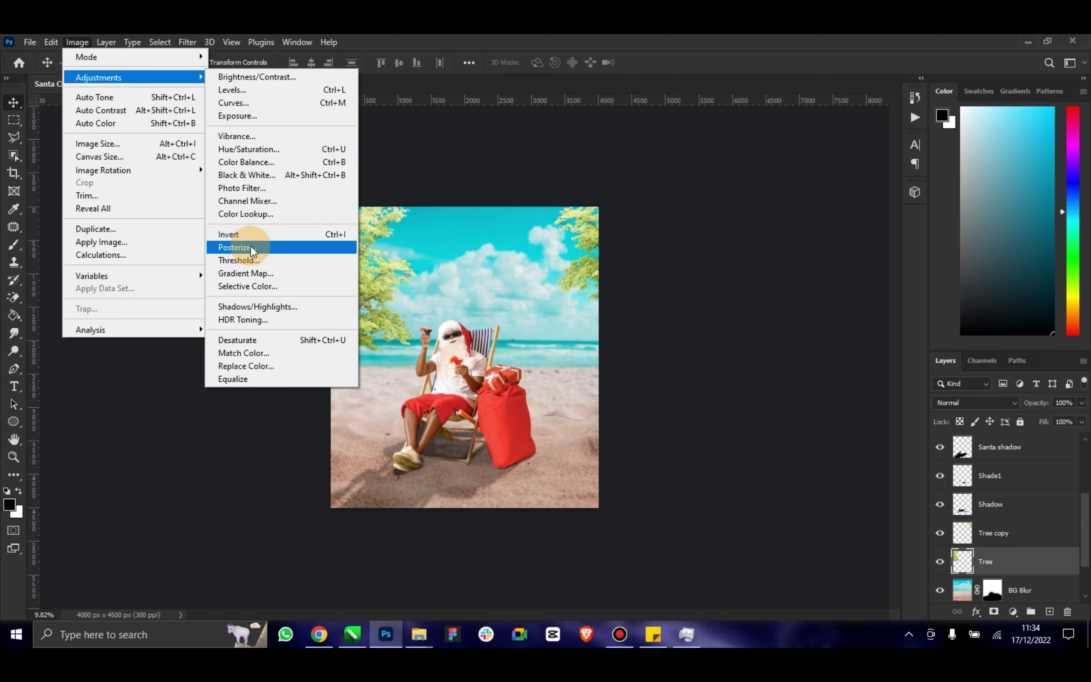
click(271, 356)
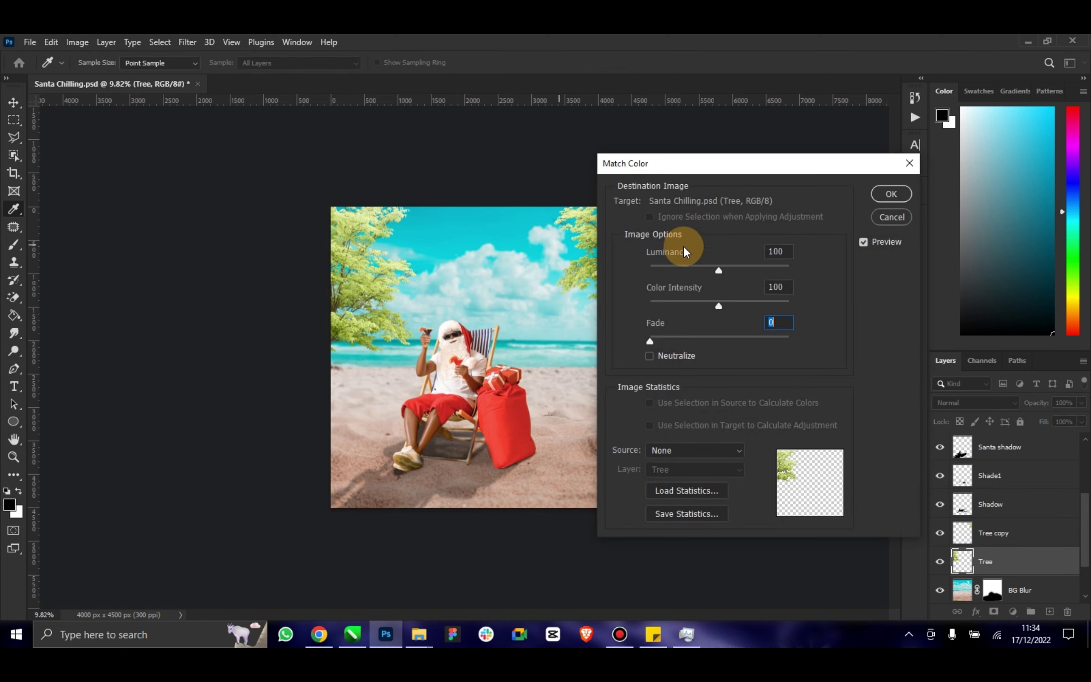
click(728, 453)
click(714, 480)
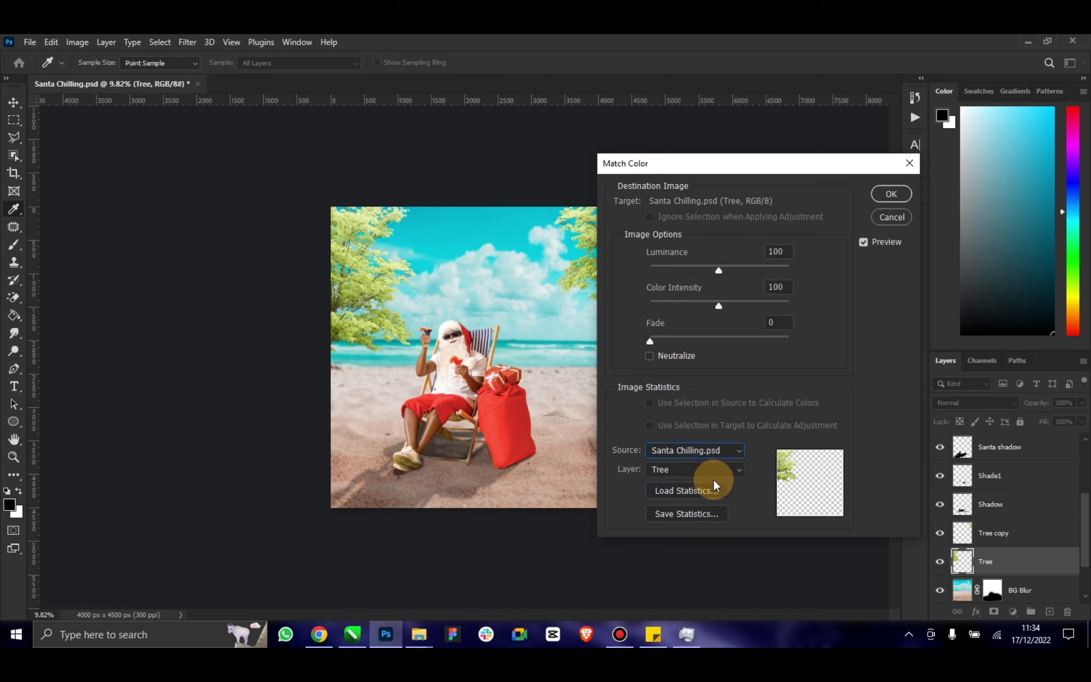
click(714, 472)
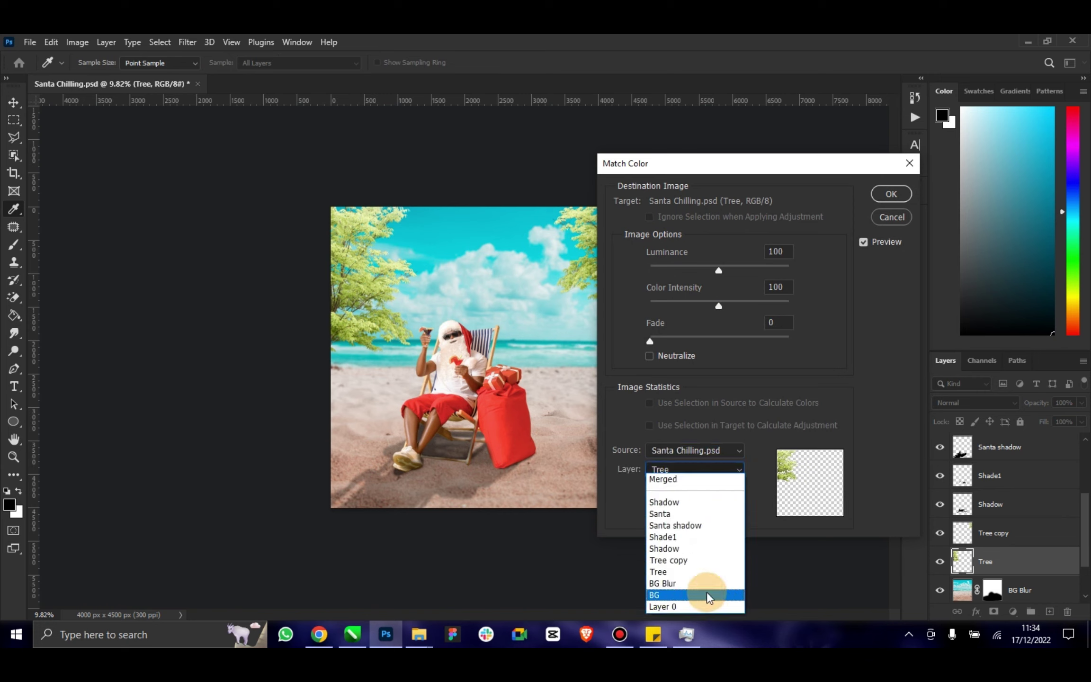
click(707, 591)
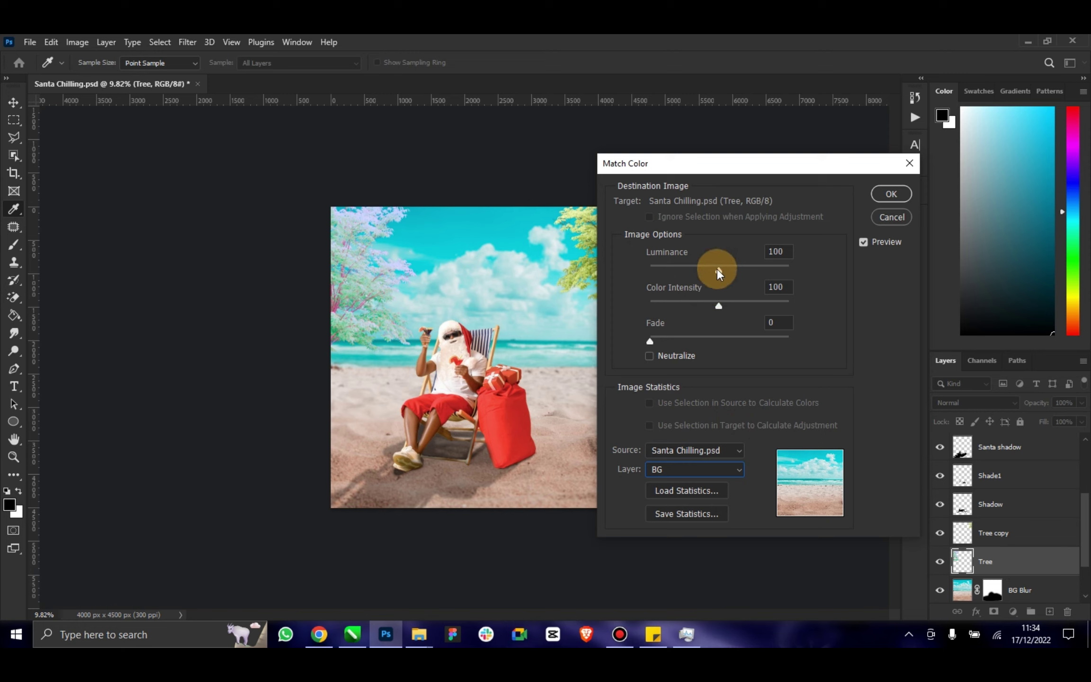
mouse_move(717, 268)
mouse_down()
mouse_move(741, 270)
mouse_move(712, 299)
mouse_up()
mouse_move(650, 342)
mouse_down()
mouse_move(729, 345)
mouse_move(730, 335)
mouse_up()
click(882, 220)
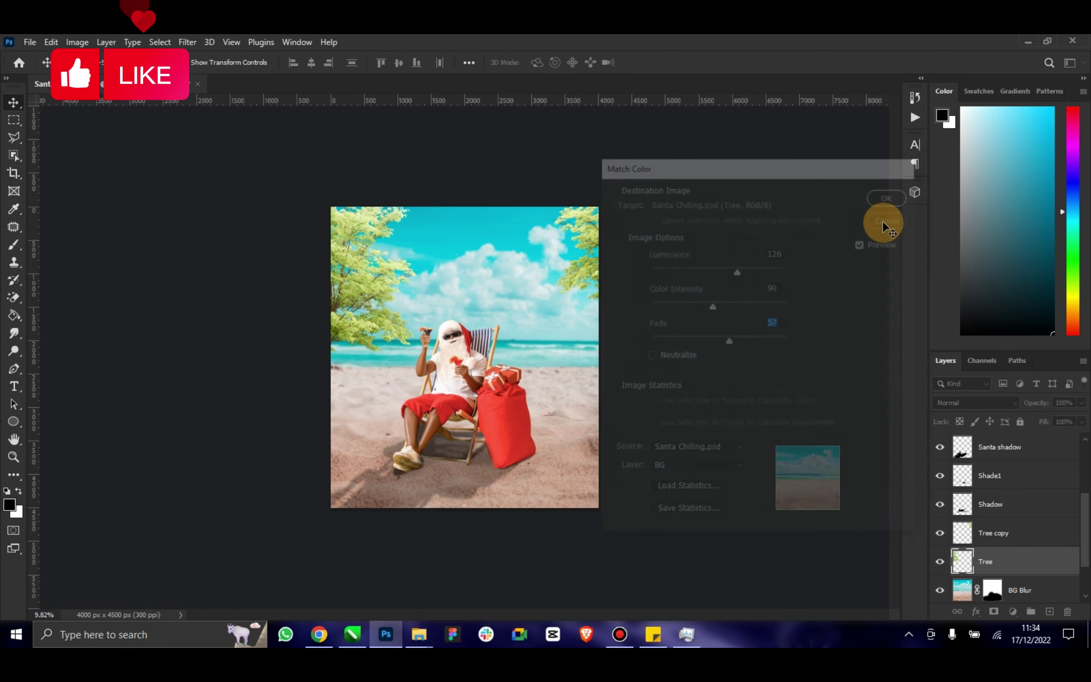
Try a 28-distance Motion Blur, discard it, and apply a 4.4-pixel Gaussian Blur instead.
key(v)
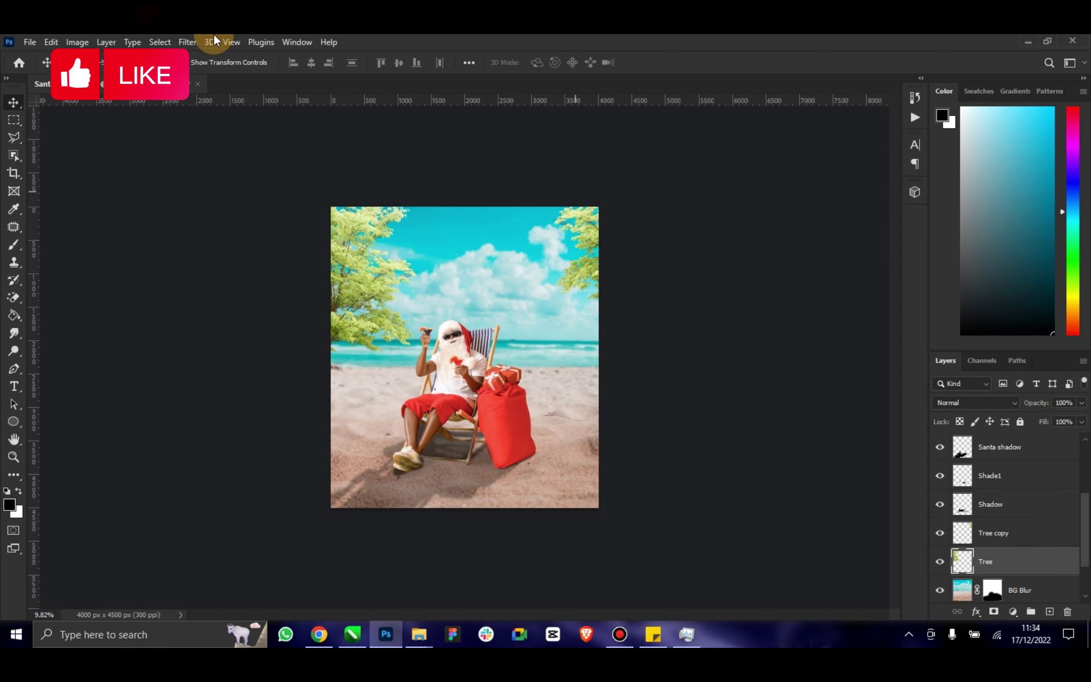
click(186, 40)
mouse_move(256, 217)
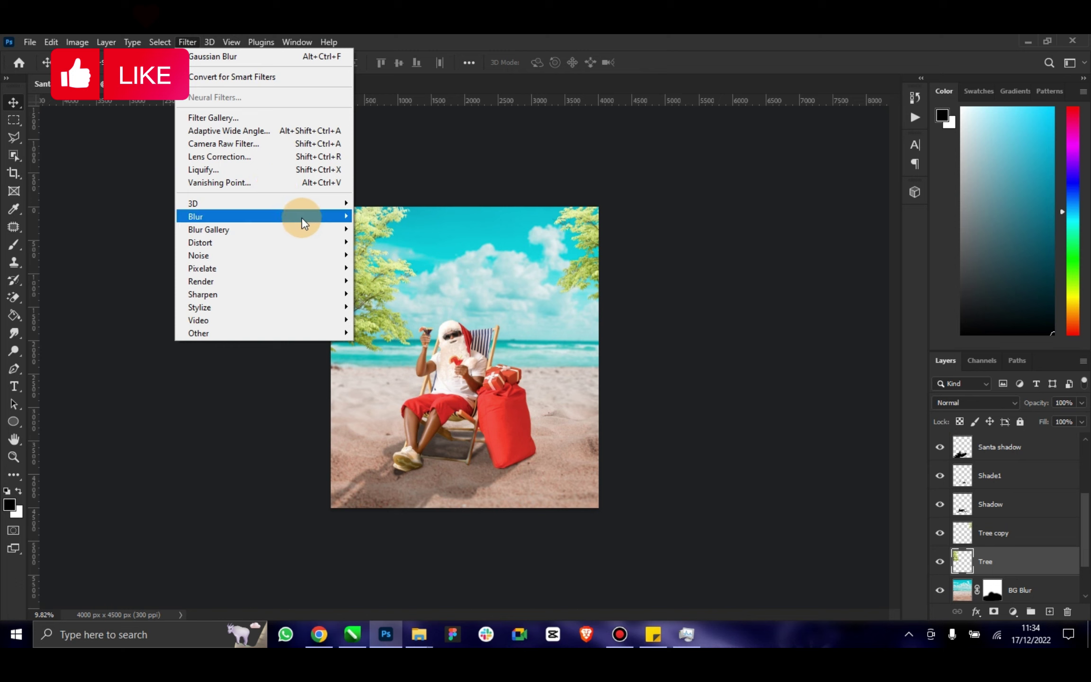
click(400, 294)
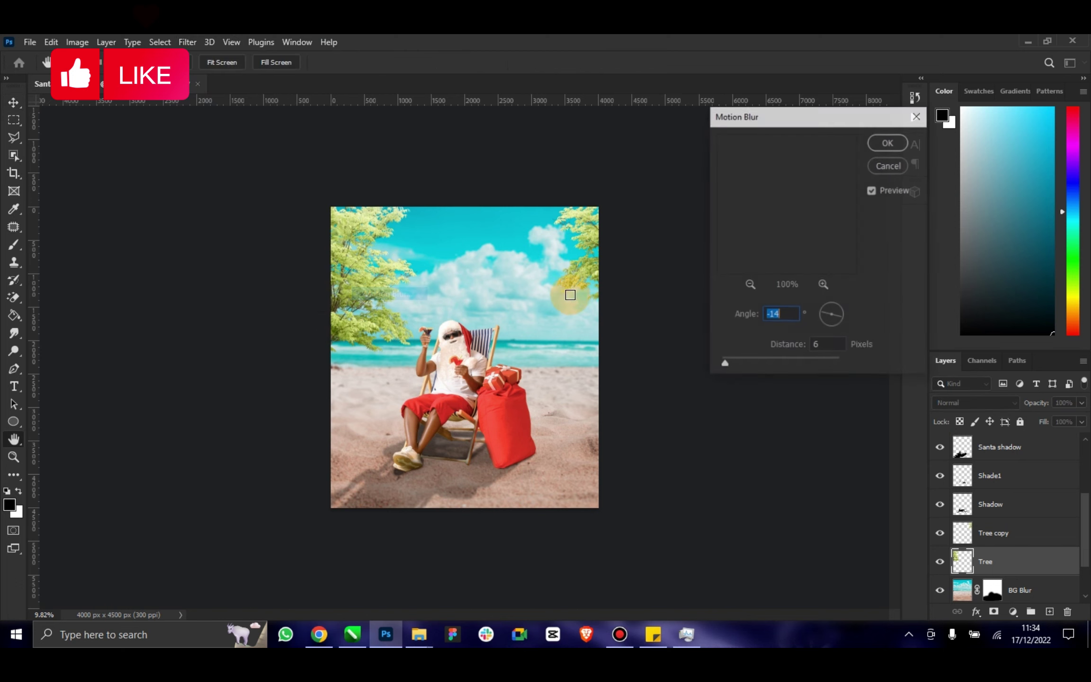
click(739, 362)
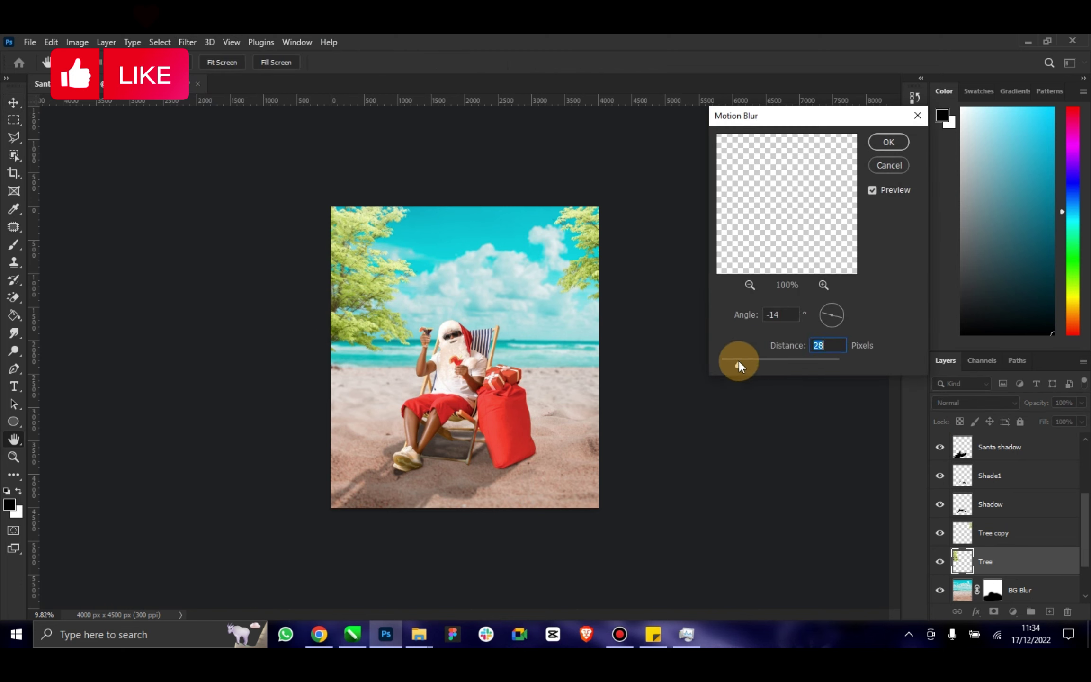
click(888, 161)
click(187, 41)
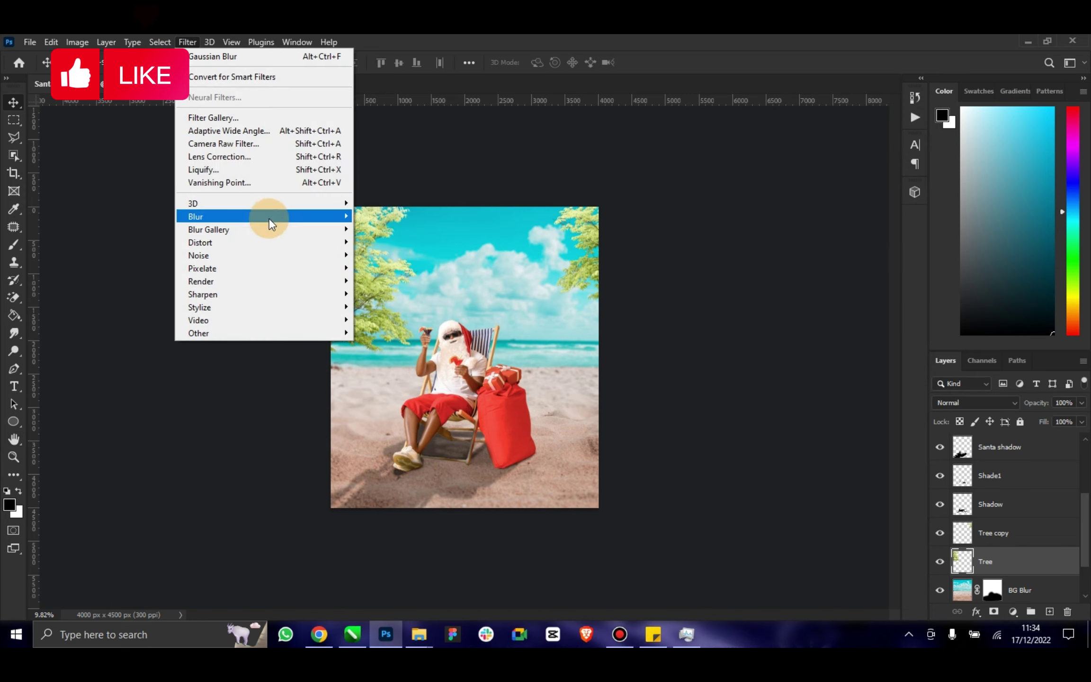
click(400, 268)
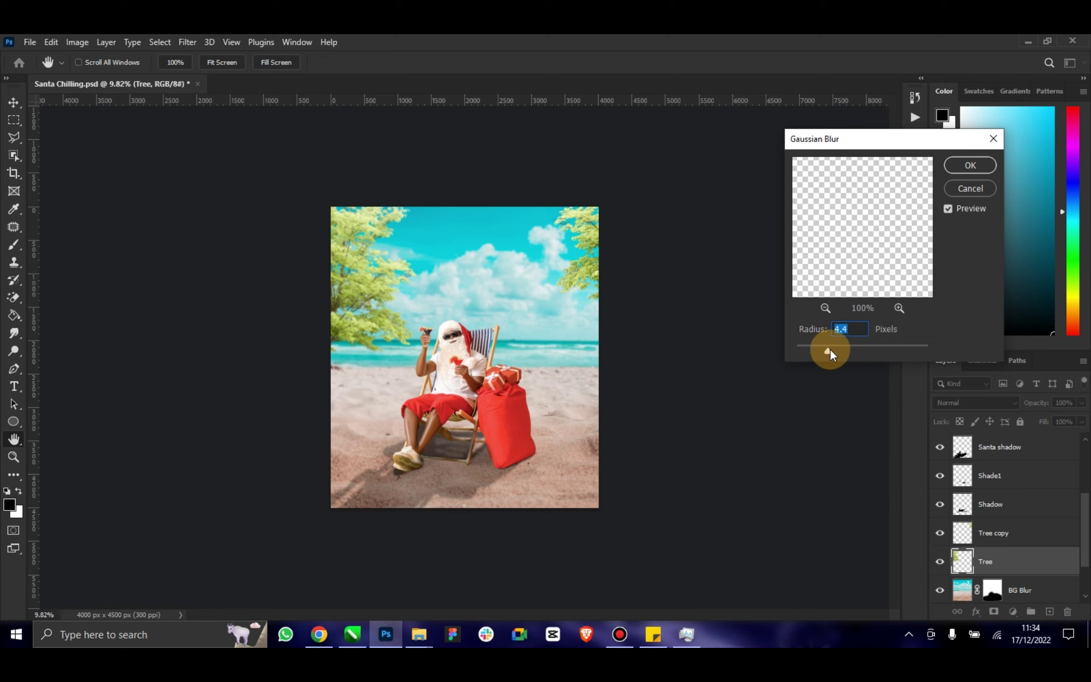
click(966, 165)
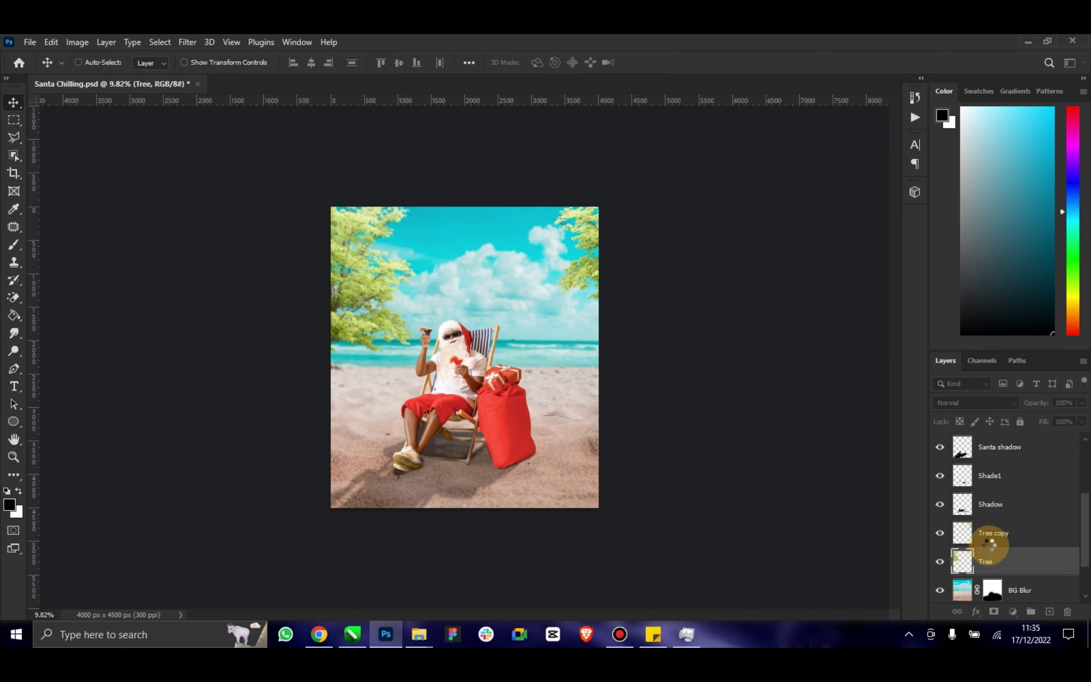
Rename the Tree copy layer to 'Tree2'.
double_click(1000, 533)
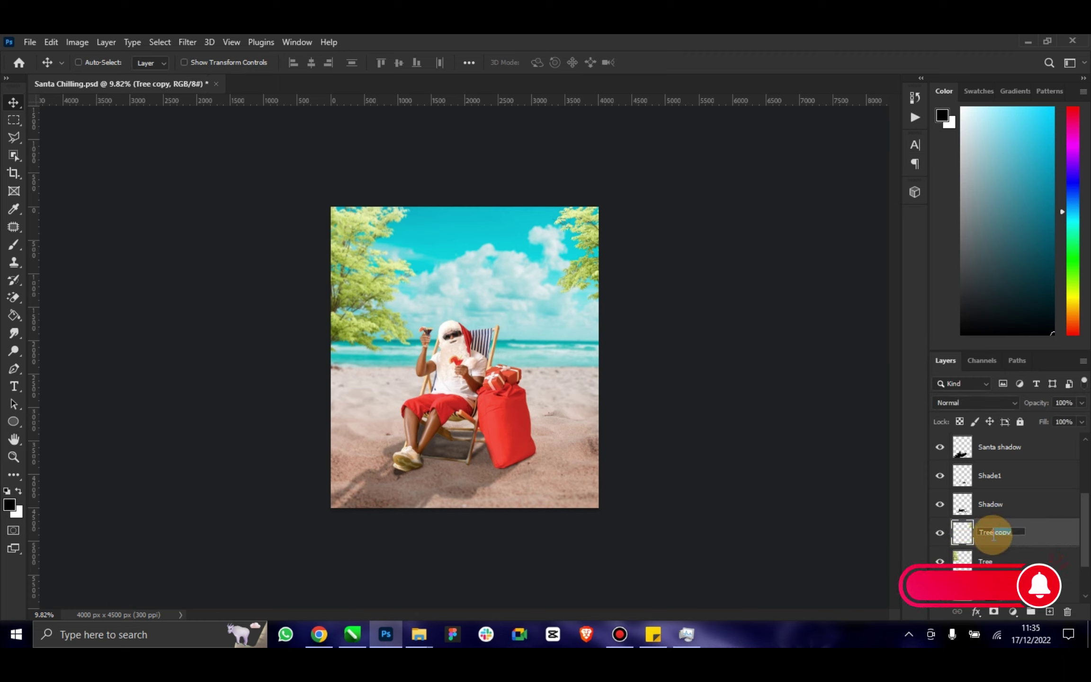
text(Tree2)
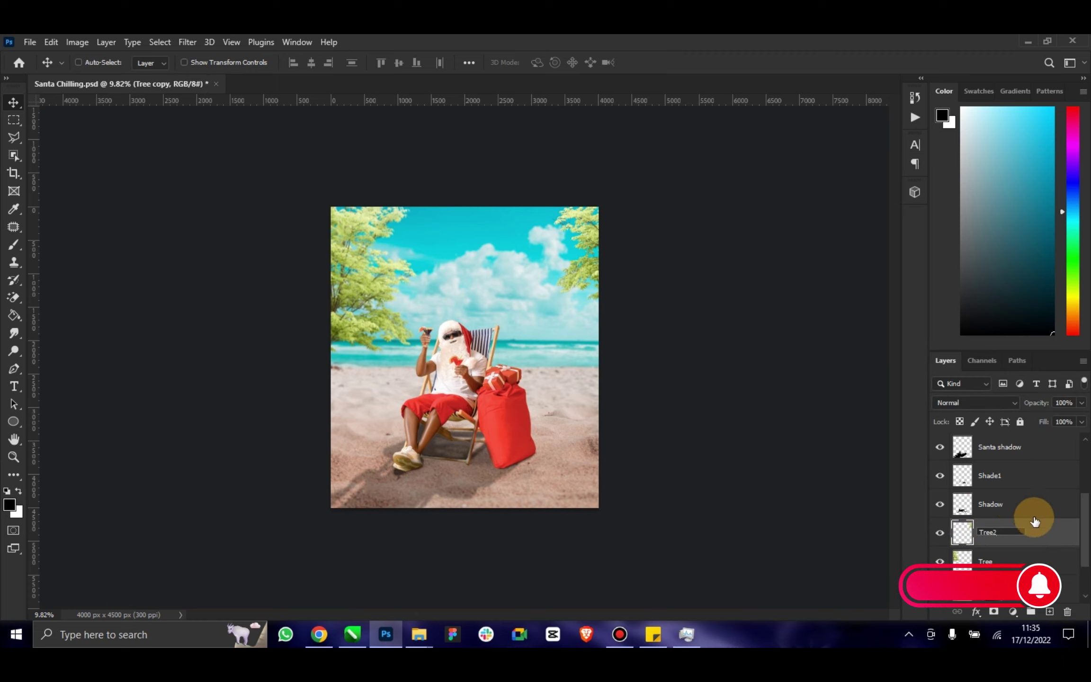
click(1030, 516)
Reapply the same Gaussian Blur to Tree2 and save the document.
click(163, 42)
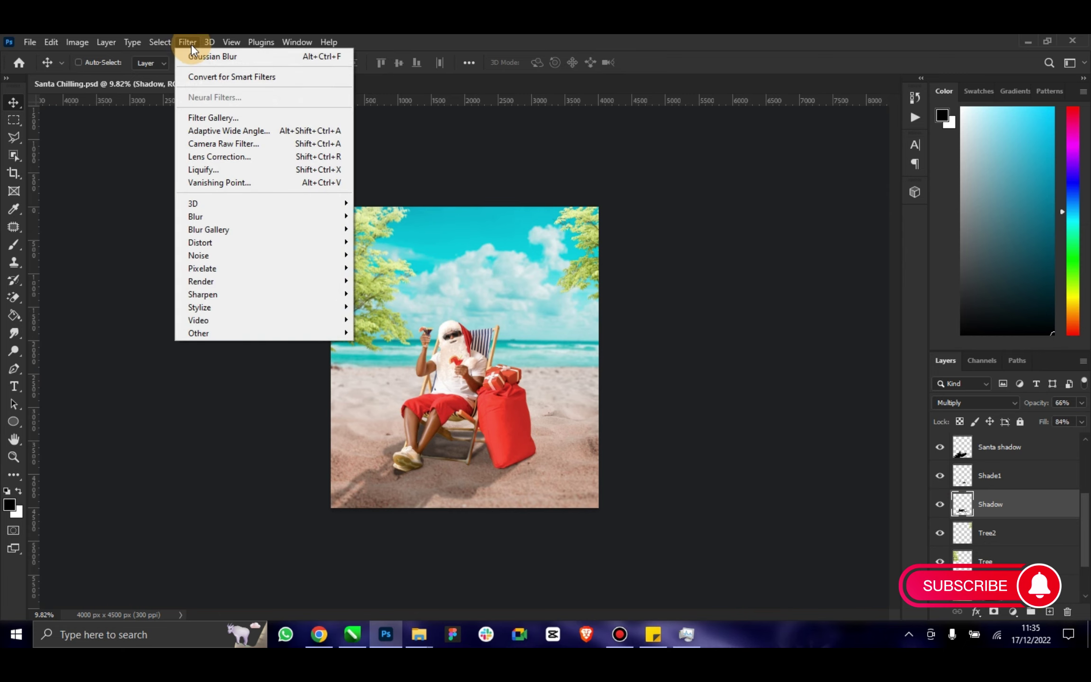
click(189, 43)
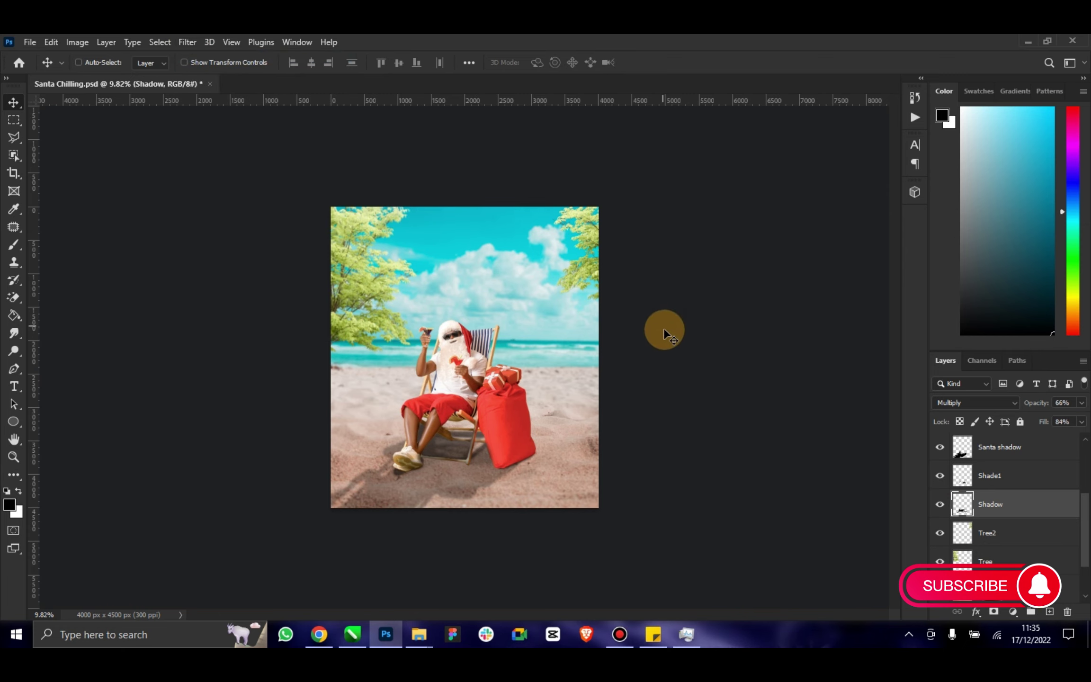
click(940, 506)
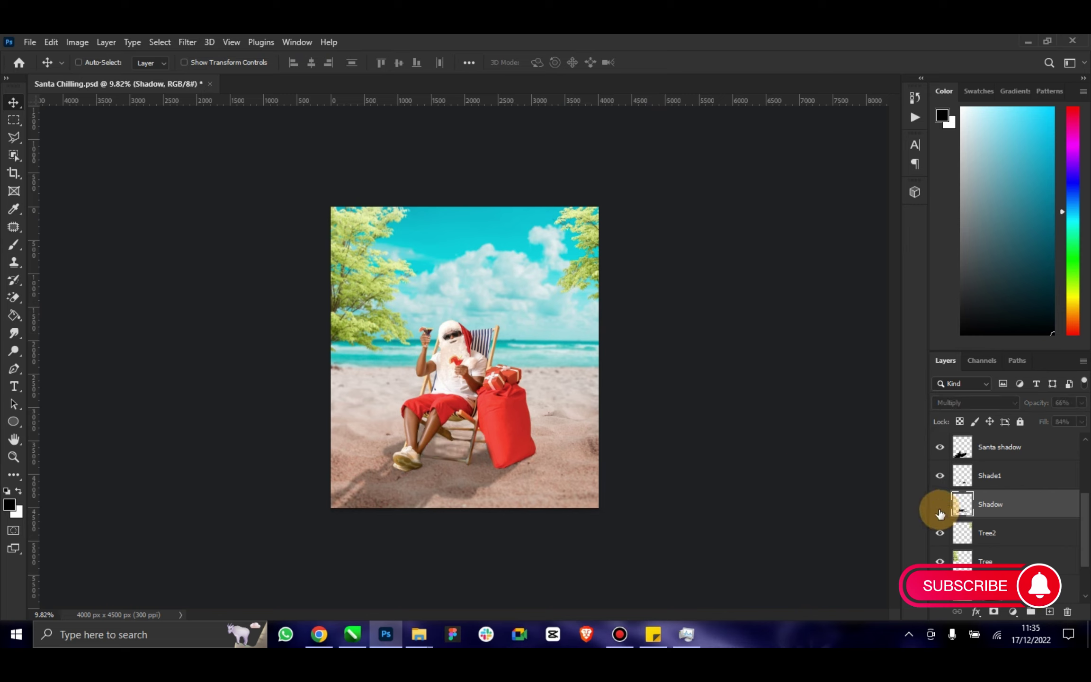
click(1009, 539)
click(188, 42)
click(204, 60)
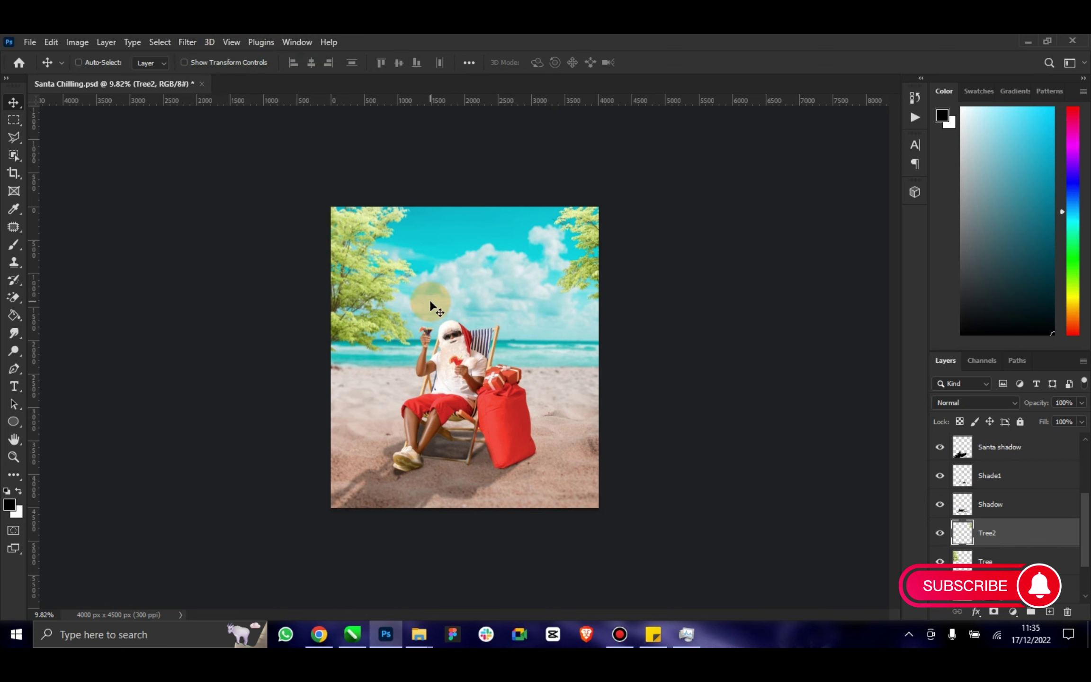
key(ctrl+s)
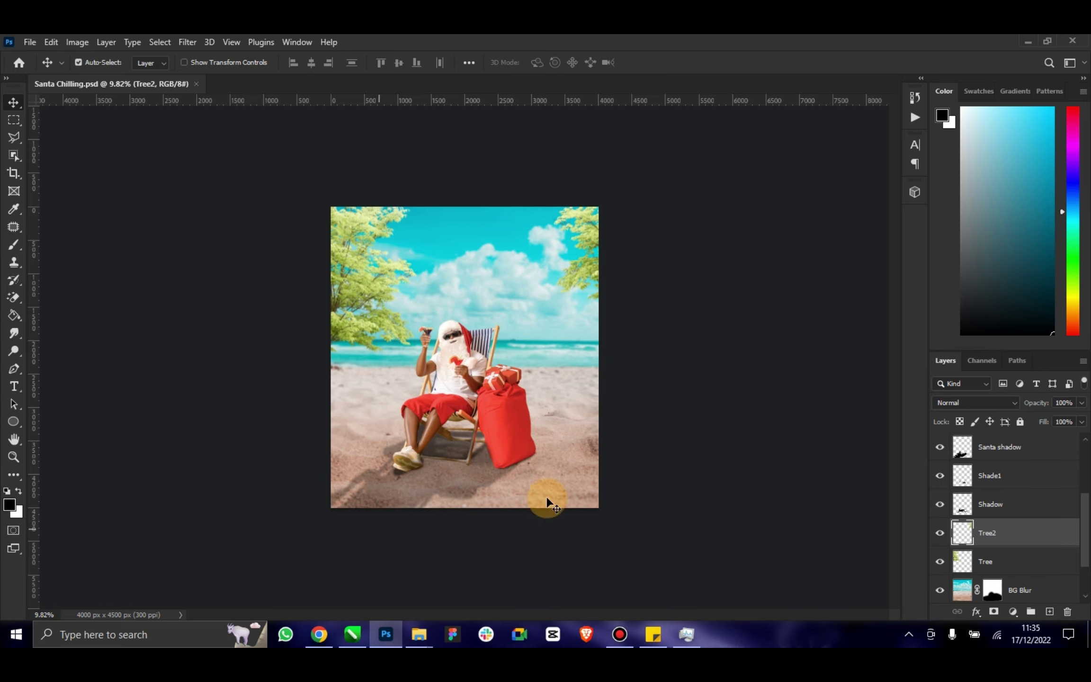
Select the Brightness/Contrast 1 adjustment and bring the xmas design folder forward.
drag(1083, 543, 1063, 424)
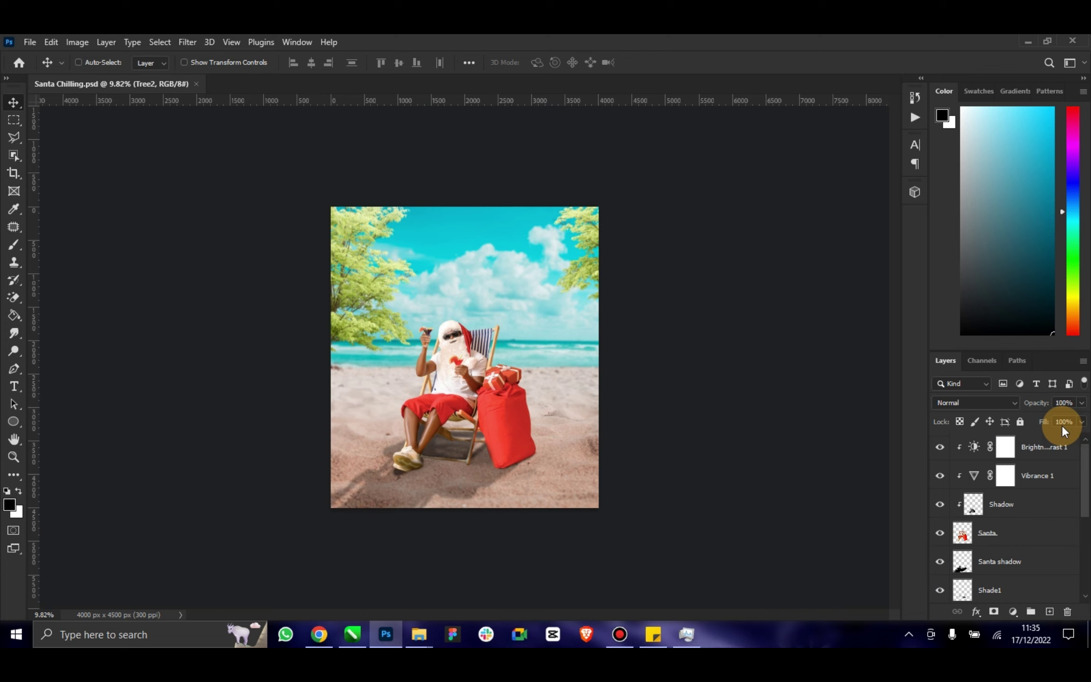
click(1036, 446)
mouse_move(419, 634)
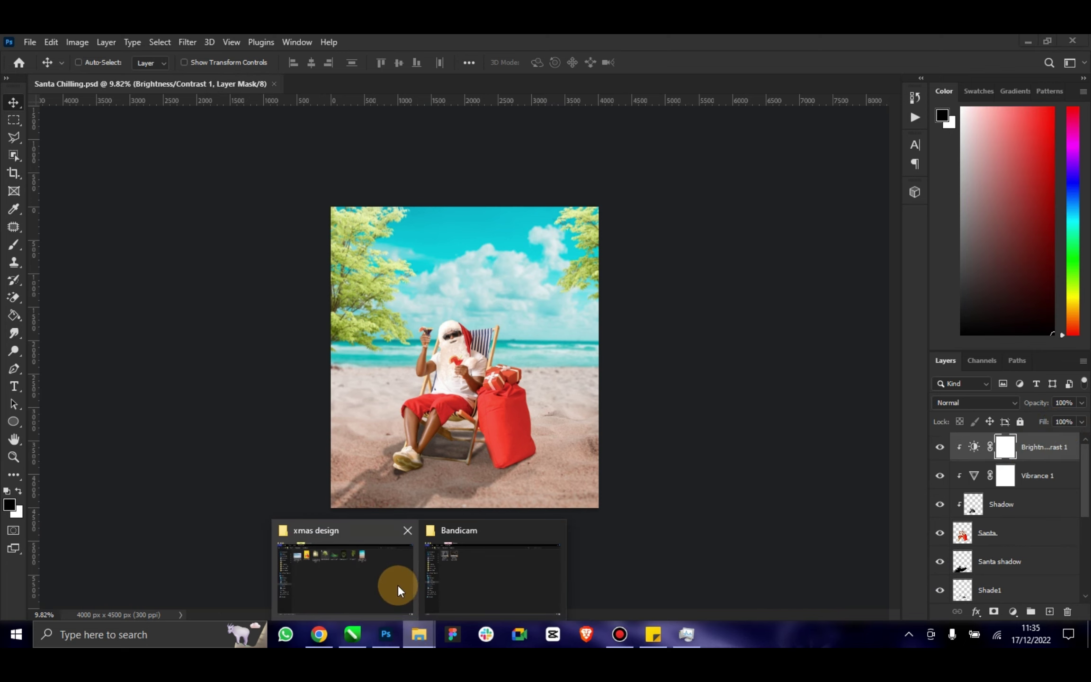
click(399, 585)
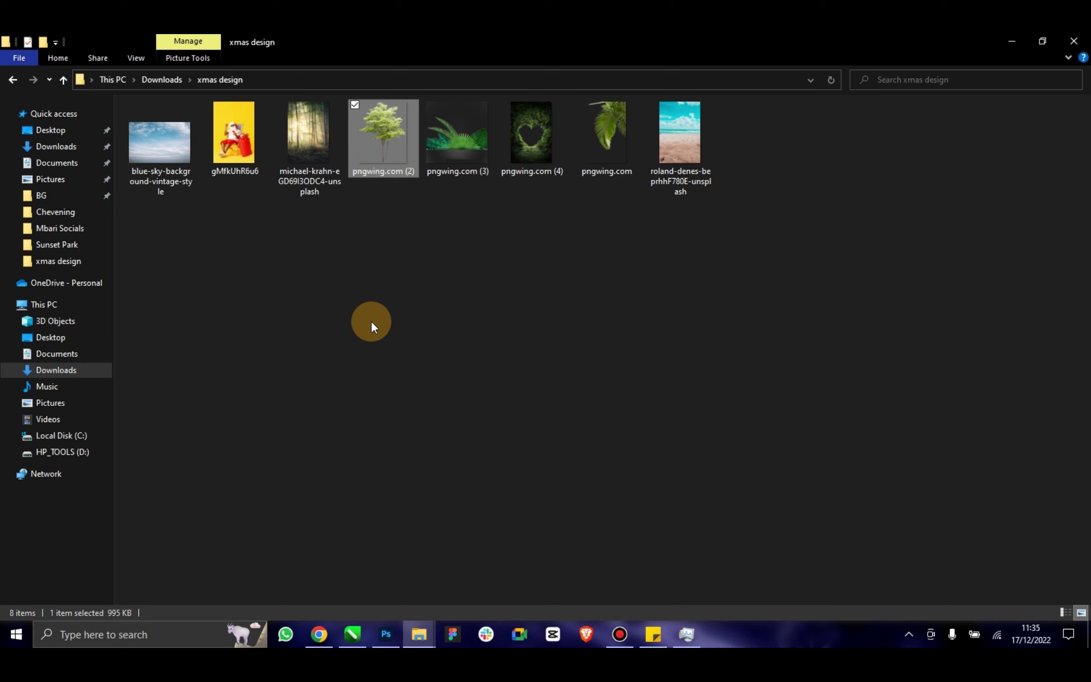
Place pngwing.com (4) and enlarge it to about 327% so foliage frames the scene edges.
mouse_move(538, 149)
mouse_down()
mouse_move(378, 637)
mouse_move(437, 501)
mouse_up()
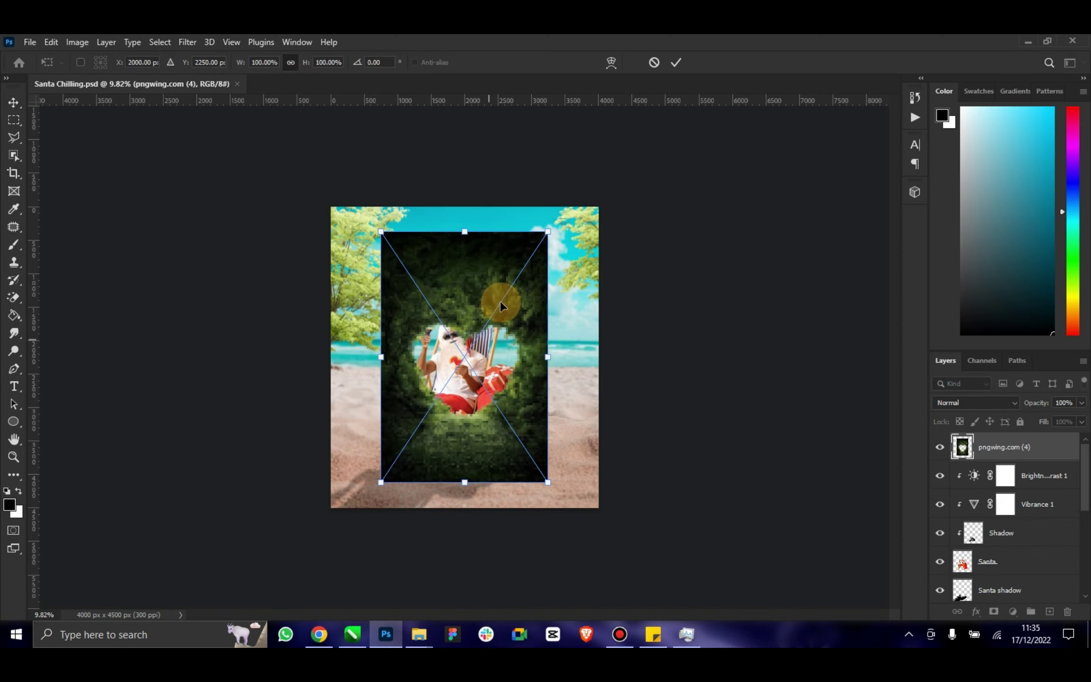
drag(551, 232, 652, 175)
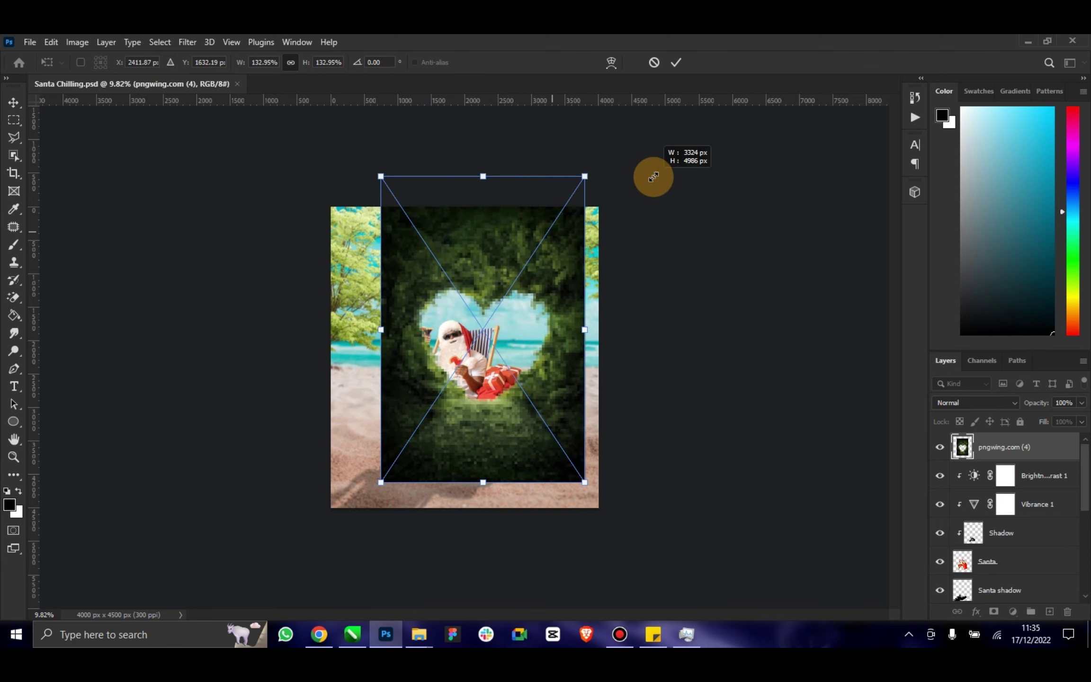
key(super)
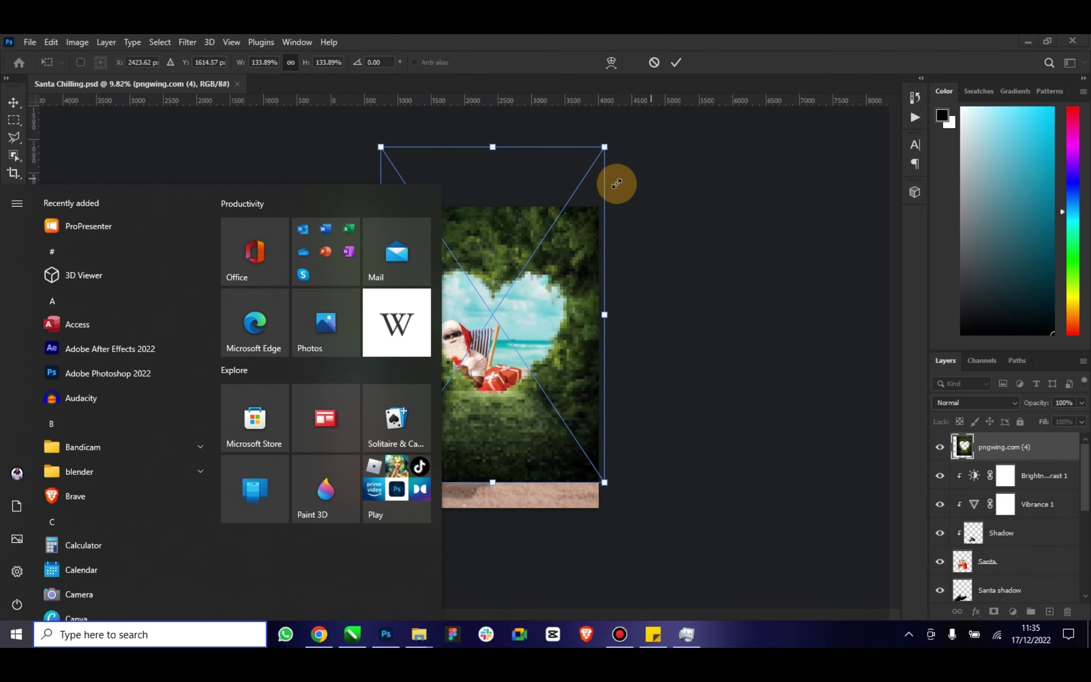
key(super)
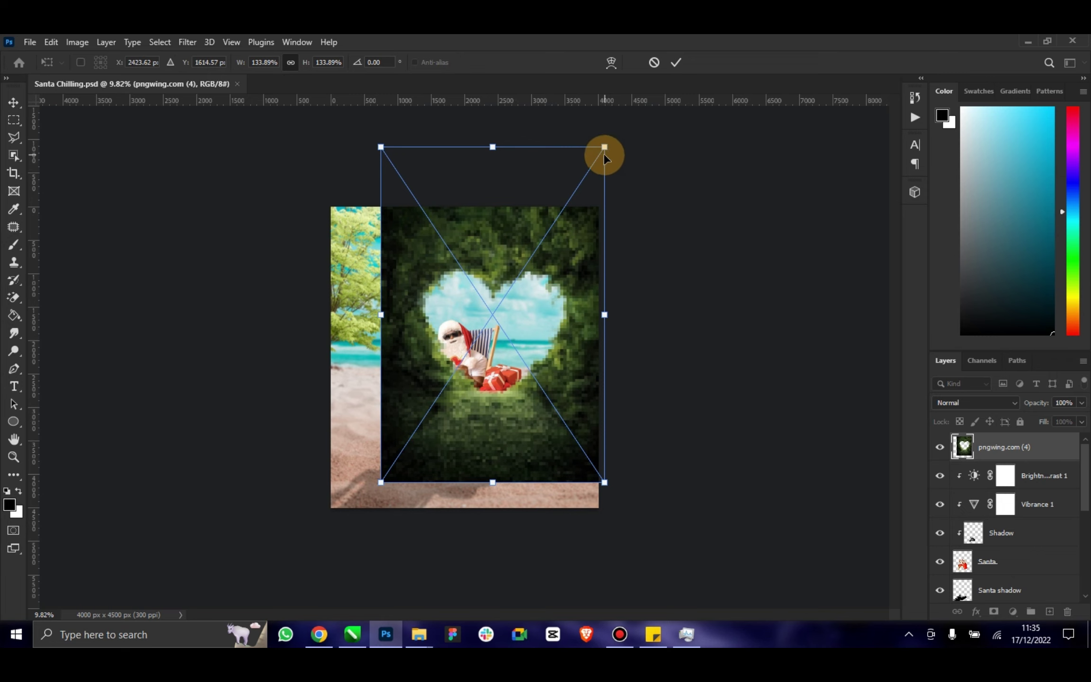
drag(605, 150, 630, 122)
drag(516, 246, 784, 62)
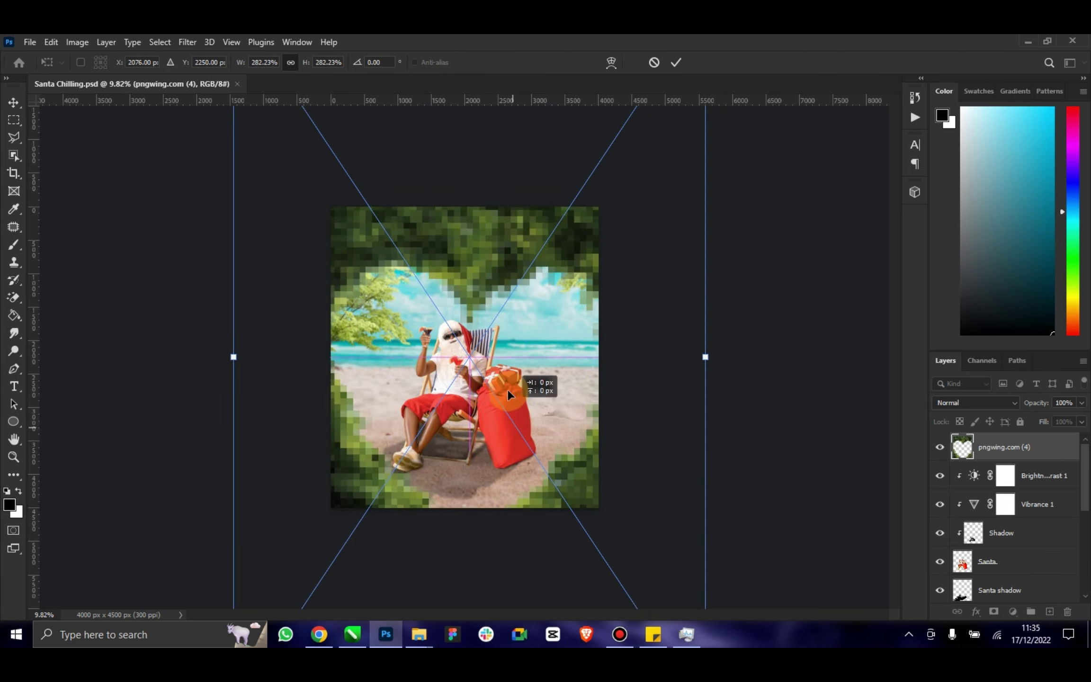
drag(506, 387, 501, 358)
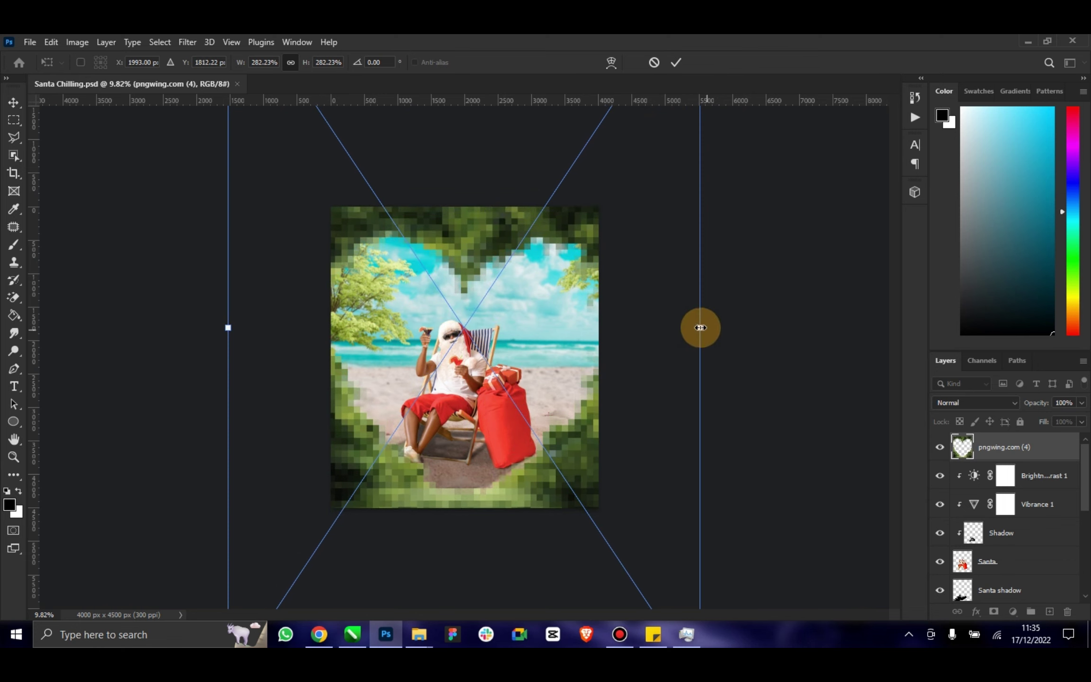
mouse_move(700, 328)
mouse_down()
mouse_move(742, 282)
mouse_move(736, 265)
mouse_up()
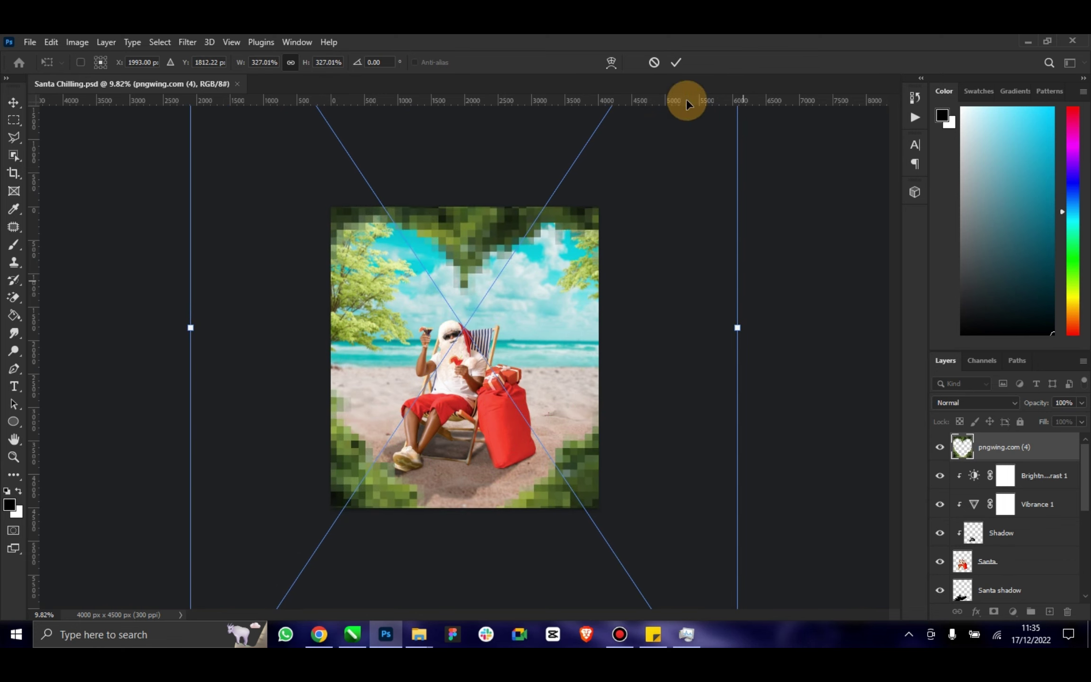
click(675, 63)
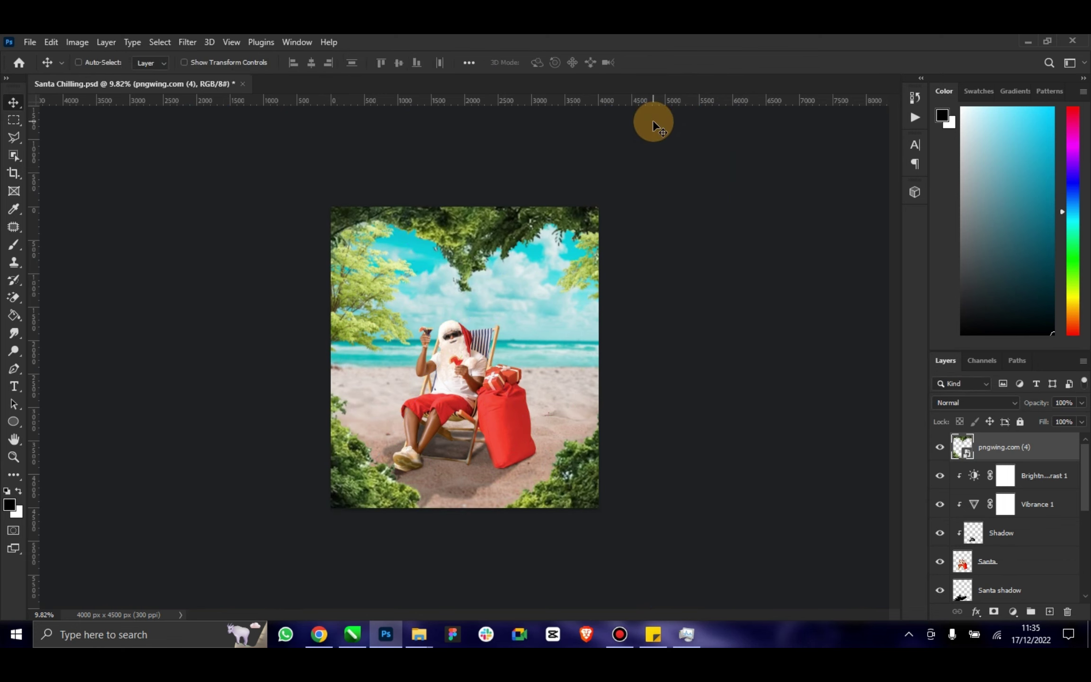
Rasterize the foliage frame layer and shift it slightly left and up.
drag(563, 433, 569, 441)
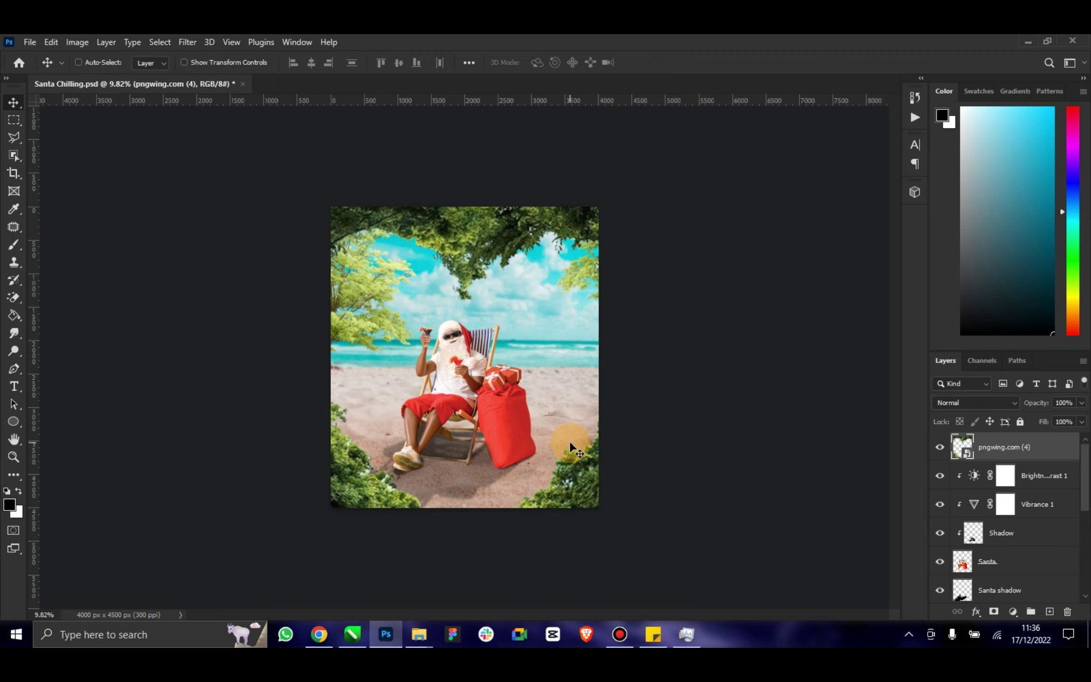
right_click(1042, 453)
click(928, 307)
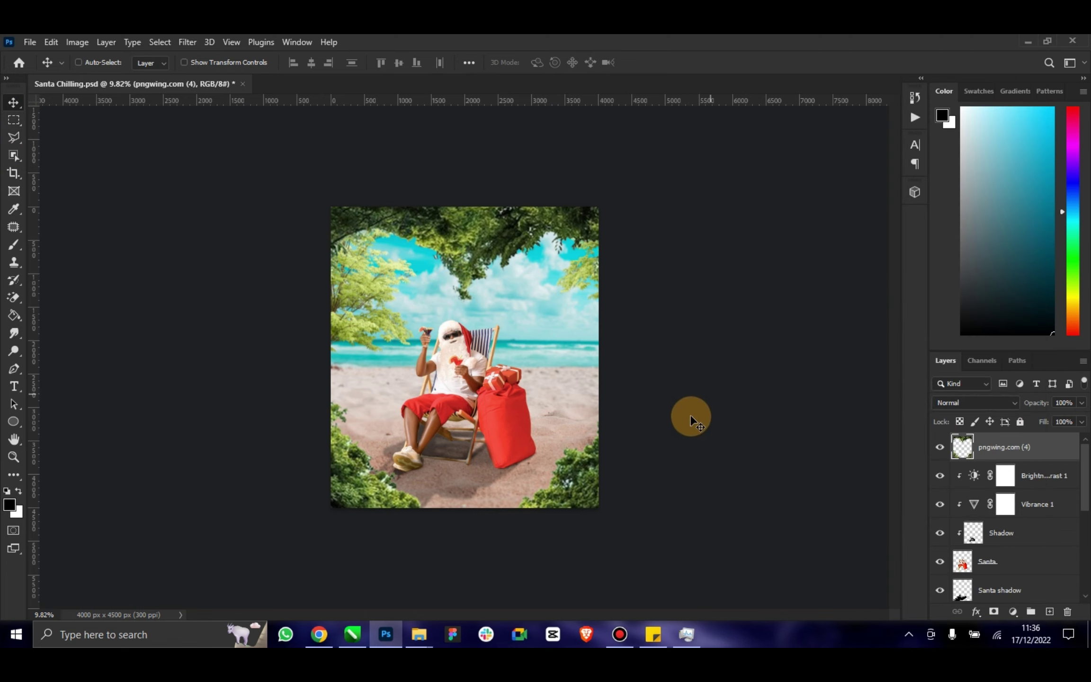
mouse_move(595, 424)
mouse_down()
mouse_move(549, 402)
mouse_move(557, 415)
mouse_up()
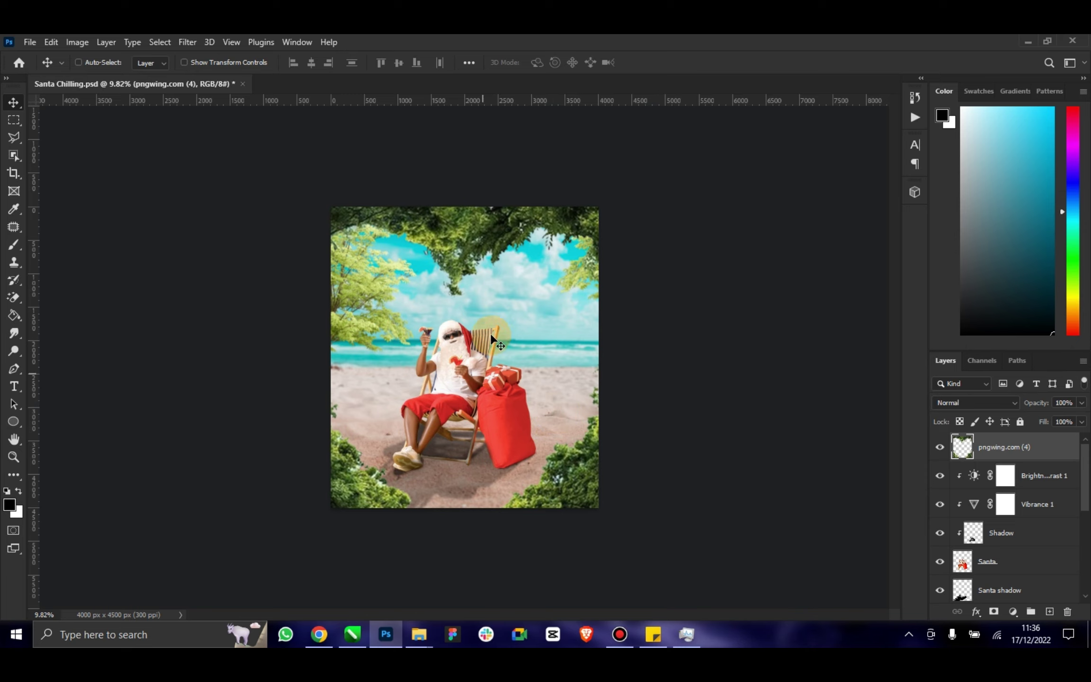
click(513, 235)
Rename the pngwing.com (4) layer to 'Love treee'.
double_click(1009, 445)
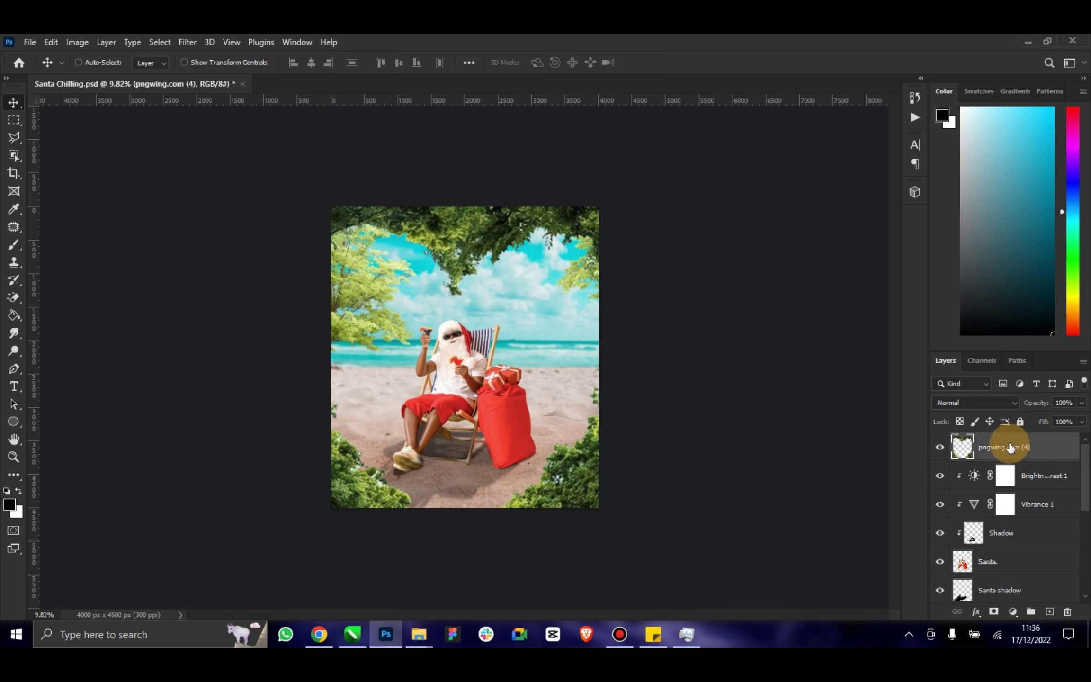
text(Love )
text(tree)
key(Return)
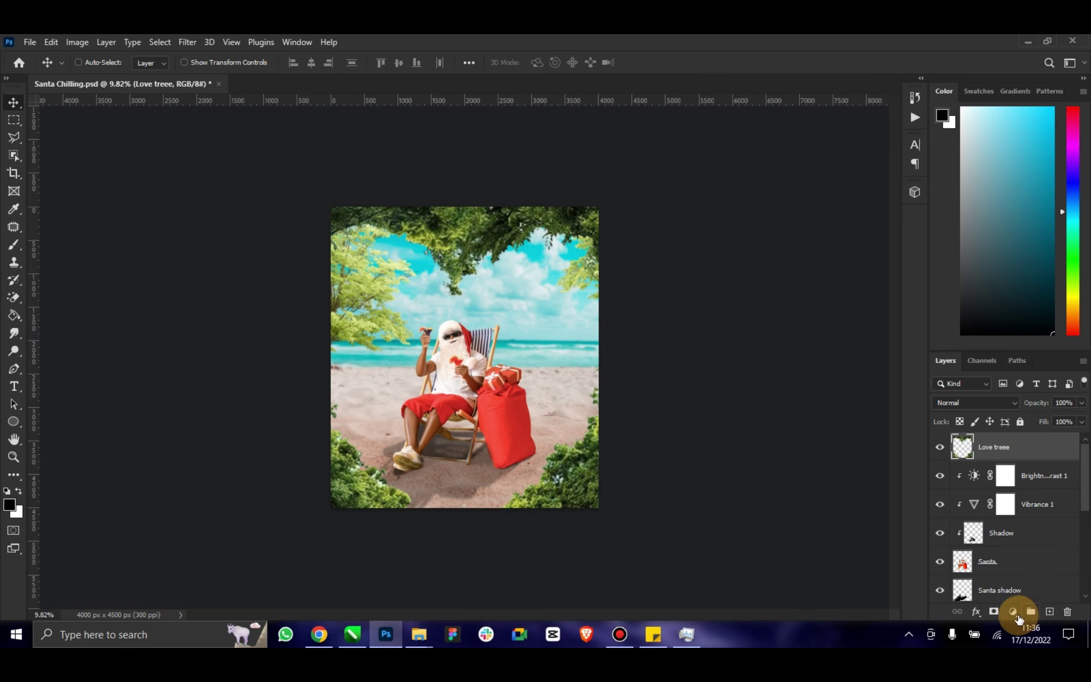
Clip a new Brightness/Contrast layer to Love treee, lowering brightness to about -139.
click(1013, 611)
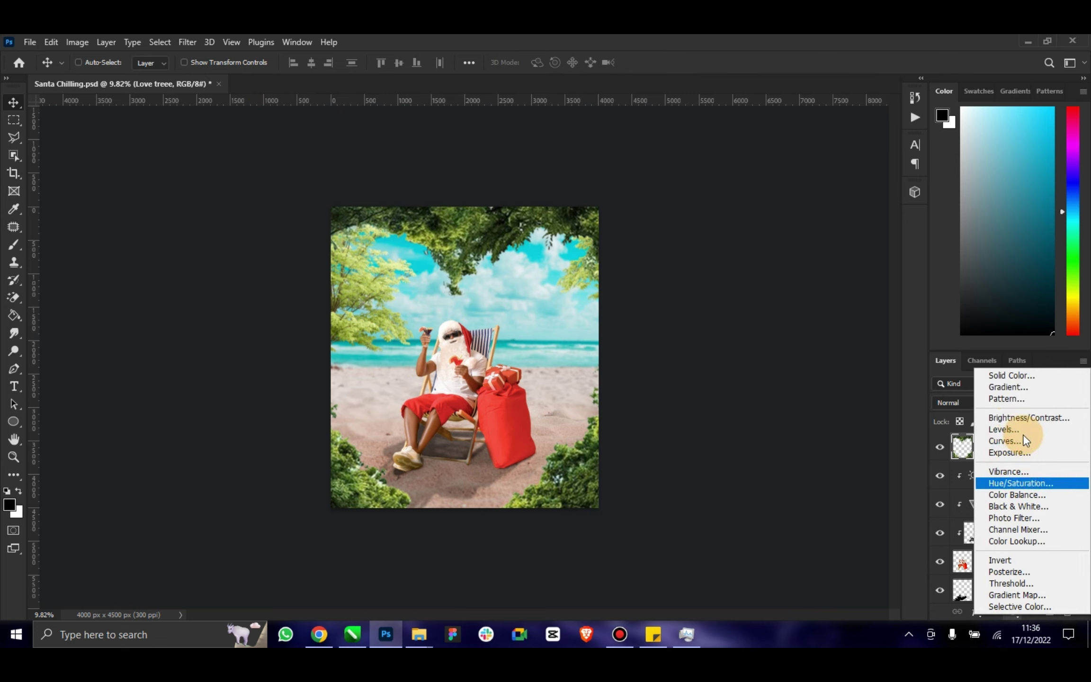
click(1025, 416)
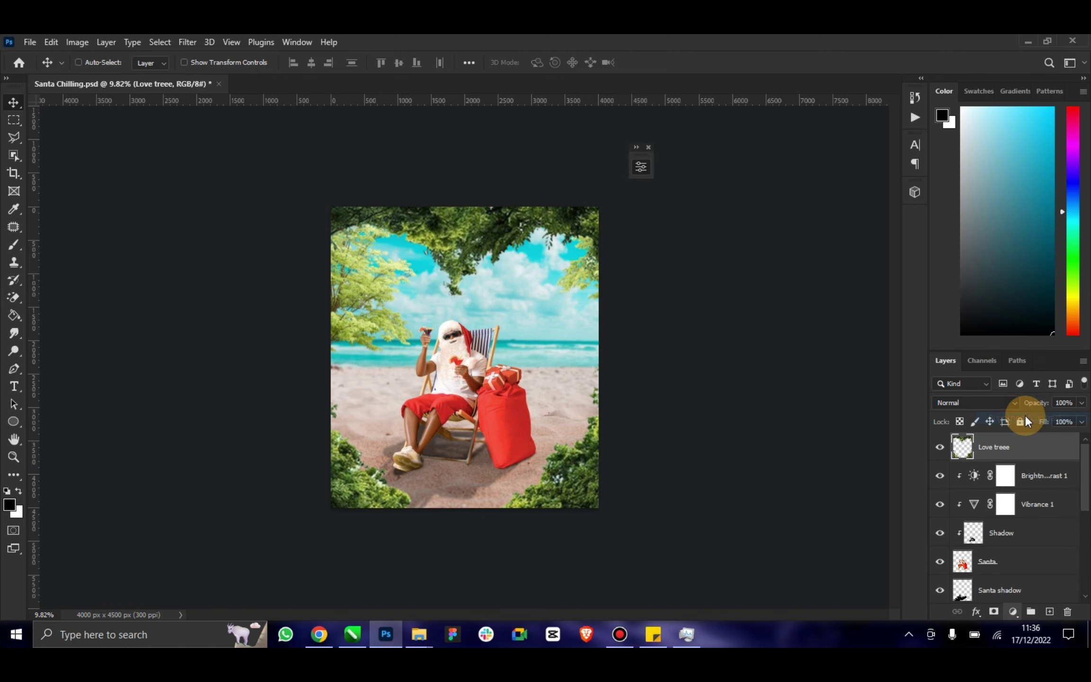
right_click(1044, 459)
right_click(1050, 441)
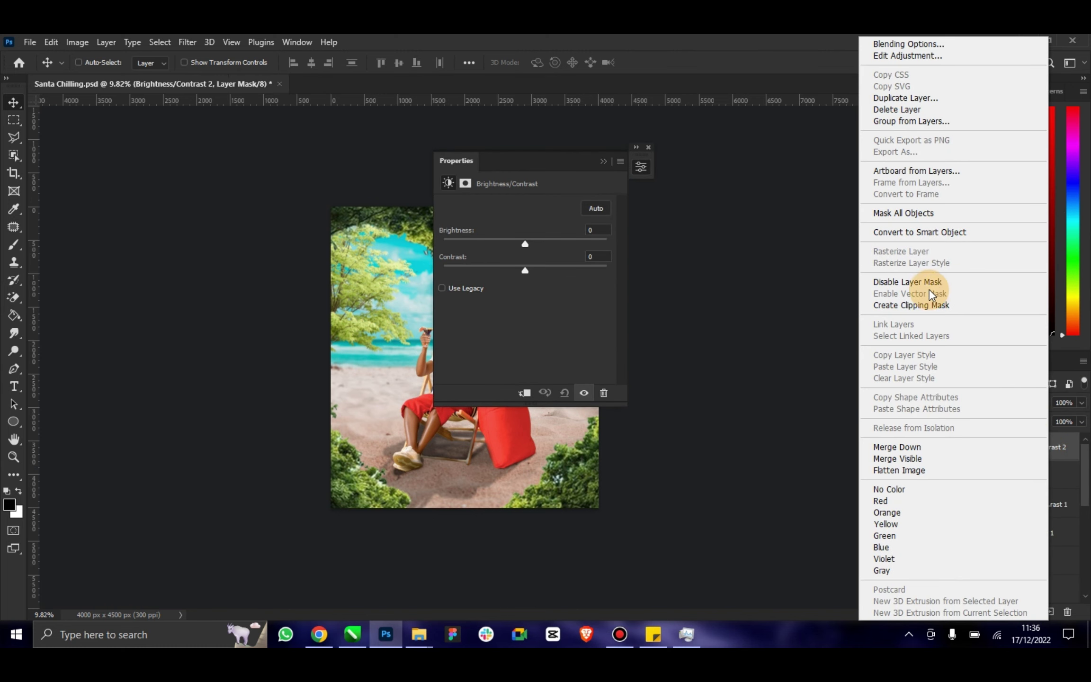
click(931, 305)
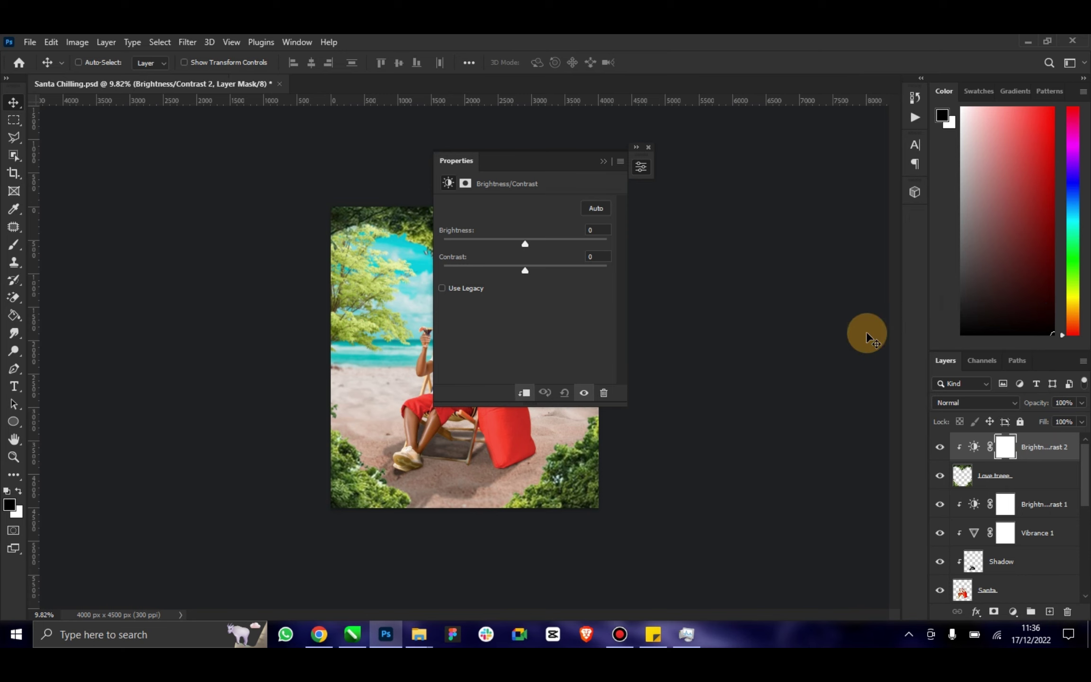
drag(527, 161, 749, 198)
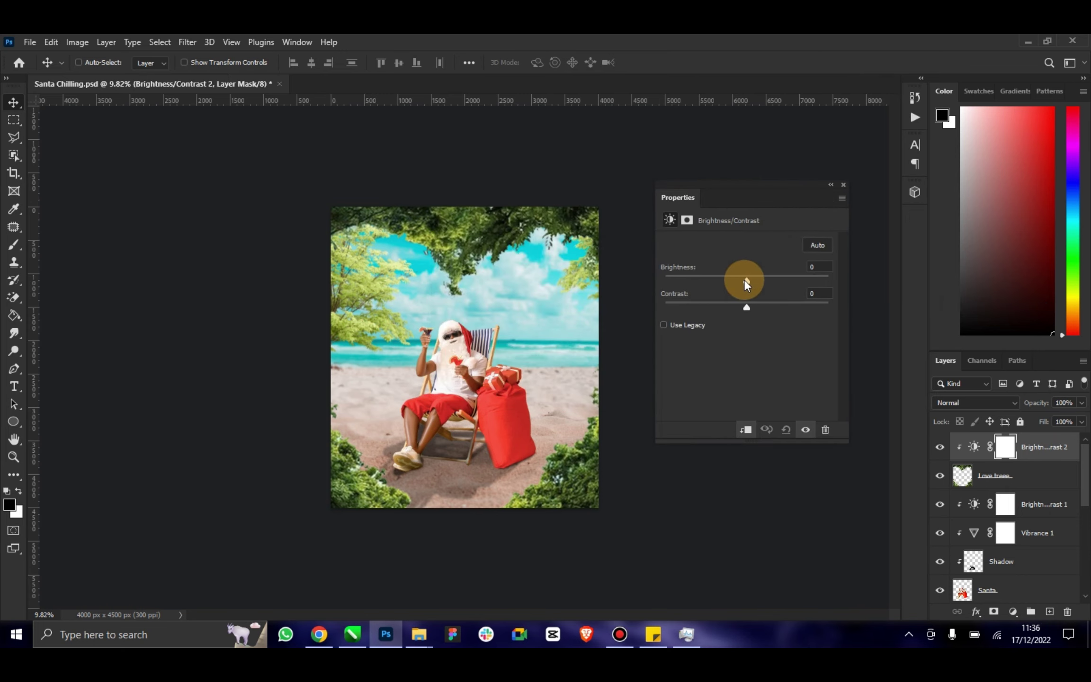
mouse_move(744, 279)
mouse_down()
mouse_move(676, 284)
mouse_move(803, 311)
mouse_move(705, 319)
mouse_move(731, 314)
mouse_move(671, 282)
mouse_move(689, 284)
mouse_up()
click(829, 185)
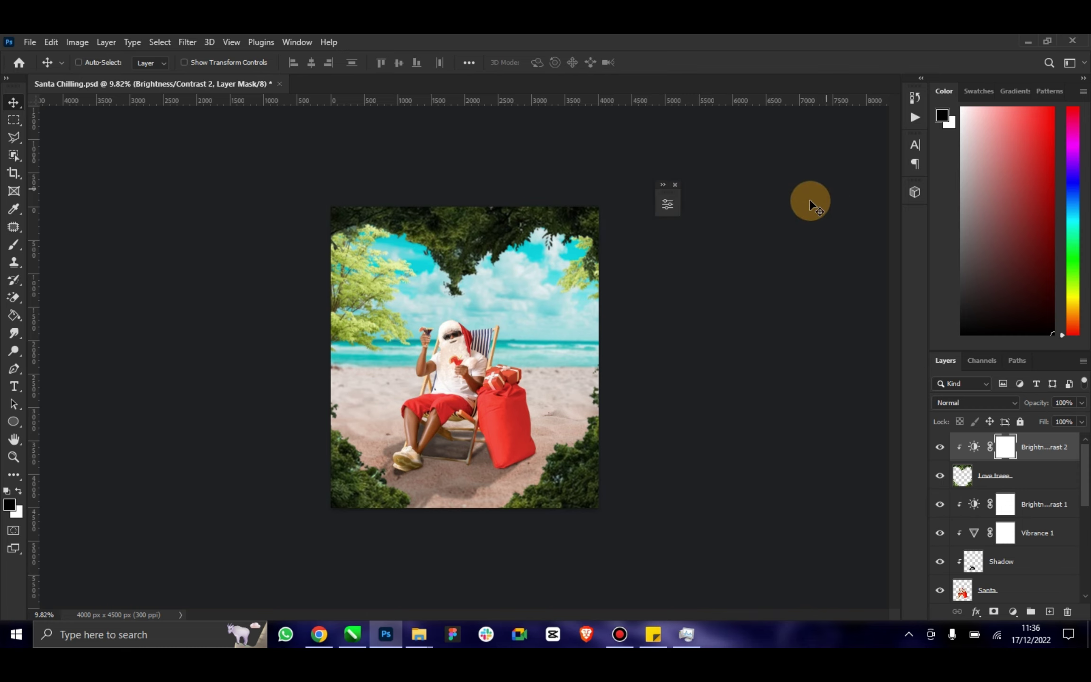
click(998, 479)
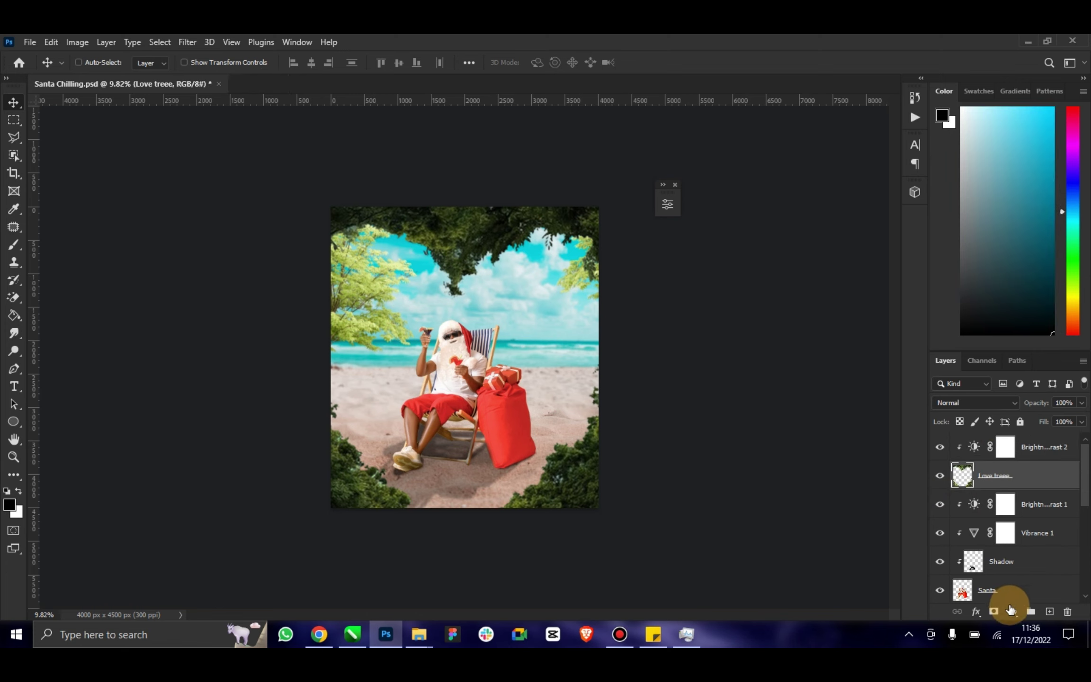
click(1013, 611)
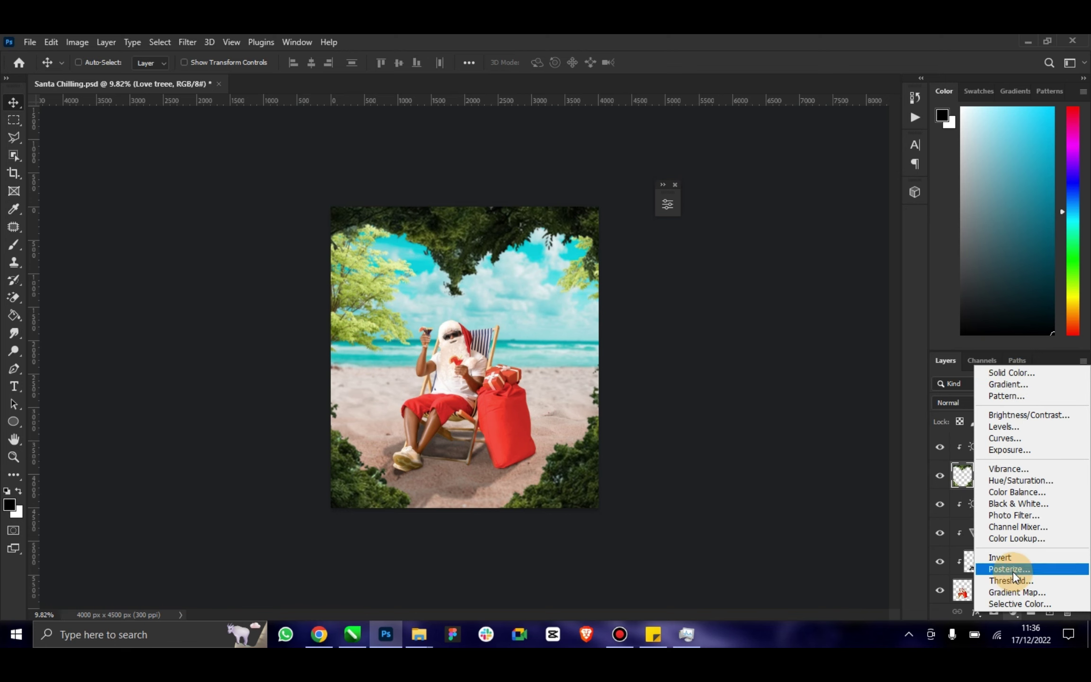
click(1015, 539)
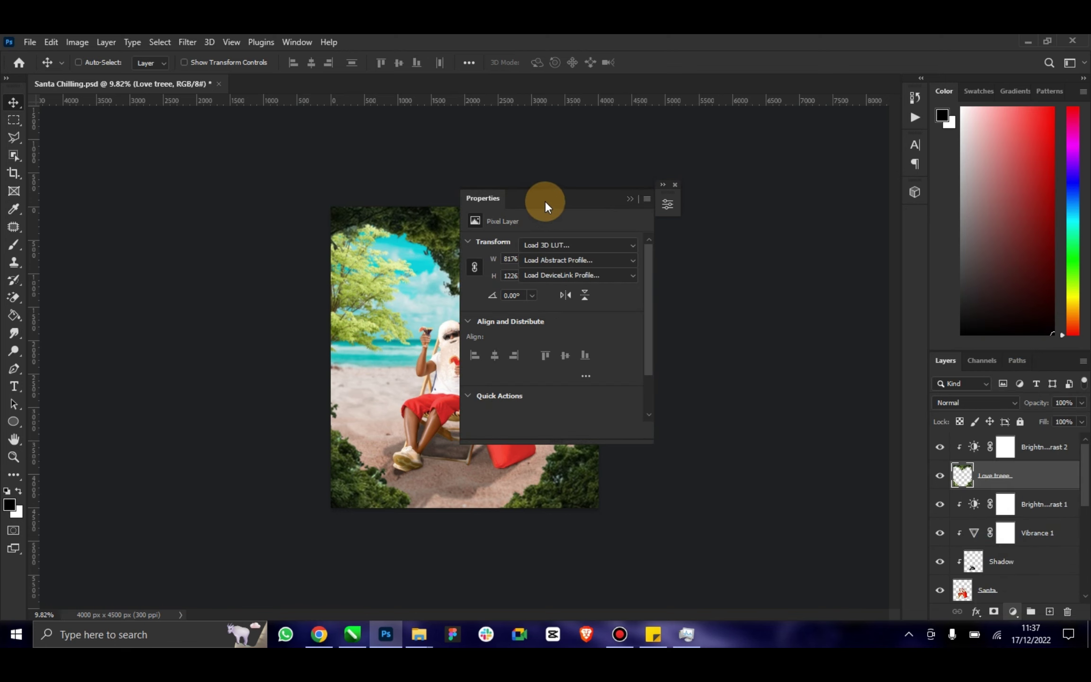
drag(545, 201, 759, 207)
click(786, 244)
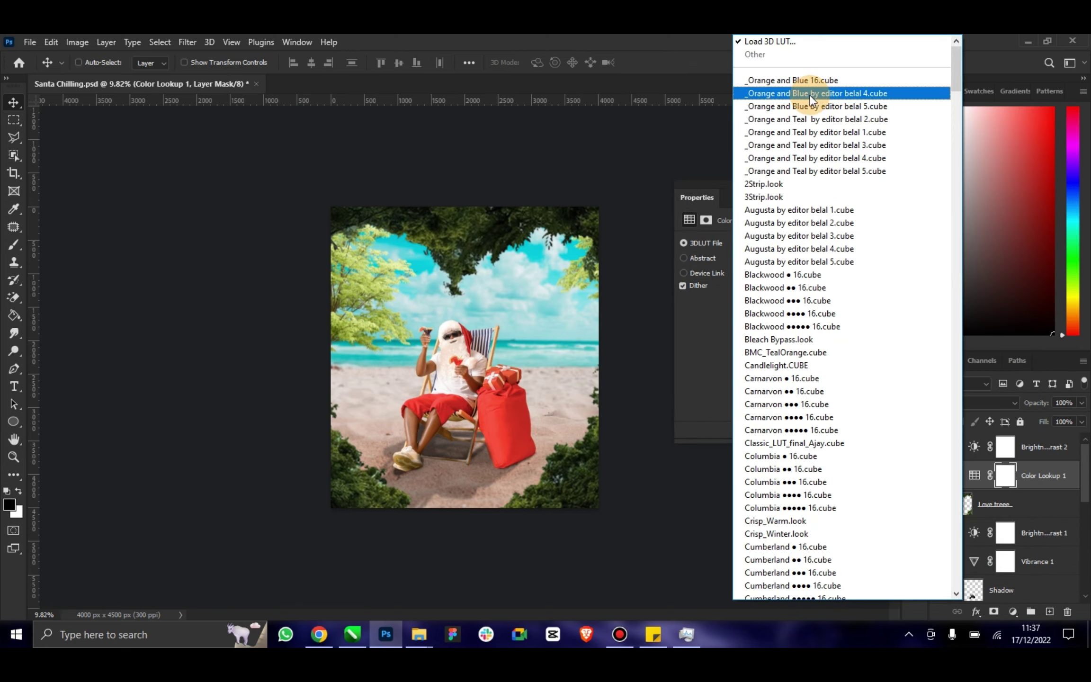
click(807, 95)
click(780, 245)
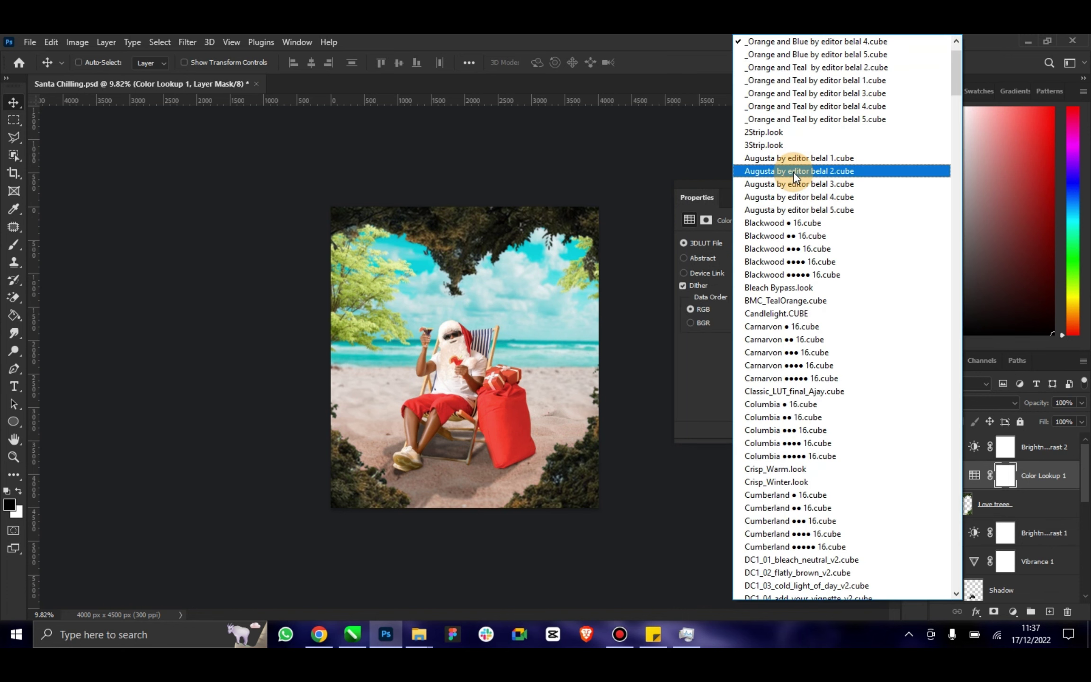
click(809, 83)
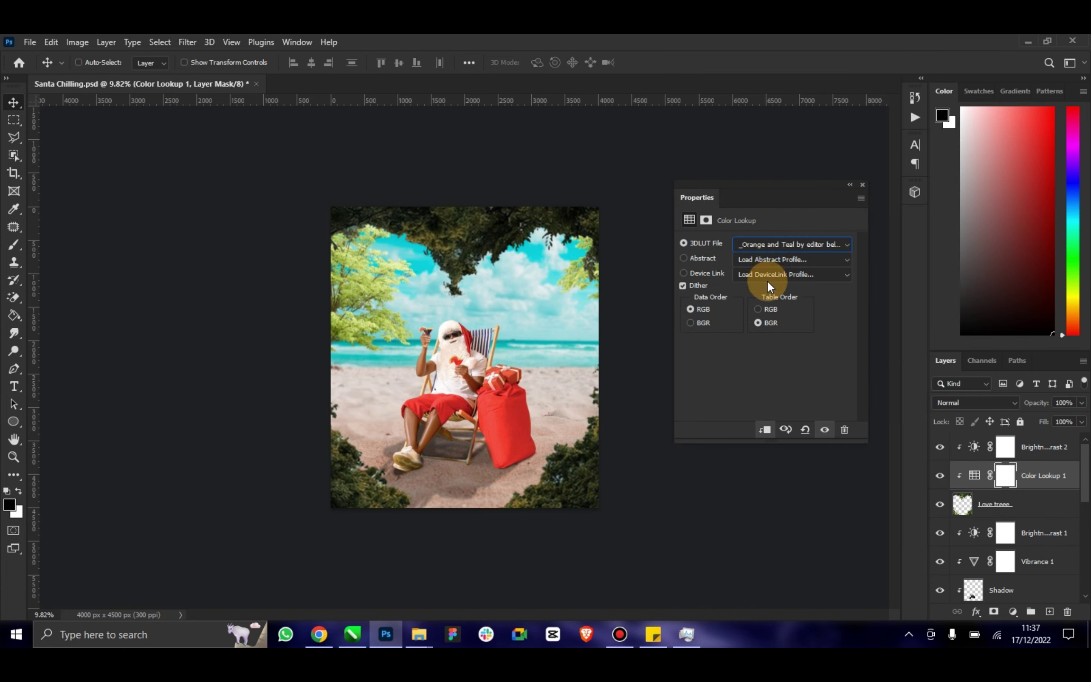
click(778, 245)
click(799, 75)
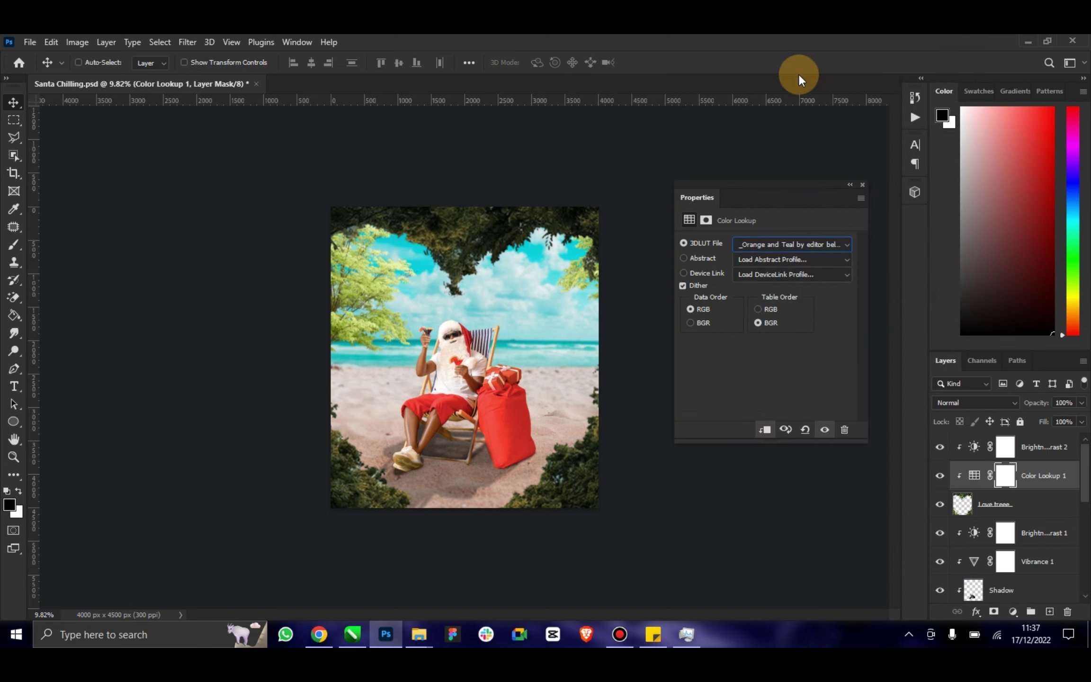
click(779, 243)
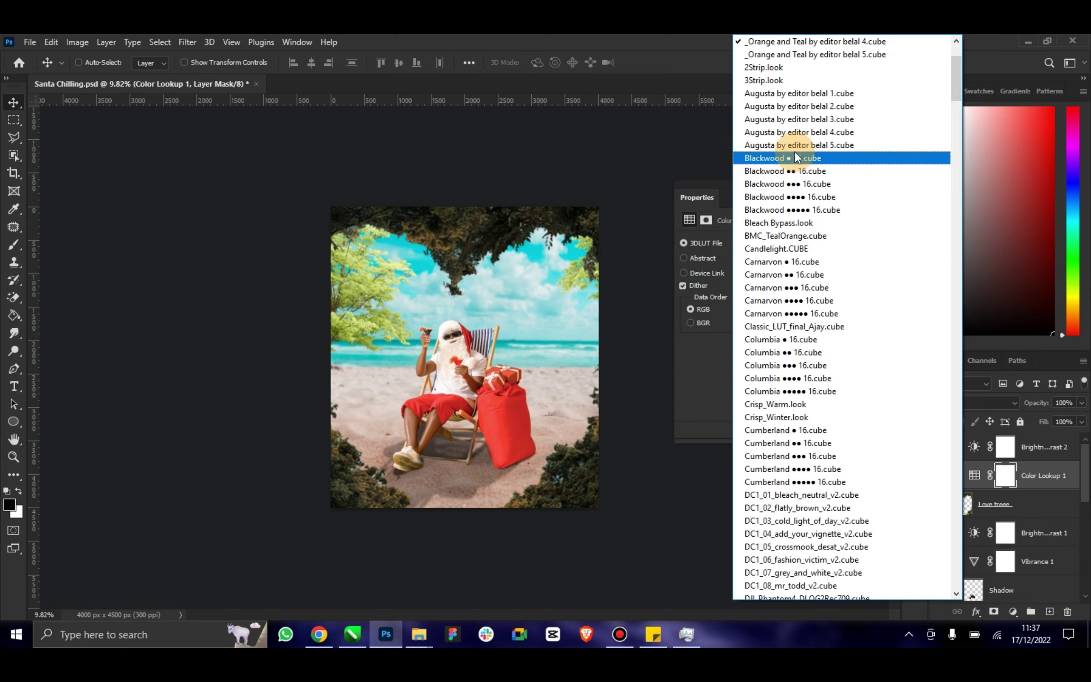
scroll(787, 142, up, 1)
scroll(767, 107, up, 1)
scroll(753, 111, up, 1)
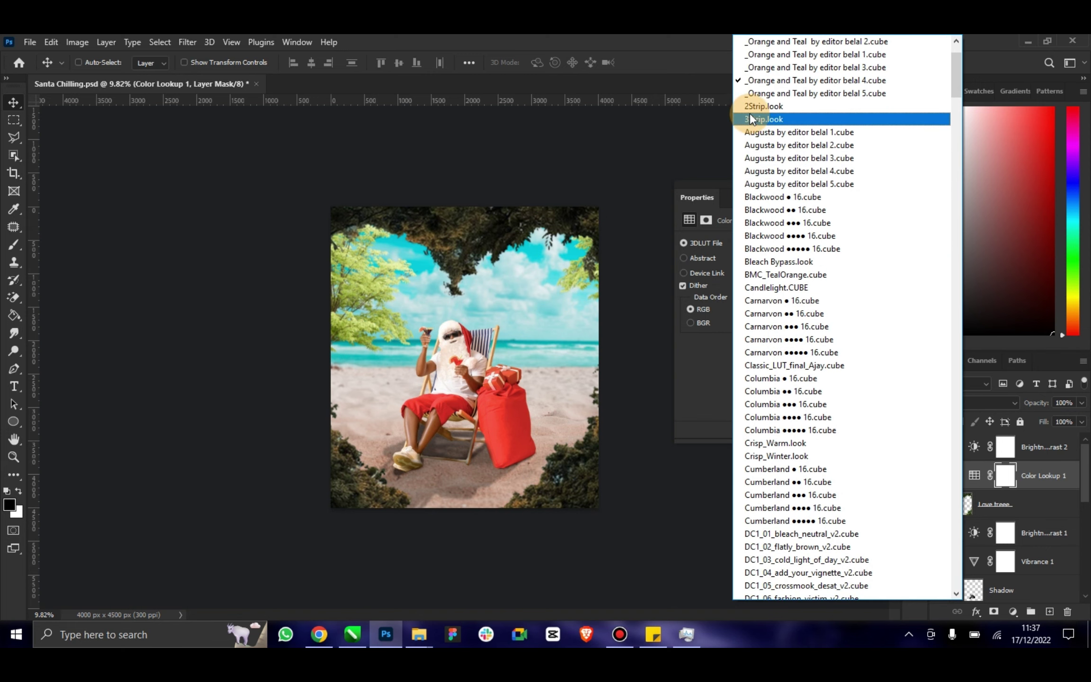
click(749, 113)
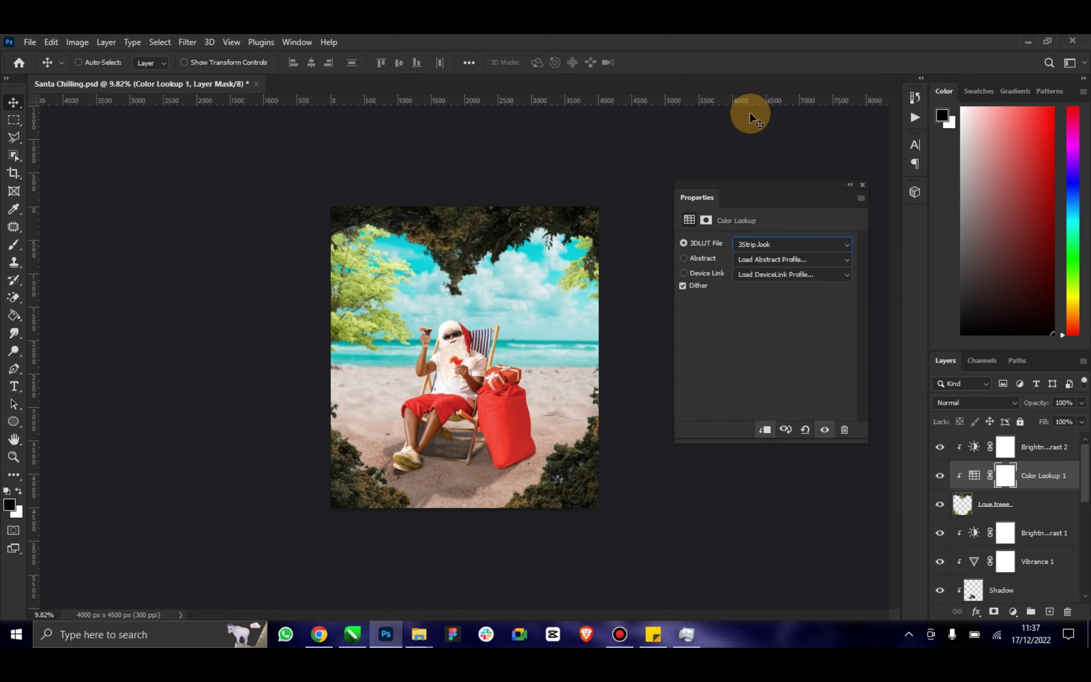
click(753, 245)
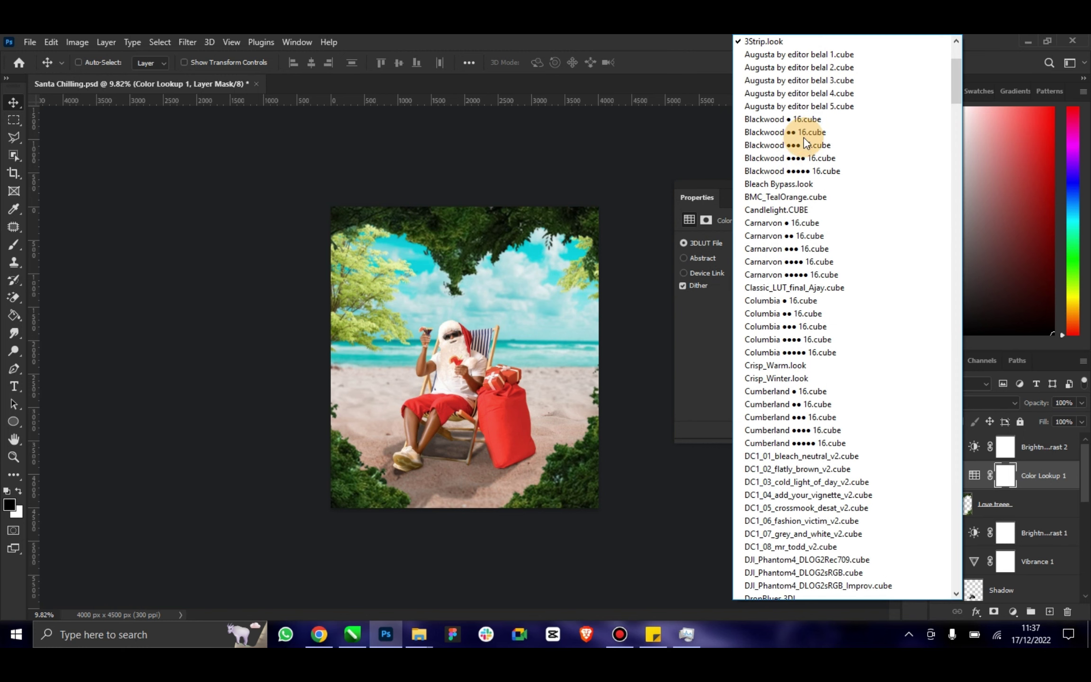
click(778, 79)
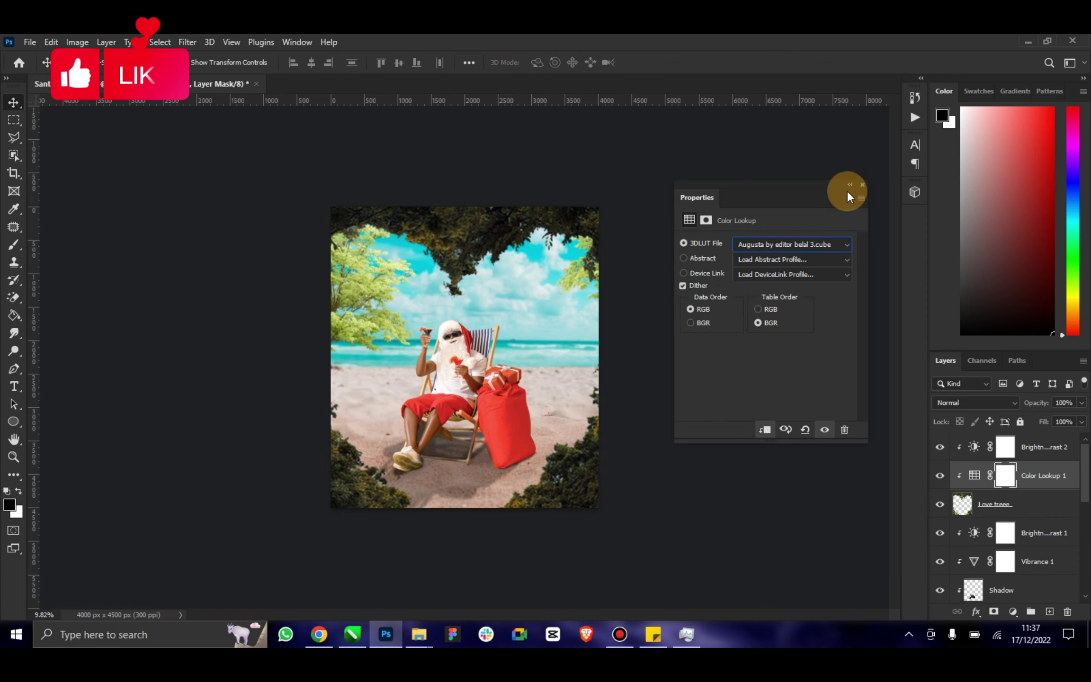
click(861, 185)
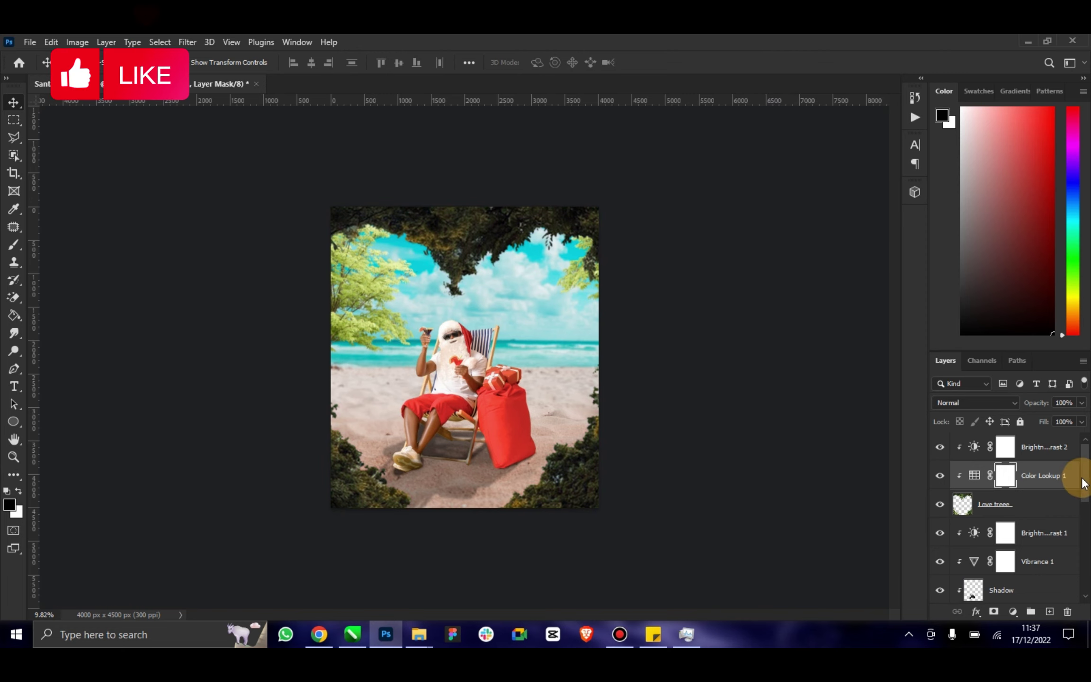
key(Delete)
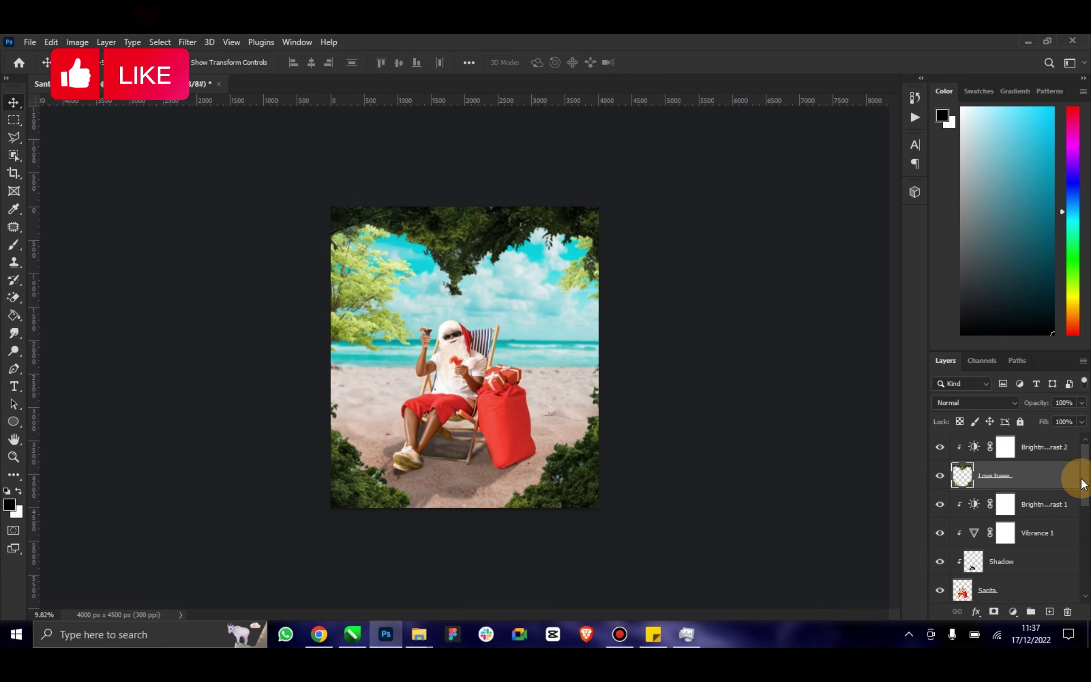
Match Color the trees to the BG layer, neutralized, fade 29, with lower luminance and intensity.
click(78, 41)
mouse_move(128, 76)
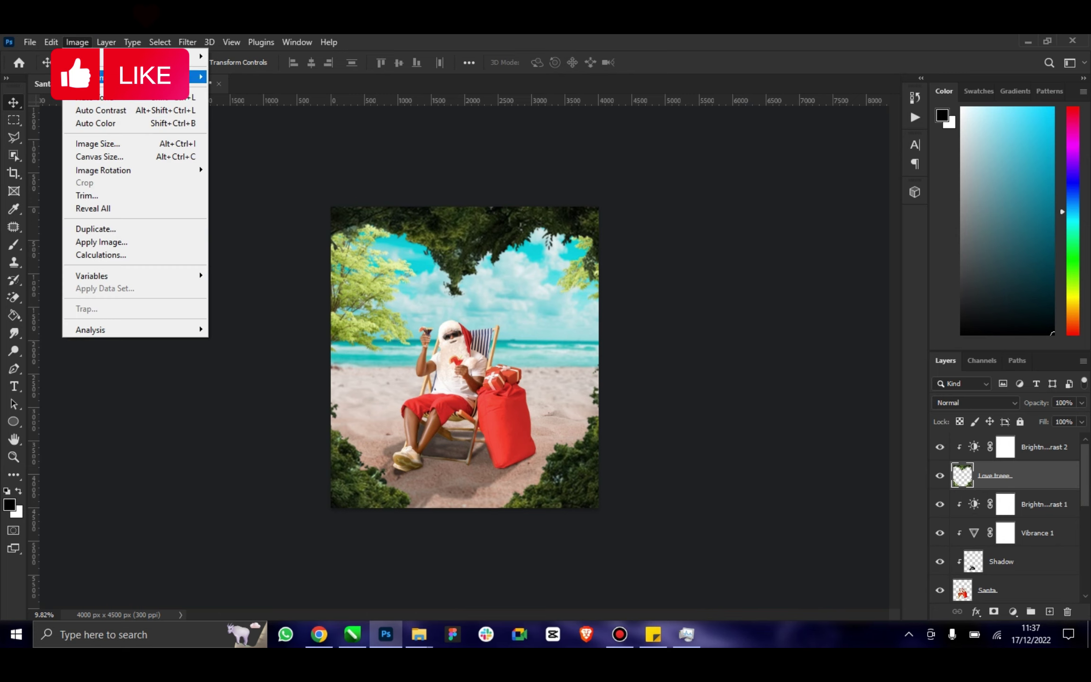
click(291, 352)
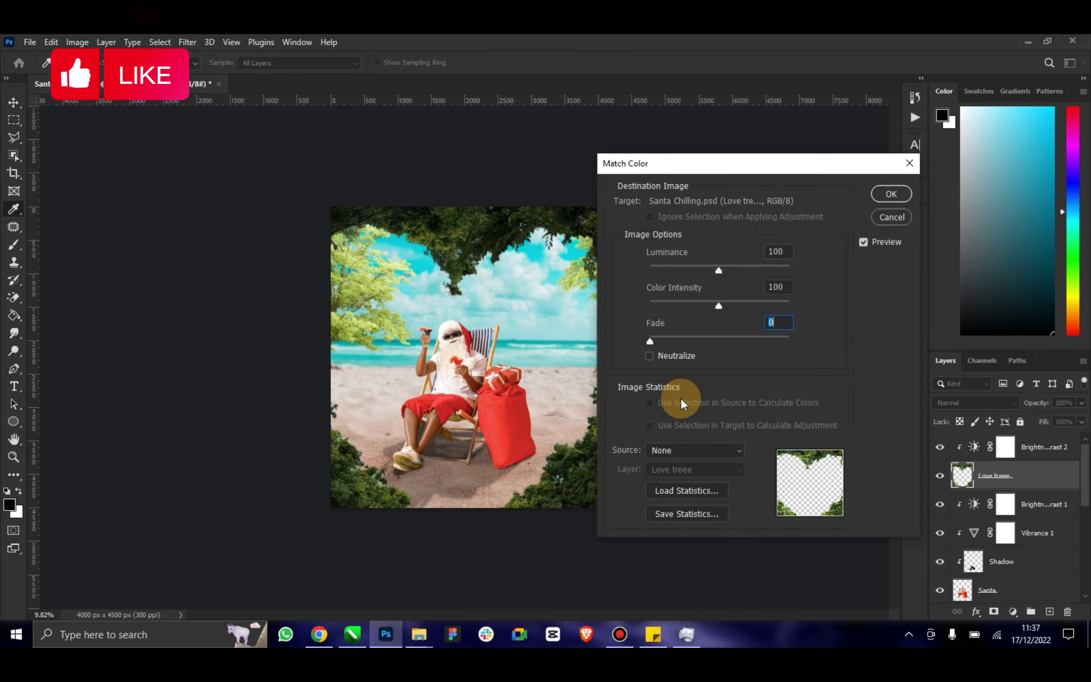
click(695, 450)
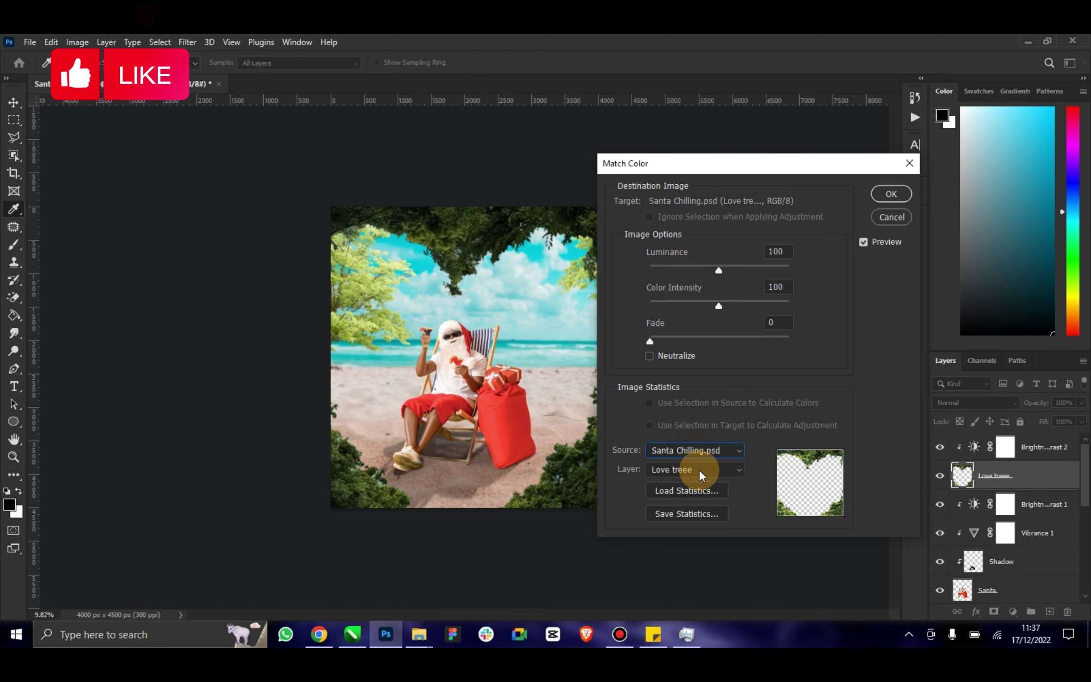
click(700, 471)
click(697, 595)
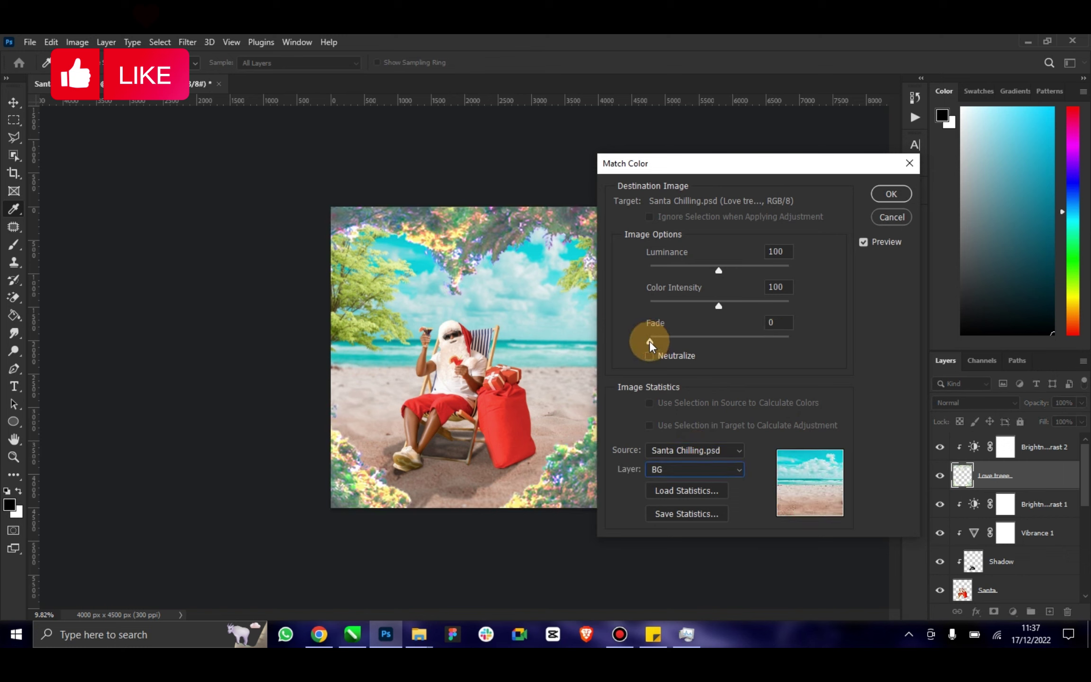
drag(649, 340, 736, 342)
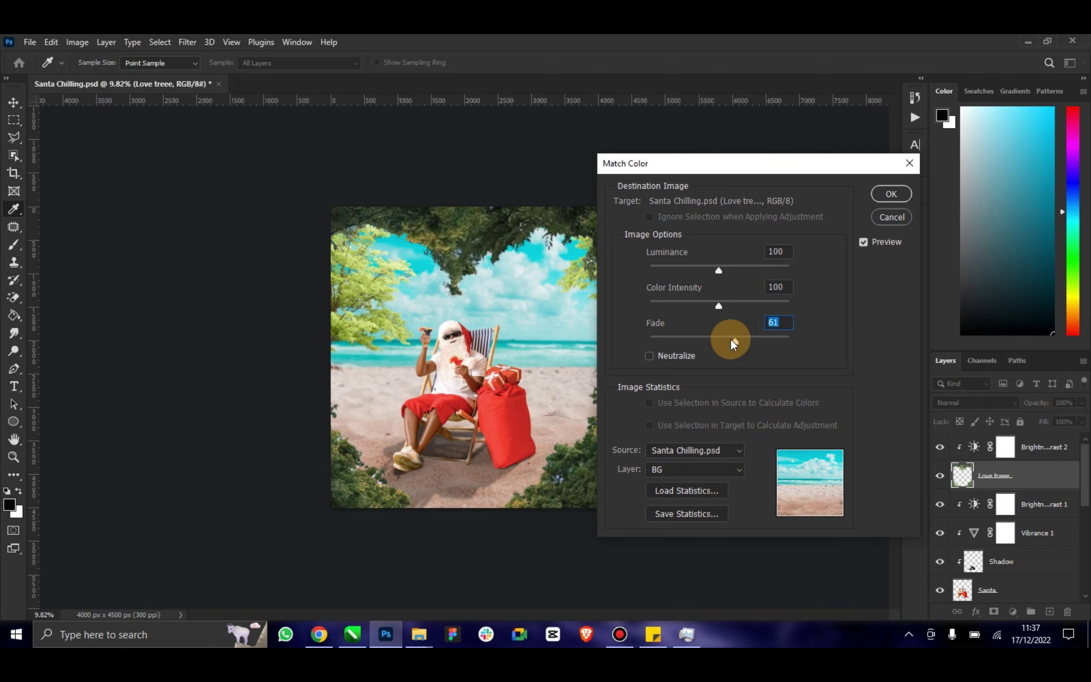
click(654, 353)
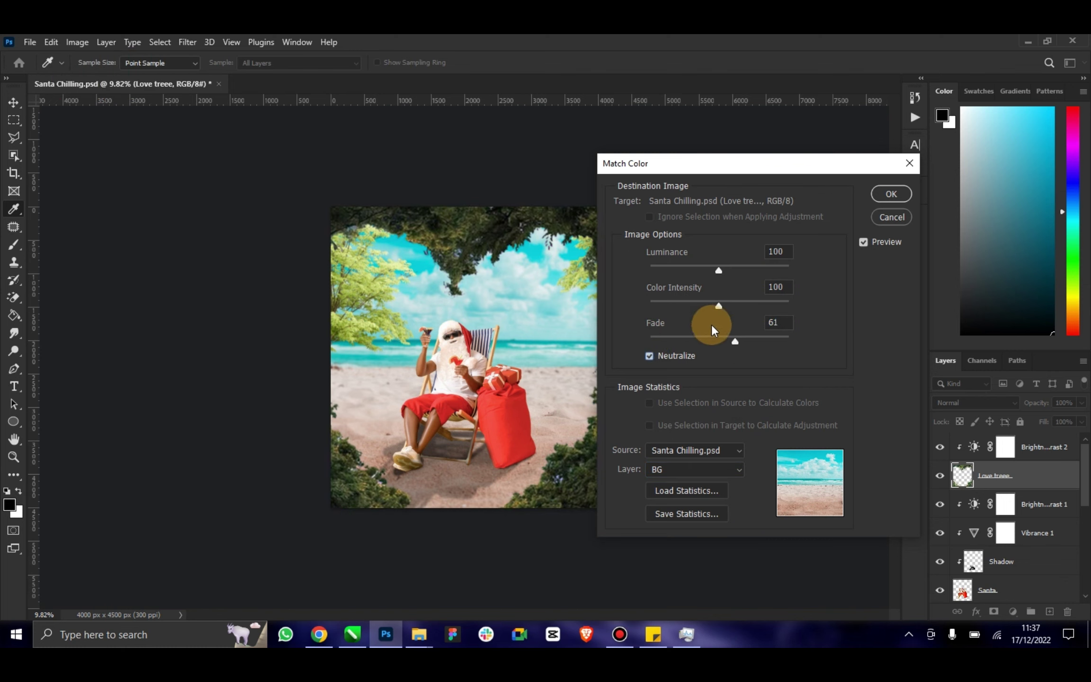
drag(733, 342, 690, 341)
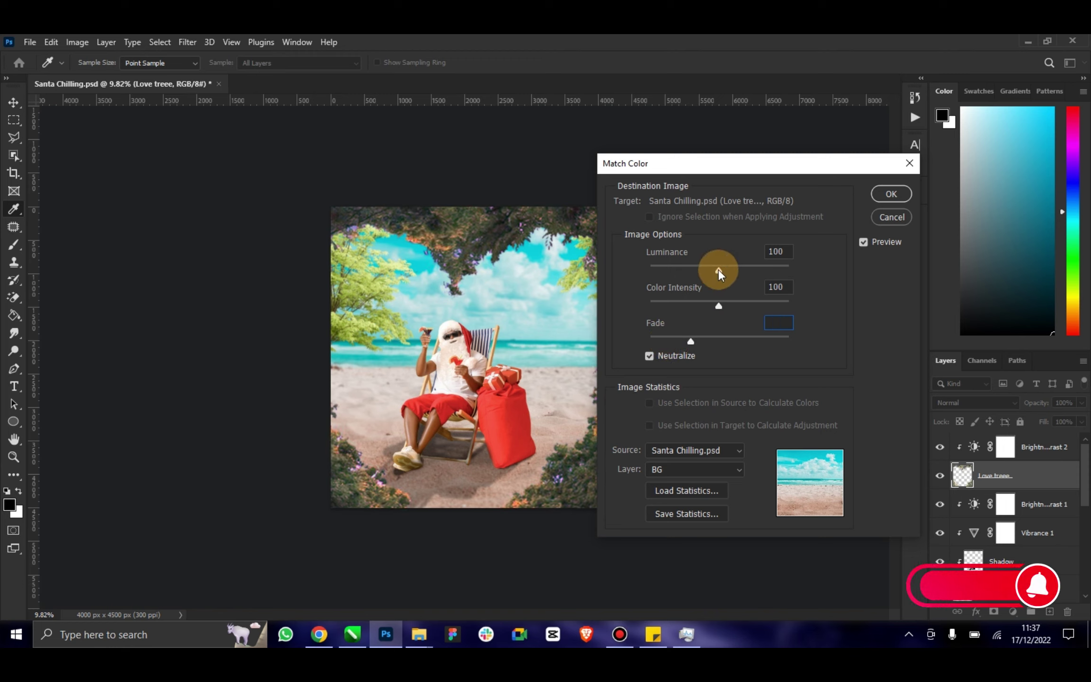
mouse_move(719, 270)
mouse_down()
mouse_move(663, 270)
mouse_move(673, 273)
mouse_up()
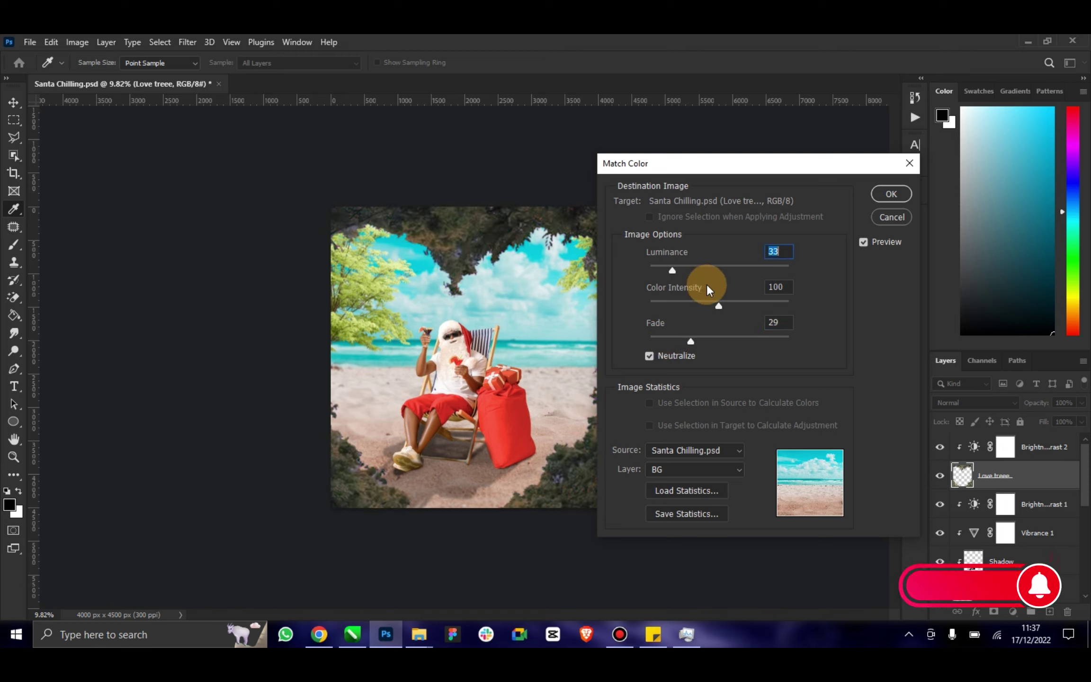
mouse_move(718, 305)
mouse_down()
mouse_move(684, 303)
mouse_move(712, 309)
mouse_up()
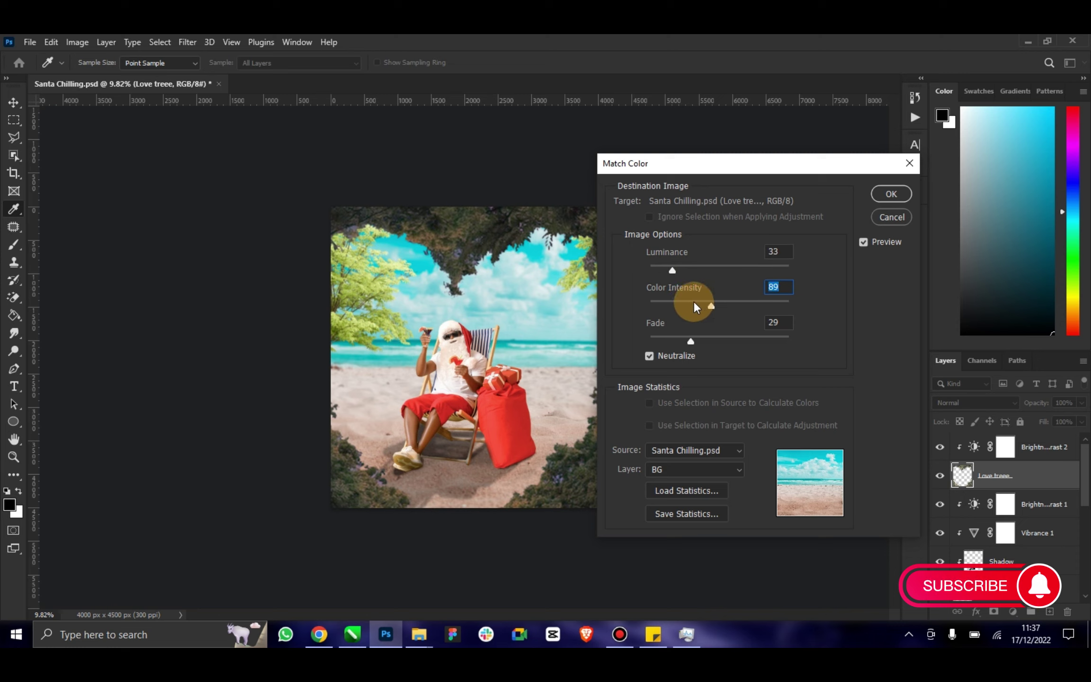
click(892, 214)
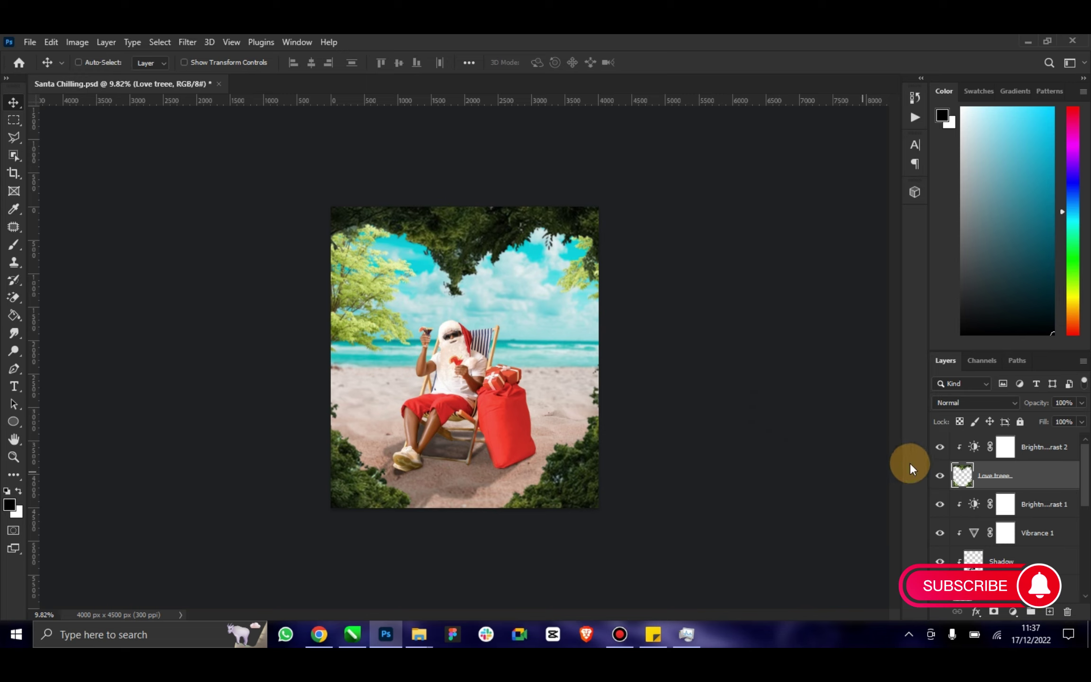
Toggle the Love treee layer off and on to compare, leaving it visible.
click(939, 476)
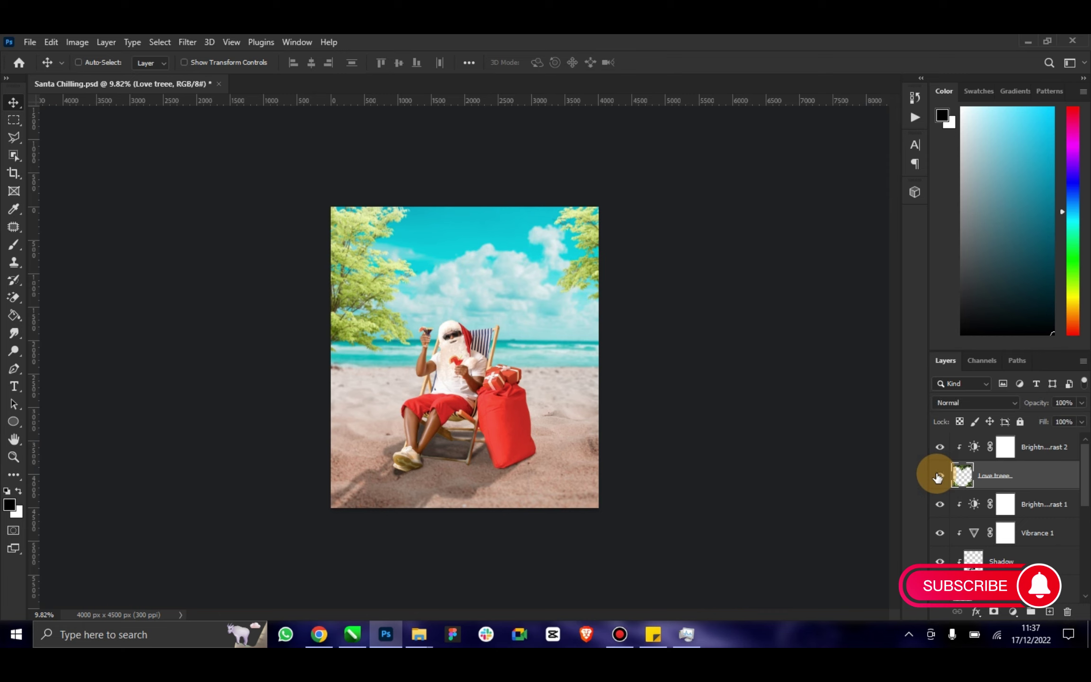
click(939, 476)
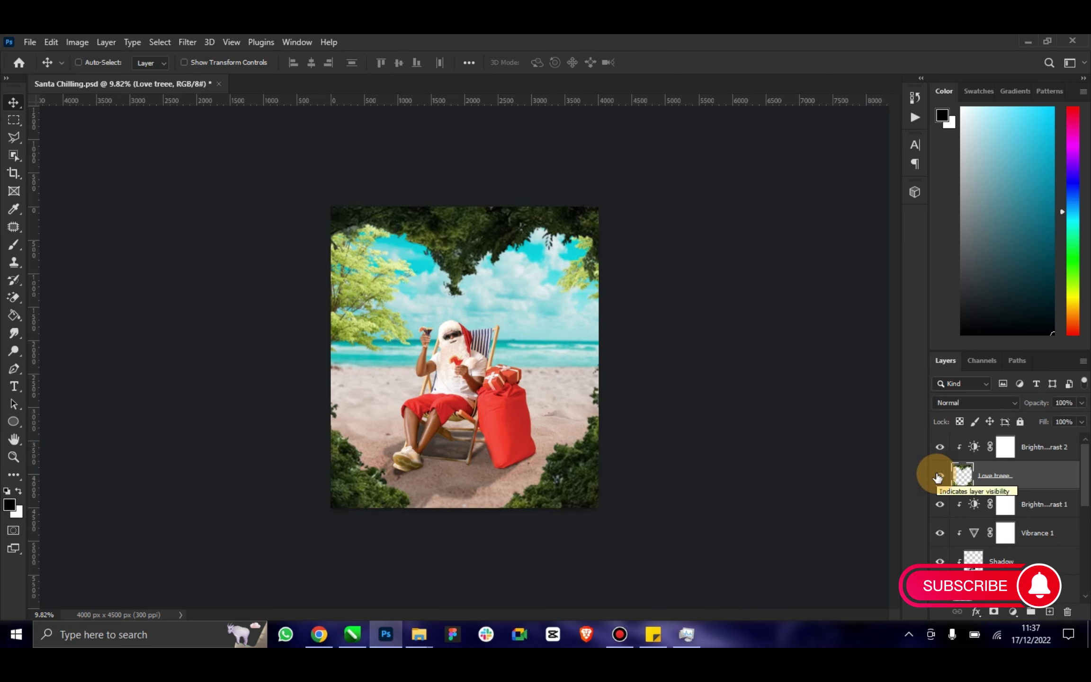
click(939, 476)
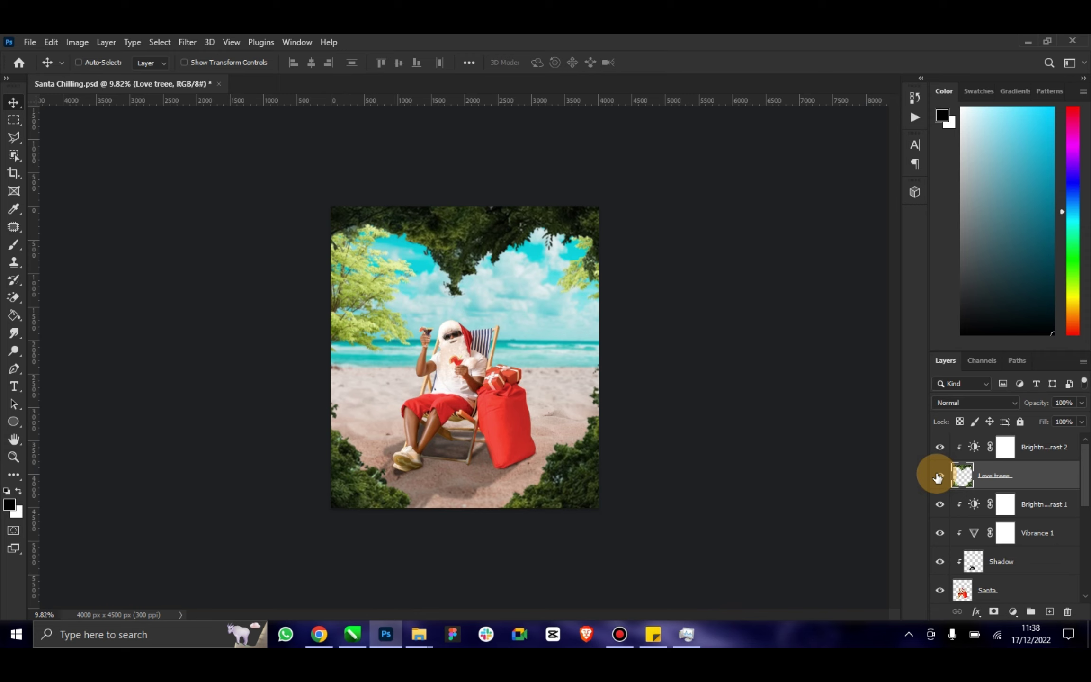
click(939, 476)
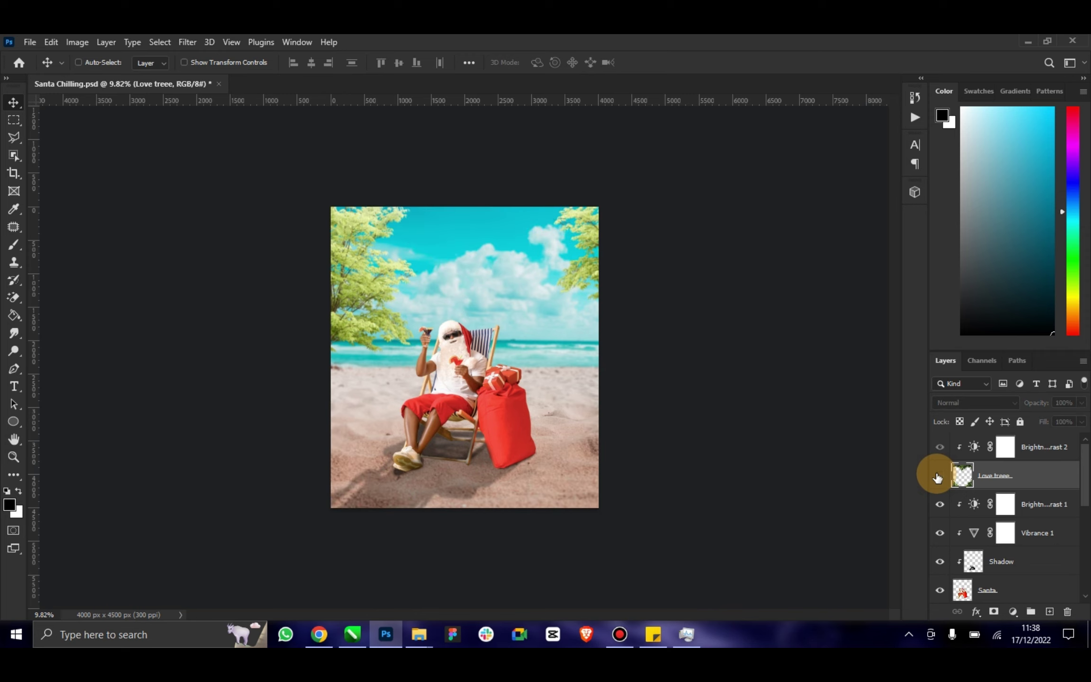
click(939, 476)
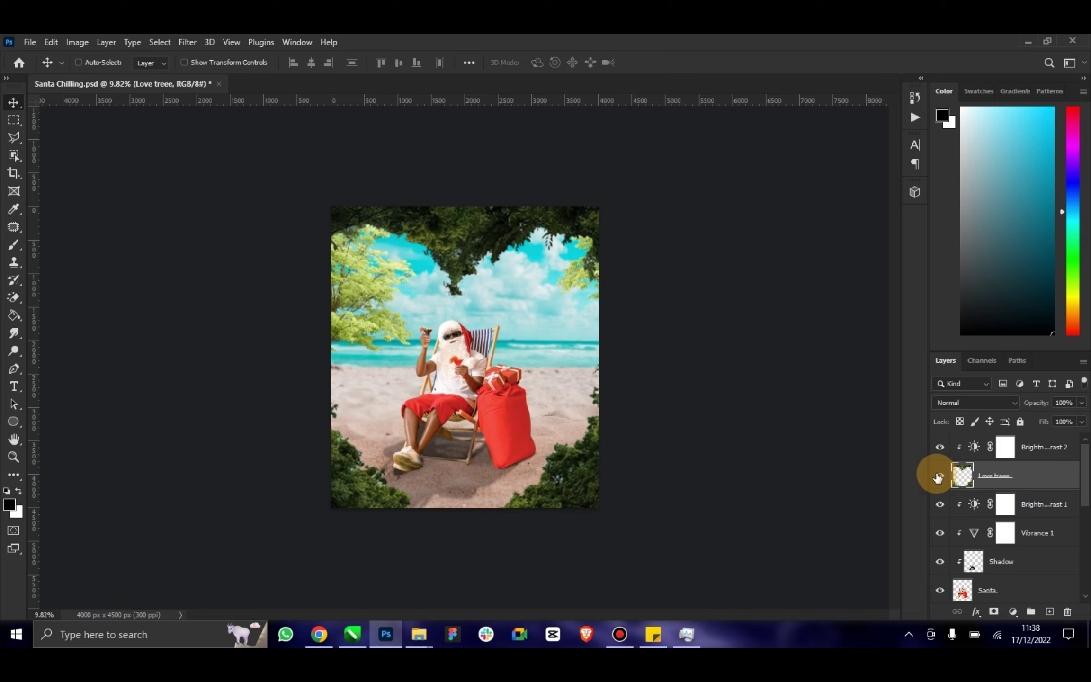
Delete the Love treee and Brightness/Contrast 2 layers, then drag in pngwing.com (3) from xmas design.
click(938, 477)
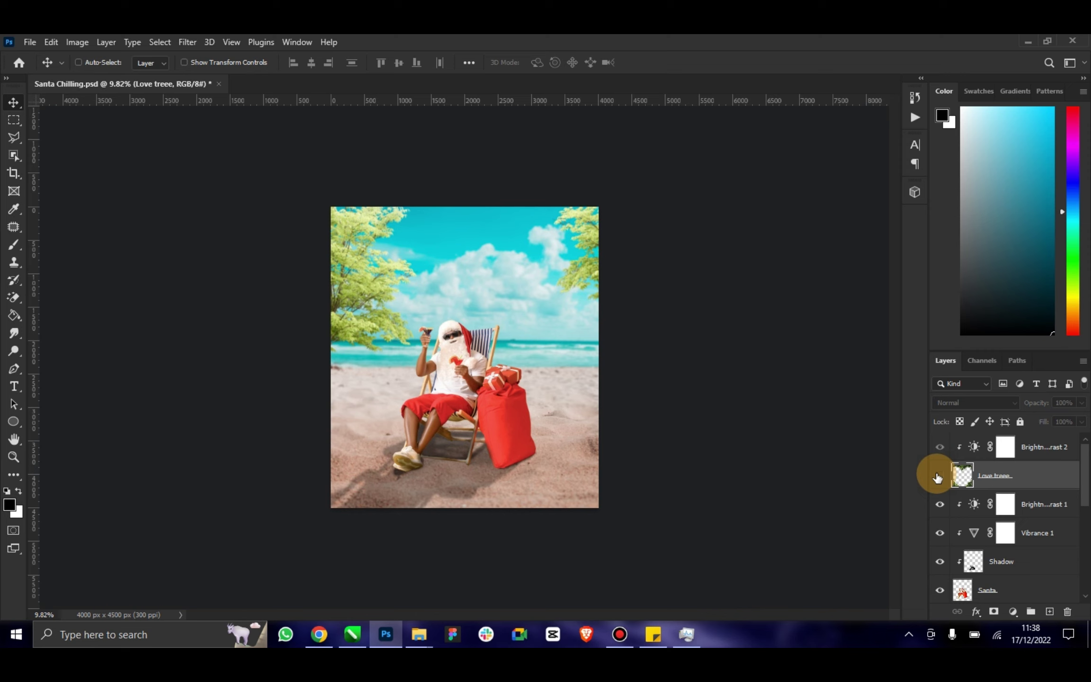
key(Delete)
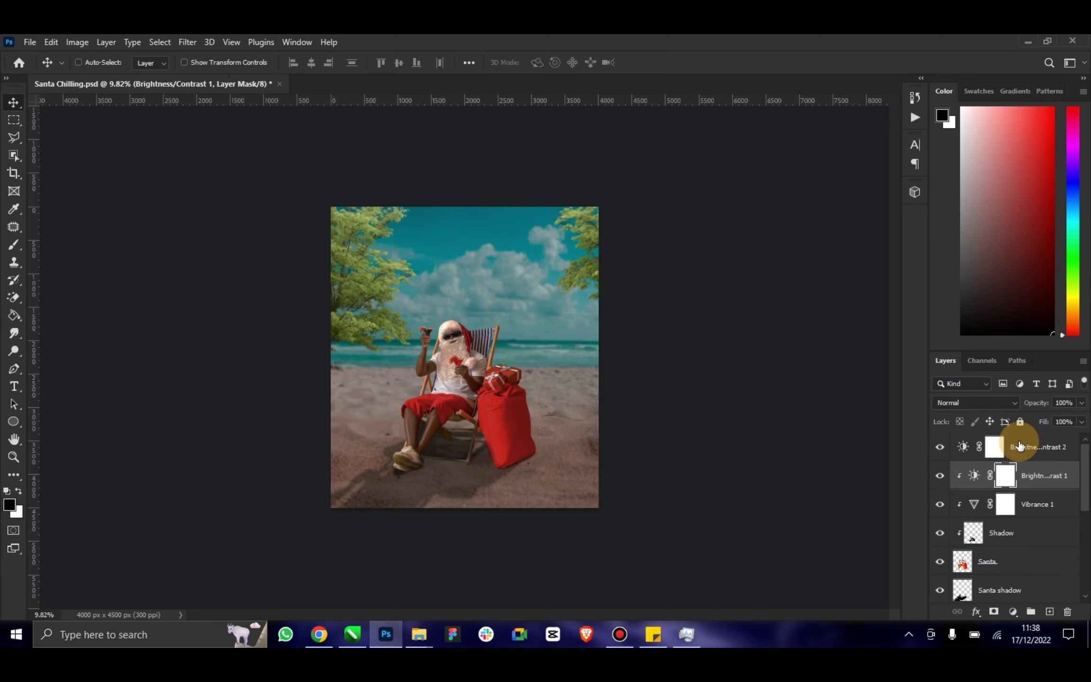
click(1053, 458)
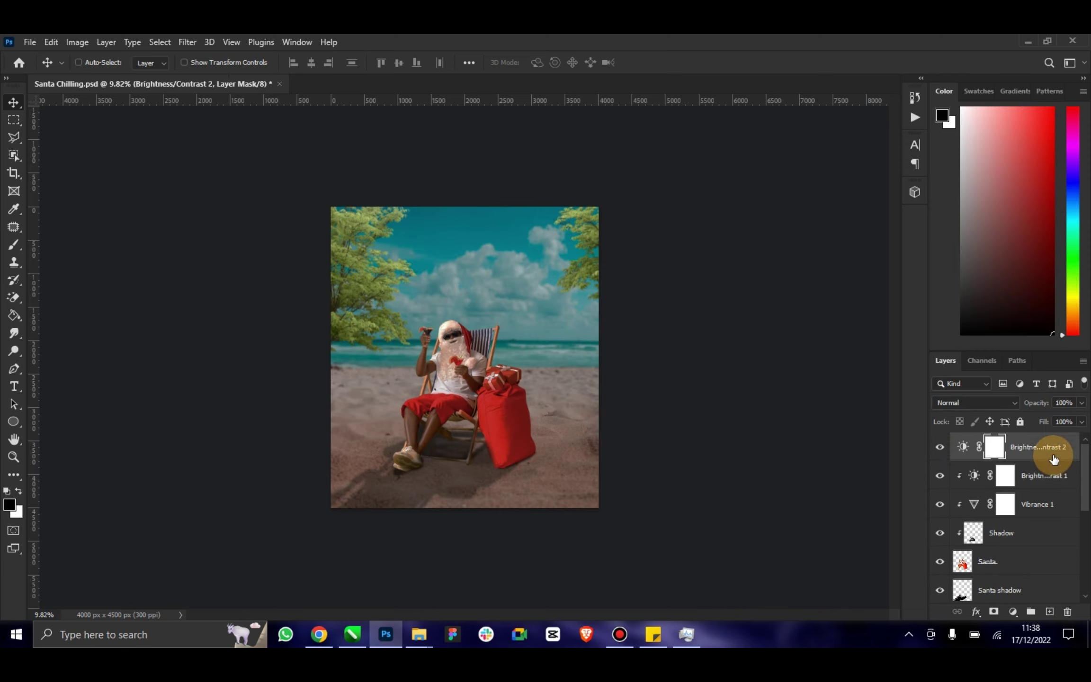
right_click(1047, 457)
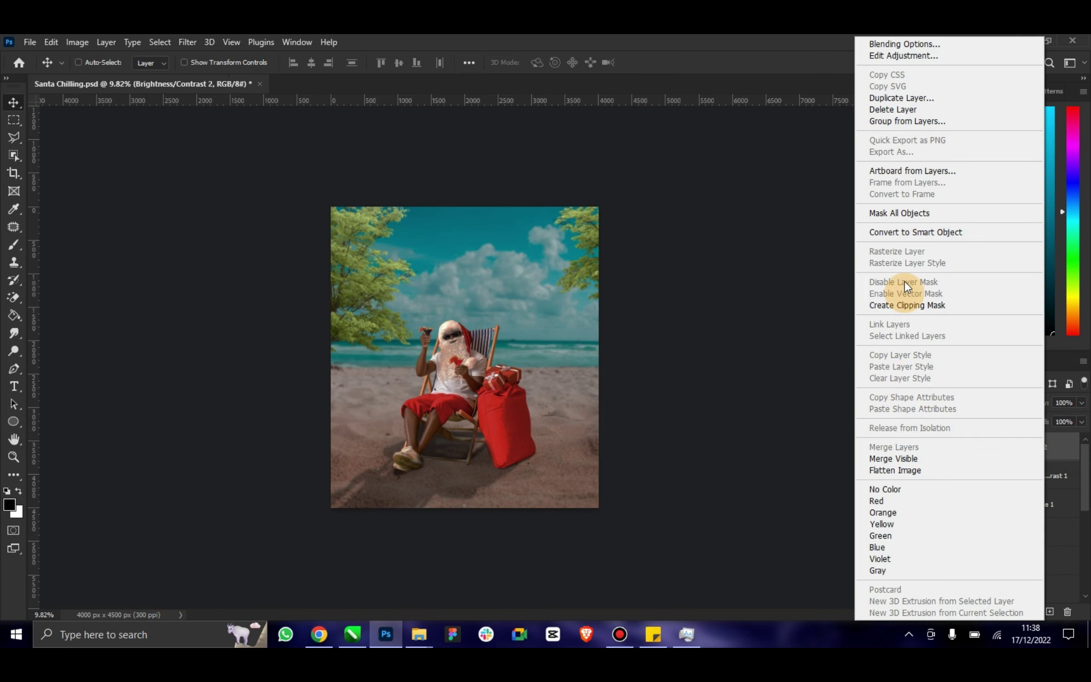
click(881, 109)
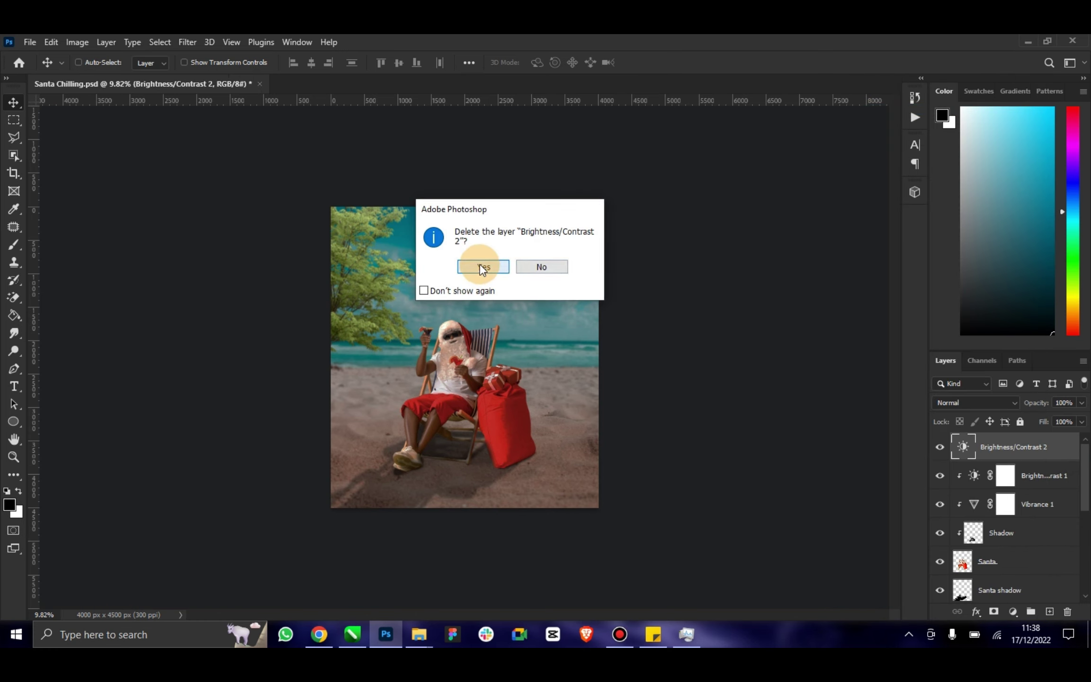
click(479, 264)
mouse_move(418, 634)
click(345, 568)
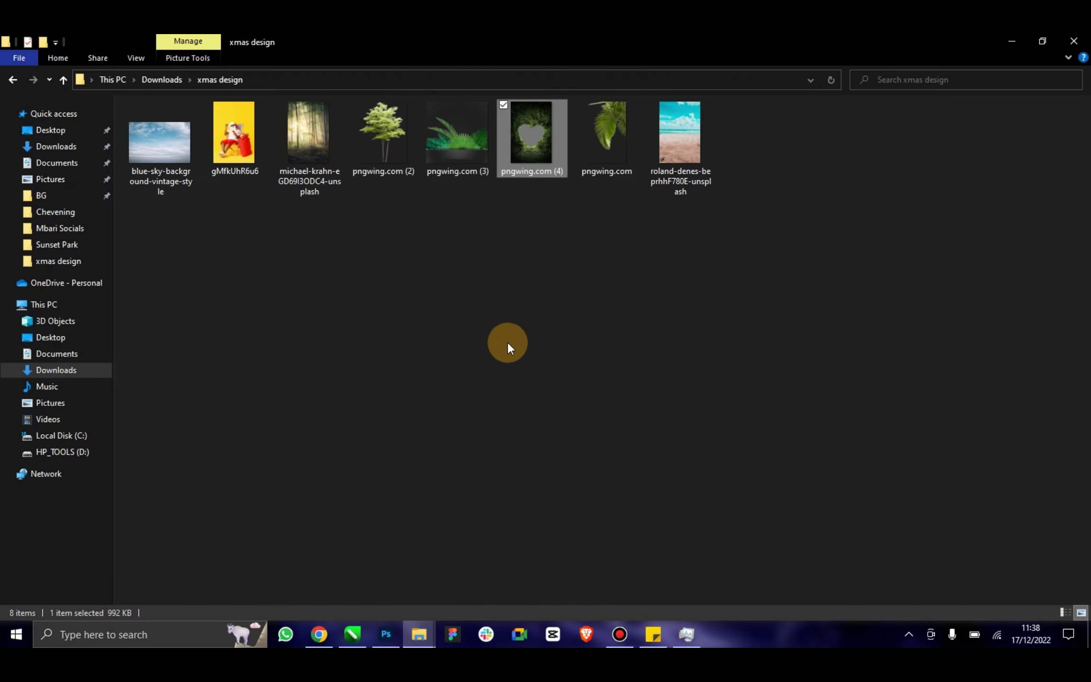
mouse_move(459, 140)
mouse_down()
mouse_move(369, 632)
mouse_move(417, 478)
mouse_up()
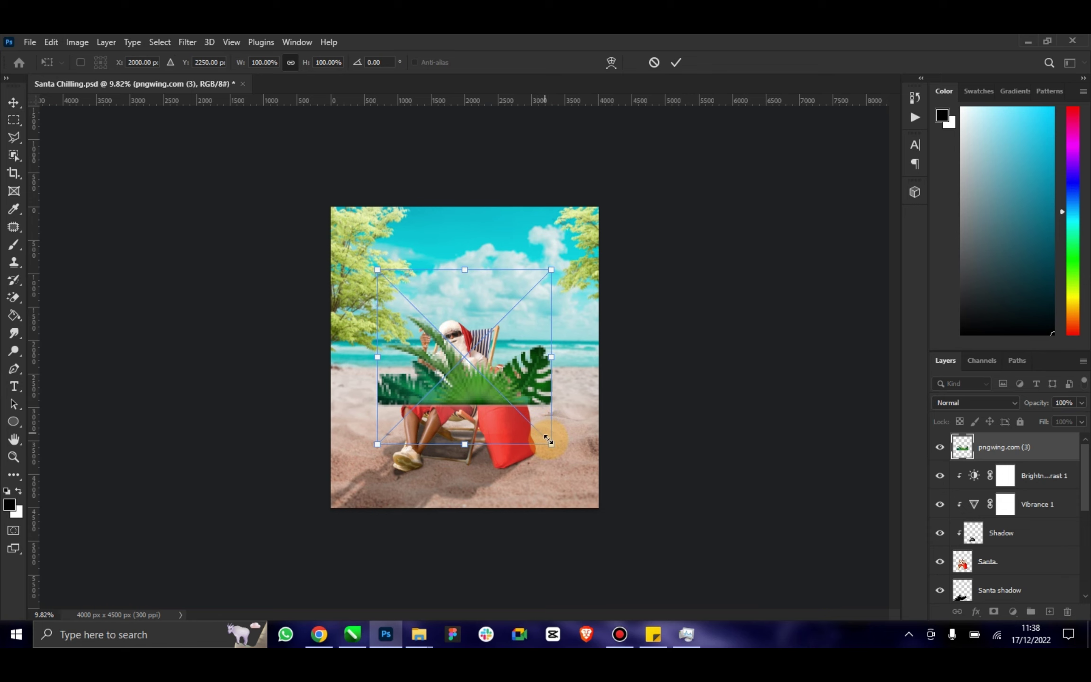
Enlarge the pngwing.com (3) leaves to about 175% across the bottom of the scene and rasterize the layer.
drag(550, 444, 681, 575)
drag(604, 403, 529, 444)
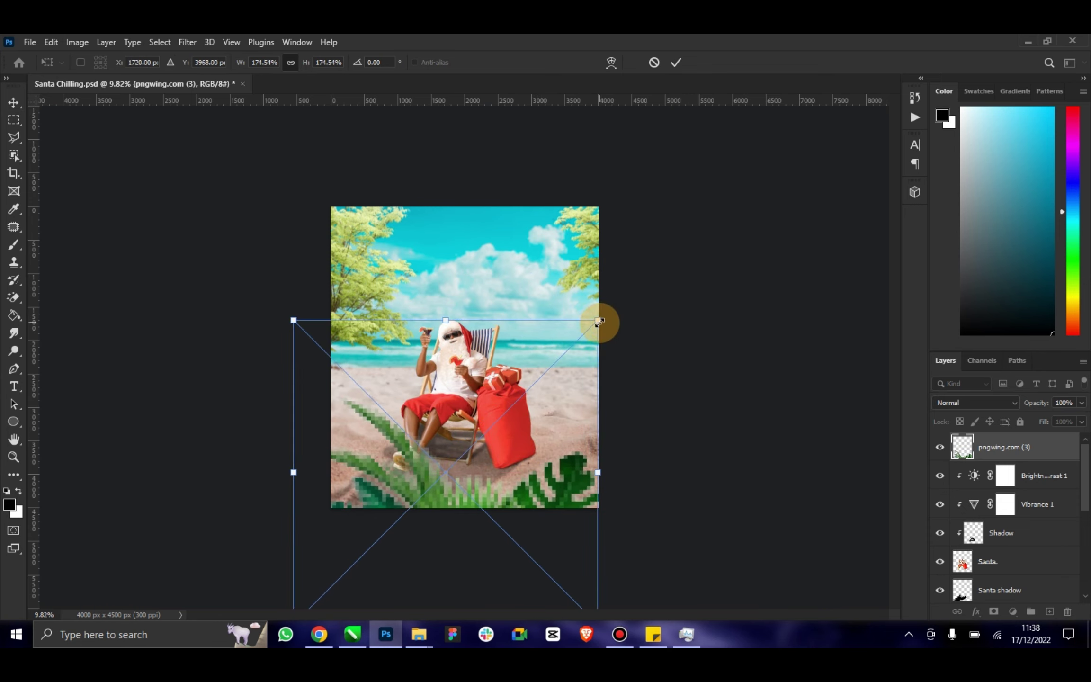
drag(598, 320, 612, 306)
click(676, 62)
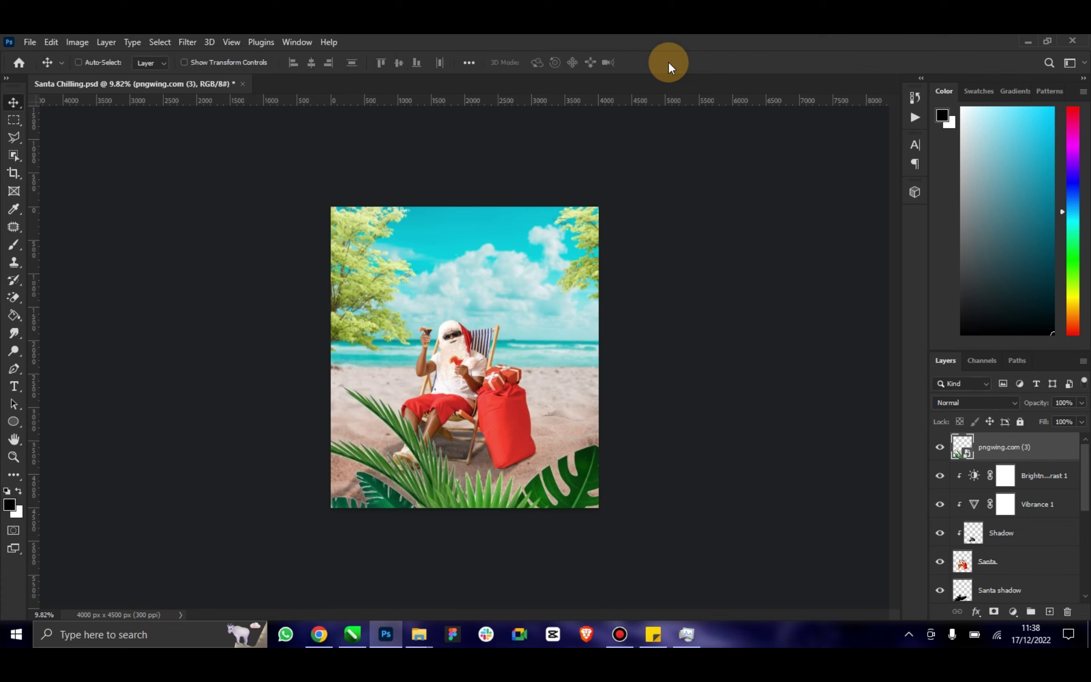
drag(515, 497, 514, 460)
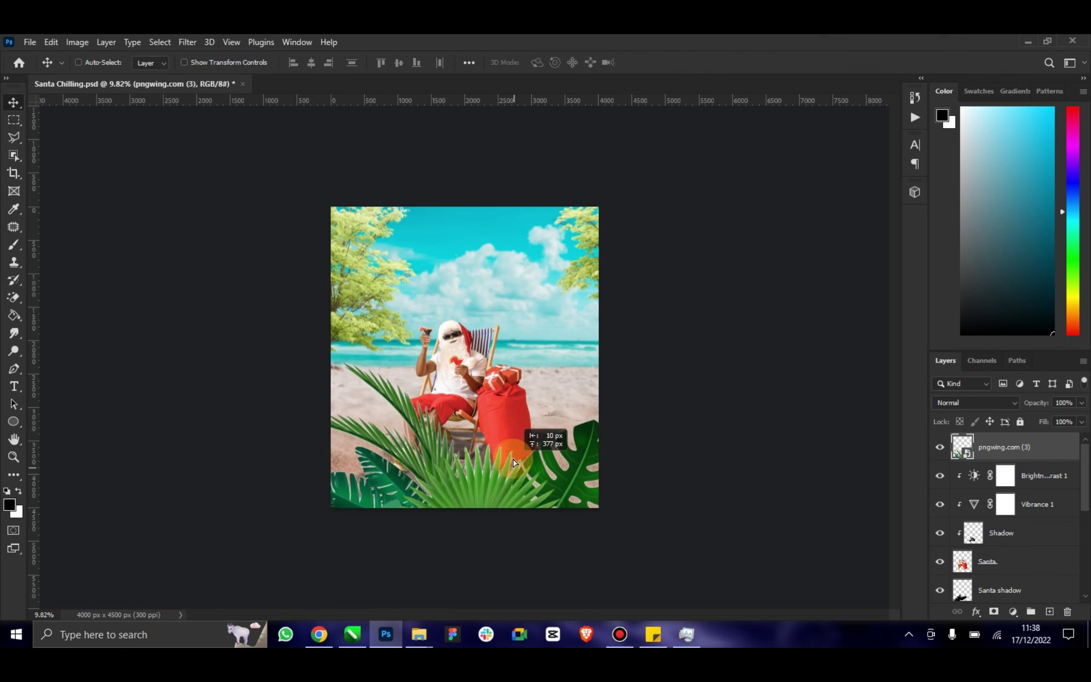
right_click(1047, 445)
click(891, 308)
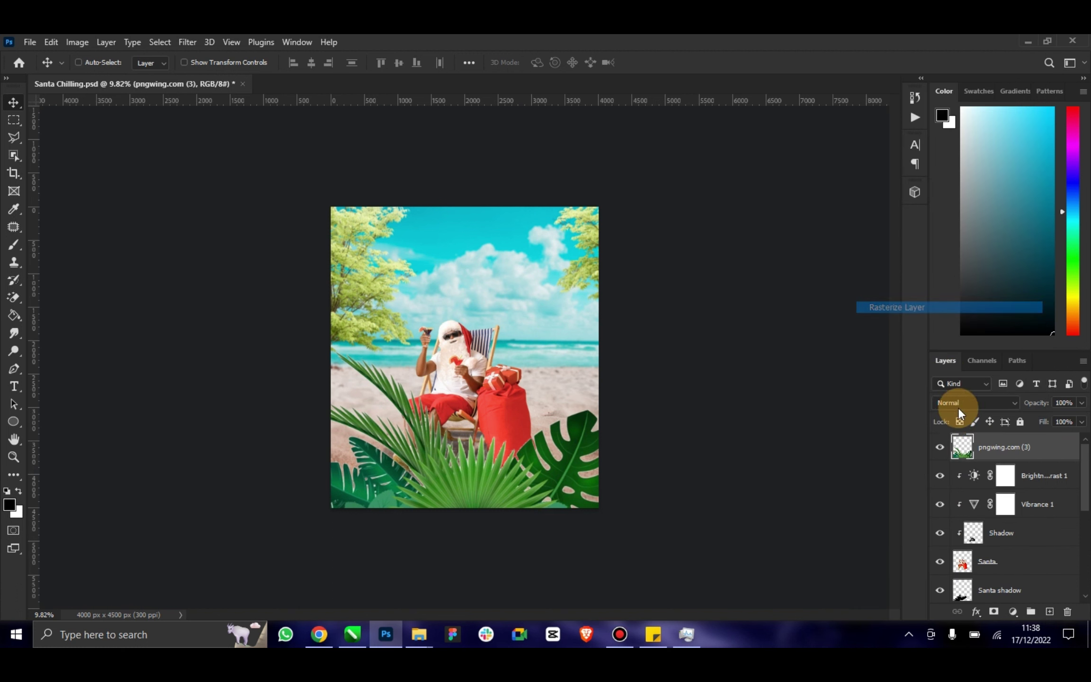
ctrl+click(956, 455)
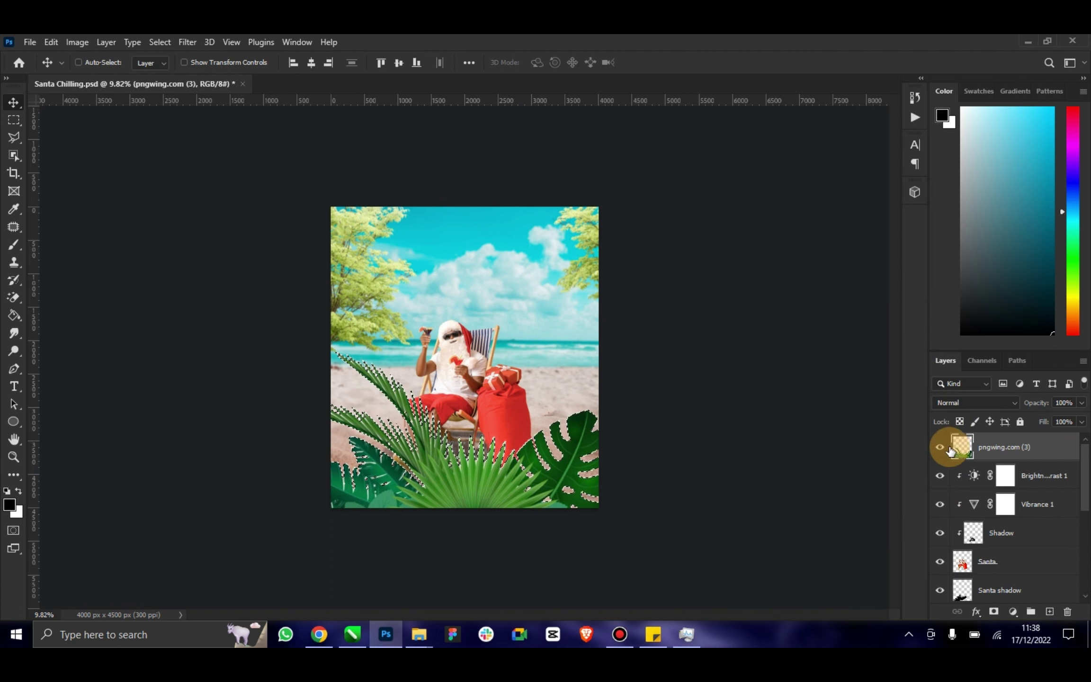
click(168, 42)
mouse_move(171, 248)
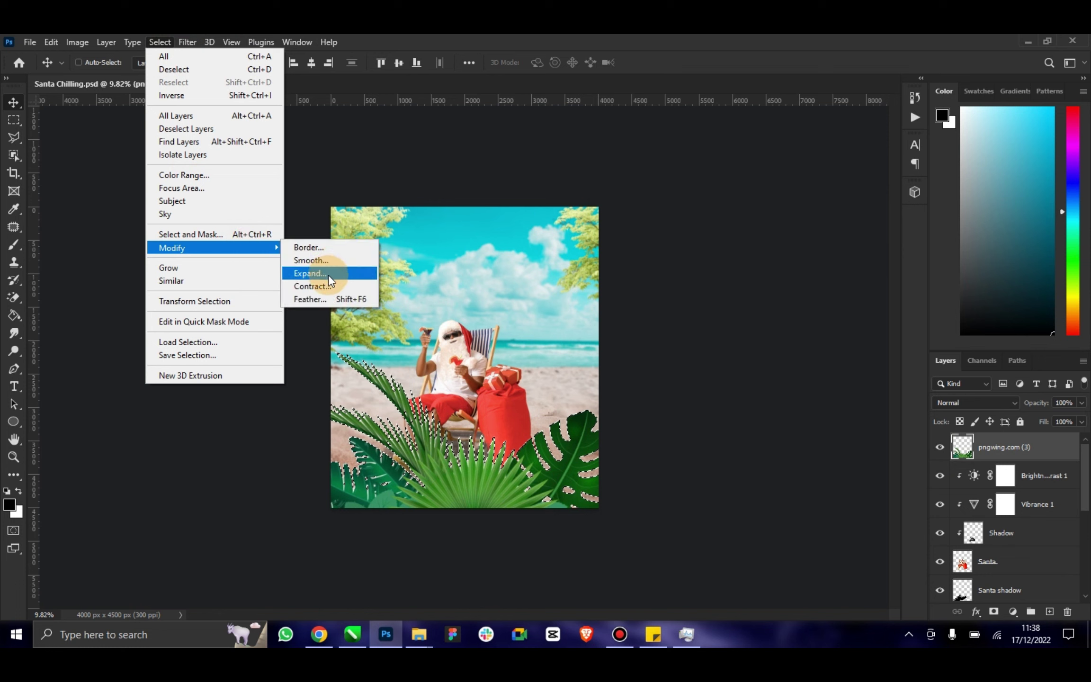
click(330, 286)
text(3)
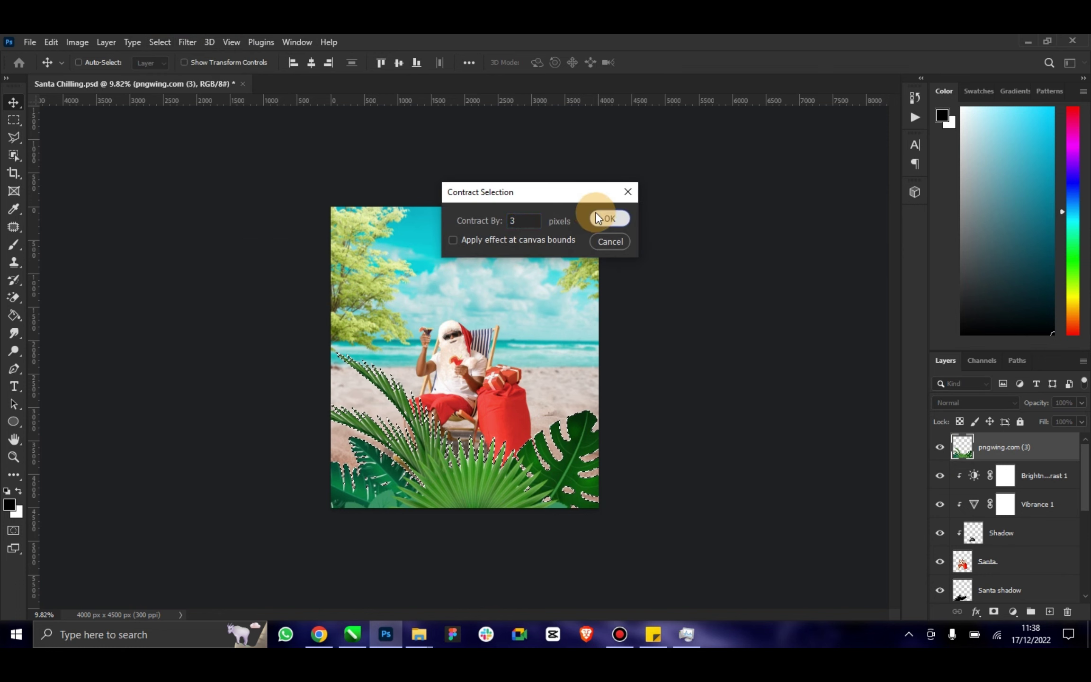
click(598, 216)
click(160, 43)
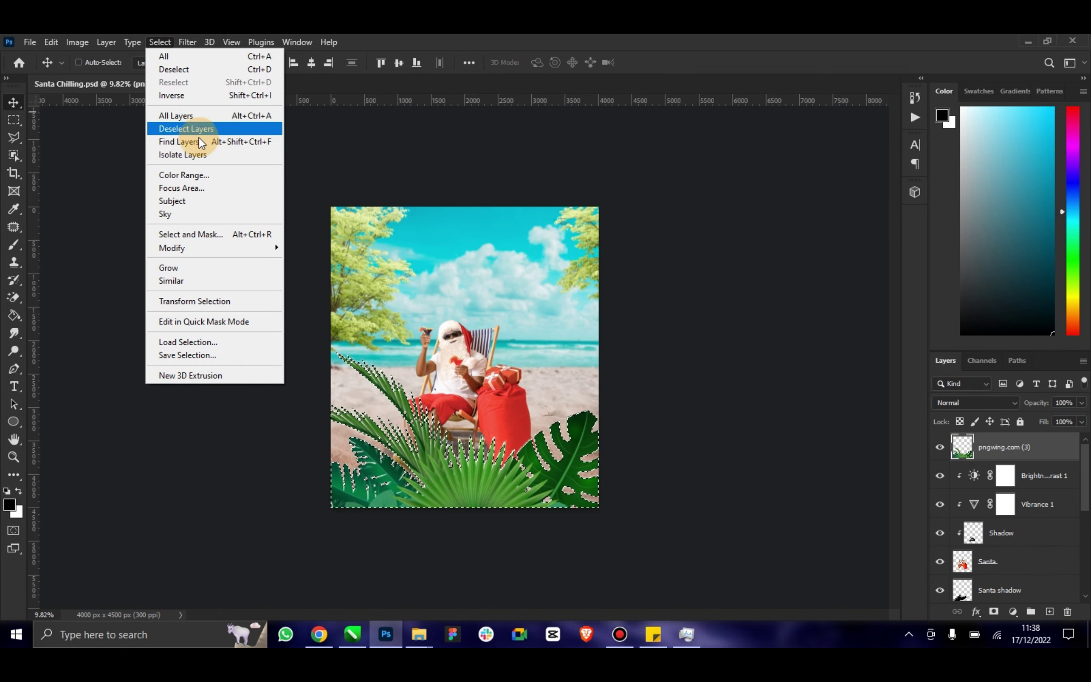
click(211, 96)
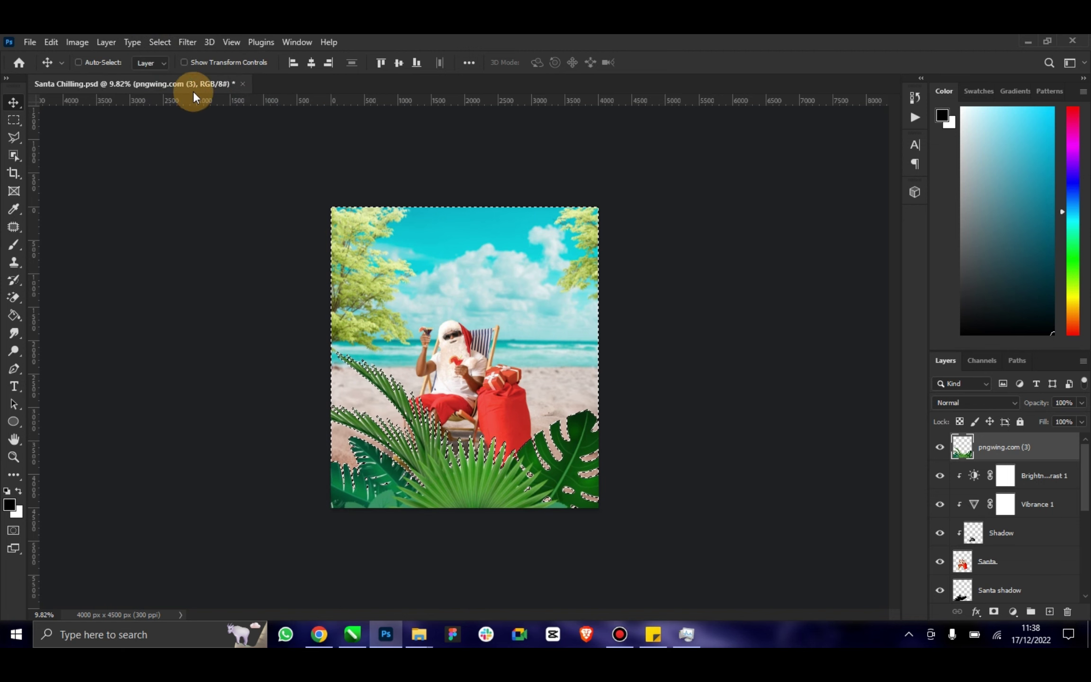
click(160, 42)
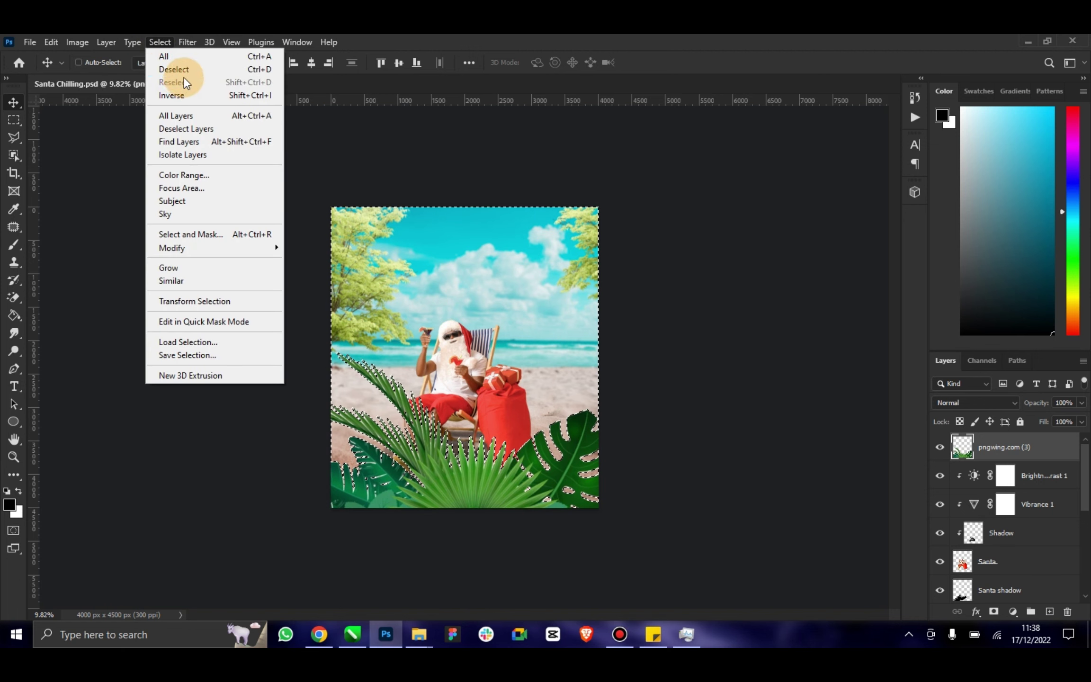
click(189, 70)
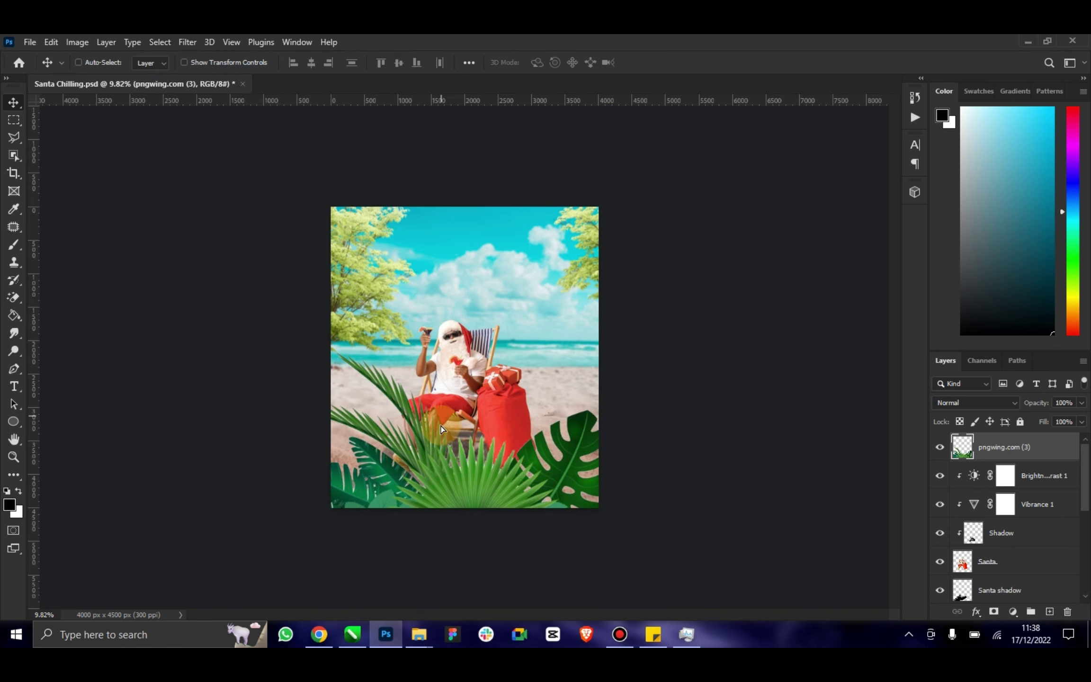
mouse_move(441, 425)
mouse_down()
mouse_move(434, 458)
mouse_move(460, 466)
mouse_up()
Scale the leaves down to 80.35% and position them in the lower-left foreground.
key(ctrl+z)
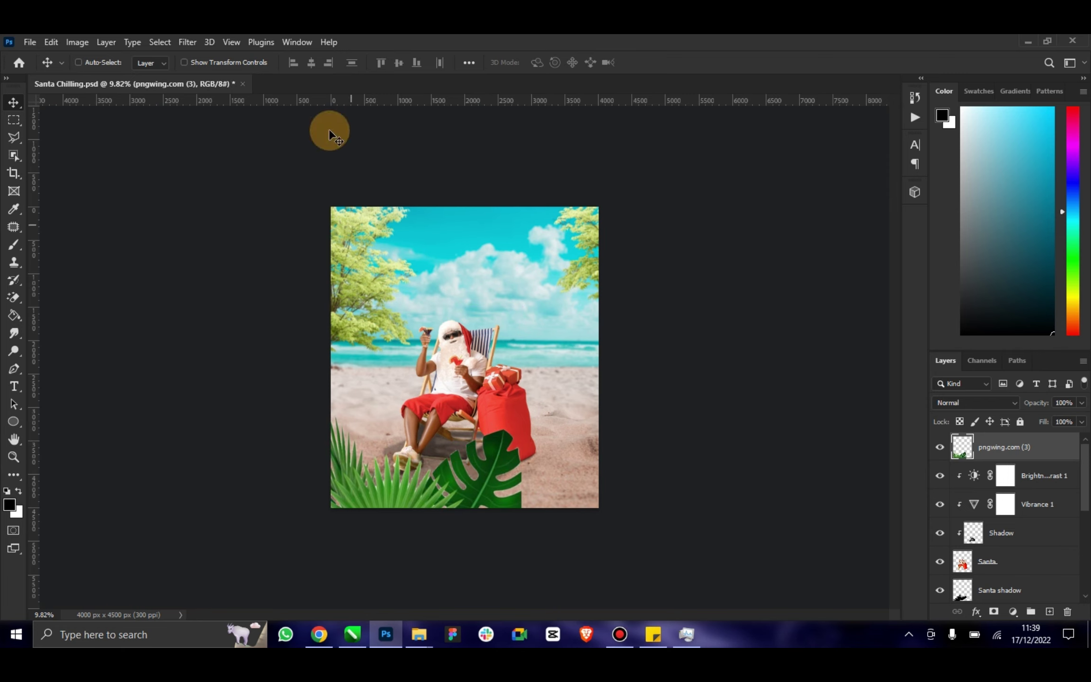
click(237, 64)
drag(519, 287, 457, 353)
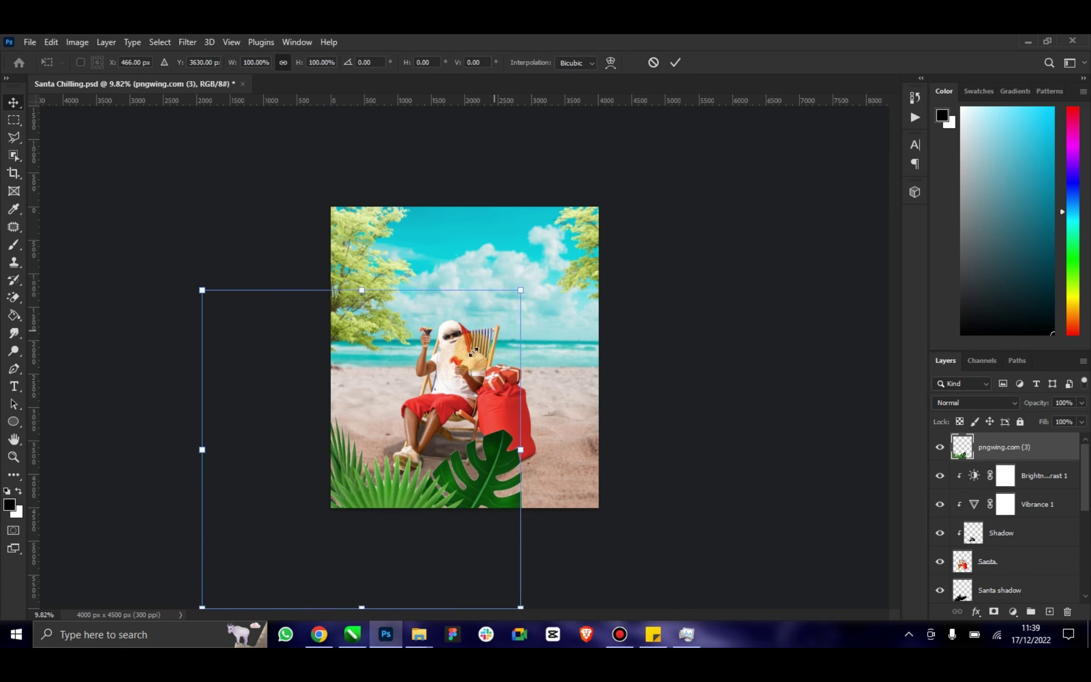
drag(421, 416, 446, 433)
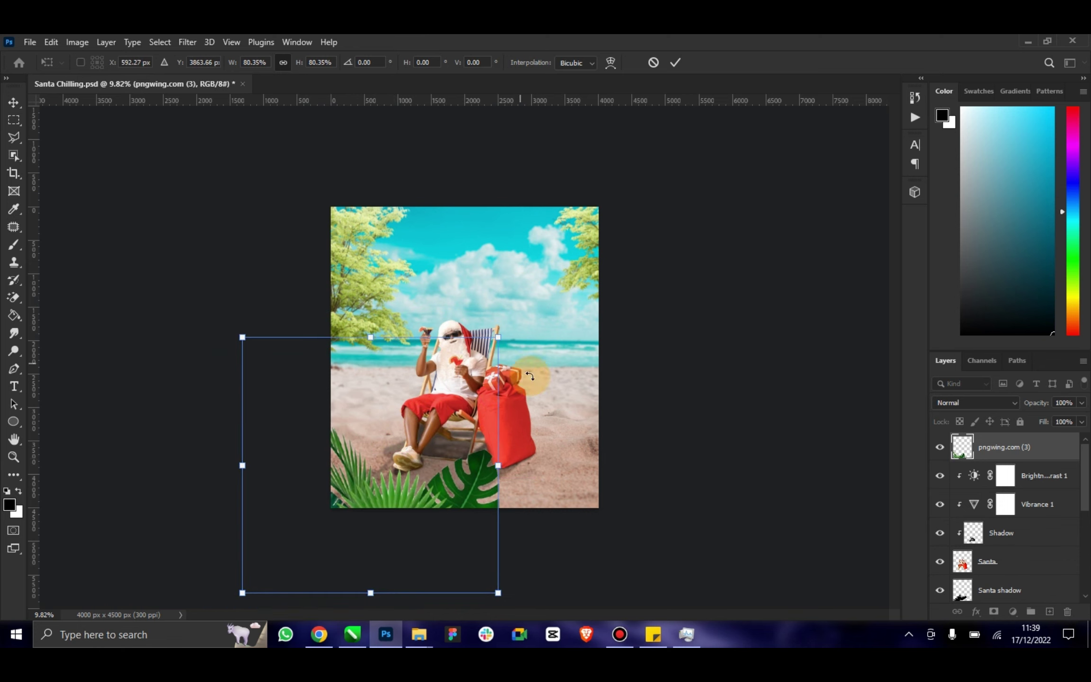
mouse_move(517, 356)
mouse_down()
mouse_move(479, 399)
mouse_move(440, 399)
mouse_up()
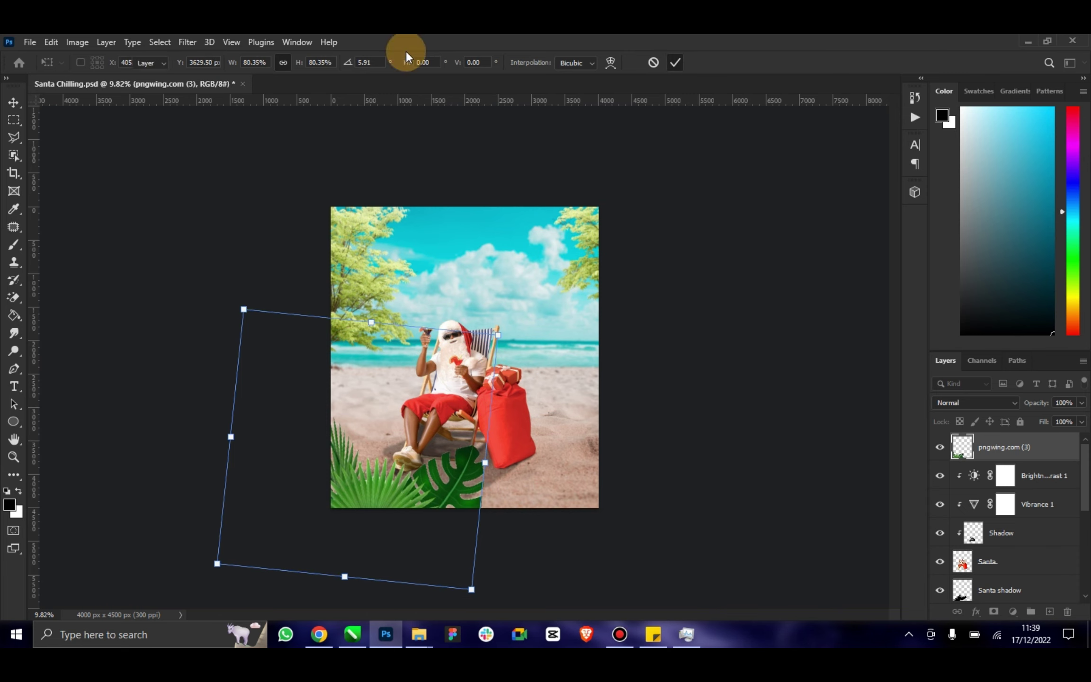
click(178, 64)
key(Return)
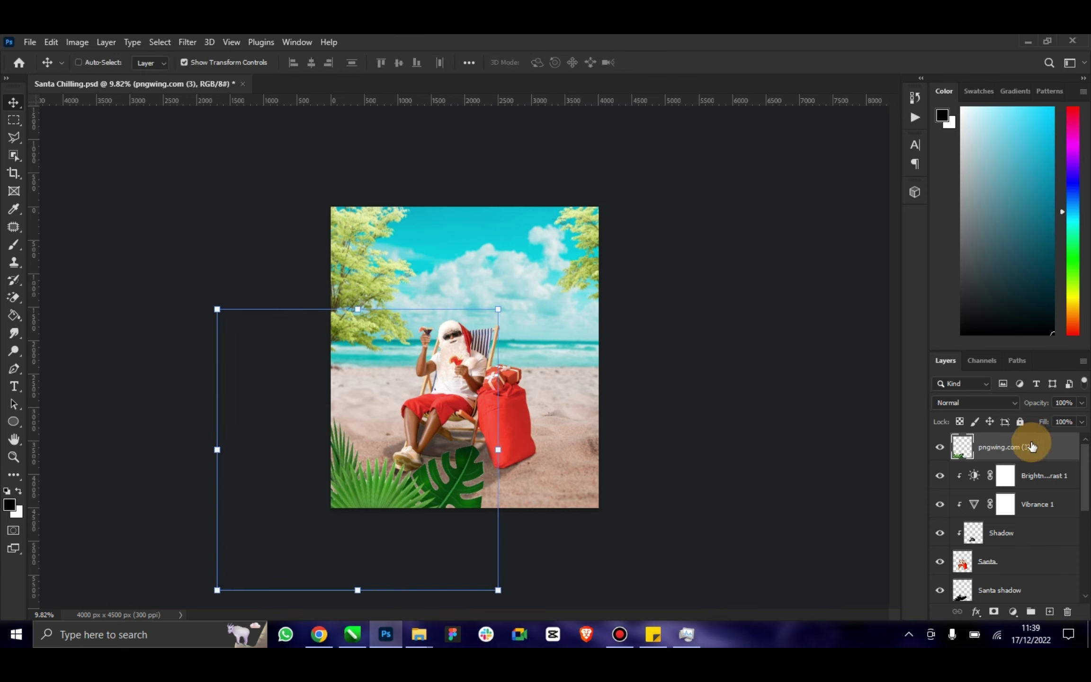
Match Color the leaves to Santa Chilling.psd's Tree layer with luminance 35 and colour intensity 62.
click(233, 61)
click(76, 42)
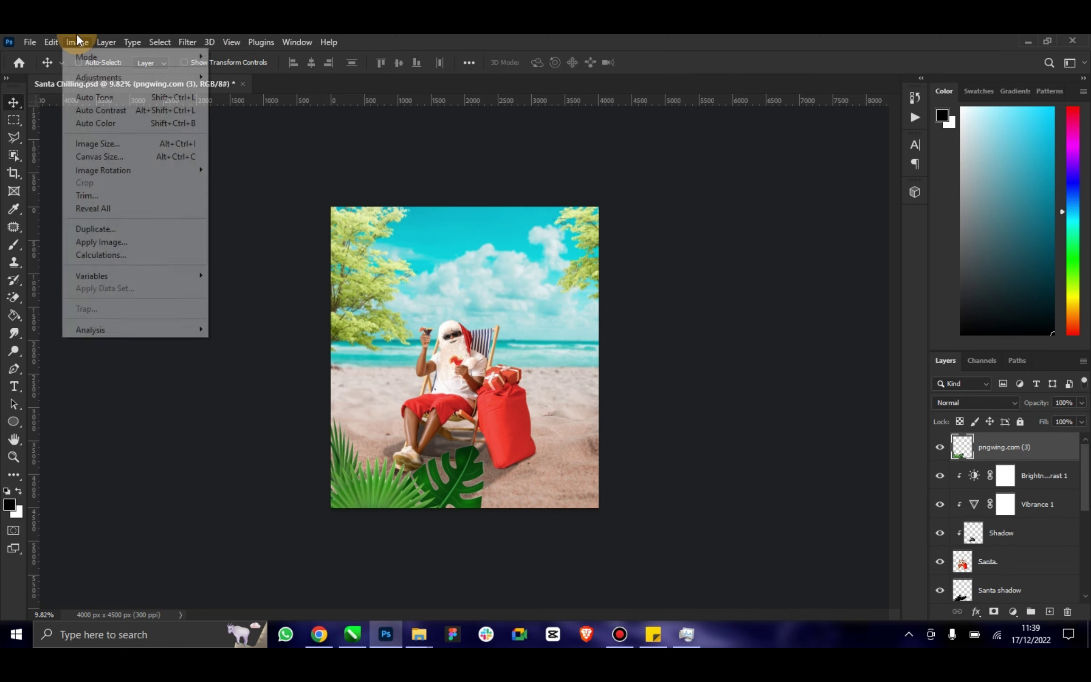
click(266, 352)
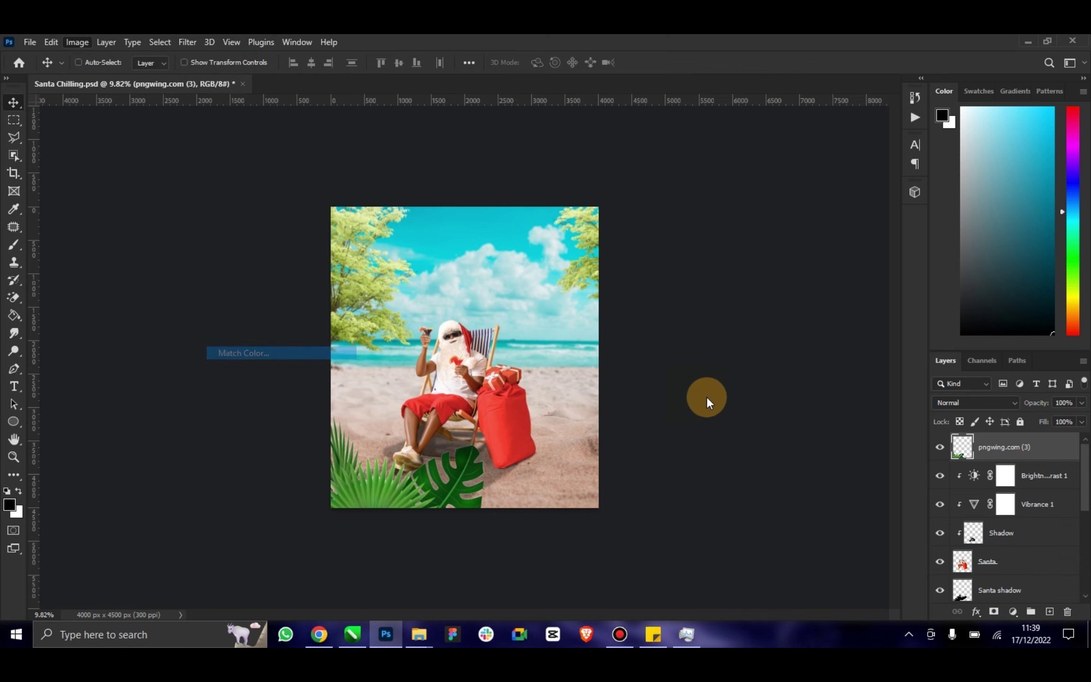
click(694, 455)
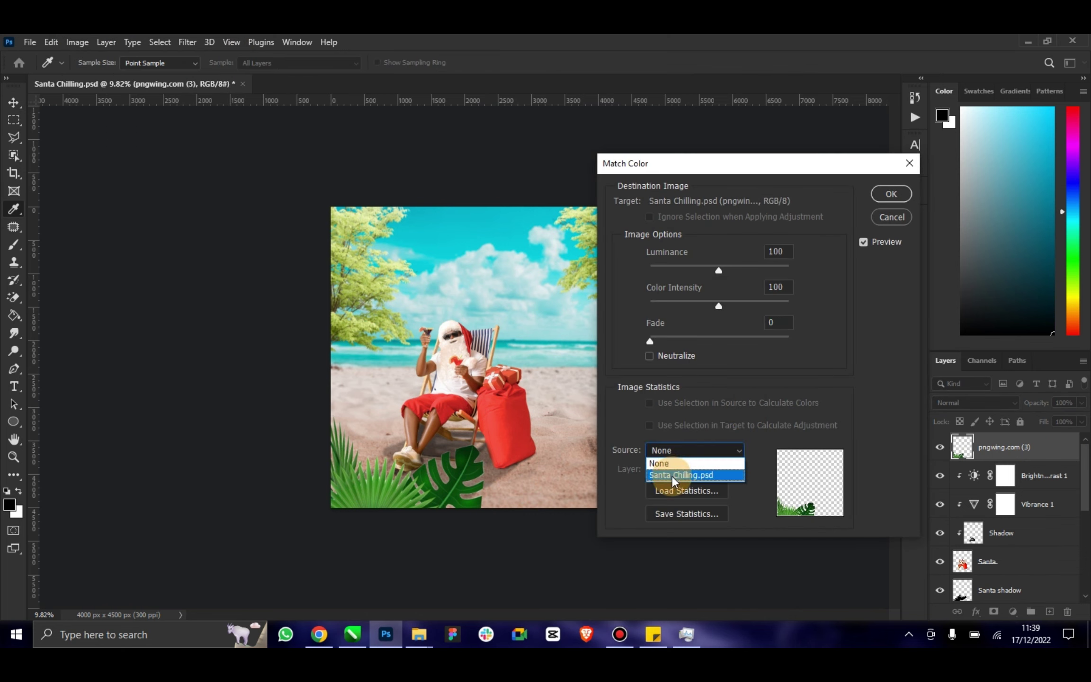
click(682, 475)
click(706, 471)
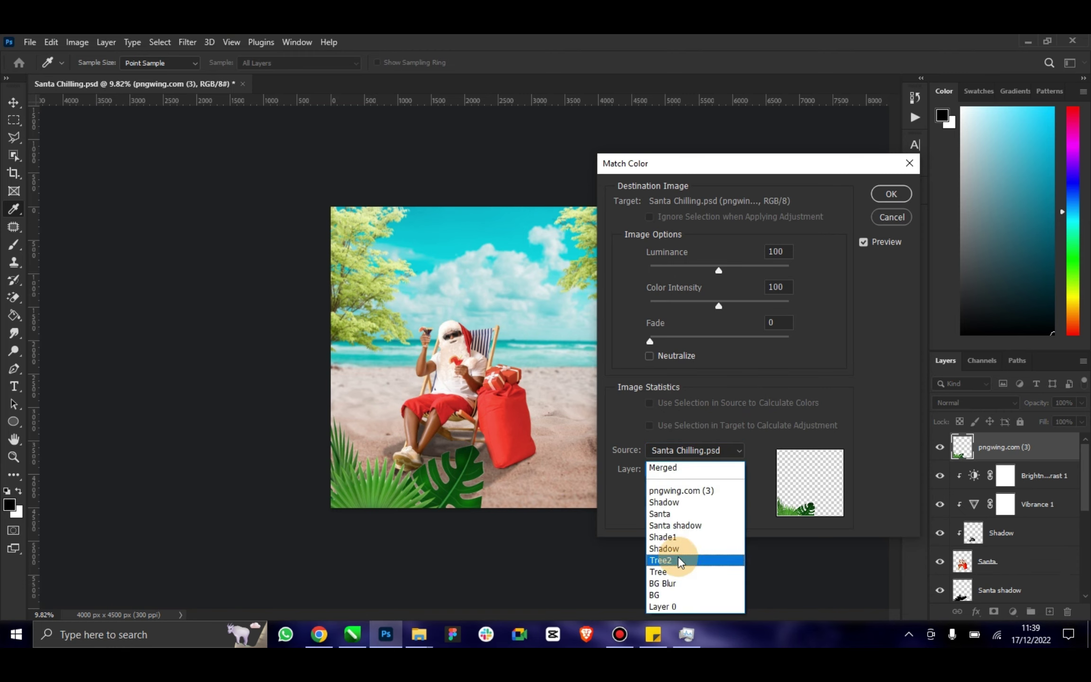
click(676, 571)
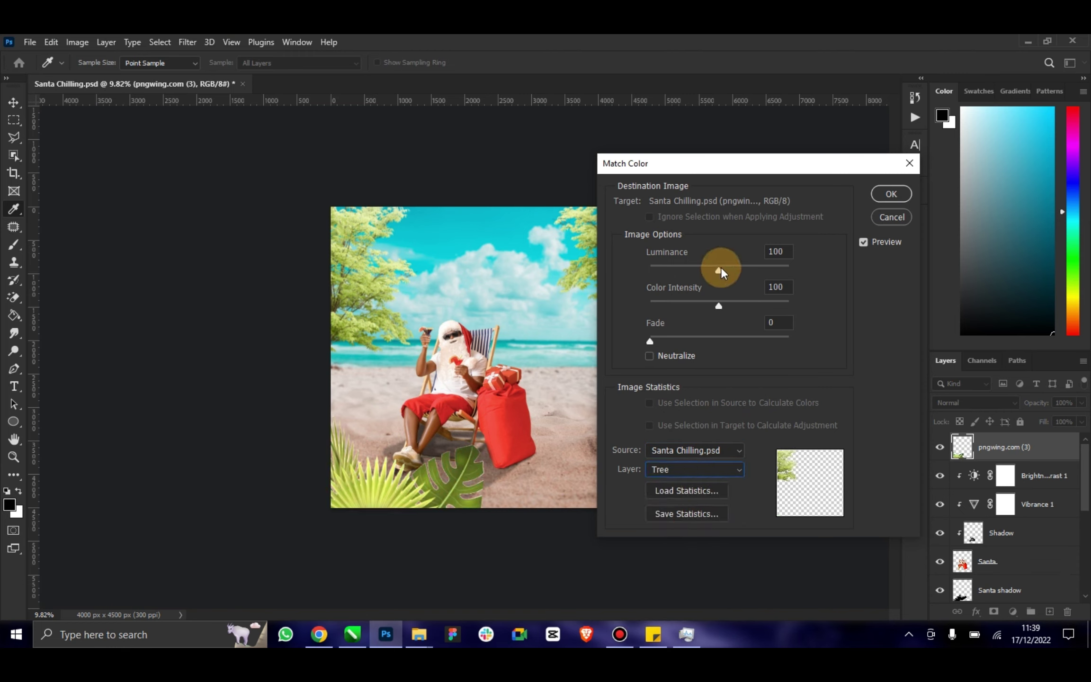
drag(712, 275, 674, 273)
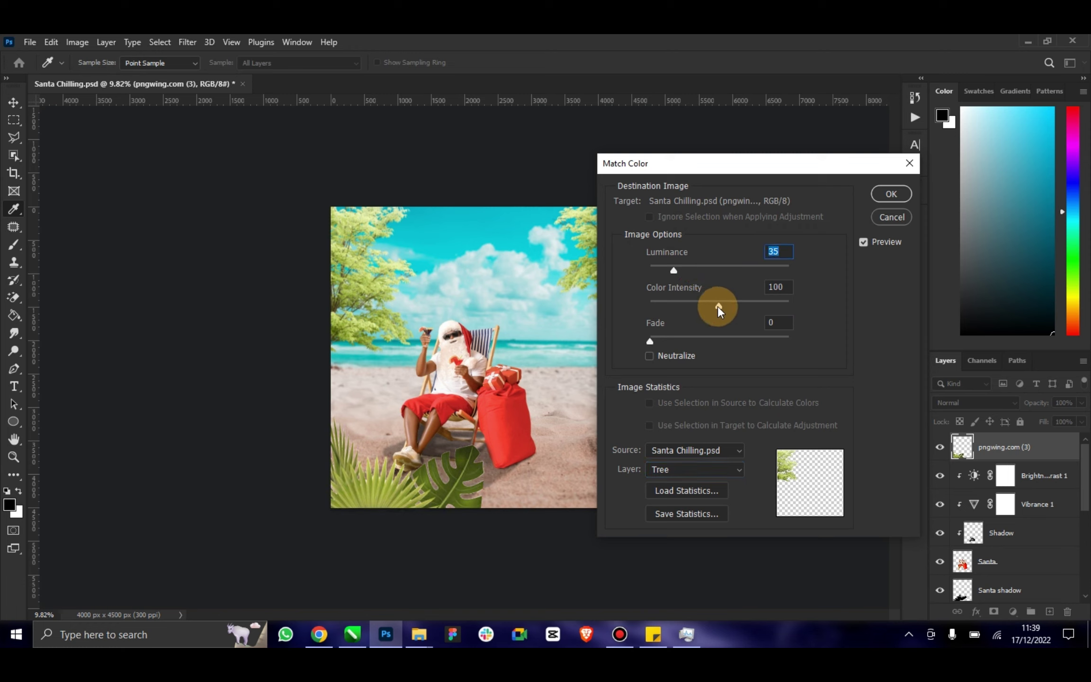
drag(719, 306, 693, 305)
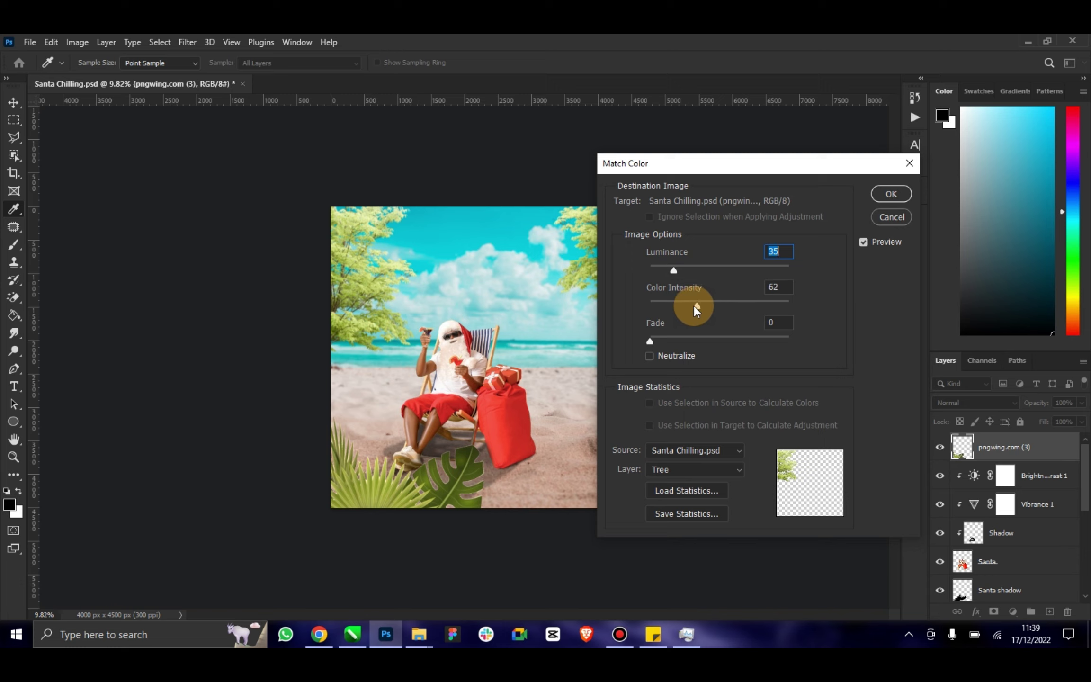
click(884, 199)
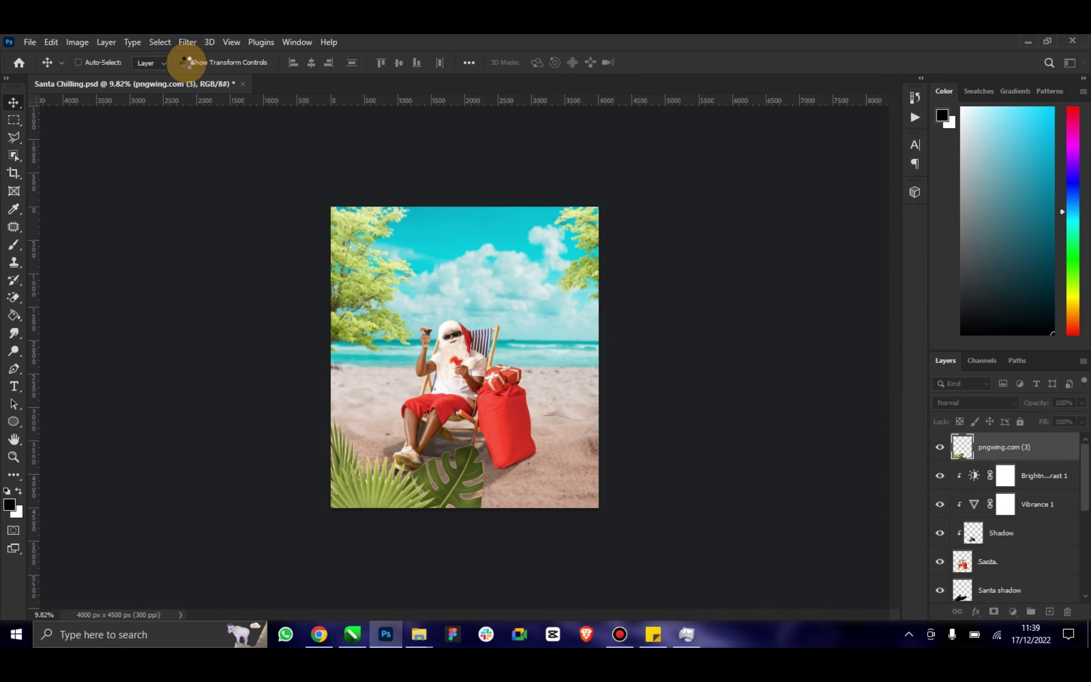
Apply a Motion Blur of about 92 pixels distance to the foreground leaves.
click(186, 43)
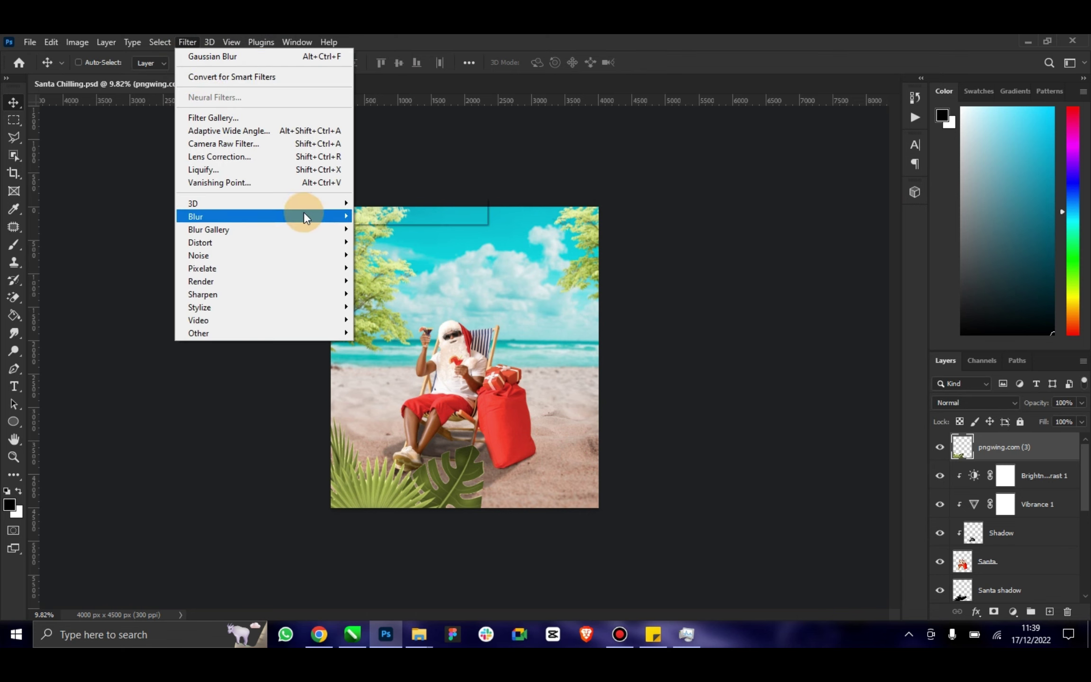
mouse_move(260, 216)
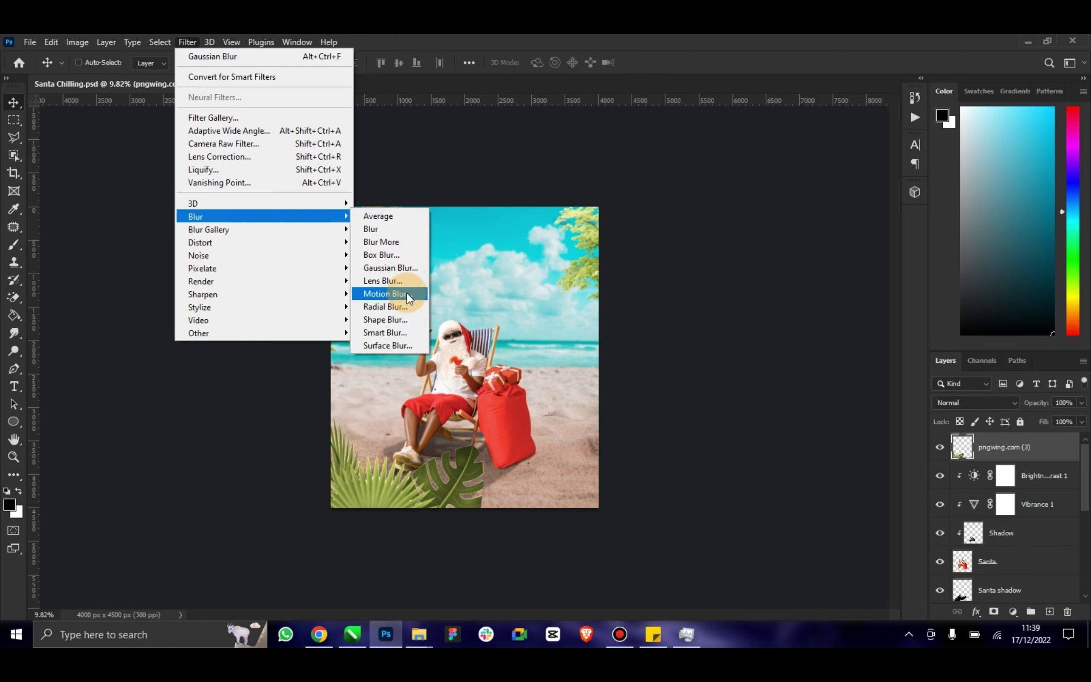
click(407, 295)
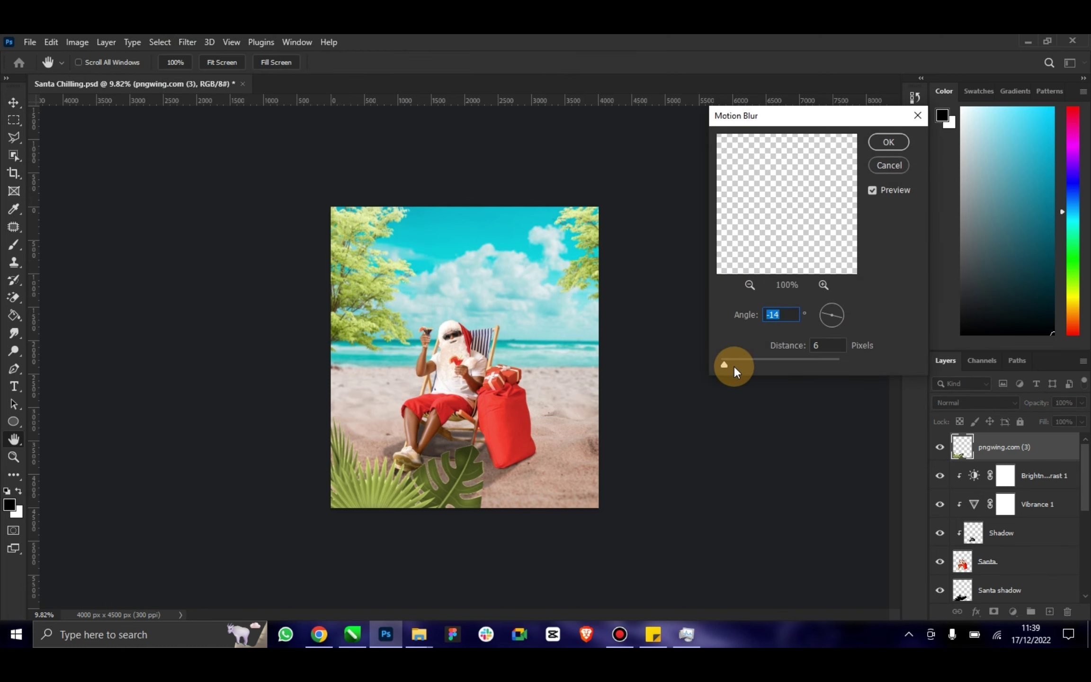
drag(737, 365, 761, 365)
click(897, 144)
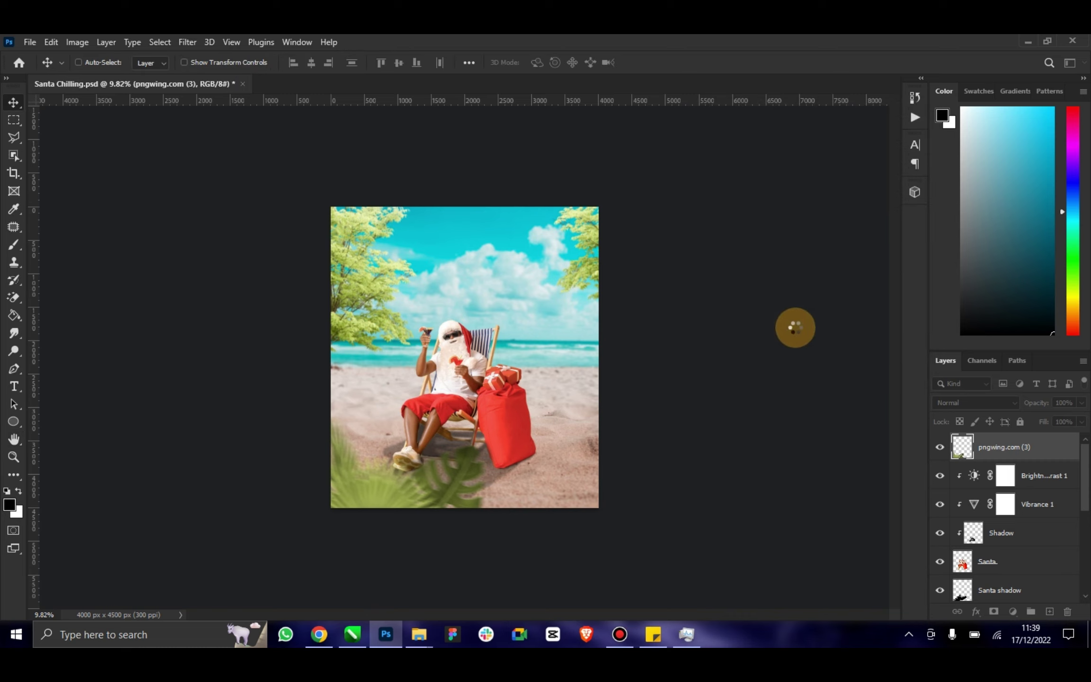
Duplicate the blurred foliage layer and flip the copy horizontally.
mouse_move(472, 470)
mouse_down()
mouse_move(504, 483)
mouse_move(424, 422)
mouse_up()
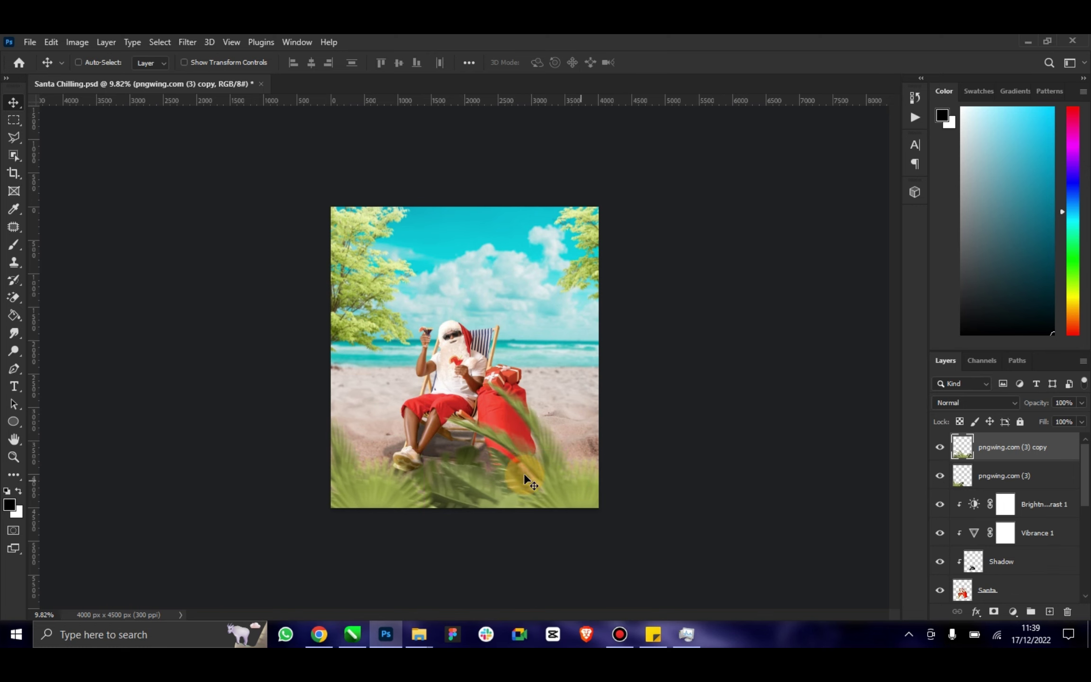
click(82, 41)
mouse_move(51, 42)
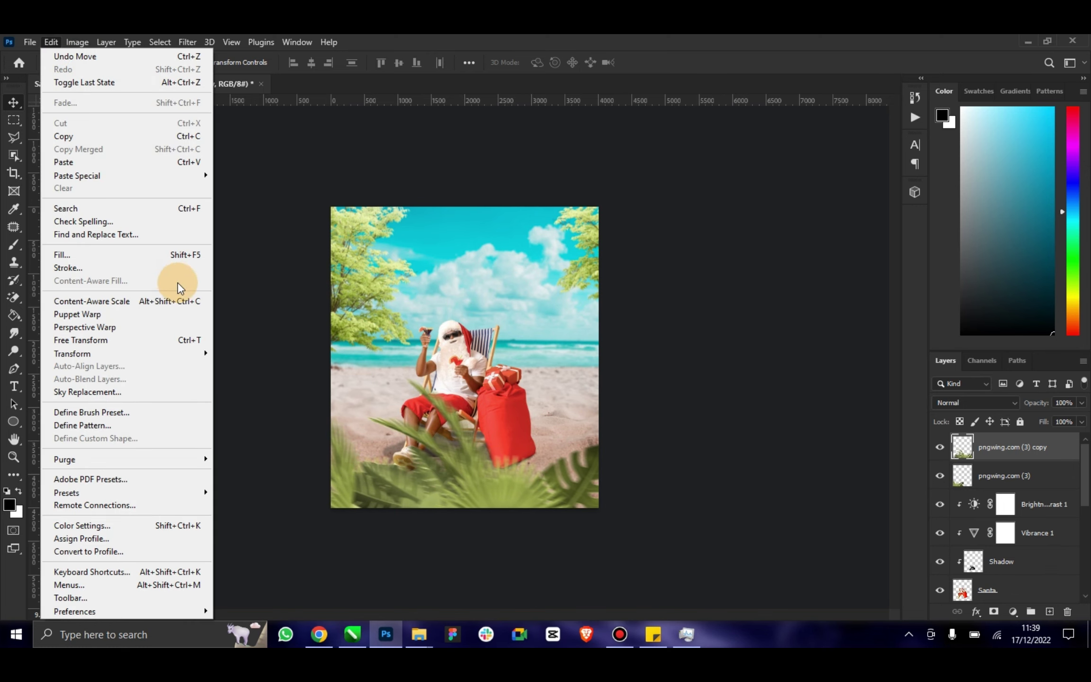
mouse_move(125, 353)
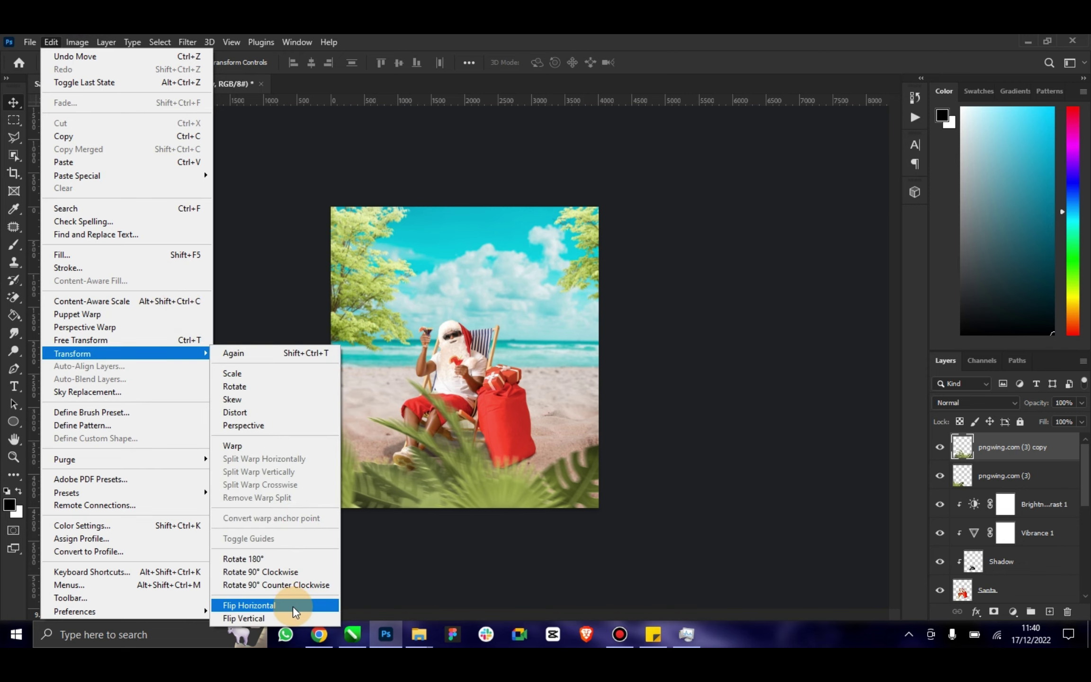
click(292, 606)
Move the flipped foliage copy to the bottom-right, leaving the red bag visible.
drag(674, 493, 607, 467)
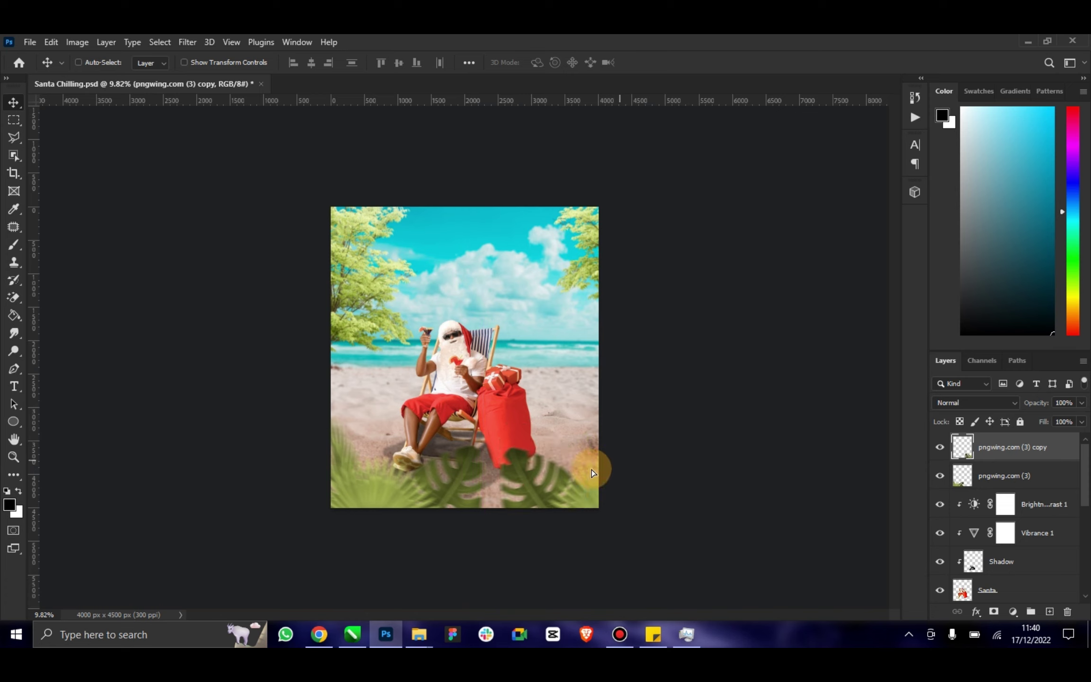
mouse_move(606, 466)
mouse_down()
mouse_move(569, 481)
mouse_move(591, 499)
mouse_move(578, 474)
mouse_up()
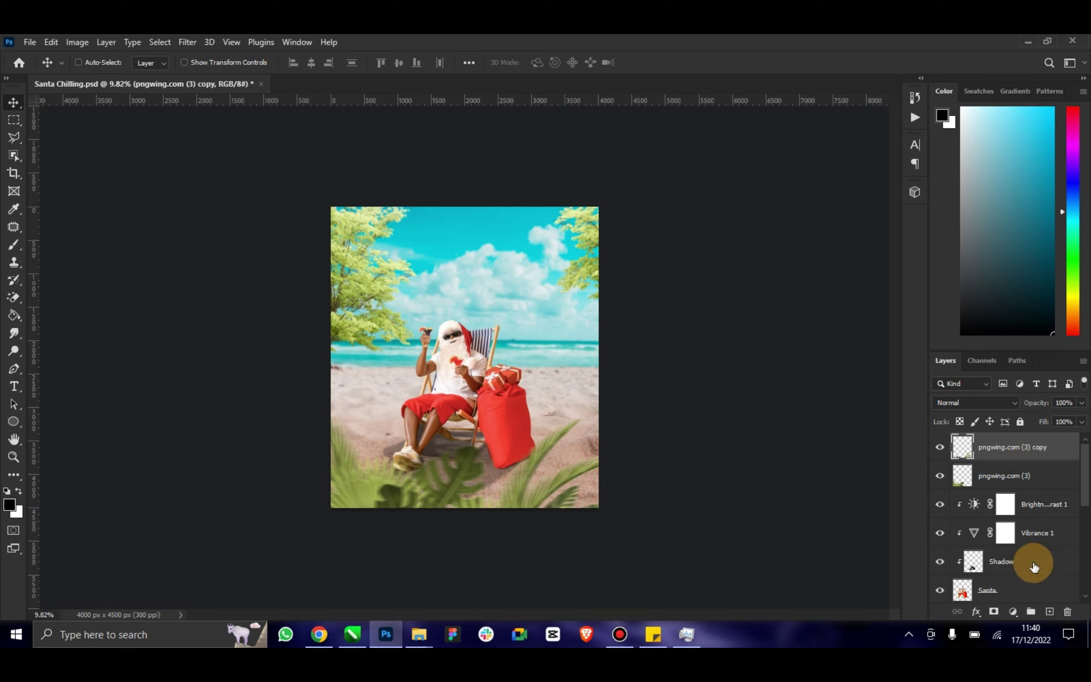
click(437, 411)
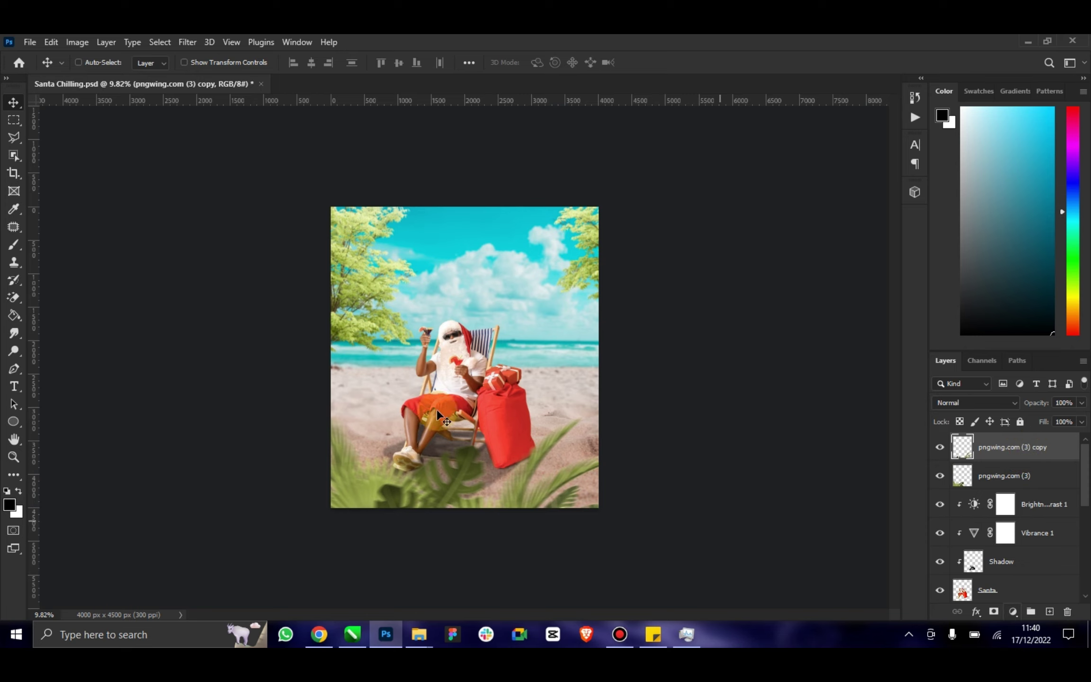
drag(437, 475, 470, 443)
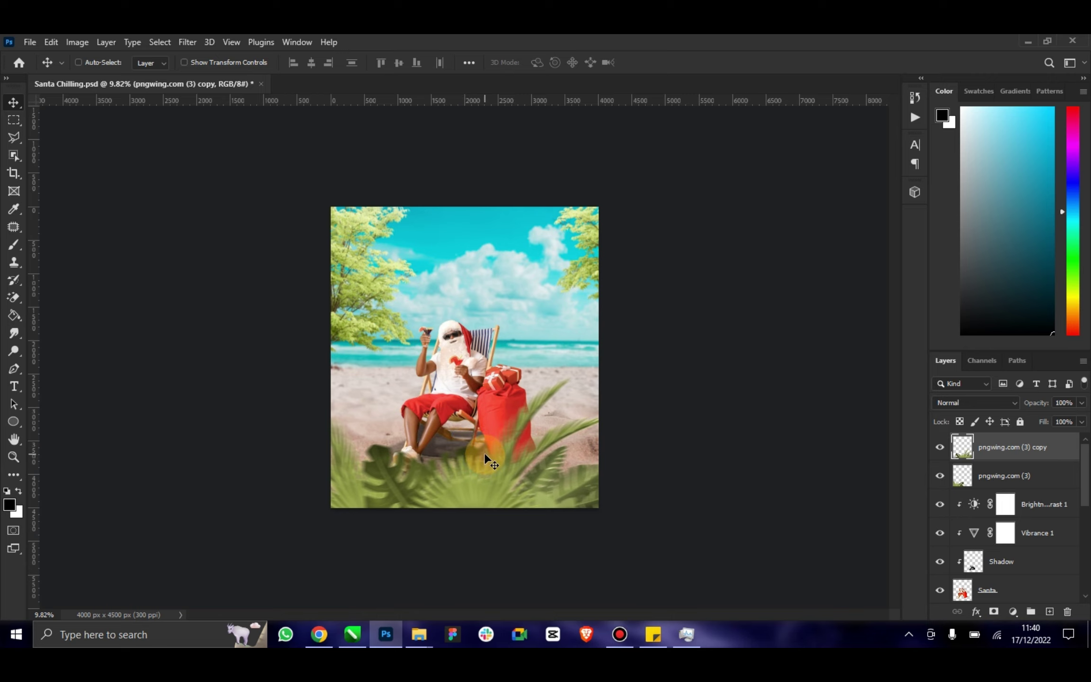
drag(489, 450, 542, 477)
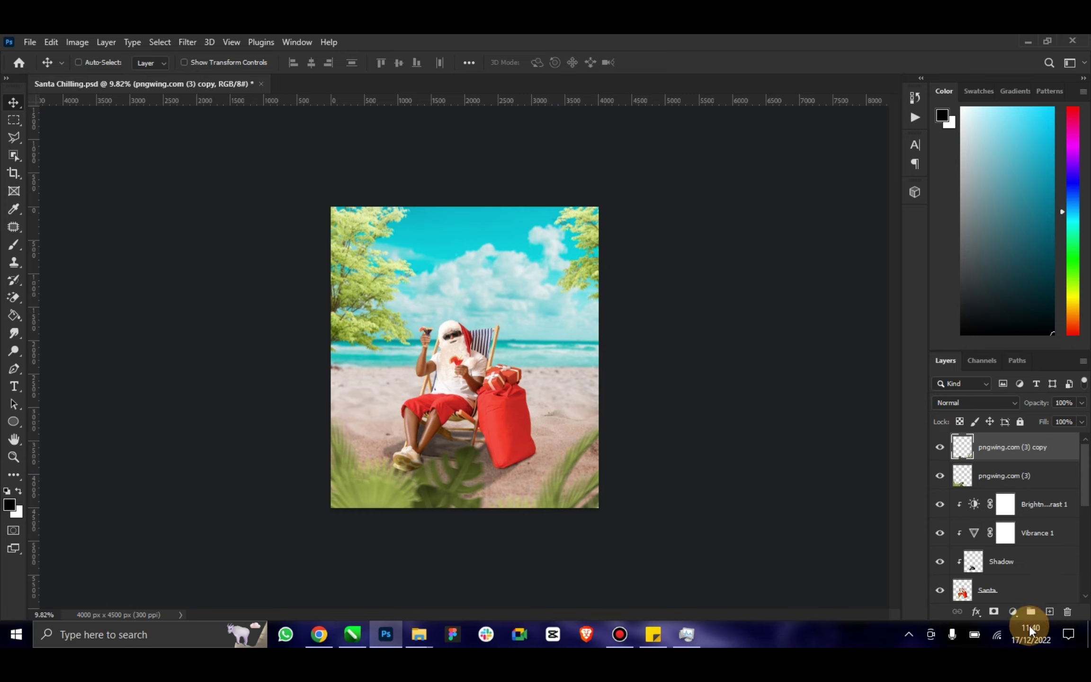
Add a Levels adjustment layer, then undo it as unwanted.
click(1013, 612)
click(1025, 422)
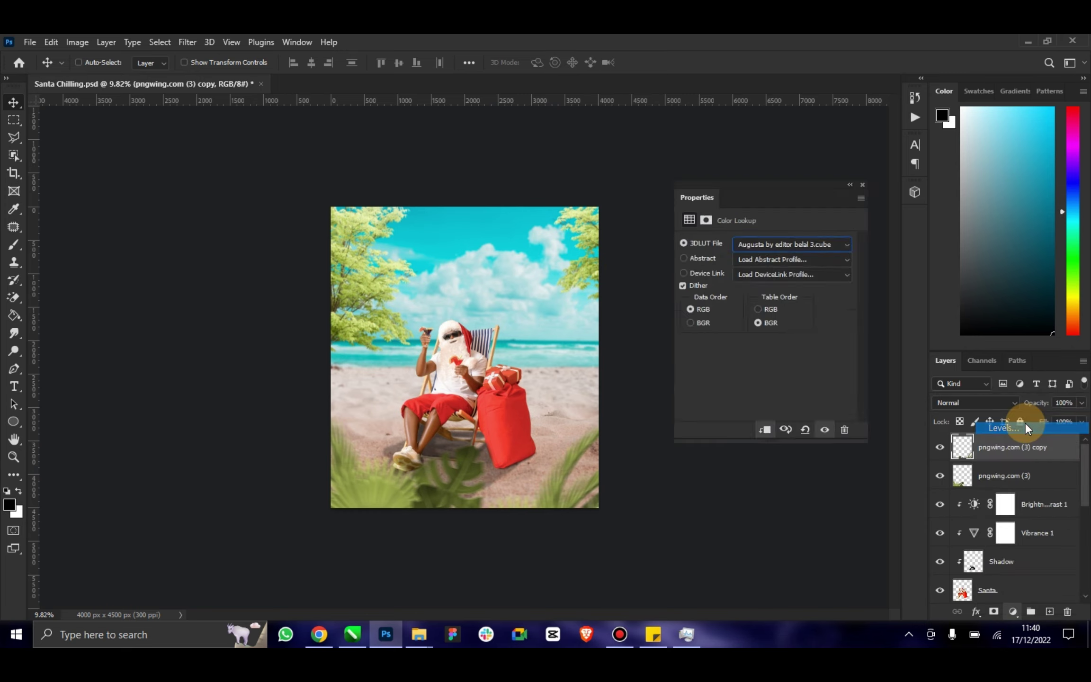
click(850, 185)
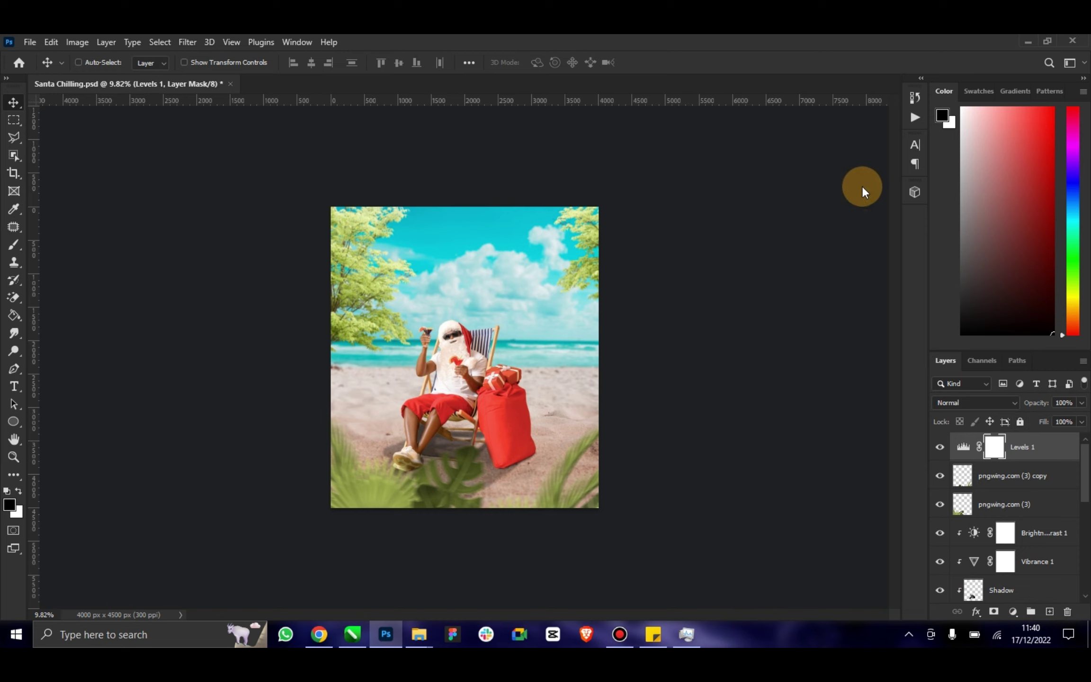
key(ctrl+z)
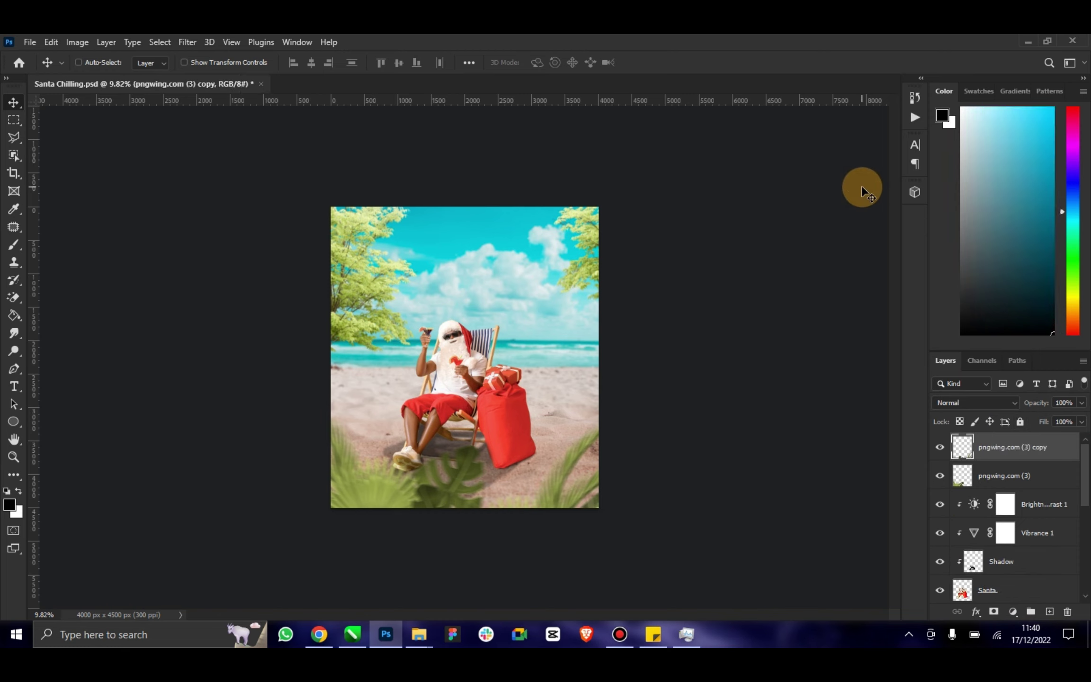
Add a clipped Brightness/Contrast layer at brightness -142, contrast 30, and duplicate it below.
click(1013, 612)
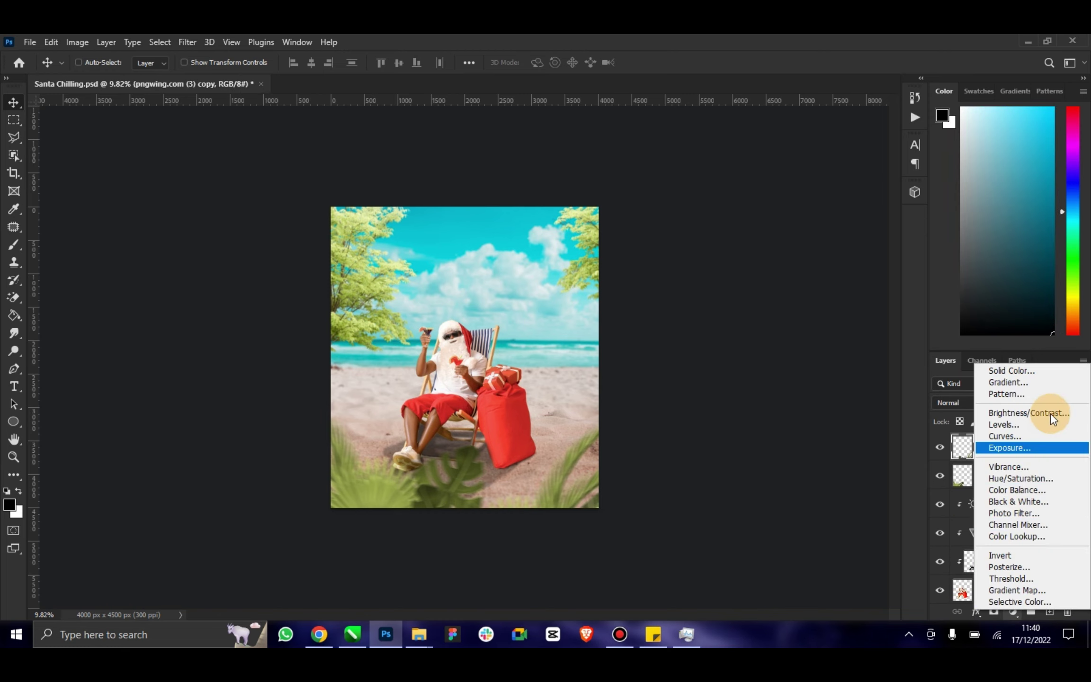
click(1049, 413)
right_click(1038, 443)
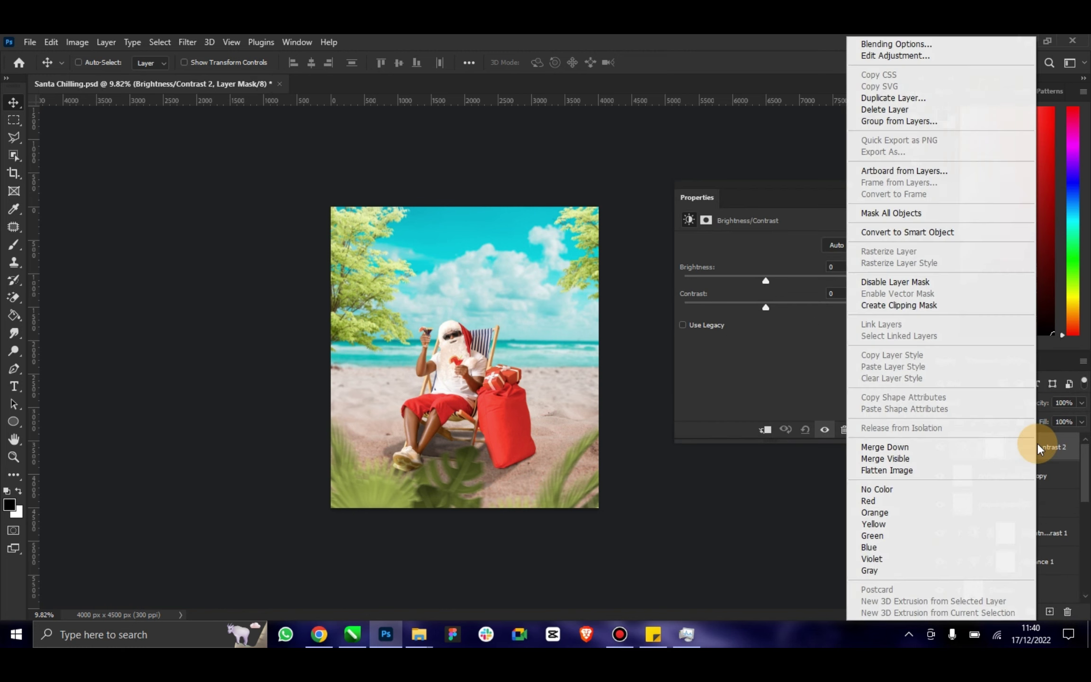
click(928, 305)
drag(766, 281, 688, 284)
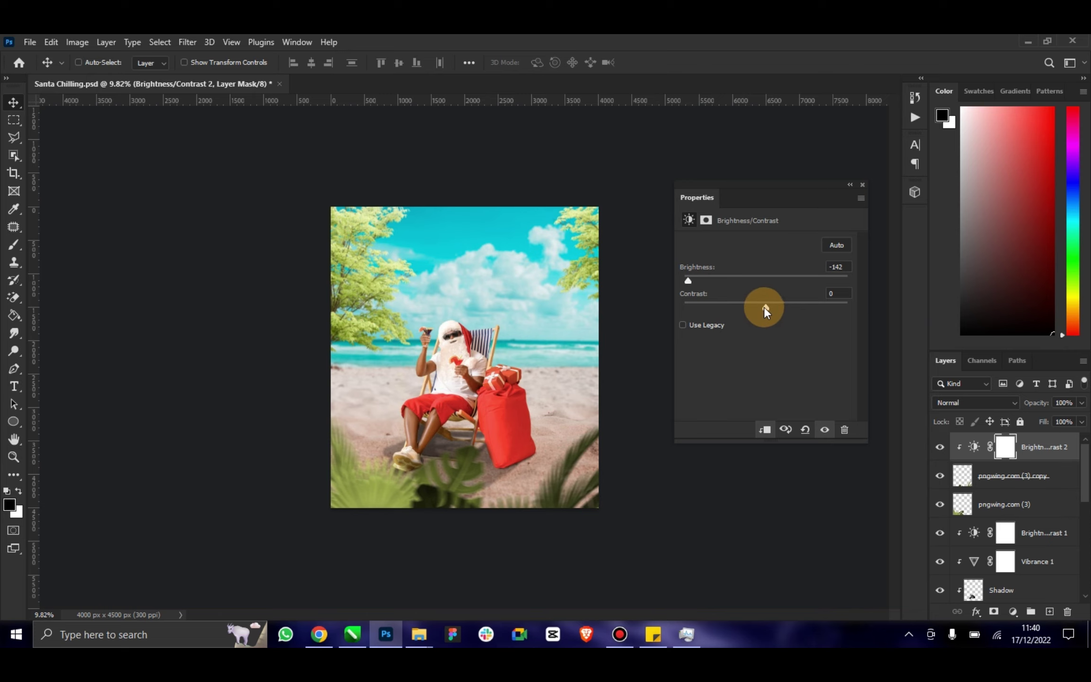
drag(764, 305, 816, 306)
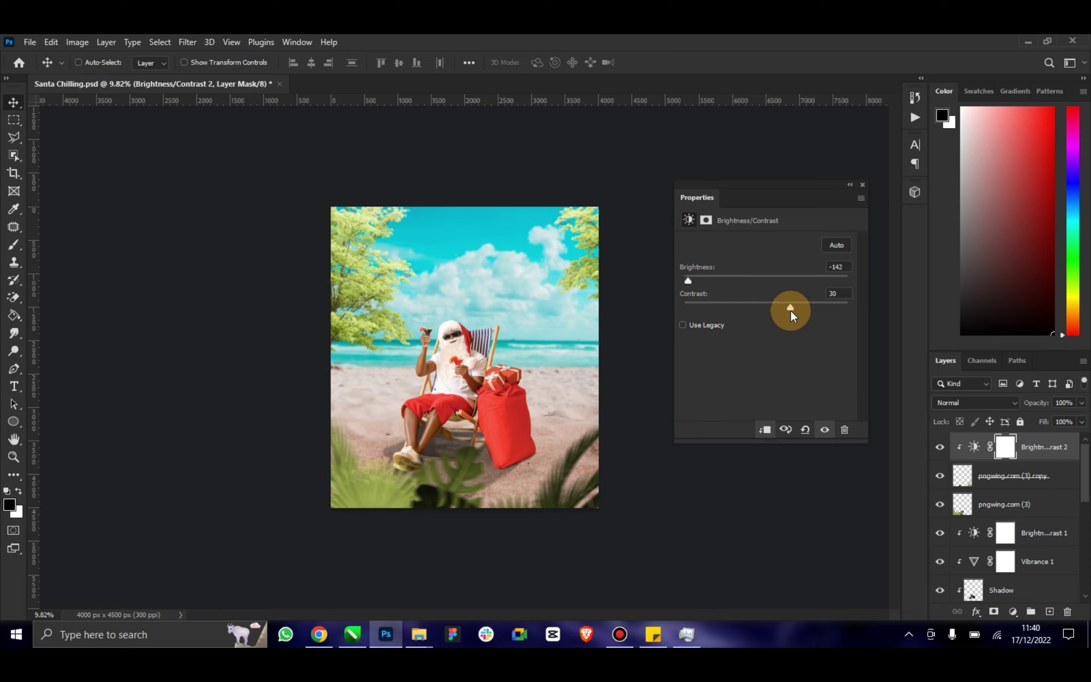
click(850, 186)
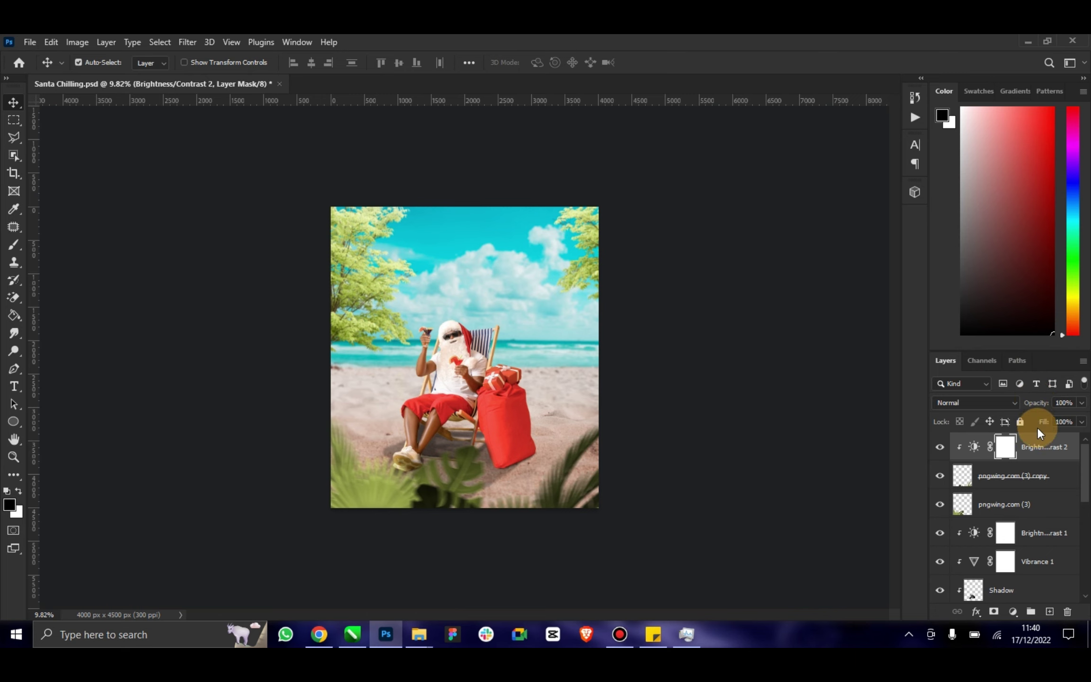
key(ctrl+j)
drag(1038, 443, 1028, 509)
Clip the Brightness/Contrast 2 copy to the original pngwing.com (3) leaves and select that layer.
right_click(1029, 510)
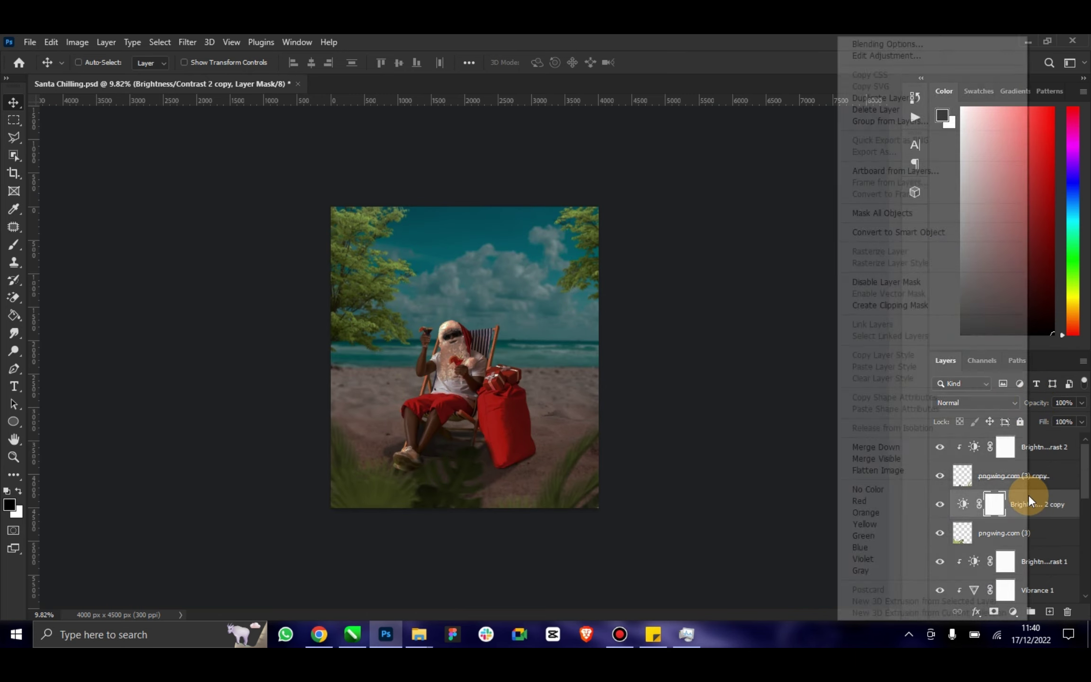
click(900, 305)
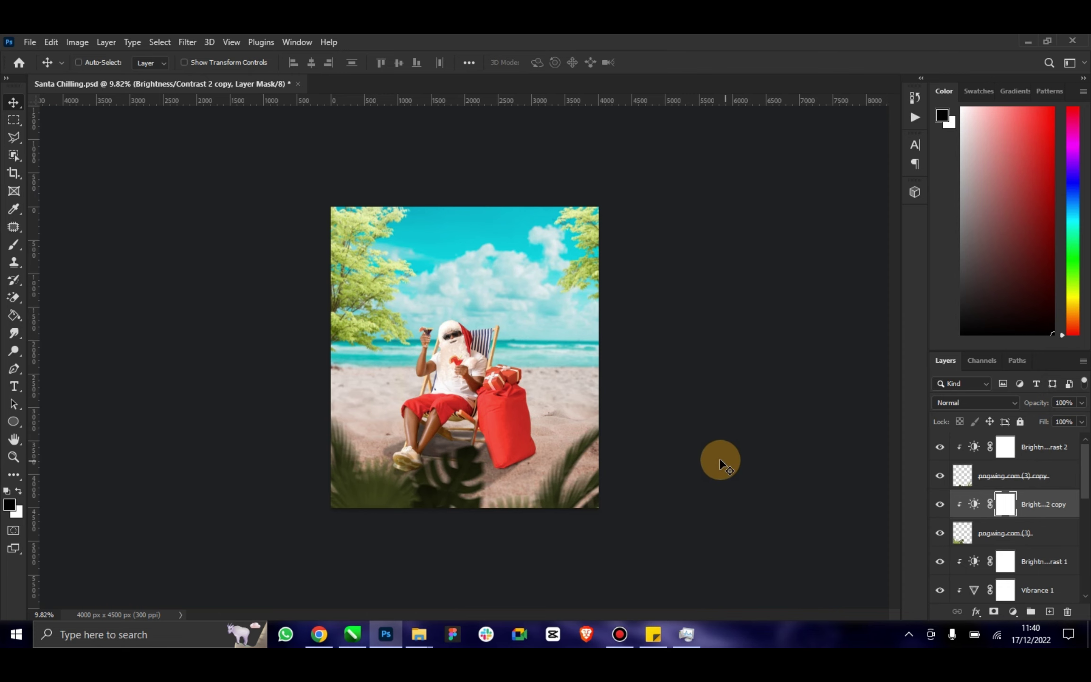
click(13, 456)
key(ctrl+0)
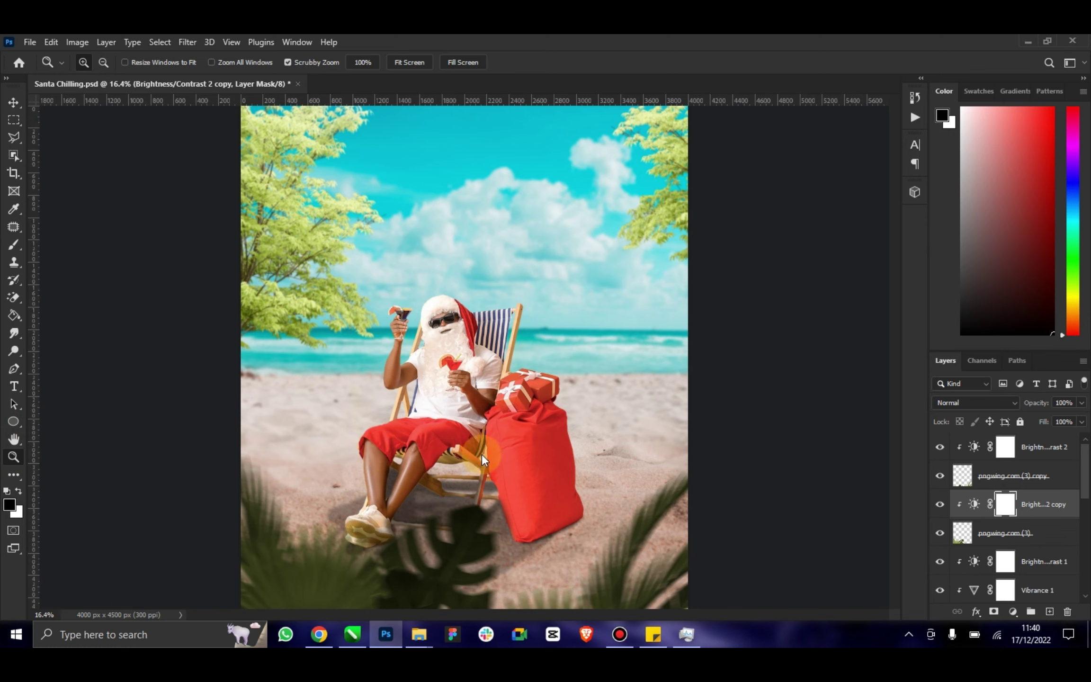
mouse_move(530, 448)
mouse_down()
mouse_move(508, 450)
mouse_move(523, 409)
mouse_up()
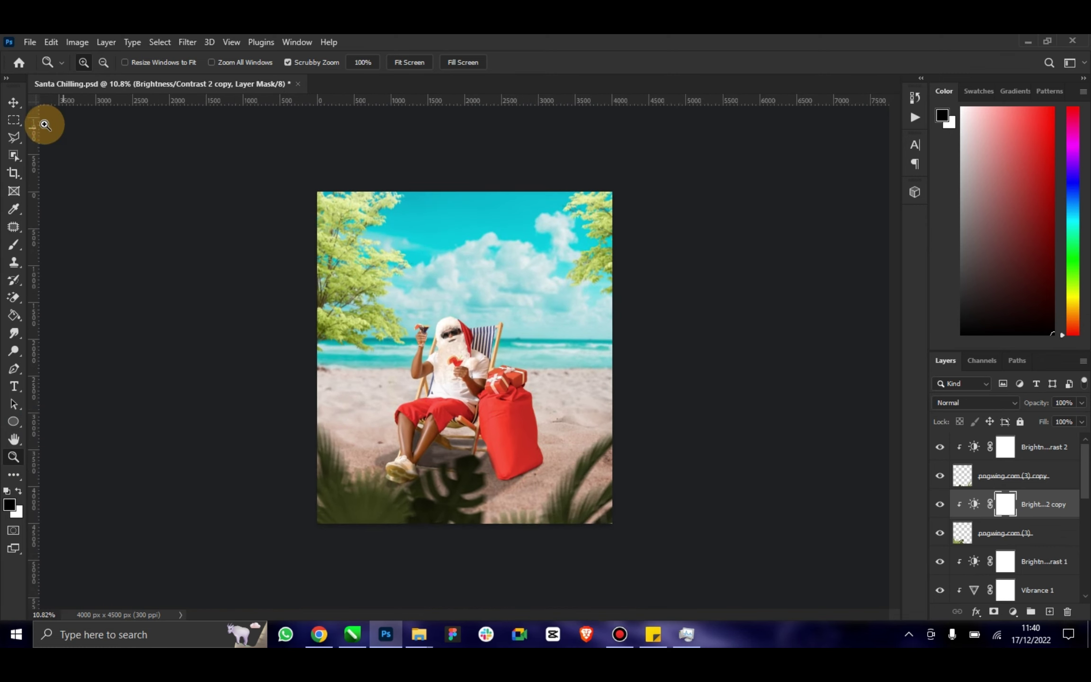
click(13, 102)
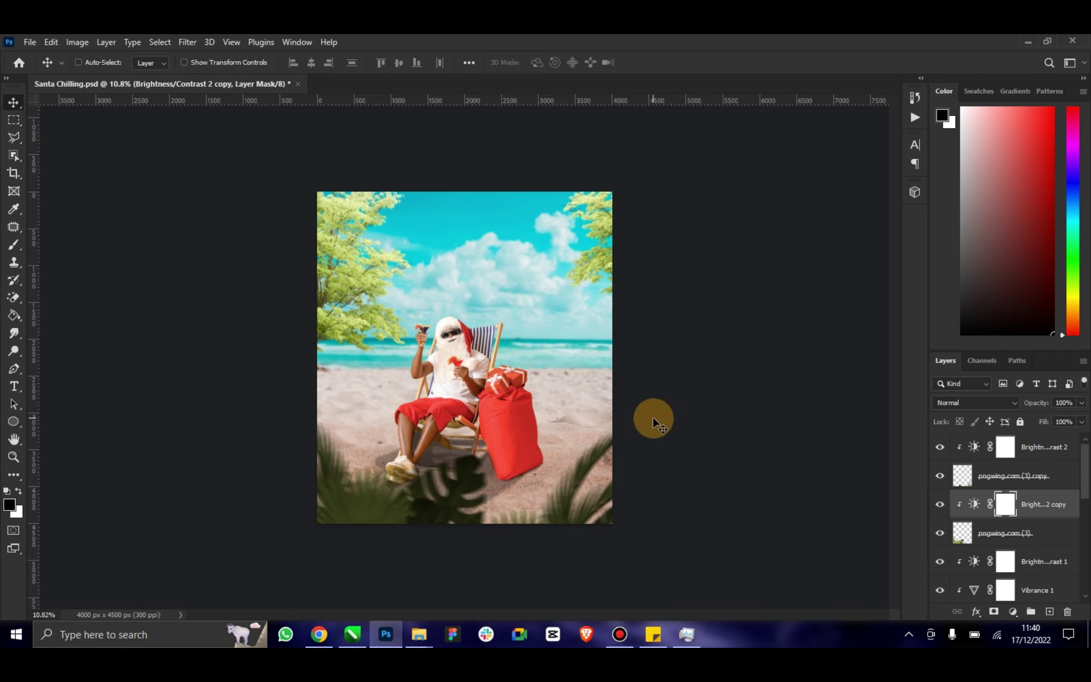
click(988, 535)
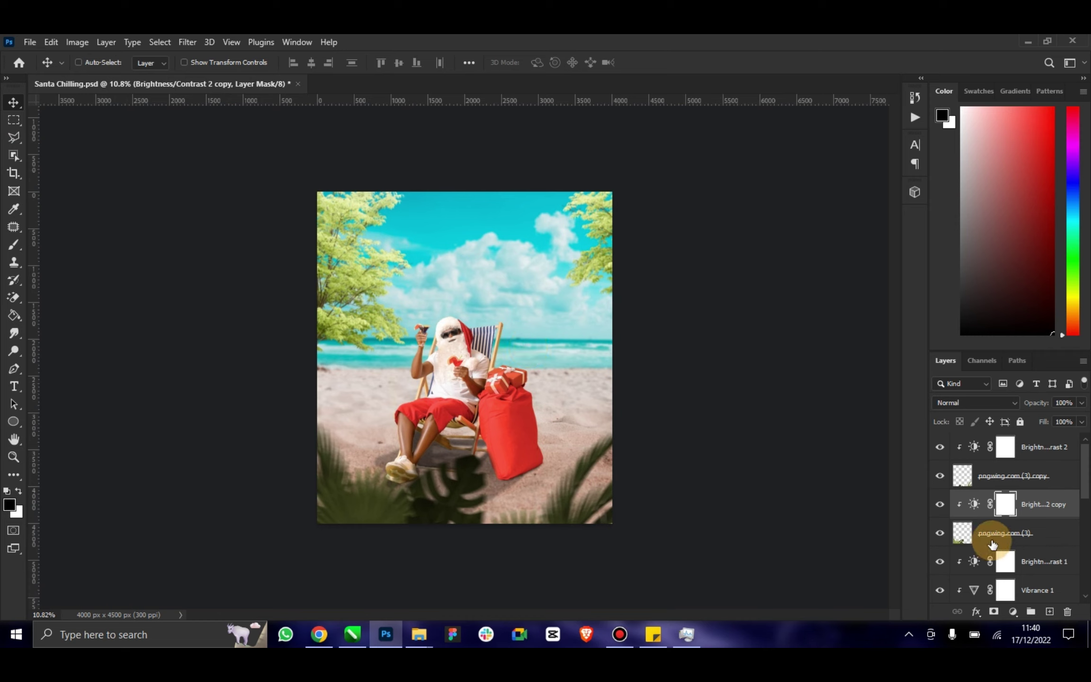
Delete the four foliage and Brightness/Contrast layers.
shift+click(1037, 440)
key(Delete)
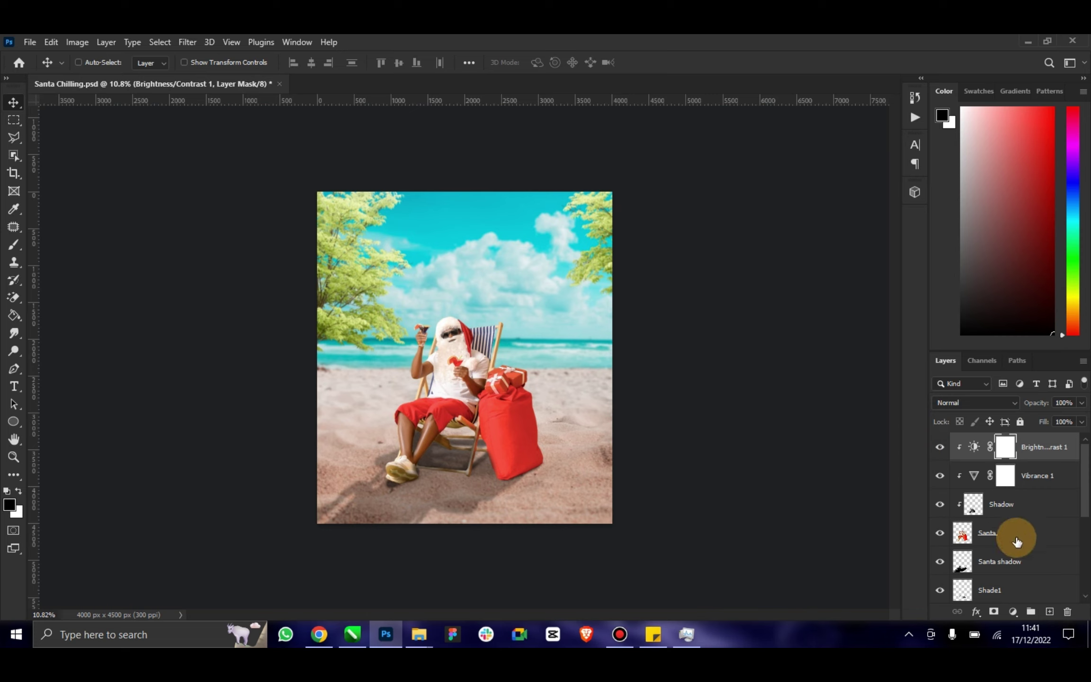
scroll(1033, 569, down, 3)
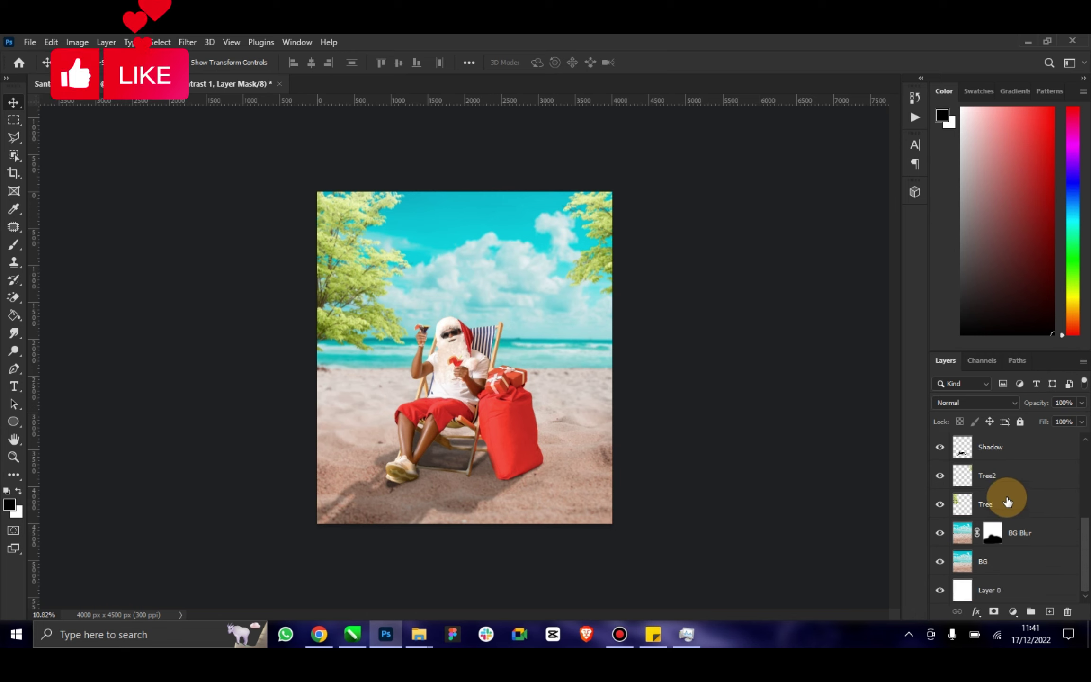
Move Santa with his chair, sack and shadow layers up and to the right.
shift+click(988, 475)
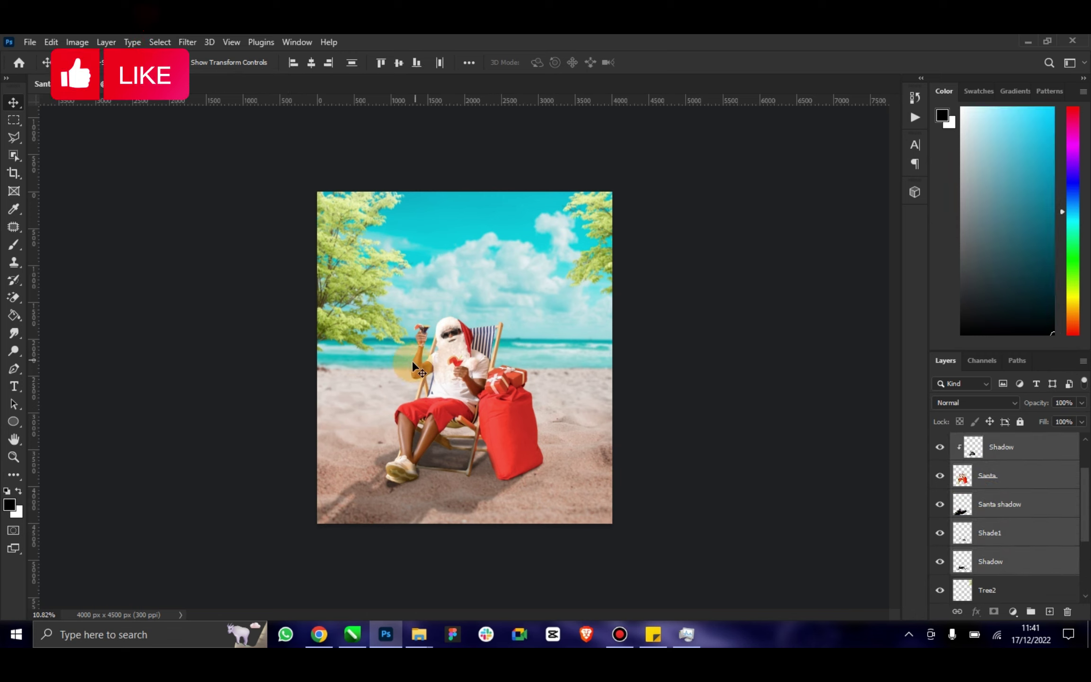
mouse_move(470, 397)
mouse_down()
mouse_move(488, 371)
mouse_move(490, 389)
mouse_move(501, 353)
mouse_up()
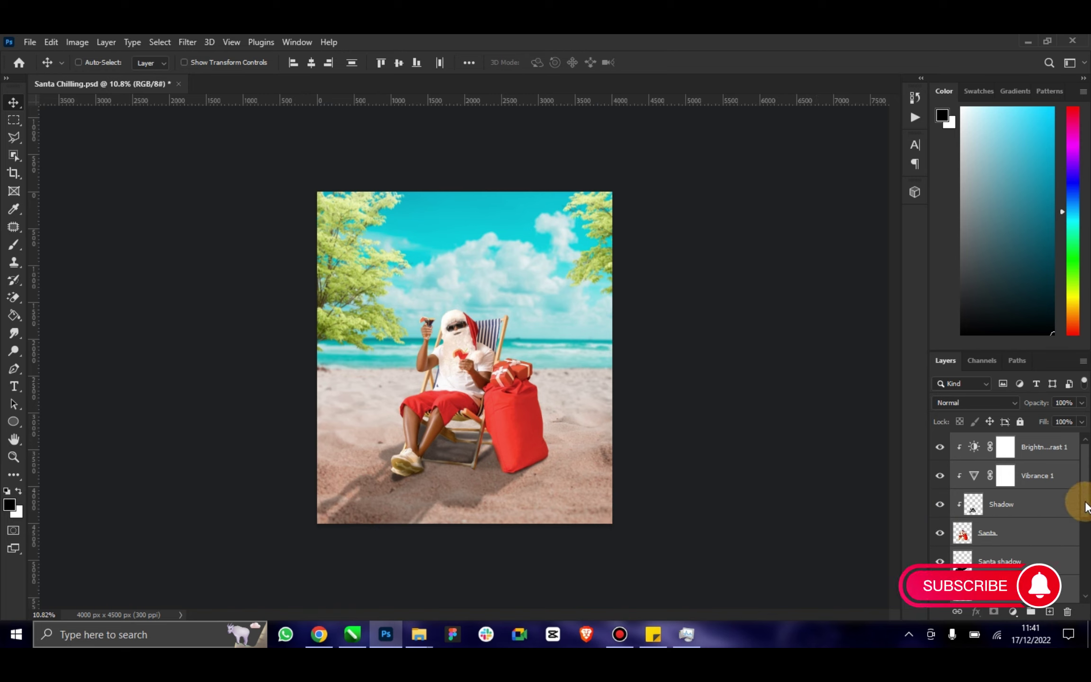
scroll(1085, 507, down, 5)
Darken a duplicate of the Tree layer to black with Hue/Saturation and place it below Tree.
click(1007, 514)
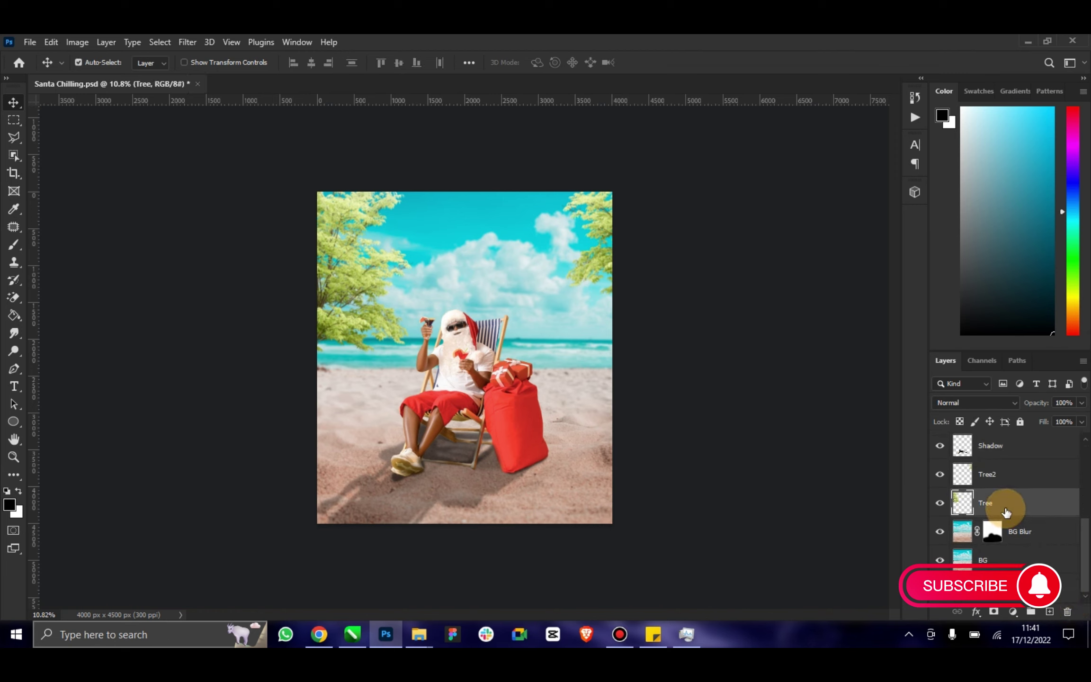
key(ctrl+j)
click(52, 42)
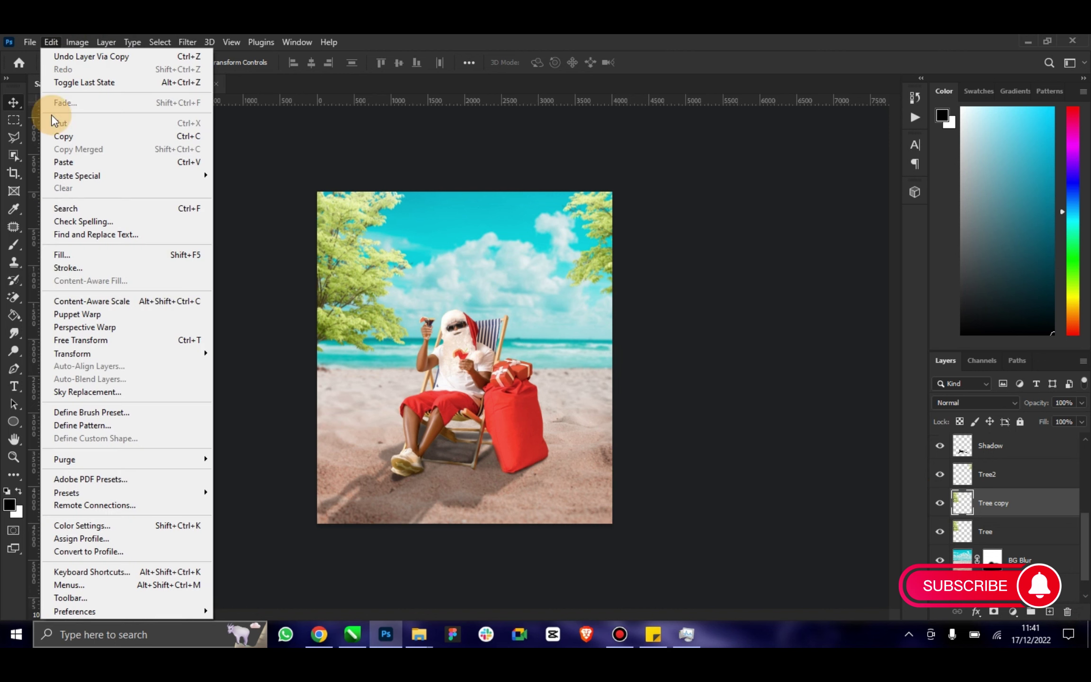
click(77, 42)
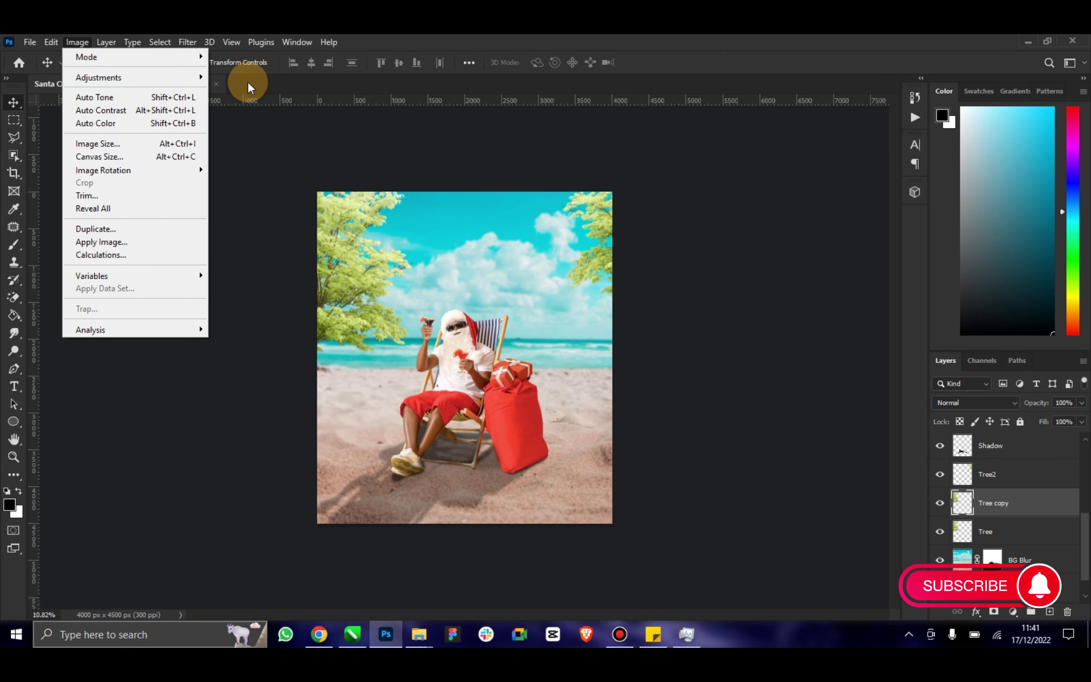
mouse_move(99, 78)
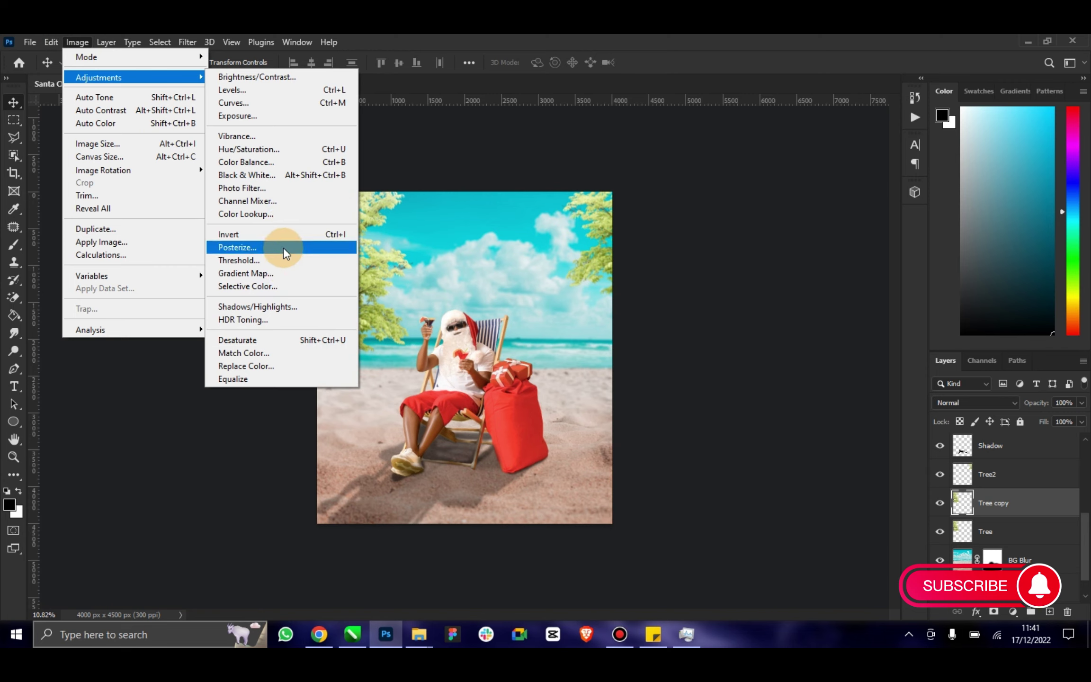
click(272, 150)
drag(852, 292, 782, 296)
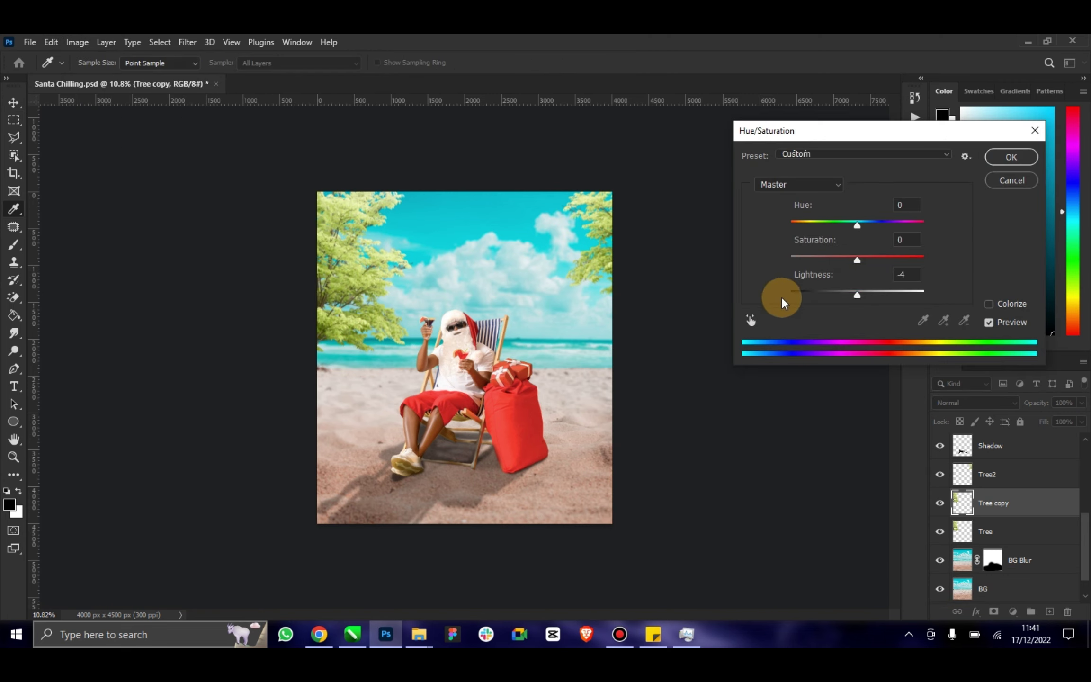
click(1000, 157)
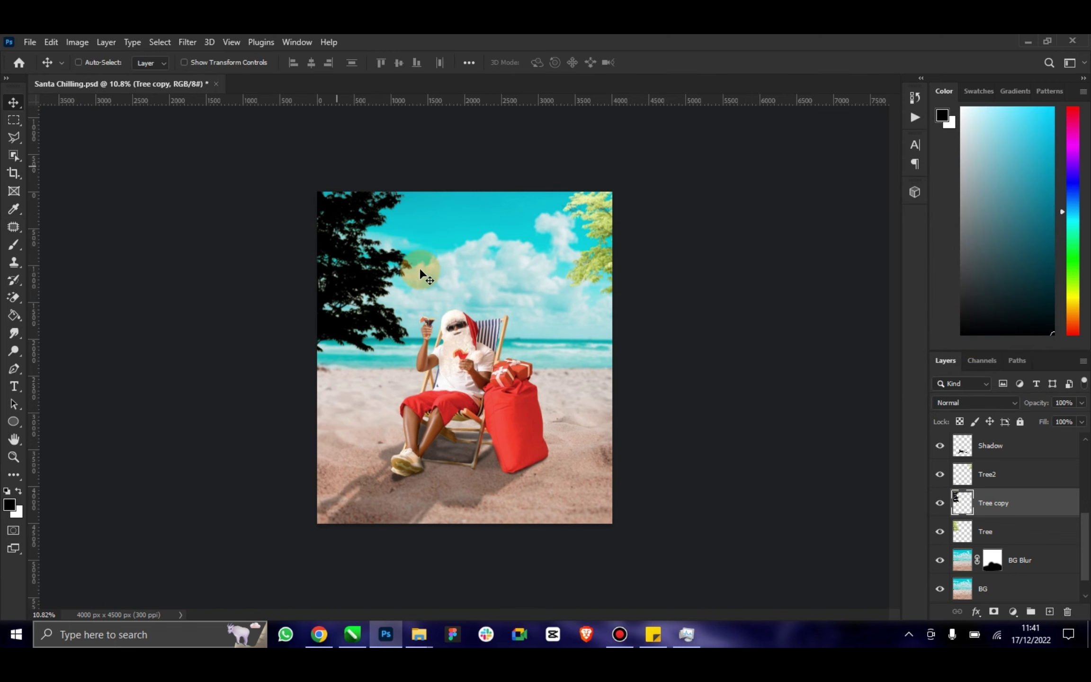
drag(1026, 501, 1026, 540)
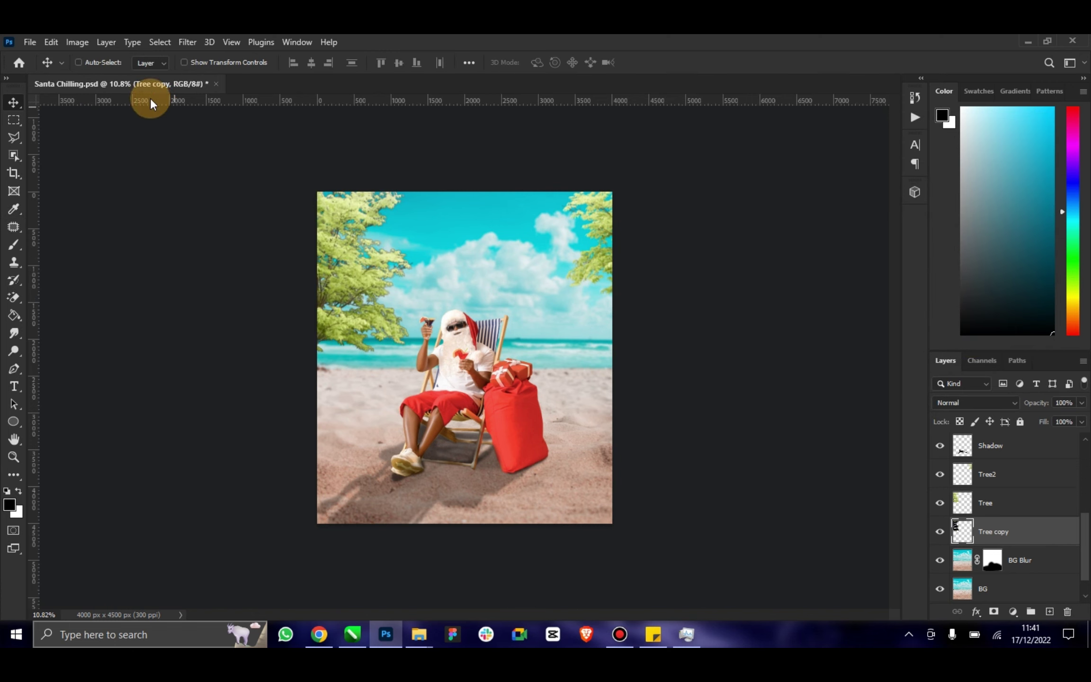
Squash the black Tree copy to about 21% height and lay it across the left sand.
click(205, 66)
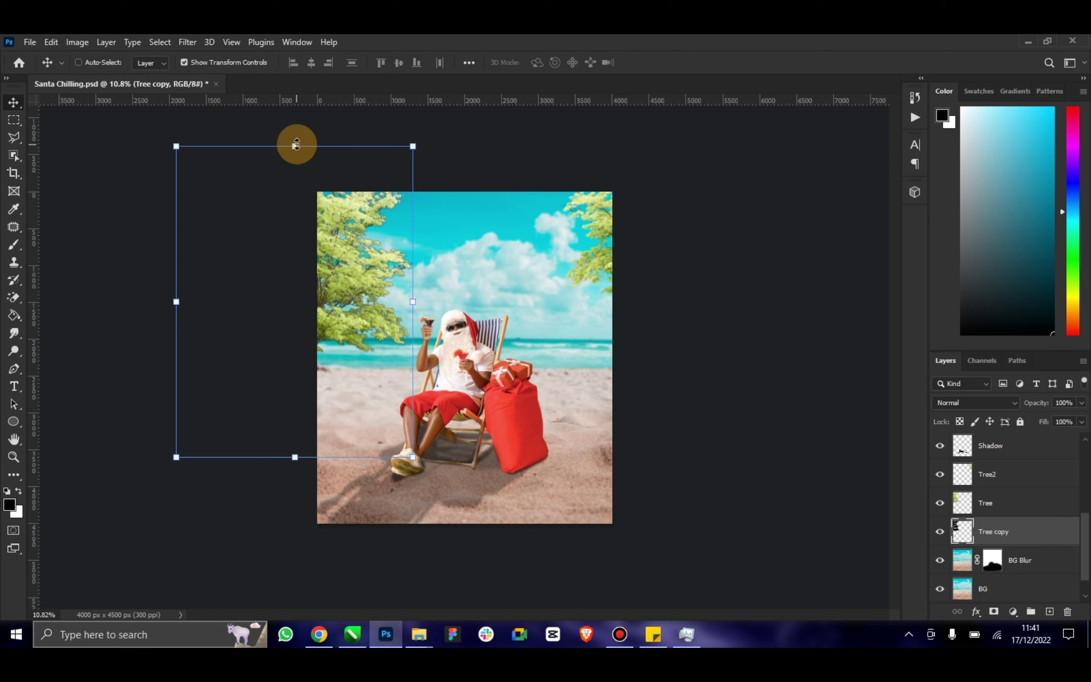
drag(296, 144, 341, 391)
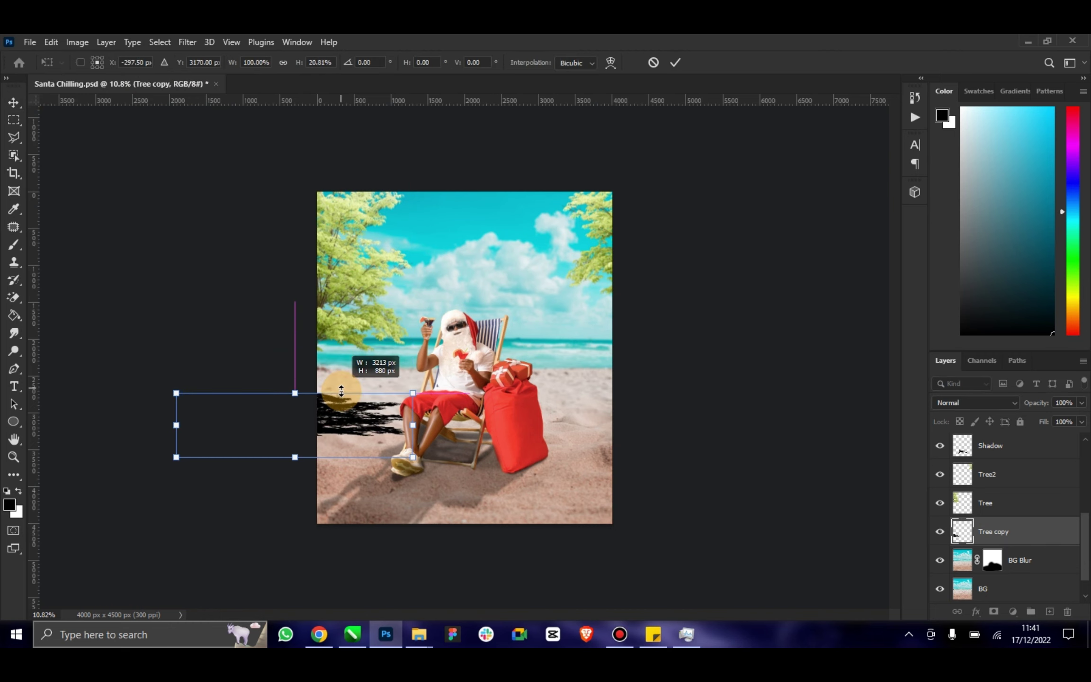
drag(351, 404, 339, 399)
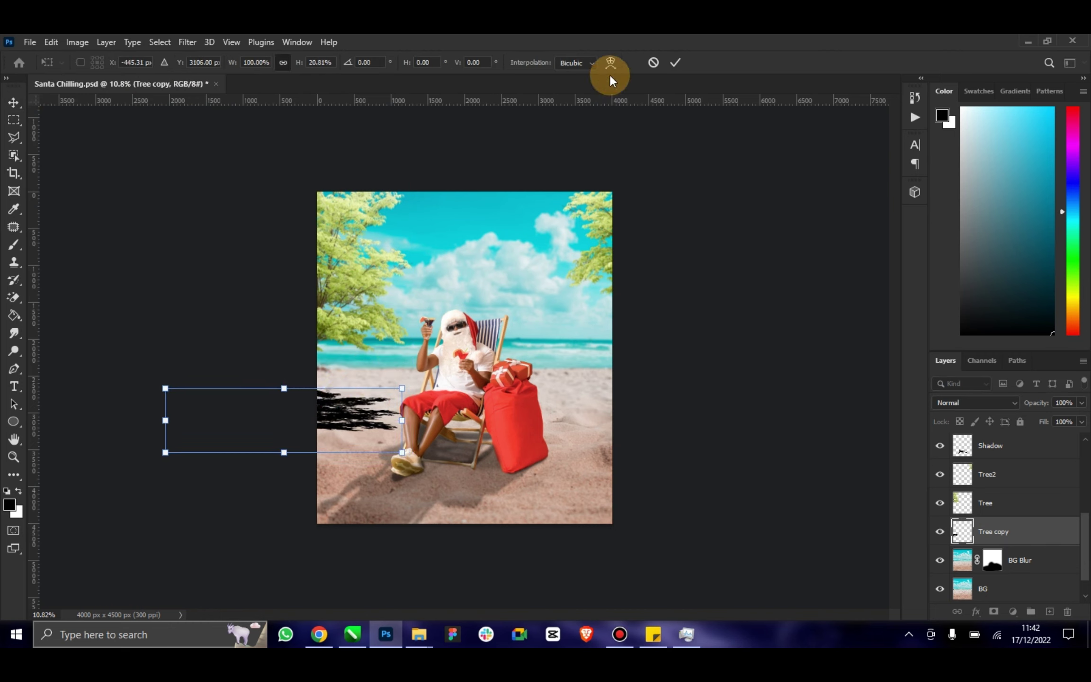
key(Return)
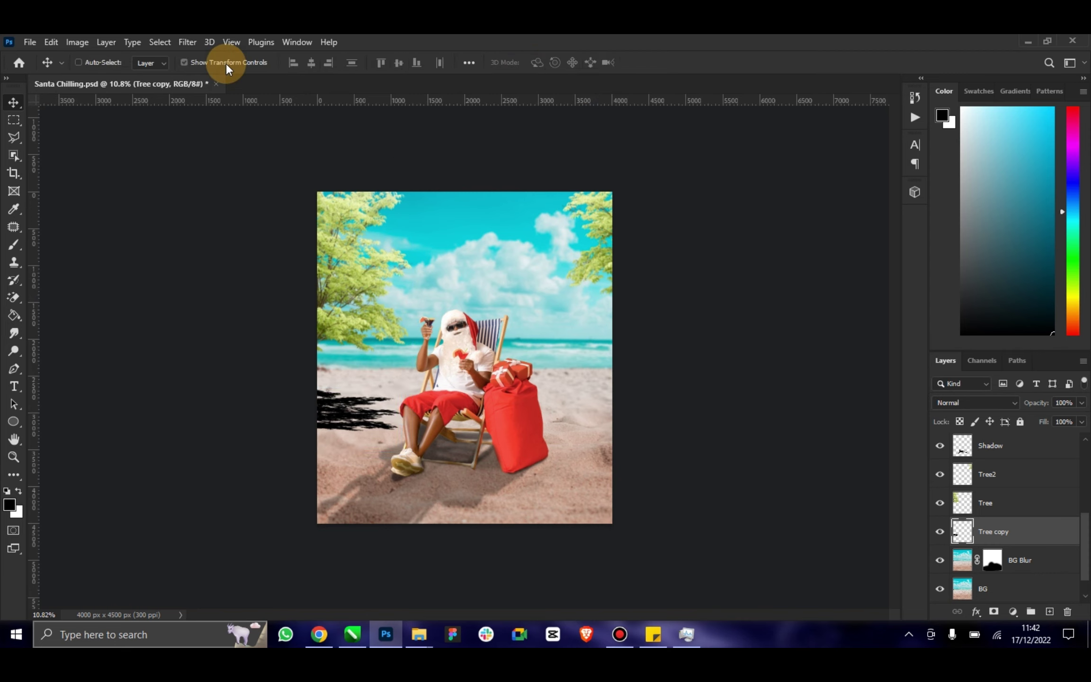
click(226, 63)
drag(341, 381, 462, 386)
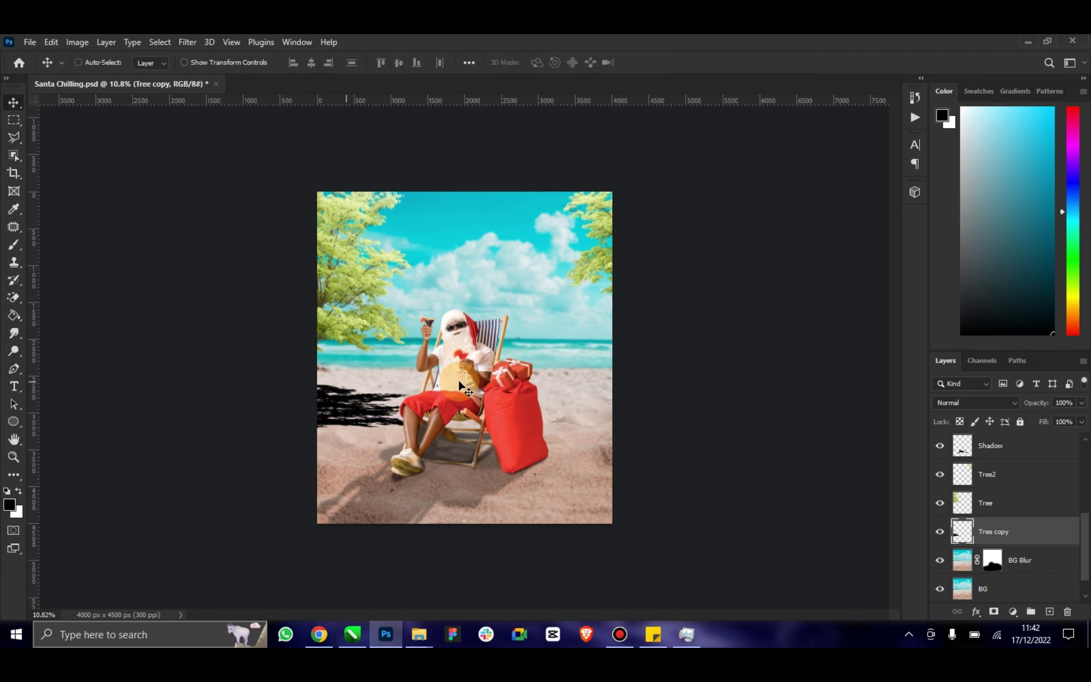
Apply a 4.4-pixel Gaussian Blur to the left tree shadow.
click(209, 43)
mouse_move(261, 216)
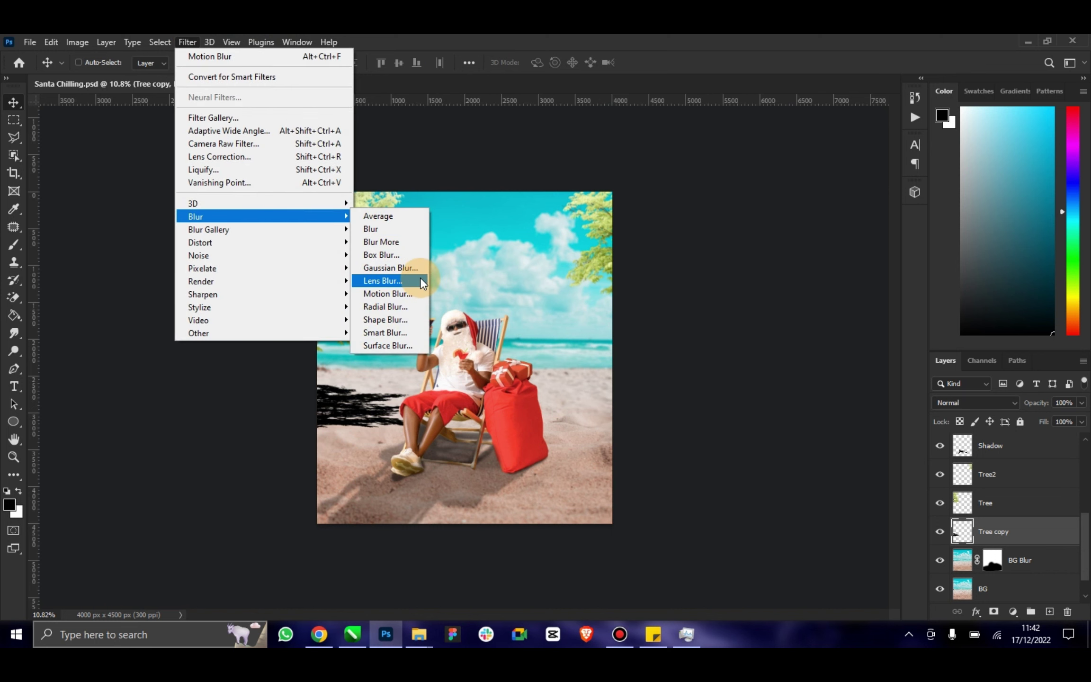
click(419, 269)
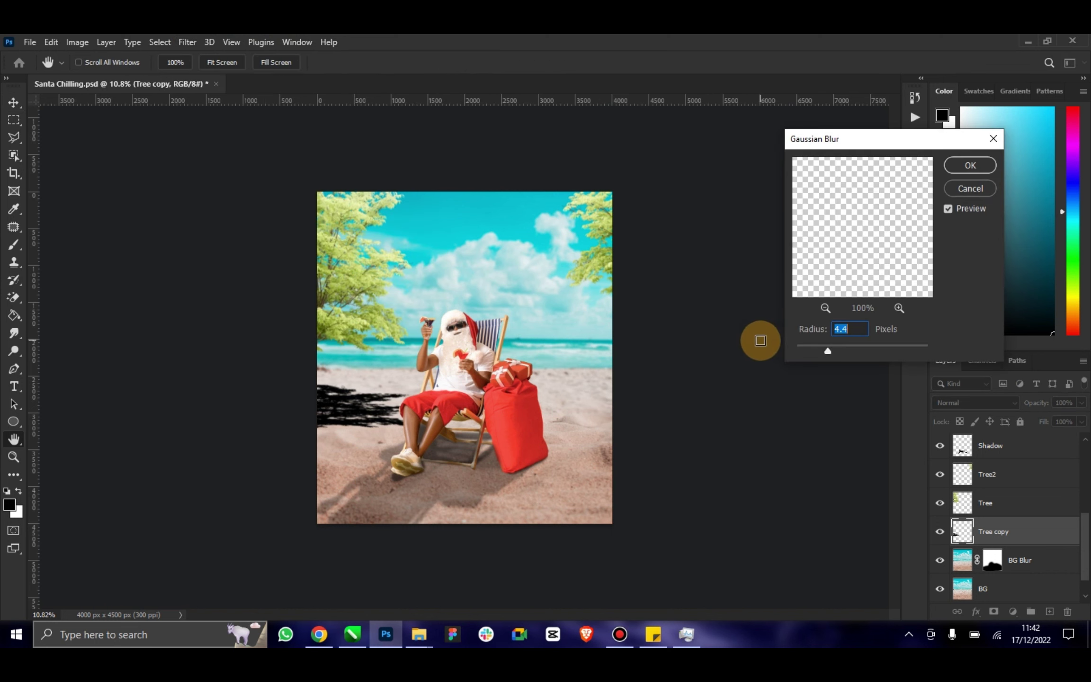
click(957, 167)
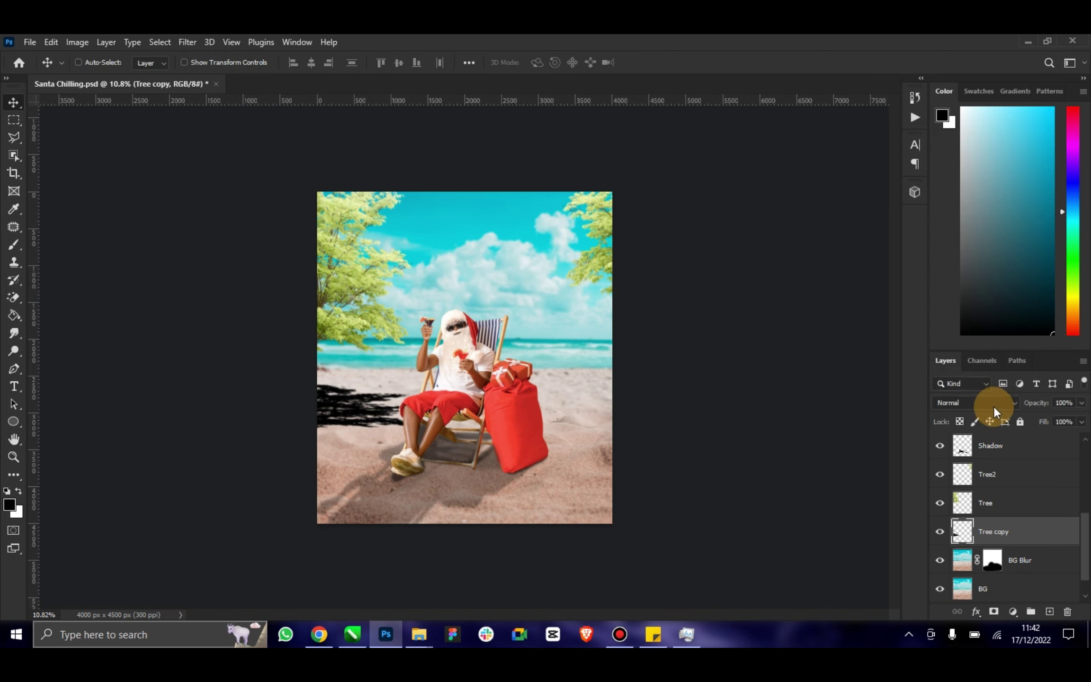
Blend the shadow in Multiply at 36% opacity and 89% fill, and nudge it into place.
click(993, 406)
click(973, 337)
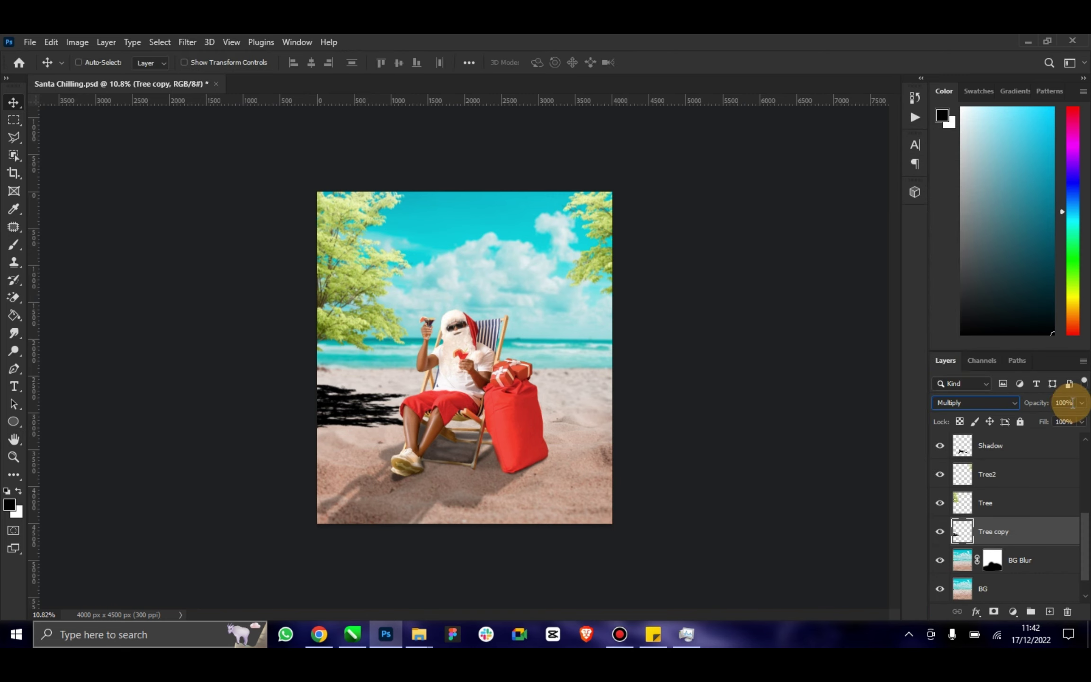
click(1082, 402)
drag(1042, 423, 1041, 421)
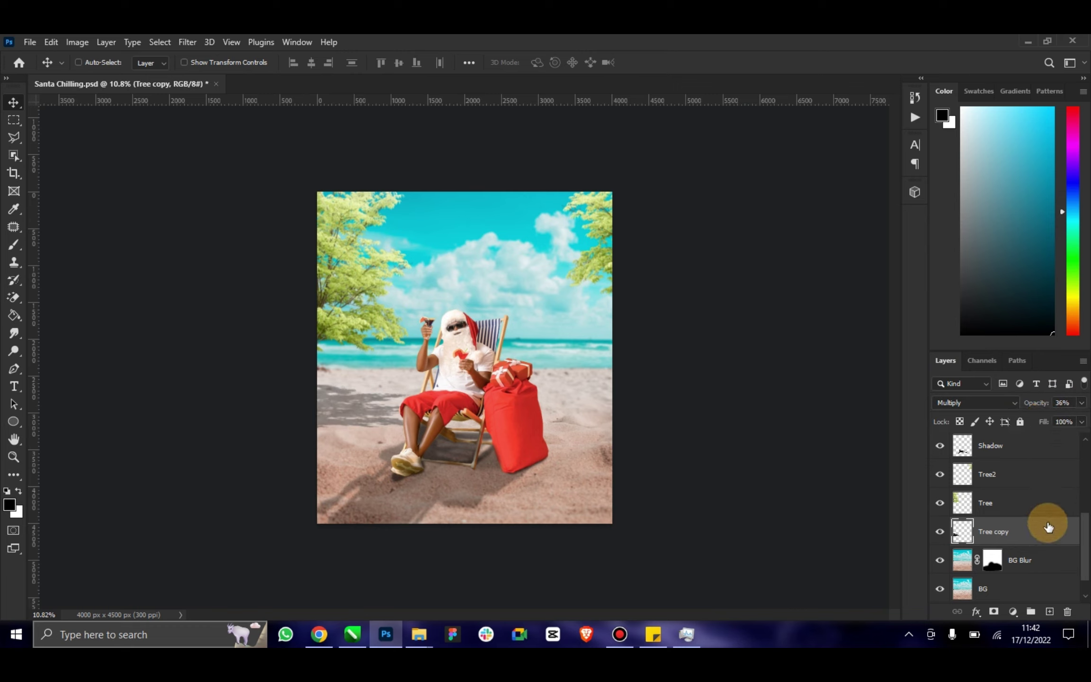
drag(1044, 435, 1074, 436)
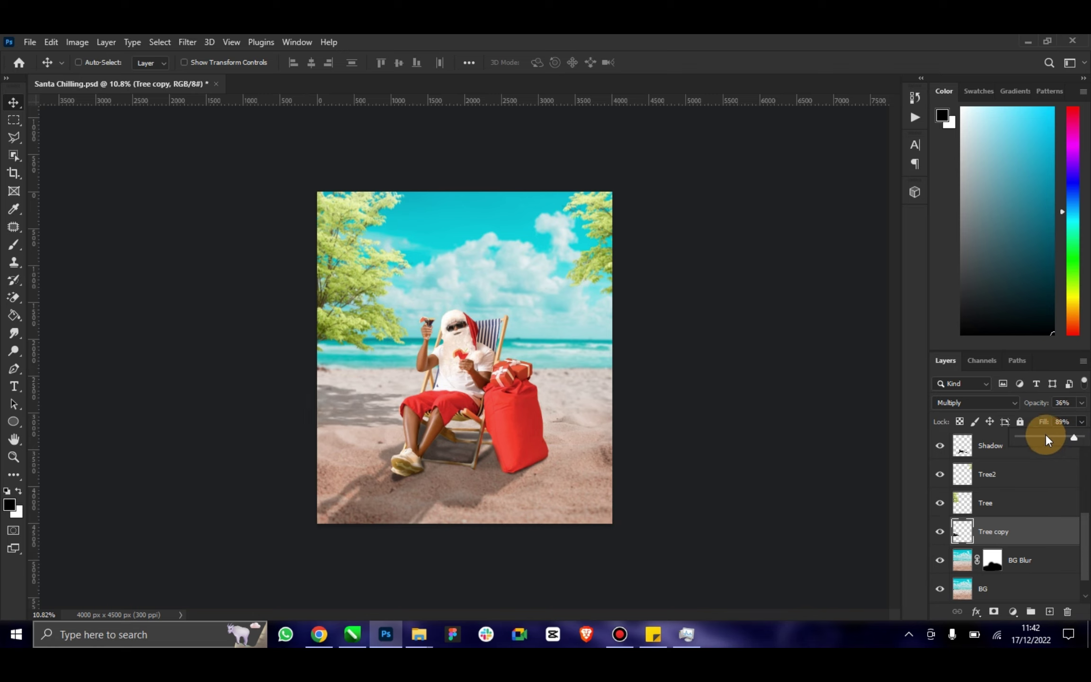
drag(366, 411, 332, 423)
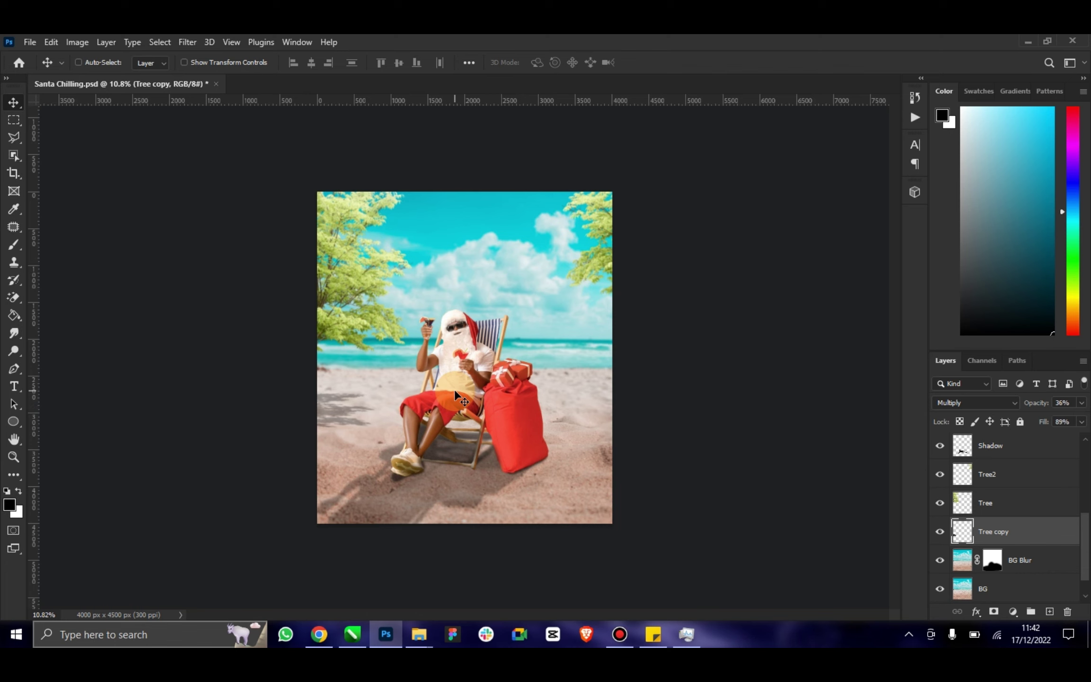
Duplicate the tree shadow, flip the copy horizontally and move it to the sand's right edge.
key(ctrl+j)
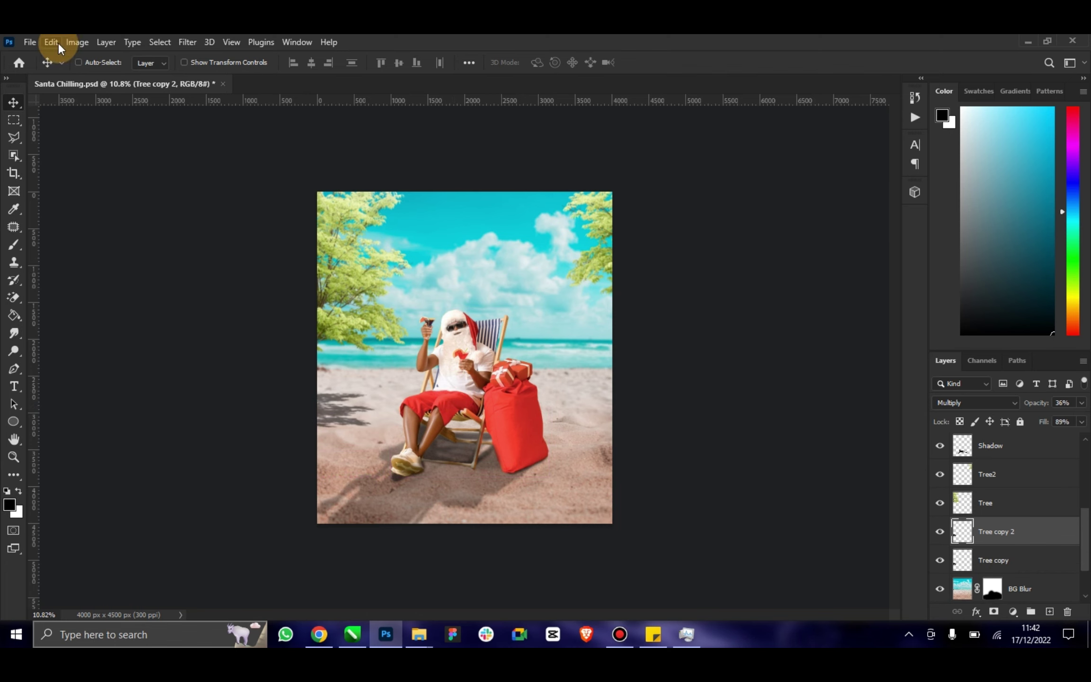
click(58, 42)
click(186, 349)
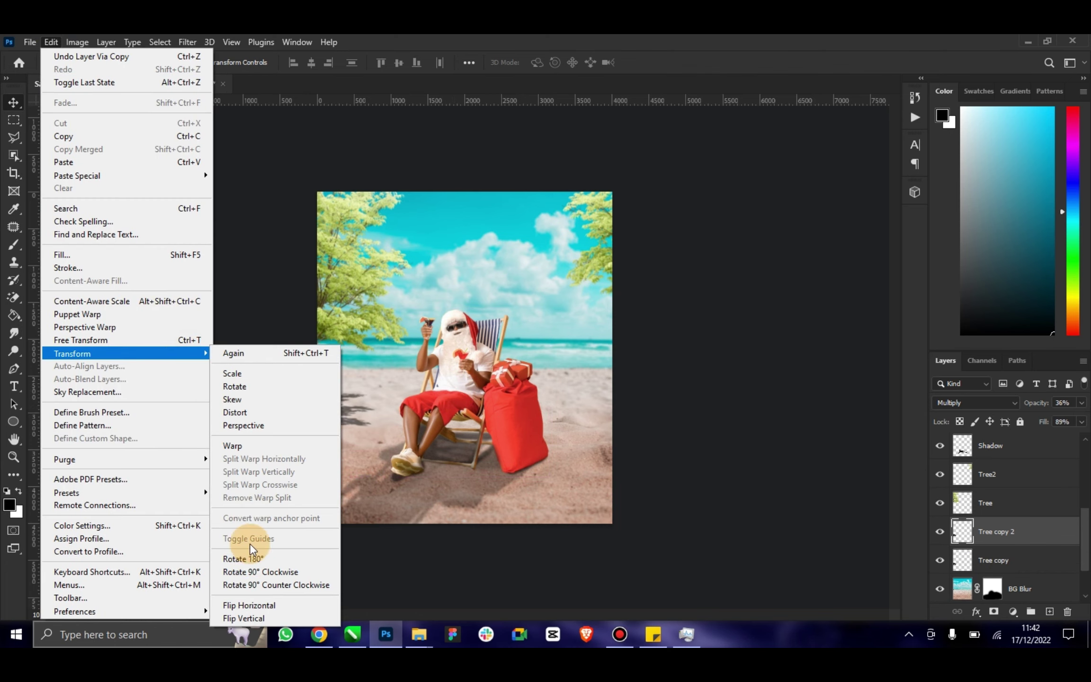
click(275, 607)
mouse_move(353, 390)
mouse_down()
mouse_move(647, 399)
mouse_move(643, 423)
mouse_up()
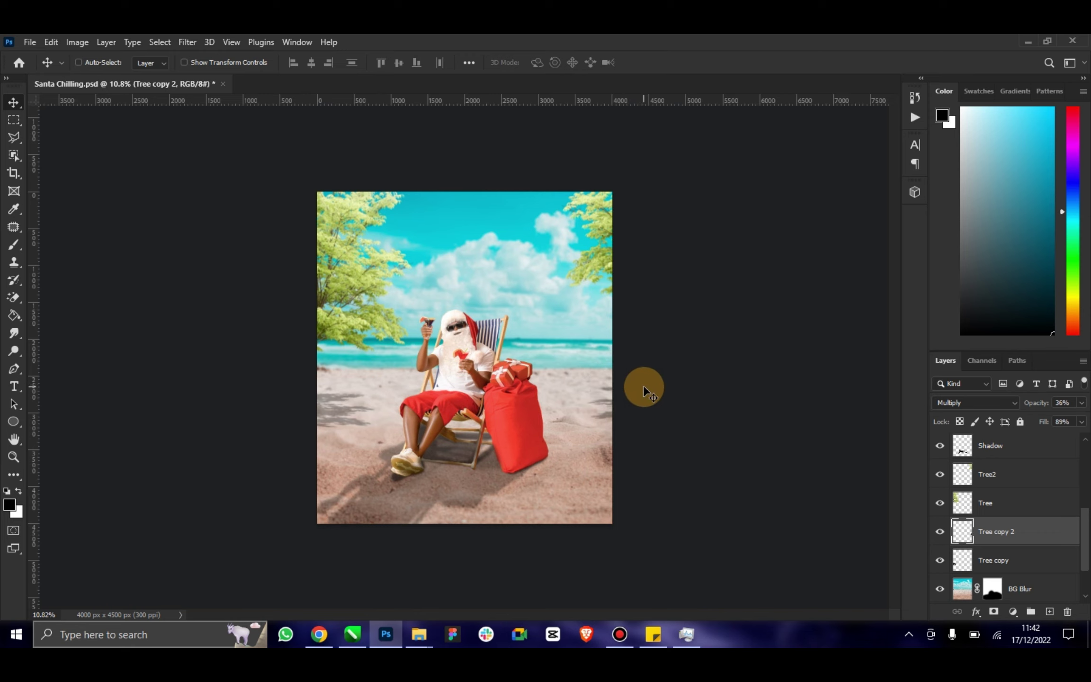
drag(644, 387, 658, 386)
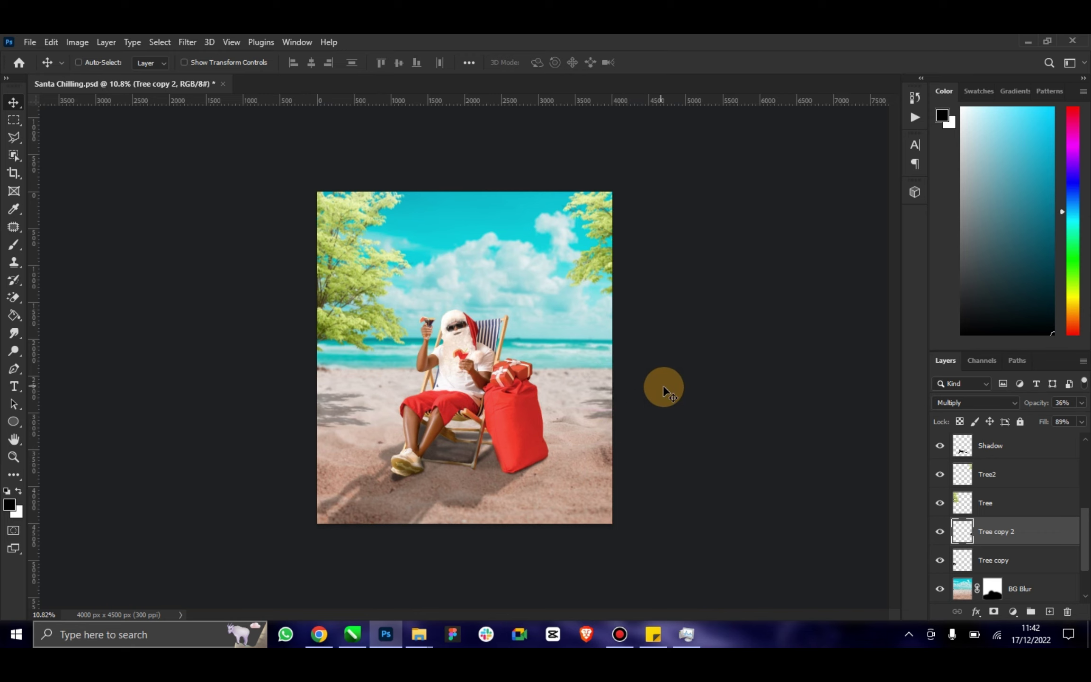
Try rotating the mirrored shadow, cancel the rotation to keep it upright, and save the document.
click(234, 62)
mouse_move(817, 375)
mouse_down()
mouse_move(824, 400)
mouse_move(824, 385)
mouse_up()
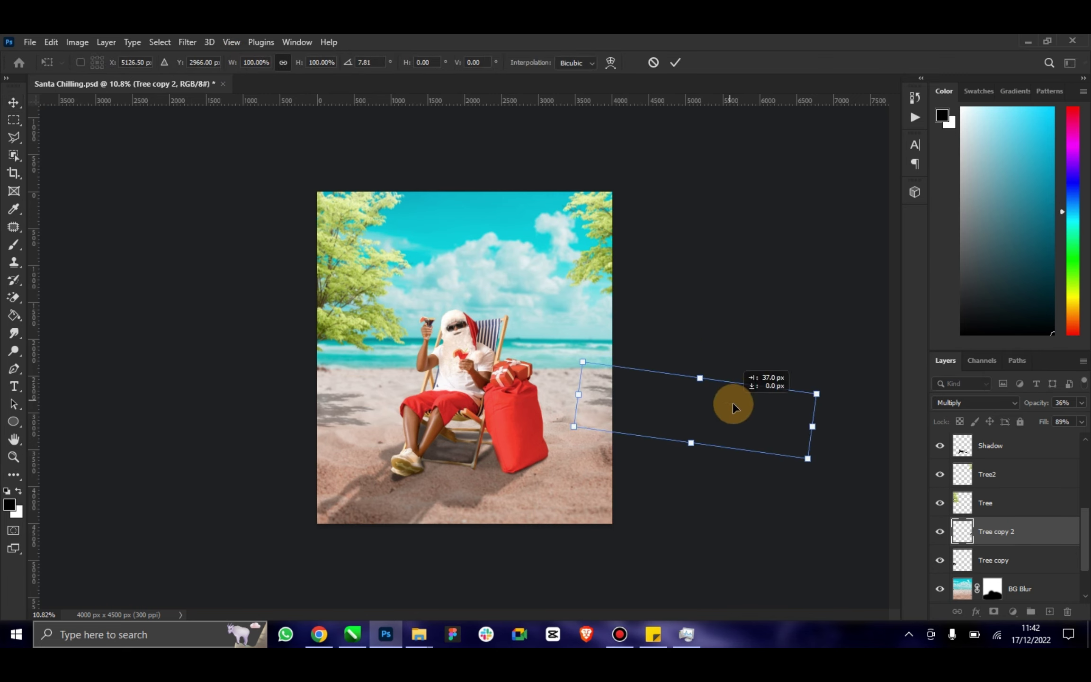
drag(730, 404, 737, 409)
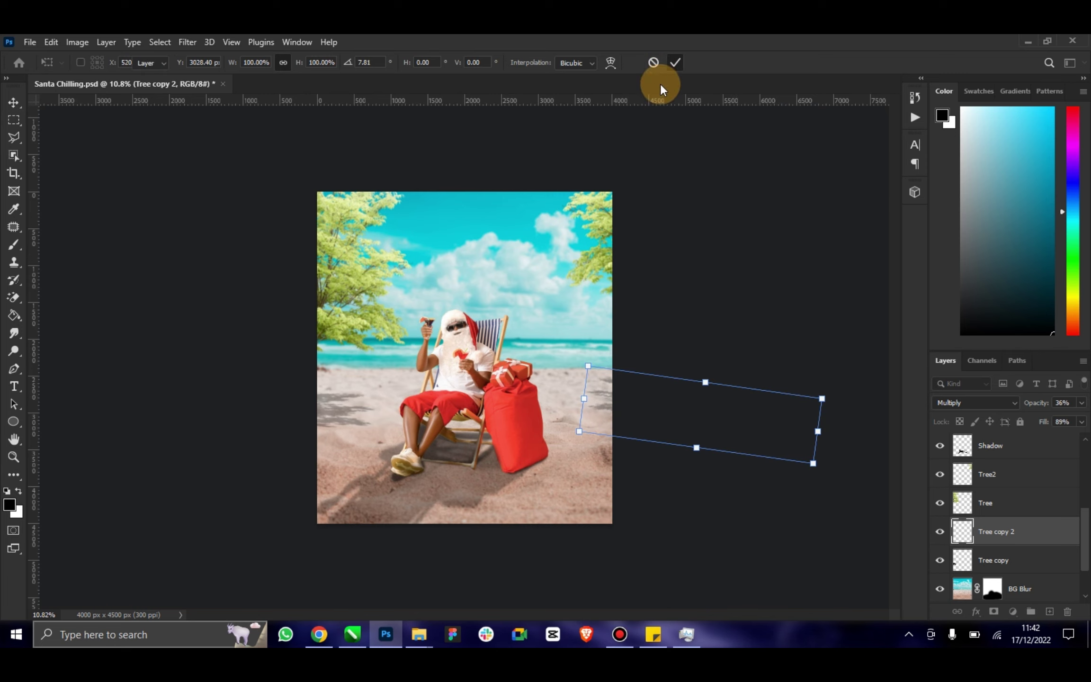
click(654, 62)
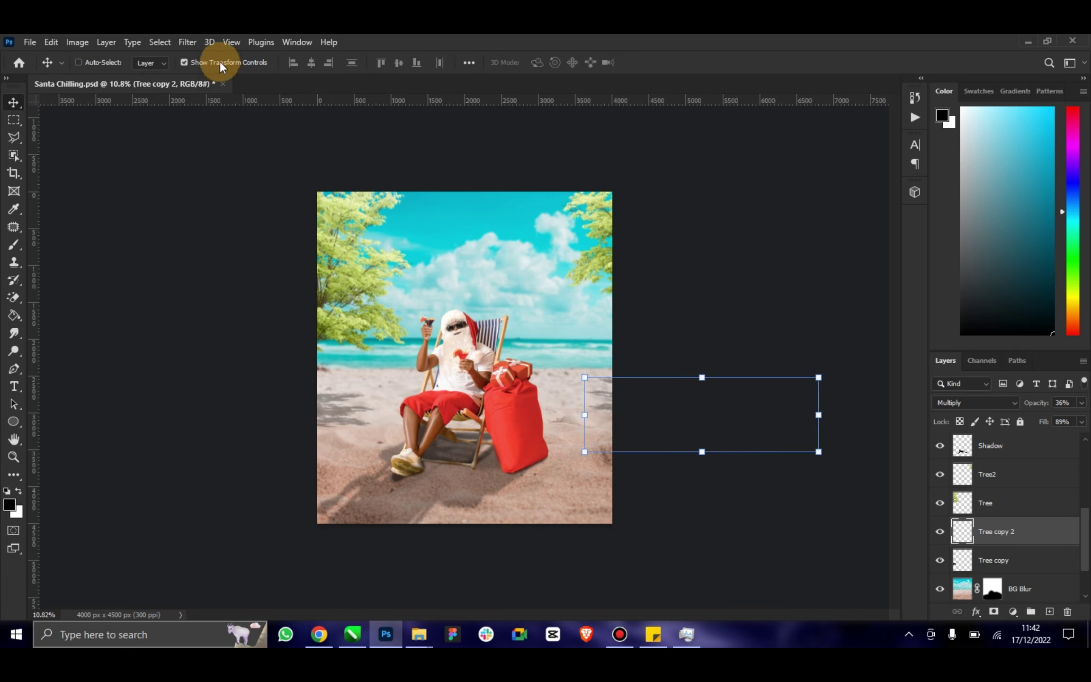
click(184, 62)
key(ctrl+s)
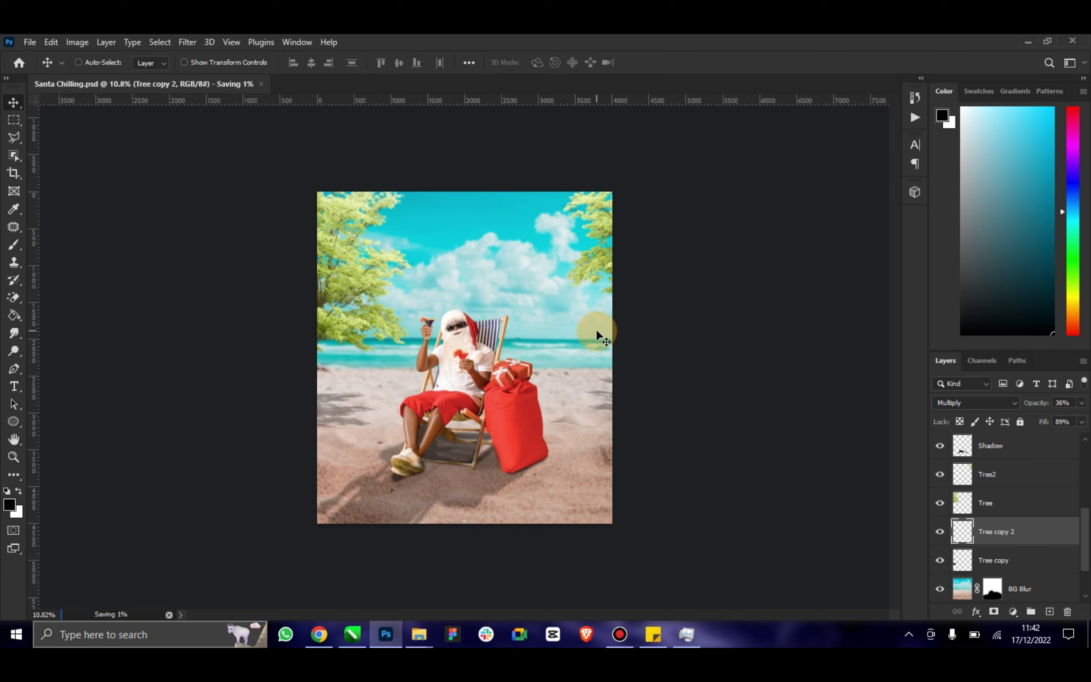
Zoom in on Santa and scroll the Layers panel up toward the Santa layer.
click(13, 456)
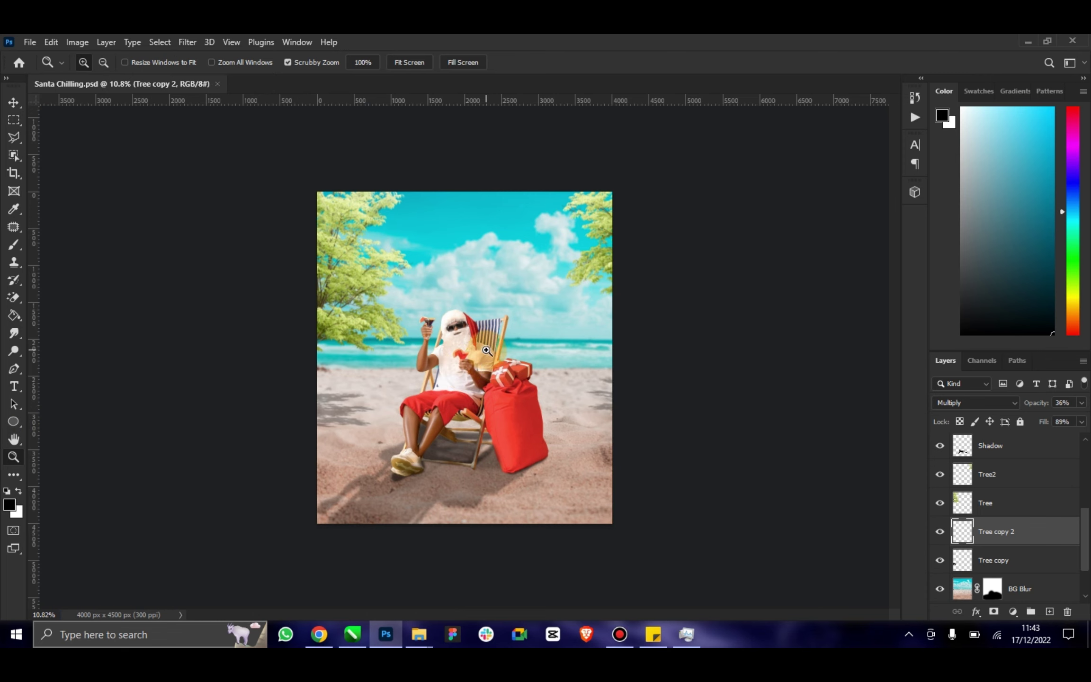
mouse_move(471, 355)
mouse_down()
mouse_move(532, 334)
mouse_move(492, 337)
mouse_up()
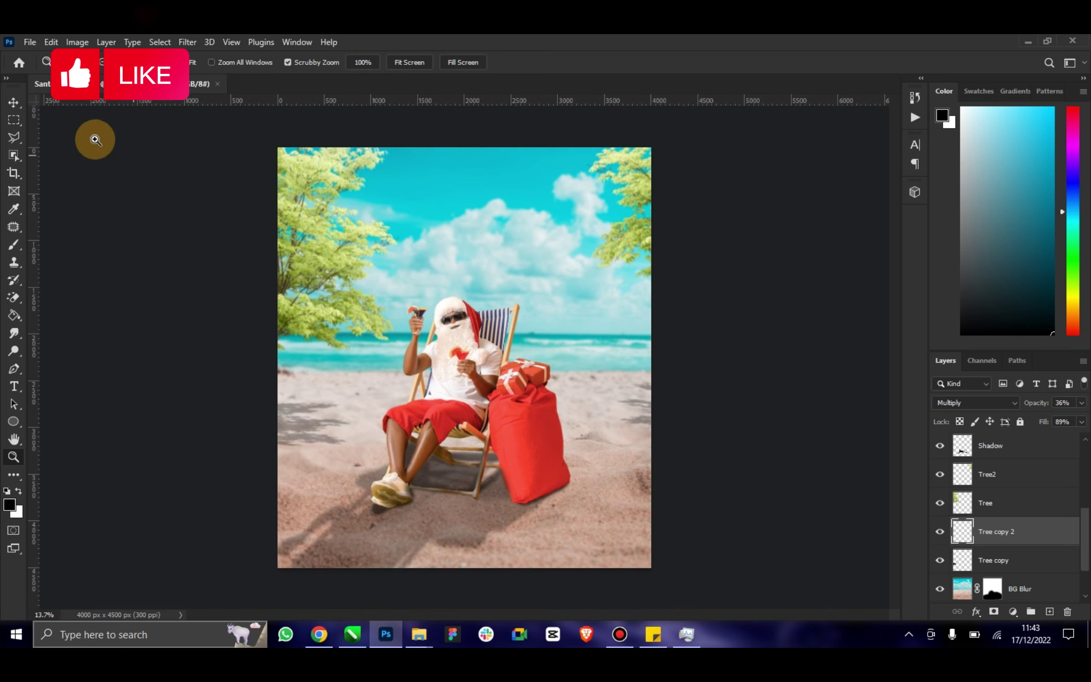
click(13, 102)
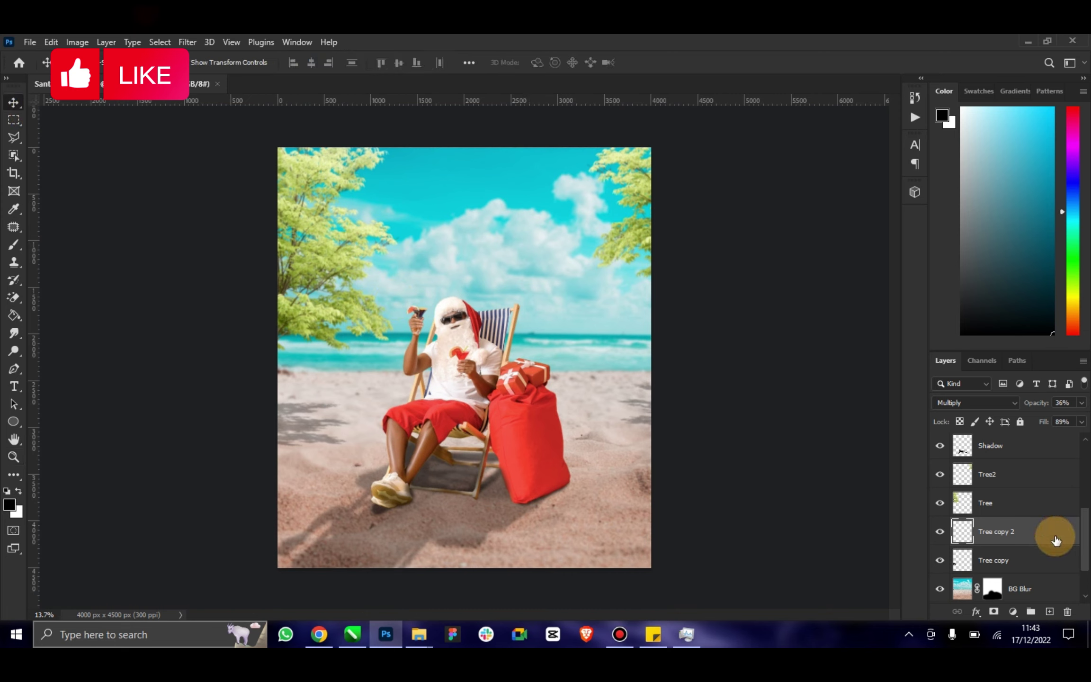
scroll(1055, 535, up, 3)
scroll(1055, 526, up, 3)
scroll(1042, 535, up, 3)
Add a new layer clipped to Santa, set white as the colour, and zoom in on Santa.
click(1028, 544)
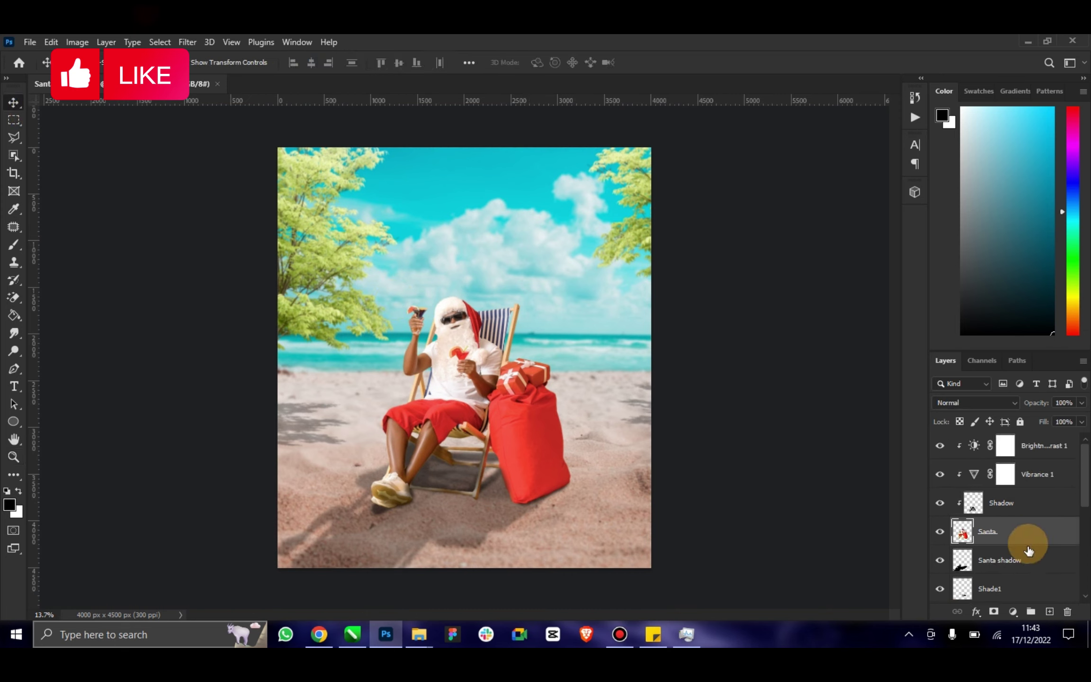
click(1050, 612)
text(Light)
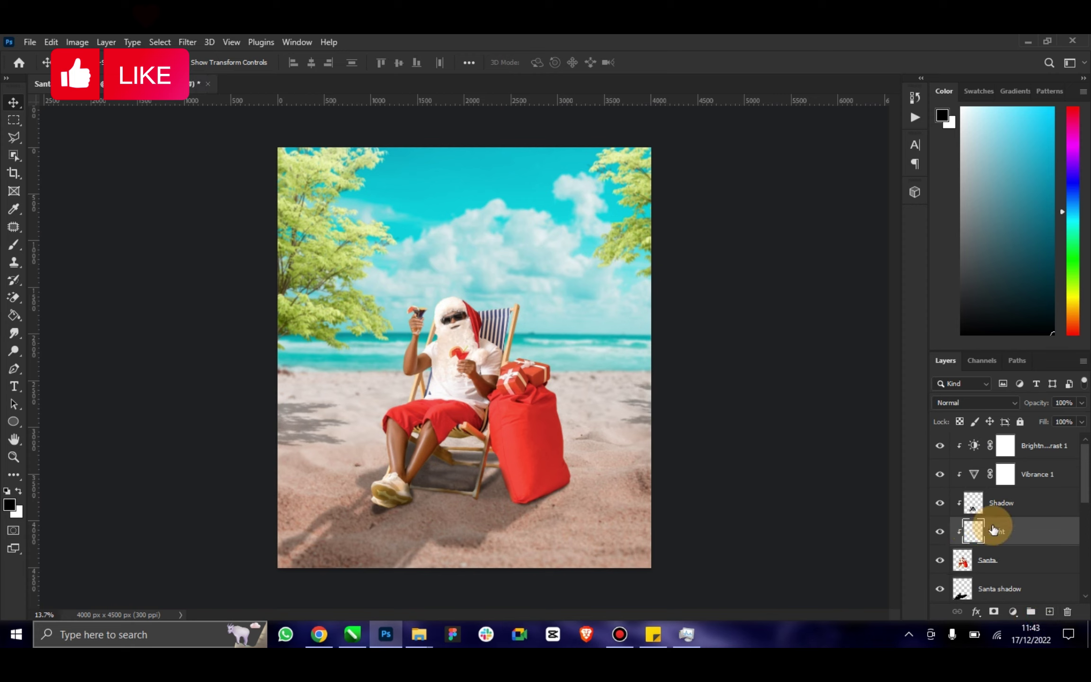
click(18, 491)
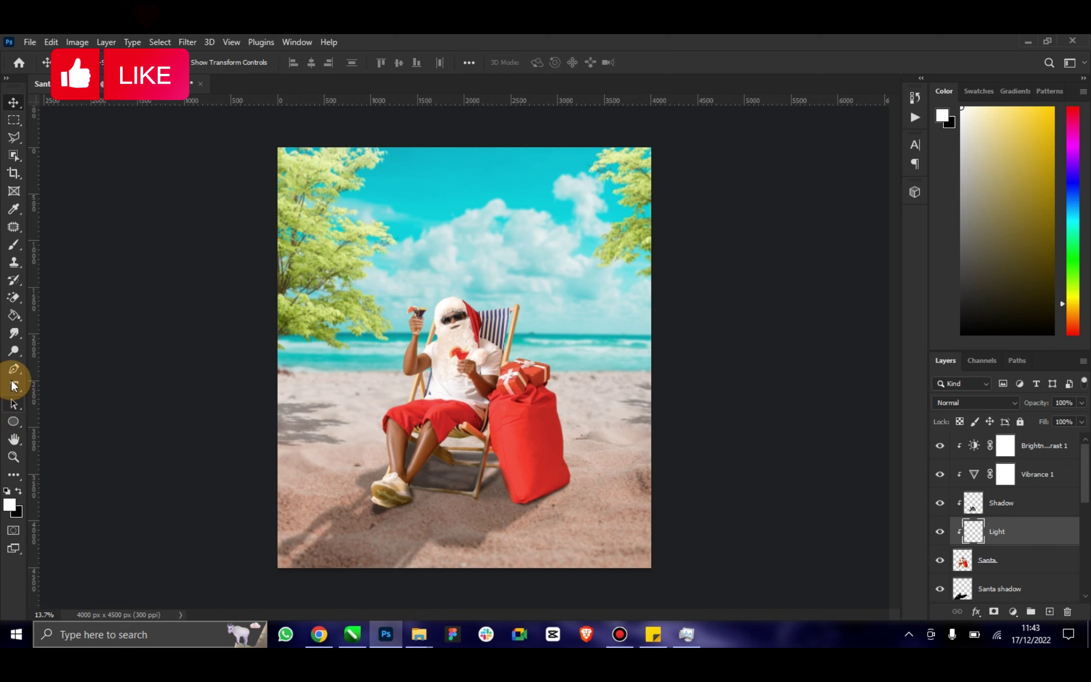
click(14, 457)
drag(584, 383, 589, 382)
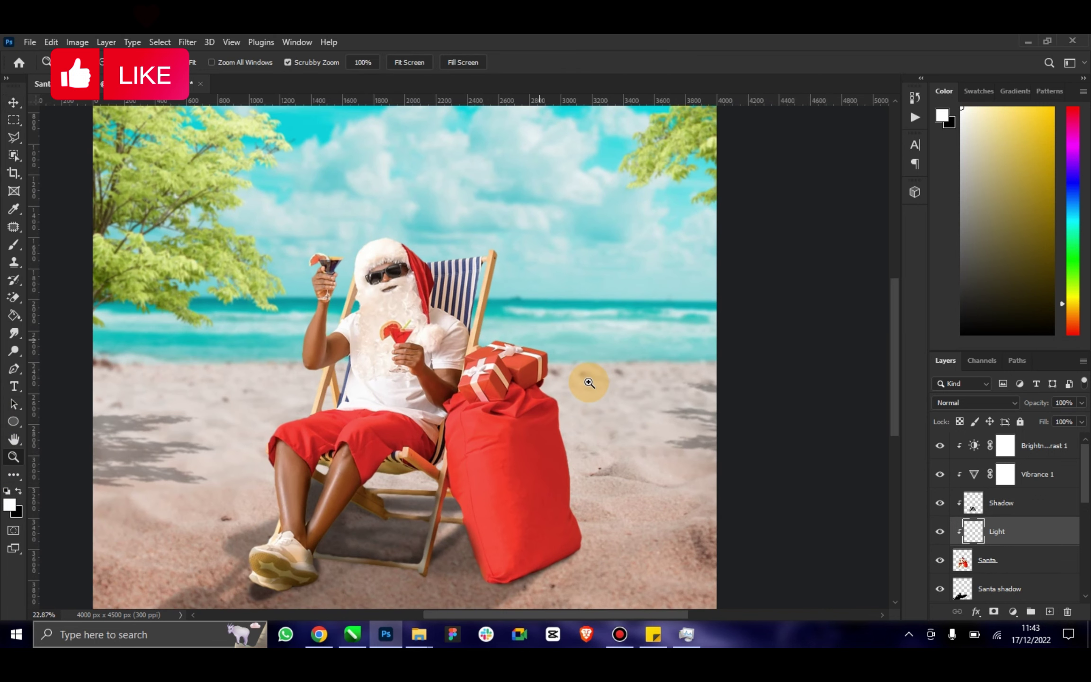
Paint soft white with a 70-pixel brush along the sack's right edge and nearby sand, then enlarge it to 500.
click(14, 246)
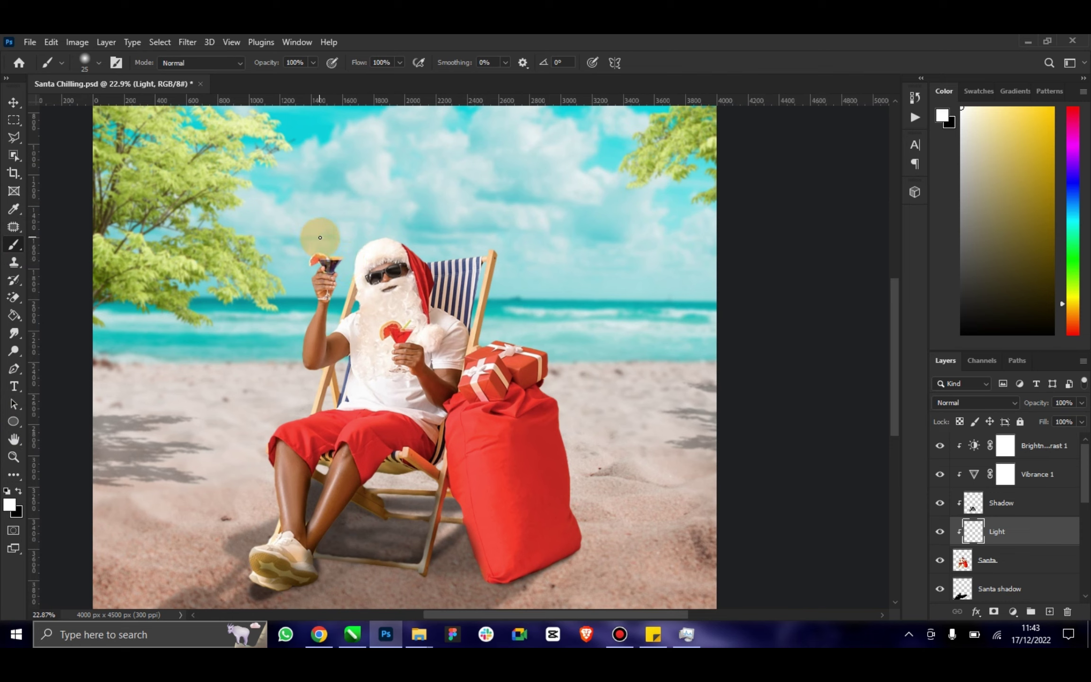
key(bracketright)
key(bracketright)
key(bracketright)
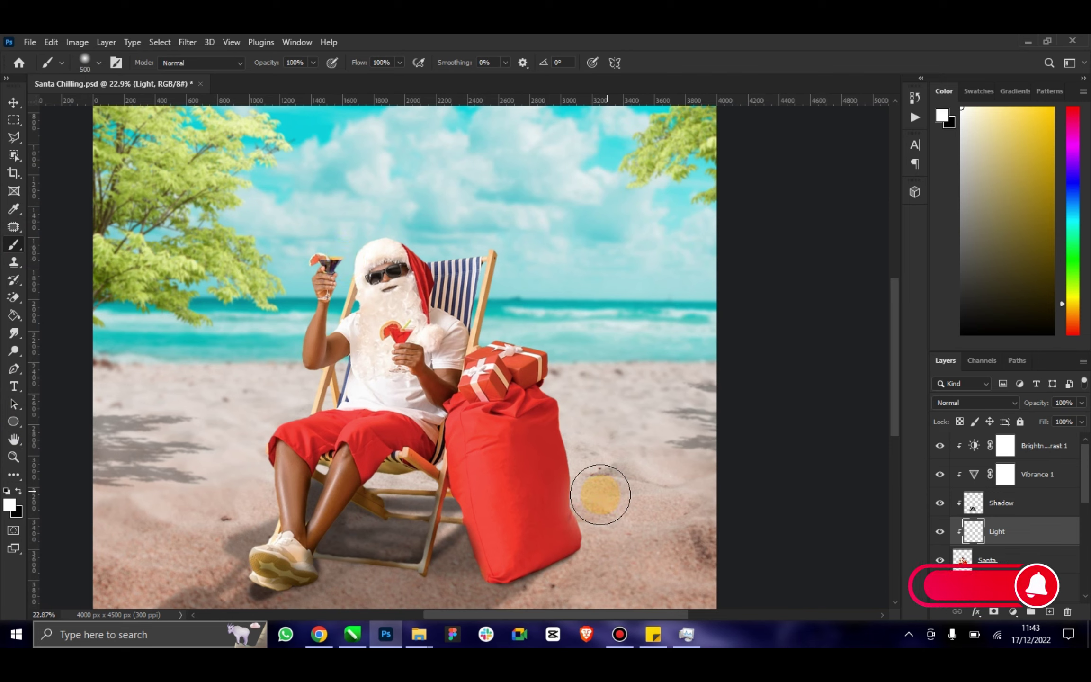
click(599, 495)
mouse_move(600, 469)
mouse_down()
mouse_move(579, 378)
mouse_move(539, 312)
mouse_move(517, 312)
mouse_move(575, 336)
mouse_up()
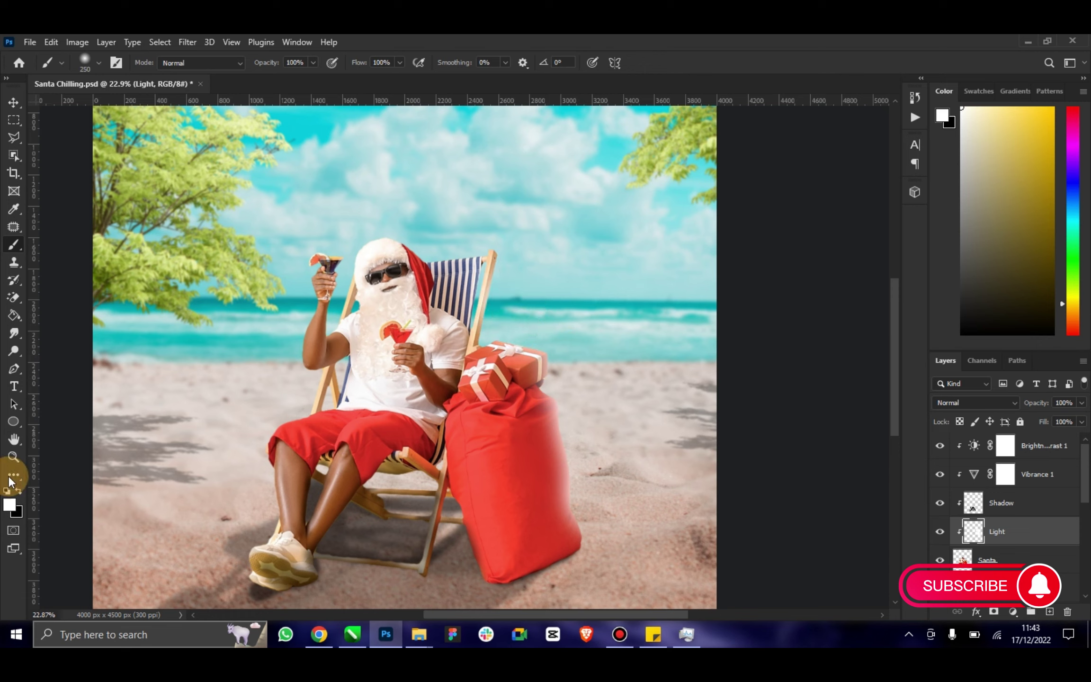
click(14, 457)
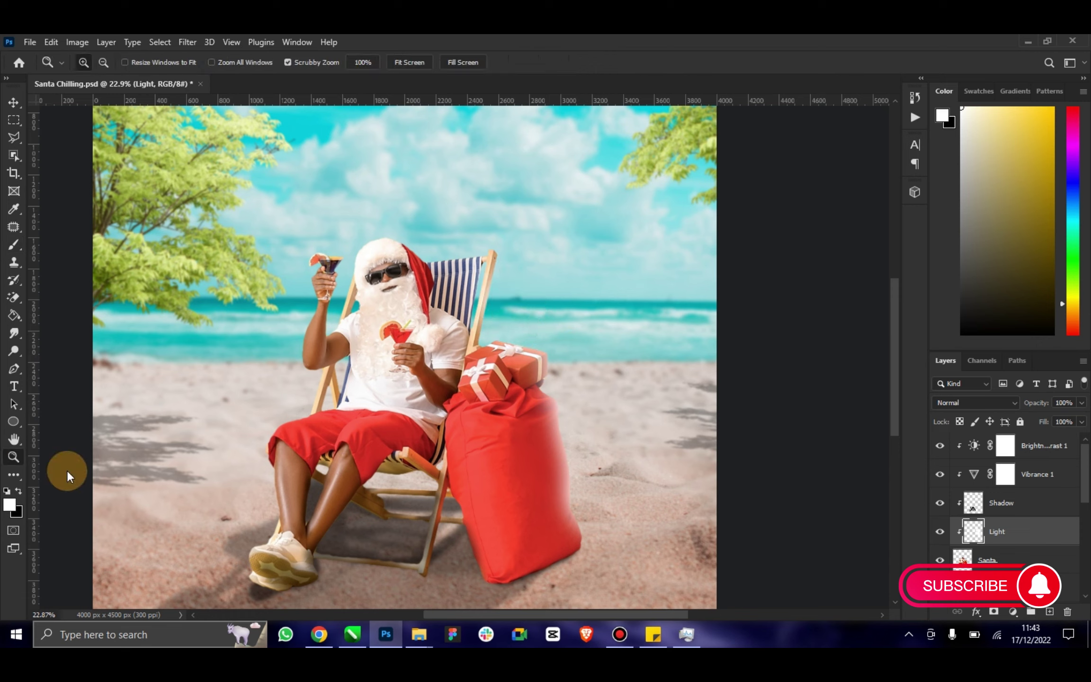
click(14, 244)
key(bracketright)
key(bracketright)
key(bracketright)
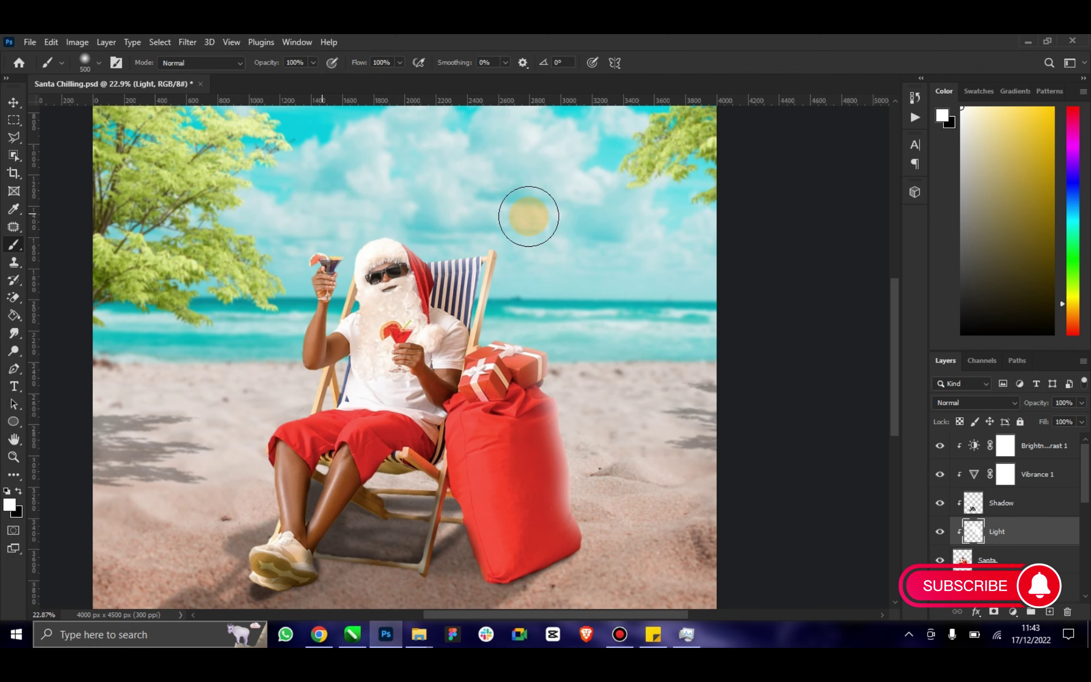
click(15, 457)
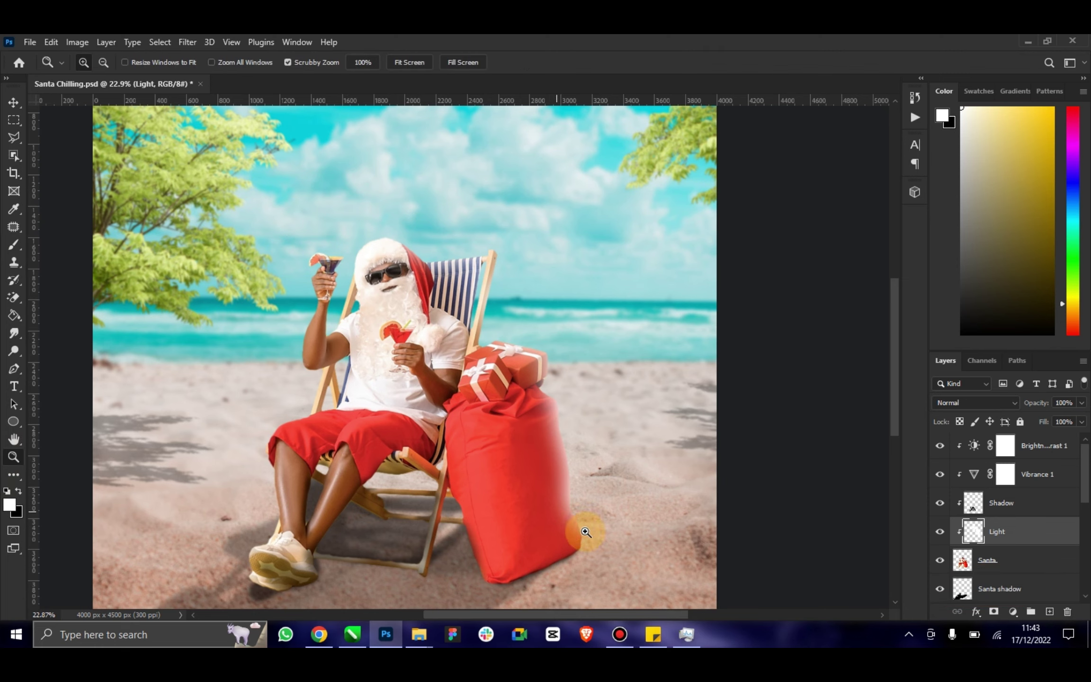
Paint white rim light along the sack's right edge, extending it up the sack.
drag(662, 541, 653, 534)
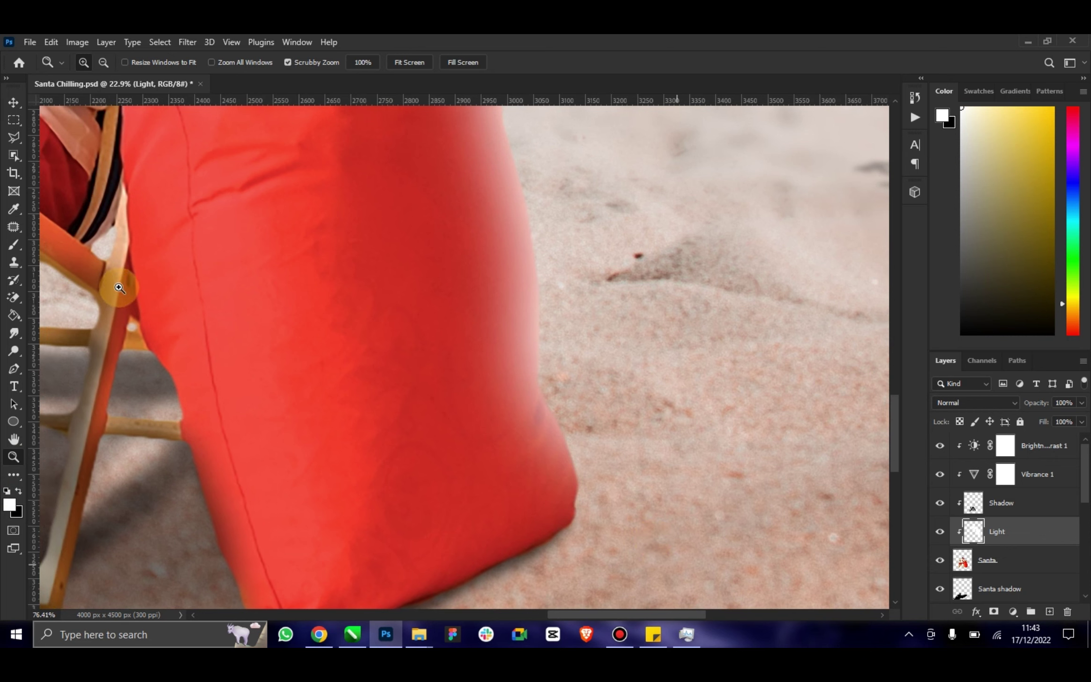
click(17, 249)
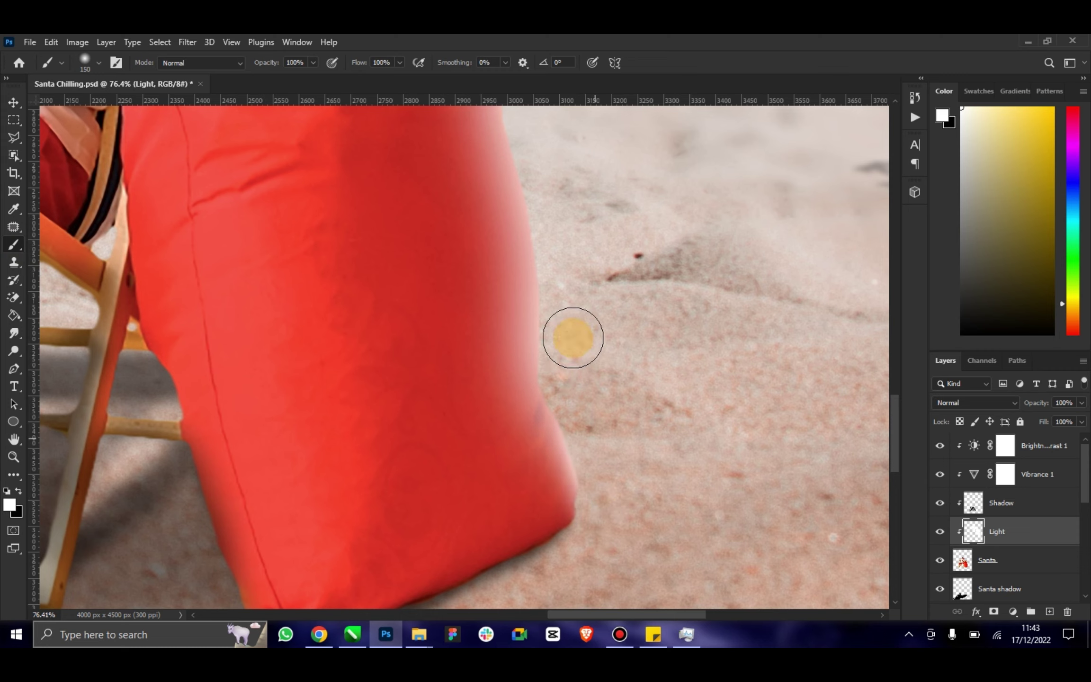
mouse_move(574, 396)
mouse_down()
mouse_move(569, 366)
mouse_move(607, 464)
mouse_up()
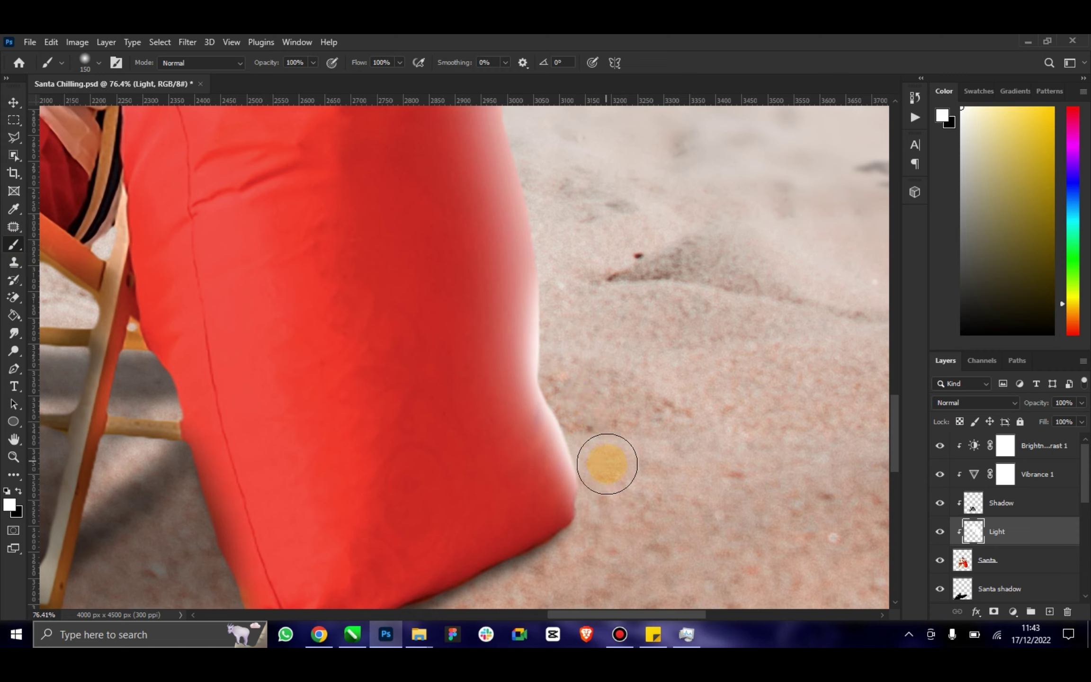
scroll(568, 227, up, 2)
scroll(580, 253, up, 2)
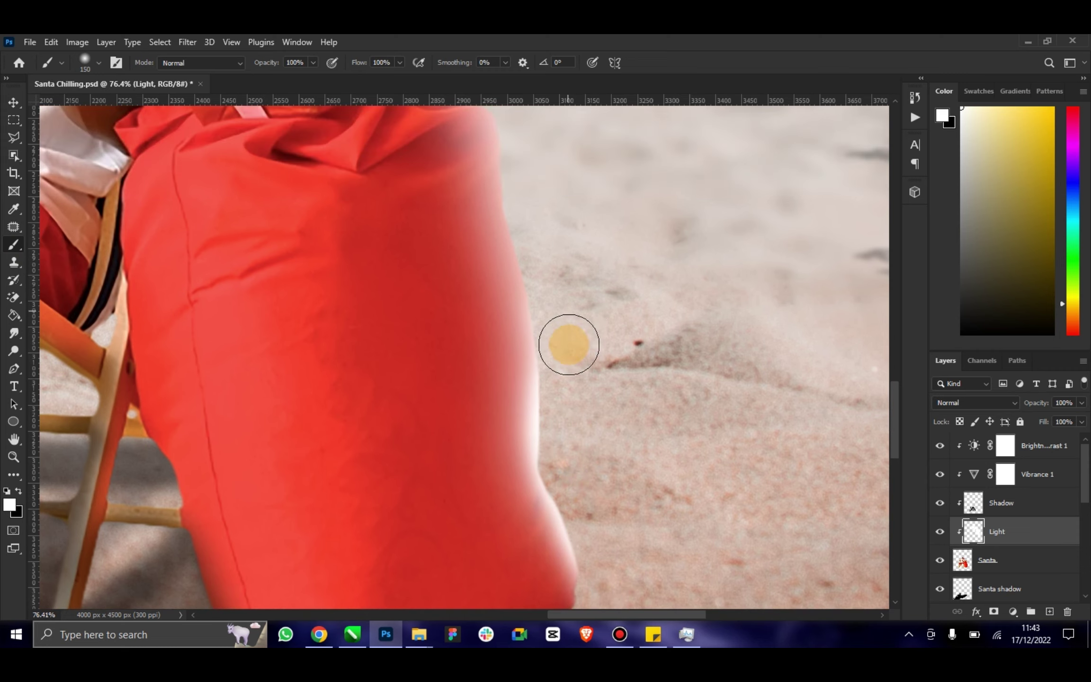
mouse_move(531, 215)
mouse_down()
mouse_move(577, 368)
mouse_move(565, 307)
mouse_up()
scroll(551, 282, up, 4)
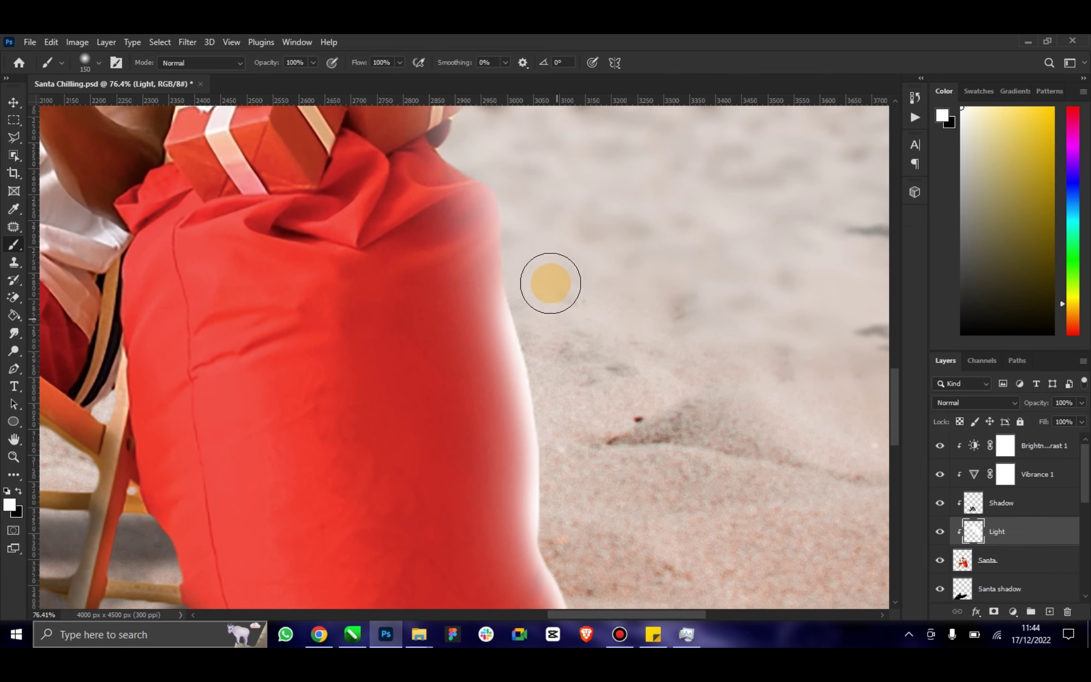
scroll(530, 246, up, 3)
scroll(523, 204, up, 2)
scroll(526, 210, up, 1)
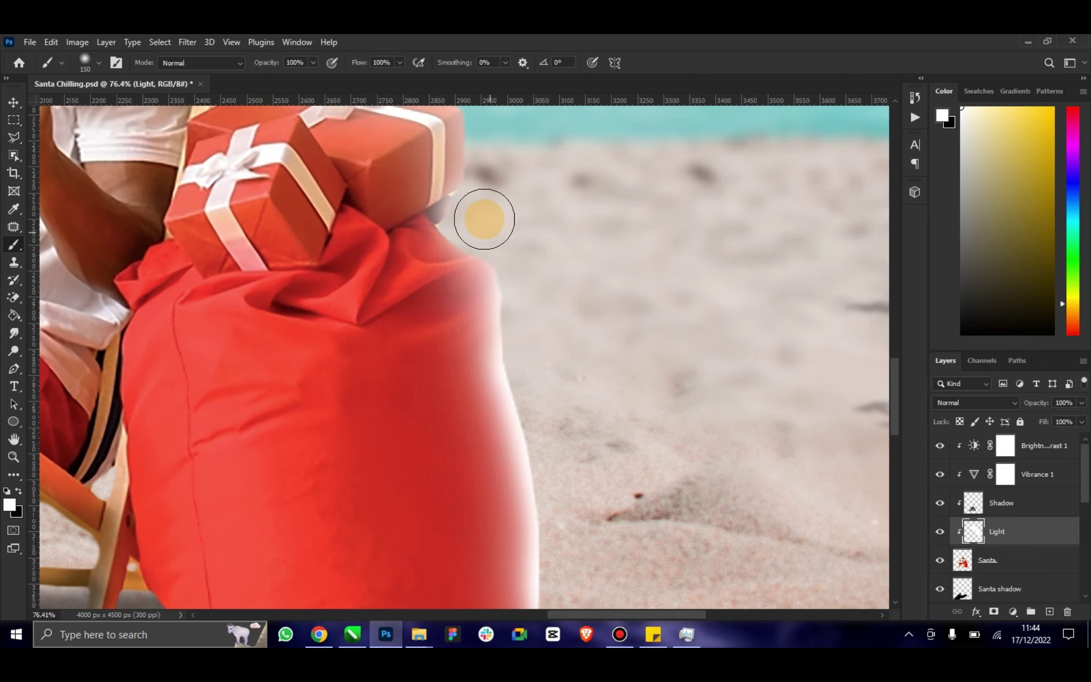
scroll(511, 223, up, 2)
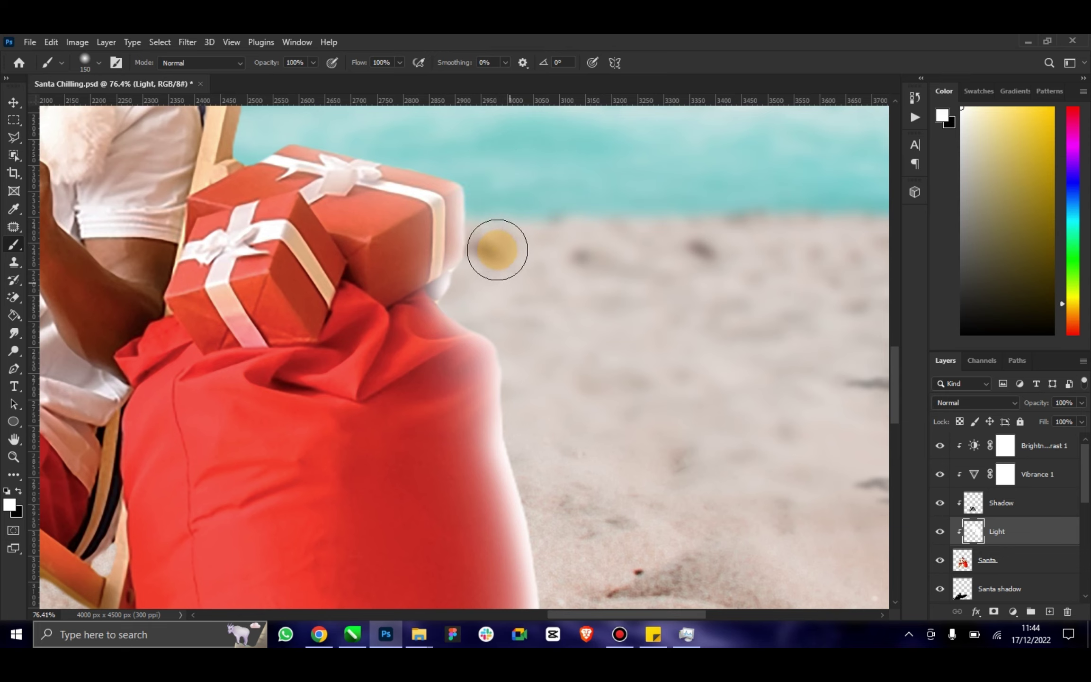
scroll(483, 227, up, 1)
scroll(426, 203, up, 1)
scroll(285, 189, up, 1)
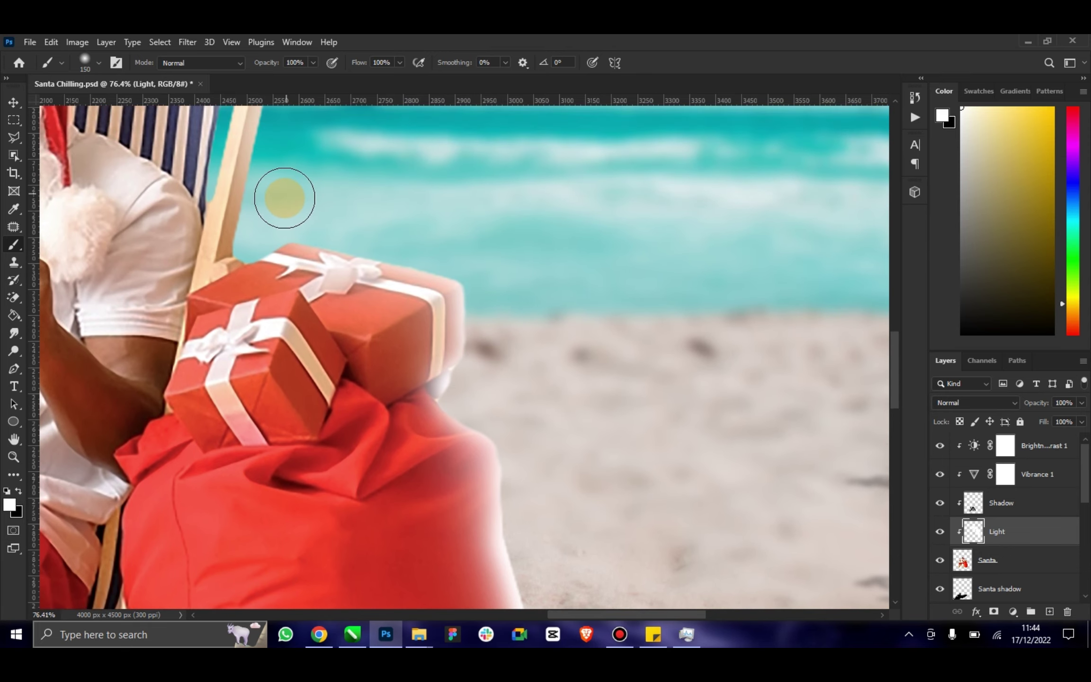
Resize the brush to 90 and lighten the inner edge of the deckchair fabric.
key(bracketleft)
key(bracketleft)
key(bracketleft)
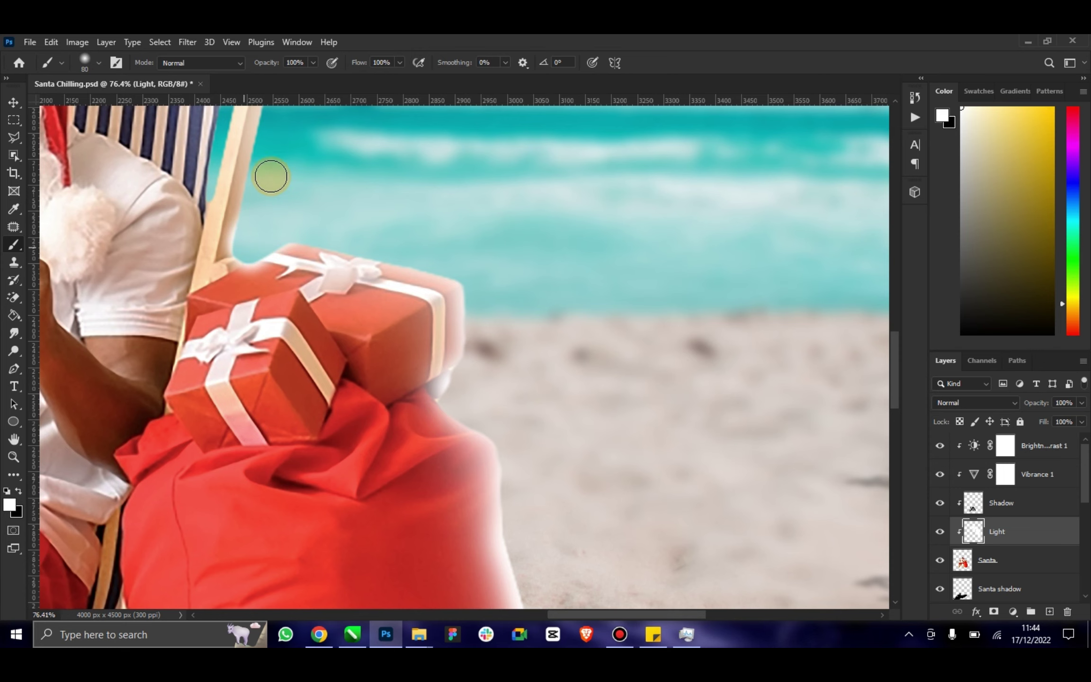
scroll(270, 185, up, 1)
scroll(270, 209, up, 2)
scroll(261, 265, up, 1)
key(bracketright)
key(bracketright)
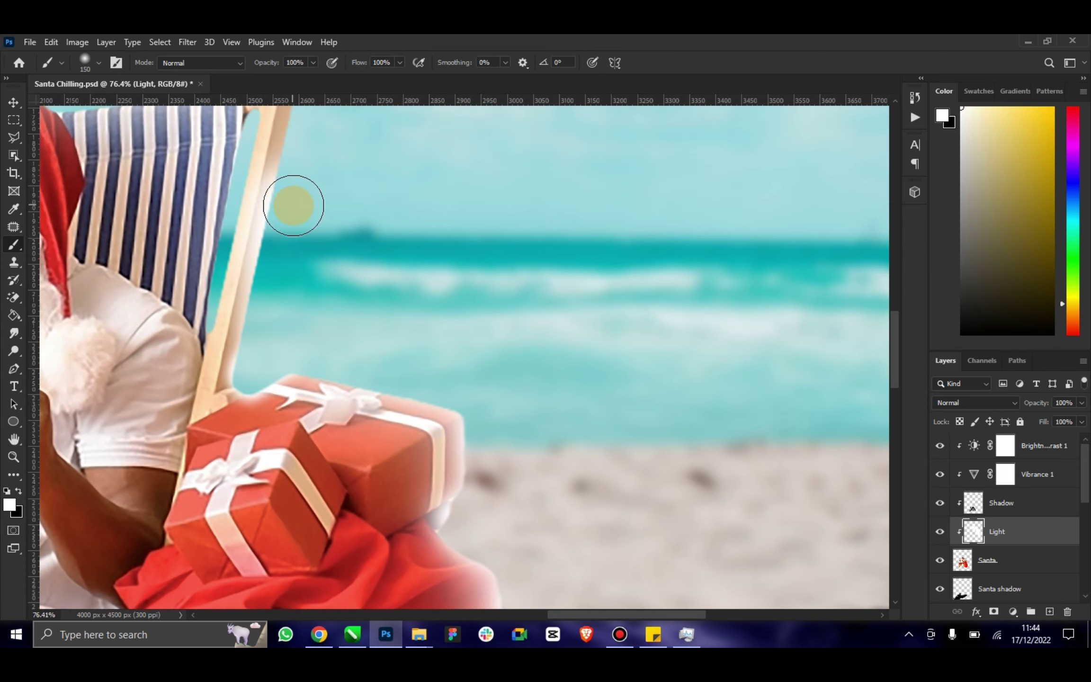
scroll(294, 206, up, 2)
scroll(300, 201, up, 1)
key(bracketleft)
key(bracketleft)
key(bracketleft)
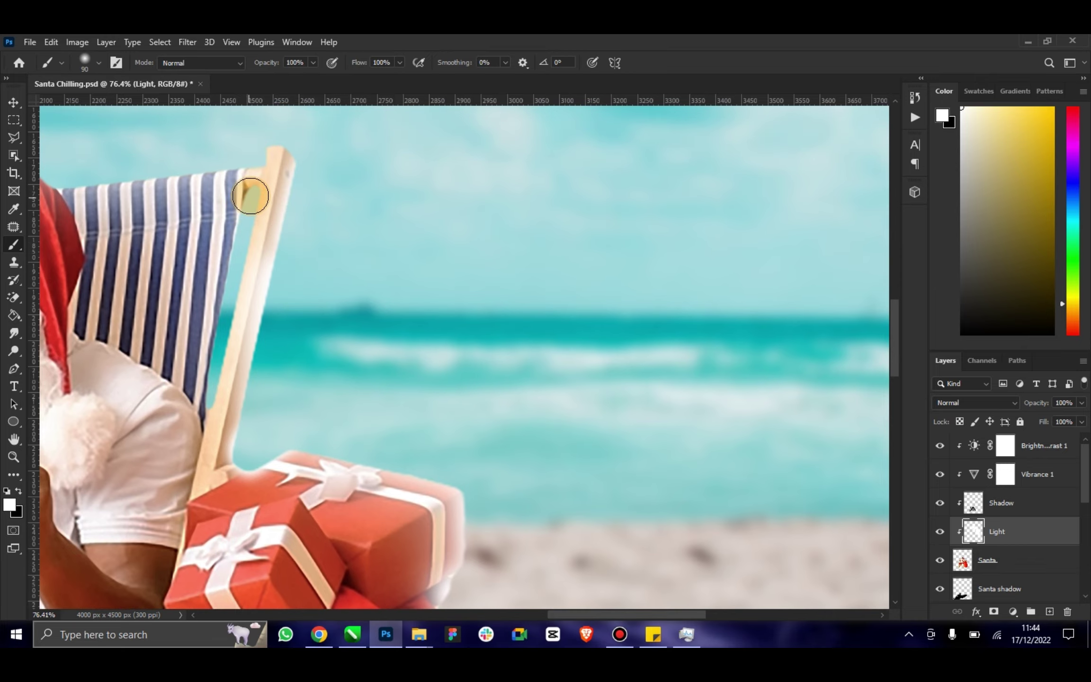
drag(250, 196, 214, 377)
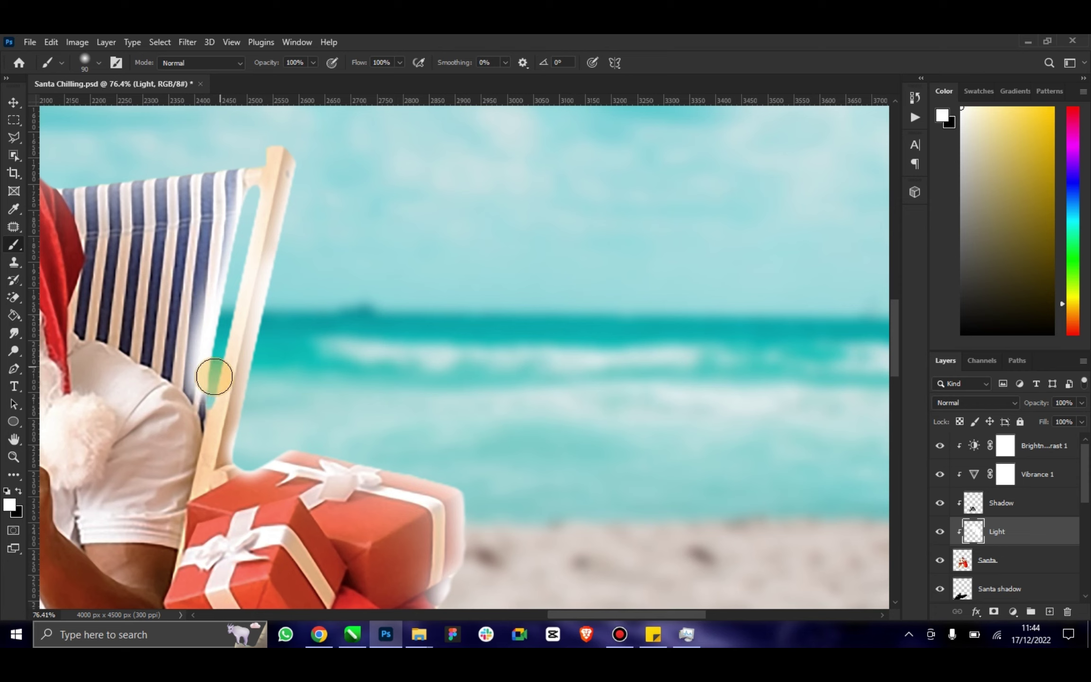
Shrink the brush to 60 and paint rim light along the raised hand and arm's left edge.
scroll(284, 142, up, 2)
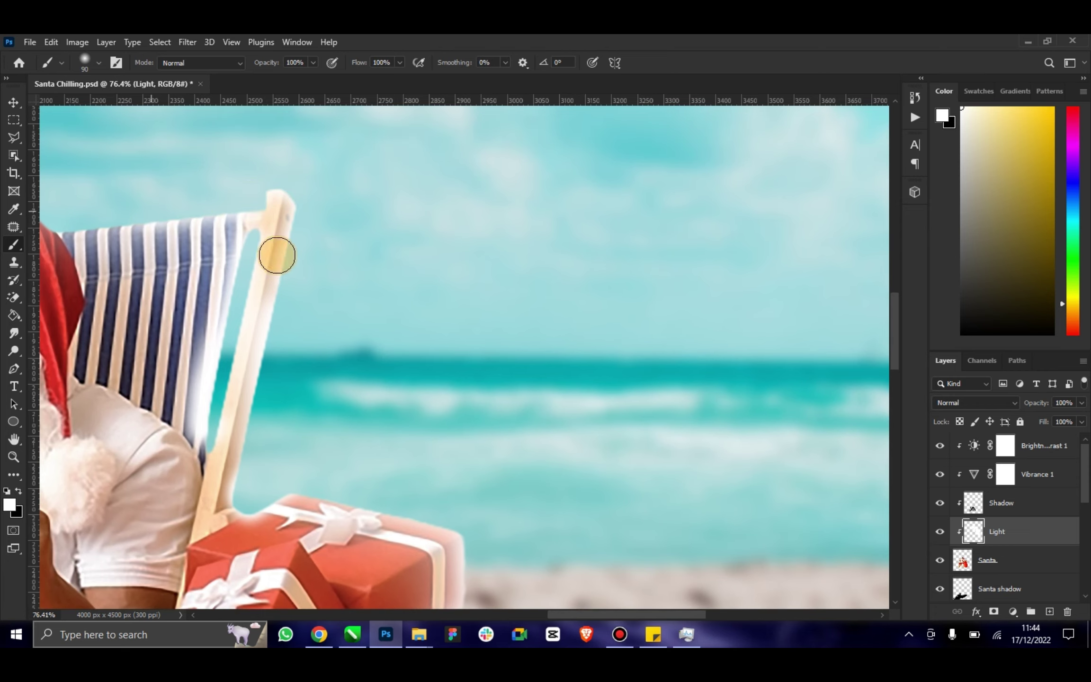
scroll(521, 611, up, 2)
scroll(504, 611, left, 7)
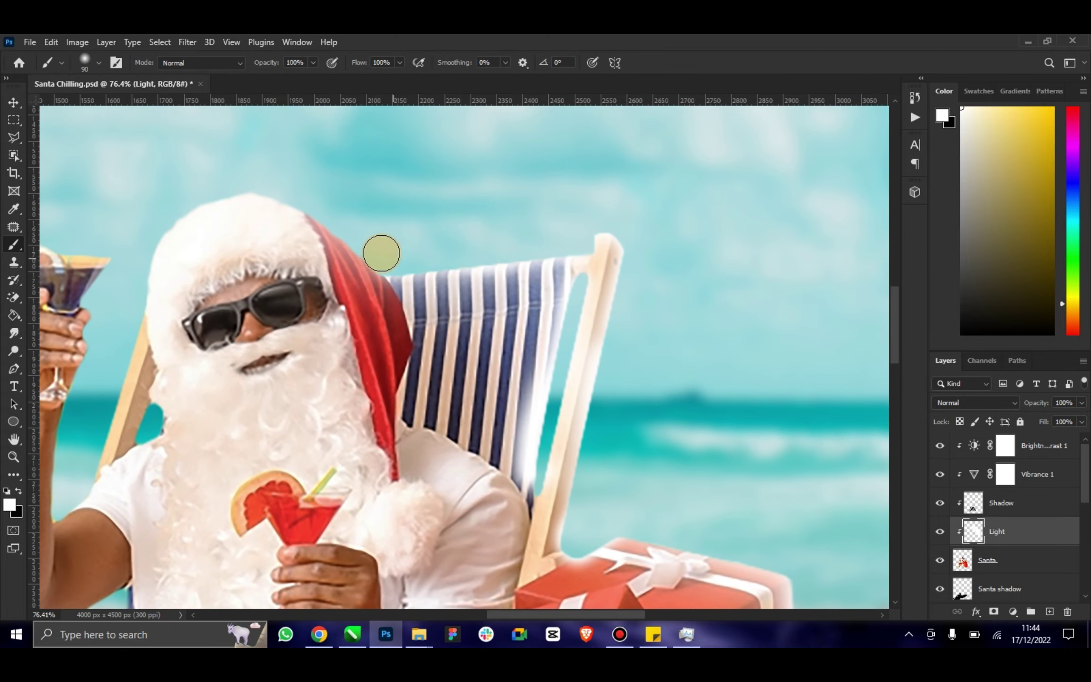
key(bracketleft)
key(bracketleft)
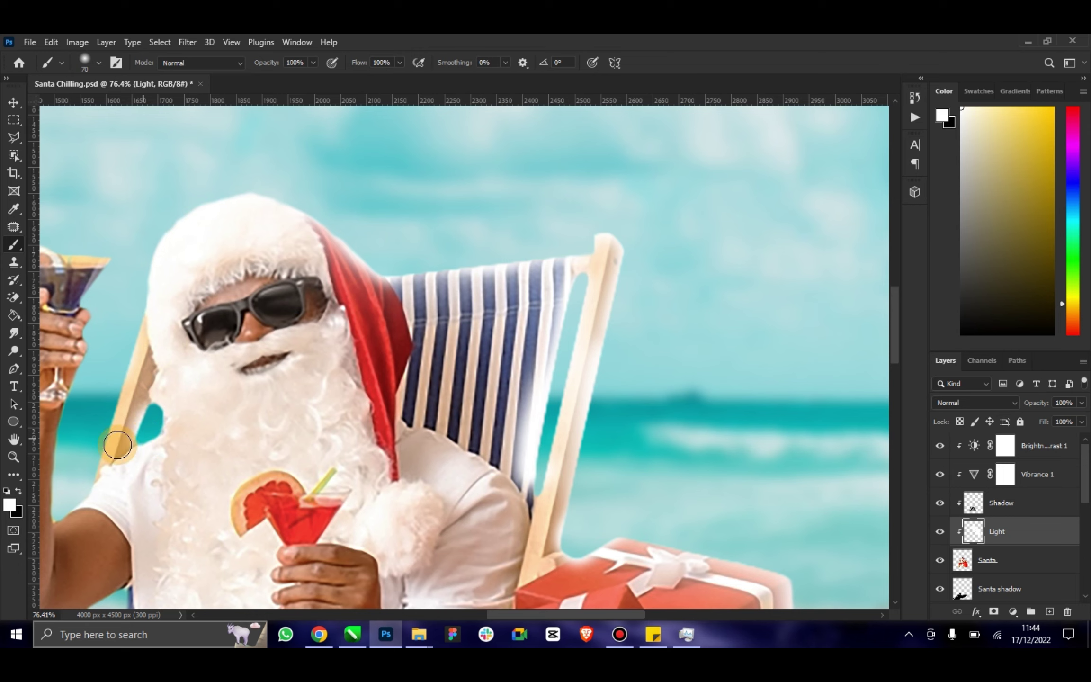
scroll(85, 394, up, 2)
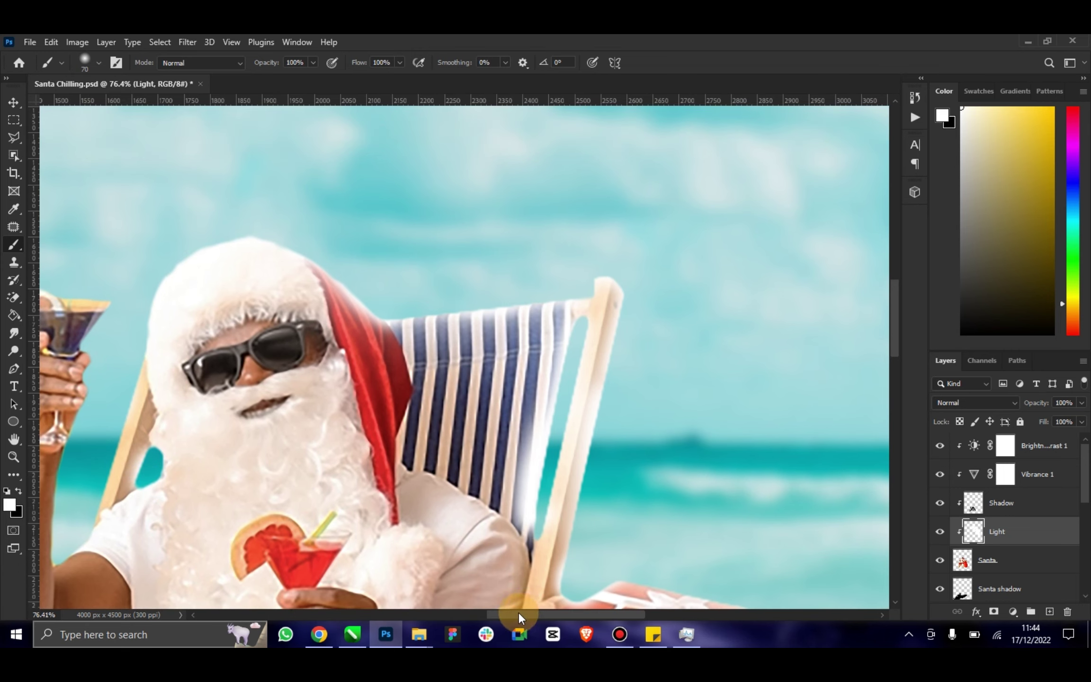
drag(520, 616, 467, 616)
key(bracketleft)
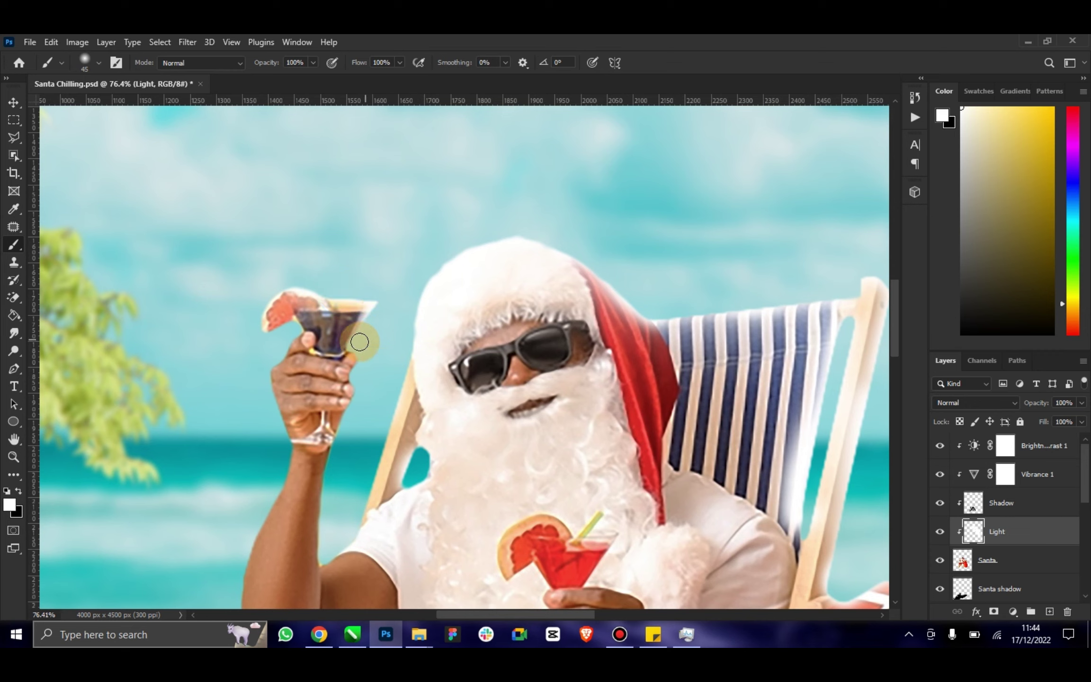
drag(261, 370, 285, 448)
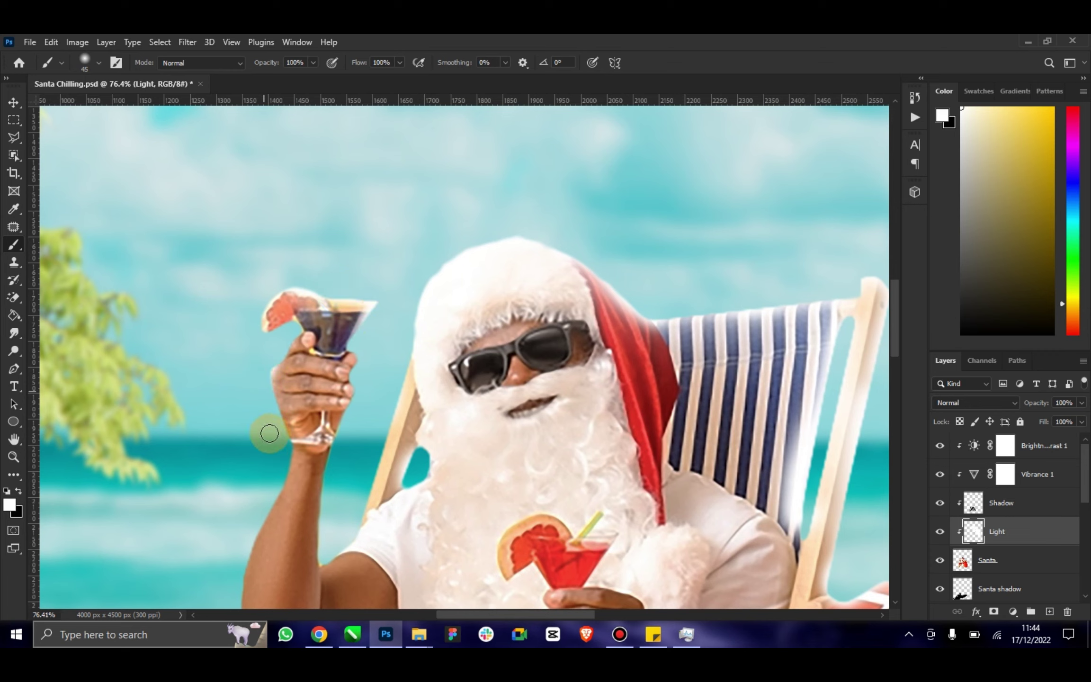
scroll(283, 439, down, 2)
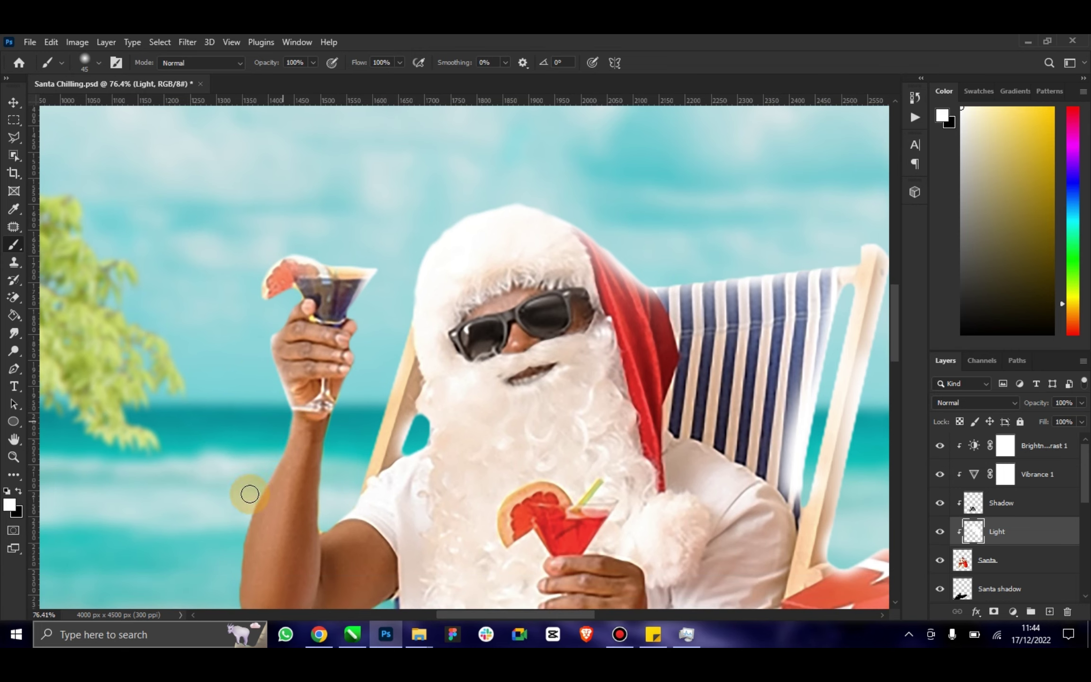
drag(282, 418, 245, 501)
scroll(244, 500, down, 3)
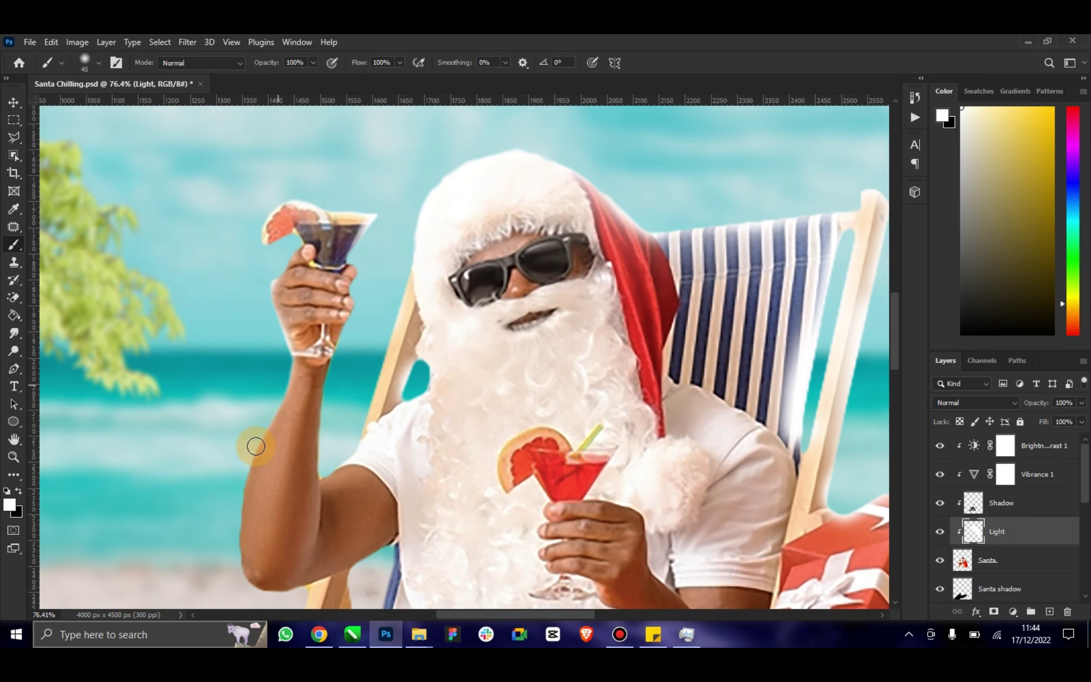
mouse_move(239, 468)
mouse_down()
mouse_move(224, 544)
mouse_move(233, 555)
mouse_up()
scroll(228, 523, down, 2)
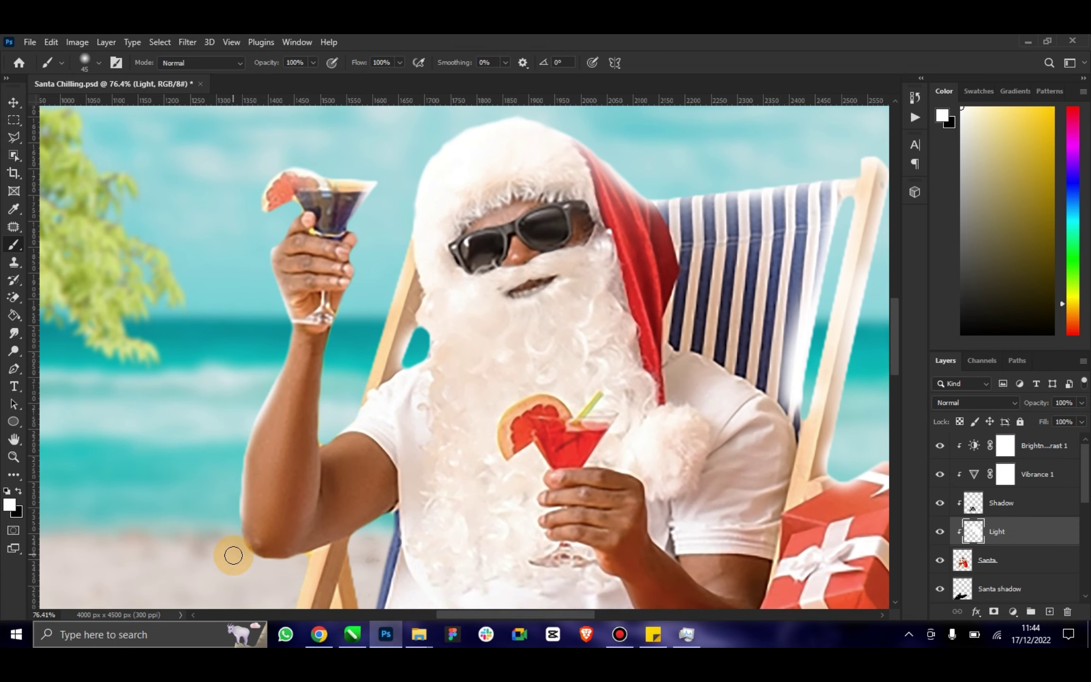
scroll(242, 548, down, 2)
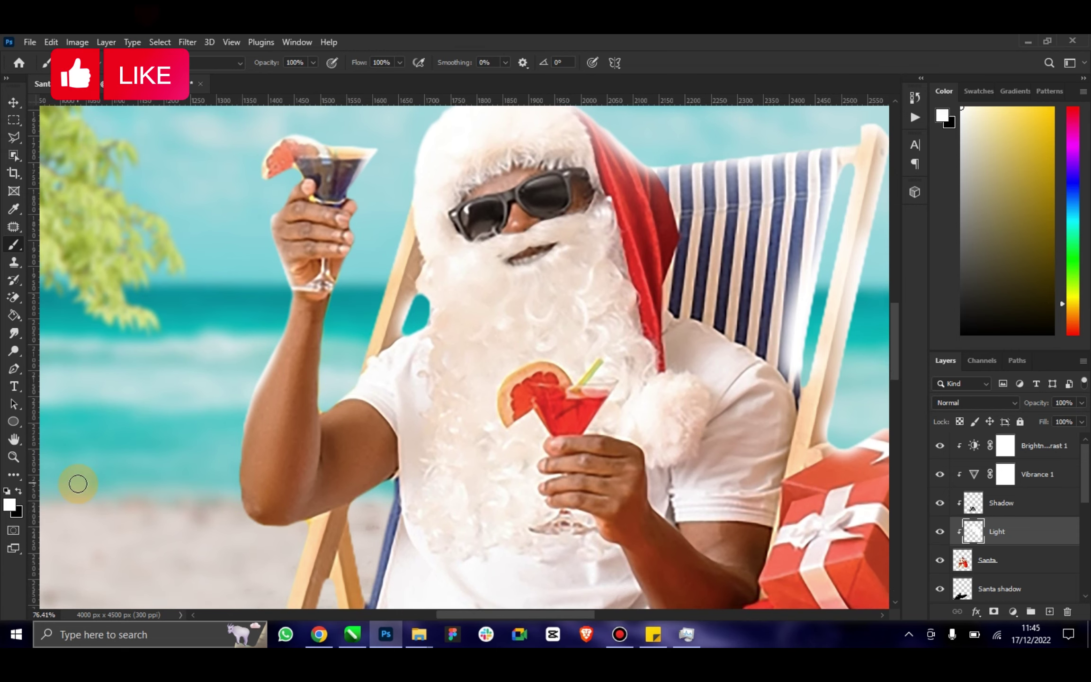
Fit the image on screen, set the Light layer to Overlay, show it again and lower fill to 82%.
double_click(14, 439)
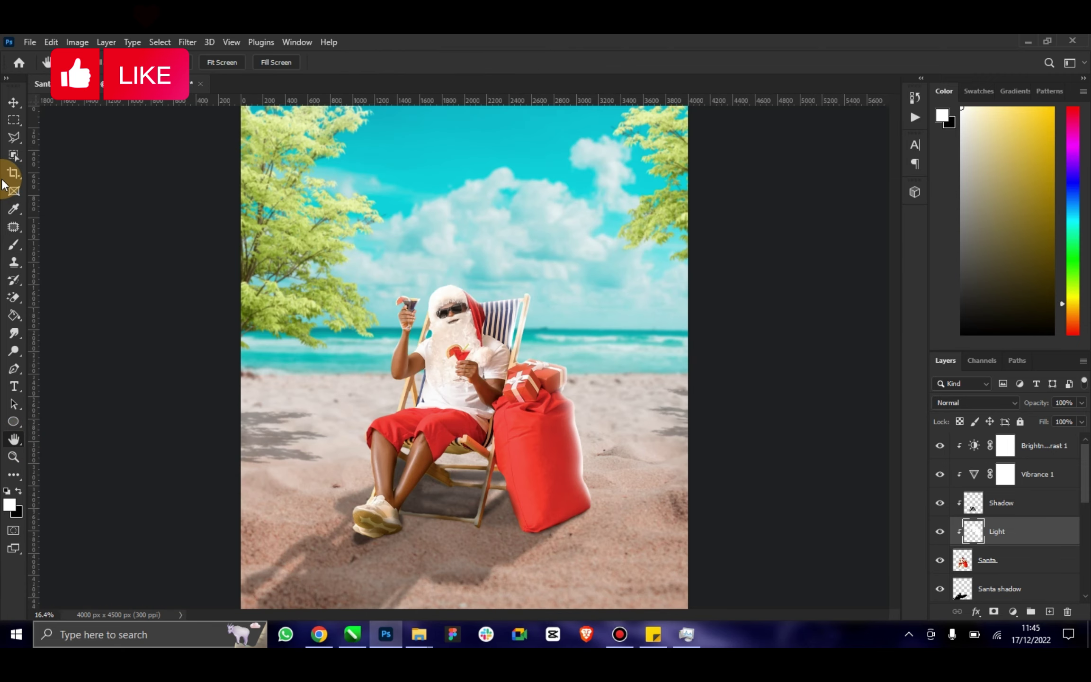
click(14, 102)
click(964, 402)
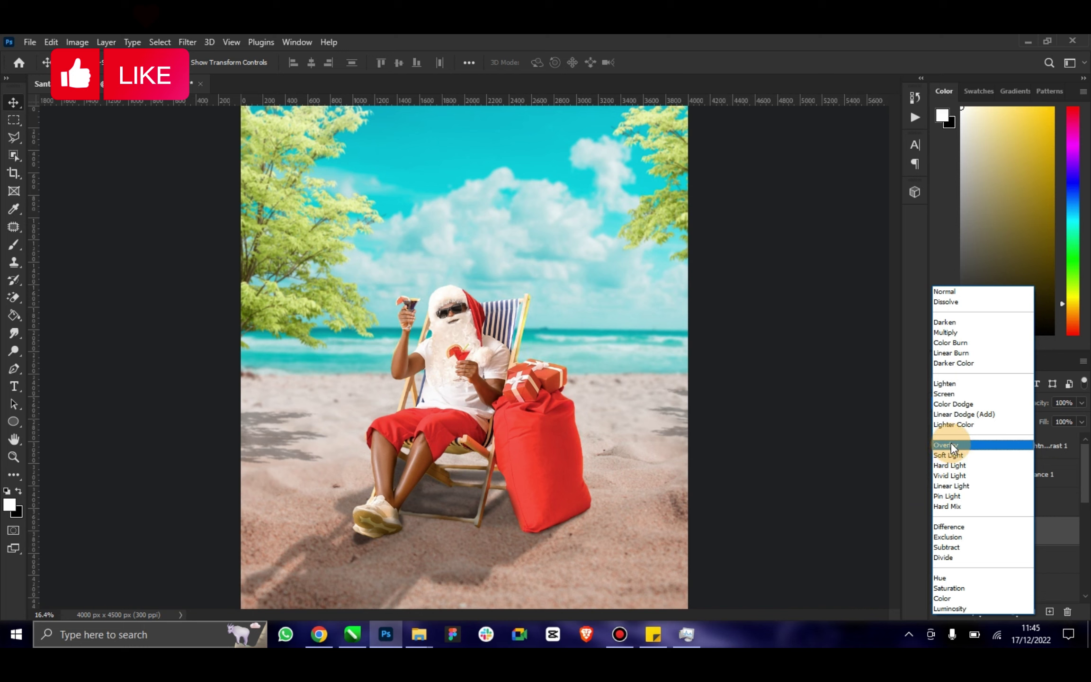
click(951, 445)
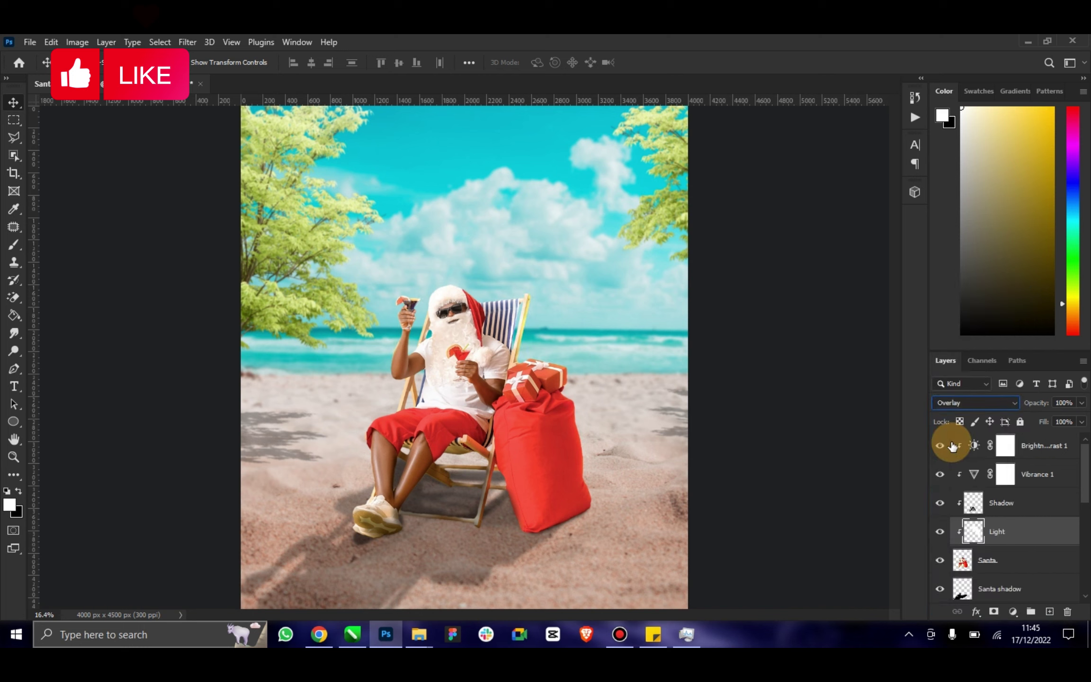
click(942, 533)
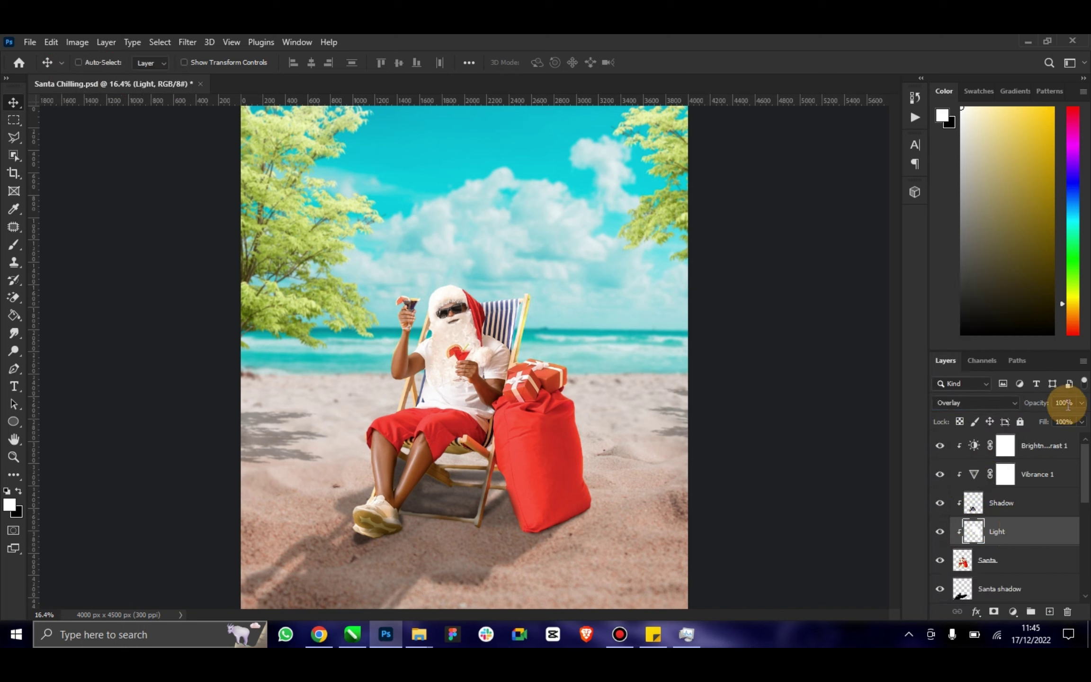
click(1082, 423)
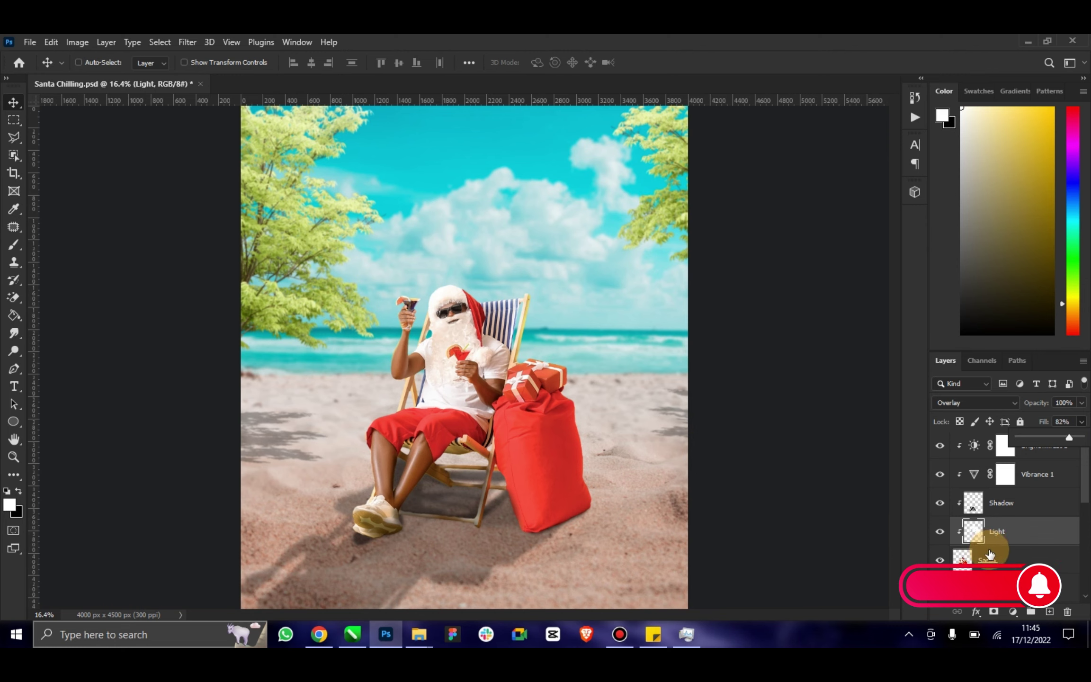
Add a new layer named Shade, reset colours to black and white, and set a 700-pixel brush.
click(1048, 611)
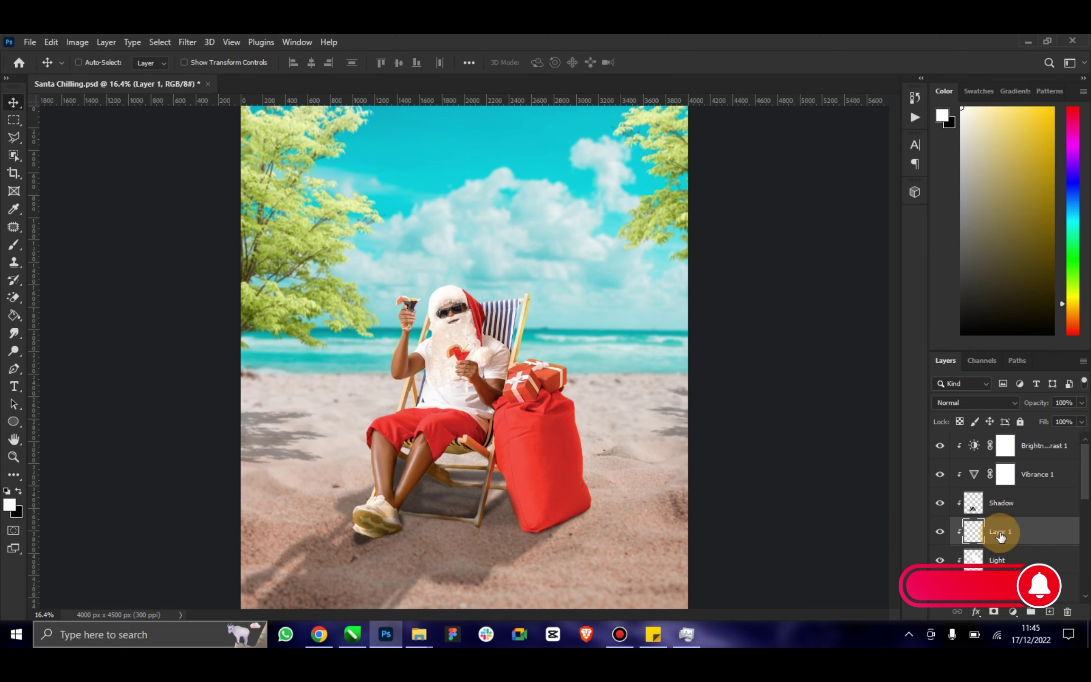
text(Sha)
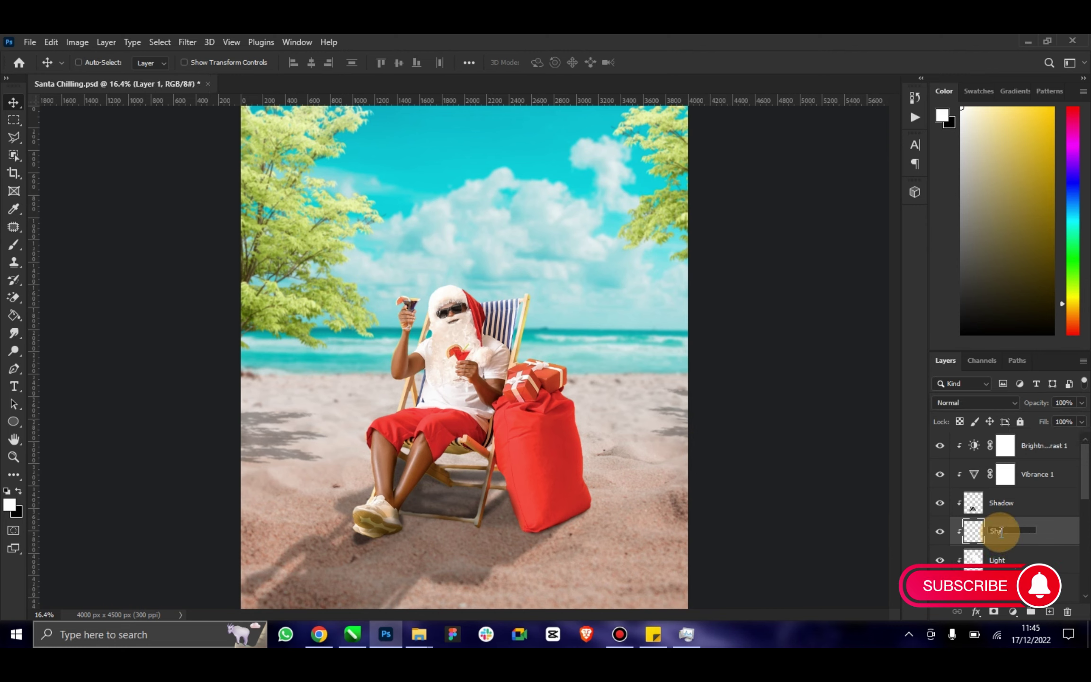
text(de)
key(Return)
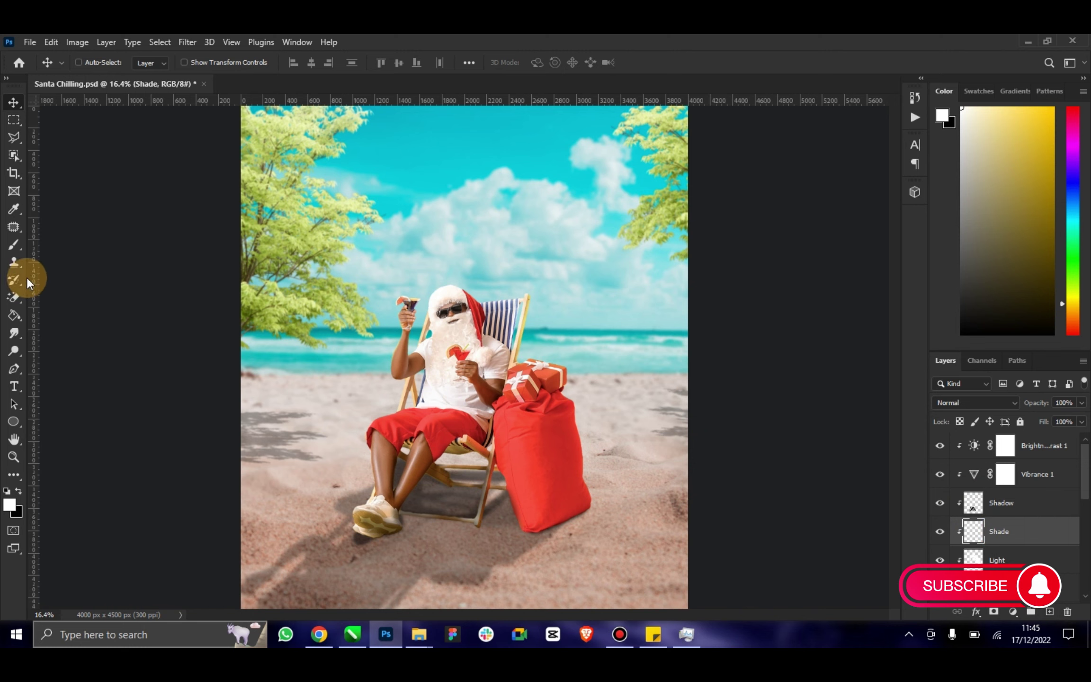
click(17, 491)
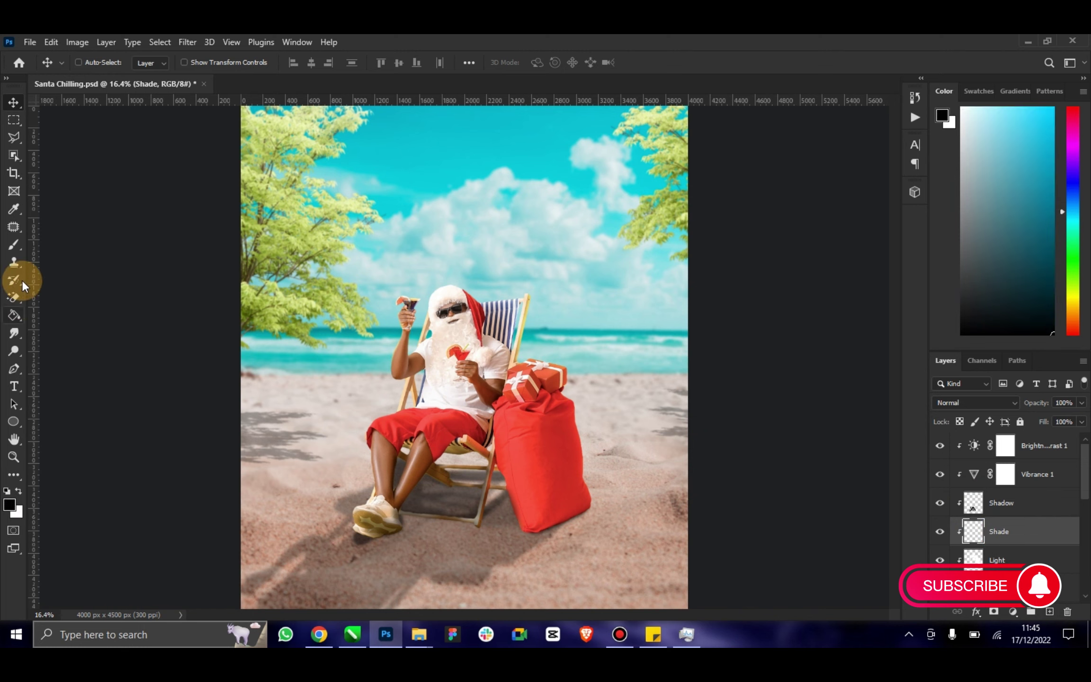
click(15, 245)
drag(492, 444, 566, 488)
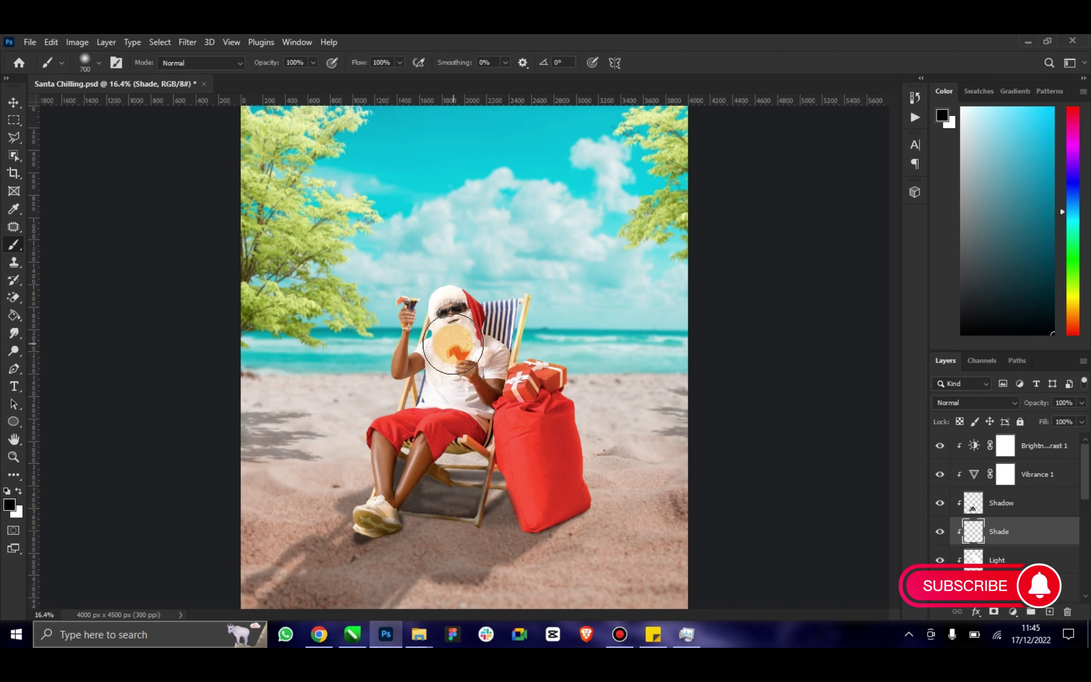
Paint black shade over Santa's beard, chest, thigh and lower leg, the chair legs and the sack's left side.
mouse_move(453, 345)
mouse_down()
mouse_move(428, 418)
mouse_move(465, 410)
mouse_move(365, 429)
mouse_move(366, 502)
mouse_move(389, 454)
mouse_move(388, 431)
mouse_move(366, 497)
mouse_move(383, 462)
mouse_up()
key(bracketleft)
key(bracketleft)
key(bracketleft)
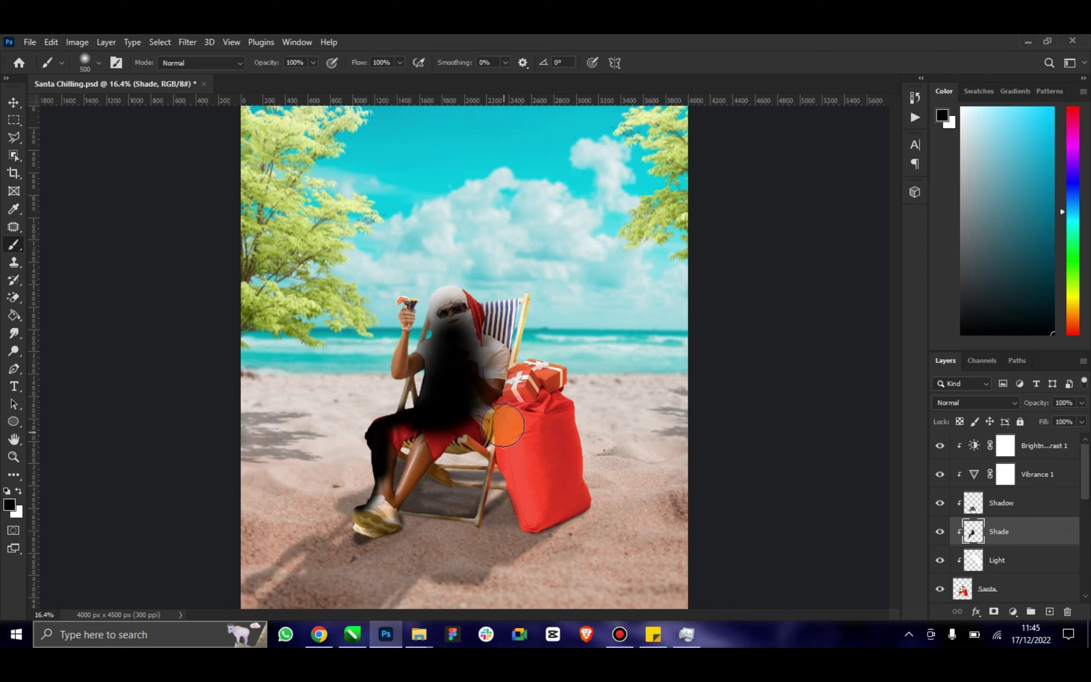
mouse_move(503, 425)
mouse_down()
mouse_move(518, 514)
mouse_move(485, 422)
mouse_move(420, 451)
mouse_move(378, 512)
mouse_up()
mouse_move(499, 443)
mouse_down()
mouse_move(487, 518)
mouse_move(531, 428)
mouse_move(519, 523)
mouse_move(516, 422)
mouse_move(487, 417)
mouse_move(481, 382)
mouse_move(458, 419)
mouse_move(389, 460)
mouse_move(386, 488)
mouse_up()
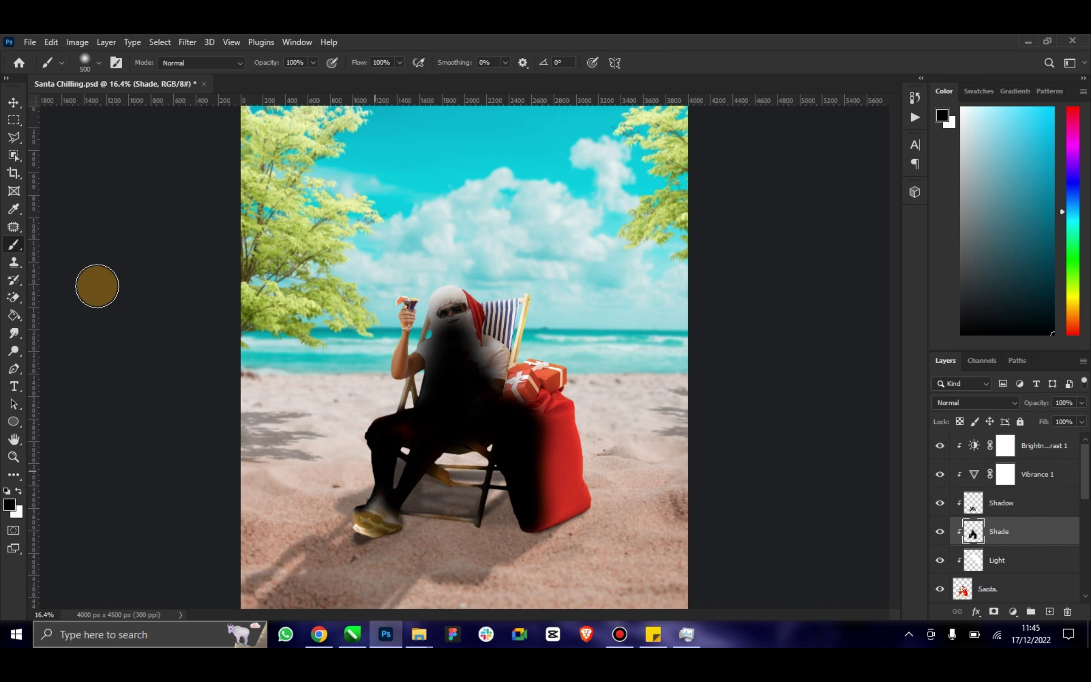
Blend the Shade layer as Soft Light with 63% fill and 90% opacity, toggling it to compare.
click(13, 102)
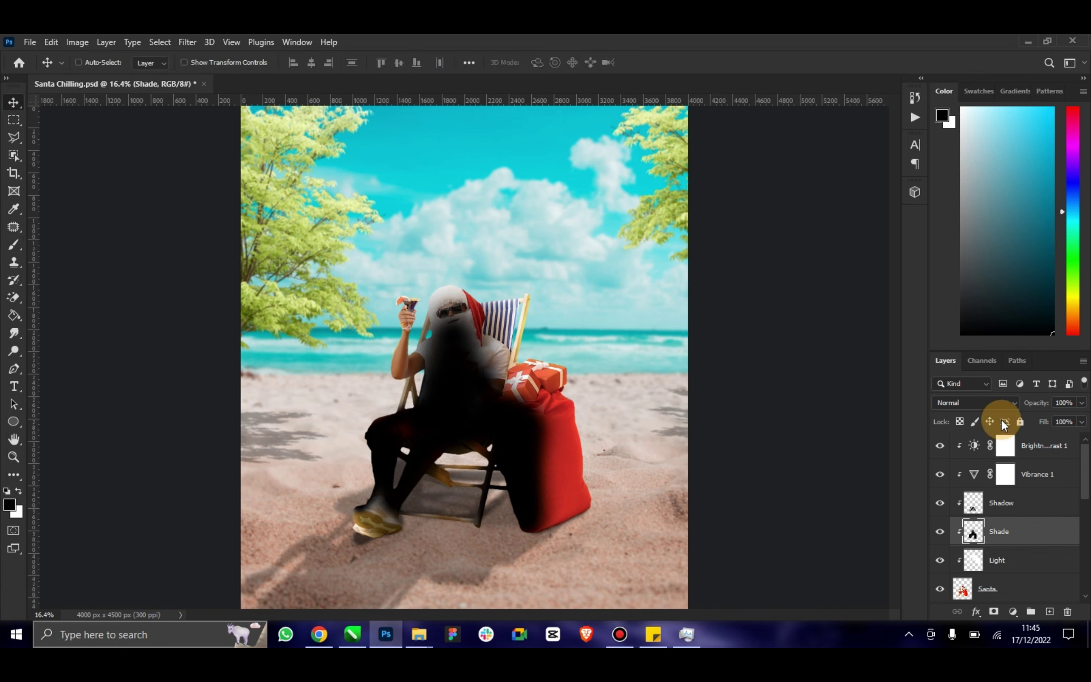
click(1009, 400)
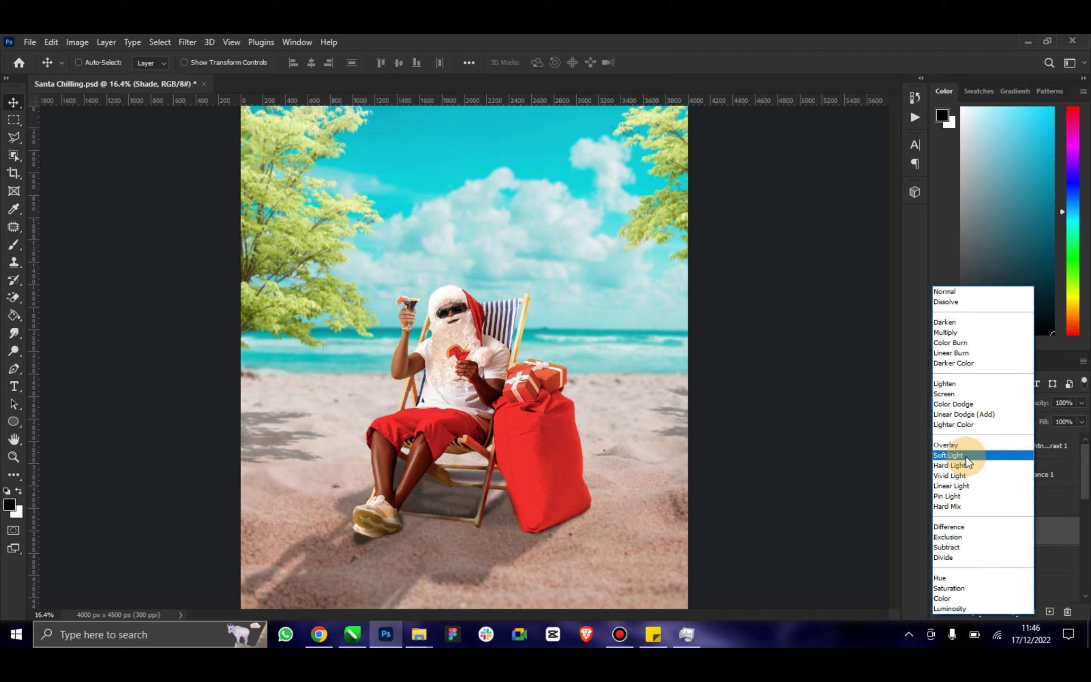
click(966, 455)
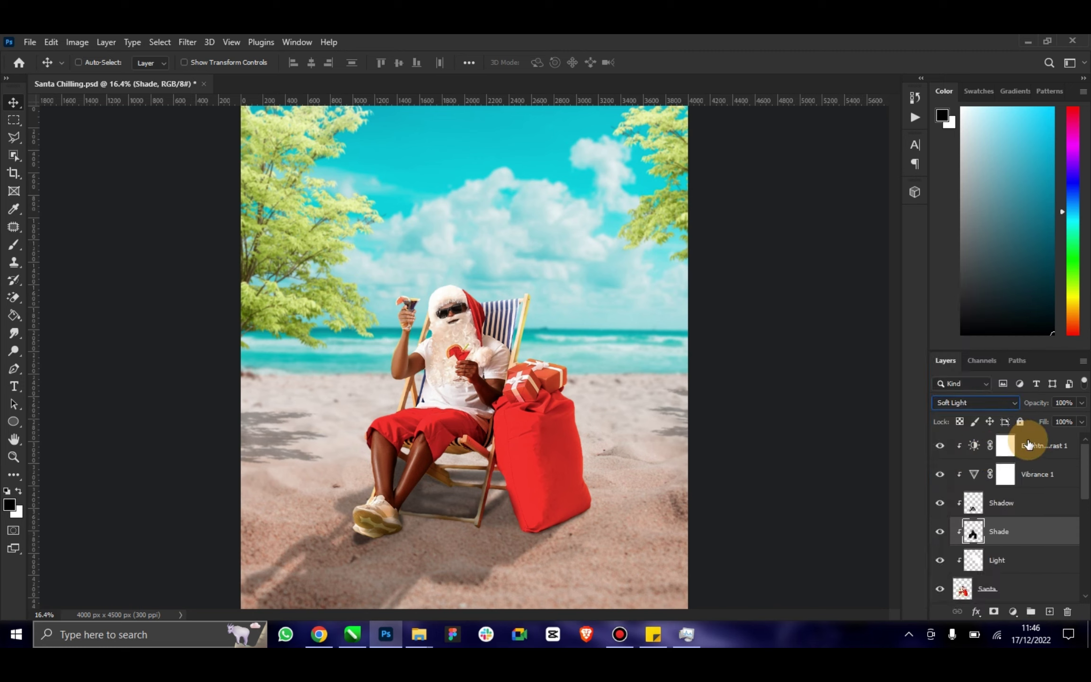
drag(1081, 422, 1058, 438)
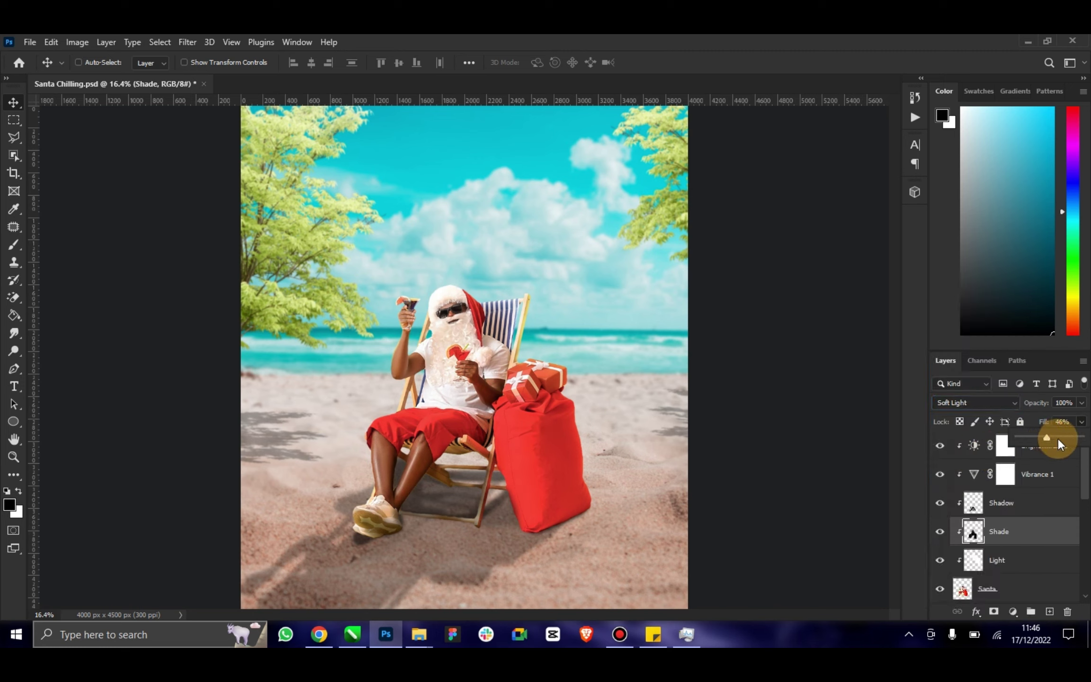
click(940, 531)
click(940, 532)
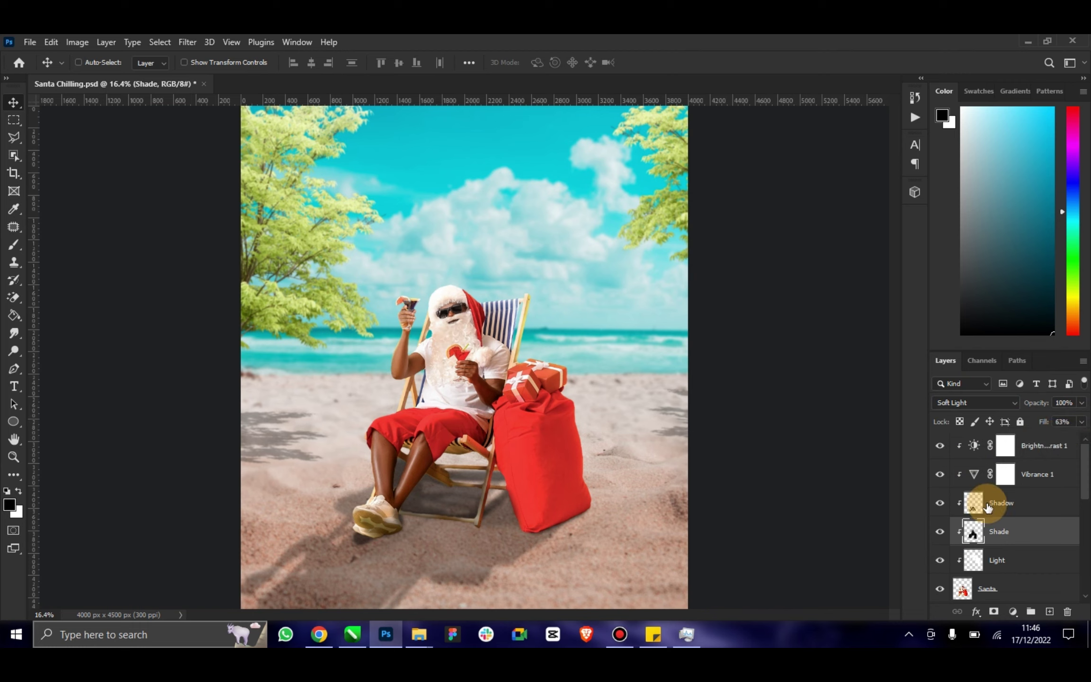
drag(1069, 417, 1074, 418)
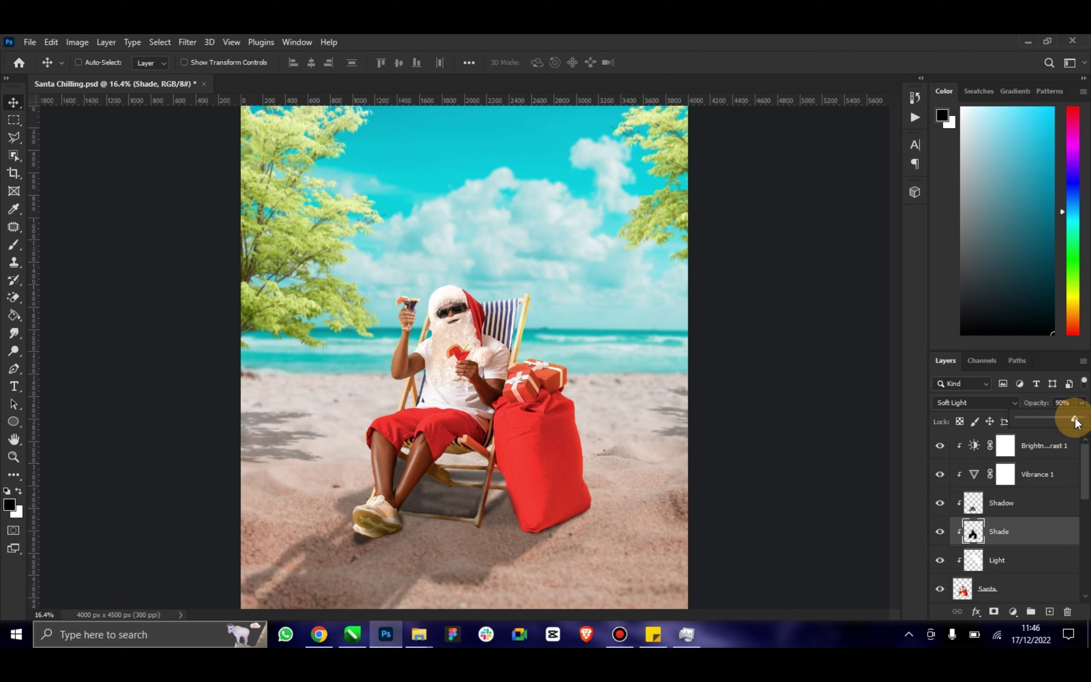
click(940, 531)
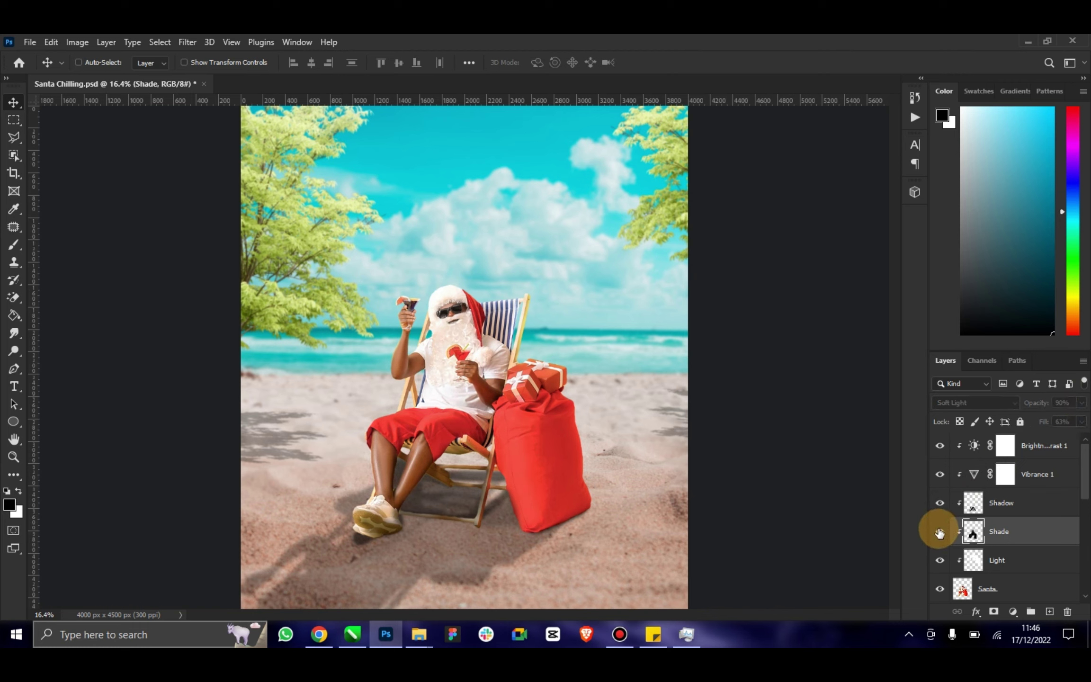
click(940, 532)
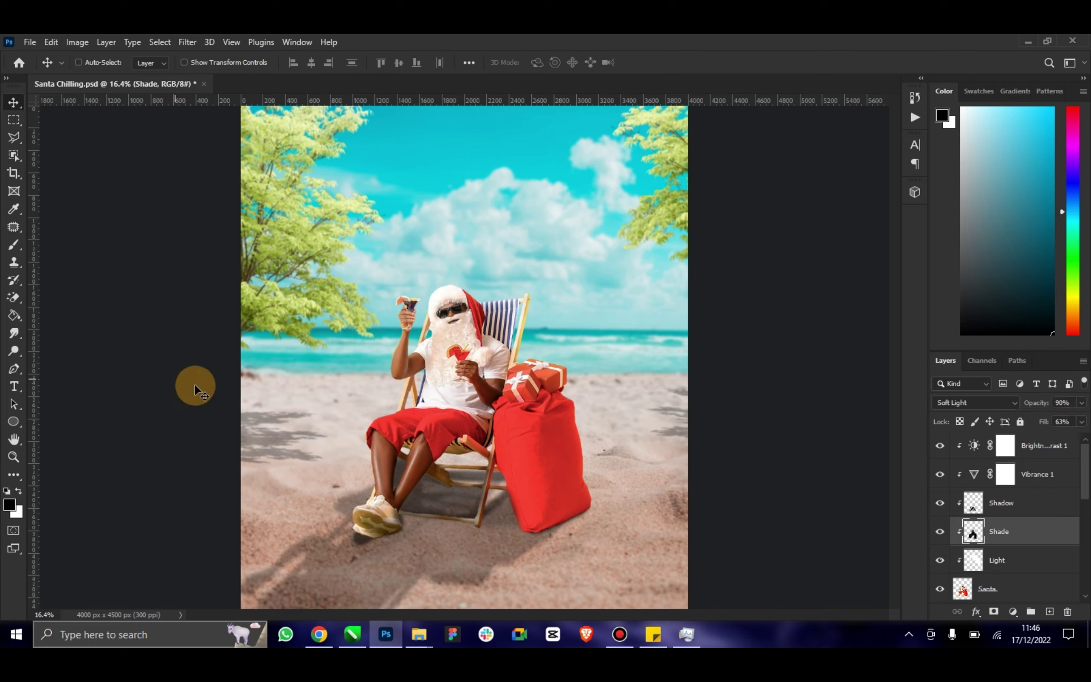
Save the document, zoom out to the whole image, and select the Tree layer.
key(ctrl+s)
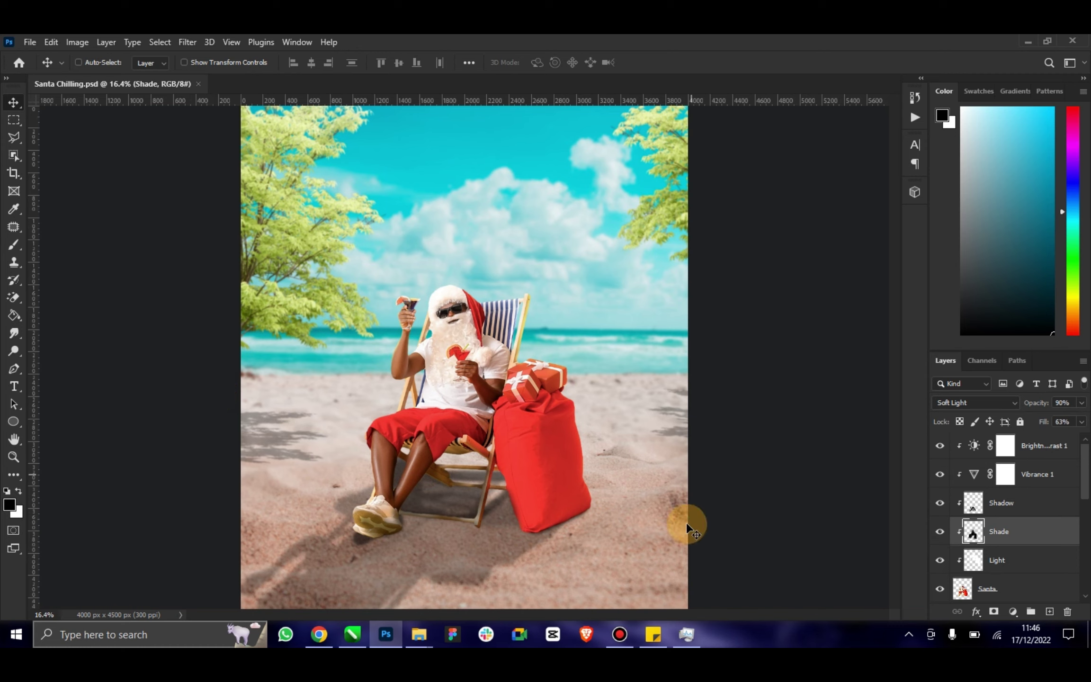
scroll(981, 524, down, 5)
scroll(985, 524, down, 2)
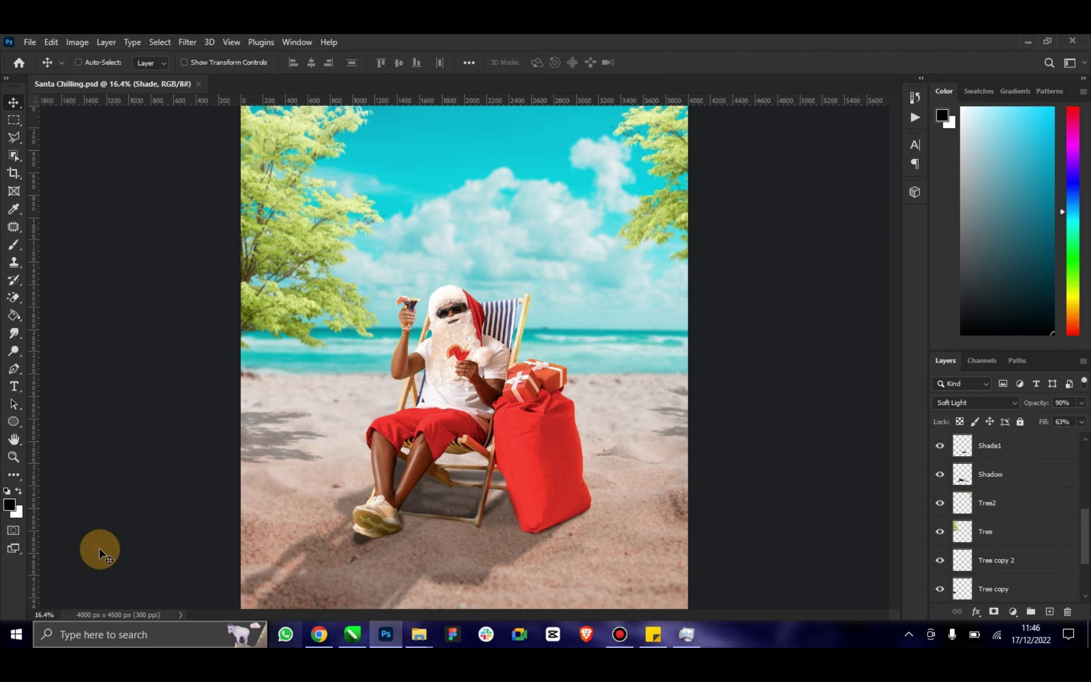
click(13, 457)
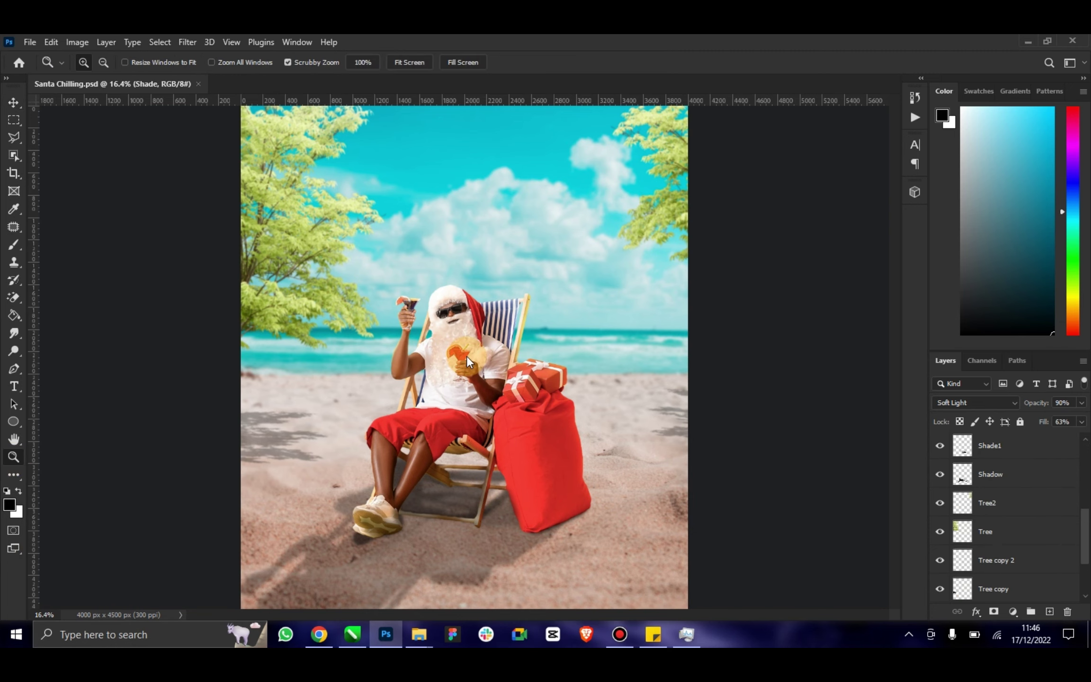
drag(464, 340, 426, 335)
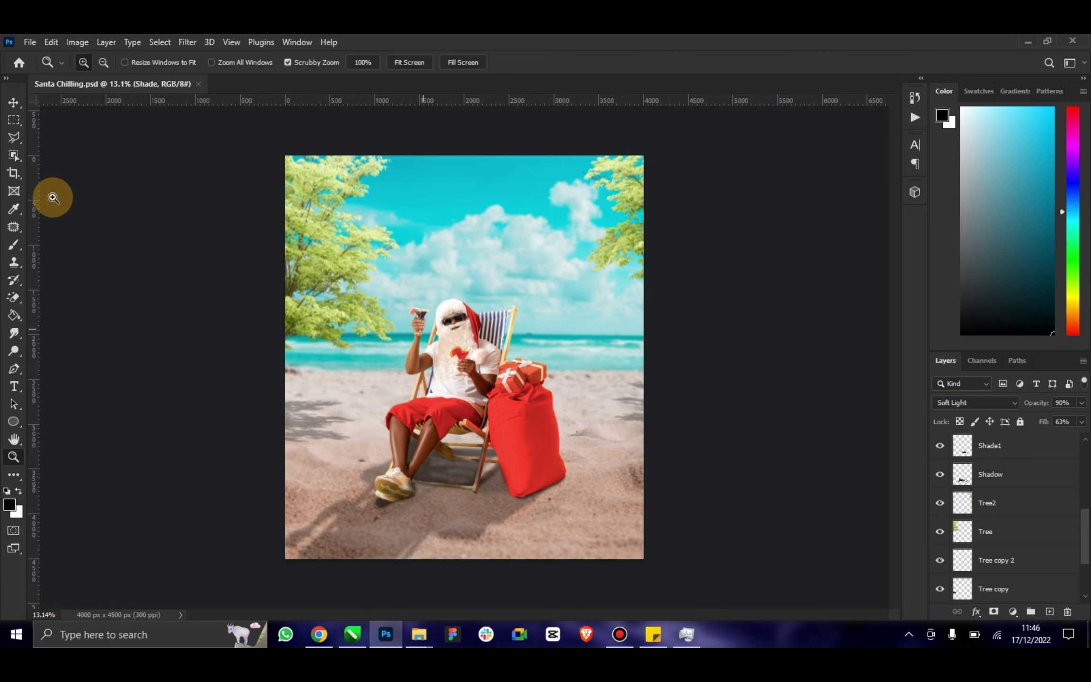
click(13, 103)
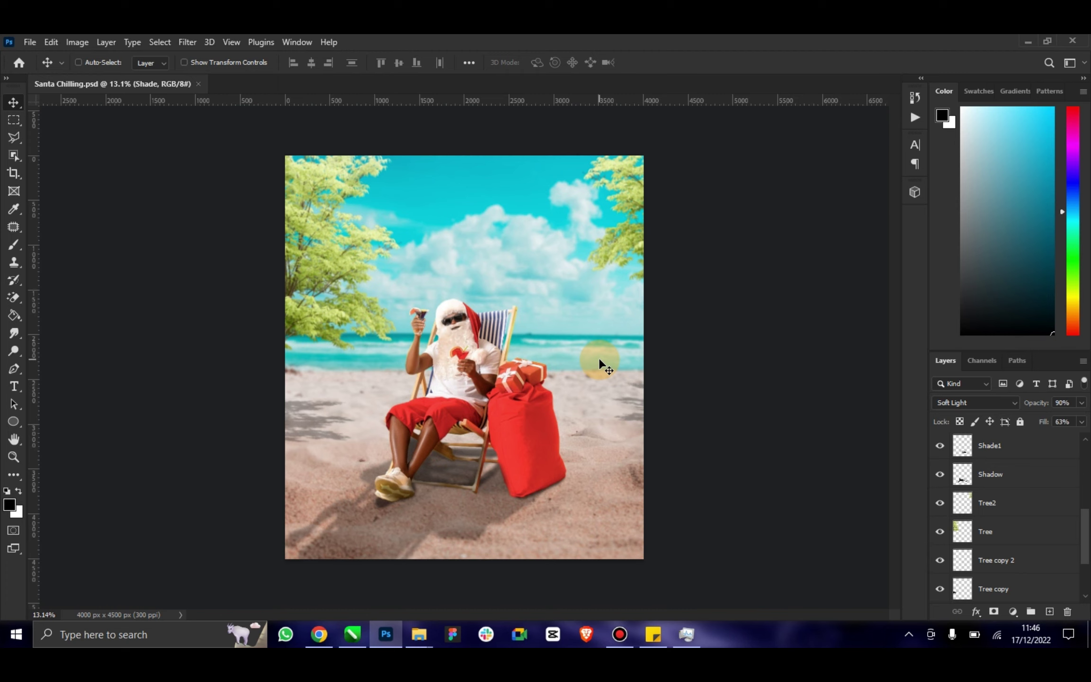
click(1027, 533)
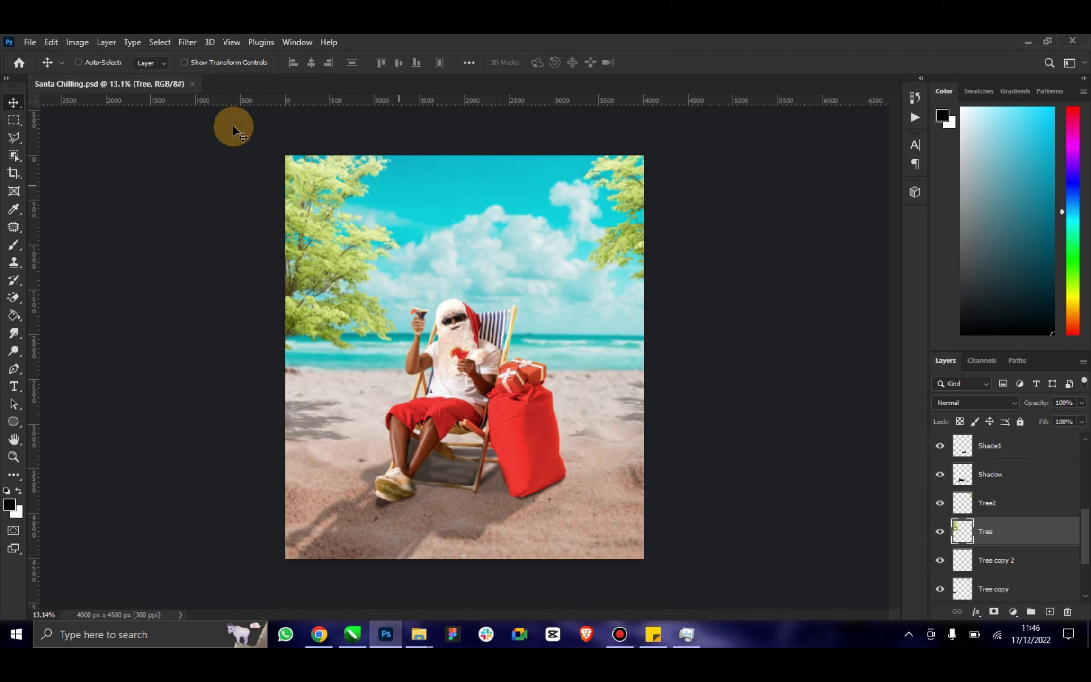
Blur the Tree layer with a 22.2-pixel Gaussian Blur.
click(187, 42)
mouse_move(261, 216)
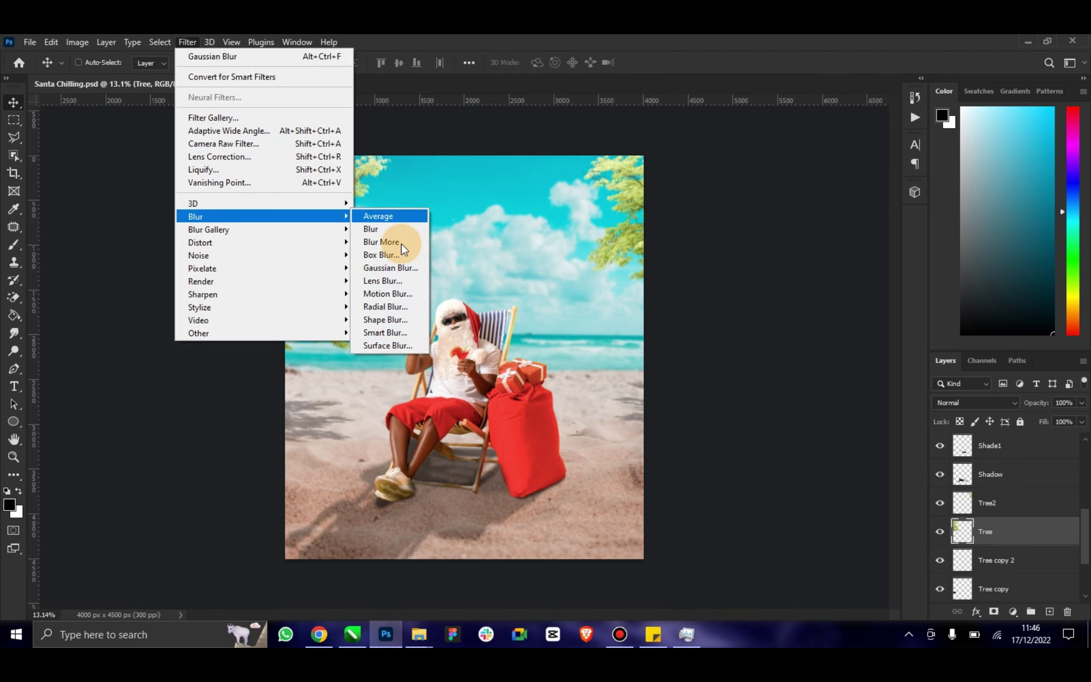
click(391, 268)
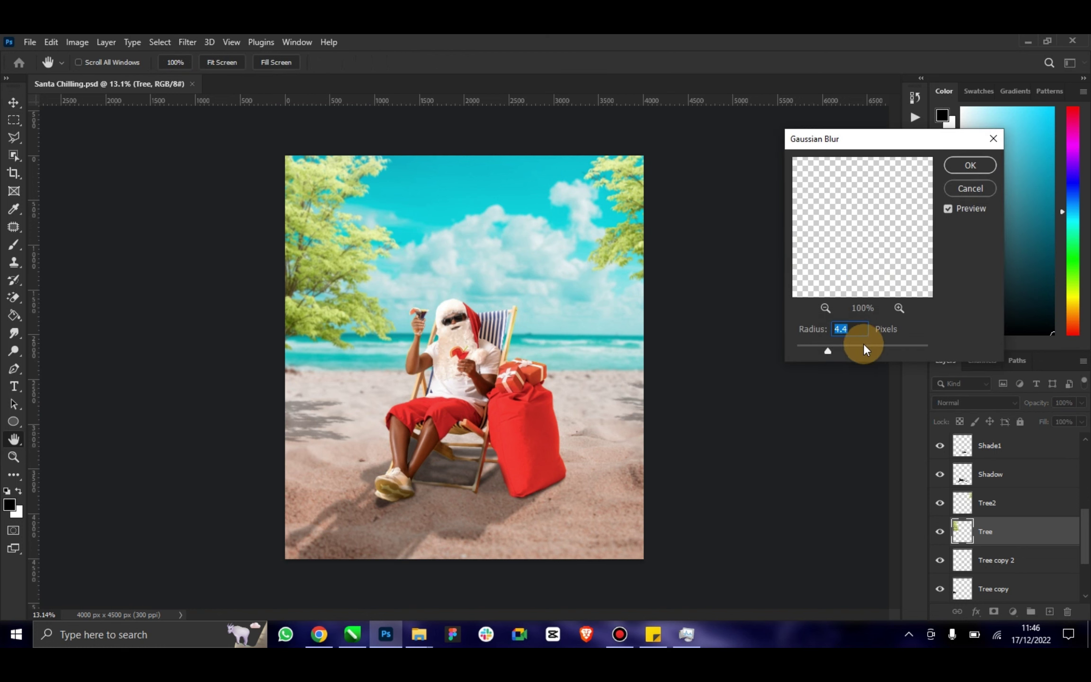
drag(858, 344, 855, 345)
click(972, 164)
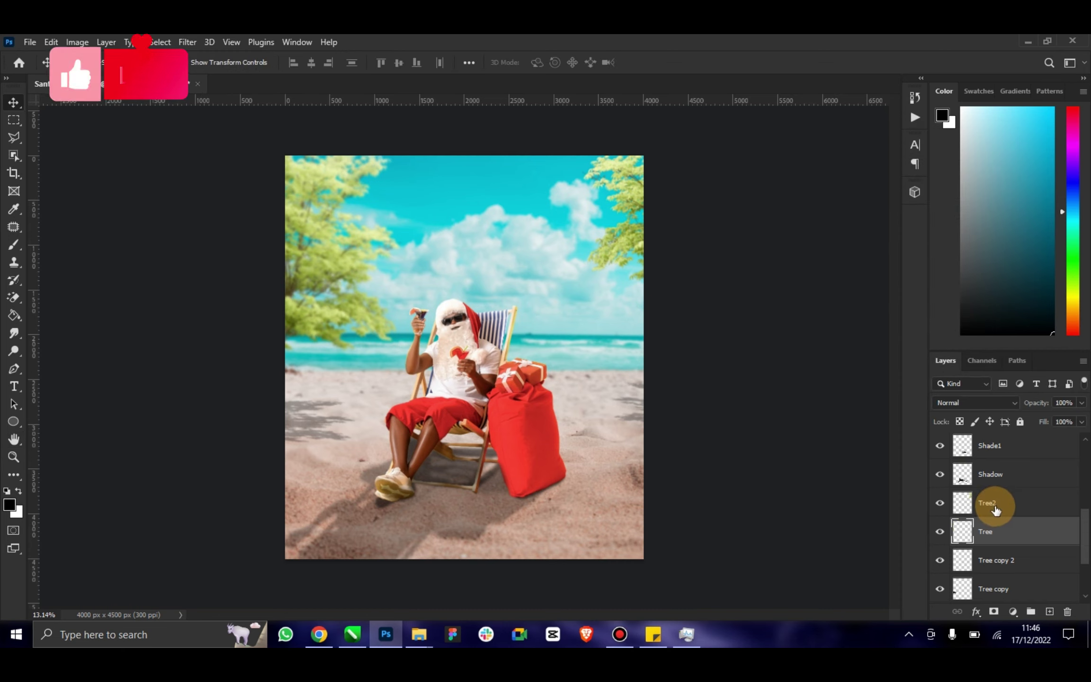
Reapply the same Gaussian Blur to Tree2, then select the Tree copy 2 layer.
click(996, 510)
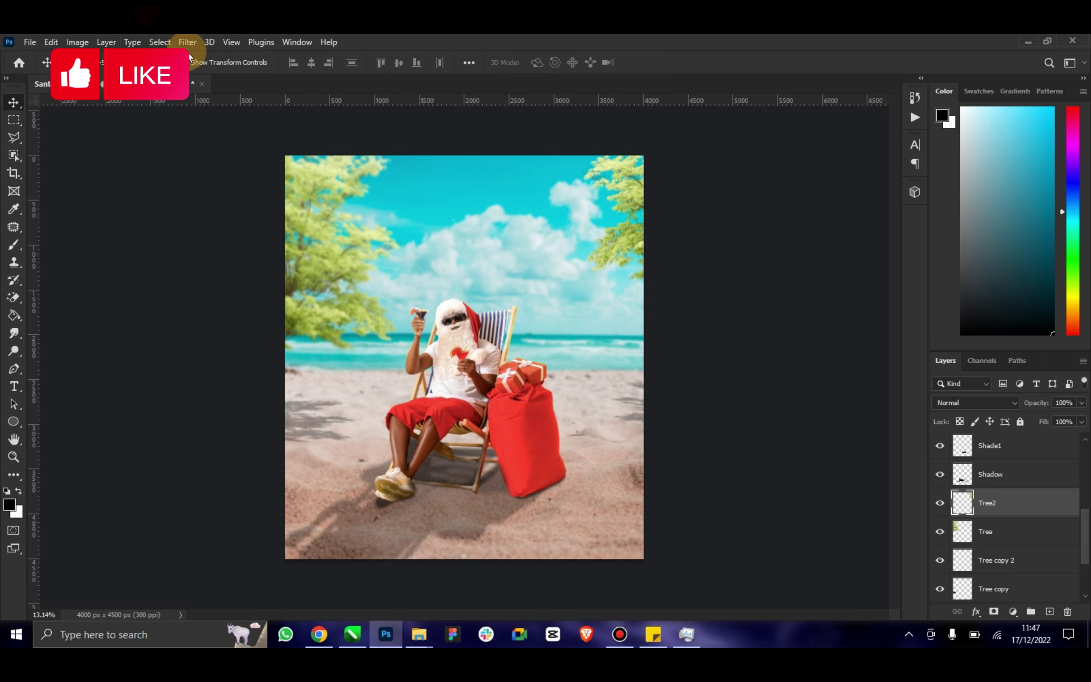
click(188, 42)
click(208, 60)
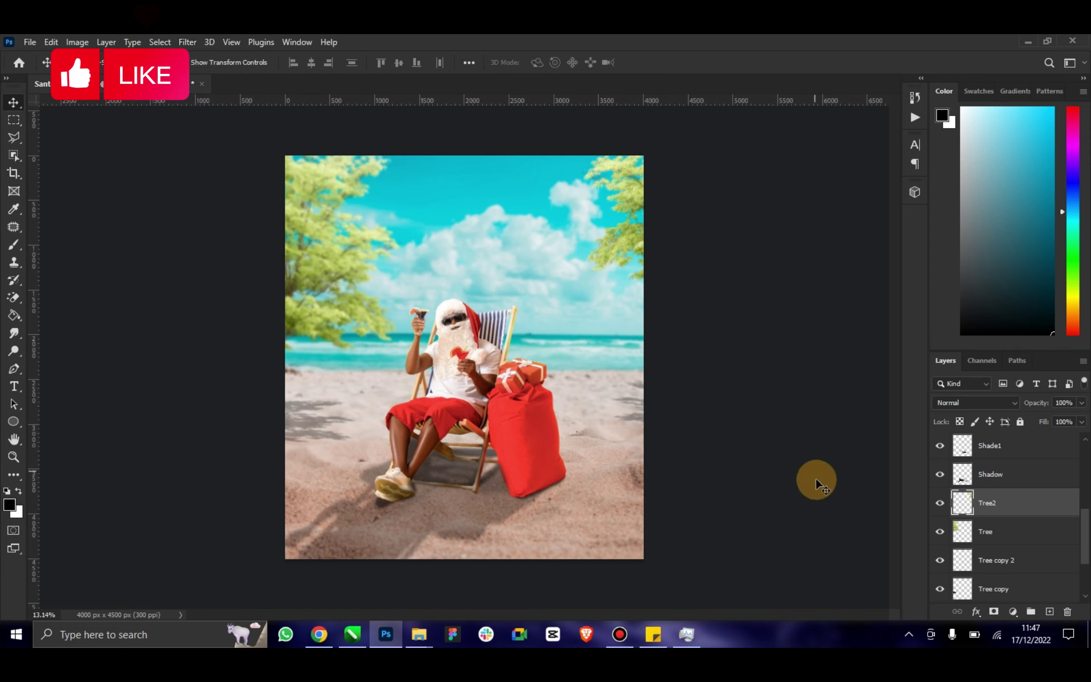
click(999, 559)
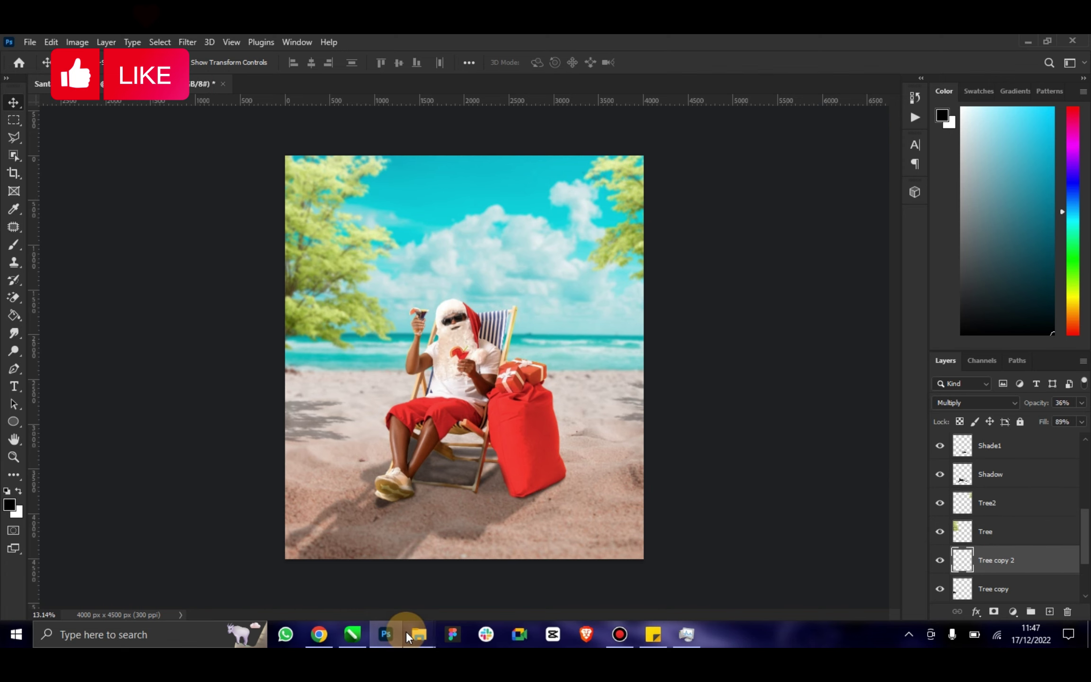
In Downloads, collapse the Today and Last week groups and expand 'A long time ago'.
mouse_move(419, 634)
click(361, 603)
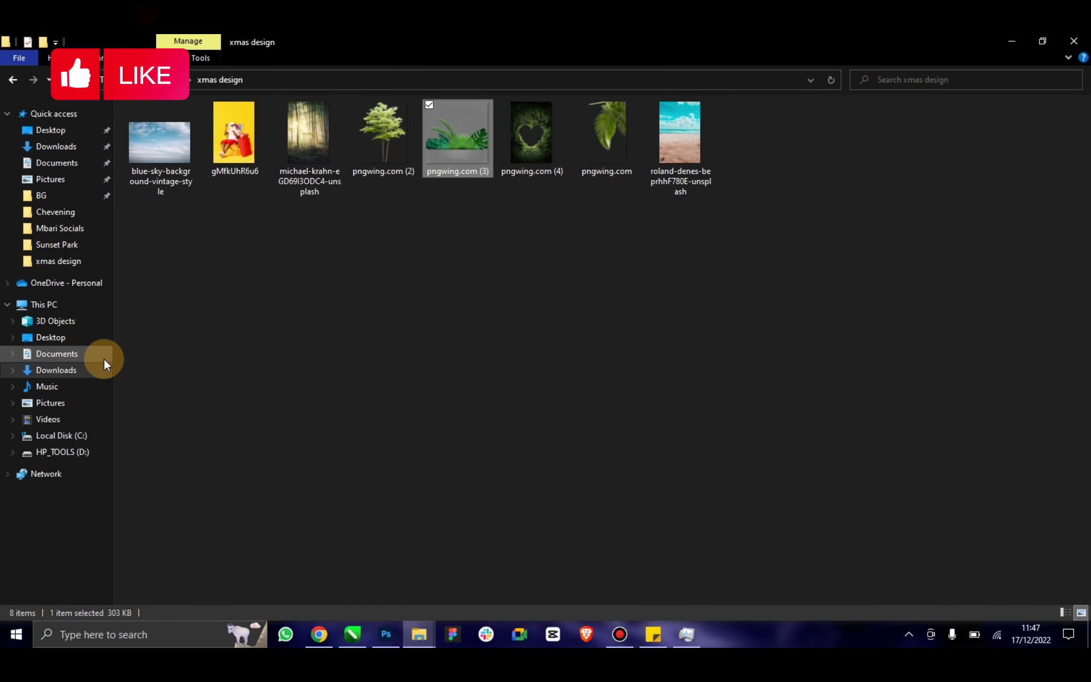
click(121, 378)
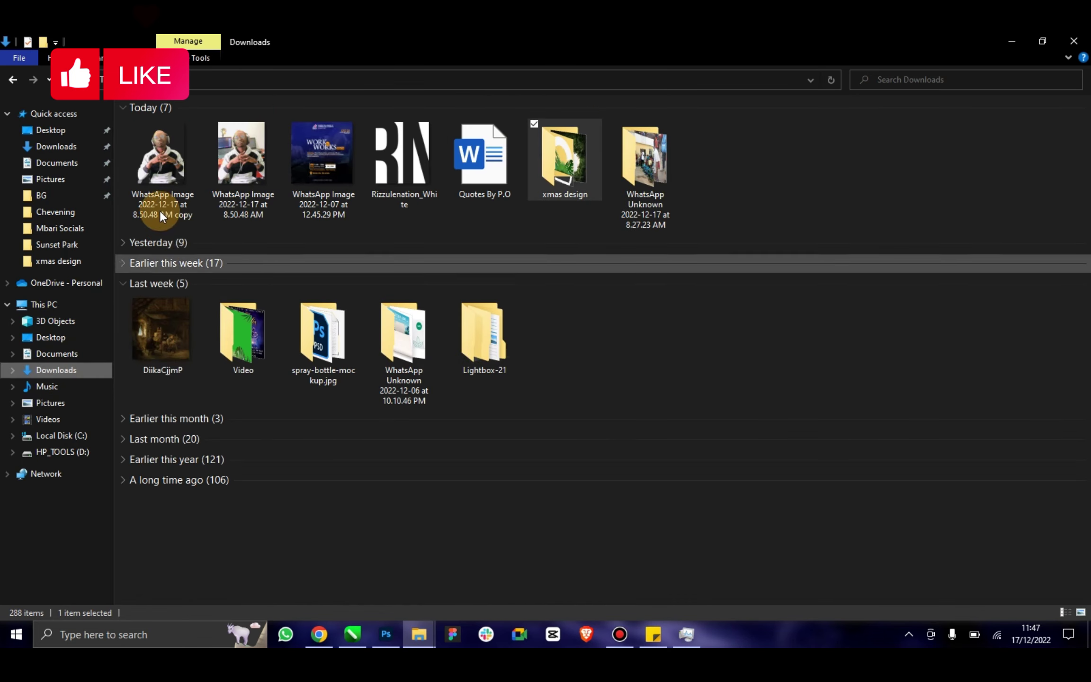
click(120, 106)
click(122, 172)
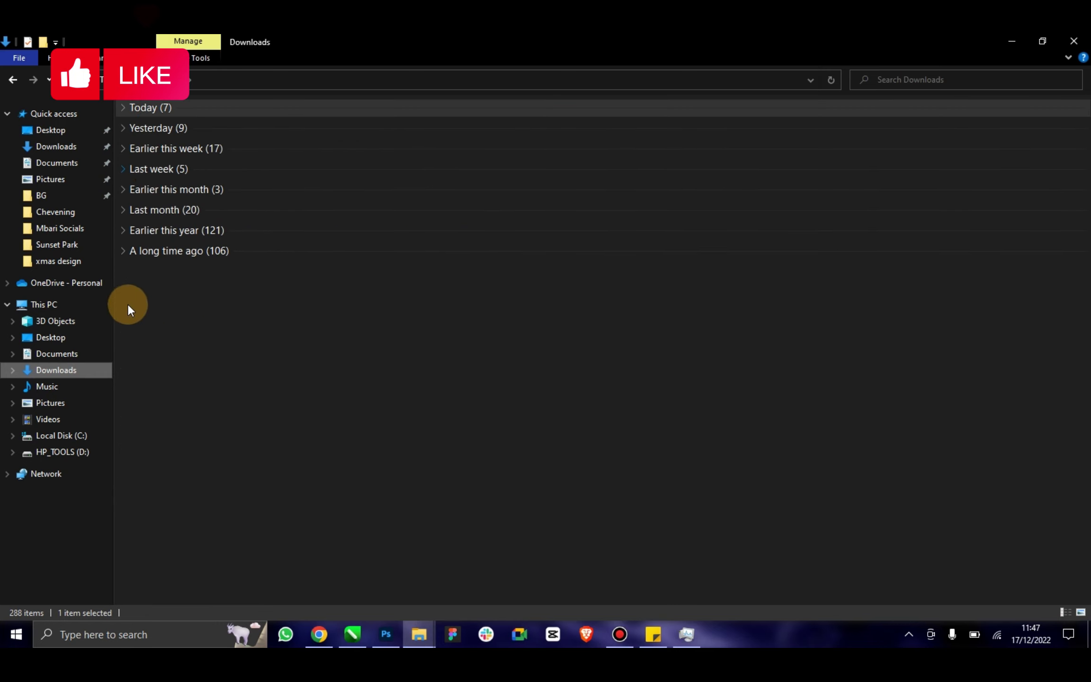
click(122, 251)
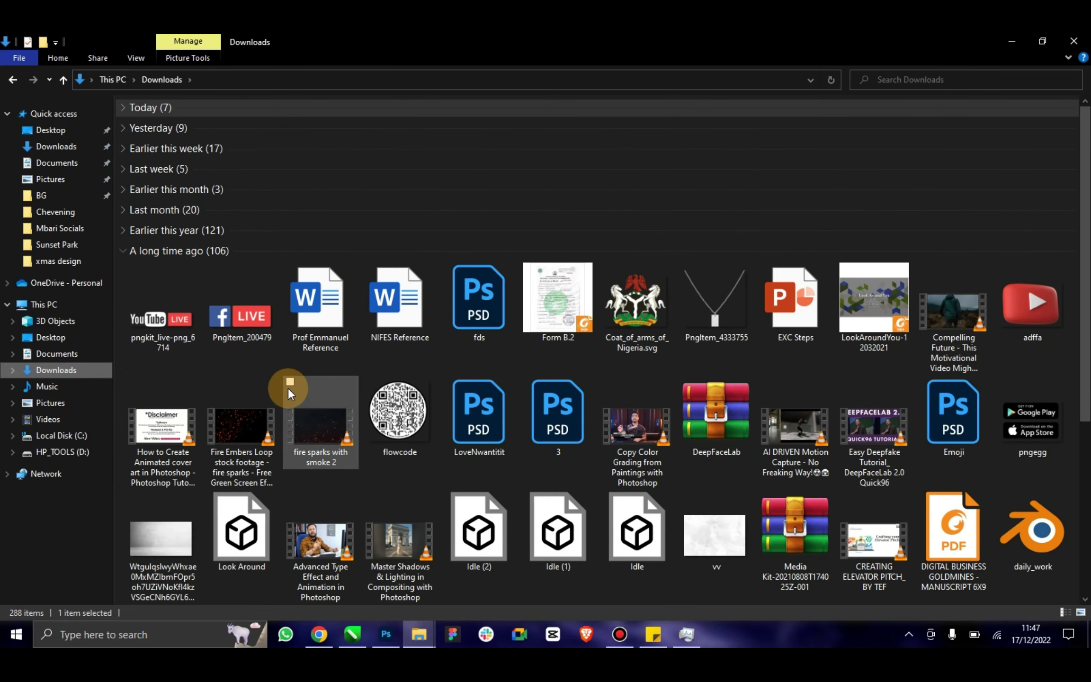
Find the LightGLow image and drag it onto the Photoshop composite.
scroll(288, 386, down, 5)
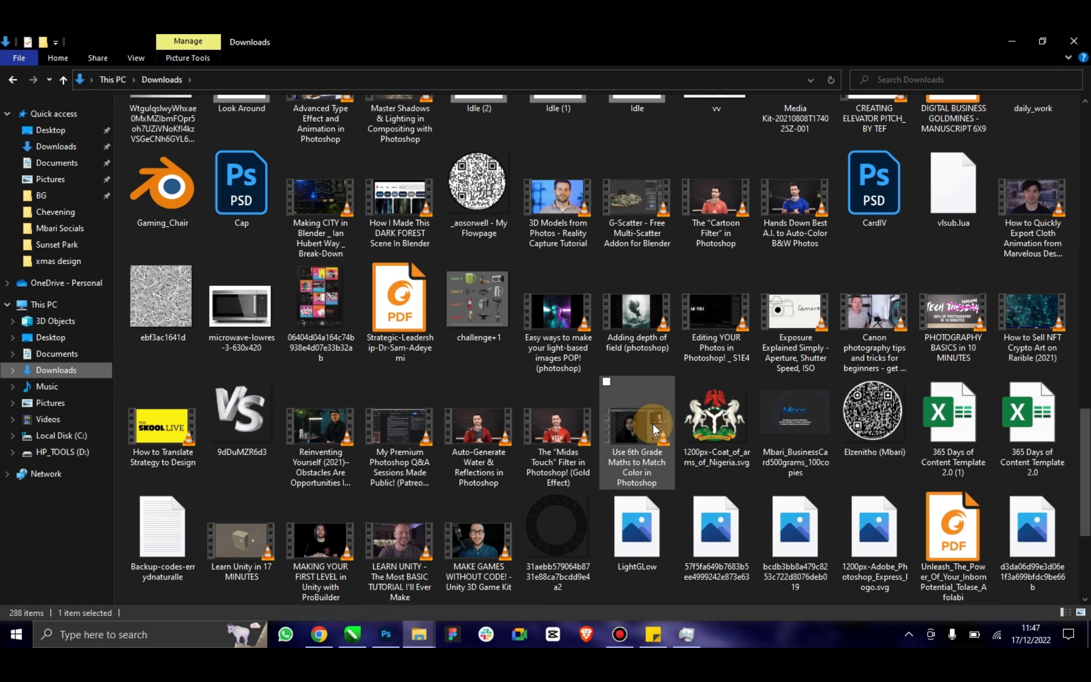
mouse_move(1085, 445)
mouse_down()
mouse_move(1087, 391)
mouse_move(1087, 485)
mouse_up()
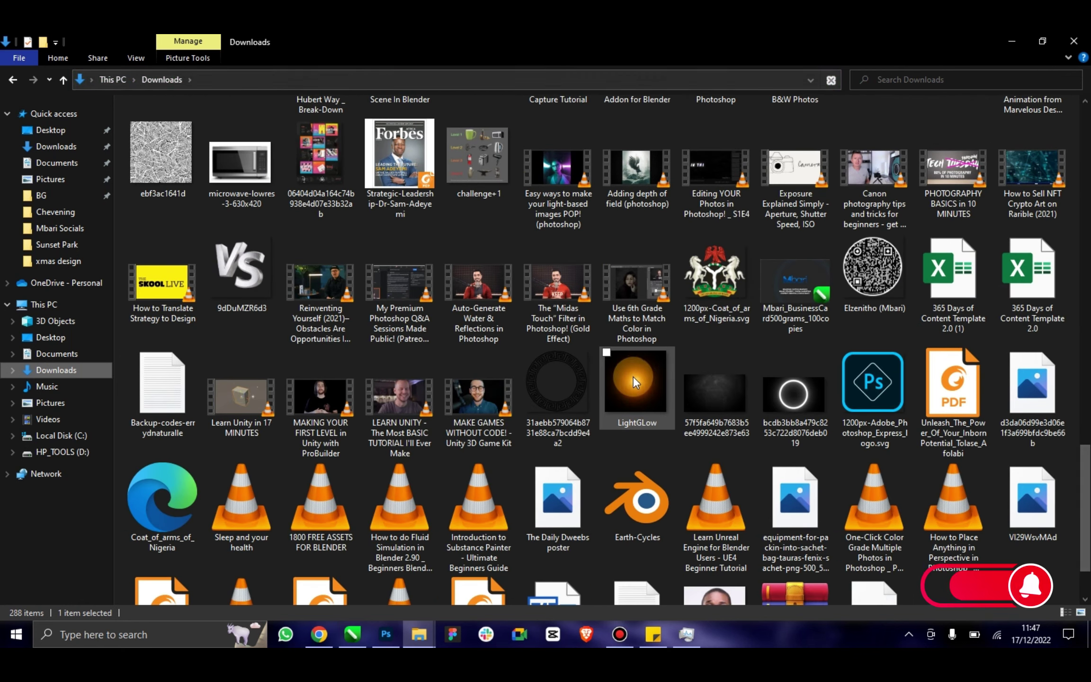
drag(634, 376, 599, 421)
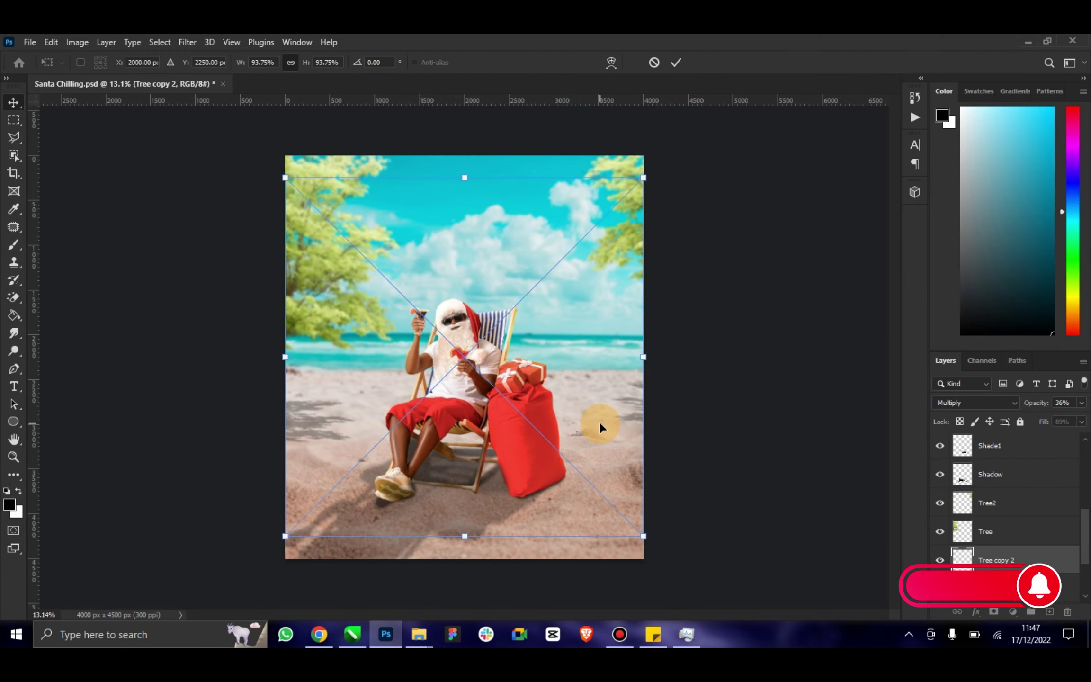
Place the LightGLow image toward the top right, rasterize it and set it to Screen blending.
drag(494, 433, 644, 262)
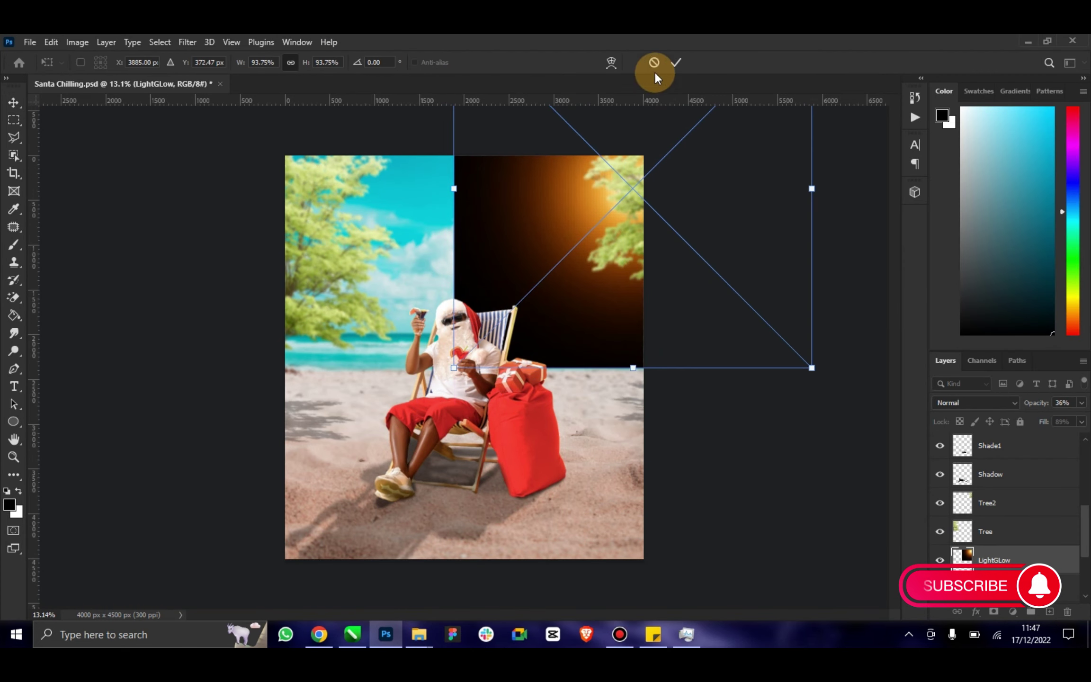
click(660, 67)
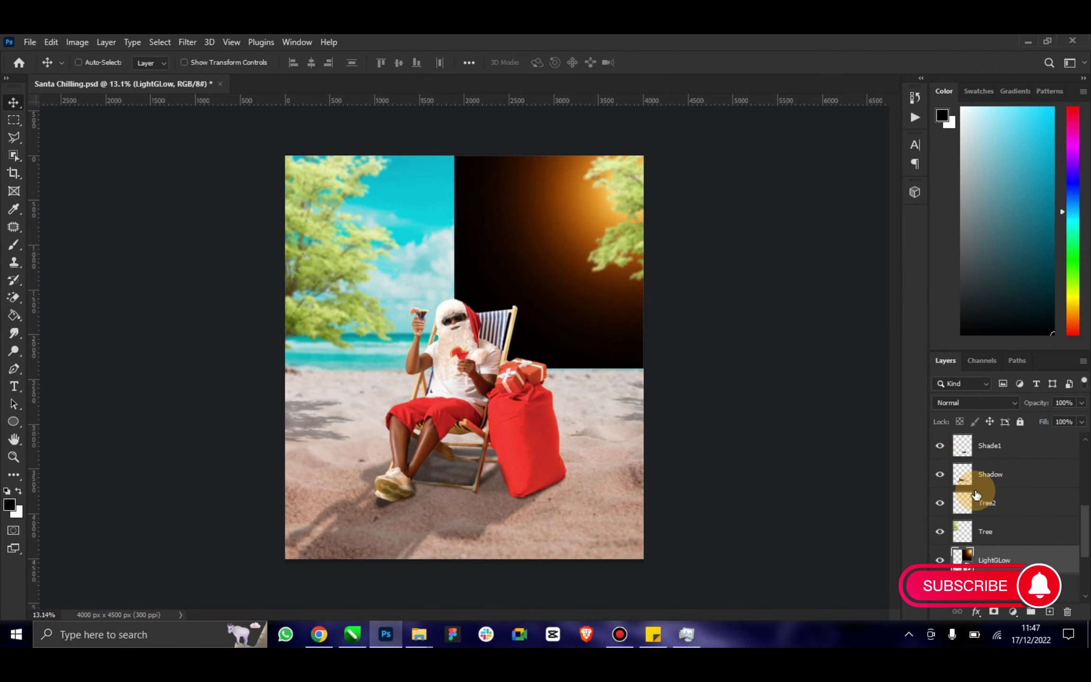
right_click(1027, 547)
click(899, 307)
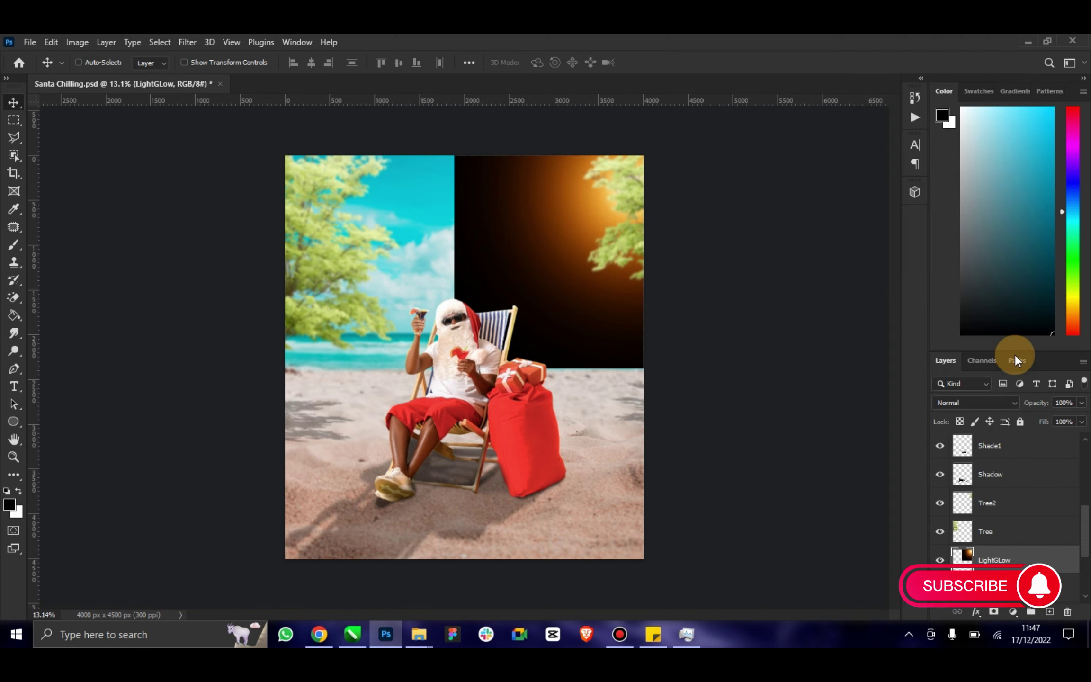
click(1003, 399)
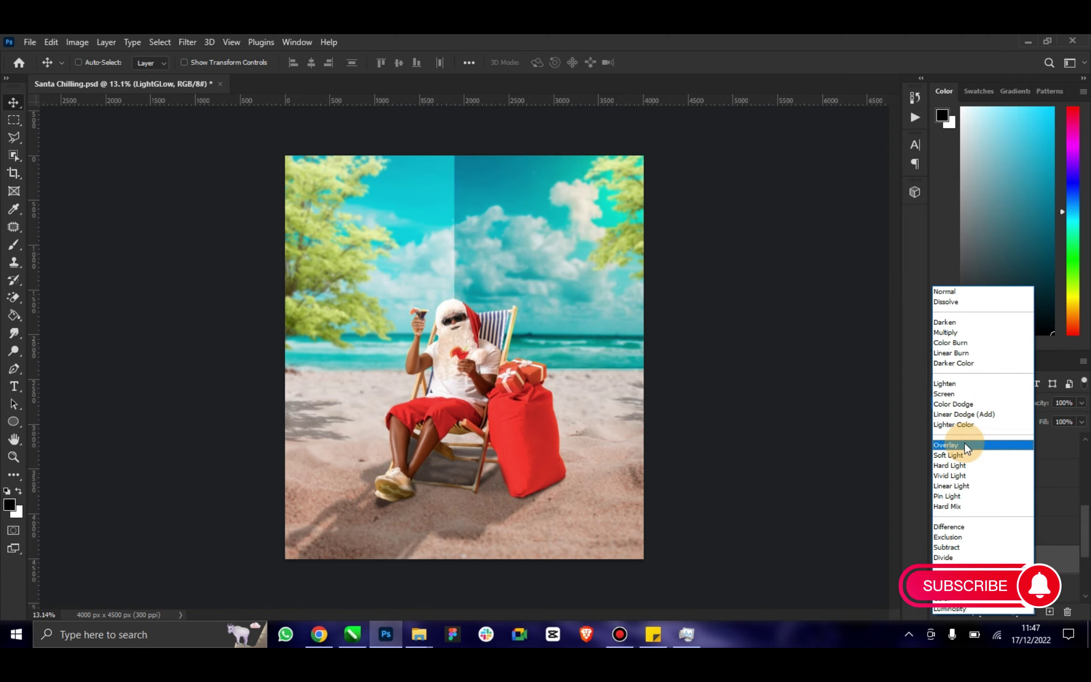
click(960, 395)
Enlarge the LightGLow glow to about 154% and move it up and right.
mouse_move(633, 305)
mouse_down()
mouse_move(684, 264)
mouse_move(668, 253)
mouse_up()
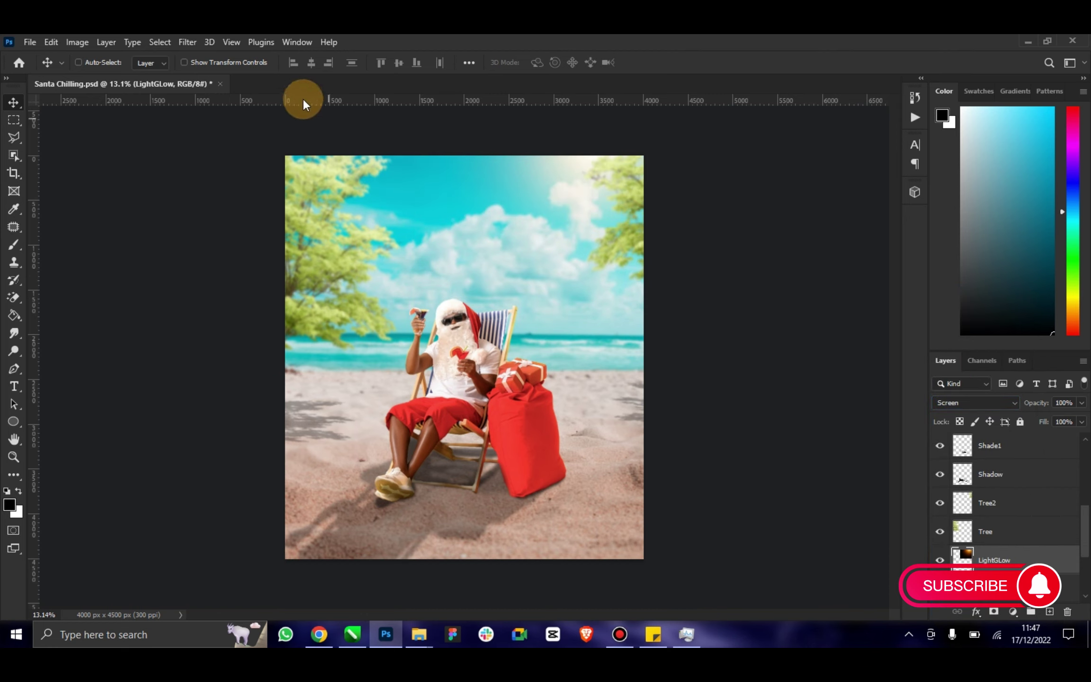
click(251, 66)
drag(419, 321, 221, 517)
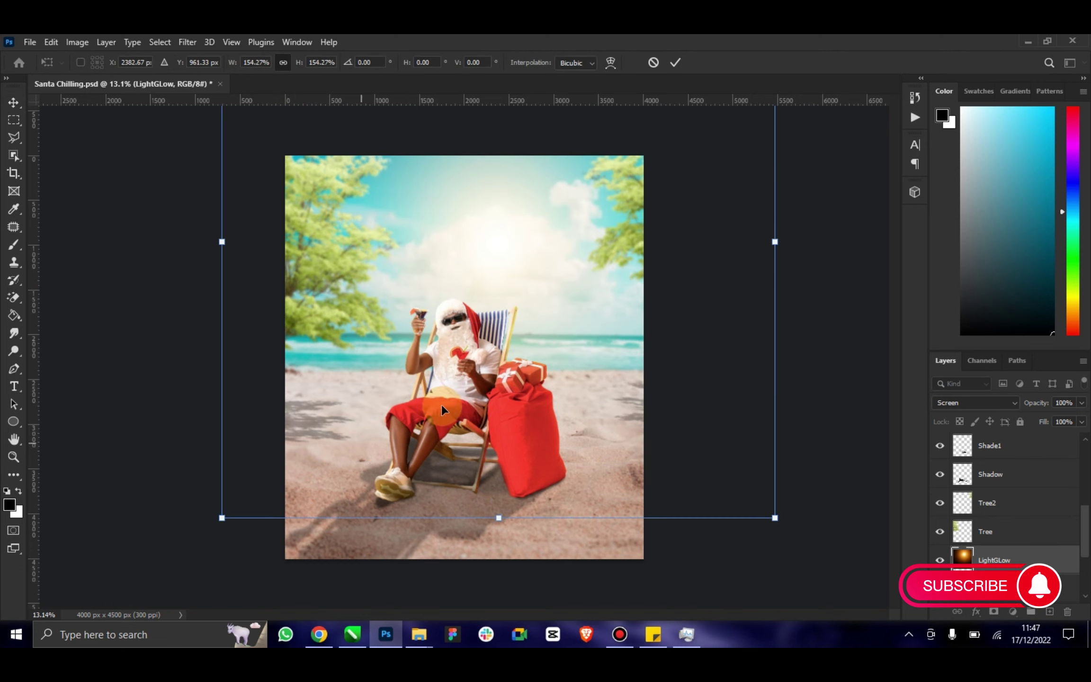
mouse_move(442, 411)
mouse_down()
mouse_move(543, 304)
mouse_move(595, 356)
mouse_move(625, 353)
mouse_up()
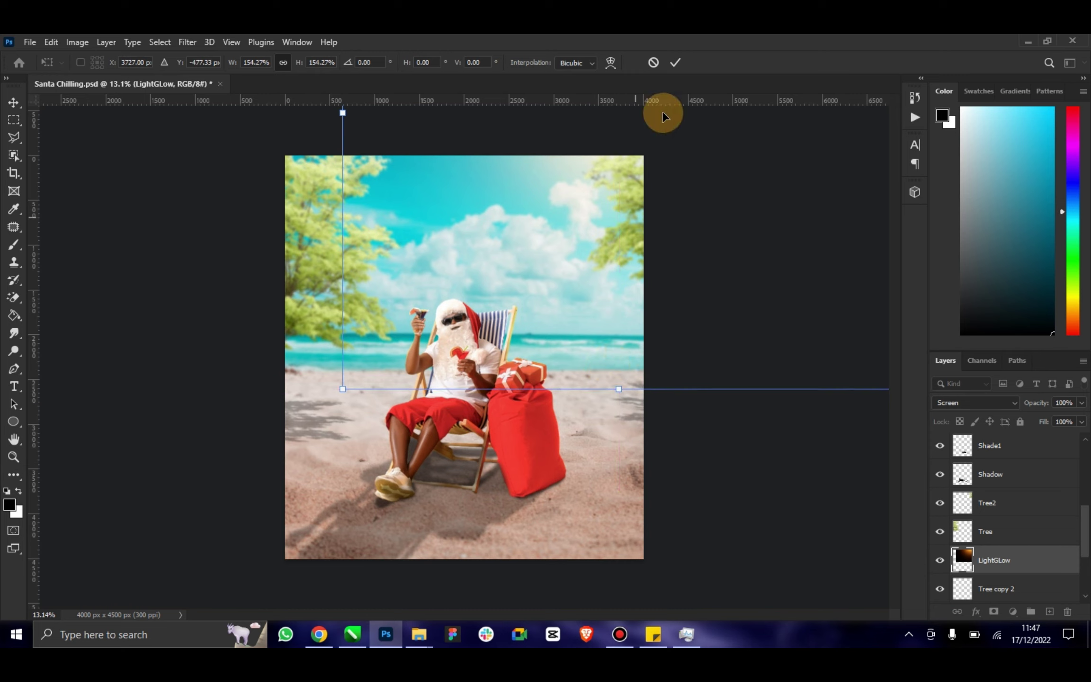
click(677, 62)
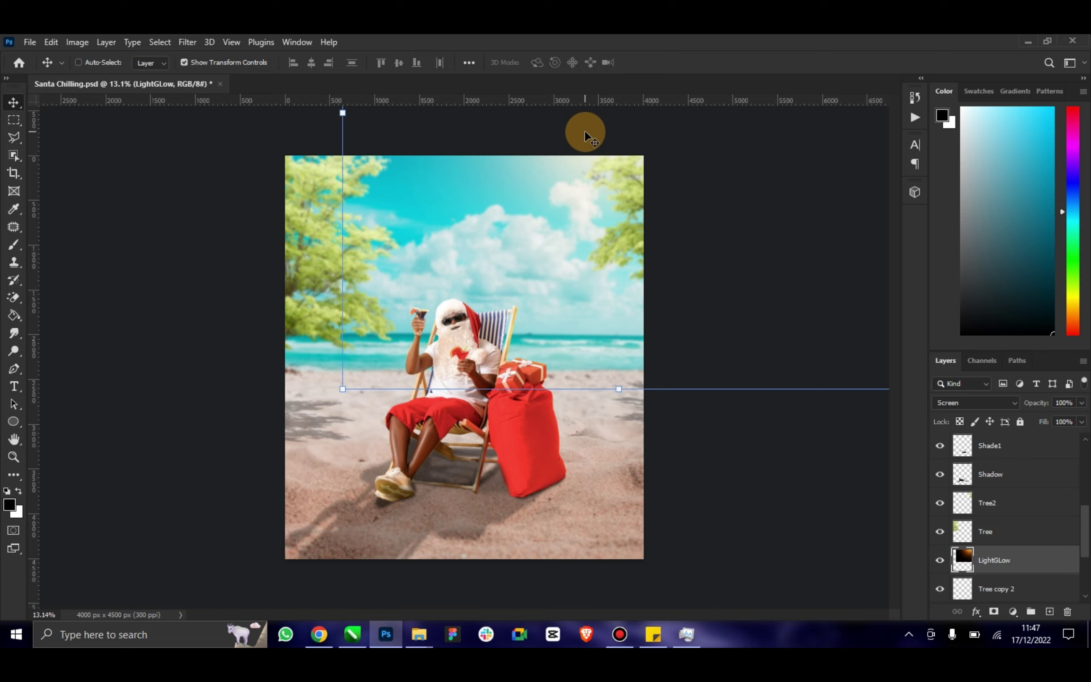
Fine-tune the glow's position in the sky by the top-right tree, then save the composite.
mouse_move(585, 131)
mouse_down()
mouse_move(583, 194)
mouse_move(633, 224)
mouse_up()
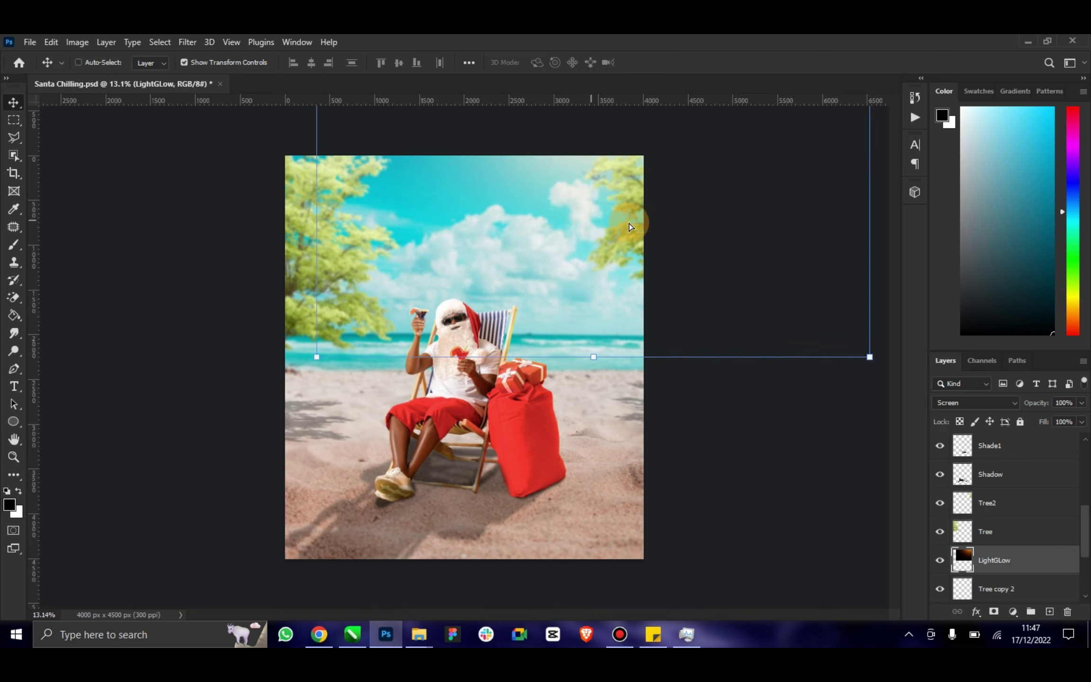
click(184, 62)
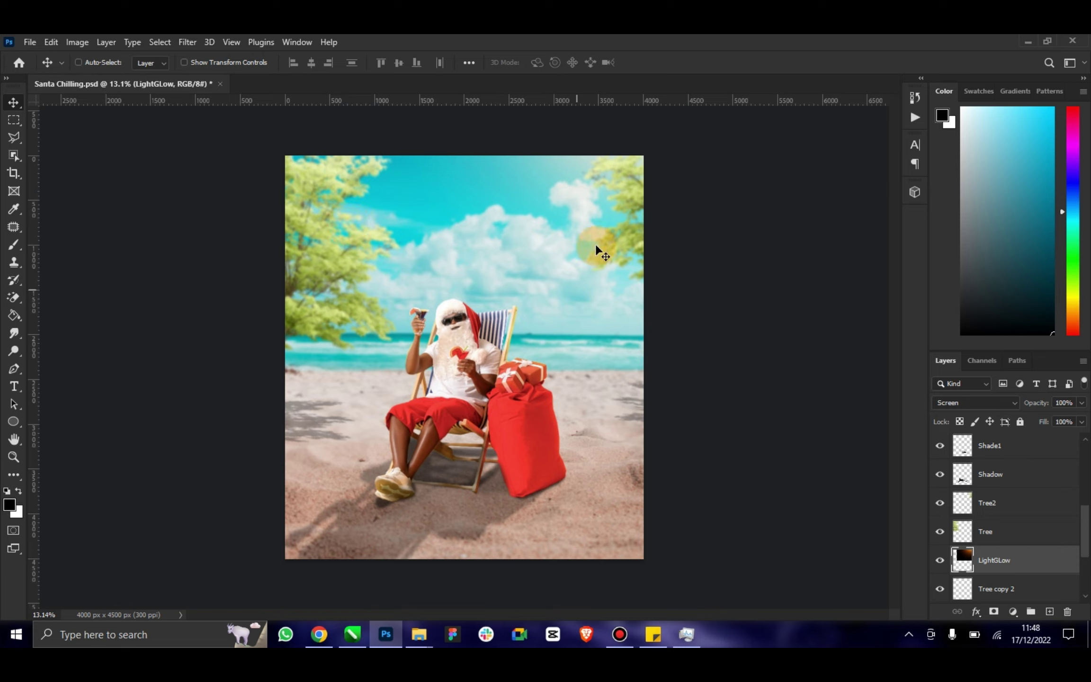
mouse_move(595, 244)
mouse_down()
mouse_move(590, 234)
mouse_move(612, 225)
mouse_up()
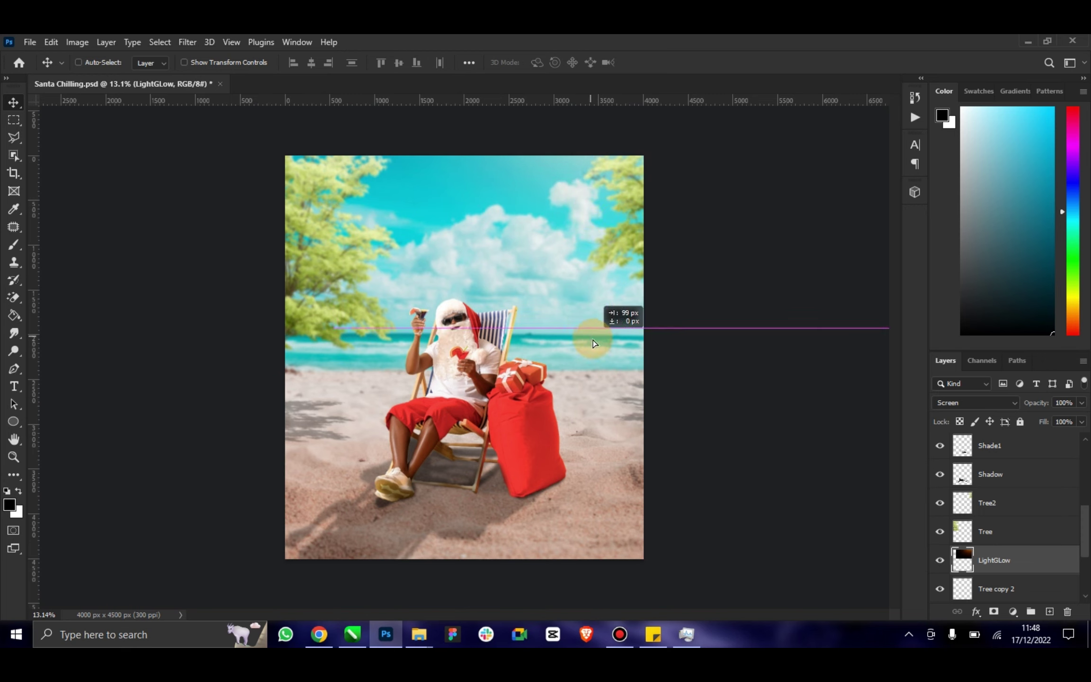
drag(543, 404, 571, 340)
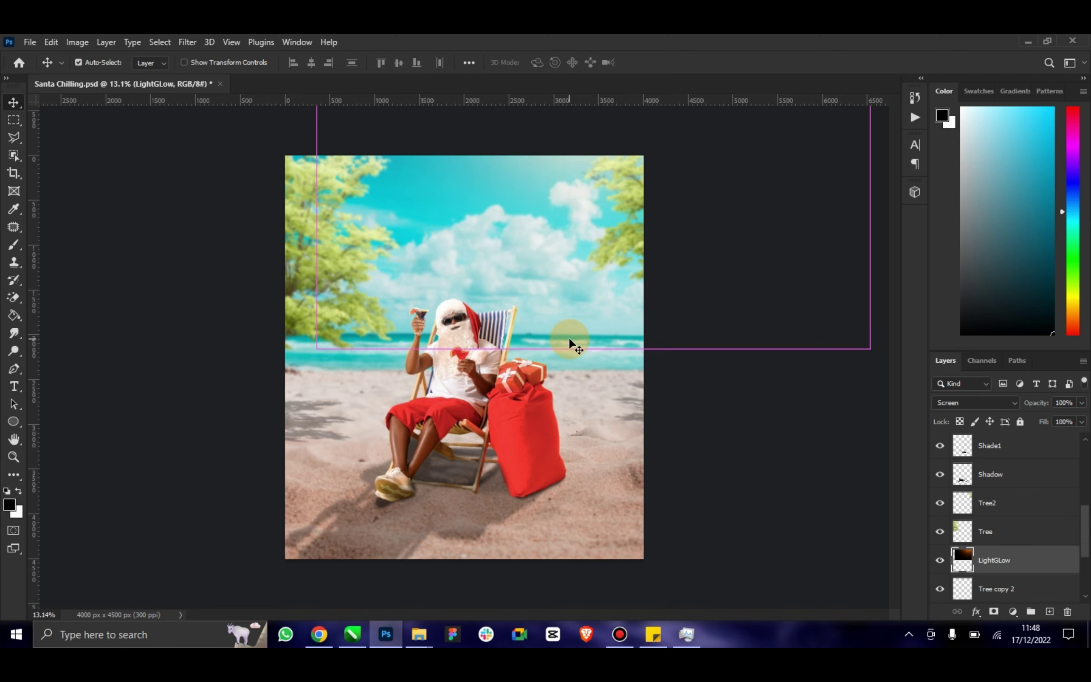
key(ctrl+s)
Add a Curves adjustment layer above the topmost layer of the stack.
click(619, 635)
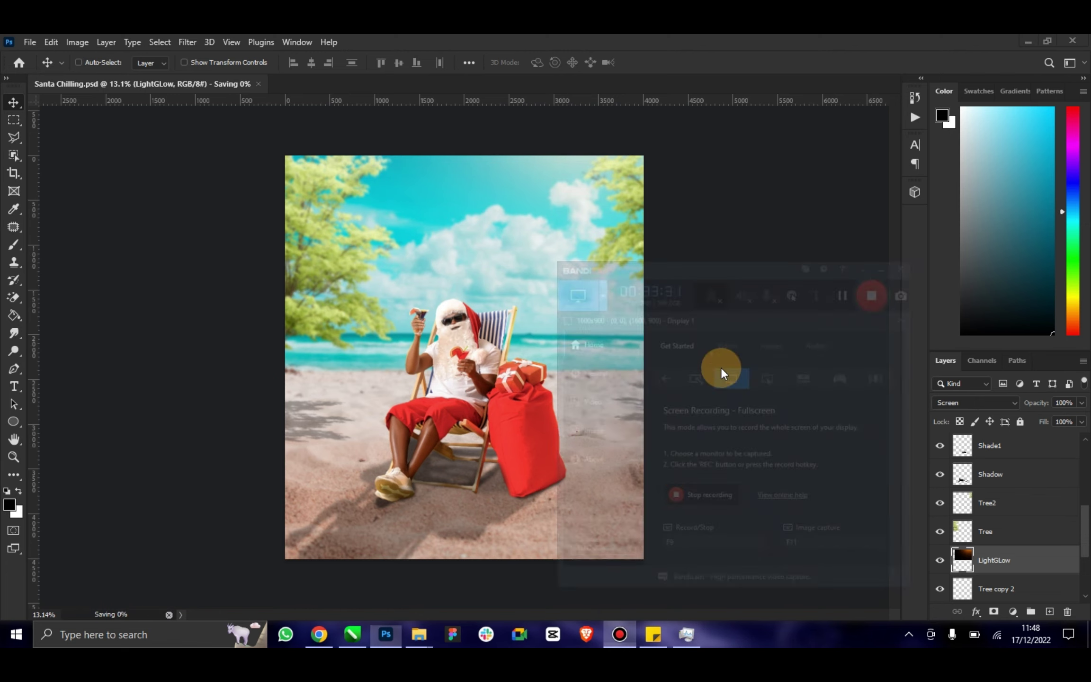
click(931, 185)
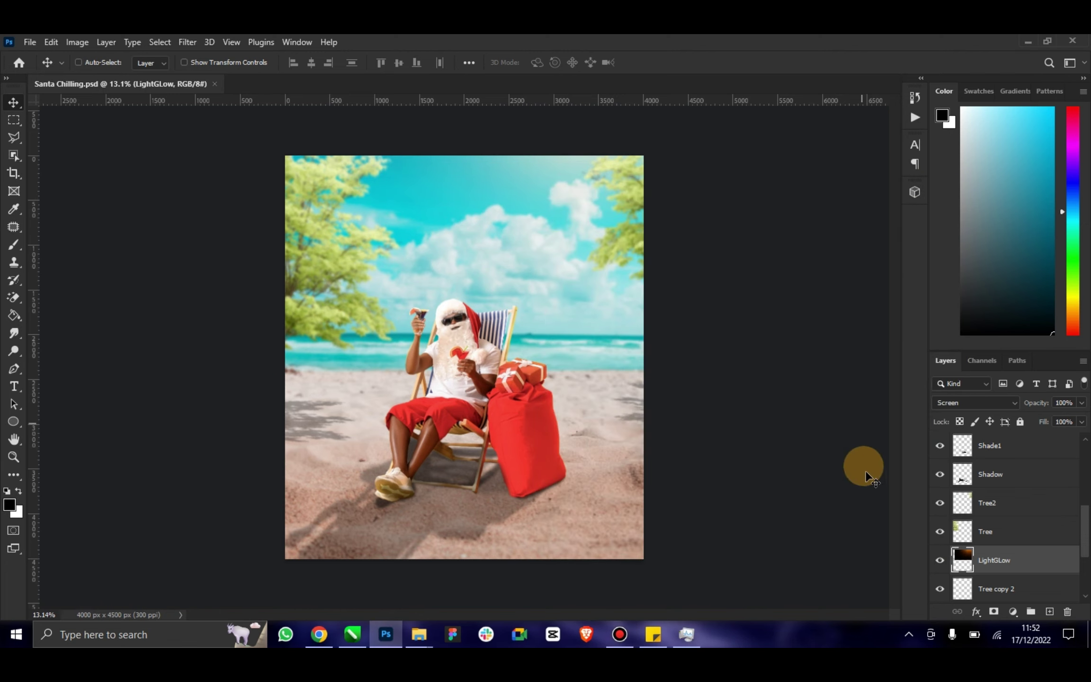
scroll(1075, 516, up, 5)
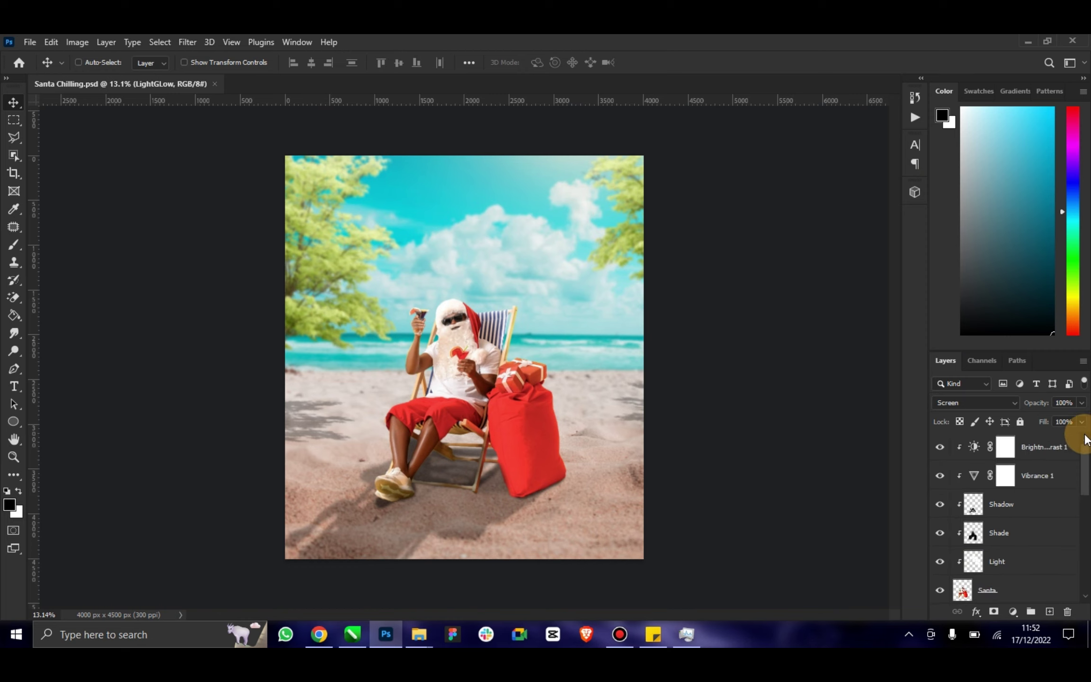
click(1049, 448)
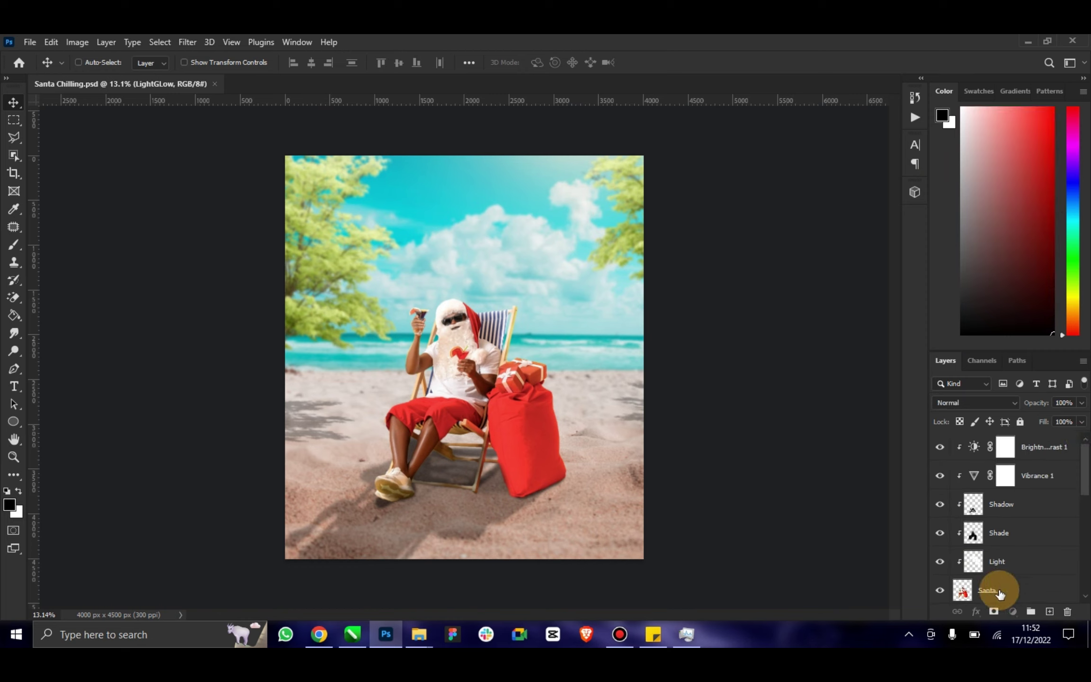
click(1014, 612)
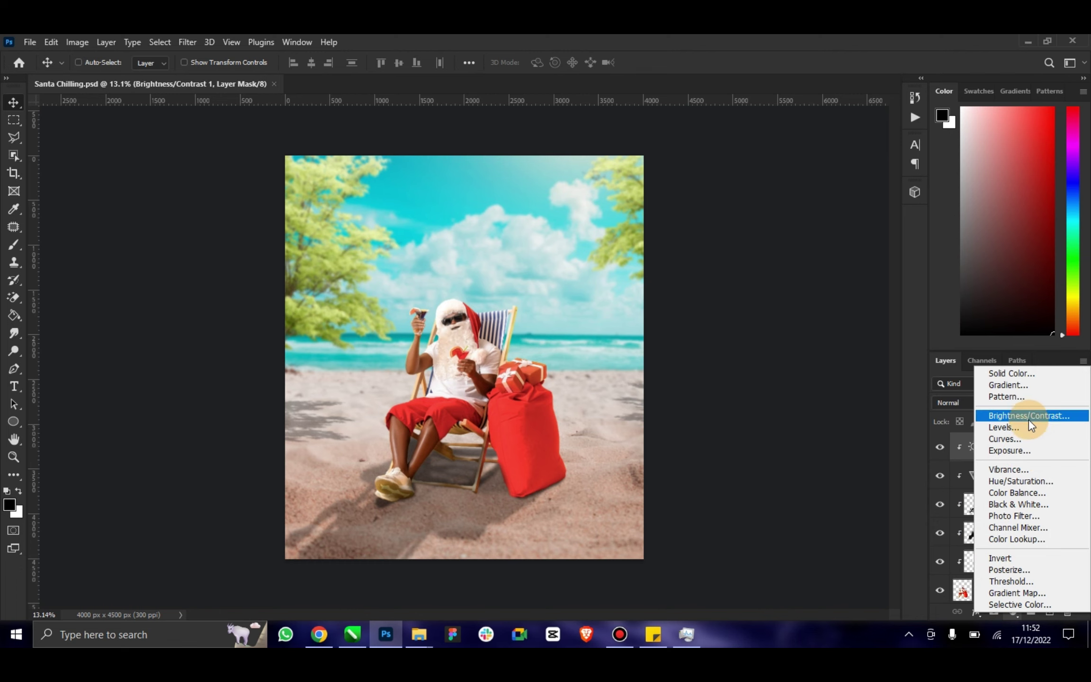
click(1021, 437)
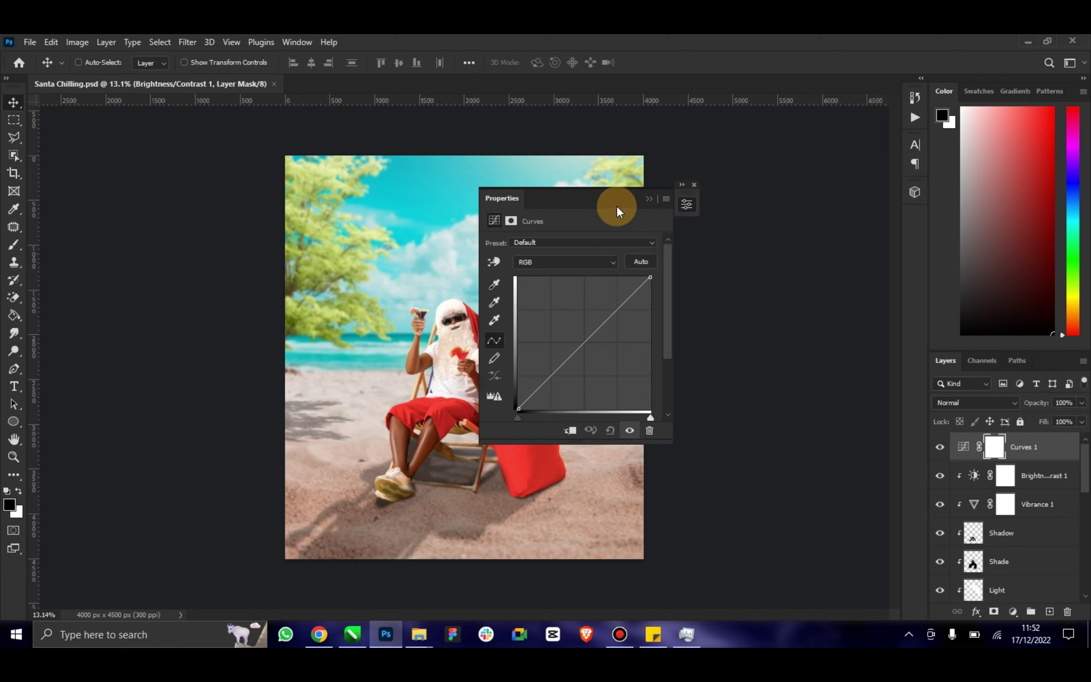
Shape Curves 1 into a gentle S-curve with darker shadows and lifted highlights, then compare before and after.
drag(616, 206, 836, 197)
click(804, 344)
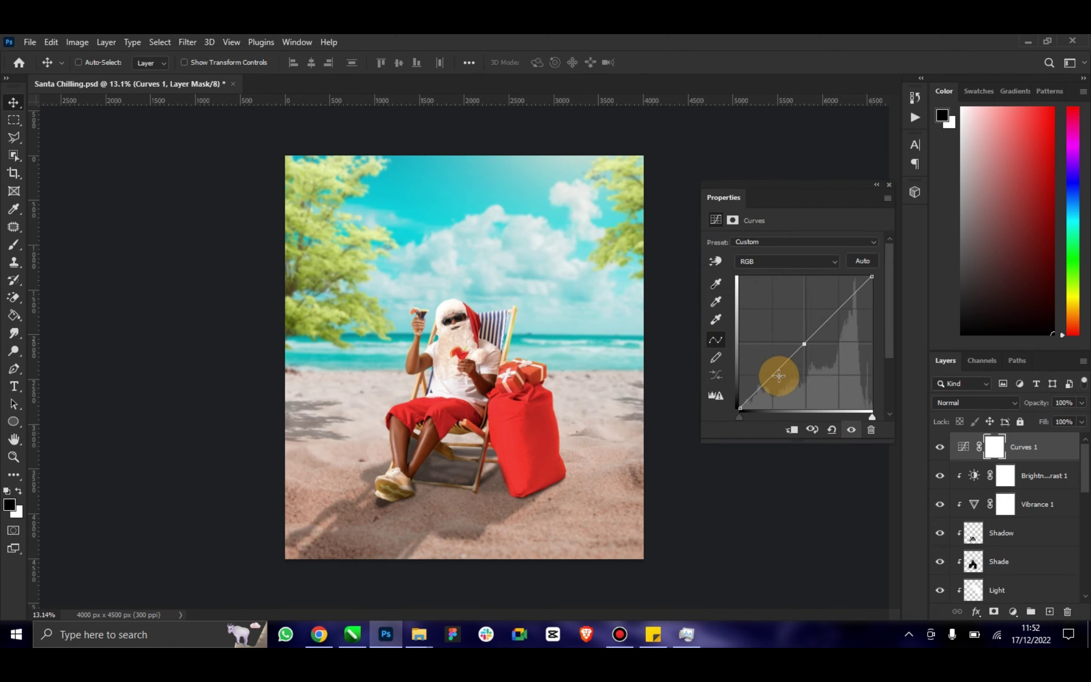
drag(772, 376, 772, 377)
drag(814, 333, 846, 309)
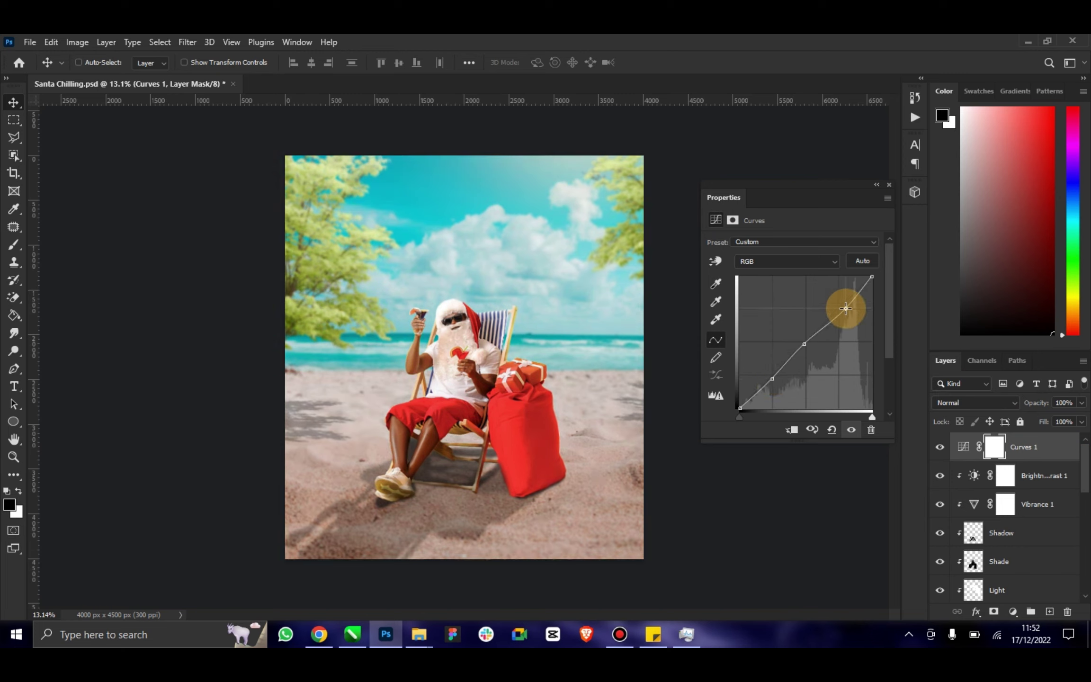
drag(846, 308, 845, 301)
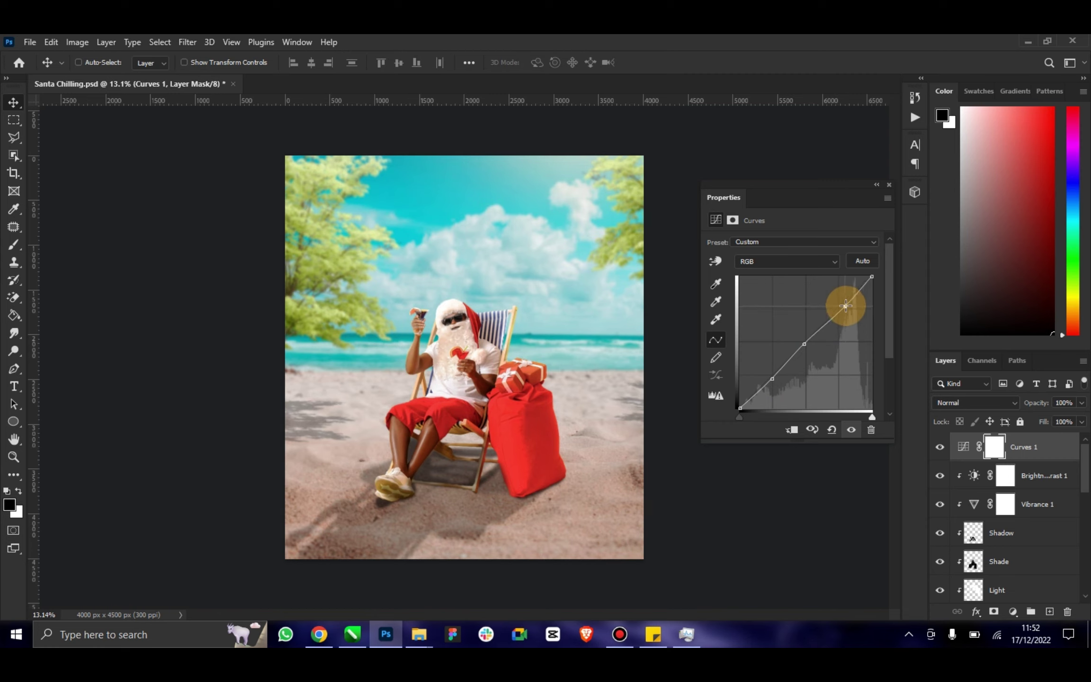
click(877, 184)
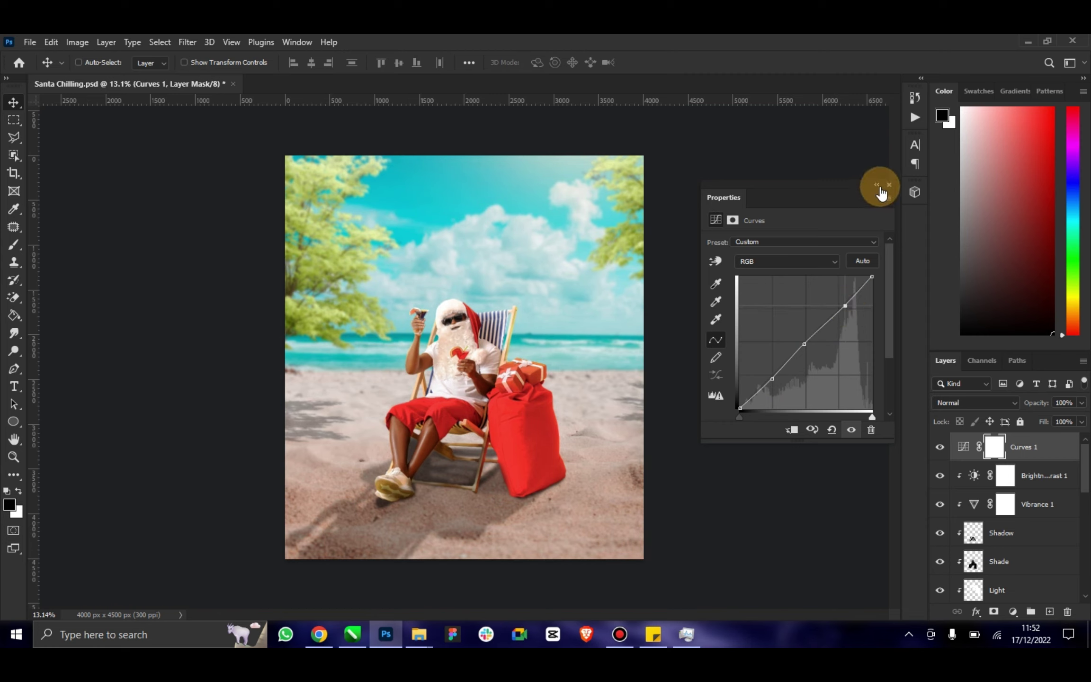
click(940, 447)
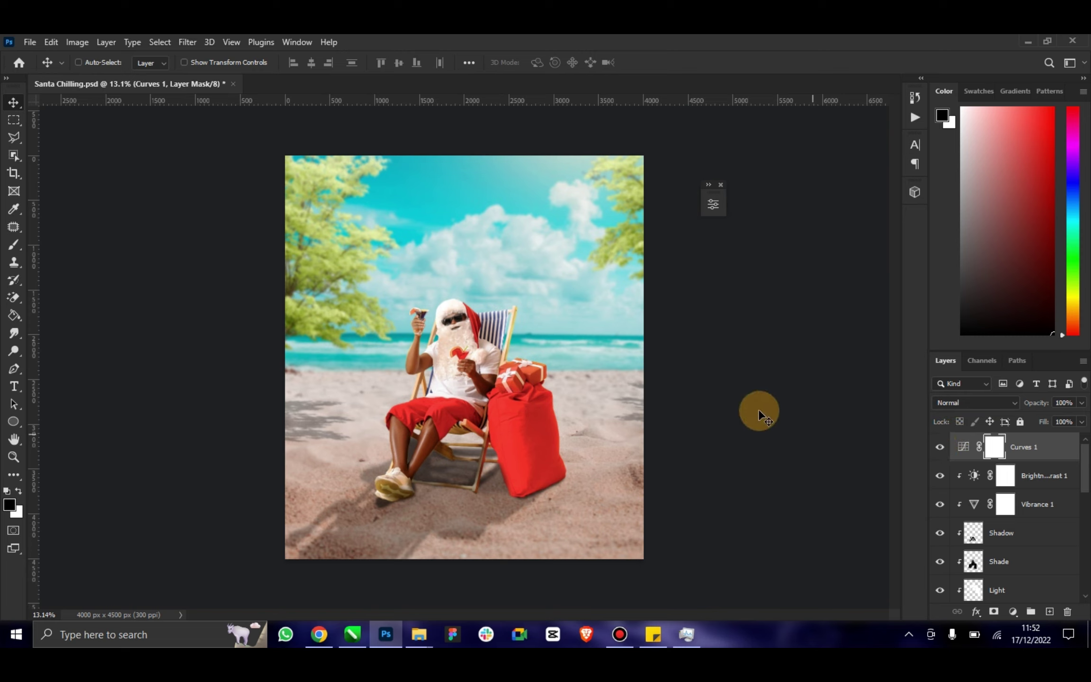
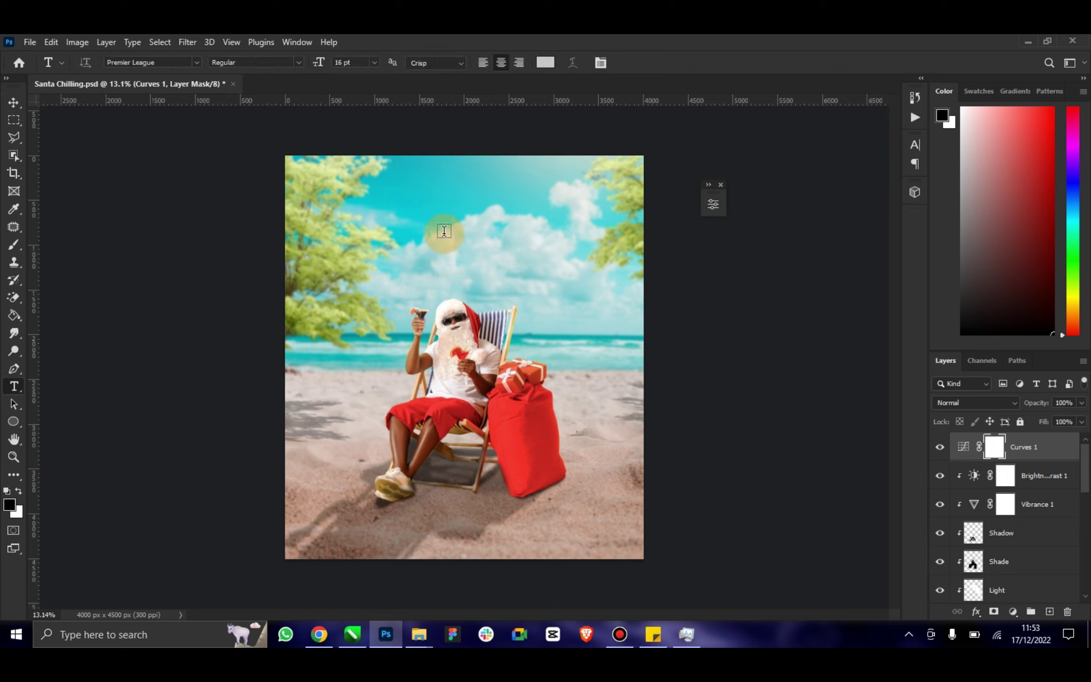
Add a black (000000) 'TIS' text layer in the sky above Santa.
click(458, 252)
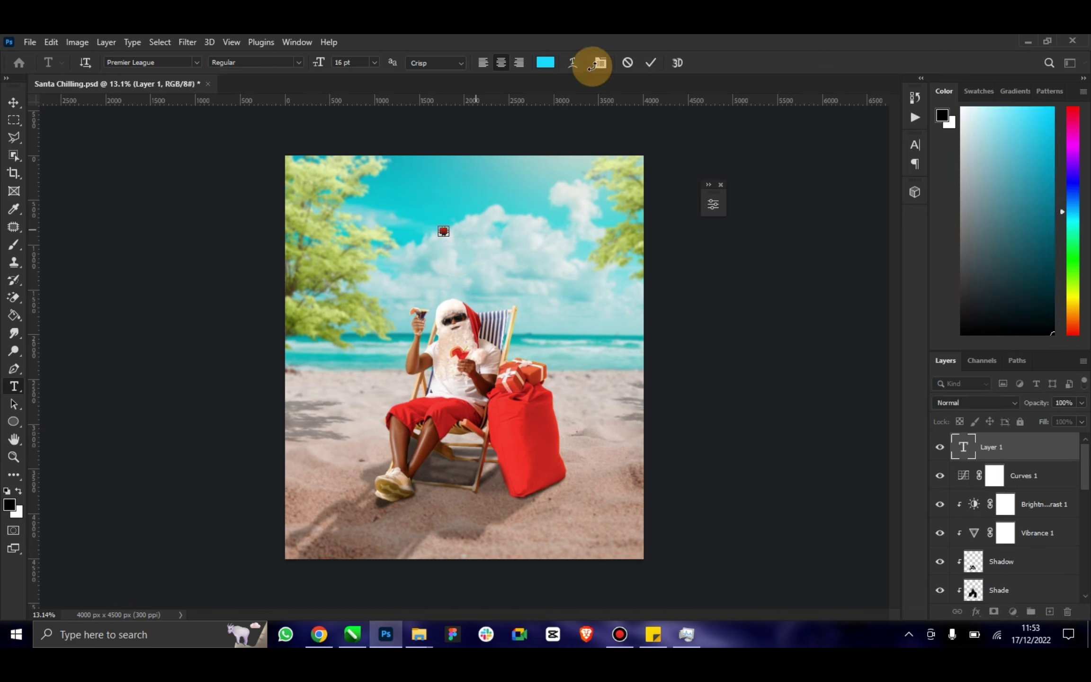
click(545, 62)
double_click(848, 351)
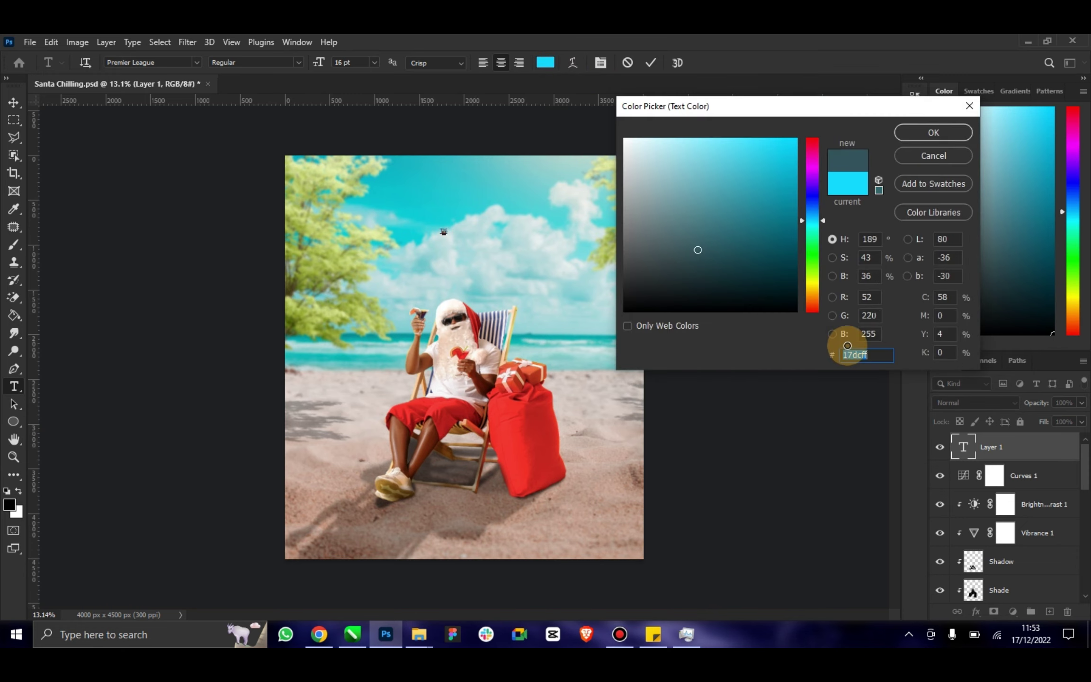
text(000000)
click(933, 132)
click(14, 102)
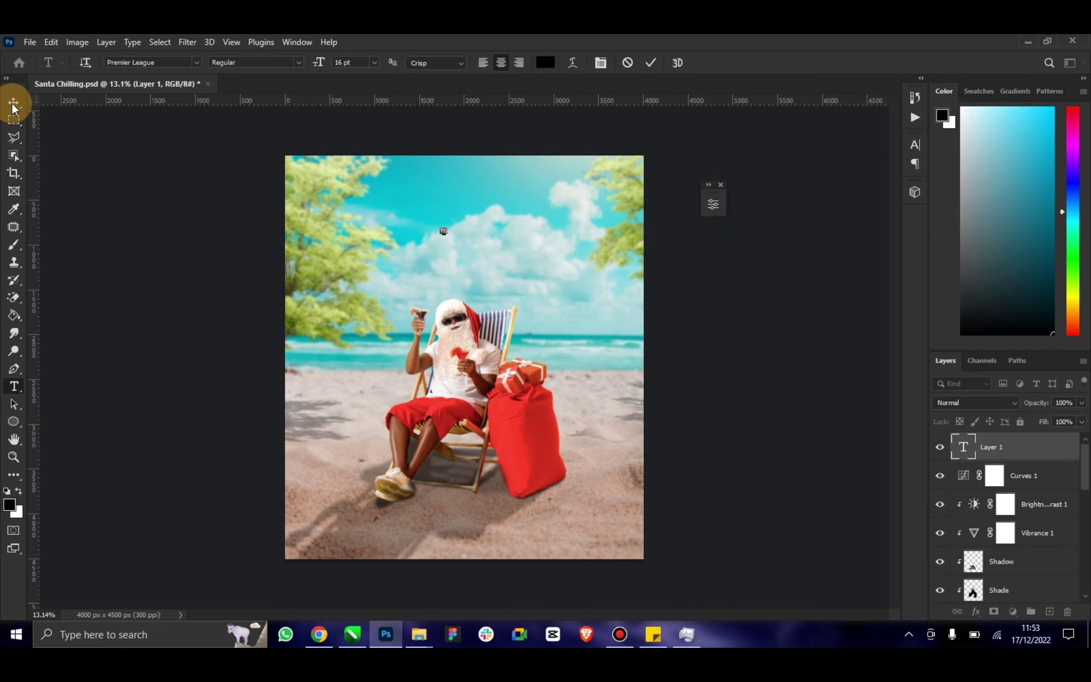
Scale the TIS text up to about 60.6 pt and reopen it for editing.
click(256, 66)
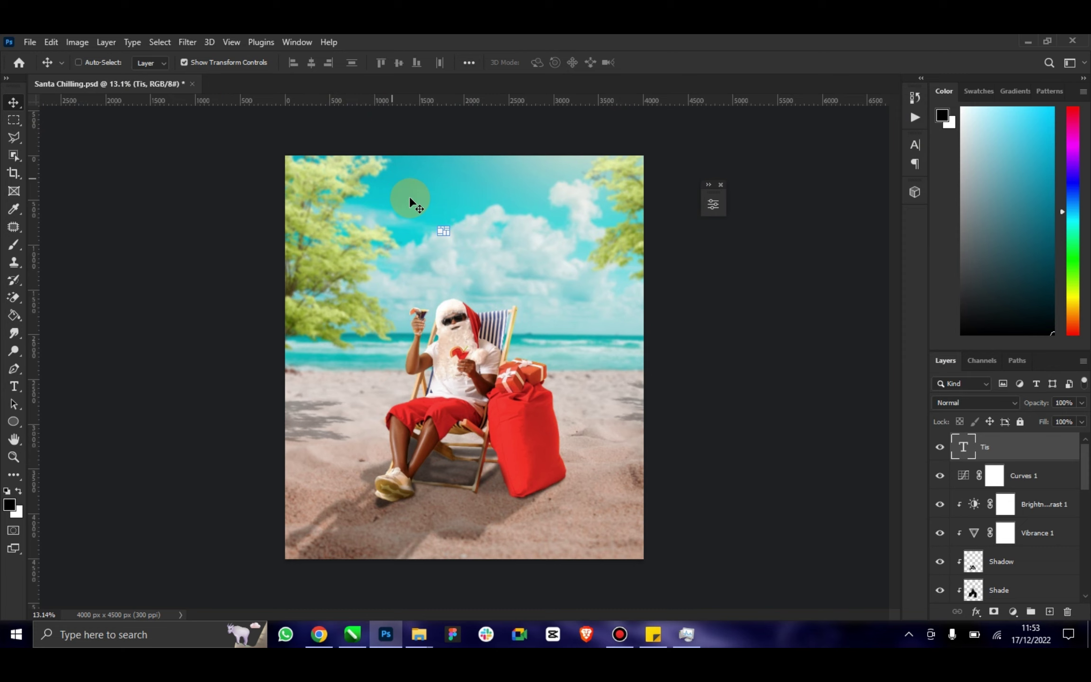
click(449, 236)
drag(449, 236, 469, 248)
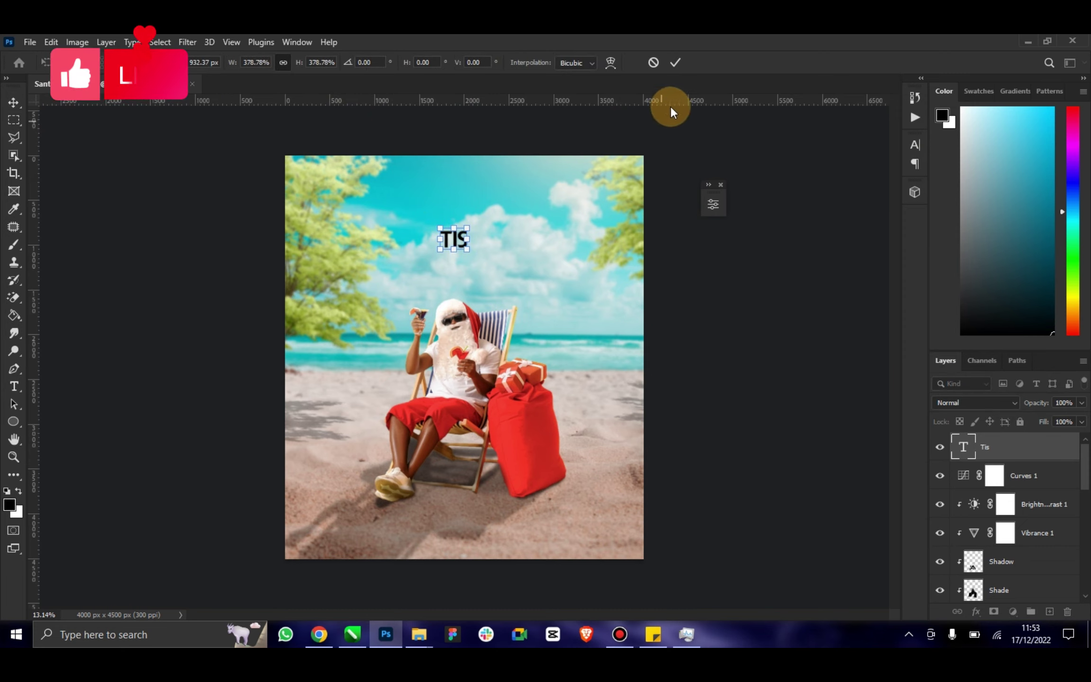
click(675, 62)
click(248, 65)
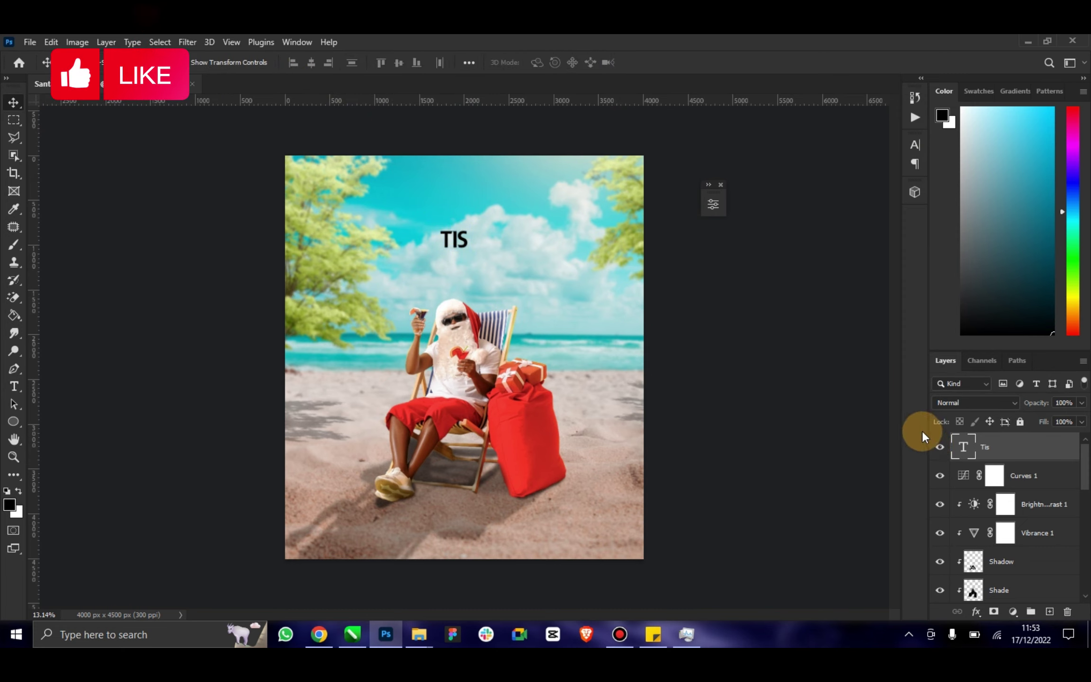
click(962, 446)
click(462, 241)
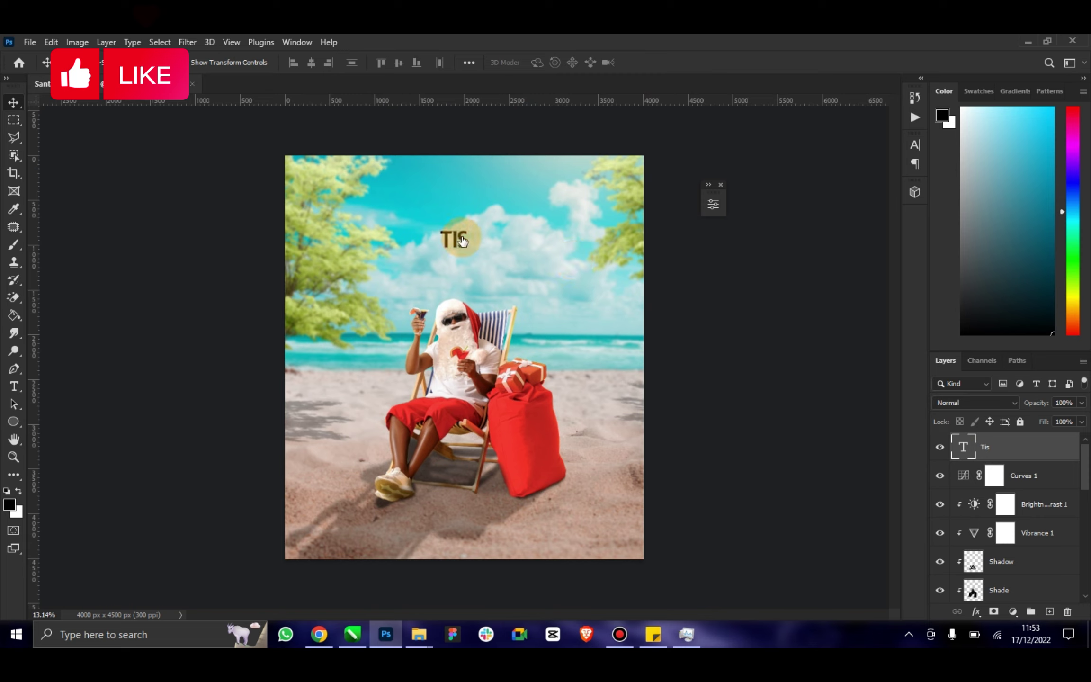
double_click(461, 241)
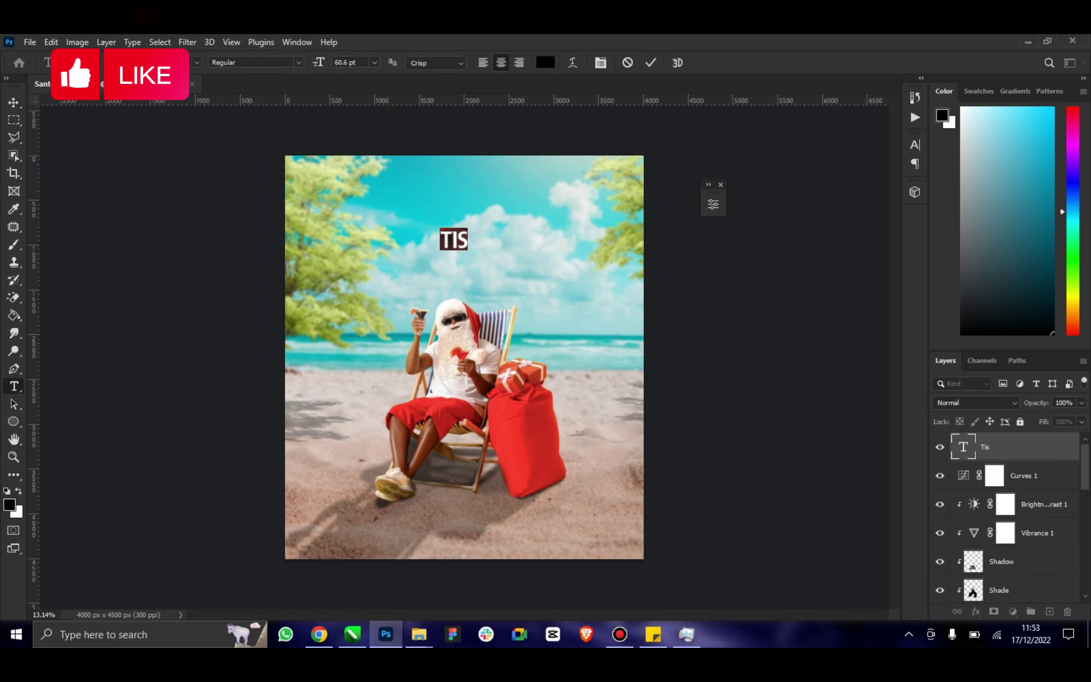
Set the font to Erotique Trial Bold and type 'Tis the Season to be Jolly...' over three lines.
click(196, 62)
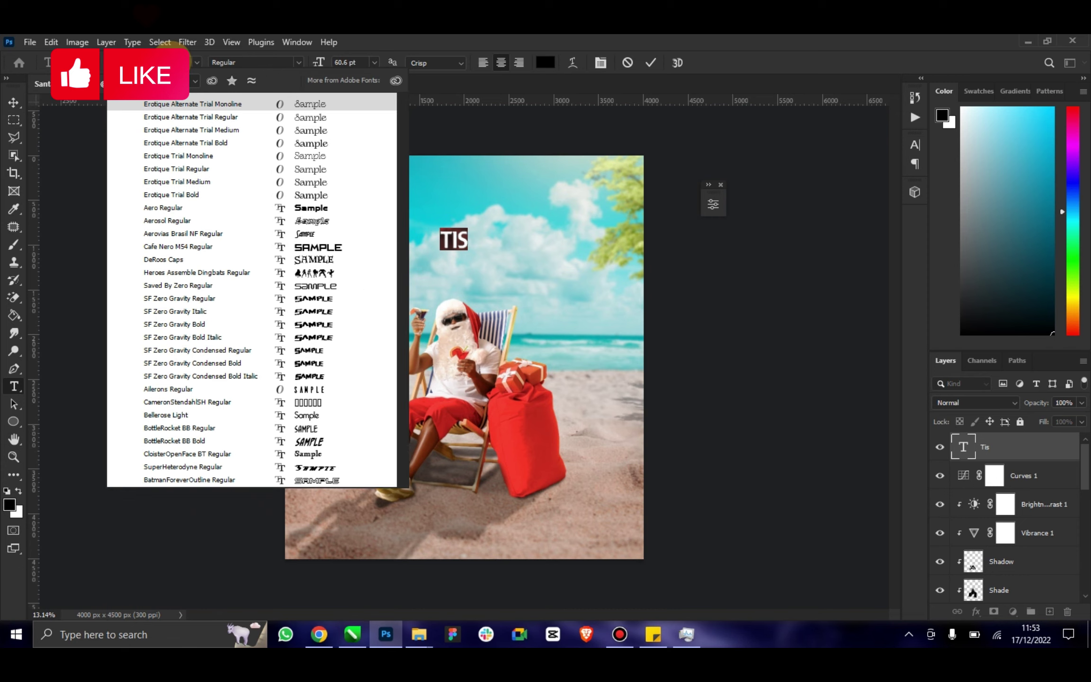
click(235, 201)
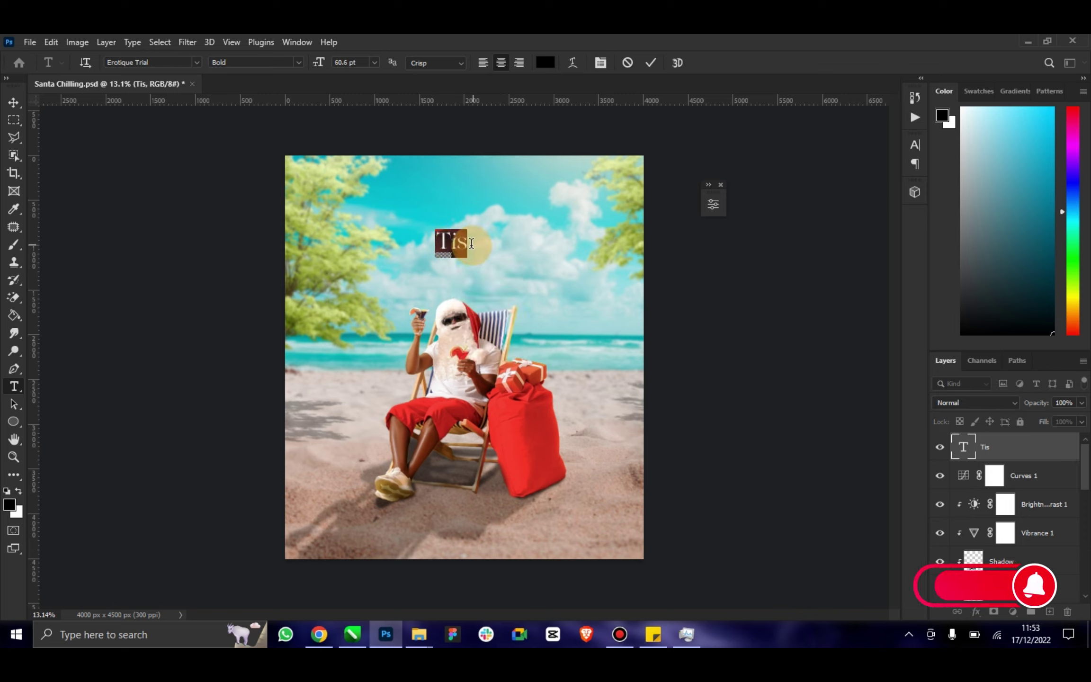
key(Right)
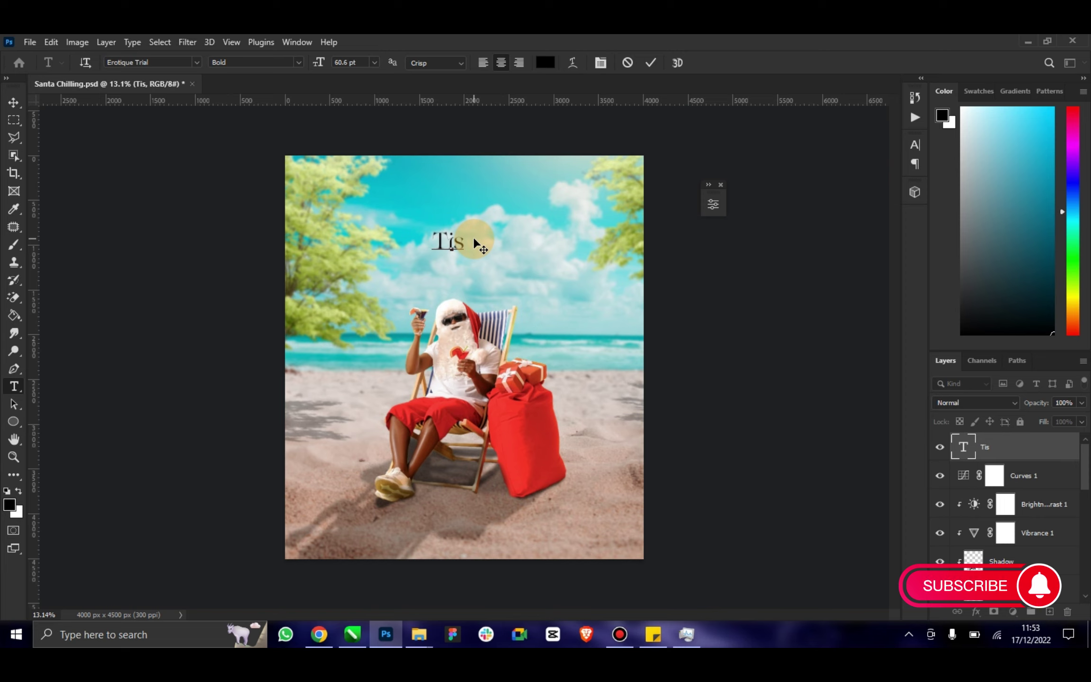
text( THE)
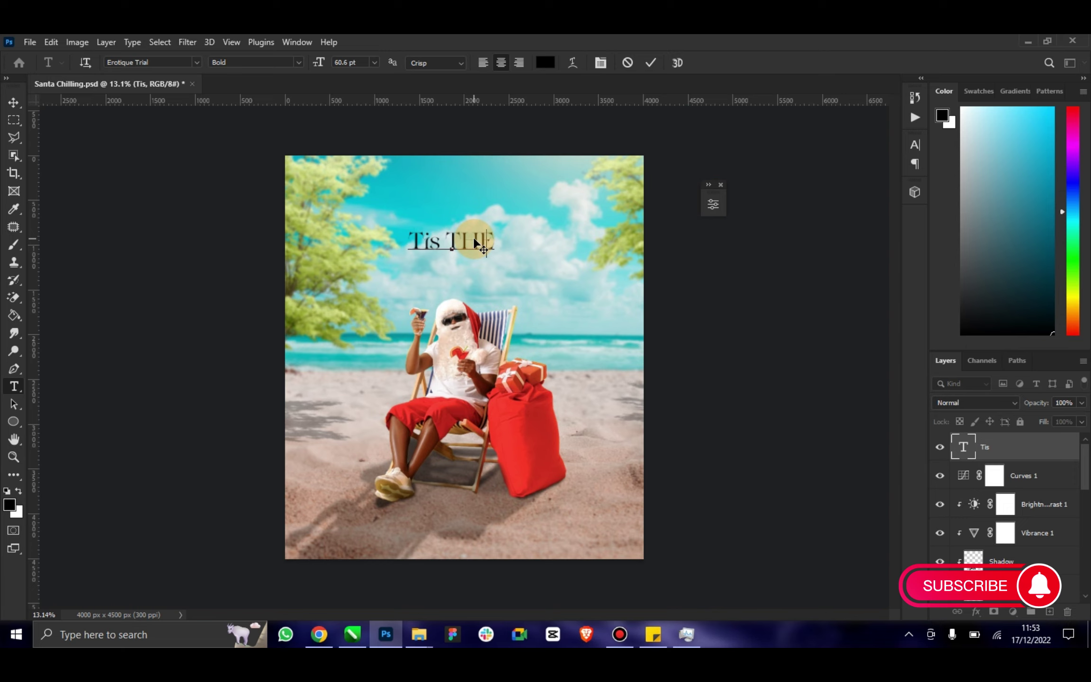
key(BackSpace)
key(BackSpace)
key(BackSpace)
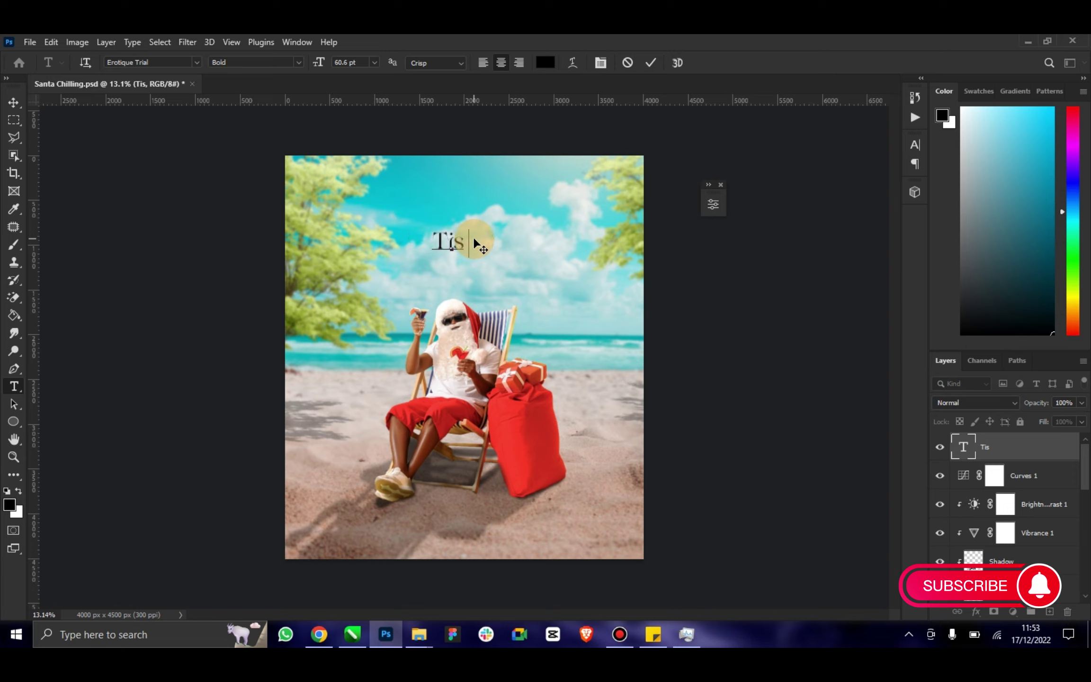
text(the )
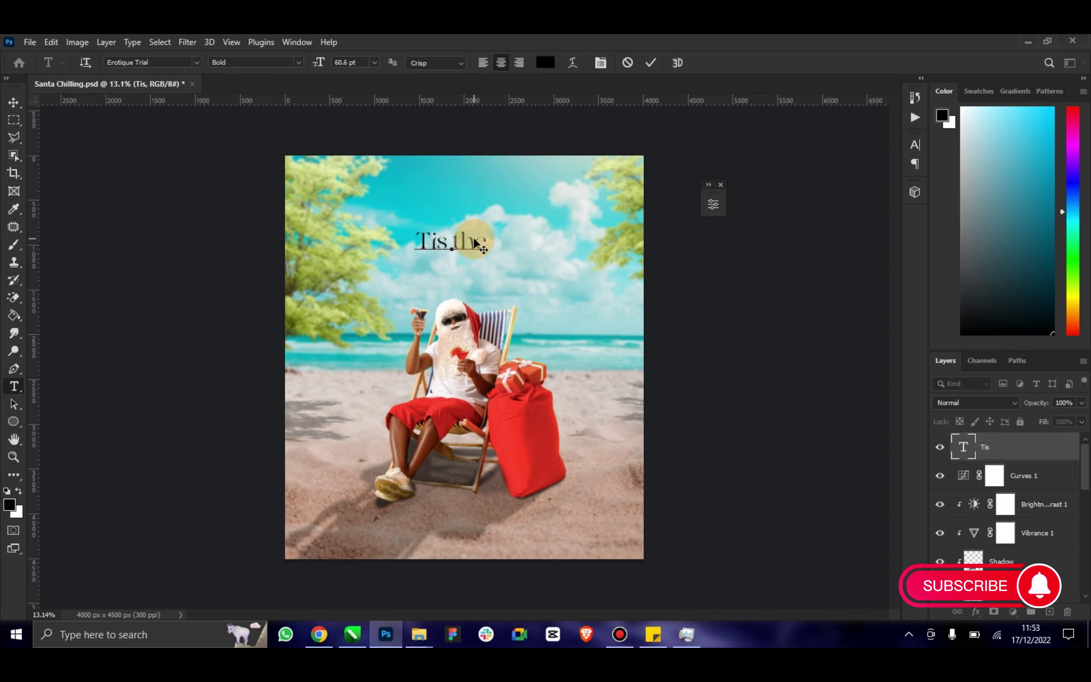
text(Se)
text(aso)
text(ng)
key(BackSpace)
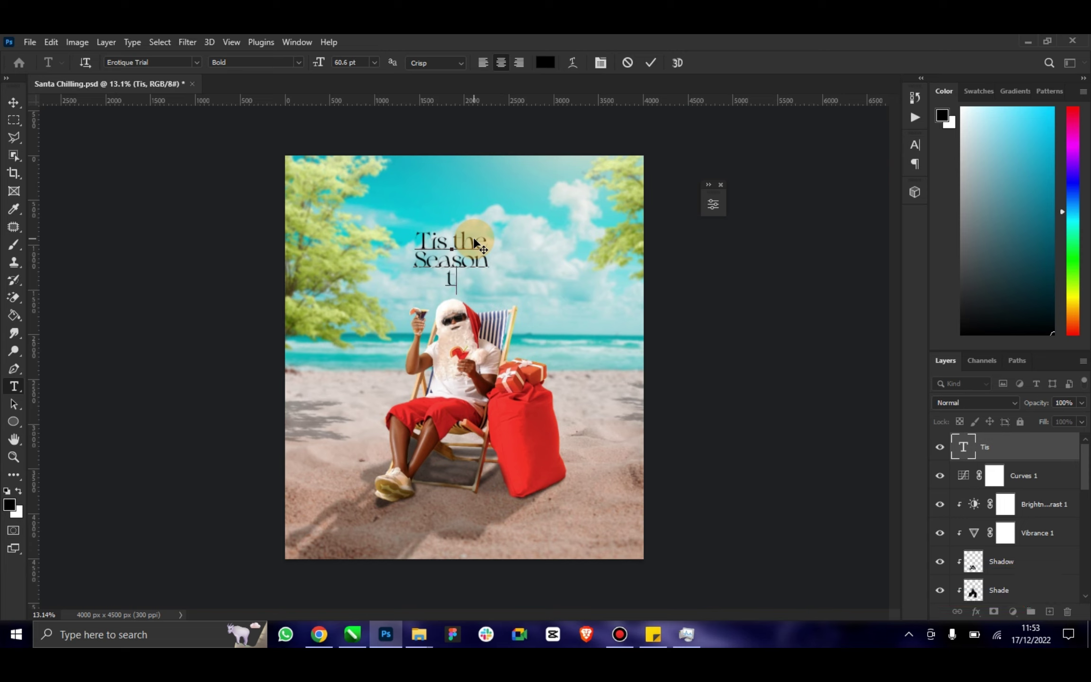
text(o be )
text(Jolly)
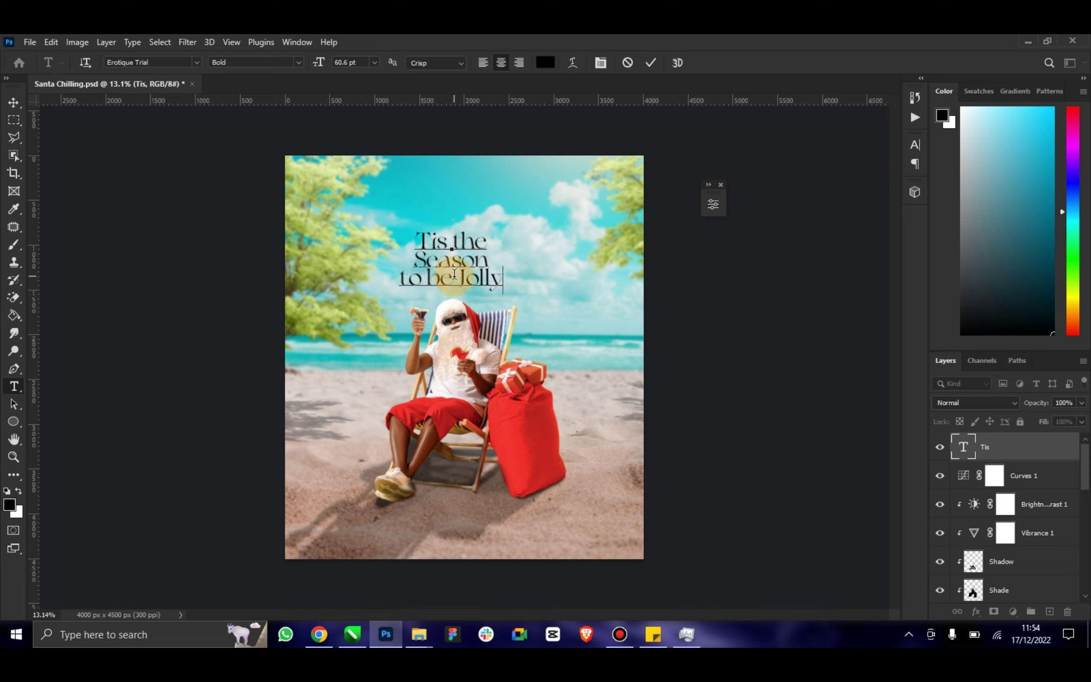
text(...)
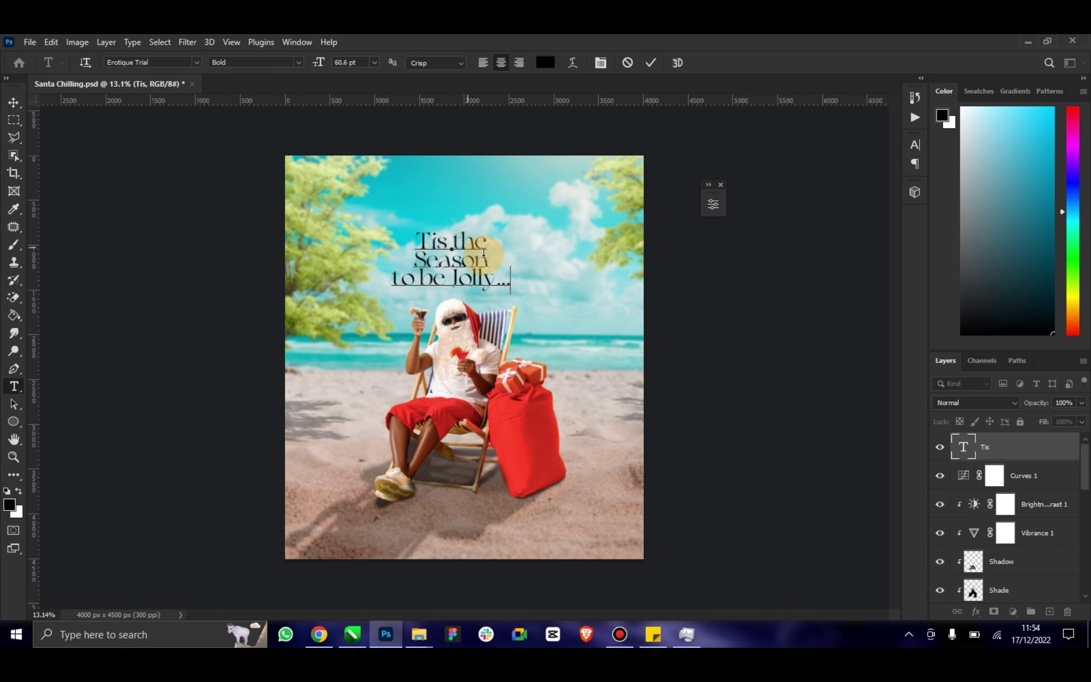
Enlarge the word 'Season' to 72 pt and commit the title.
drag(489, 261, 413, 263)
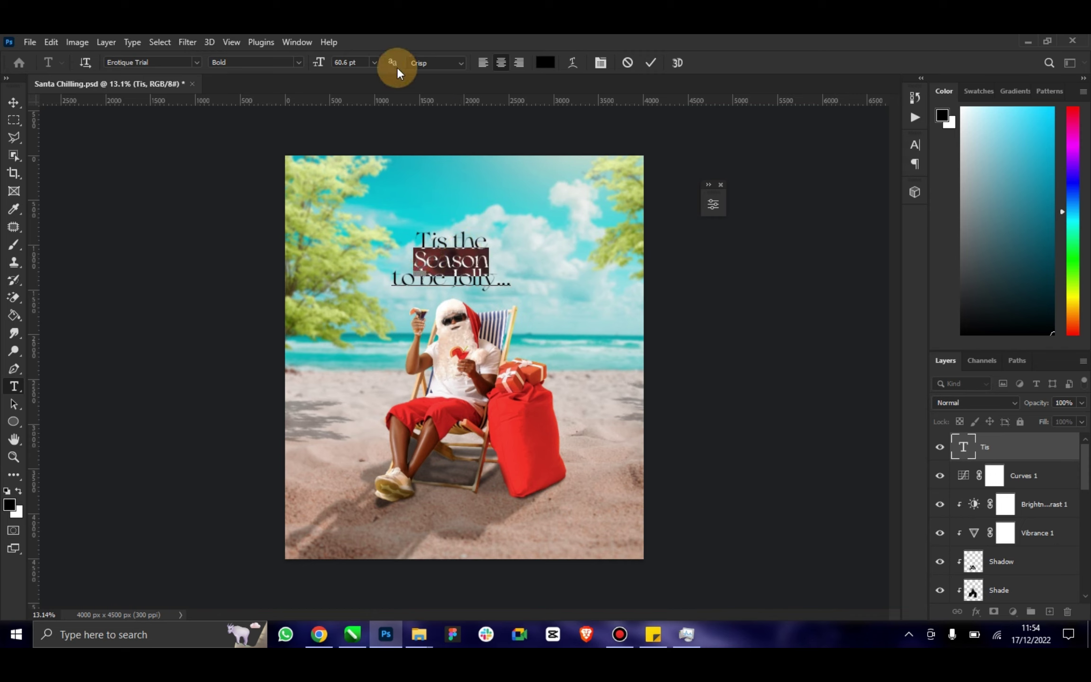
click(374, 63)
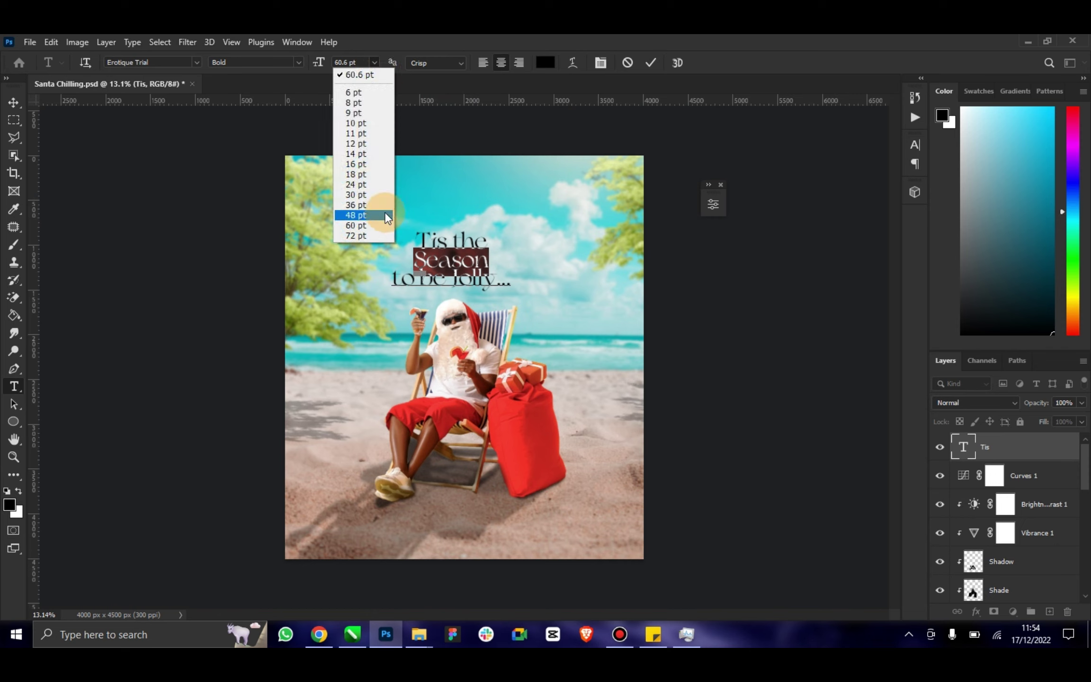
click(365, 236)
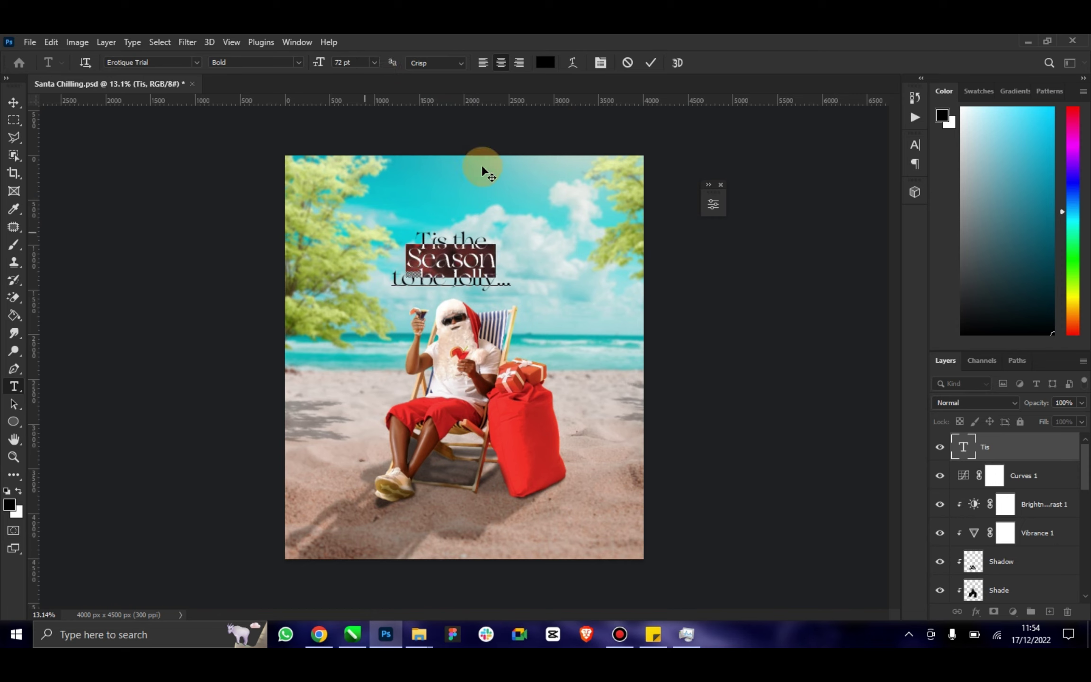
click(650, 66)
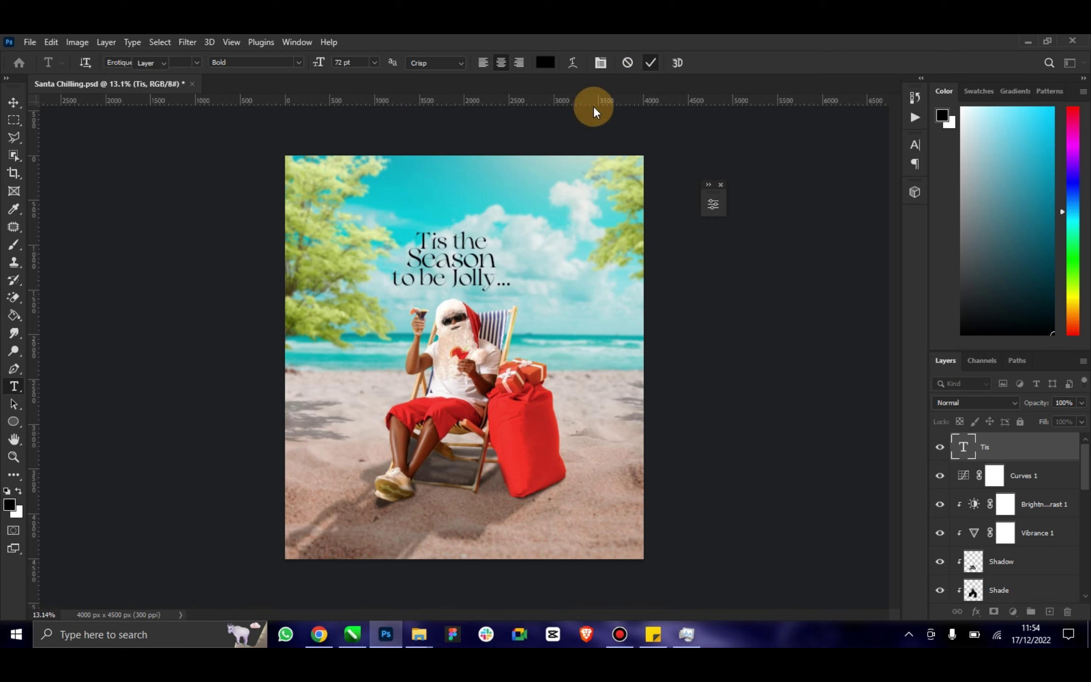
Centre the title horizontally on the poster by aligning it with Layer 0.
key(v)
drag(456, 261, 463, 258)
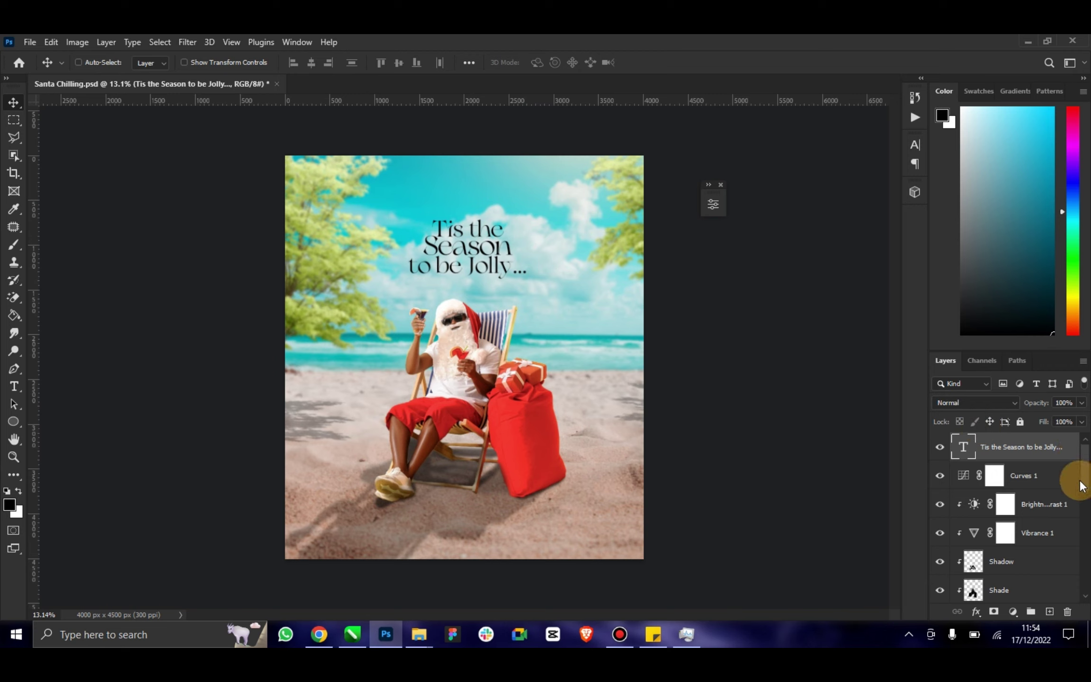
scroll(1068, 568, down, 10)
click(1068, 585)
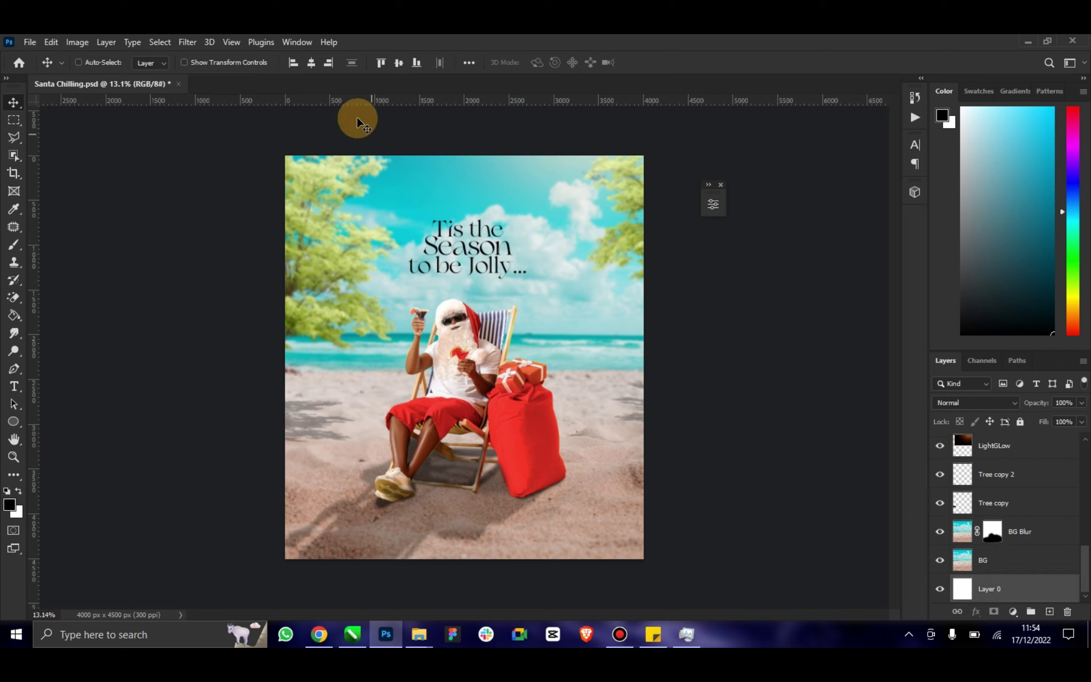
click(313, 66)
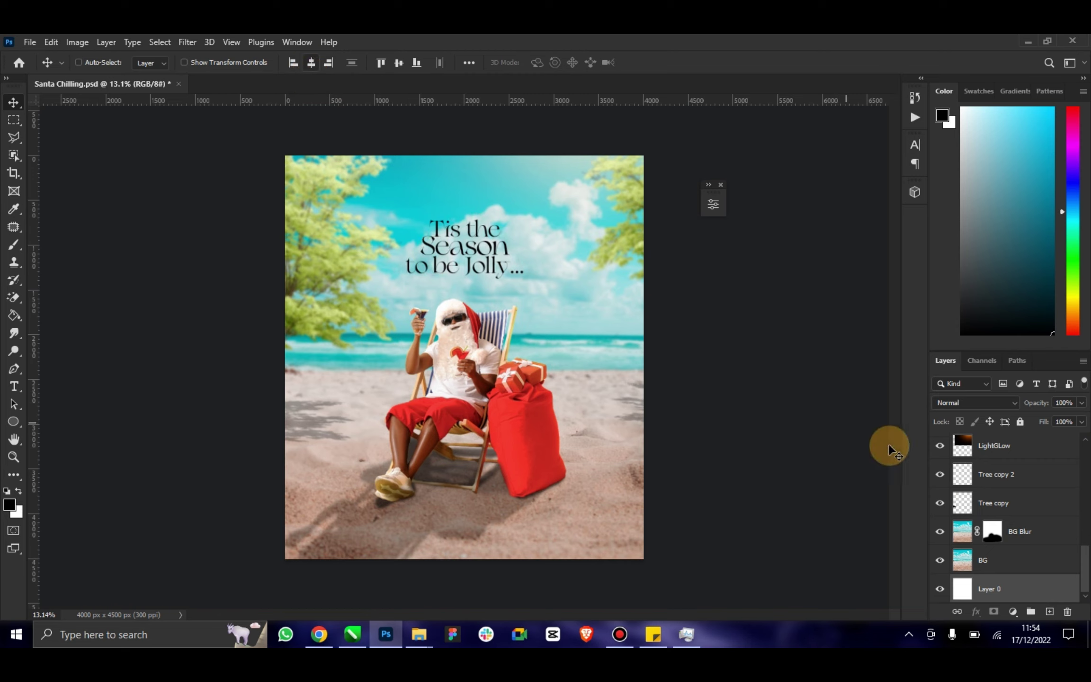
Scale the title up to about 167% and nudge it down just above Santa's head.
drag(1083, 558, 1077, 453)
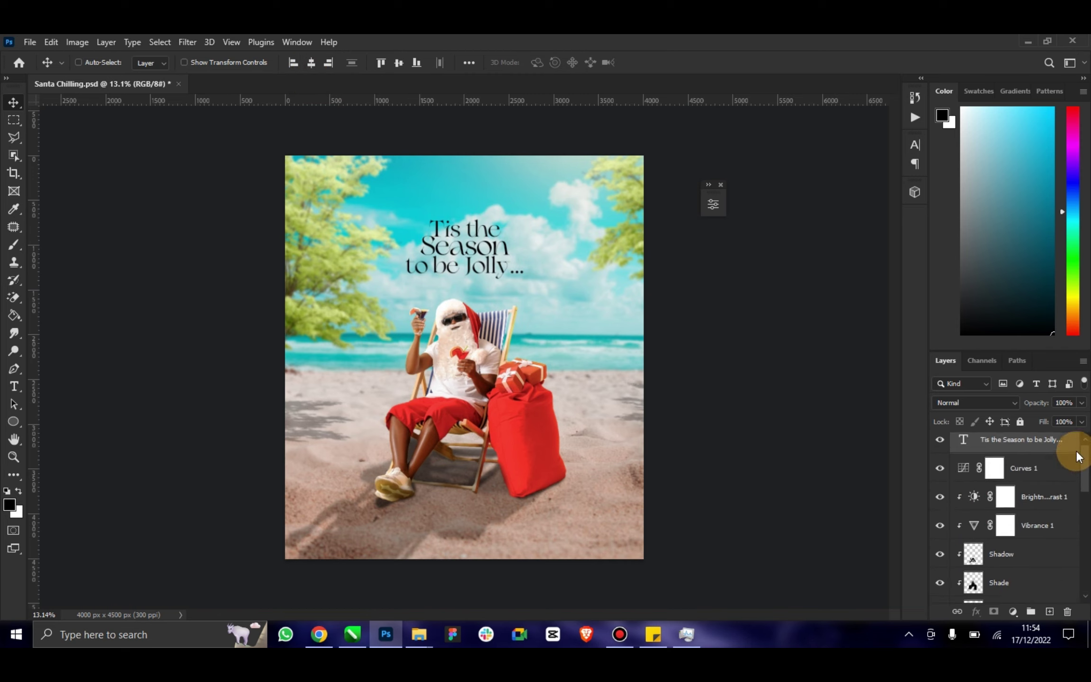
click(1076, 456)
click(199, 63)
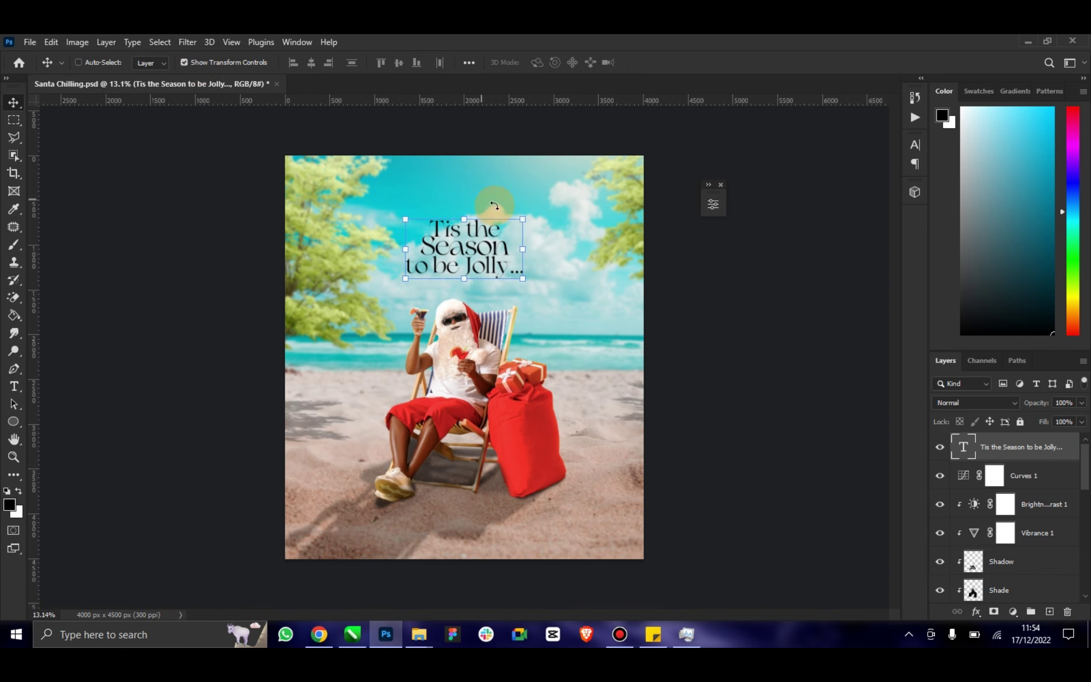
click(524, 219)
drag(524, 216, 562, 176)
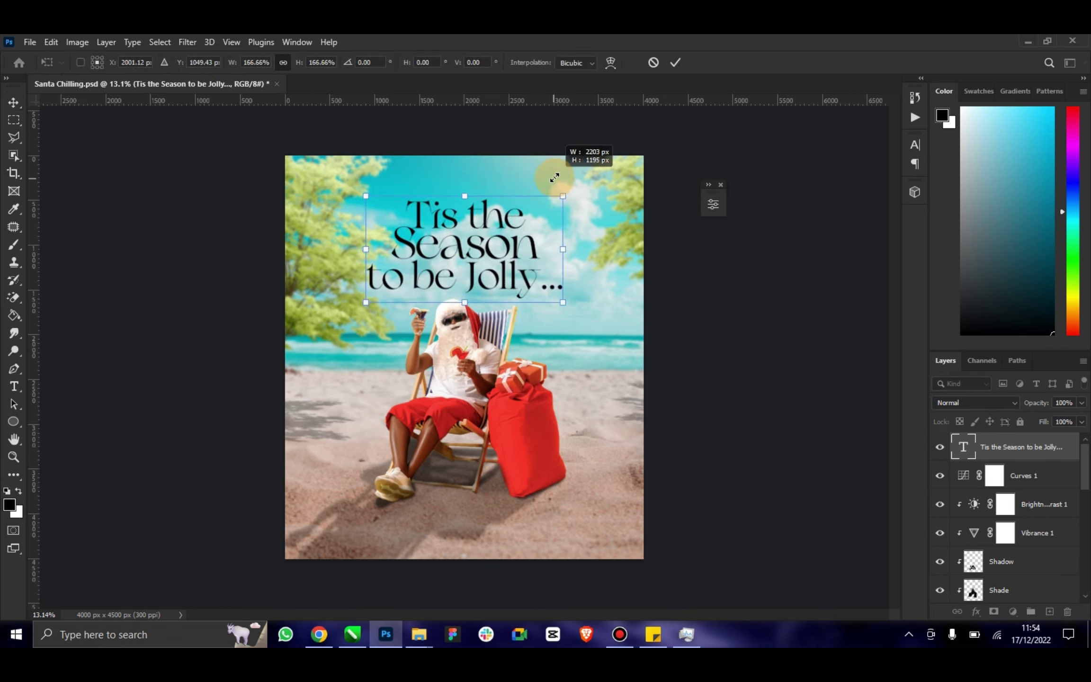
click(678, 62)
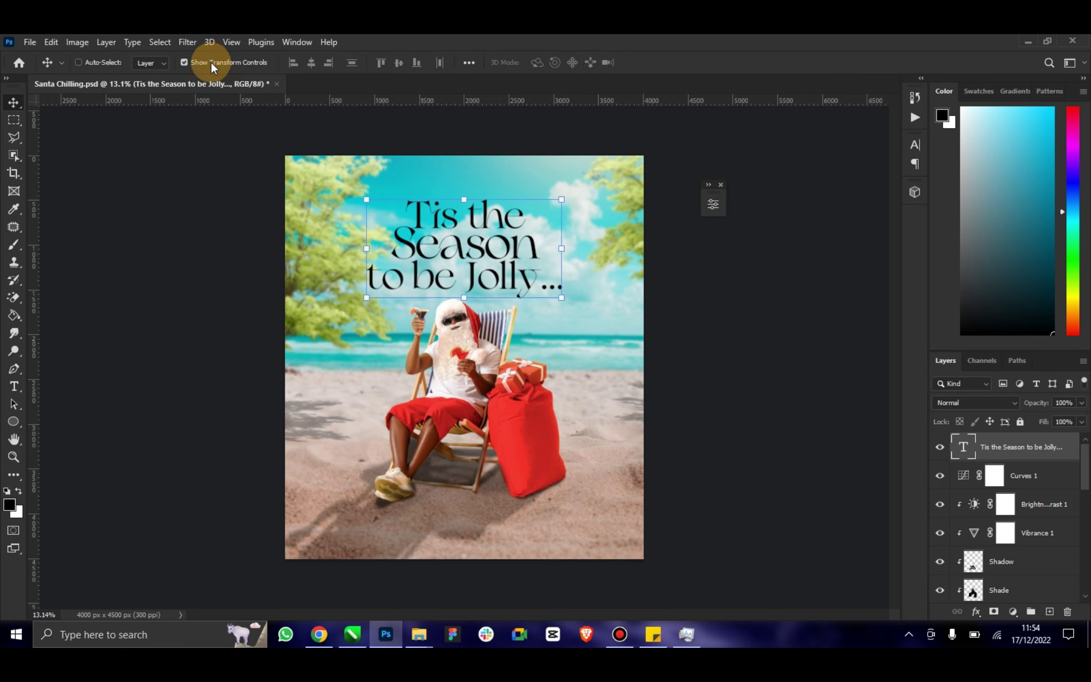
drag(473, 219, 478, 233)
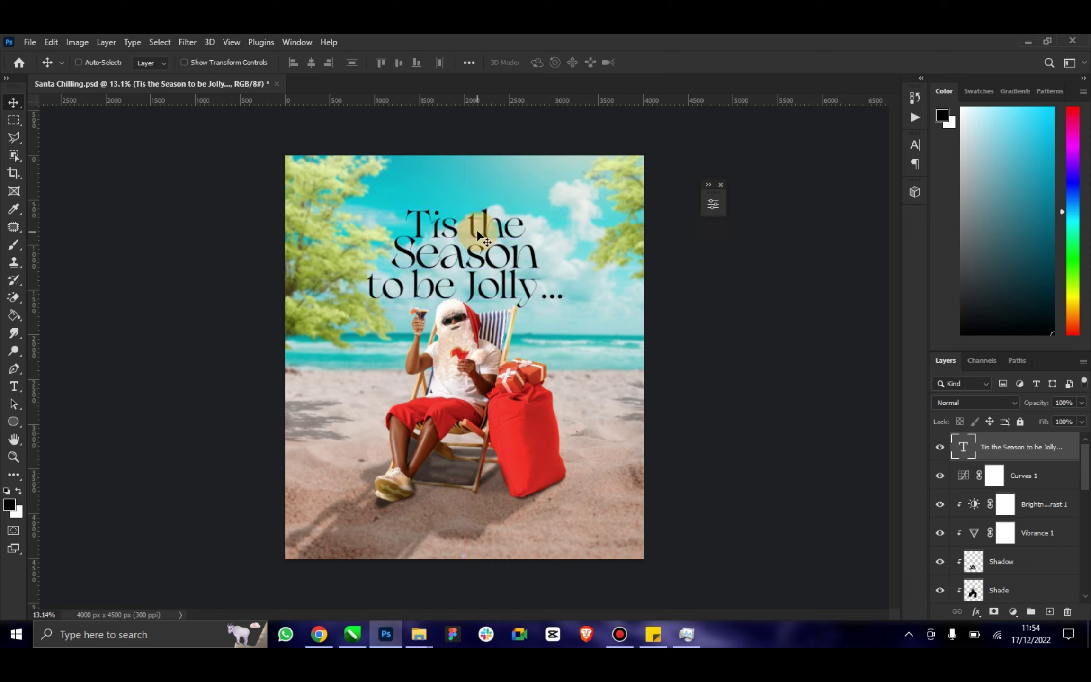
key(shift+Down)
key(shift+Down)
key(shift+Down)
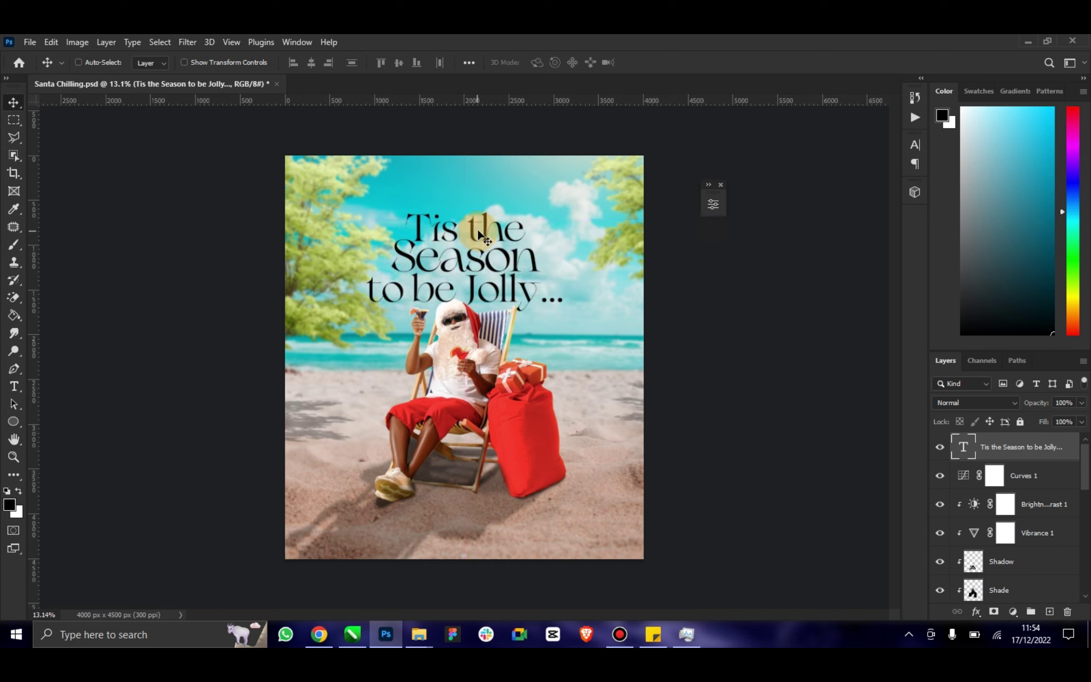
drag(1008, 450, 1028, 630)
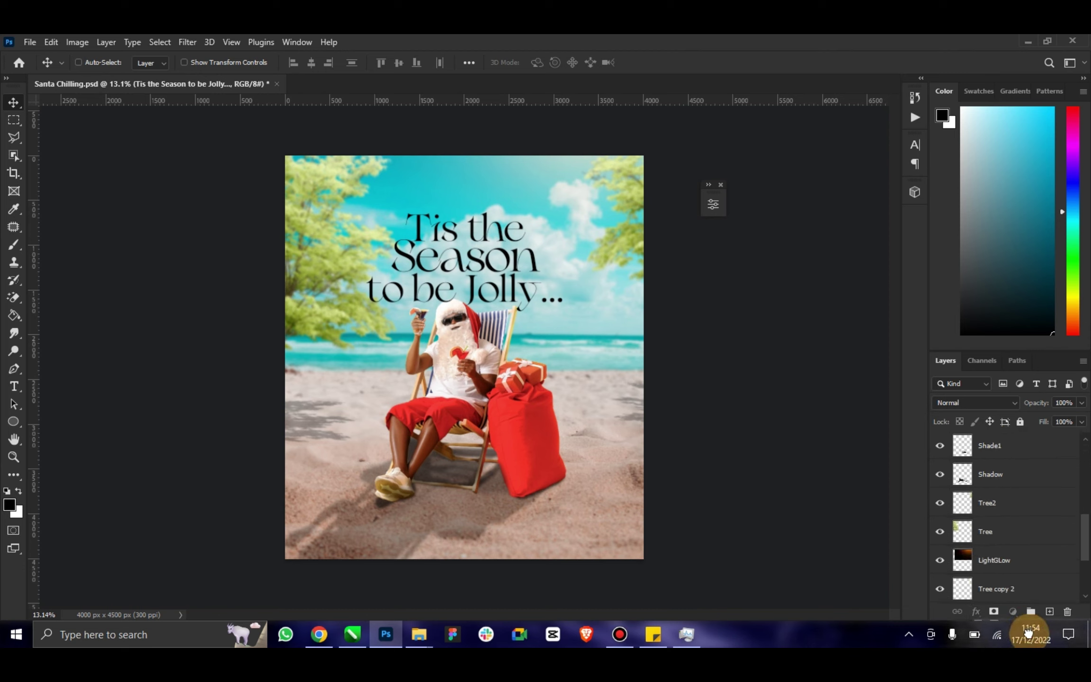
Duplicate the title layer, rasterize the copy and blend it as Overlay.
drag(1027, 630, 1000, 520)
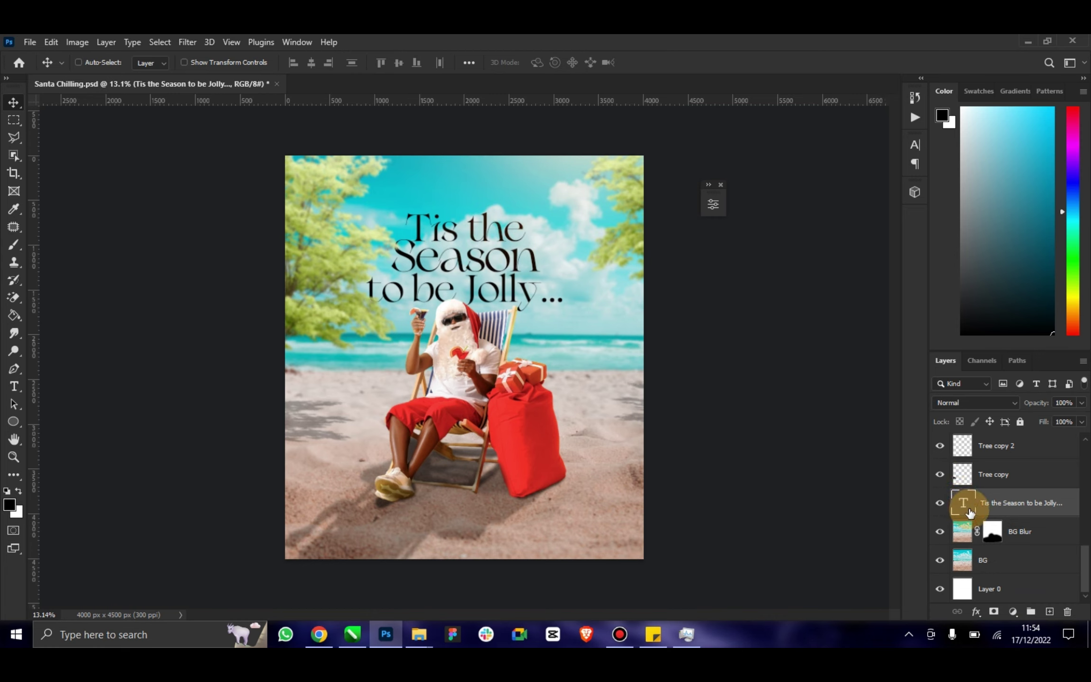
key(ctrl+j)
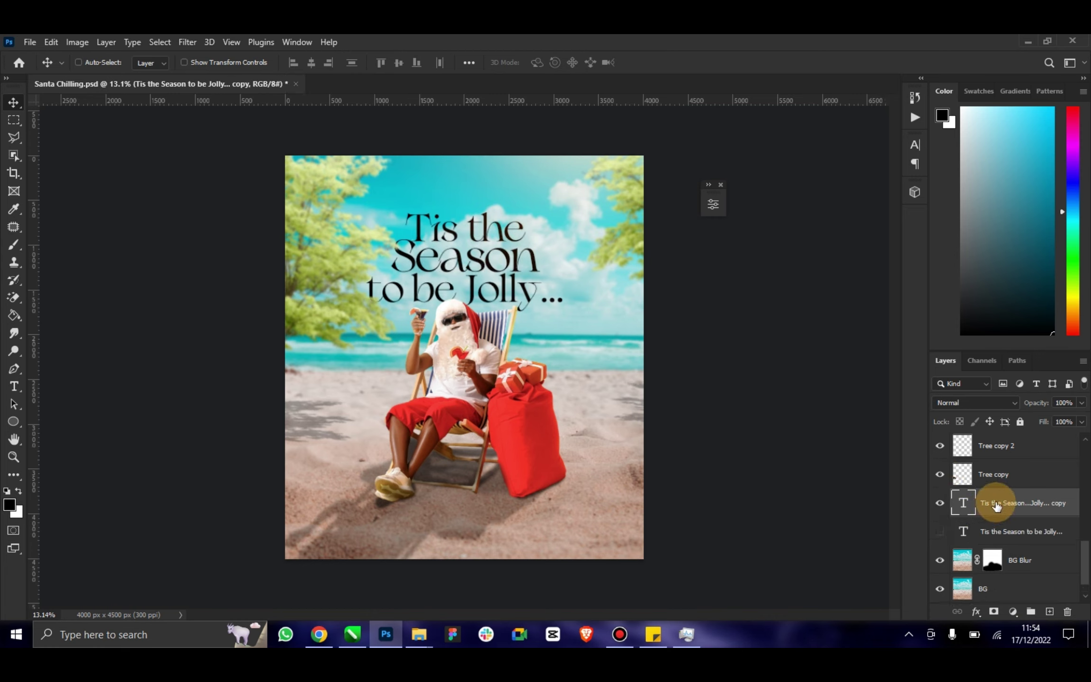
right_click(962, 502)
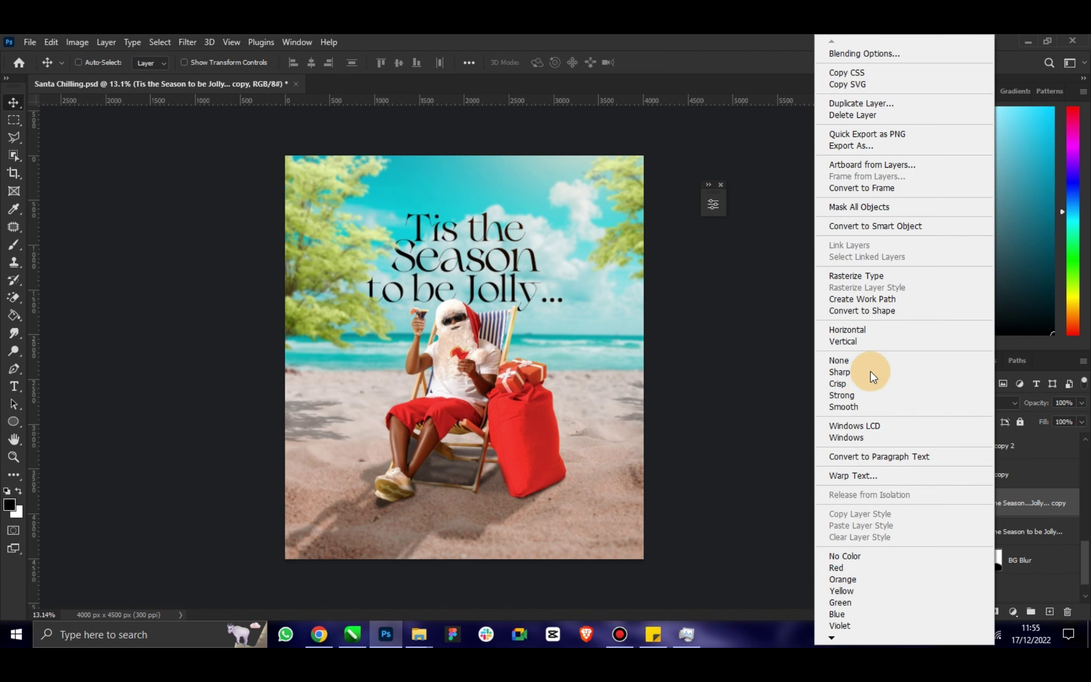
click(863, 276)
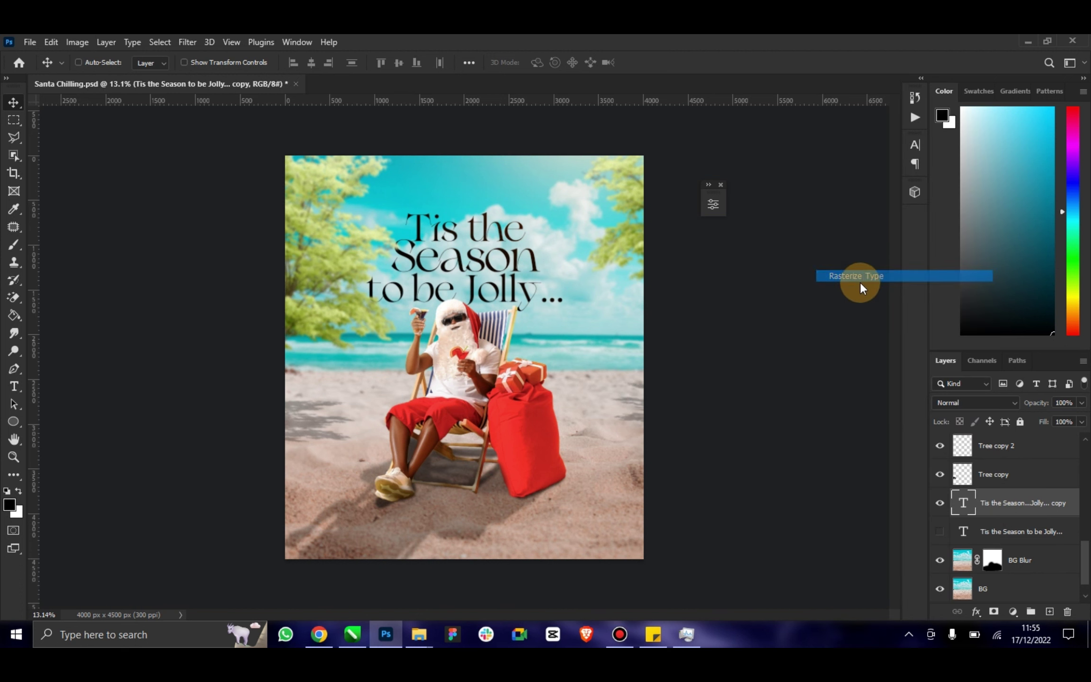
click(1016, 403)
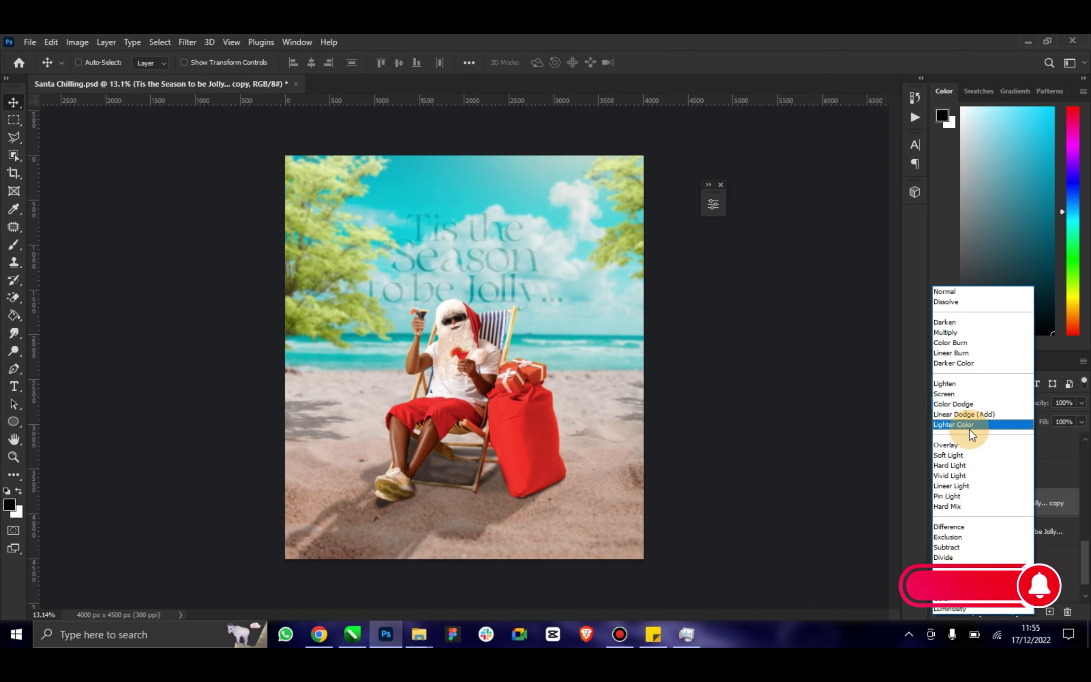
click(967, 442)
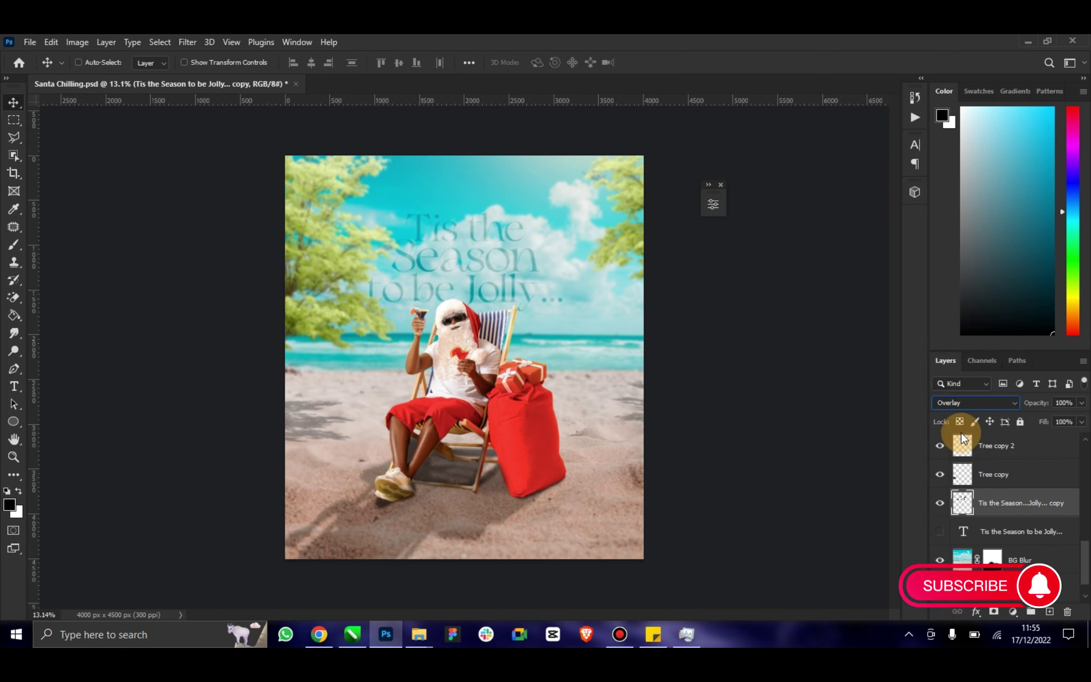
Make two more copies of the Overlay title and set the topmost to Exclusion.
key(ctrl+j)
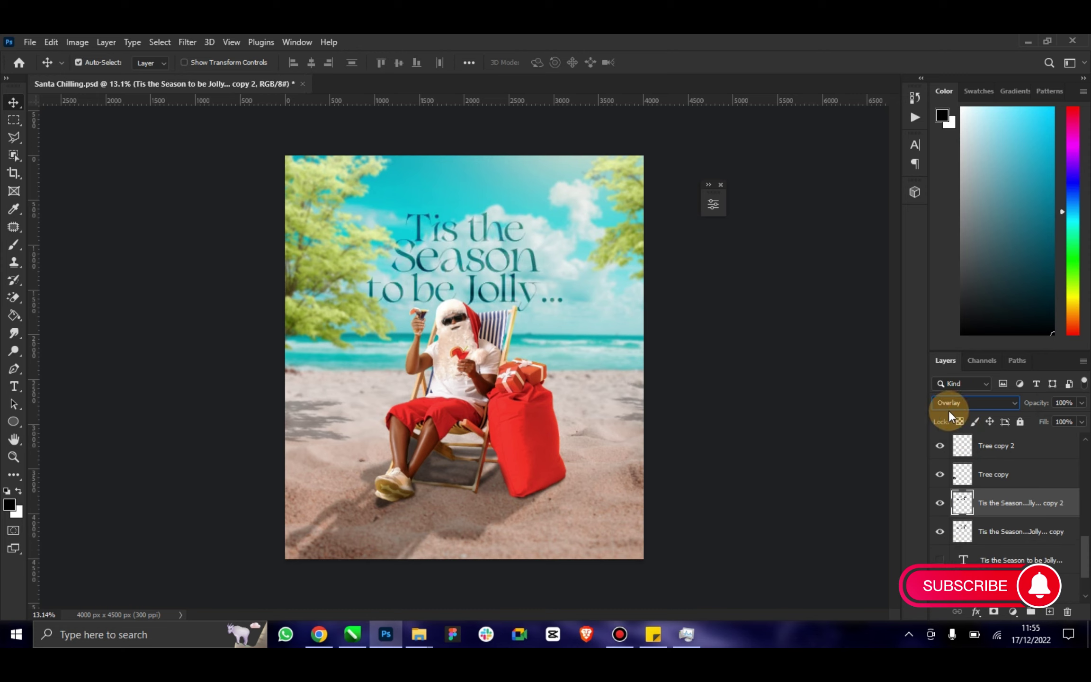
key(ctrl+j)
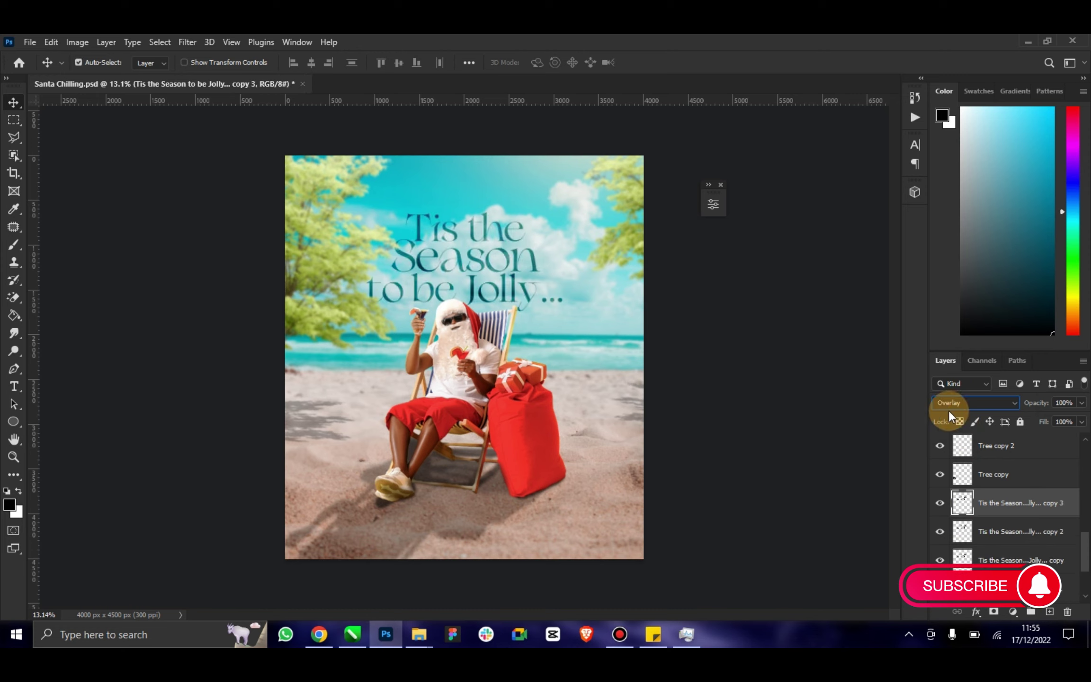
click(1008, 403)
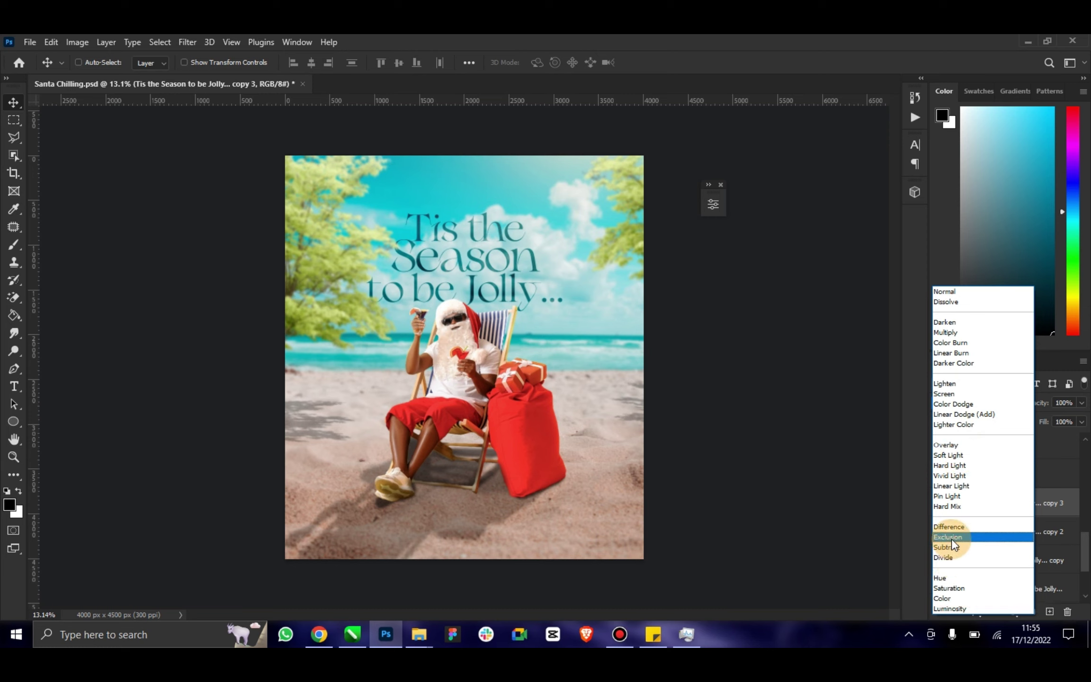
click(954, 546)
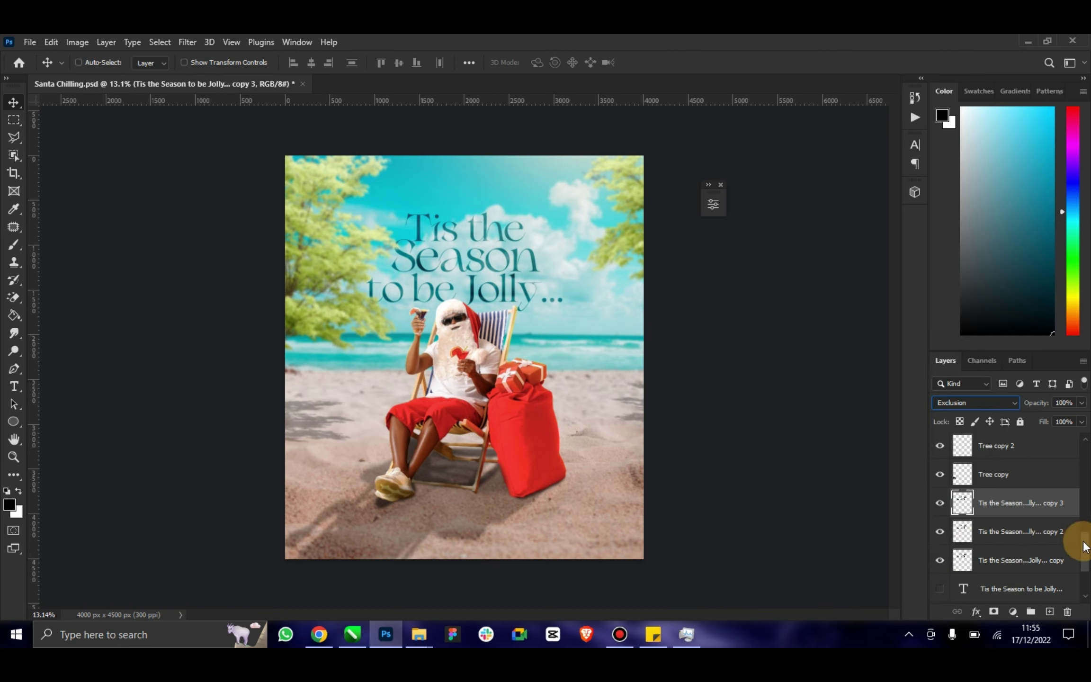
drag(1084, 545, 1068, 449)
click(1059, 435)
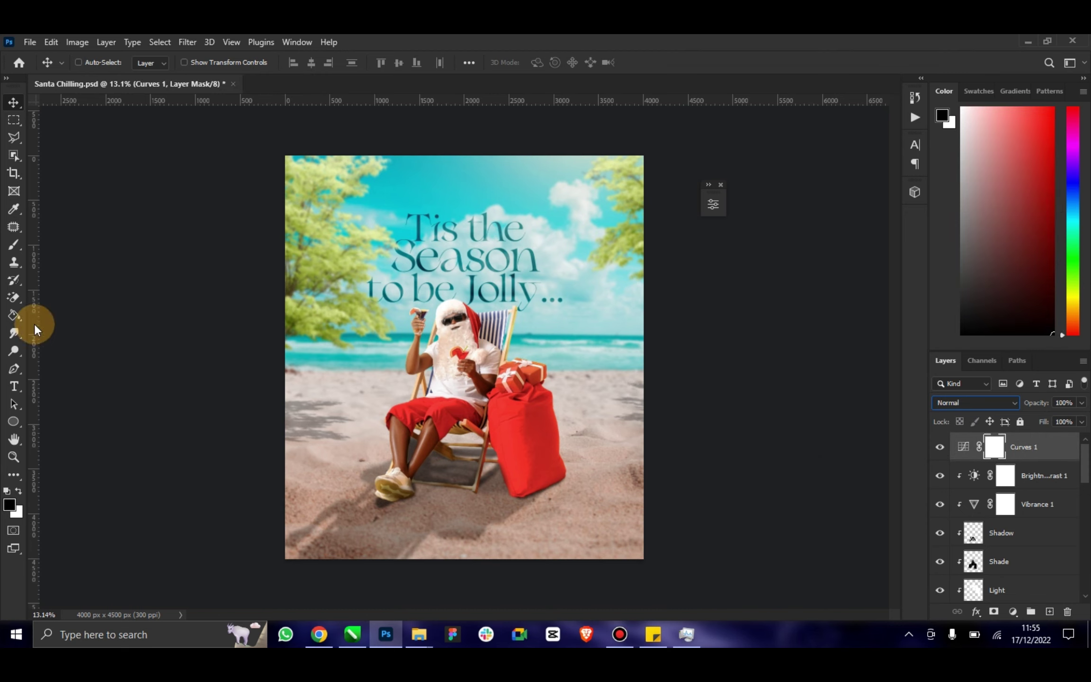
Type a credit line near the bottom of the poster.
click(14, 386)
click(410, 539)
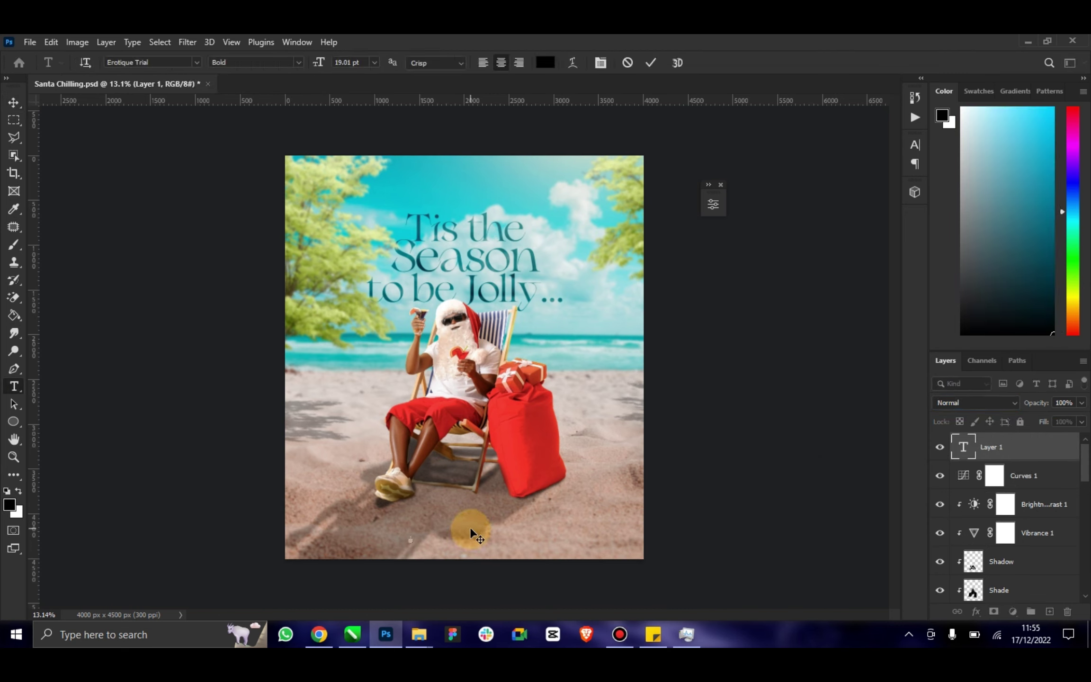
text(TITLE)
text(LZENILL)
key(BackSpace)
key(BackSpace)
text(TH)
text( HOMEA)
text(NIPULAT)
text(ION)
Colour the whole credit line white (ffffff) and commit it.
key(ctrl+a)
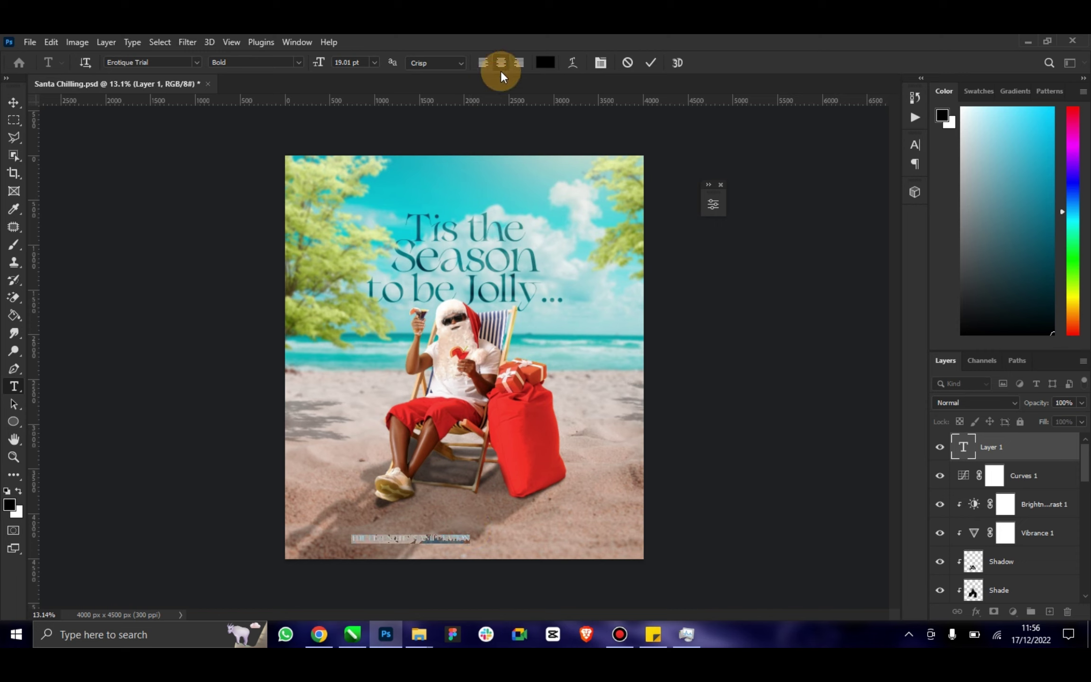
click(547, 62)
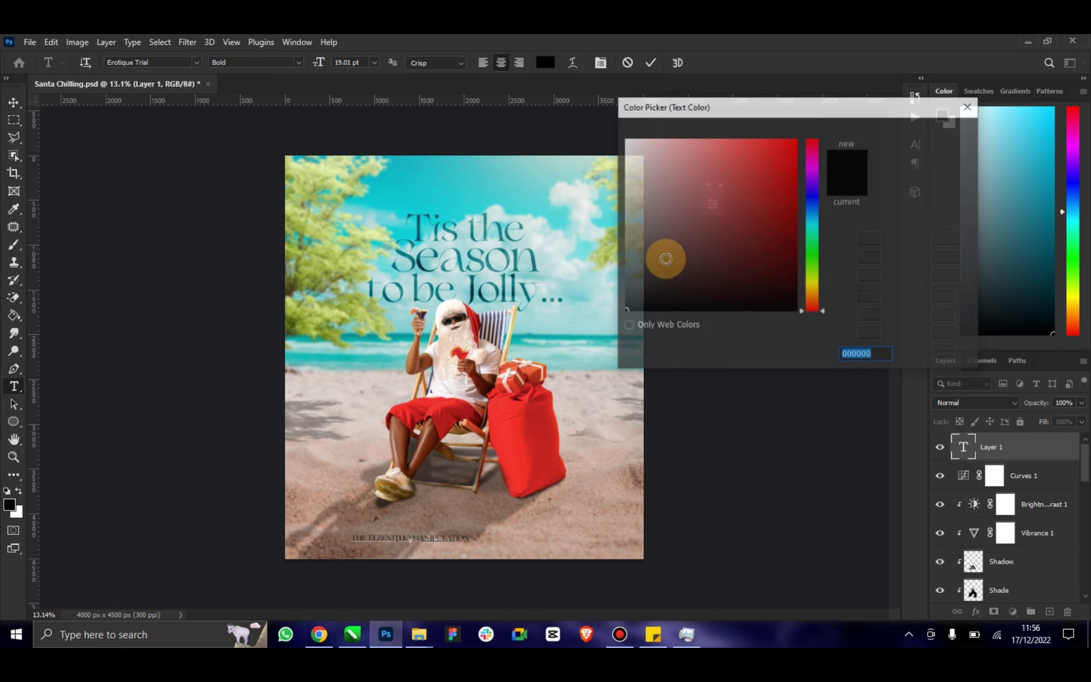
text(ffffff)
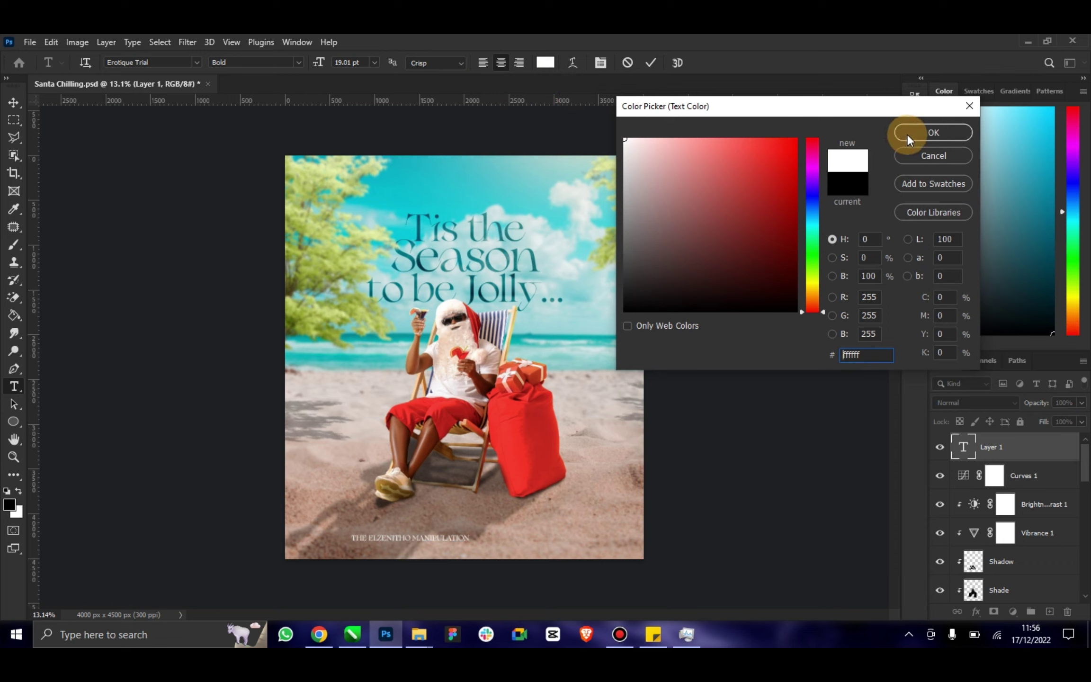
click(907, 135)
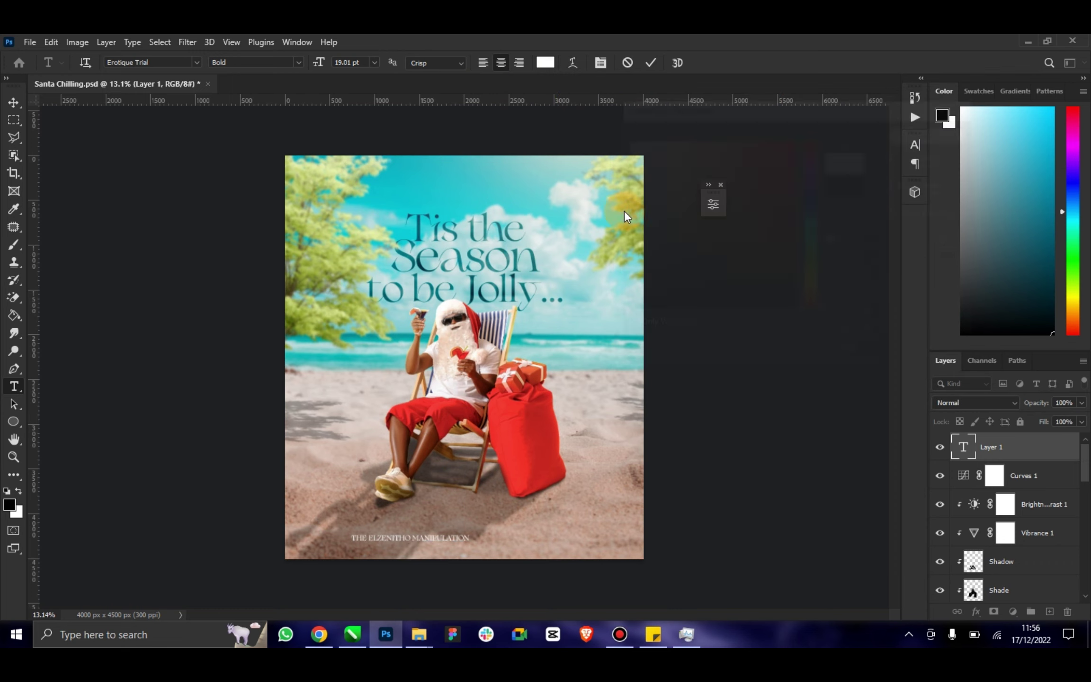
click(651, 63)
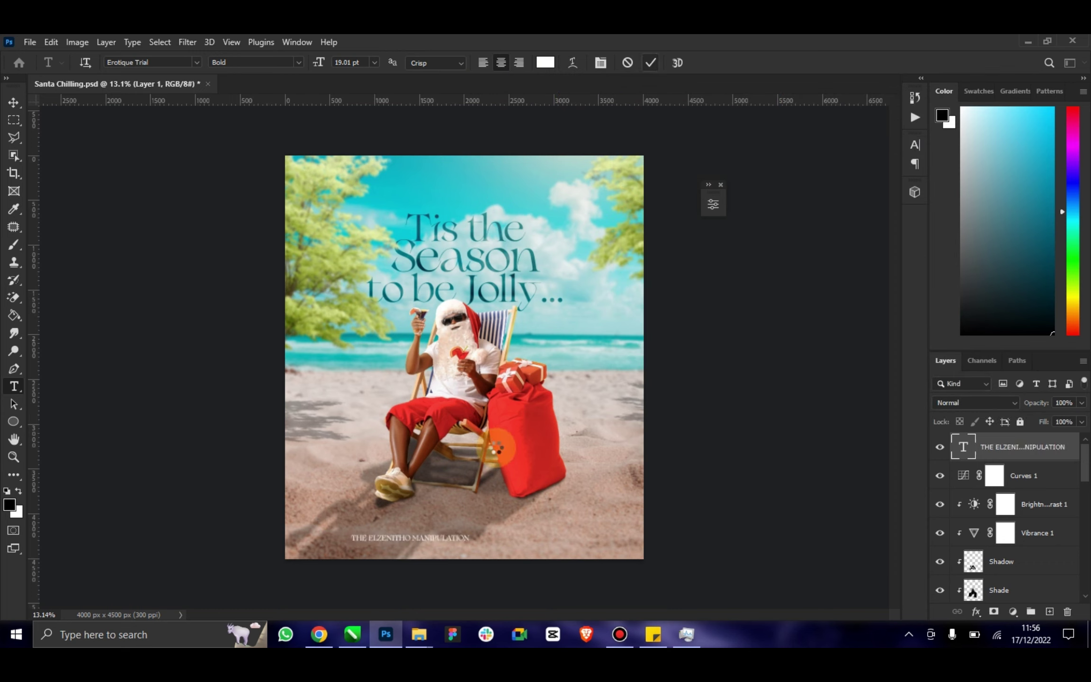
Centre the credit line and add a Multiply drop shadow: 63% opacity, 0 px distance, 29 px size.
click(13, 110)
drag(474, 528, 528, 529)
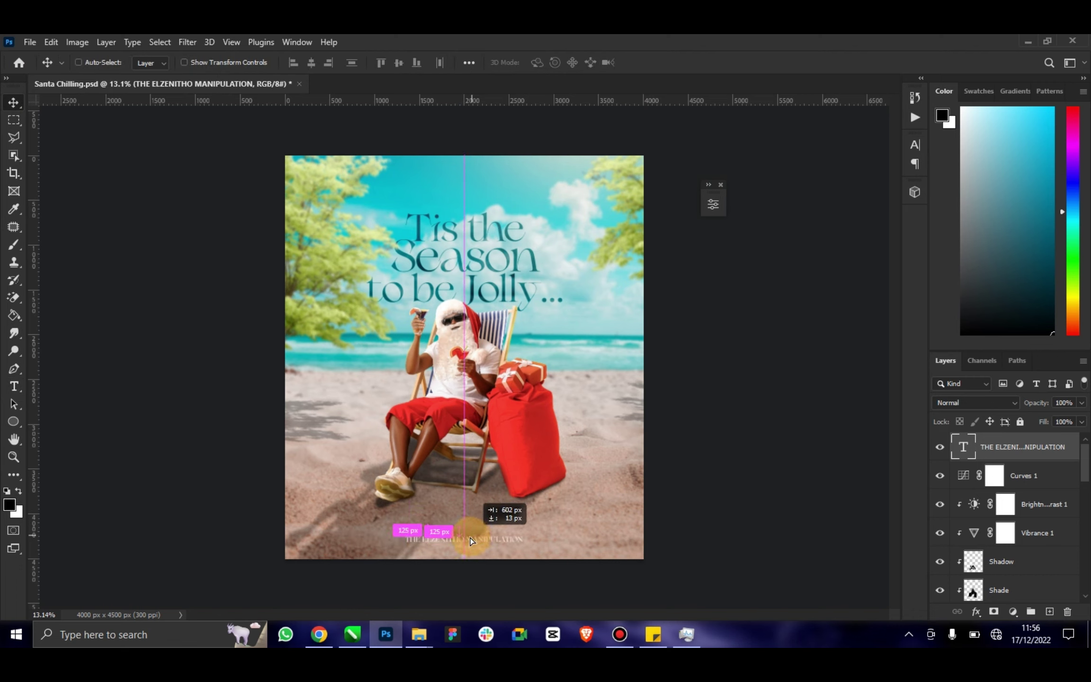
right_click(998, 447)
click(886, 57)
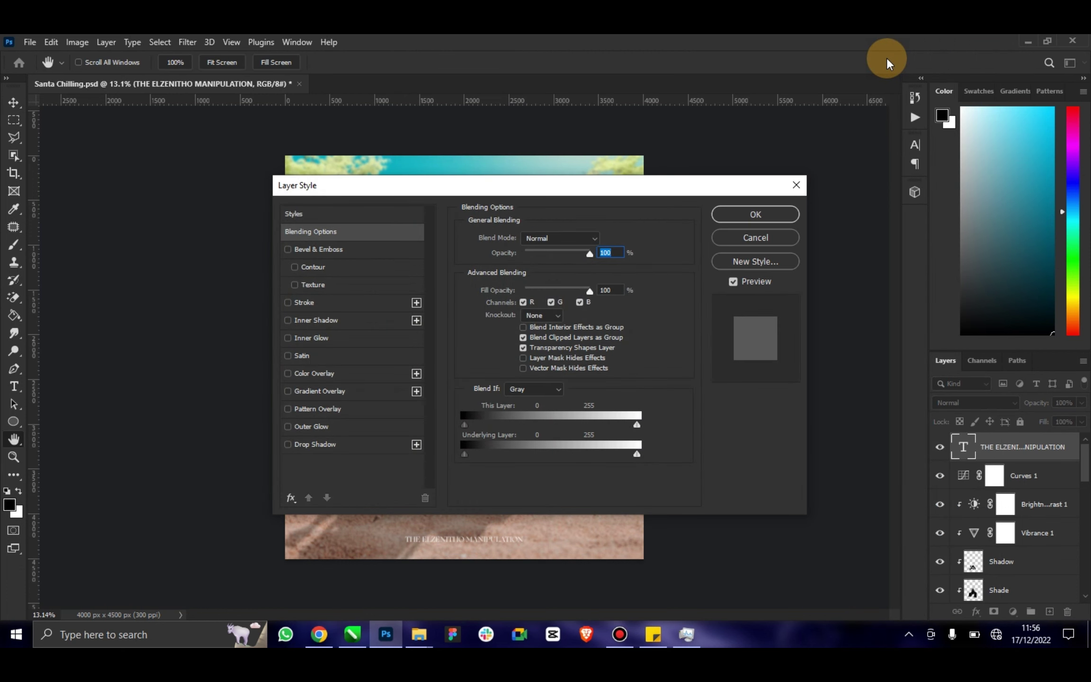
click(315, 444)
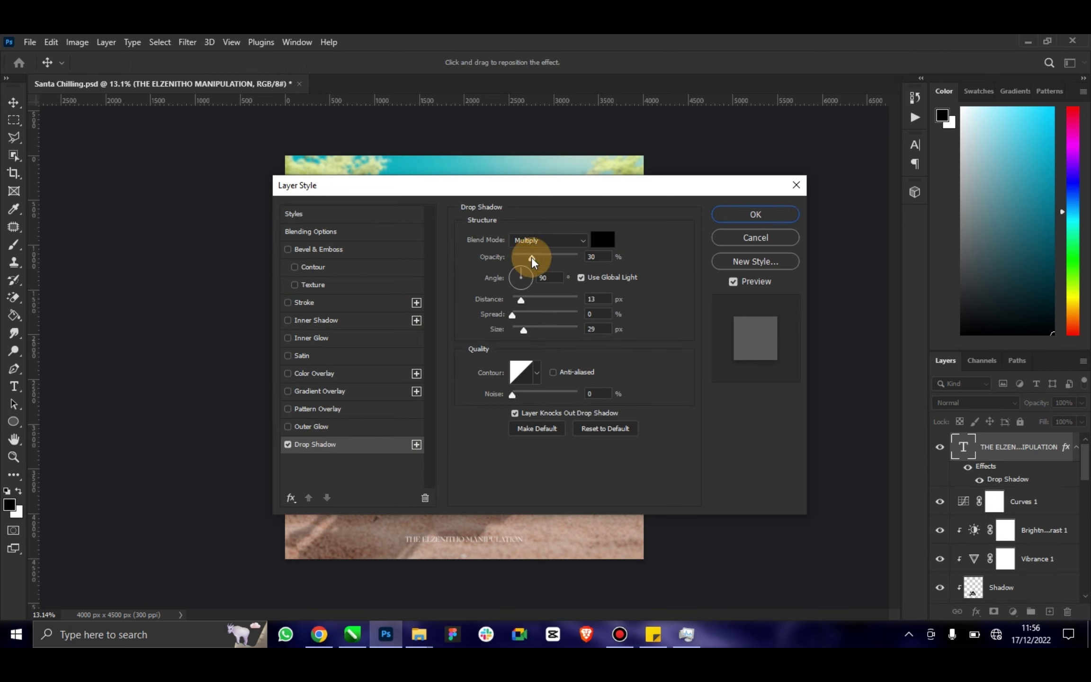
mouse_move(521, 297)
mouse_down()
mouse_move(514, 280)
mouse_move(579, 262)
mouse_up()
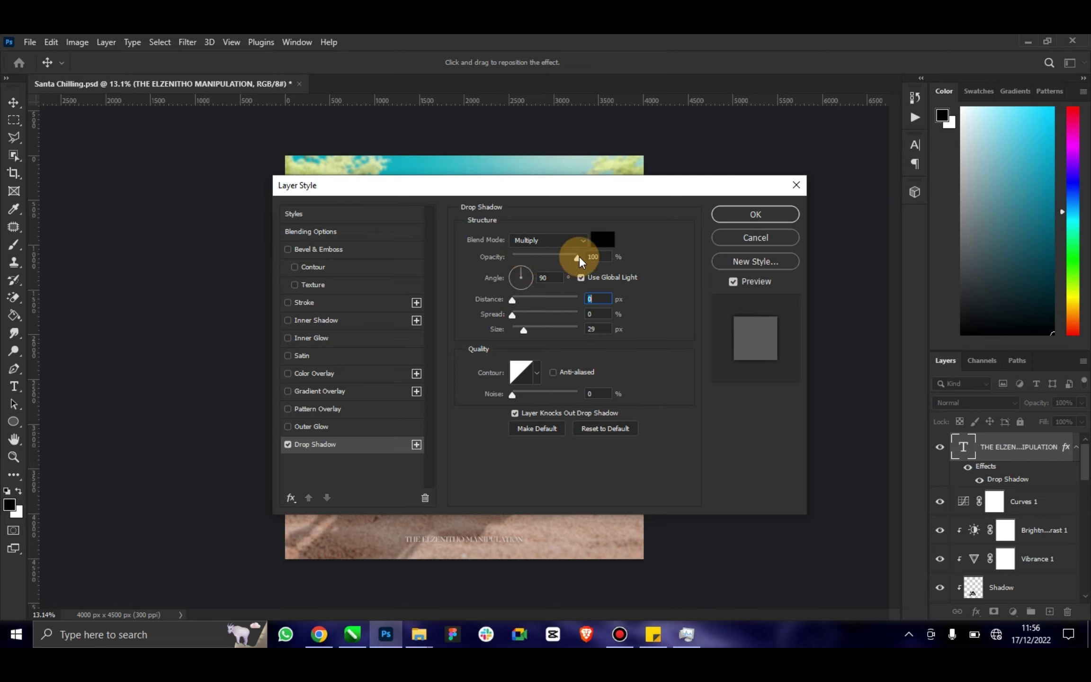
click(553, 255)
click(288, 250)
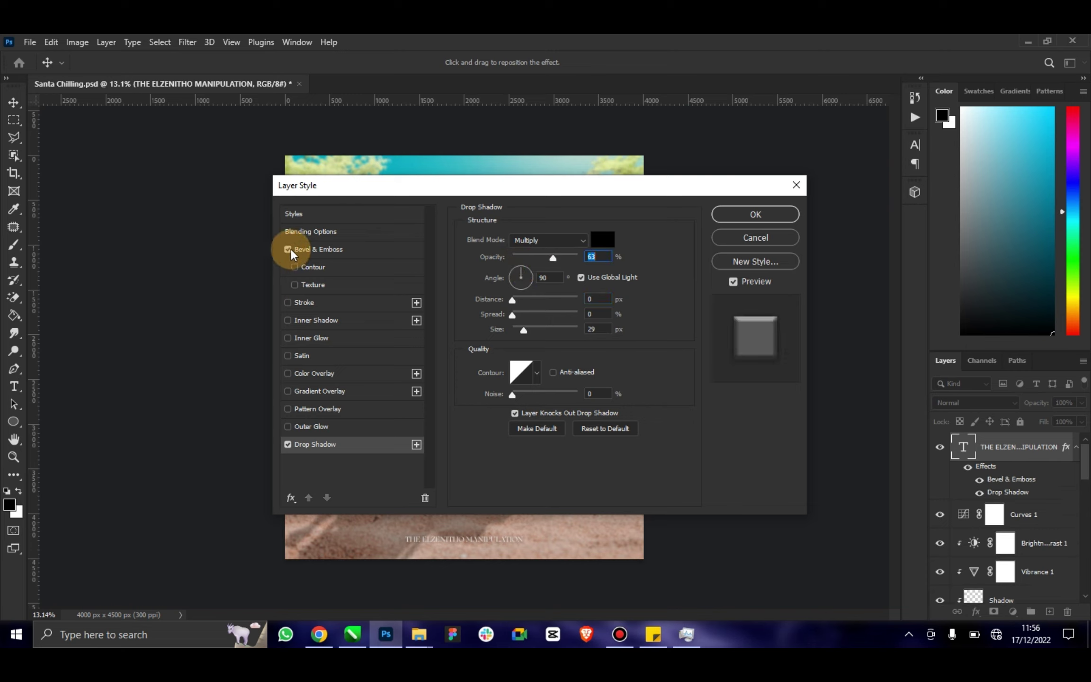
click(286, 251)
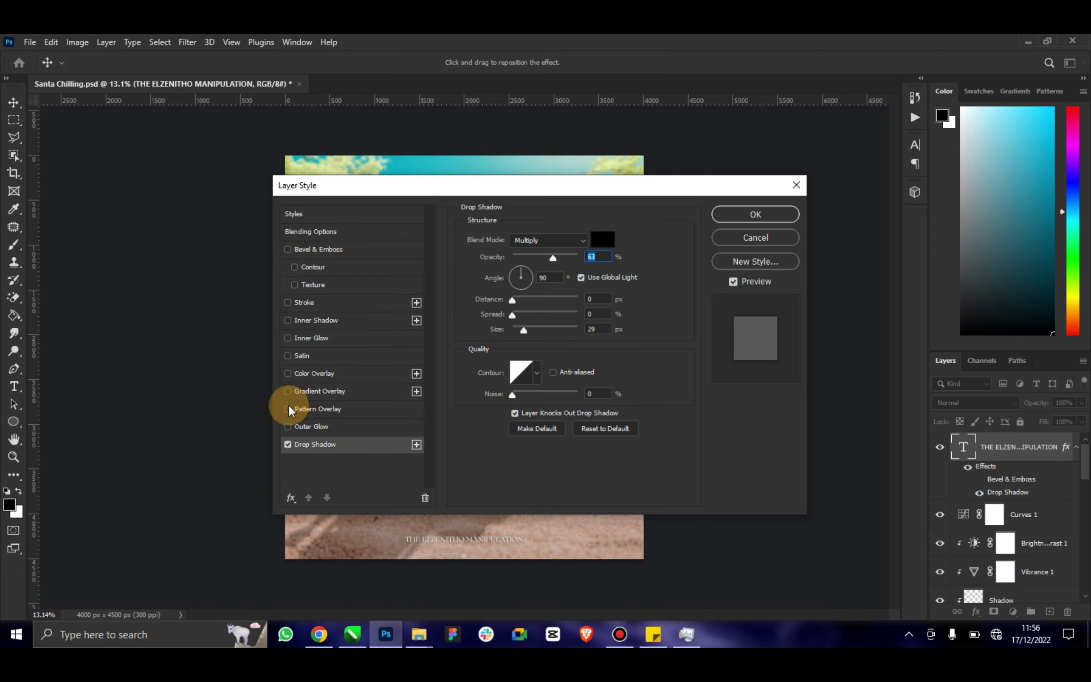
click(765, 214)
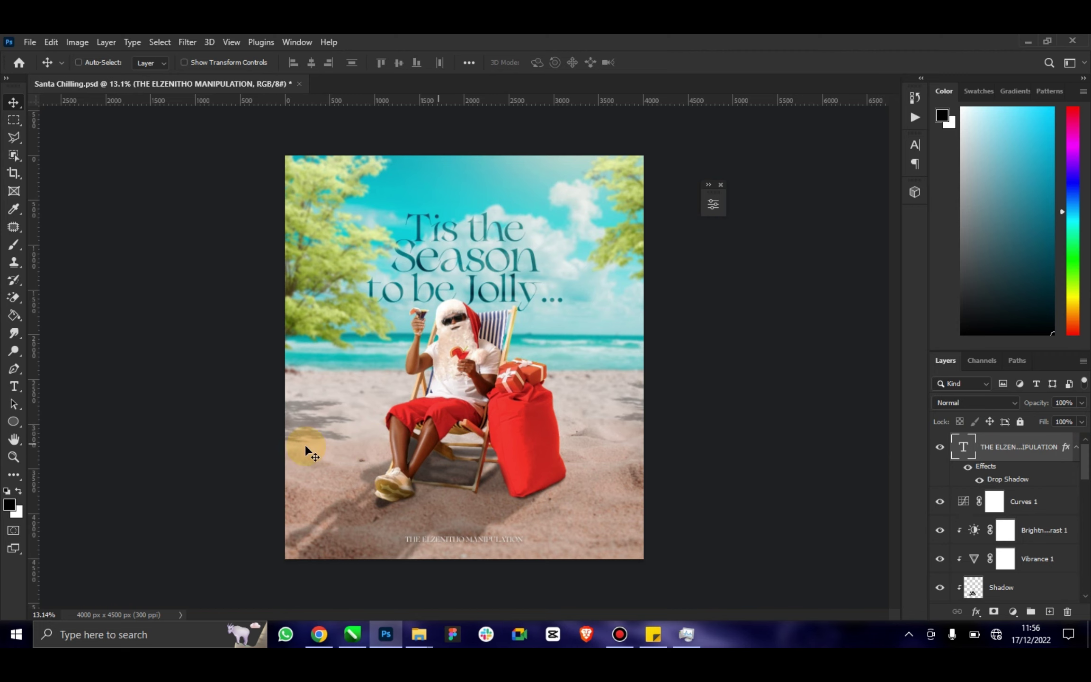
Add a new Layer 1 above Curves 1 and paint soft black around the edges.
click(13, 456)
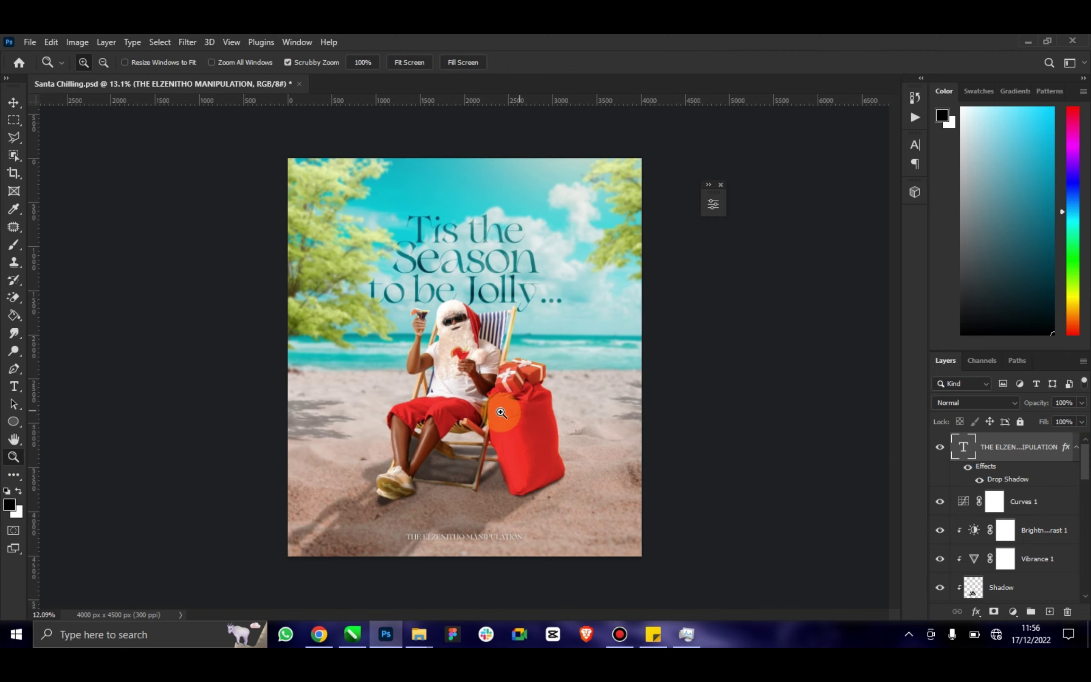
drag(523, 412, 500, 413)
click(14, 102)
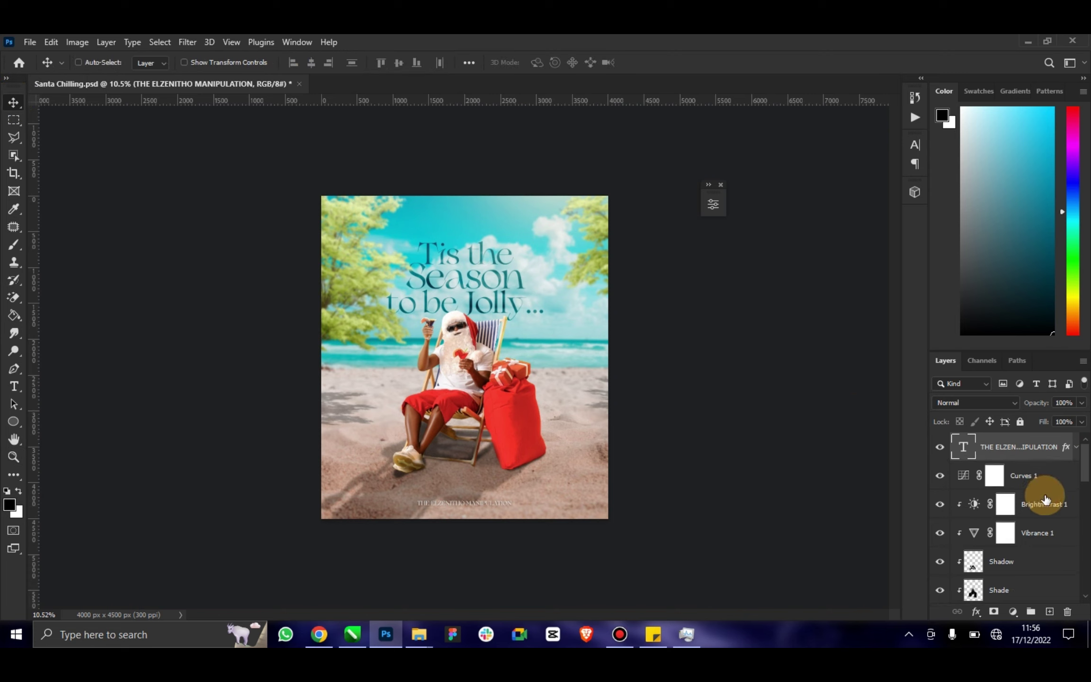
click(1042, 501)
click(1045, 480)
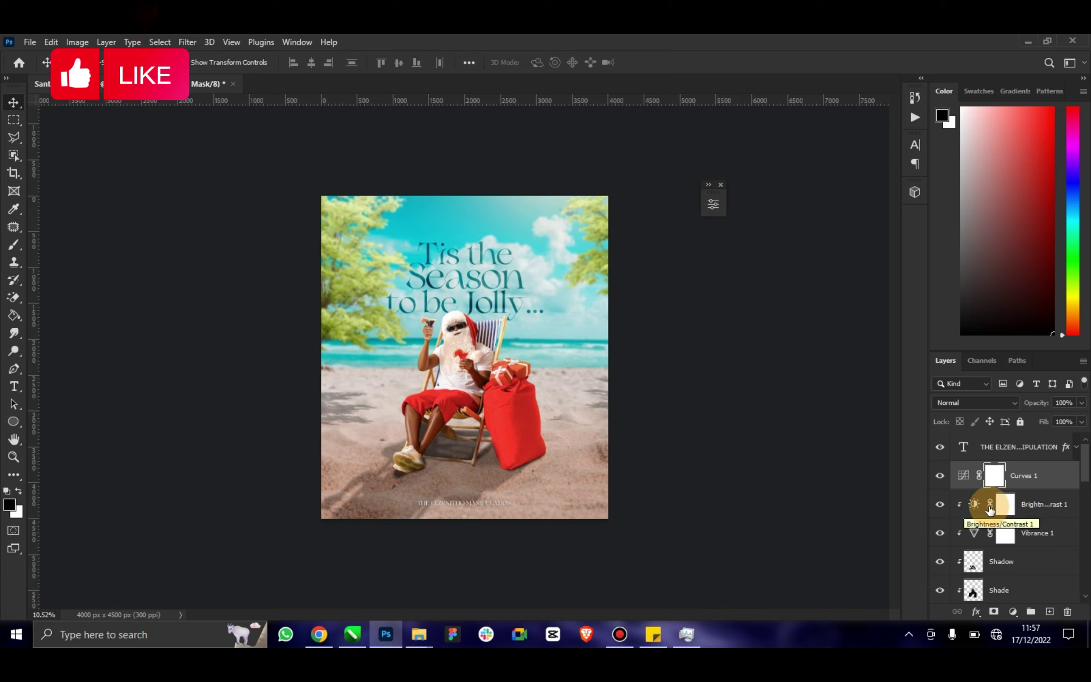
click(1049, 612)
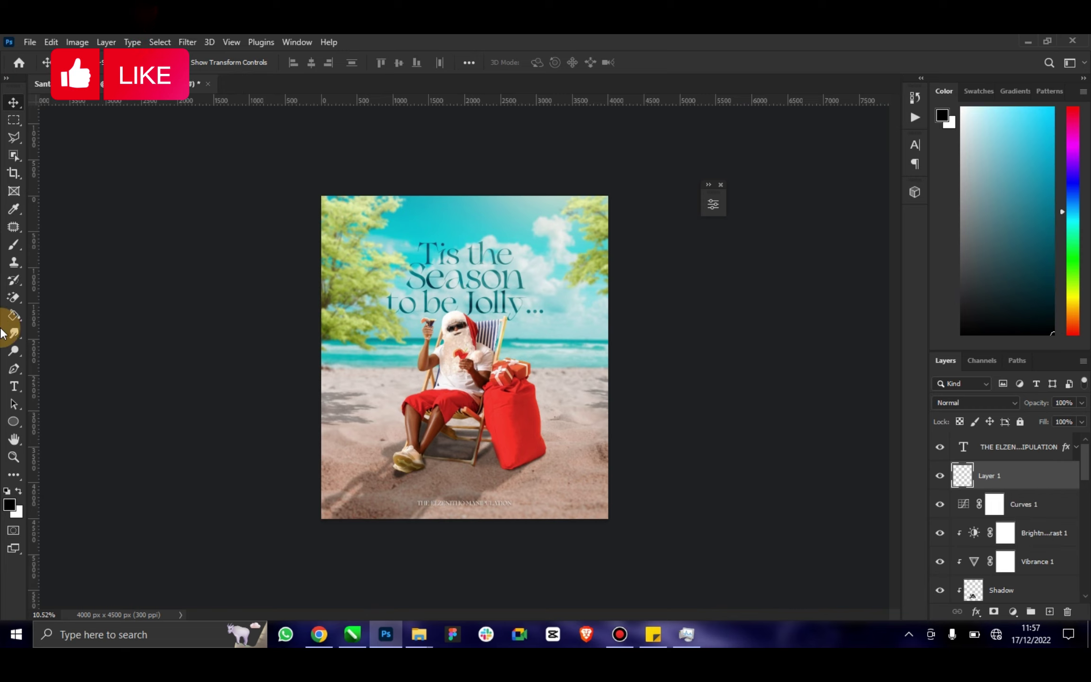
click(14, 244)
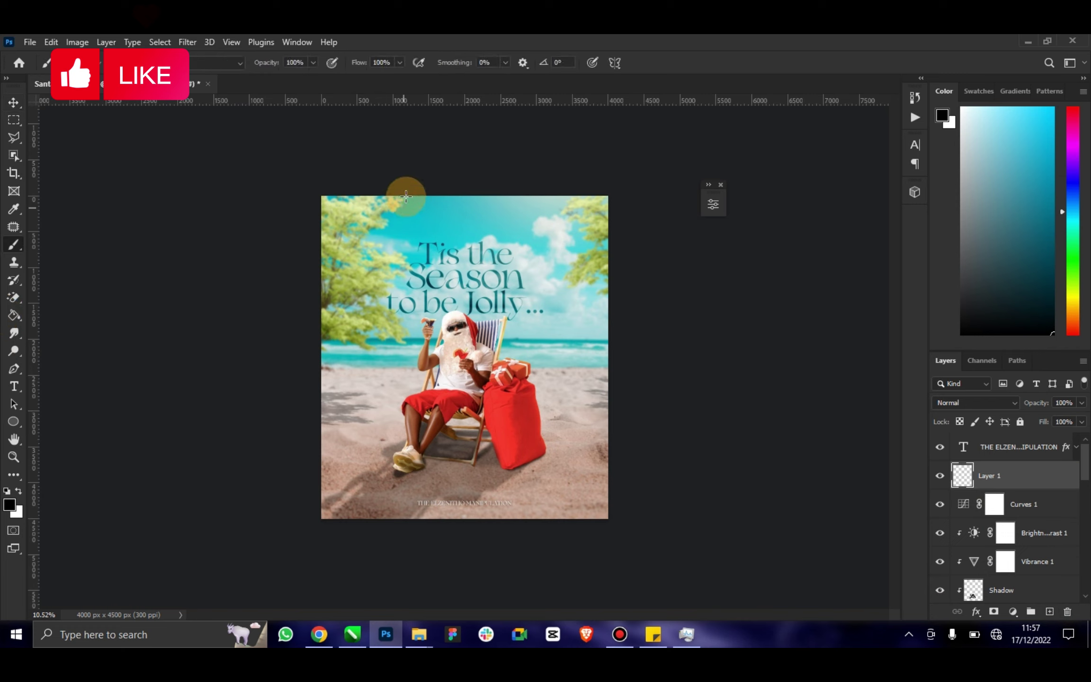
mouse_move(485, 198)
mouse_down()
mouse_move(339, 188)
mouse_move(406, 204)
mouse_move(336, 202)
mouse_move(304, 326)
mouse_move(300, 463)
mouse_move(353, 550)
mouse_move(614, 558)
mouse_move(733, 538)
mouse_move(597, 538)
mouse_move(655, 239)
mouse_move(633, 158)
mouse_move(568, 117)
mouse_up()
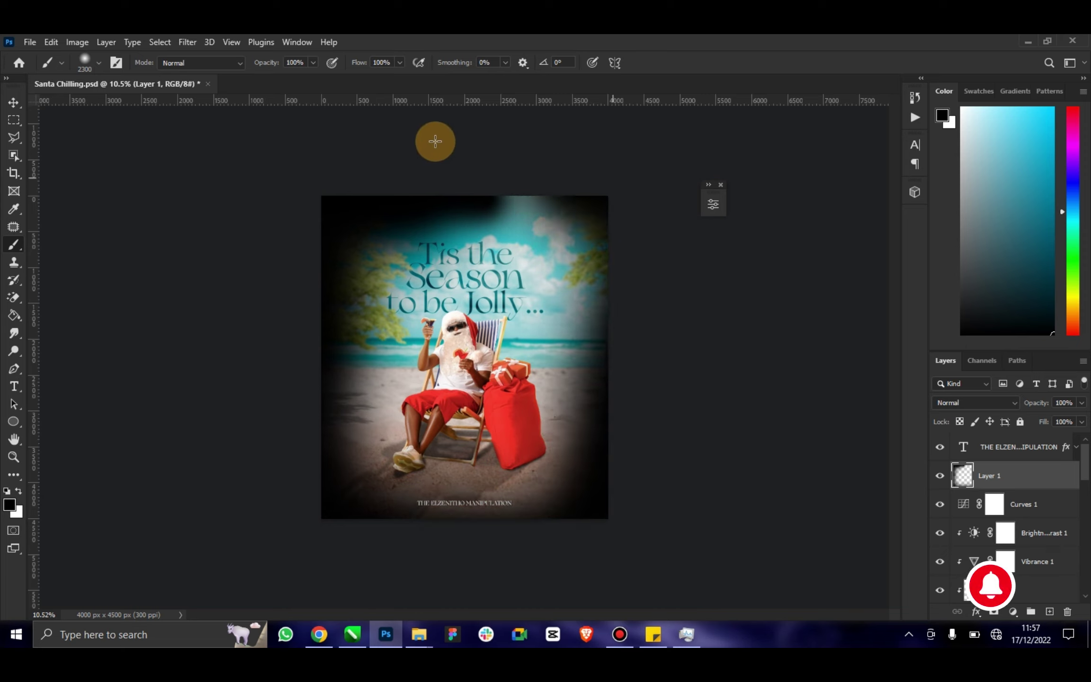
click(14, 102)
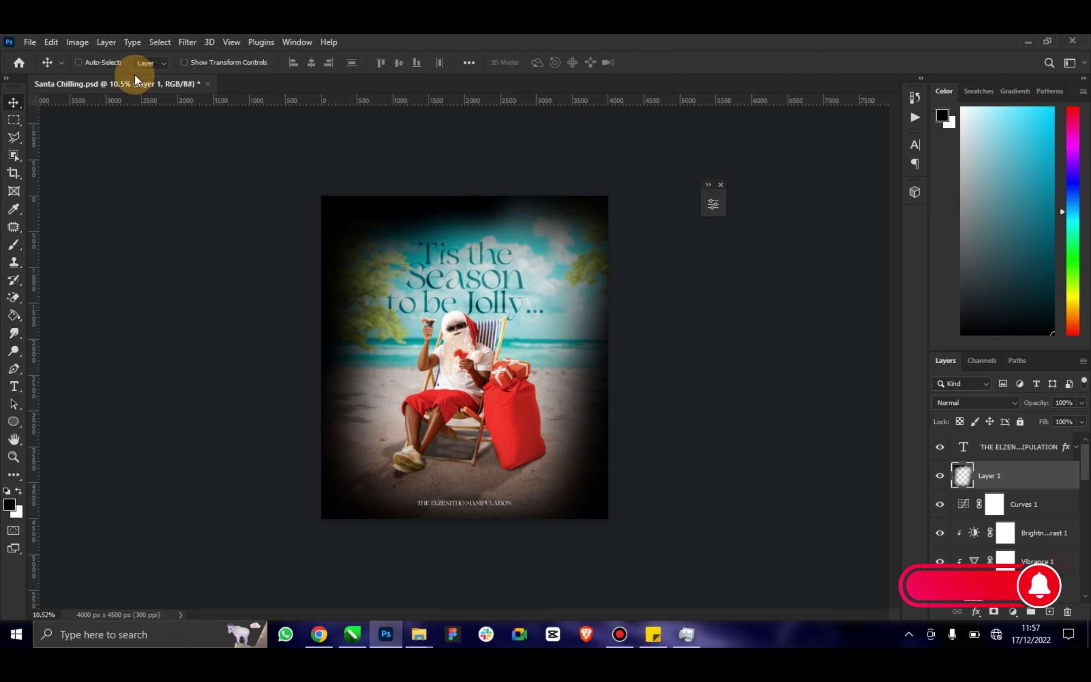
Enlarge Layer 1 to about 124% and set its blend mode to Multiply.
click(244, 66)
click(606, 195)
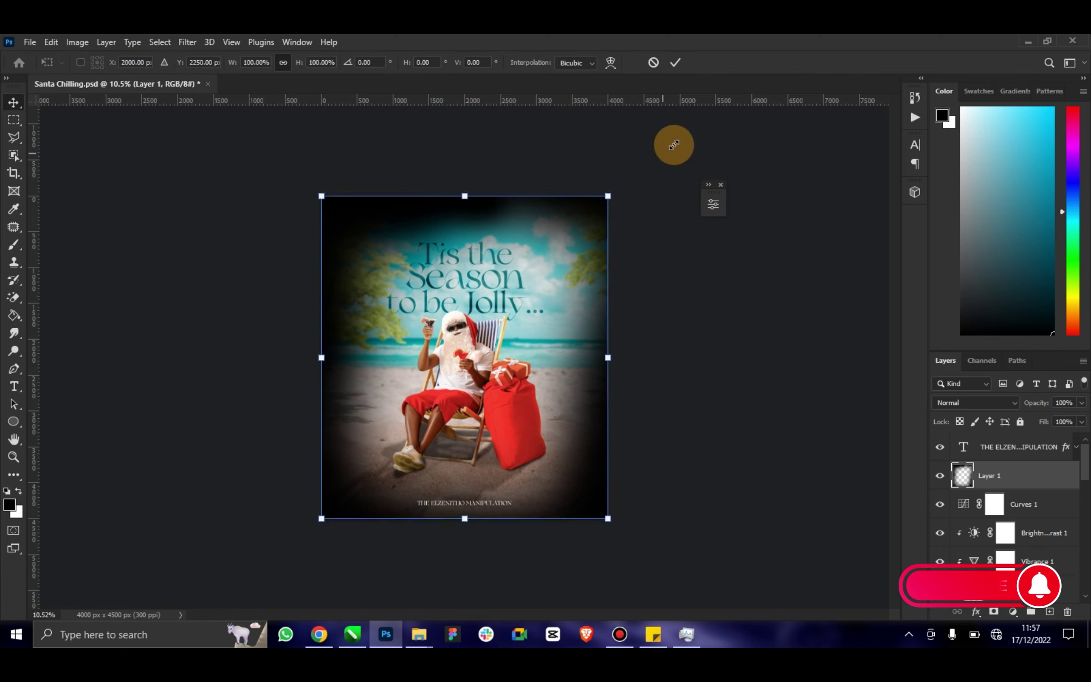
drag(674, 144, 650, 163)
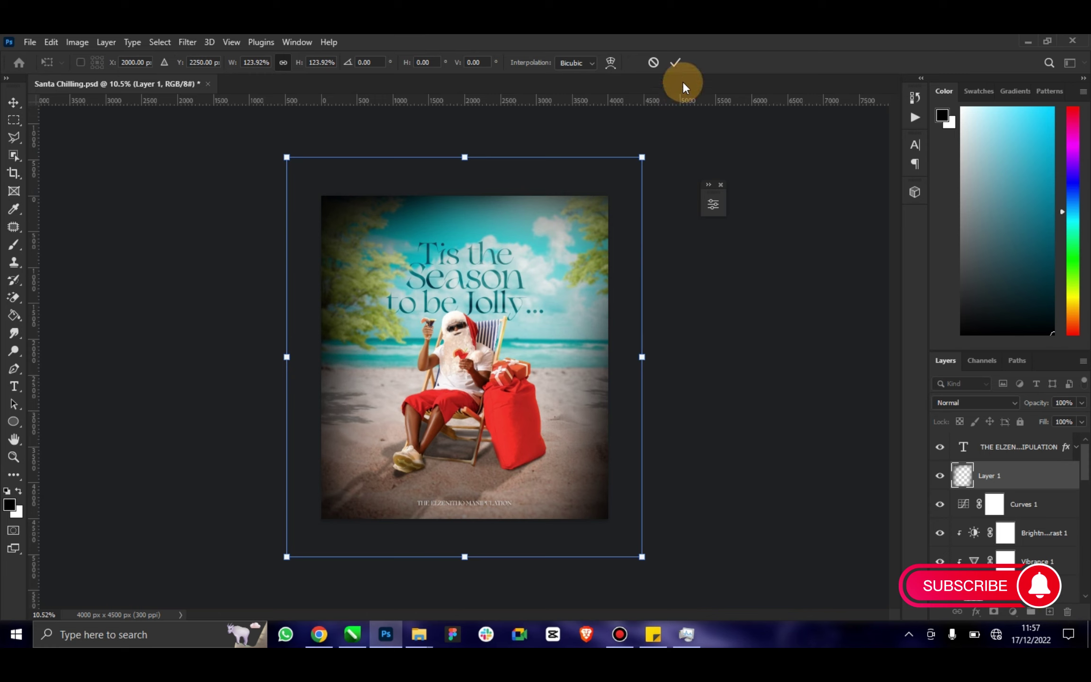
click(675, 62)
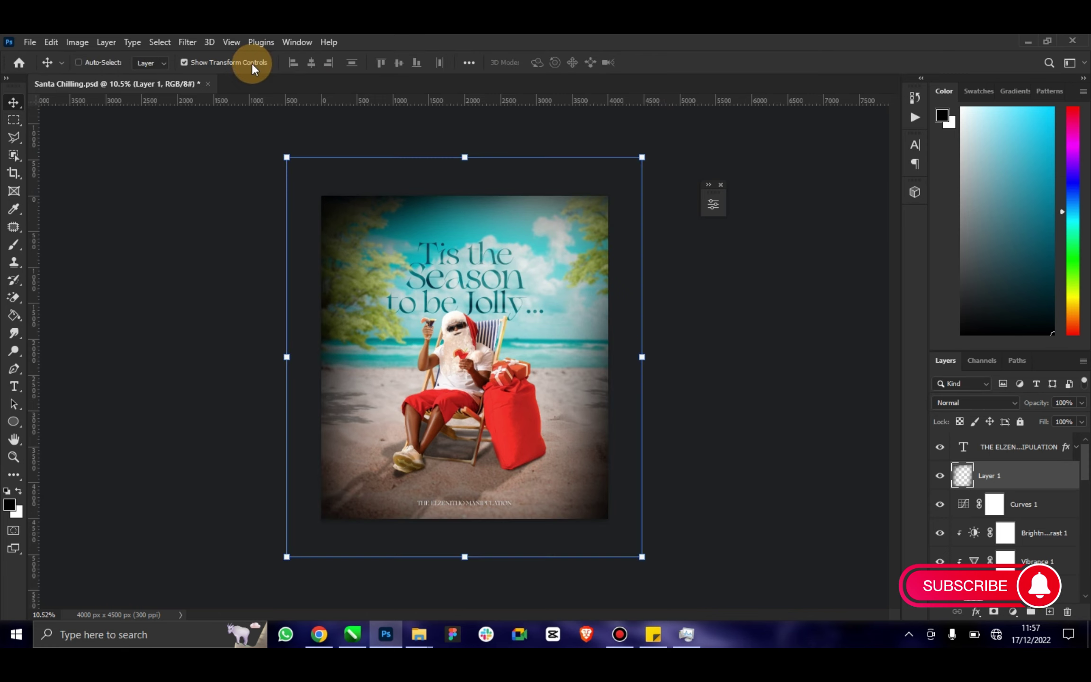
click(251, 62)
click(1014, 403)
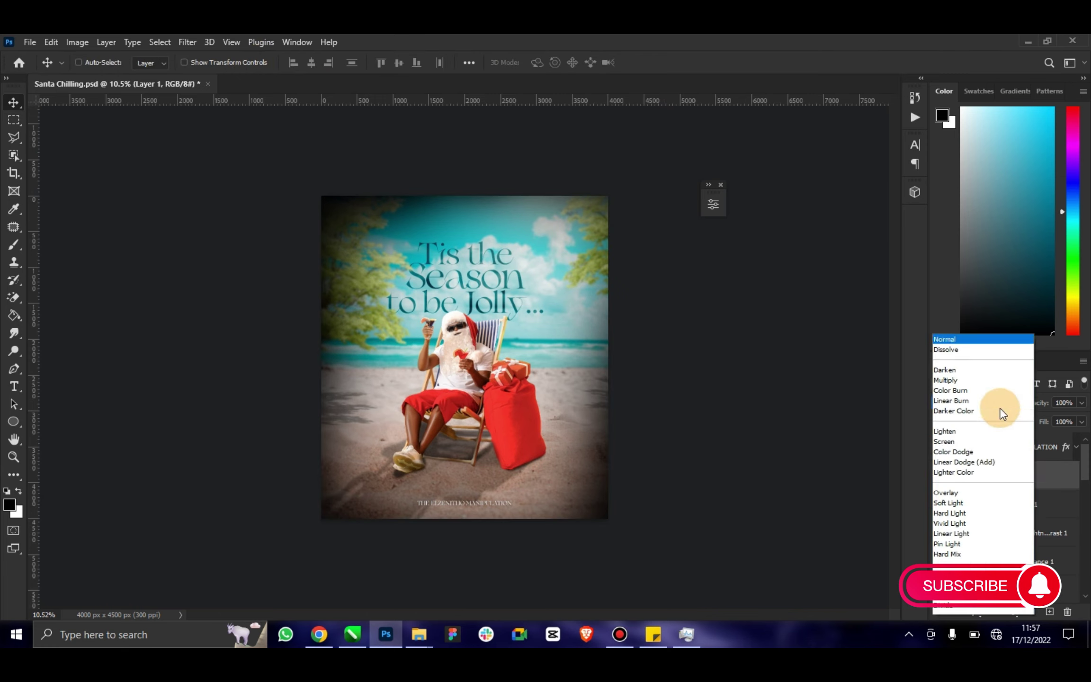
click(976, 335)
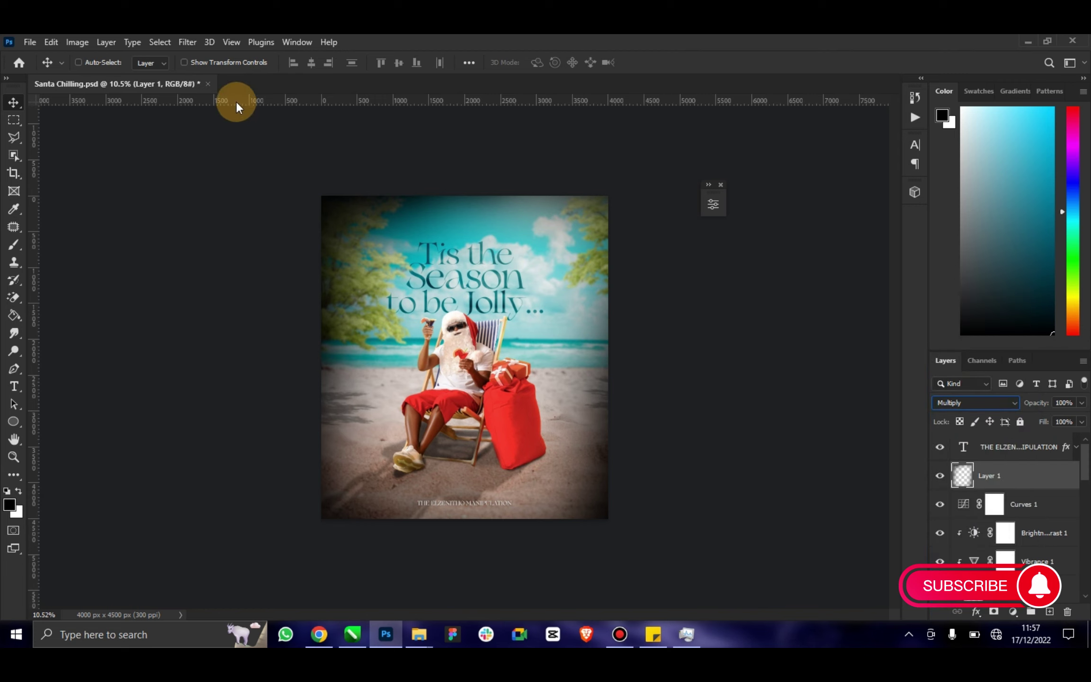
Stretch Layer 1 to about 128% by 139% and reposition it over the poster.
click(238, 62)
drag(465, 153, 475, 73)
drag(496, 256, 489, 290)
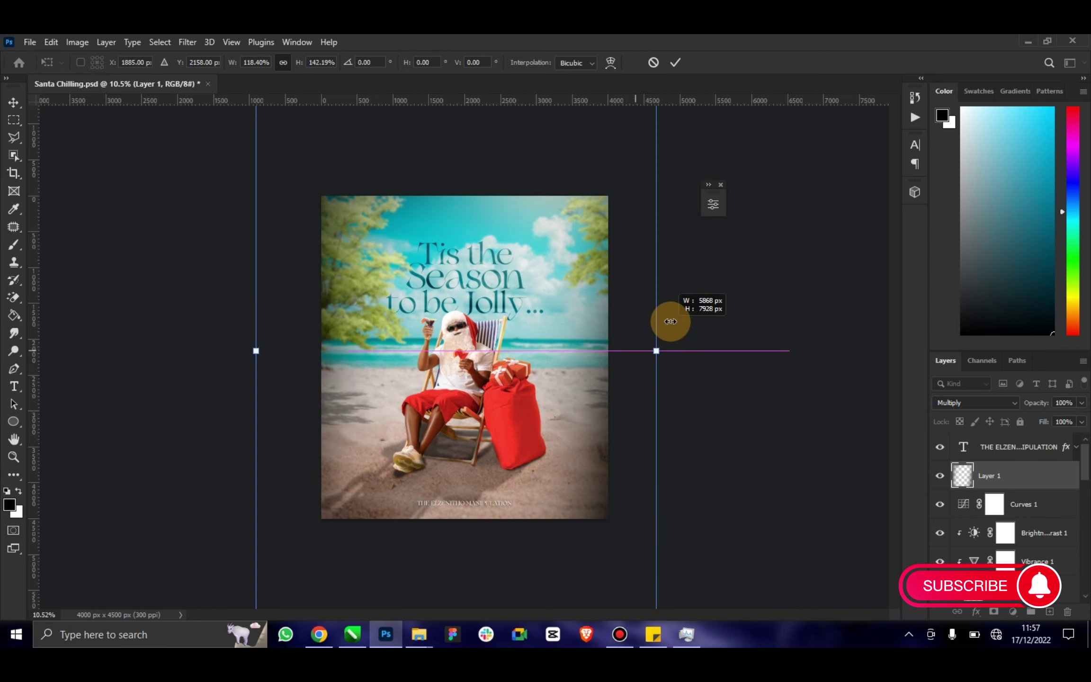
drag(634, 350, 672, 350)
drag(603, 404, 602, 365)
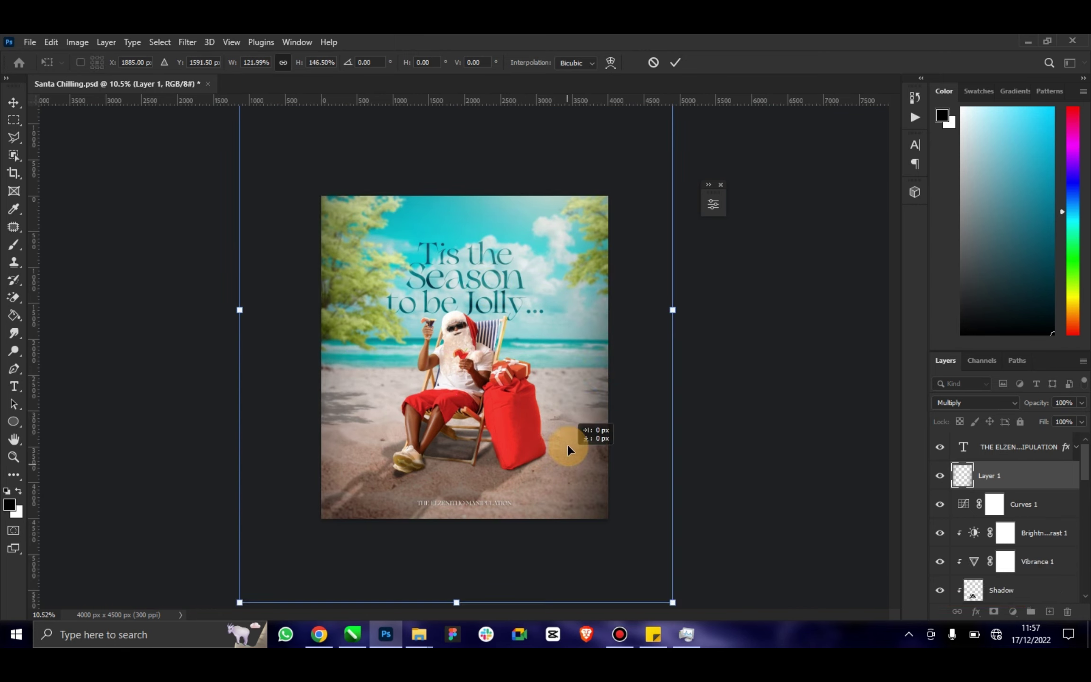
drag(572, 462, 649, 550)
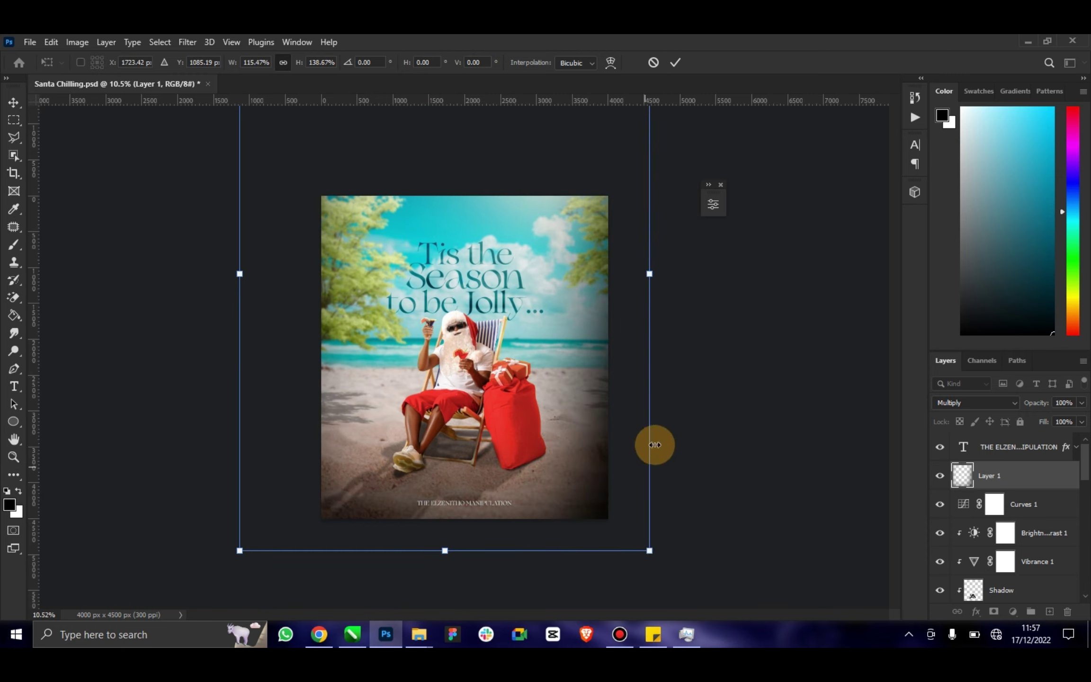
drag(650, 274, 694, 274)
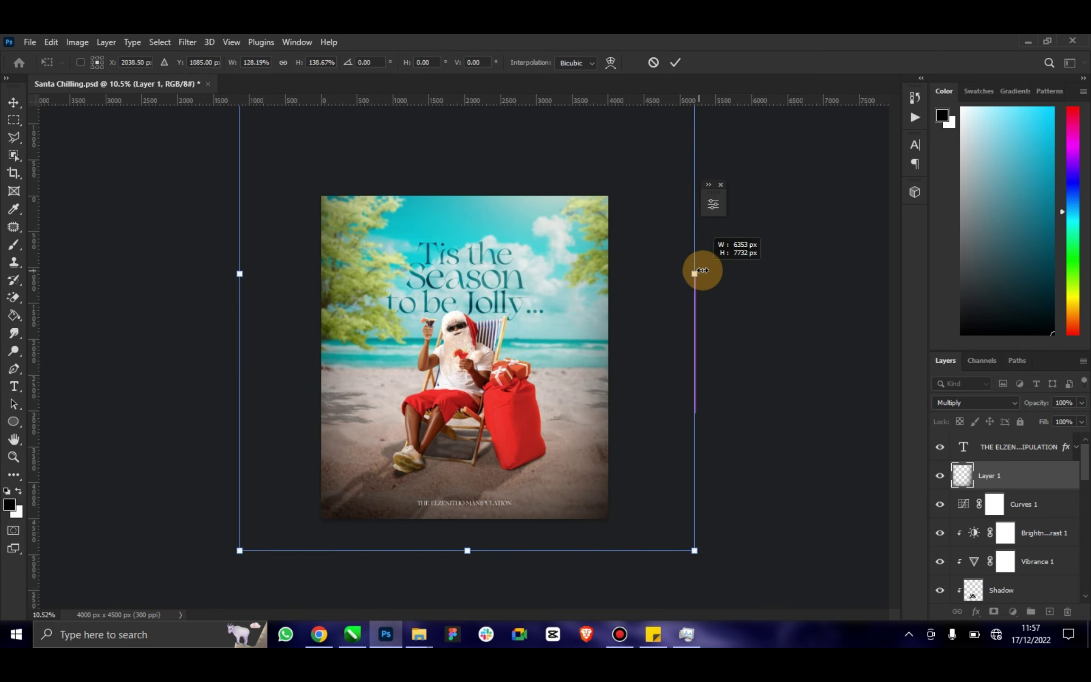
drag(591, 354, 569, 366)
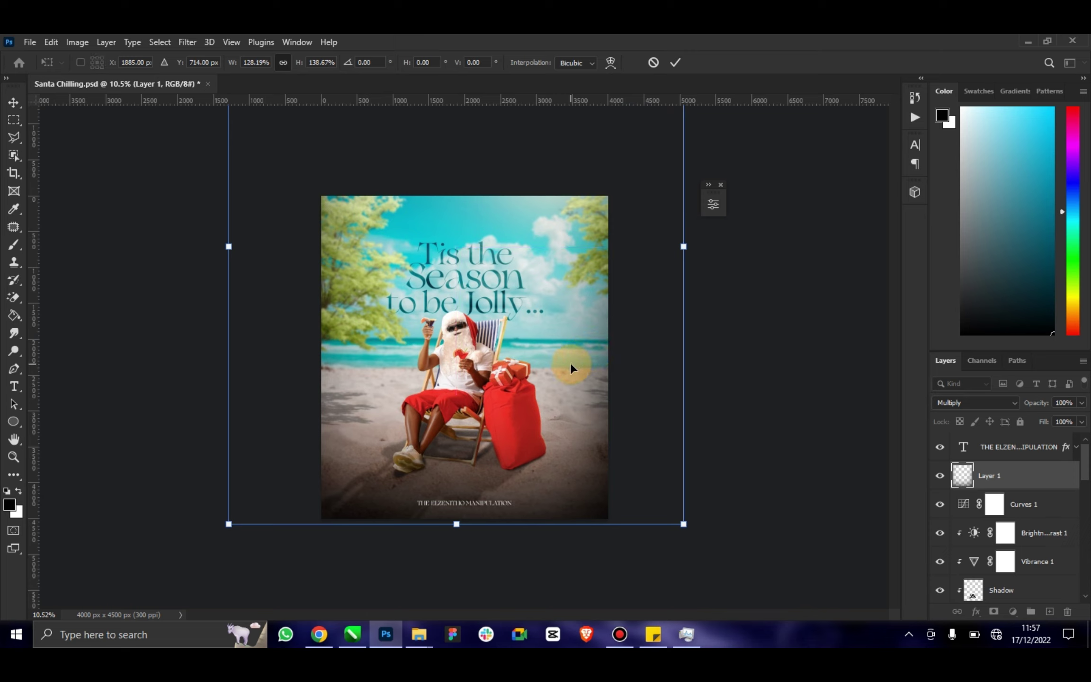
click(674, 63)
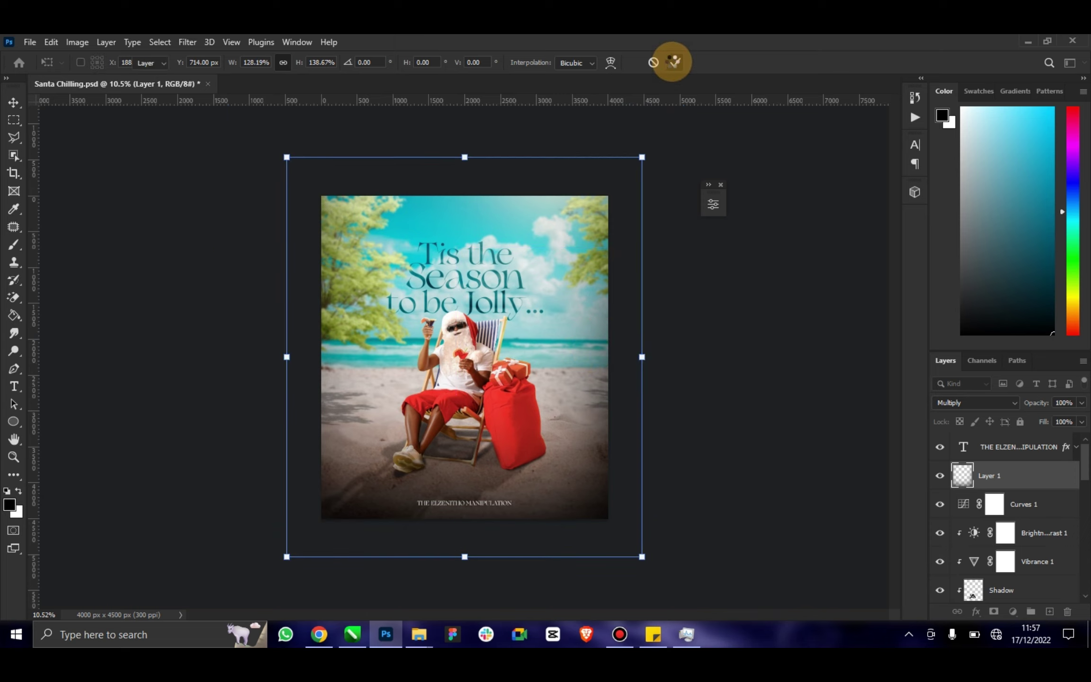
click(236, 61)
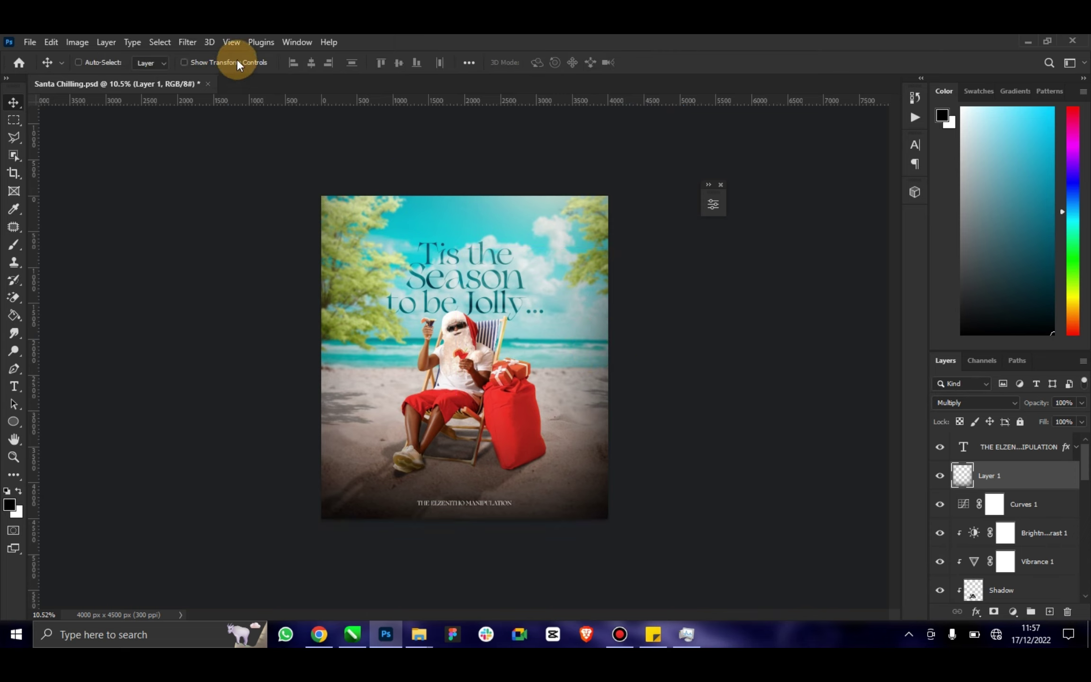
Save the poster, then stamp all layers into a merged Layer 2 at the top.
key(ctrl+s)
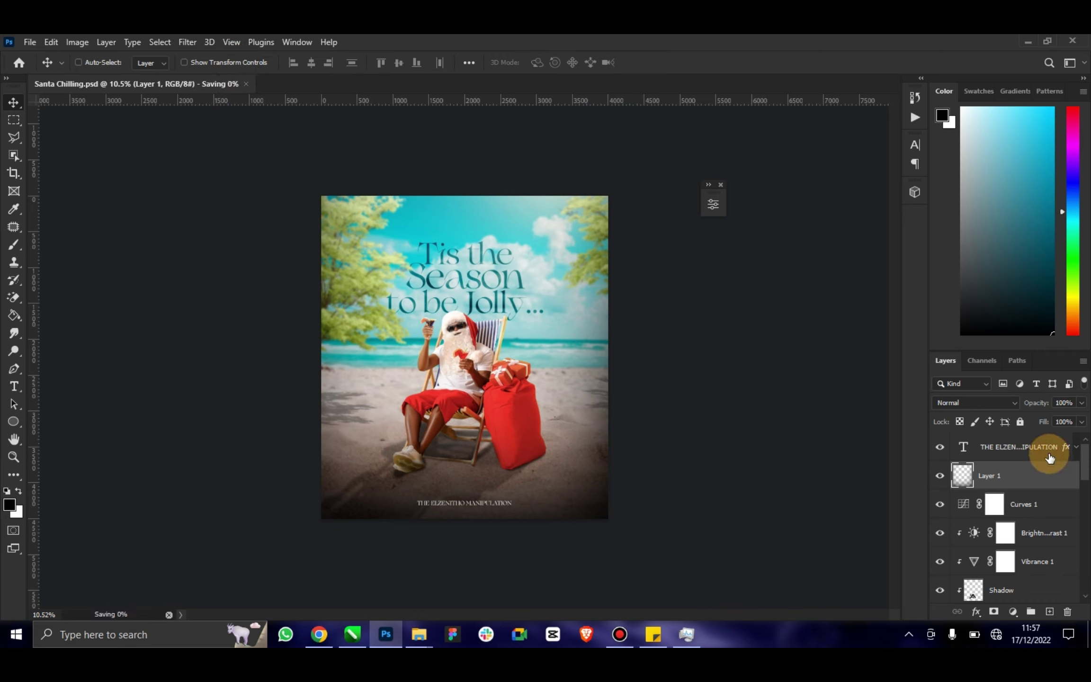
click(1081, 456)
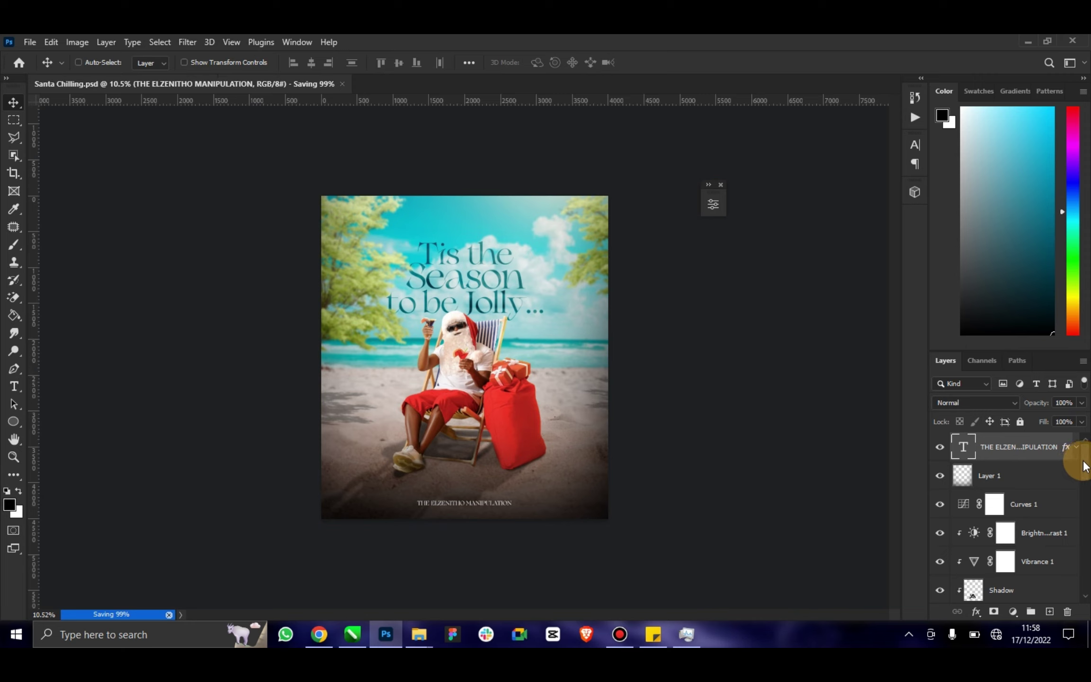
drag(1085, 467, 1083, 569)
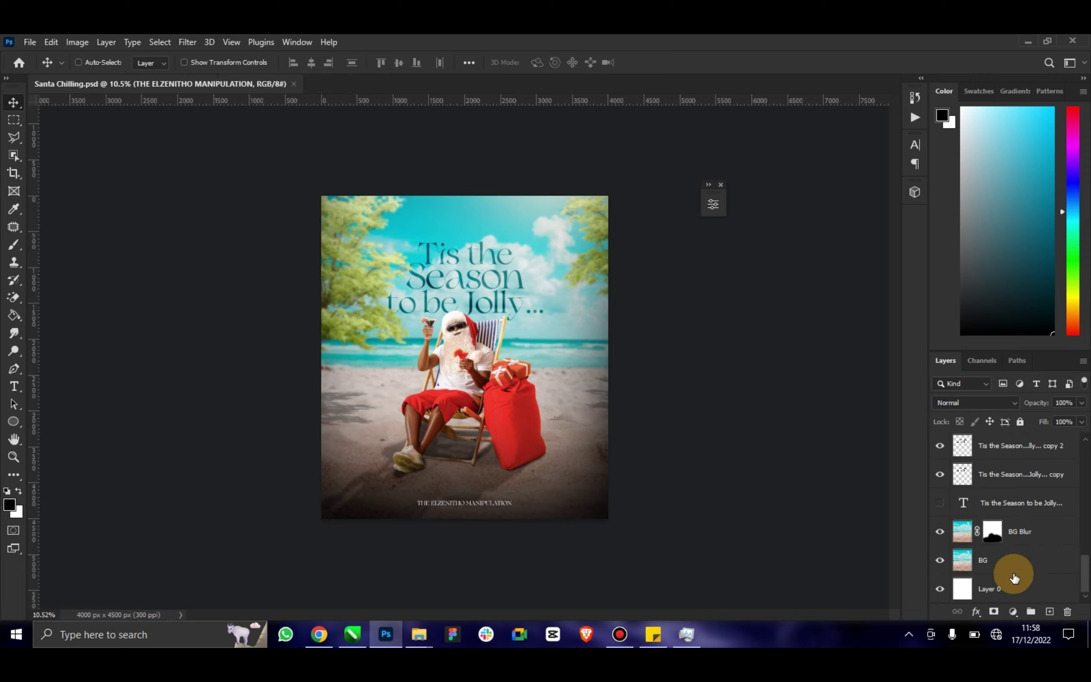
drag(1014, 577, 1007, 538)
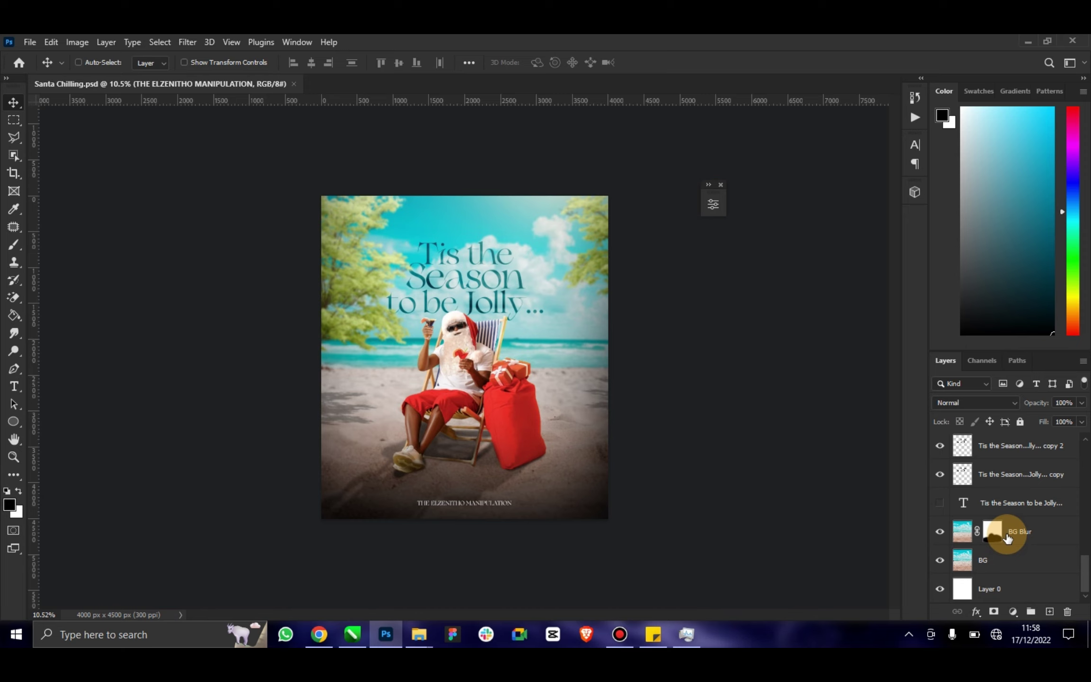
shift+click(1034, 597)
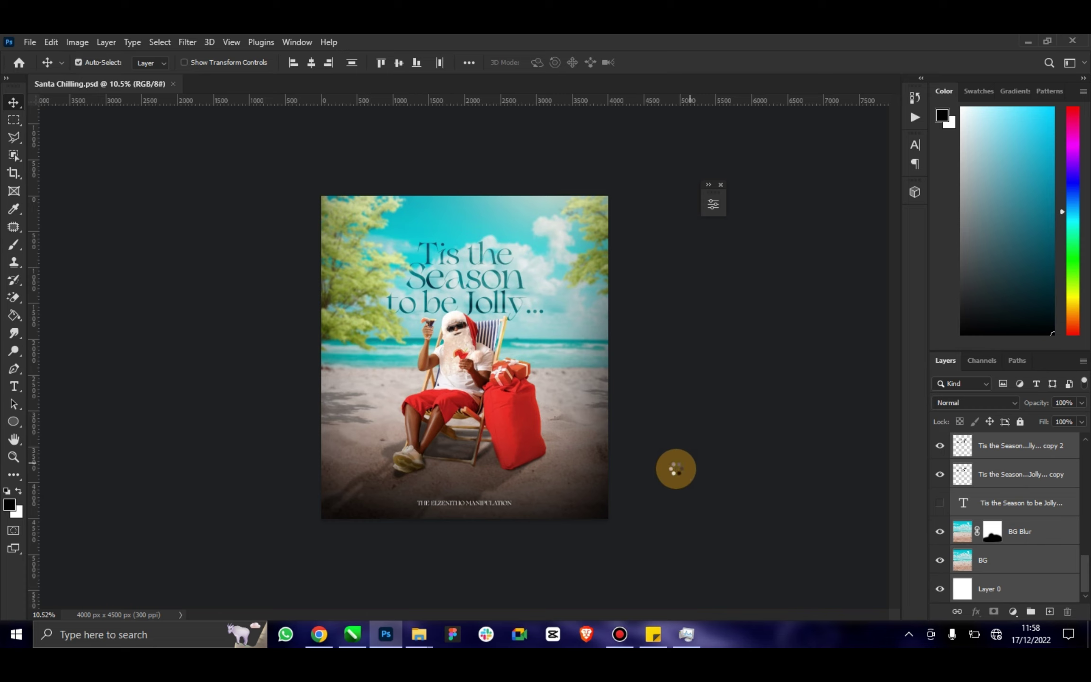
key(ctrl+alt+shift+e)
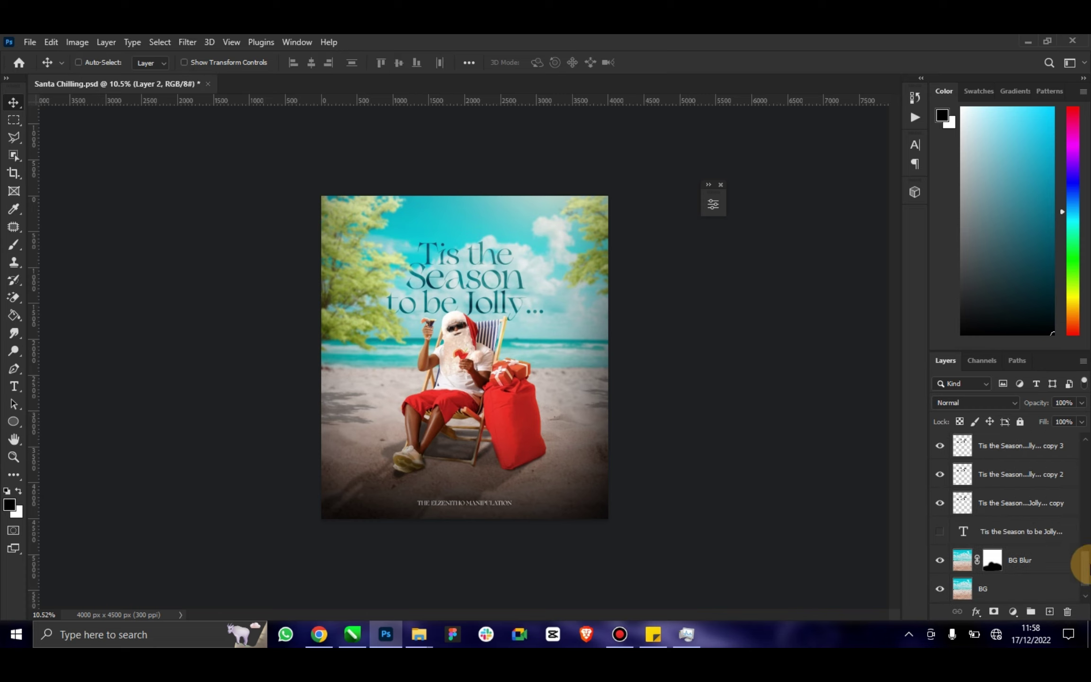
drag(1085, 569, 1086, 450)
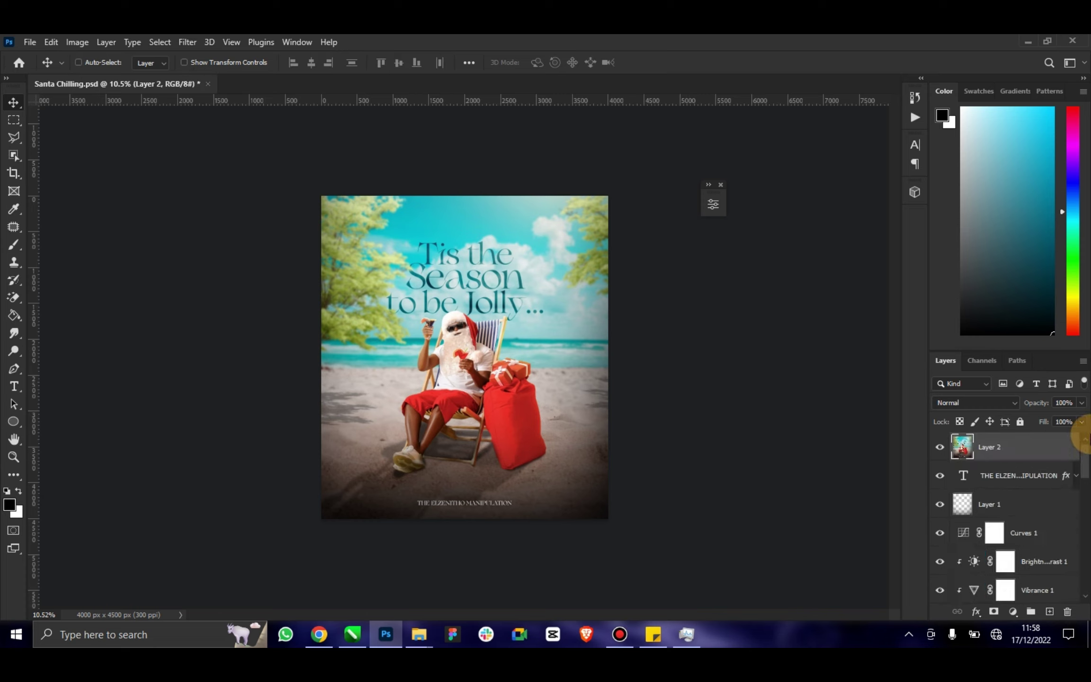
click(199, 42)
click(257, 142)
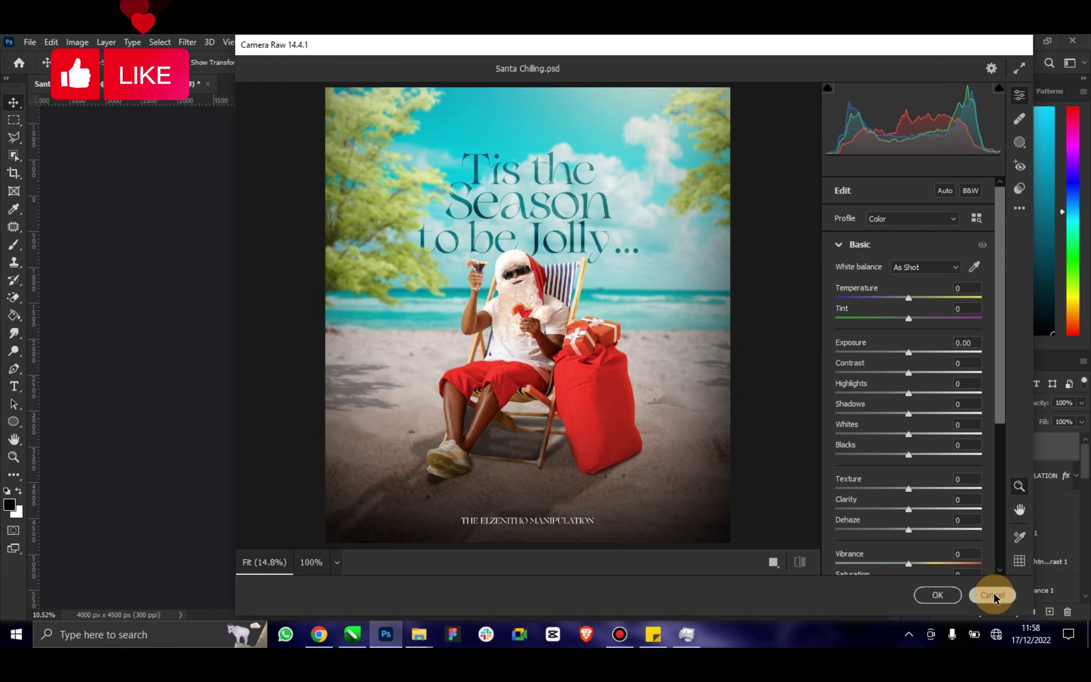
Close Camera Raw without changes, delete merged Layer 2, and select the Santa layer.
click(990, 587)
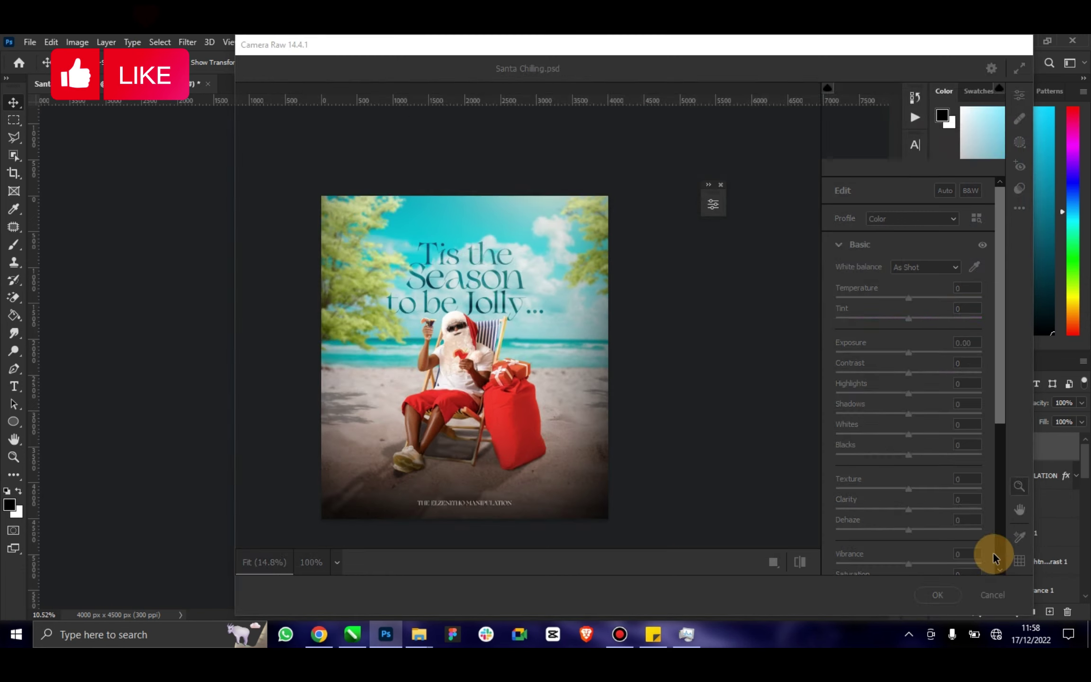
key(Delete)
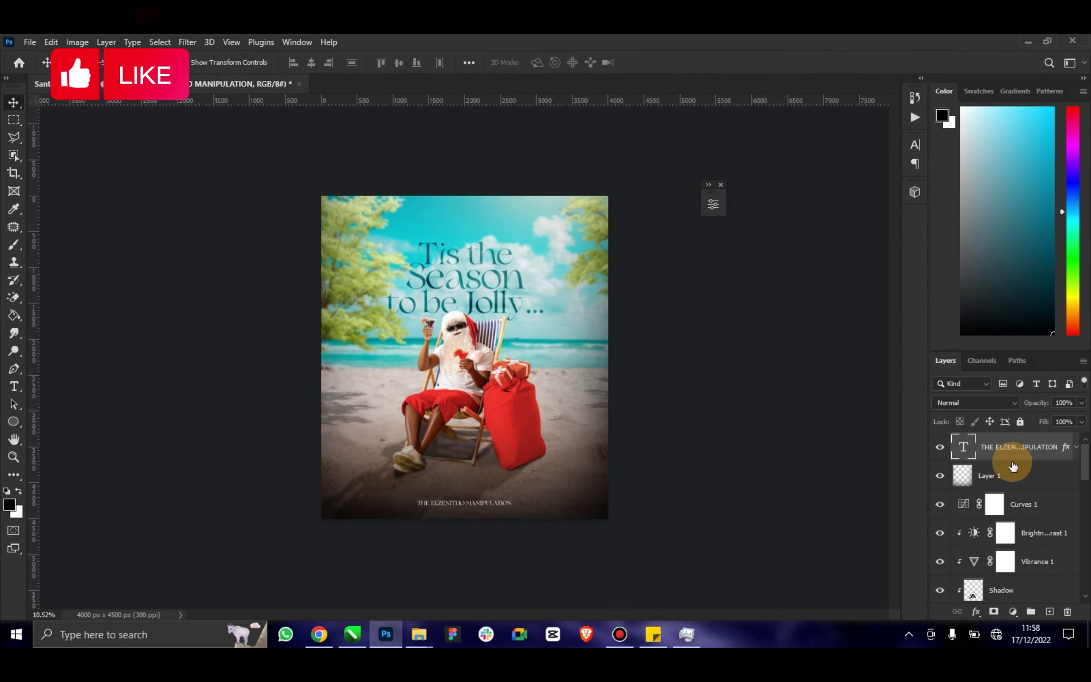
drag(1087, 474, 1087, 509)
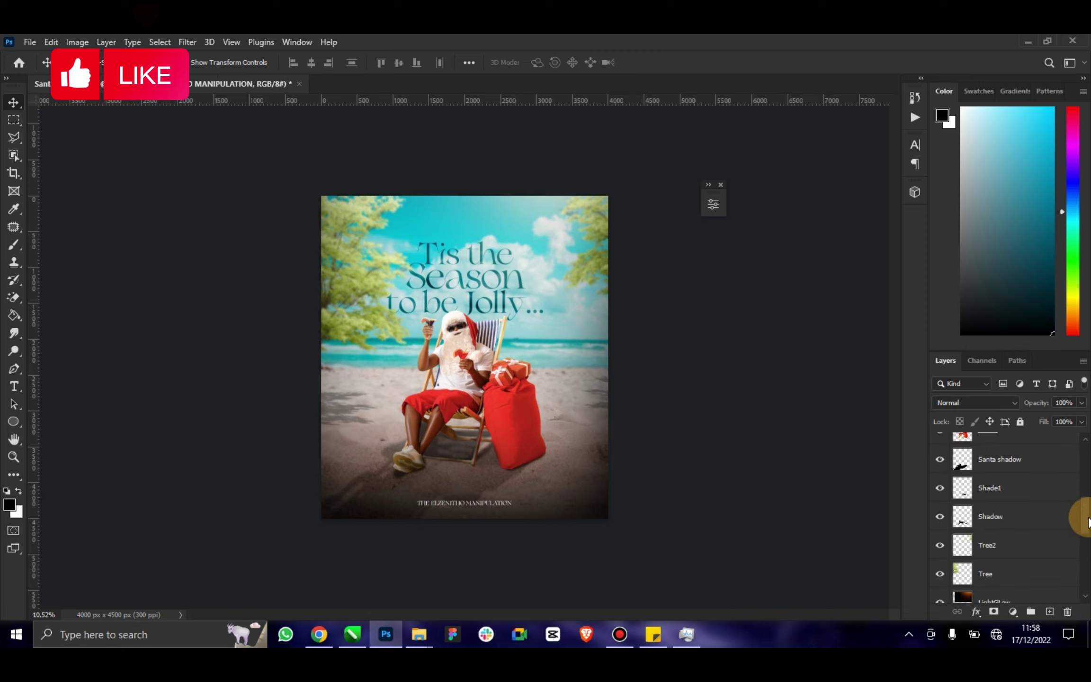
scroll(1030, 509, down, 1)
click(1030, 508)
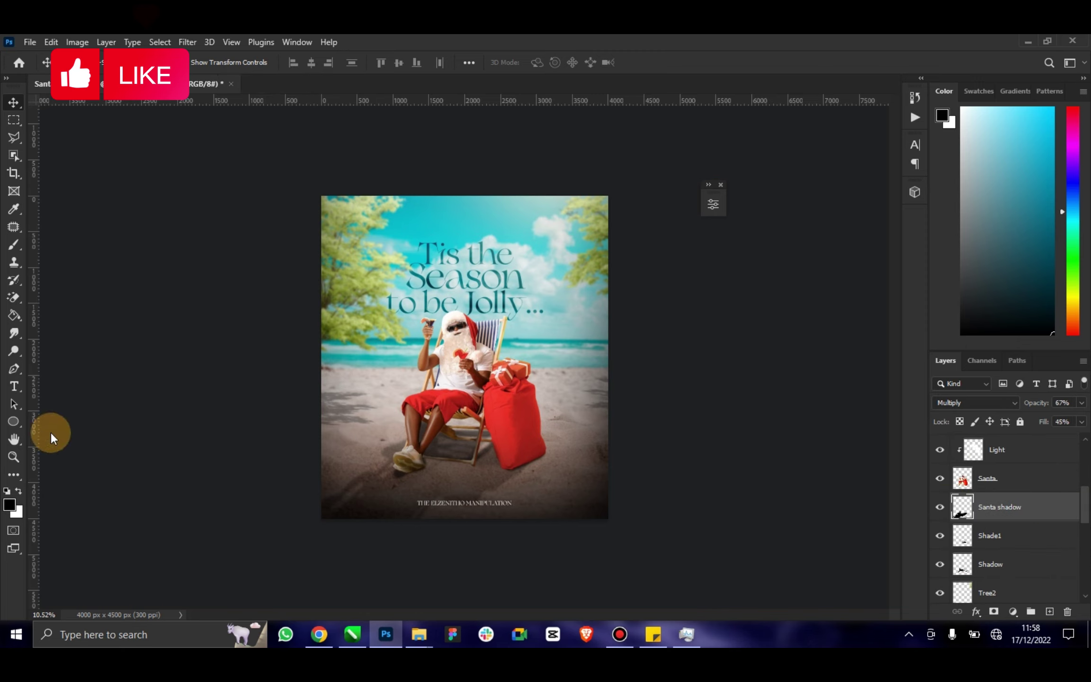
click(969, 480)
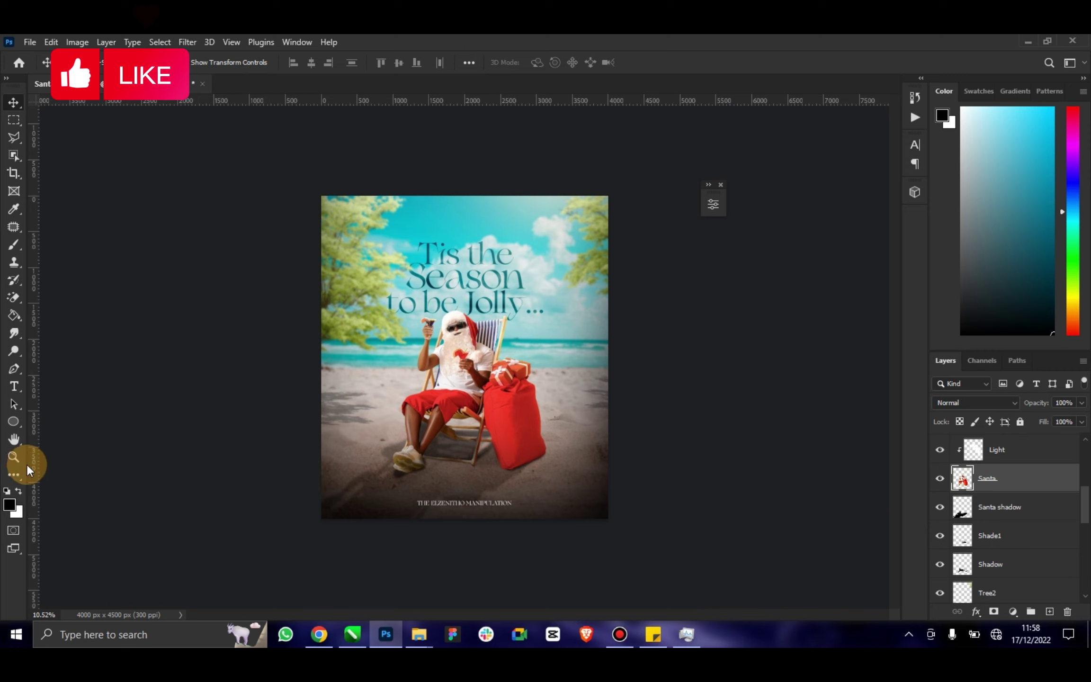
click(14, 456)
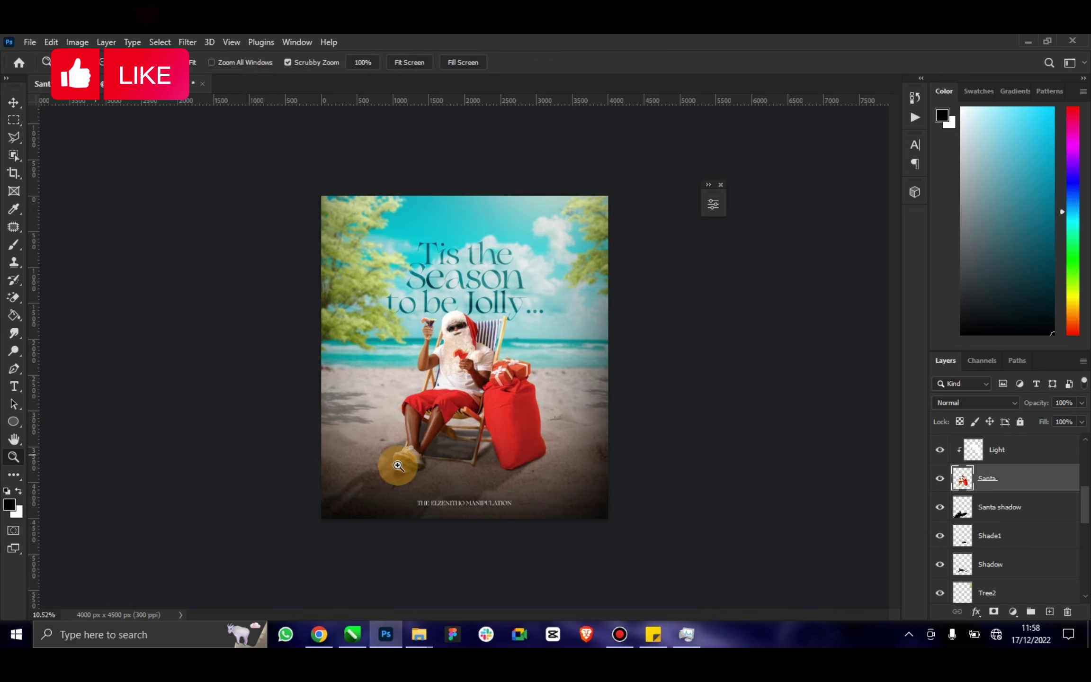
Zoom in near Santa's shoe and pick the Blur tool with a 200 brush.
mouse_move(384, 463)
mouse_down()
mouse_move(537, 390)
mouse_move(512, 394)
mouse_up()
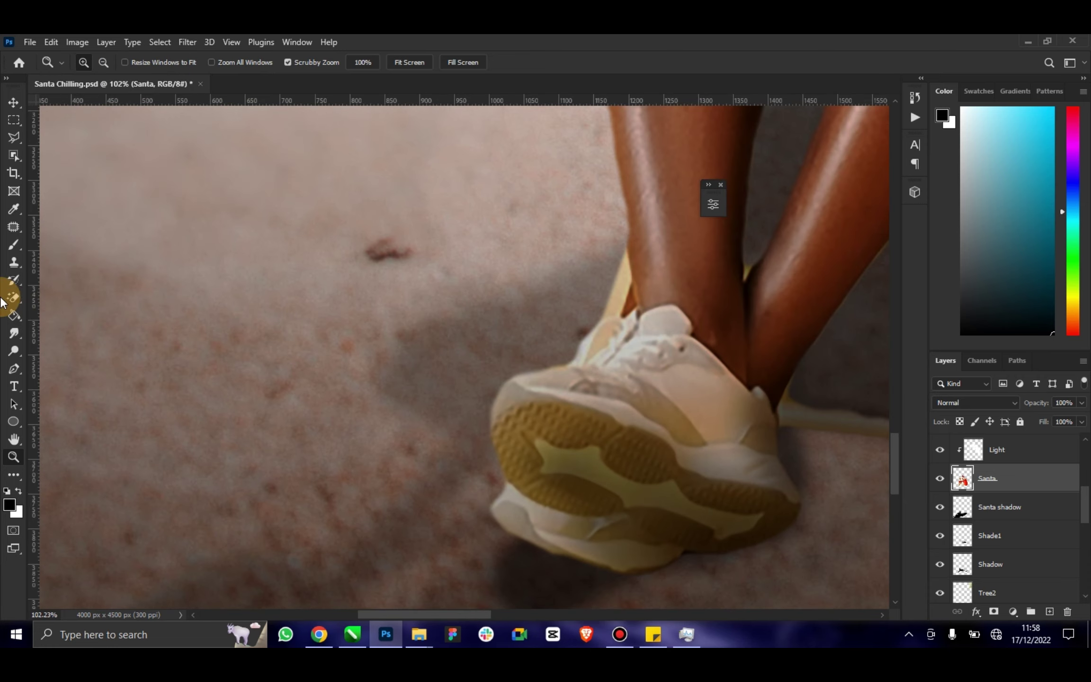
drag(15, 336, 67, 331)
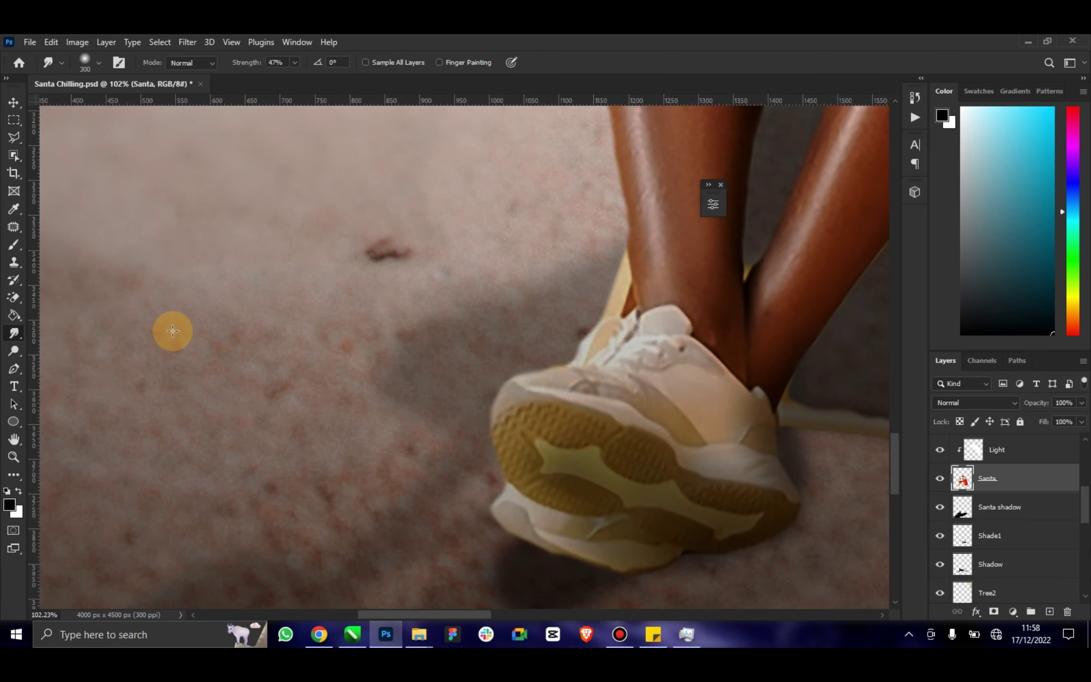
key(bracketleft)
key(bracketleft)
key(bracketleft)
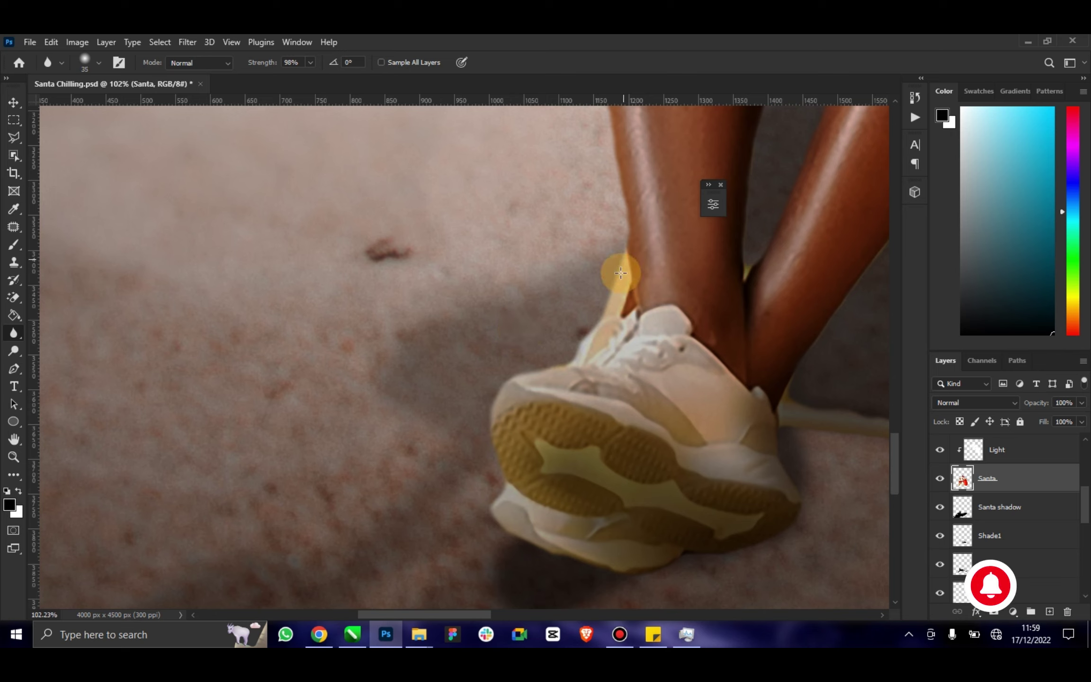
key(bracketright)
key(bracketright)
key(bracketright)
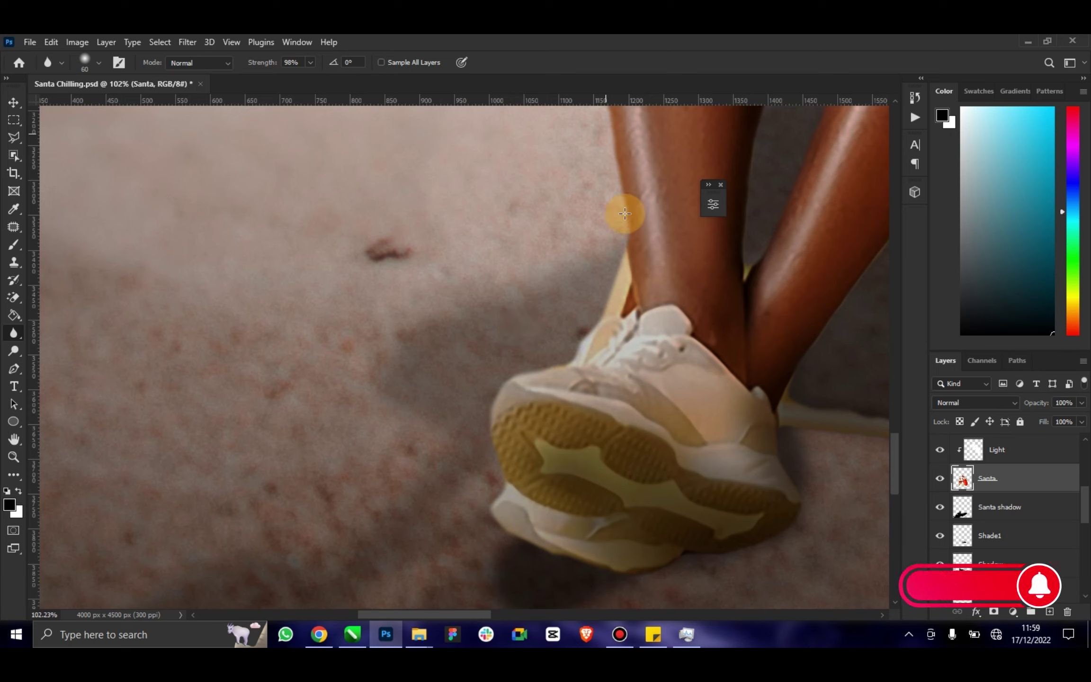
key(bracketright)
key(bracketright)
scroll(730, 283, up, 2)
scroll(729, 283, up, 3)
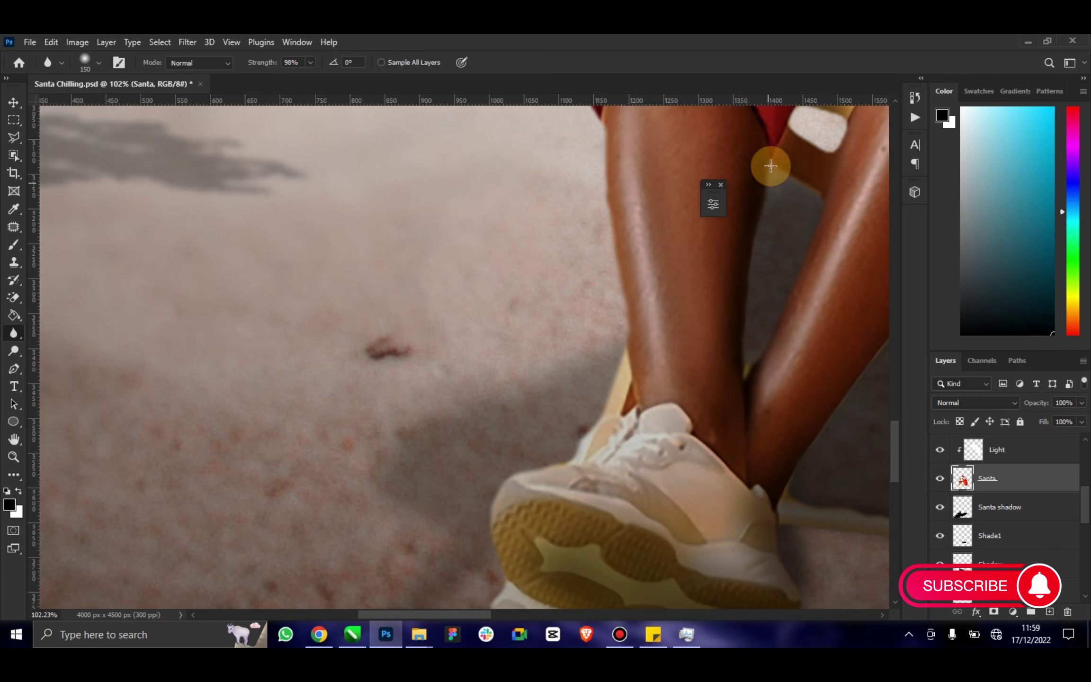
scroll(743, 217, up, 3)
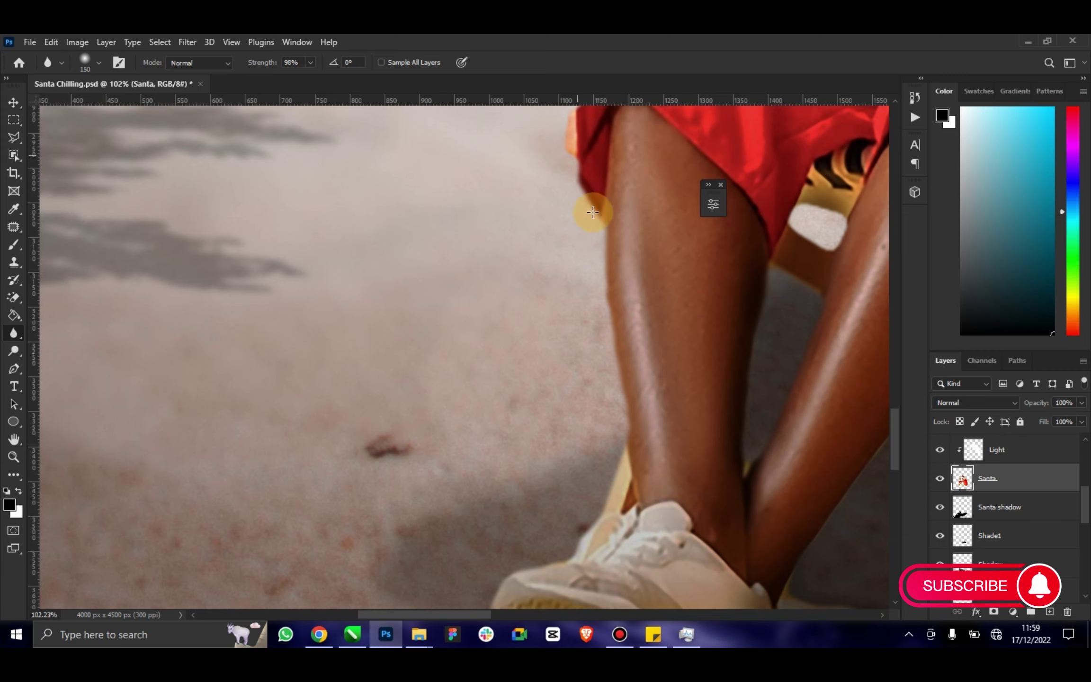
scroll(599, 229, up, 5)
key(bracketright)
key(bracketright)
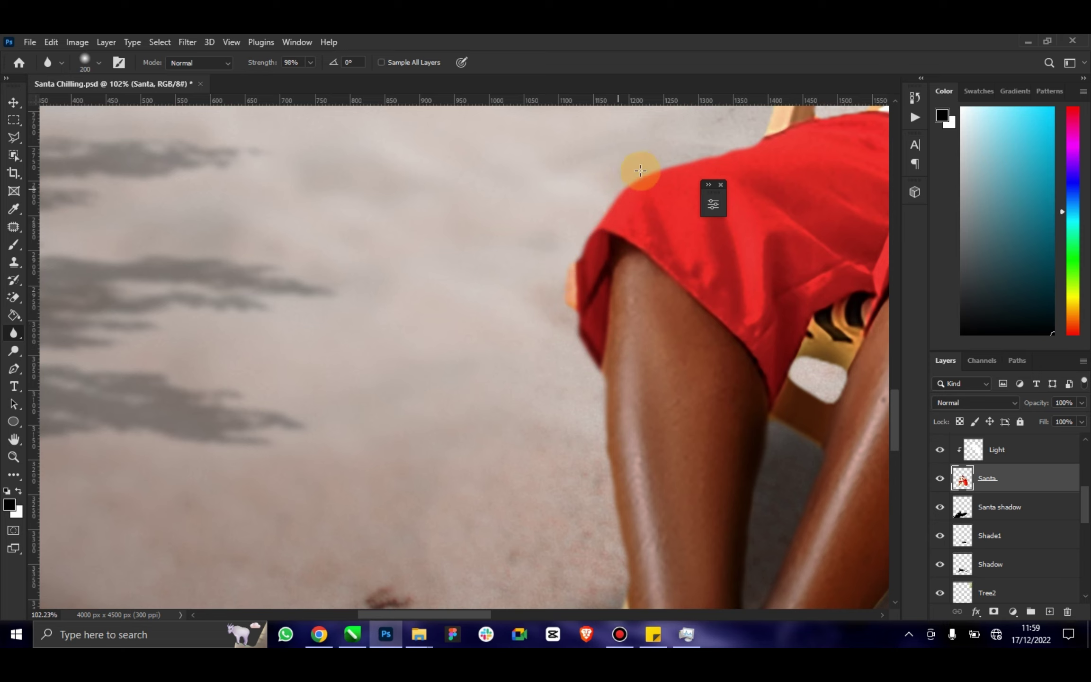
Blur the red shorts' top edge, then the chair legs and Santa's raised arm.
drag(655, 169, 757, 138)
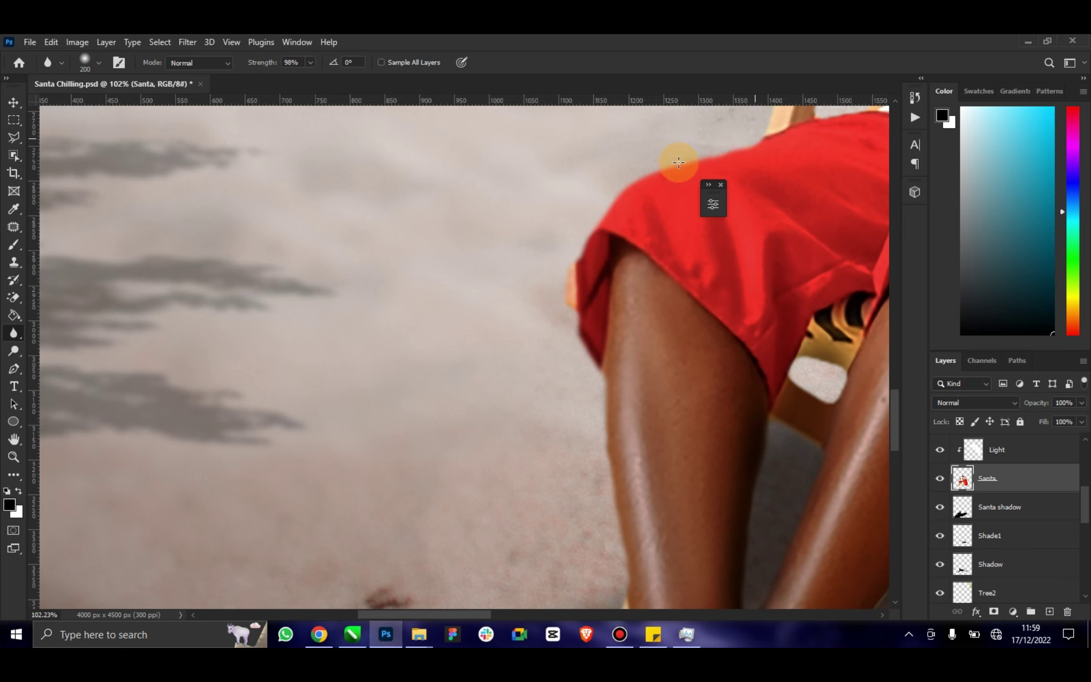
scroll(730, 152, up, 2)
scroll(725, 156, up, 2)
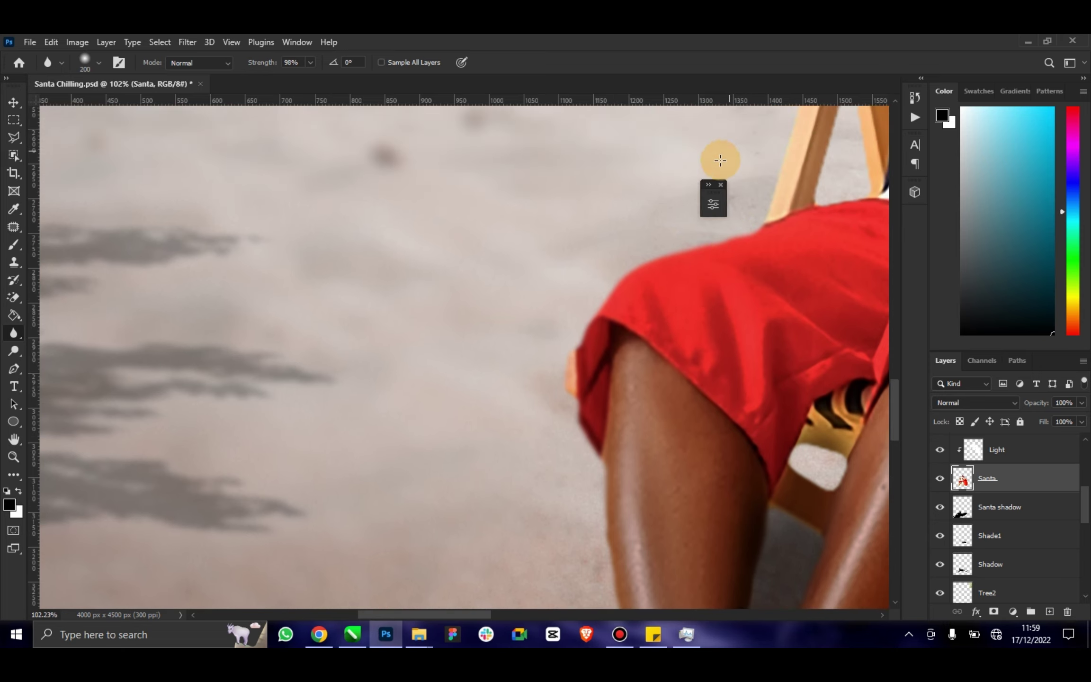
scroll(720, 161, up, 1)
drag(783, 253, 720, 272)
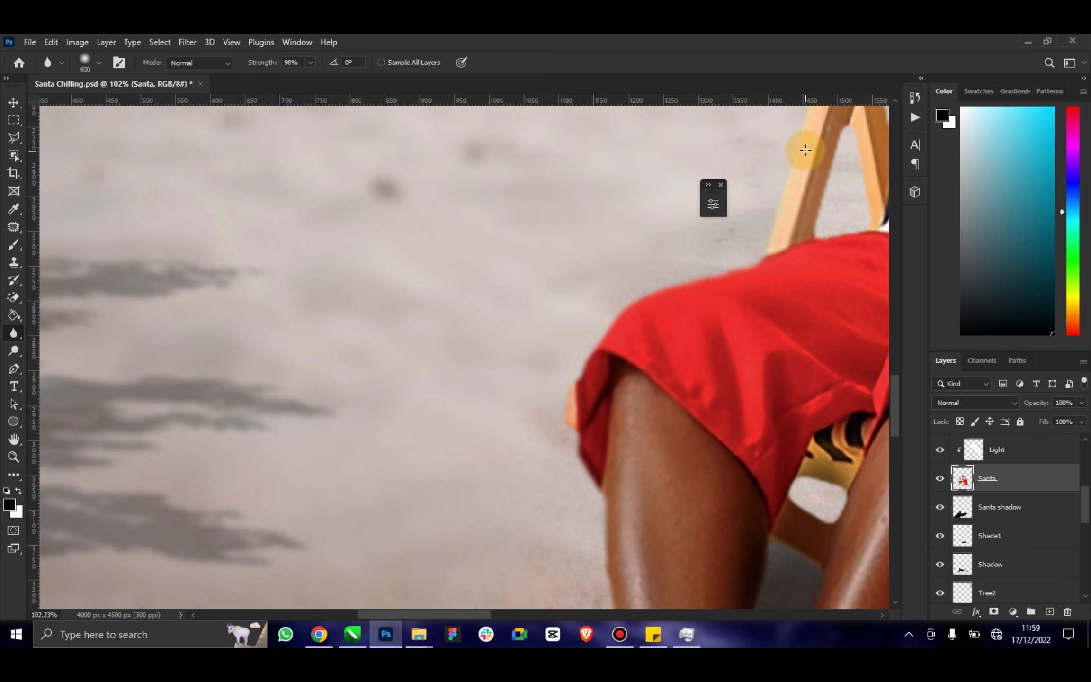
scroll(801, 194, up, 3)
scroll(801, 190, up, 2)
scroll(802, 190, up, 2)
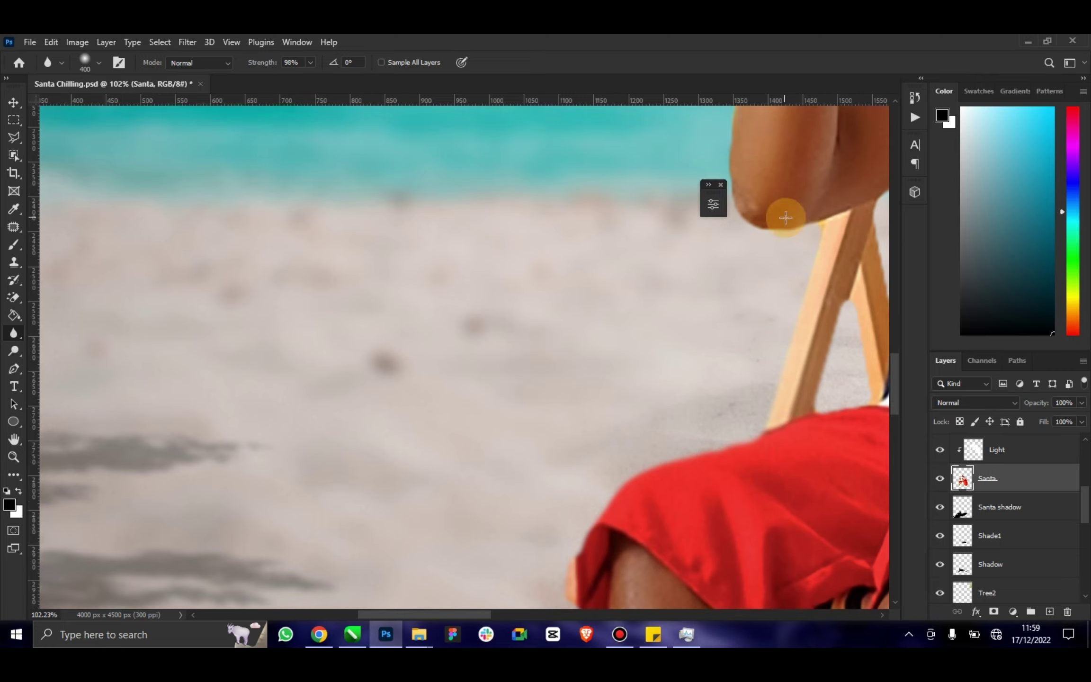
scroll(784, 214, up, 1)
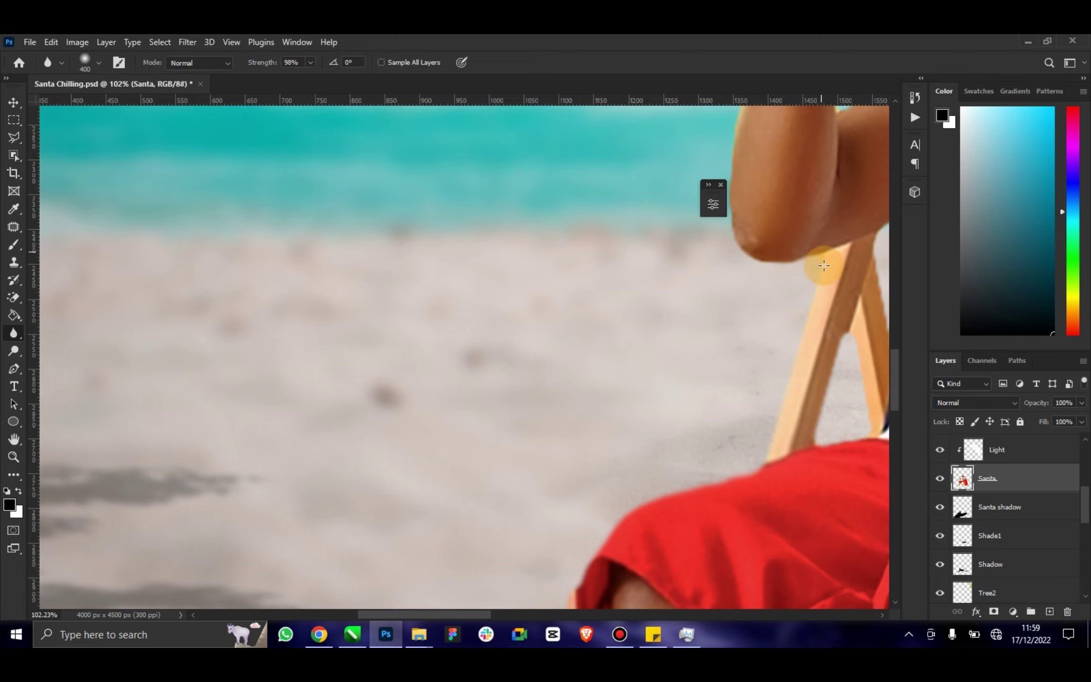
scroll(799, 301, up, 2)
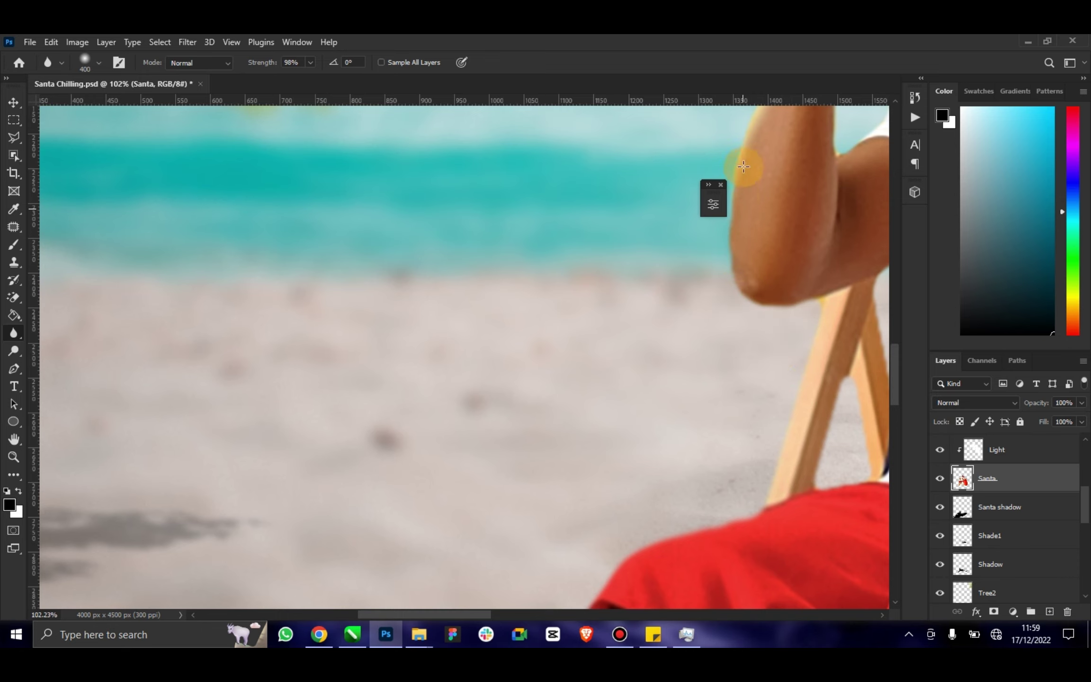
scroll(745, 167, up, 2)
scroll(741, 189, up, 2)
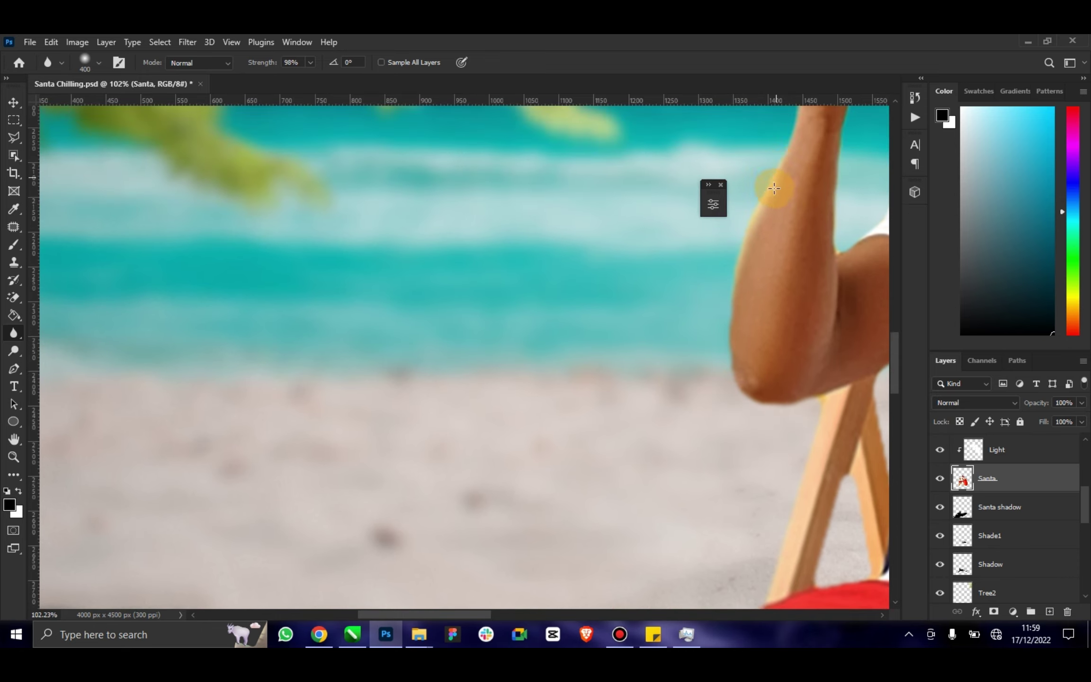
scroll(783, 182, up, 1)
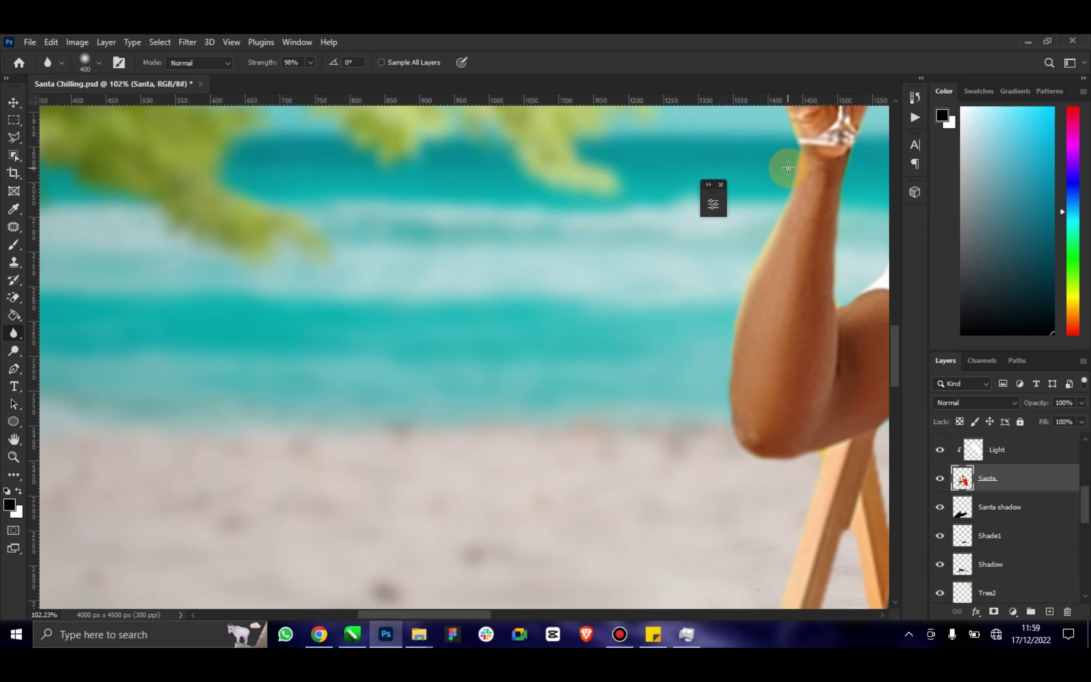
scroll(800, 187, up, 2)
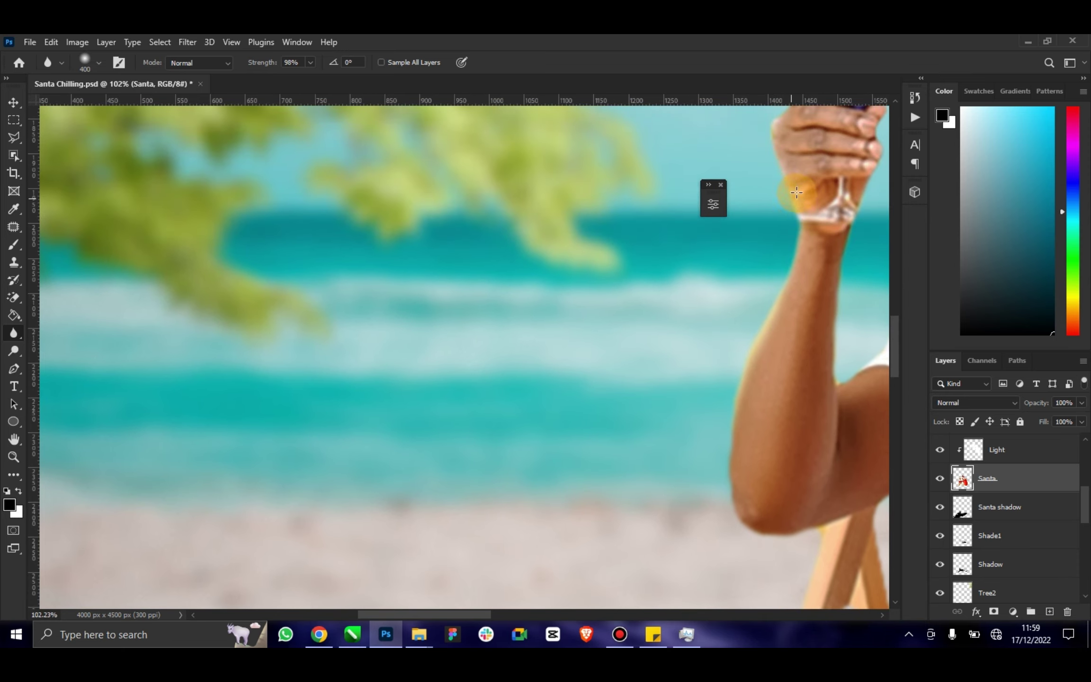
scroll(795, 187, up, 1)
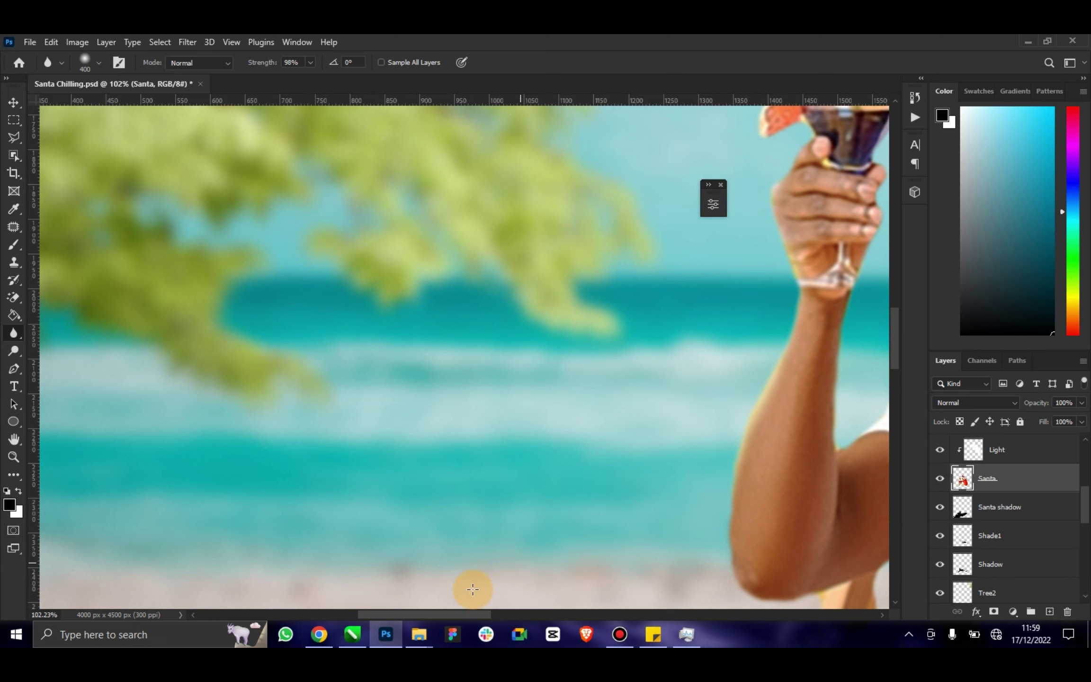
scroll(468, 592, right, 5)
scroll(535, 592, right, 4)
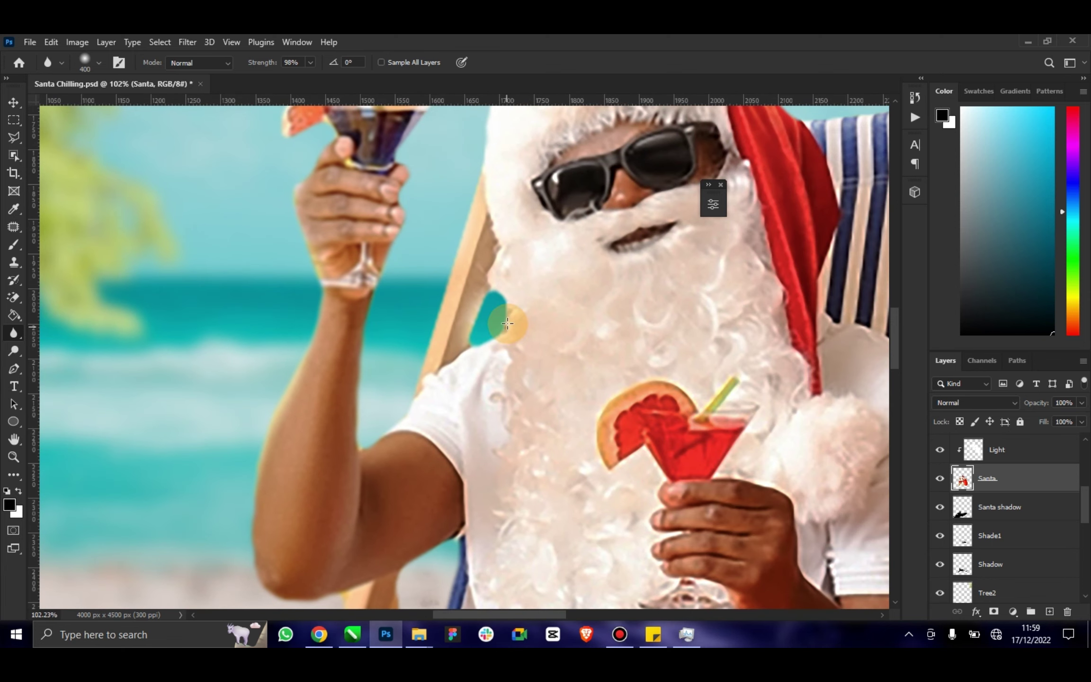
Enlarge the Blur brush to 600 and soften the hat, striped chair back and yellow post.
key(bracketright)
key(bracketright)
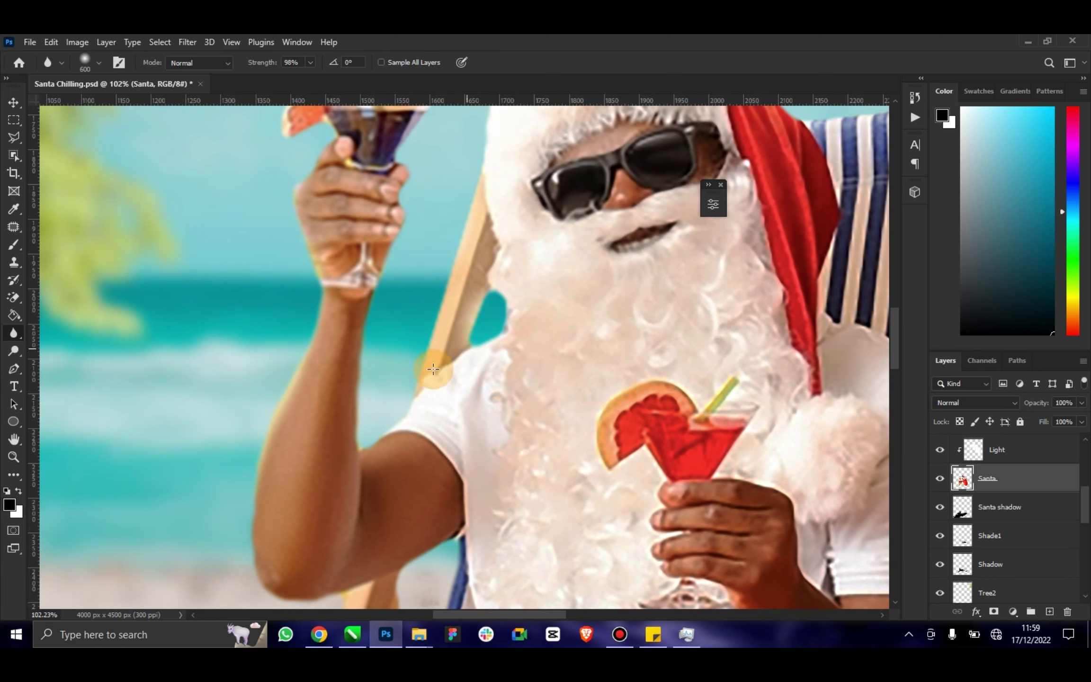
scroll(475, 247, up, 1)
scroll(475, 247, up, 1)
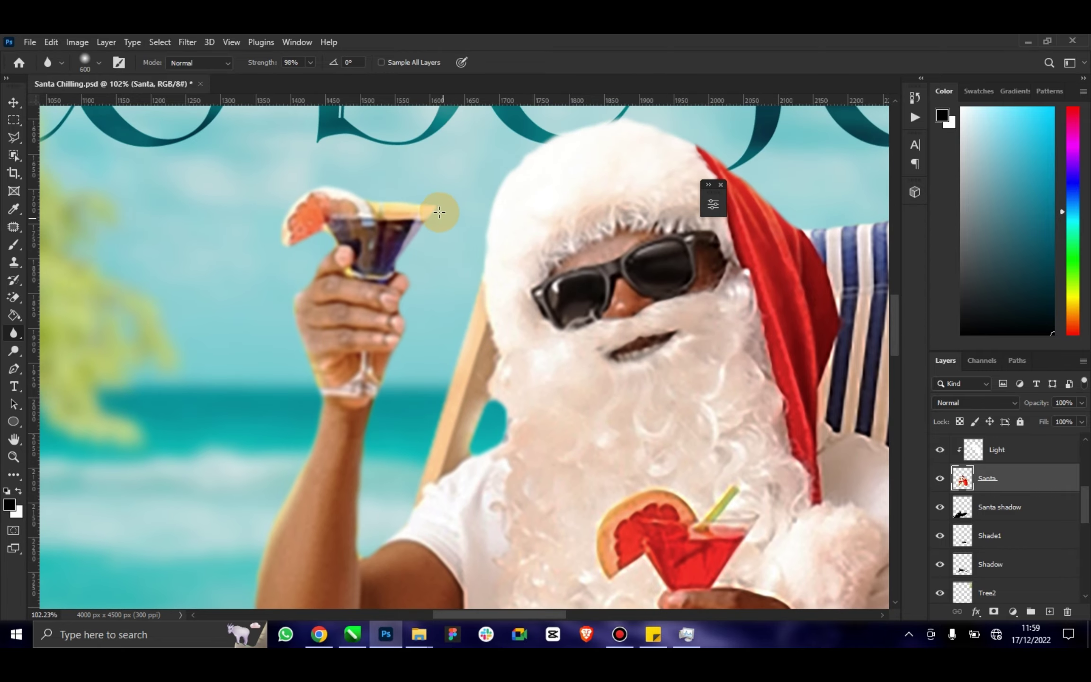
scroll(565, 164, up, 1)
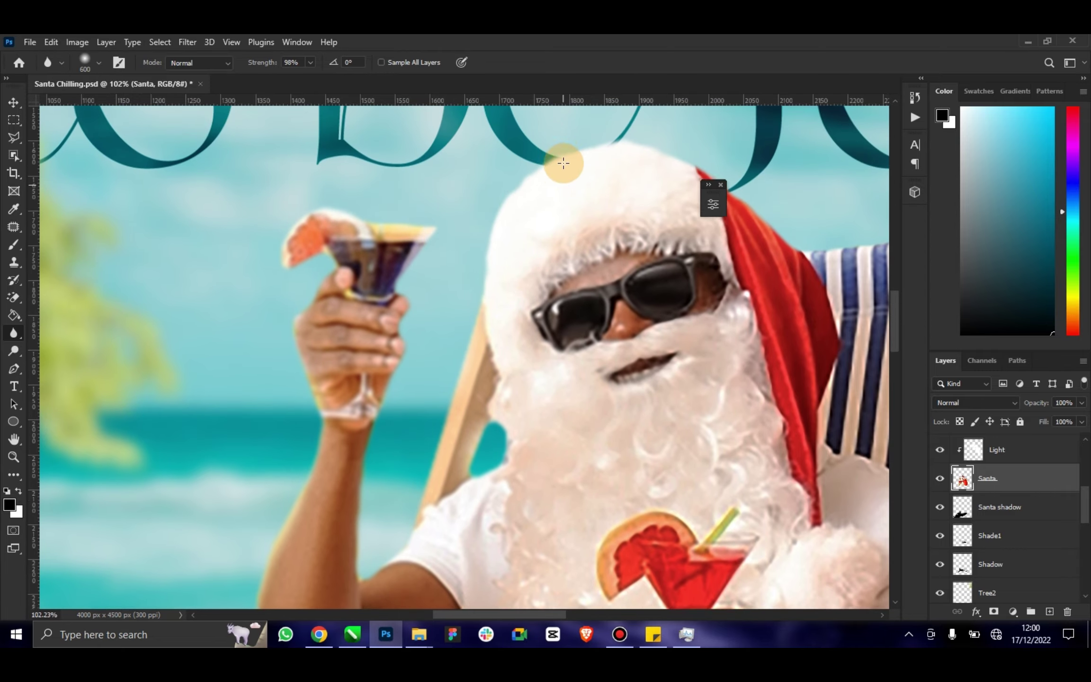
drag(662, 153, 791, 254)
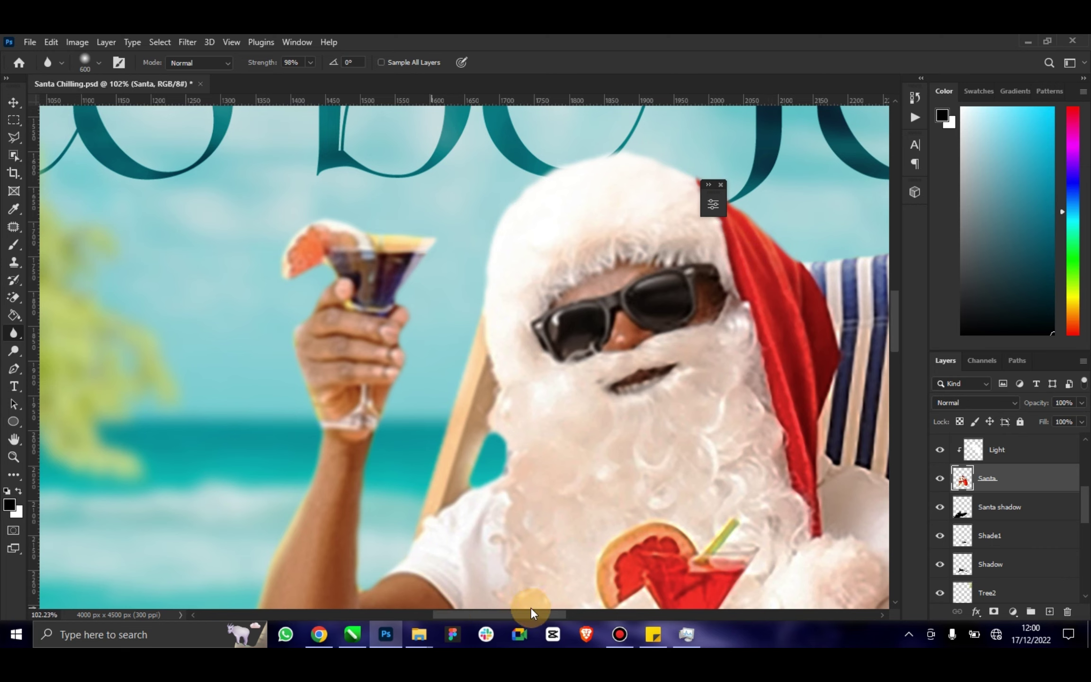
drag(507, 614, 659, 613)
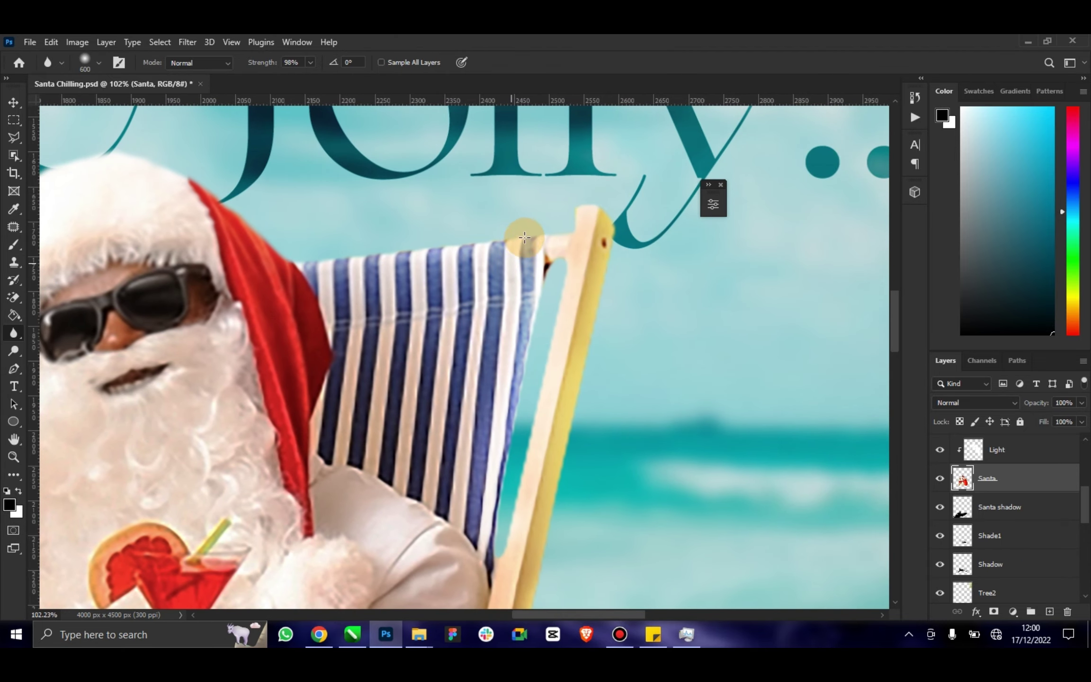
mouse_move(527, 244)
mouse_down()
mouse_move(566, 215)
mouse_move(510, 454)
mouse_move(514, 406)
mouse_up()
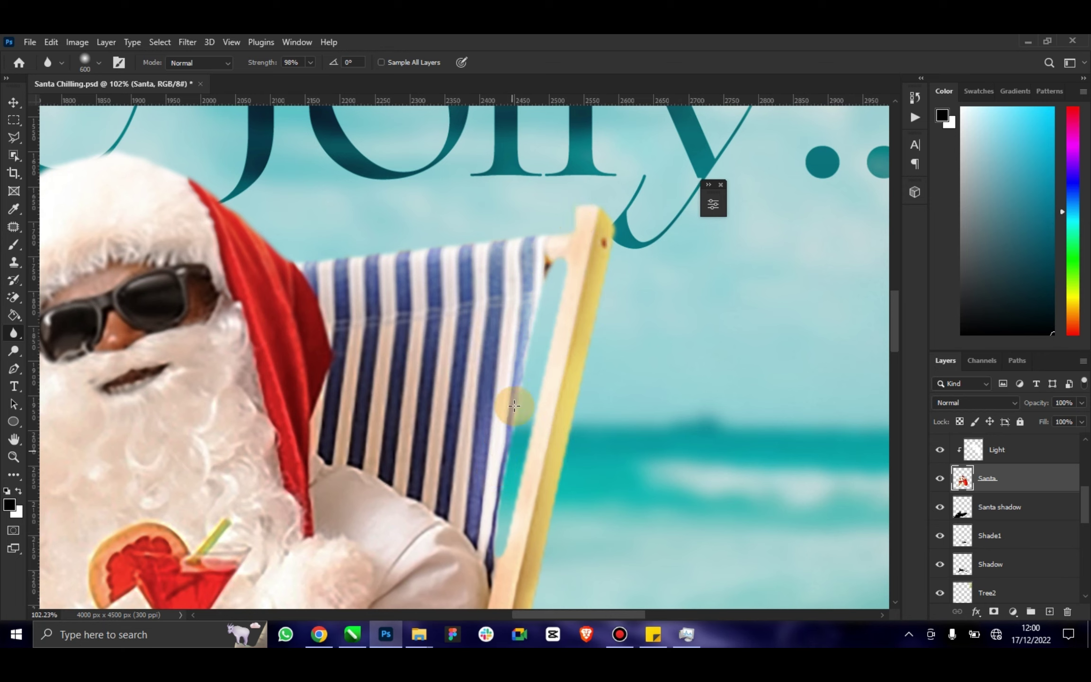
drag(505, 526, 585, 320)
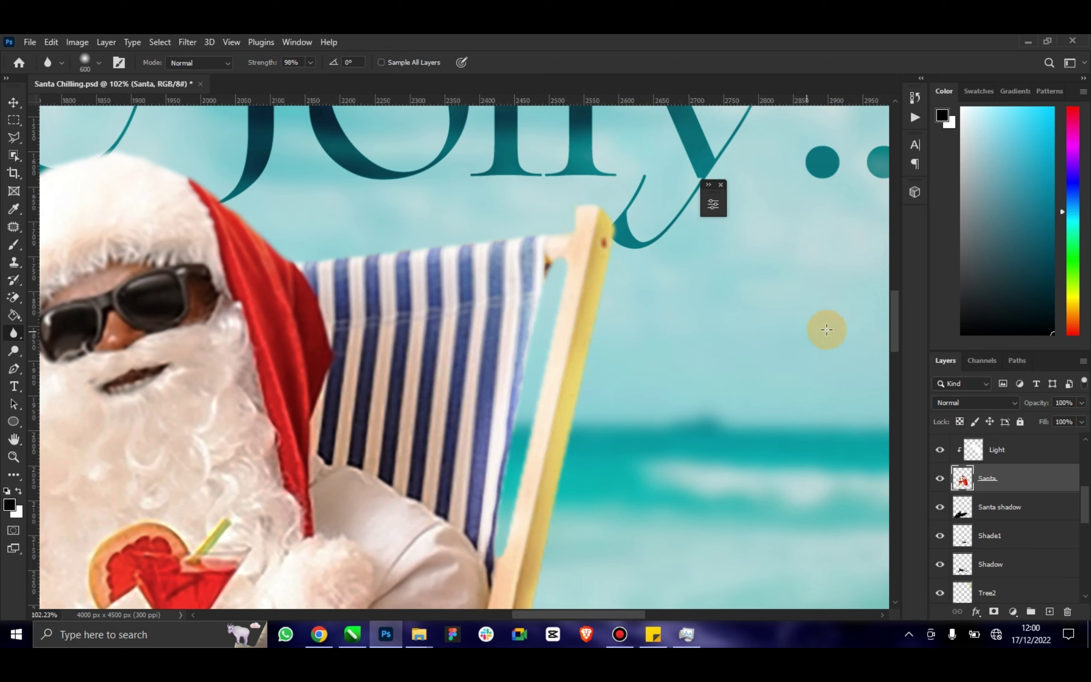
drag(898, 321, 898, 350)
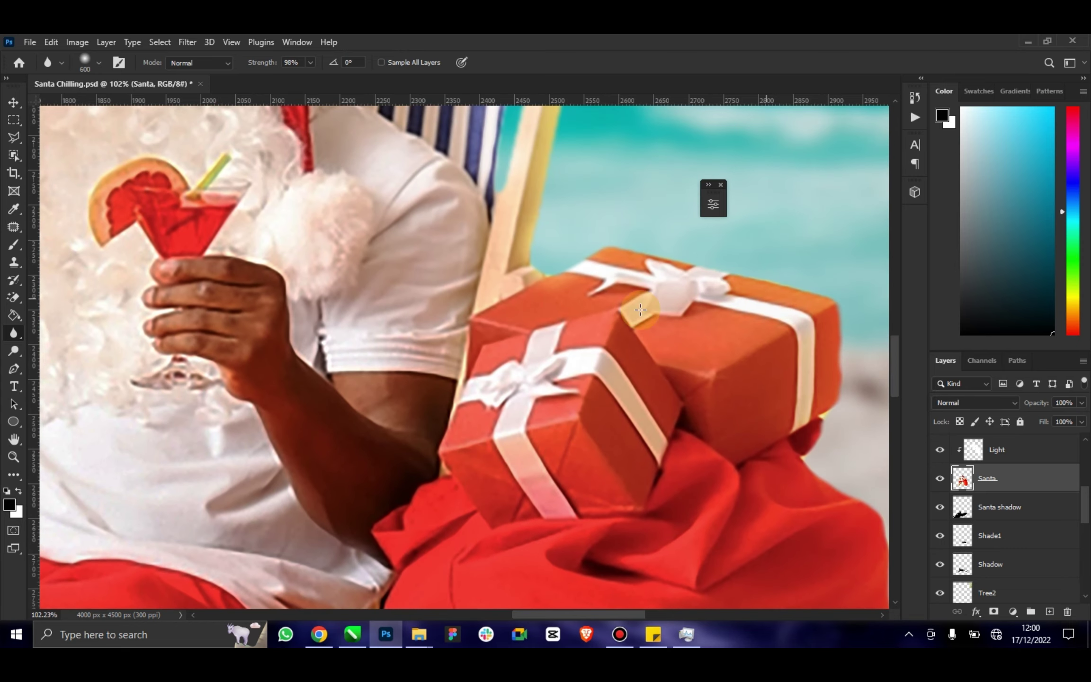
Blur the gift box edges and the red sack's right, bottom and left edges.
mouse_move(570, 280)
mouse_down()
mouse_move(585, 257)
mouse_move(632, 247)
mouse_up()
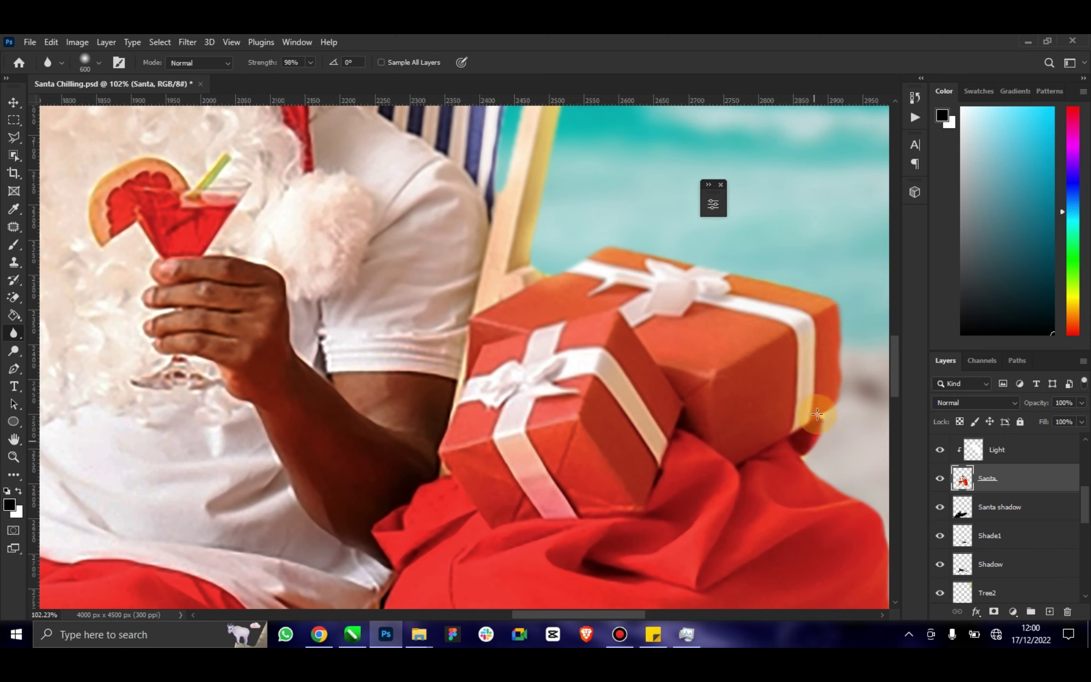
drag(817, 414, 791, 462)
drag(587, 615, 660, 616)
drag(901, 360, 888, 426)
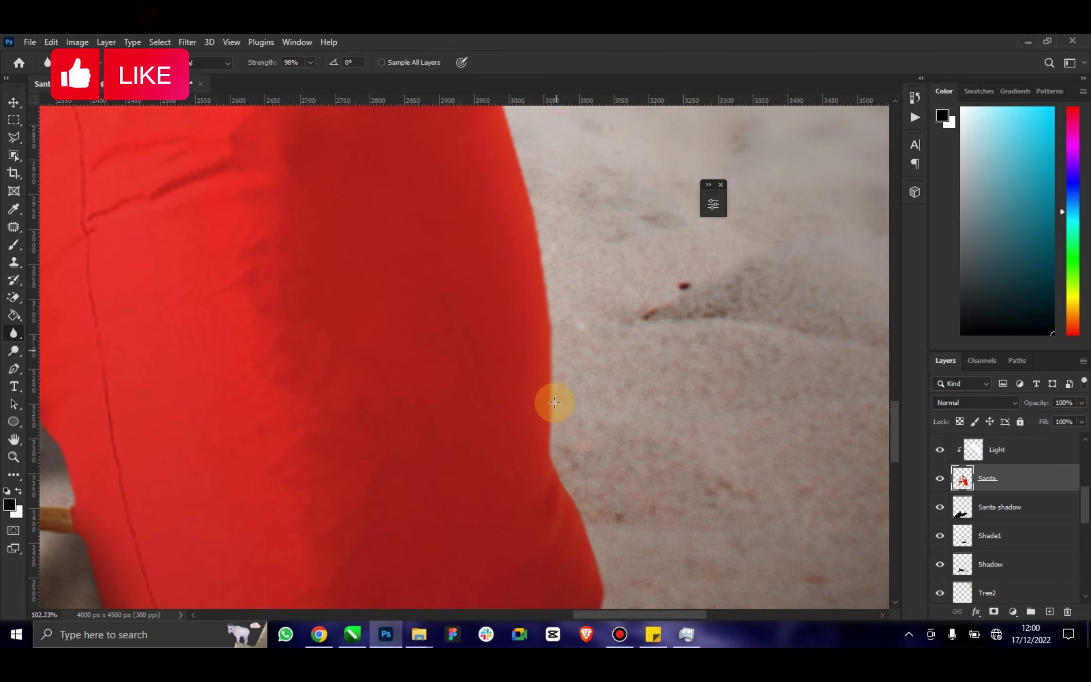
drag(555, 402, 587, 536)
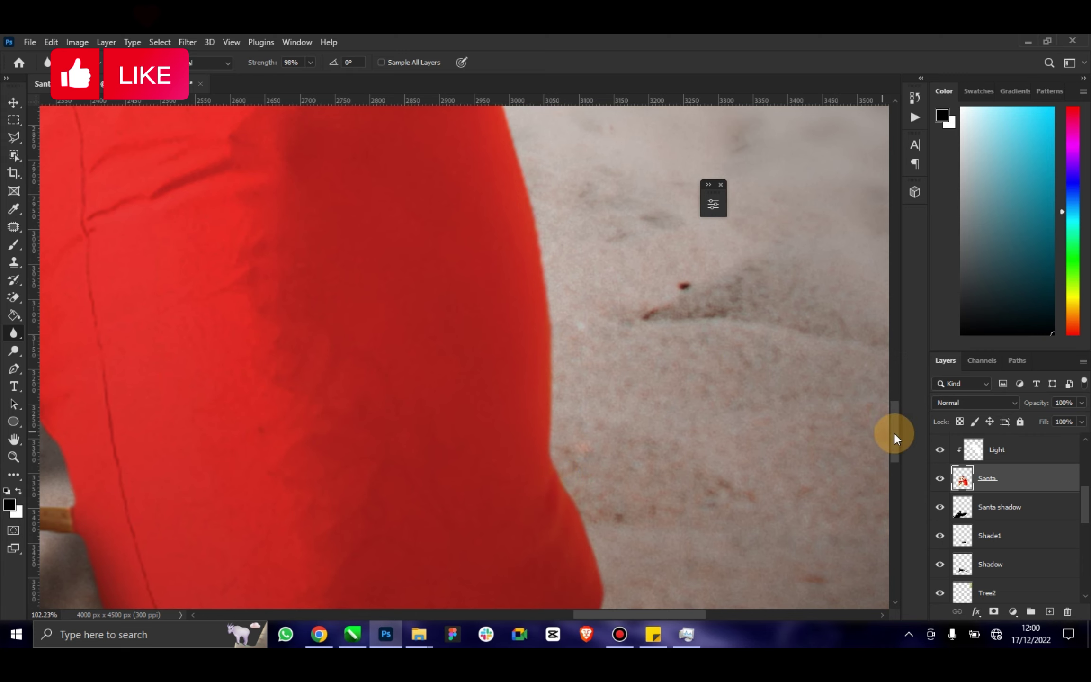
drag(894, 435, 895, 482)
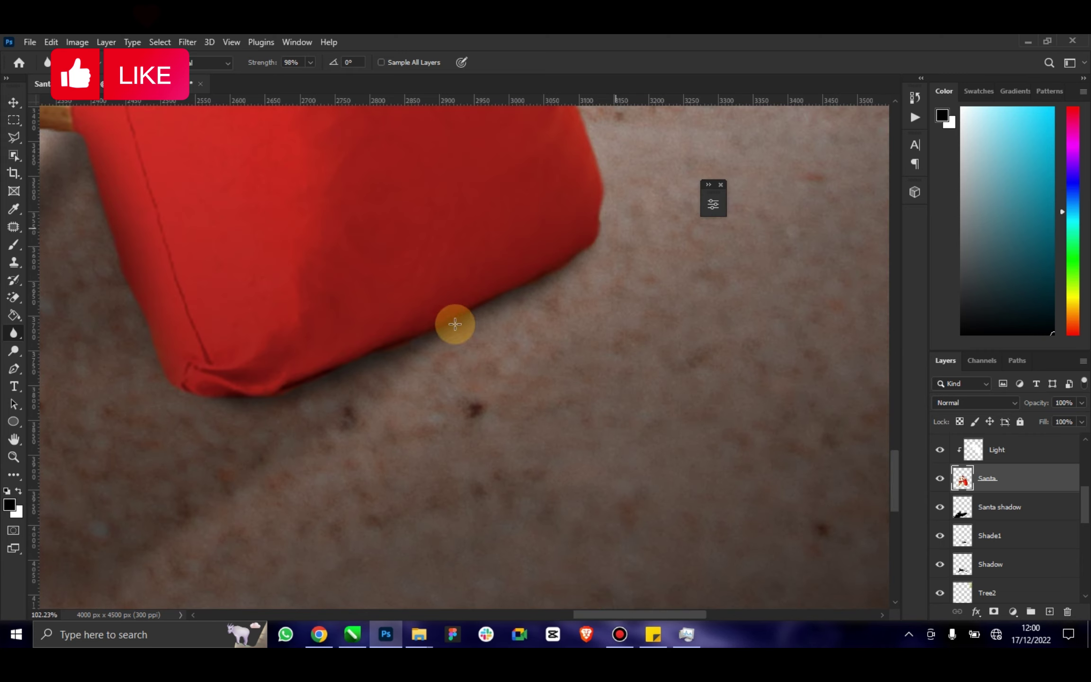
mouse_move(454, 324)
mouse_down()
mouse_move(108, 232)
mouse_move(68, 121)
mouse_up()
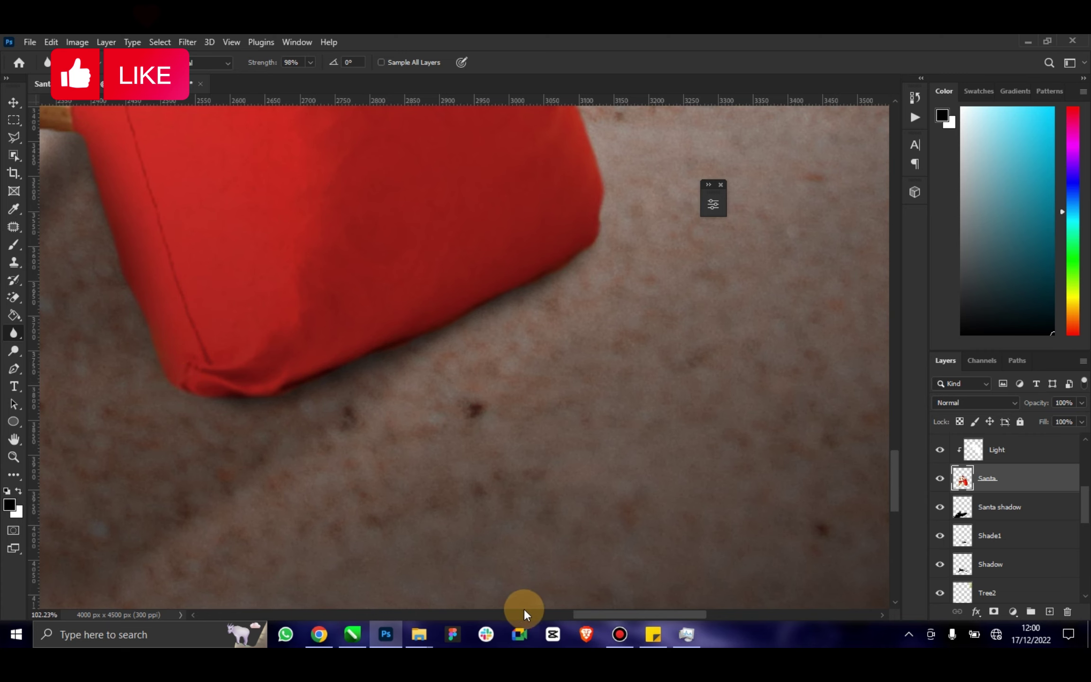
click(501, 612)
mouse_move(560, 384)
mouse_down()
mouse_move(293, 295)
mouse_move(347, 293)
mouse_up()
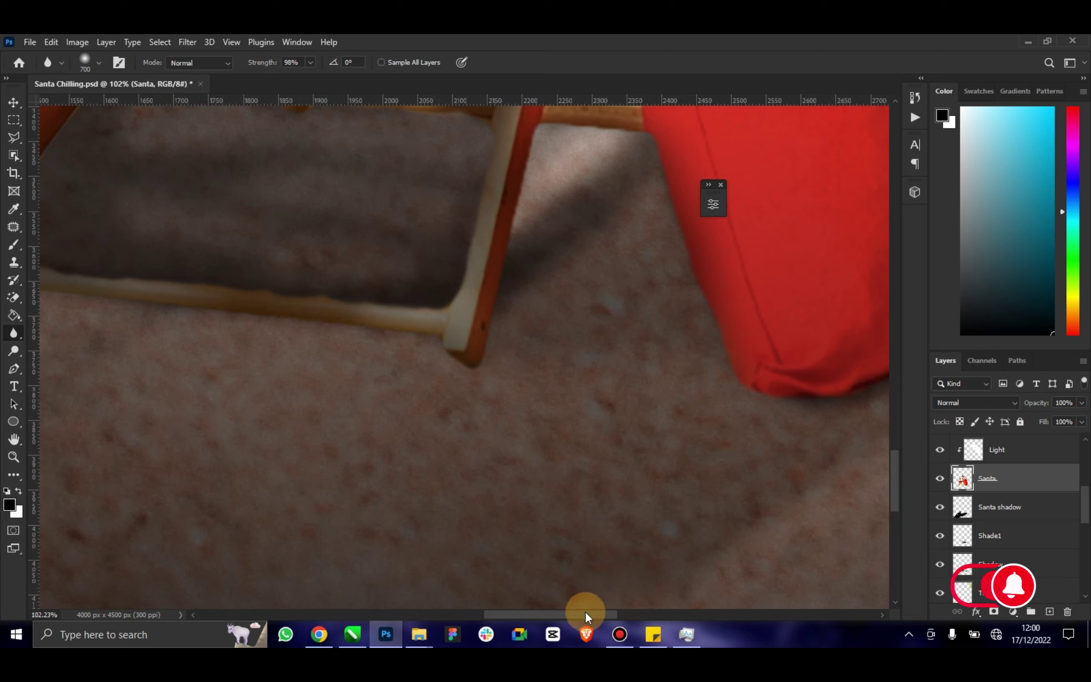
drag(586, 616, 527, 616)
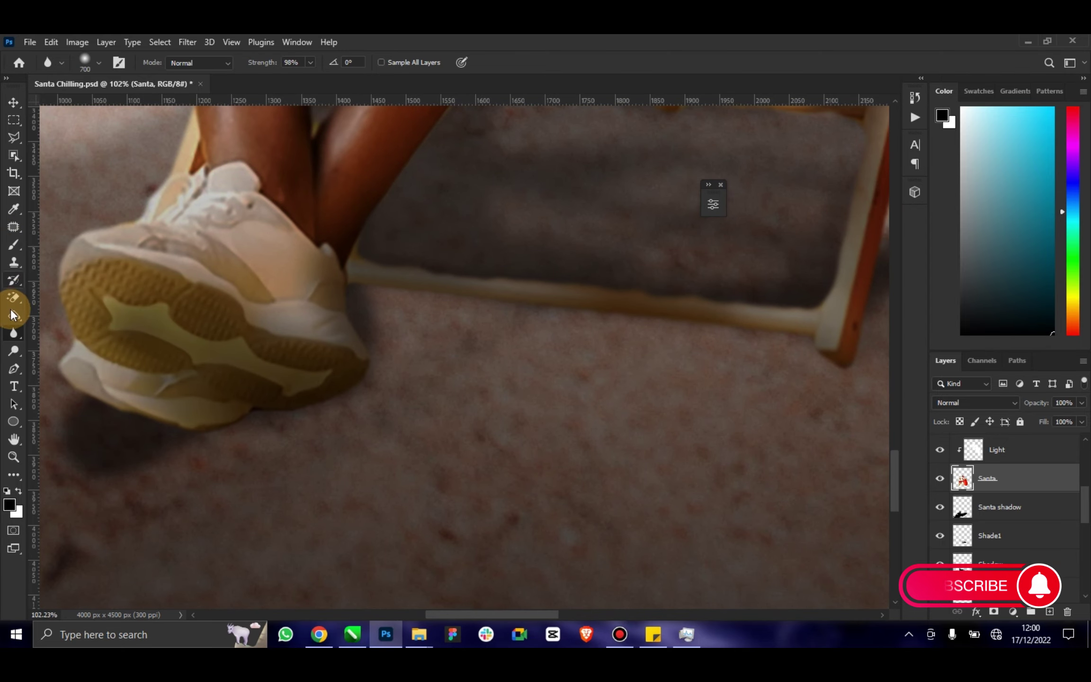
Switch to the Smudge Tool with a smaller brush and fit the poster on screen.
right_click(13, 335)
click(51, 357)
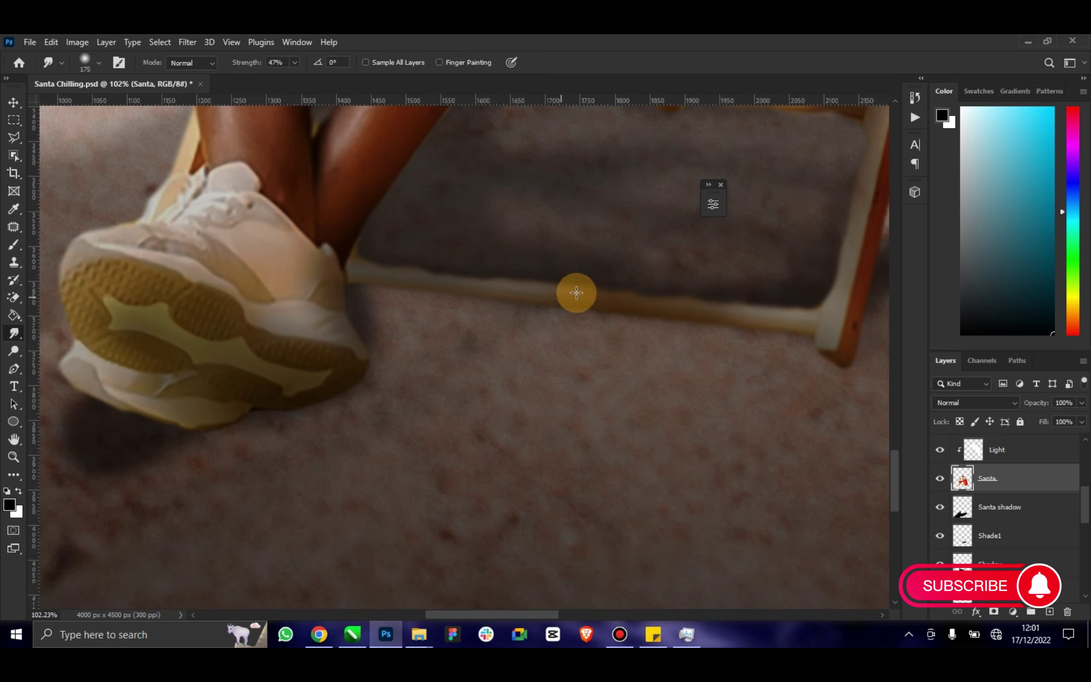
key(bracketleft)
key(bracketleft)
key(bracketleft)
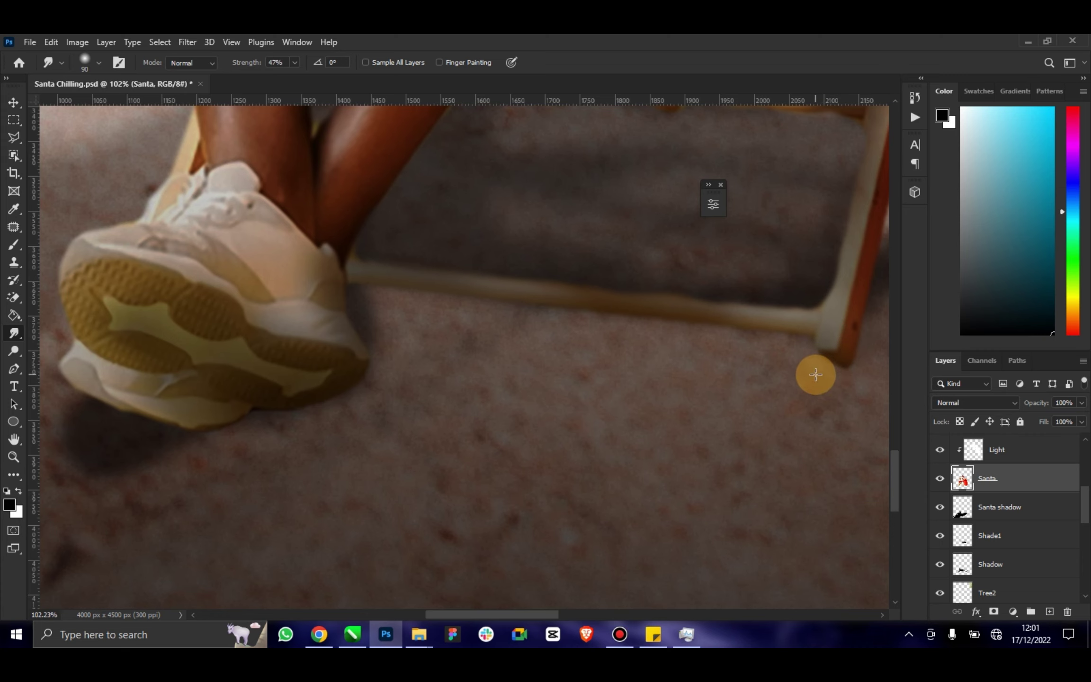
double_click(14, 438)
Zoom out slightly and add a Color Lookup adjustment layer above the top credit text layer.
click(13, 102)
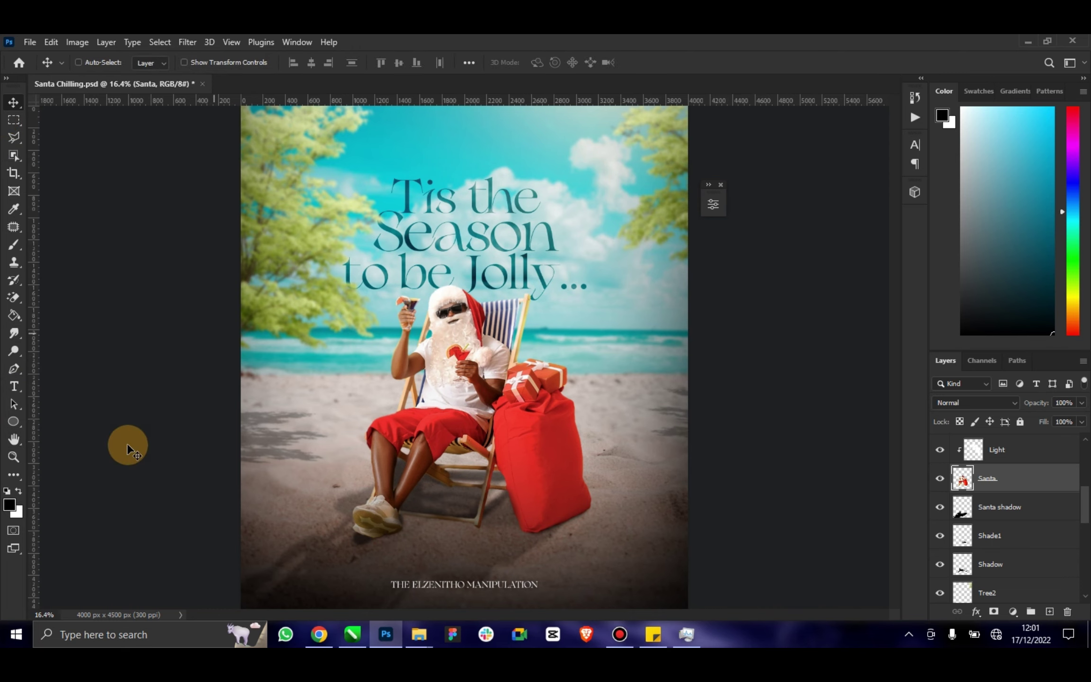
click(19, 461)
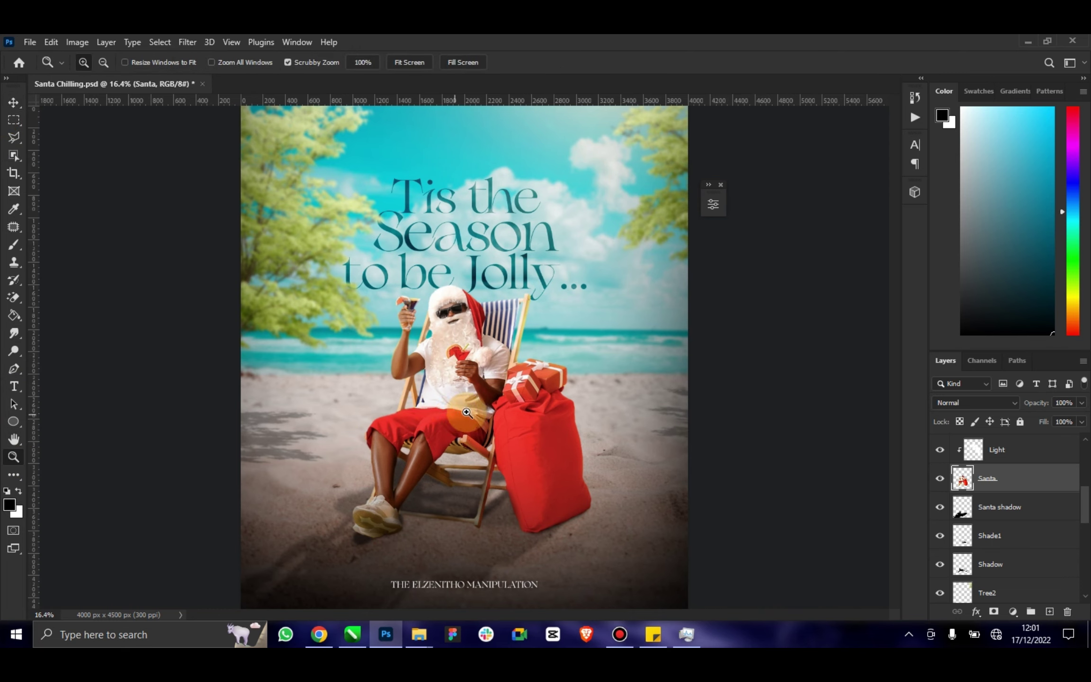
drag(412, 414, 438, 407)
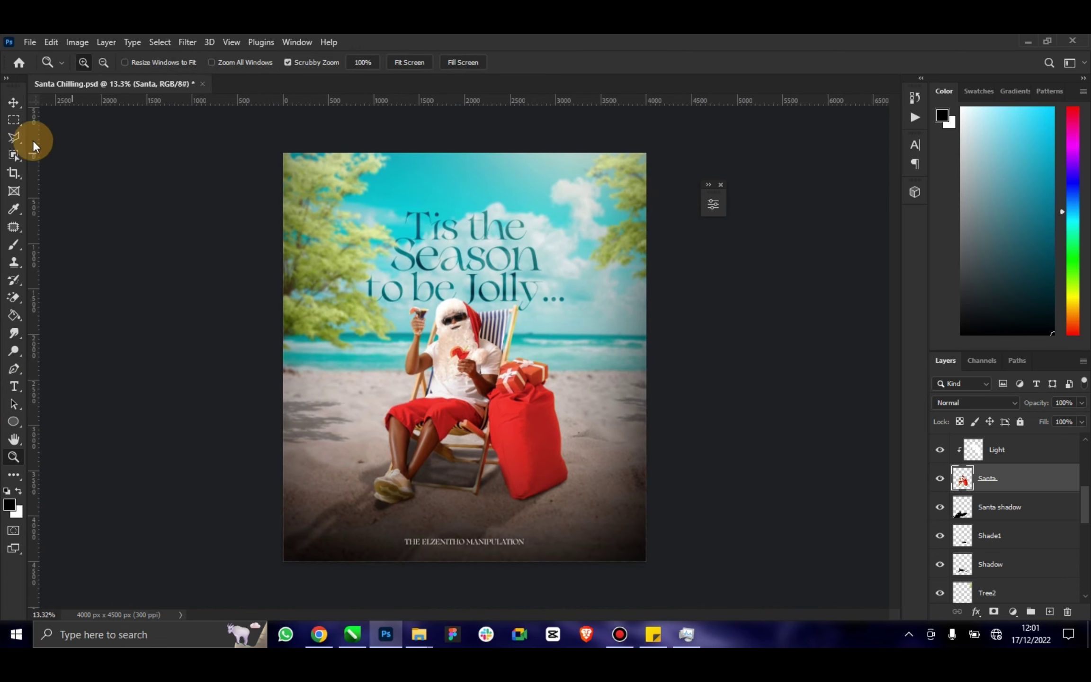
click(13, 102)
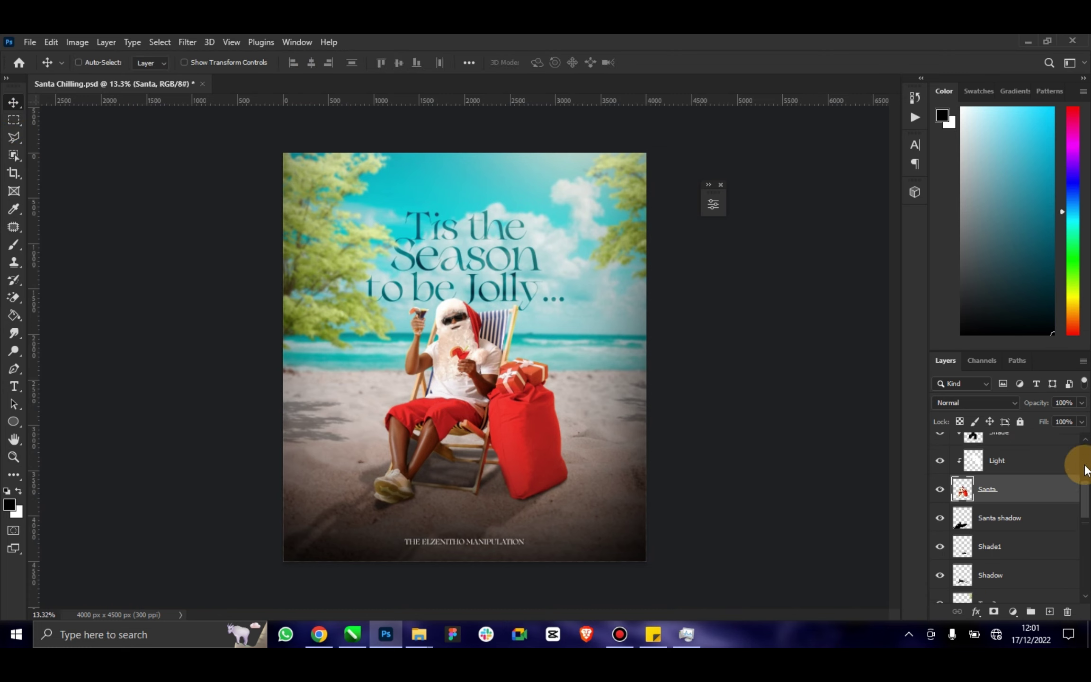
scroll(1061, 462, up, 5)
click(1037, 445)
click(1013, 611)
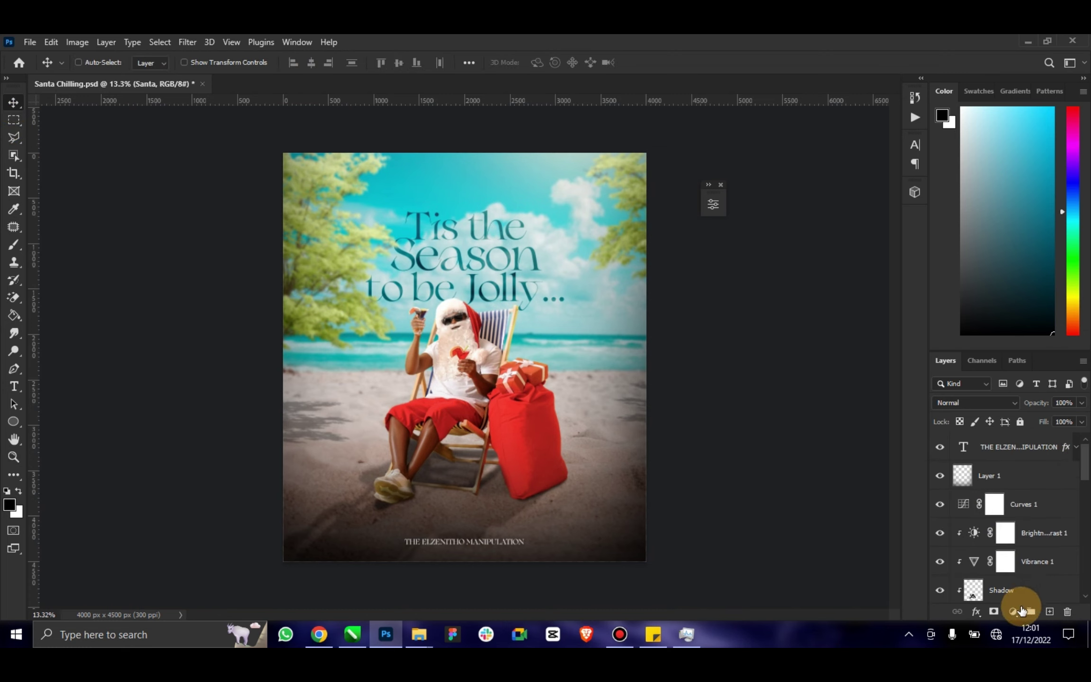
click(1029, 538)
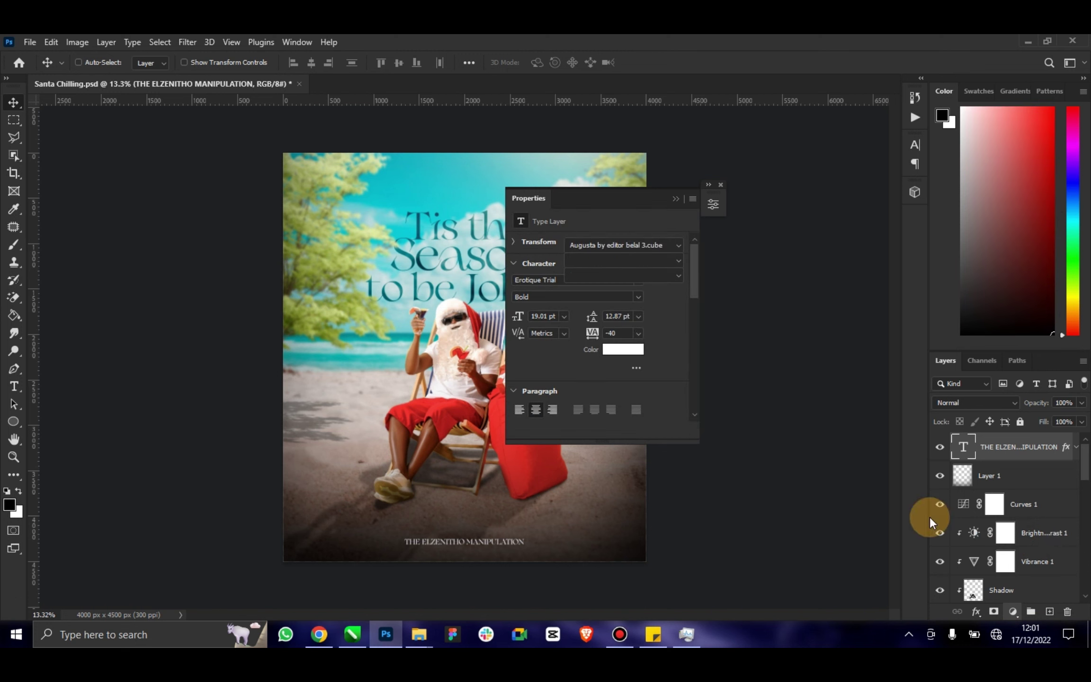
Try Orange and Blue, Orange and Teal and 2Strip LUTs, settling on 3Strip.look.
click(602, 241)
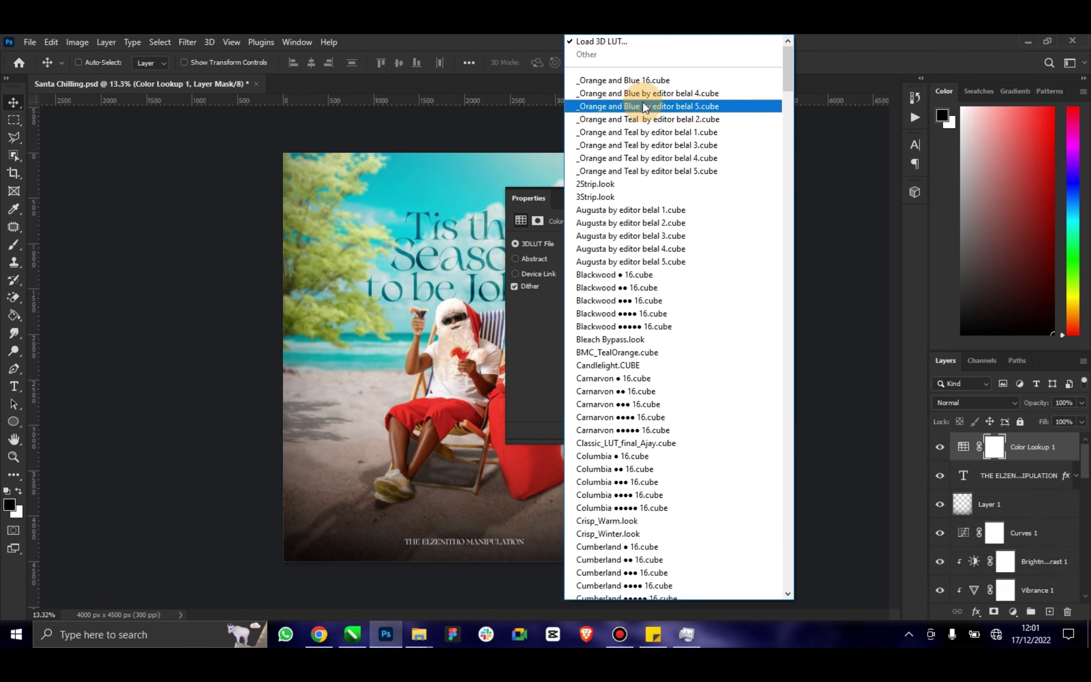
click(642, 79)
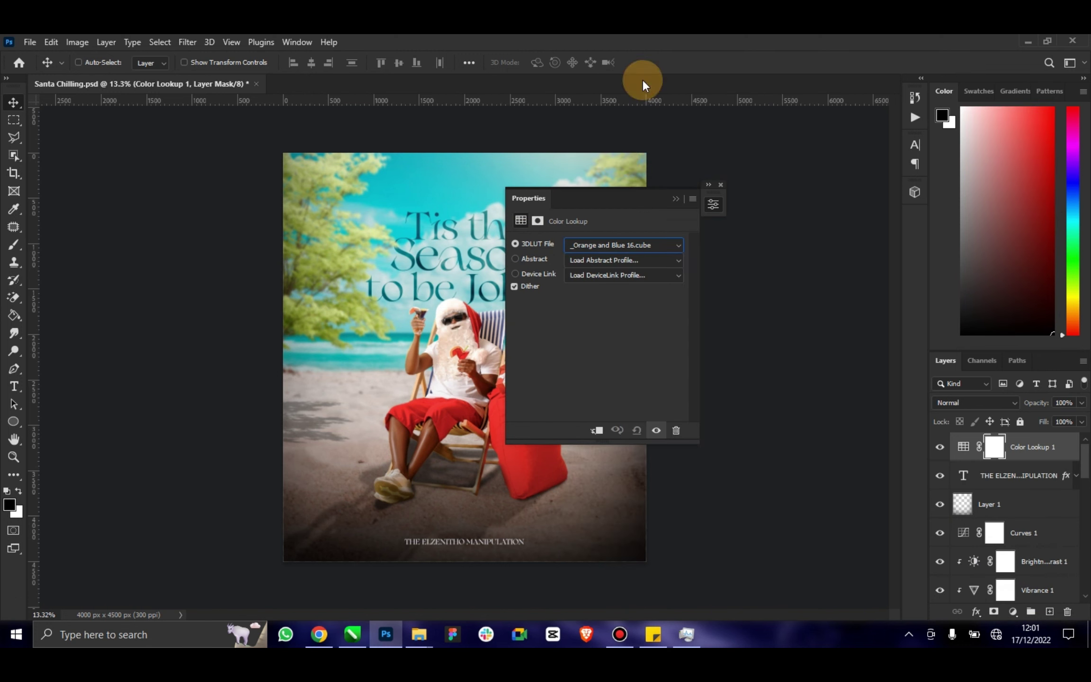
click(591, 241)
click(607, 95)
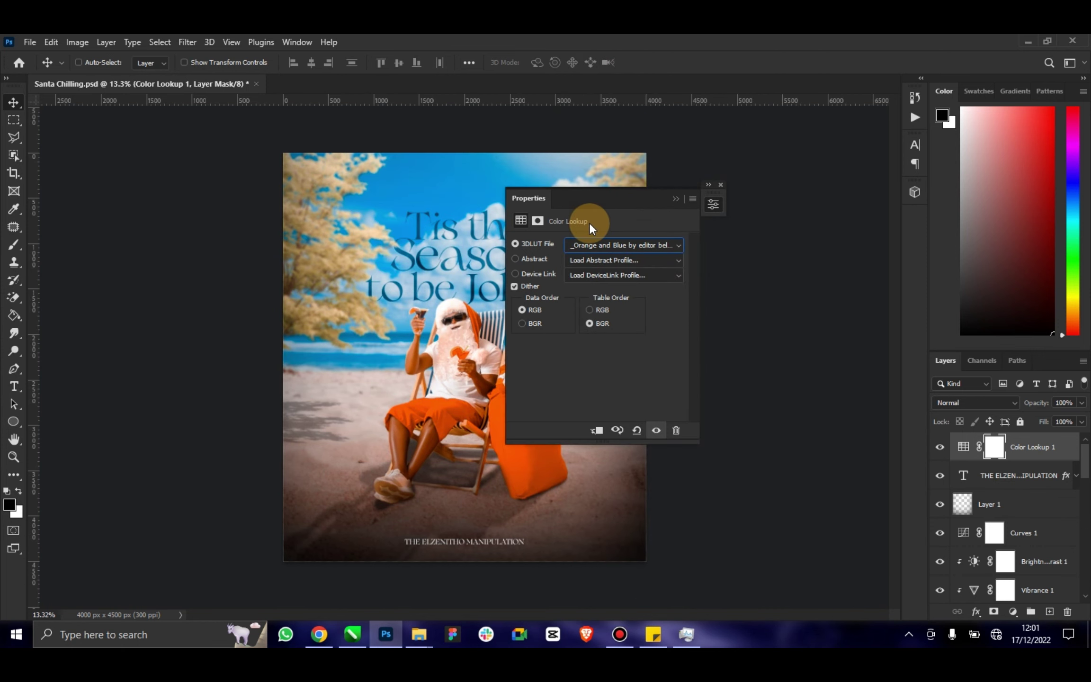
click(598, 243)
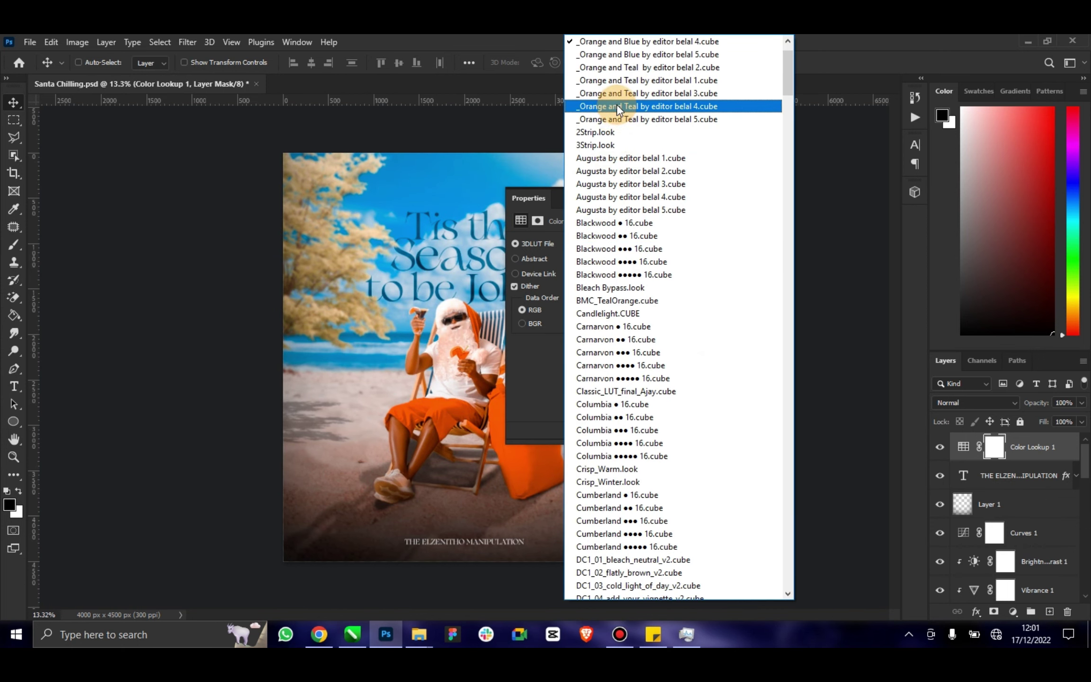
click(621, 68)
click(589, 245)
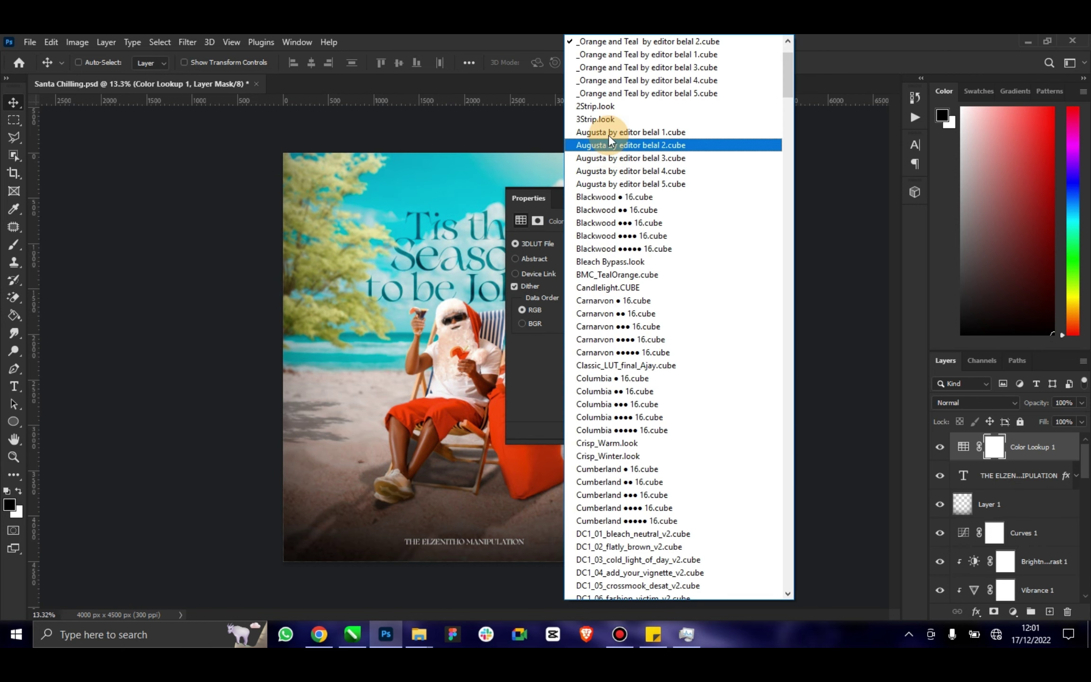
click(611, 109)
click(586, 244)
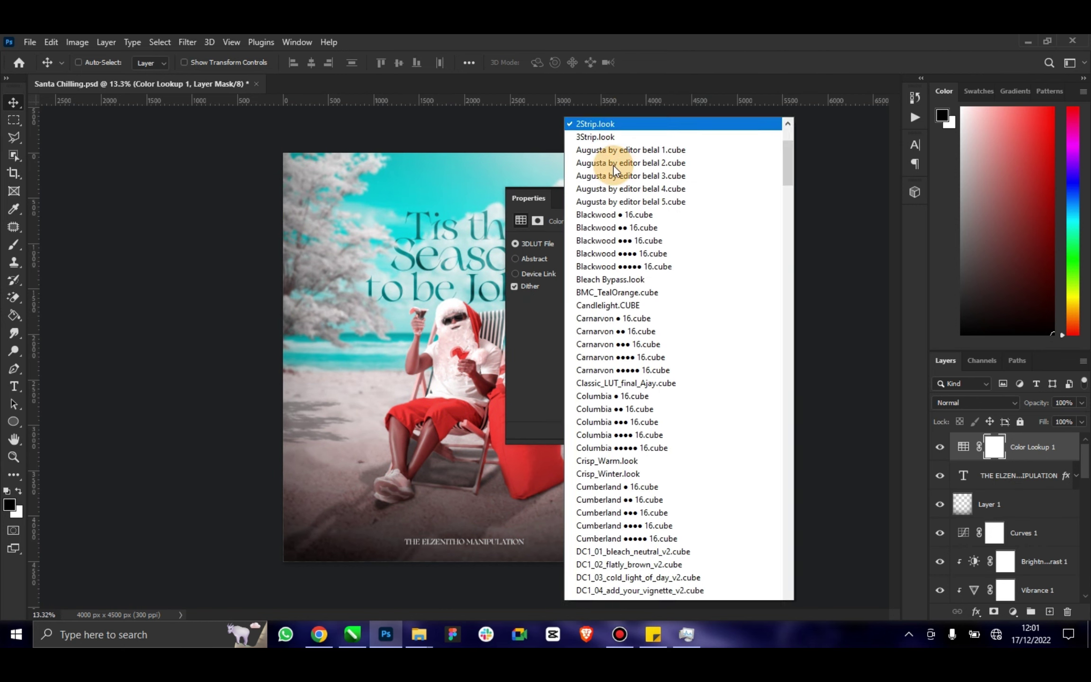
click(610, 57)
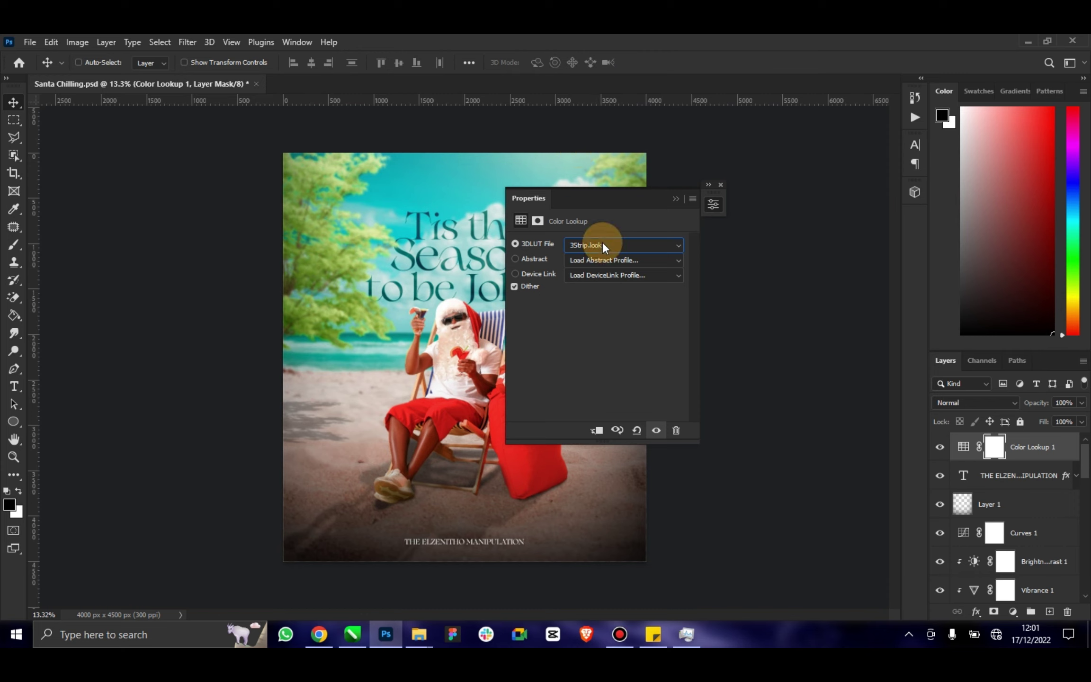
Collapse the lookup properties and lower the Color Lookup layer's opacity to 64%.
click(674, 199)
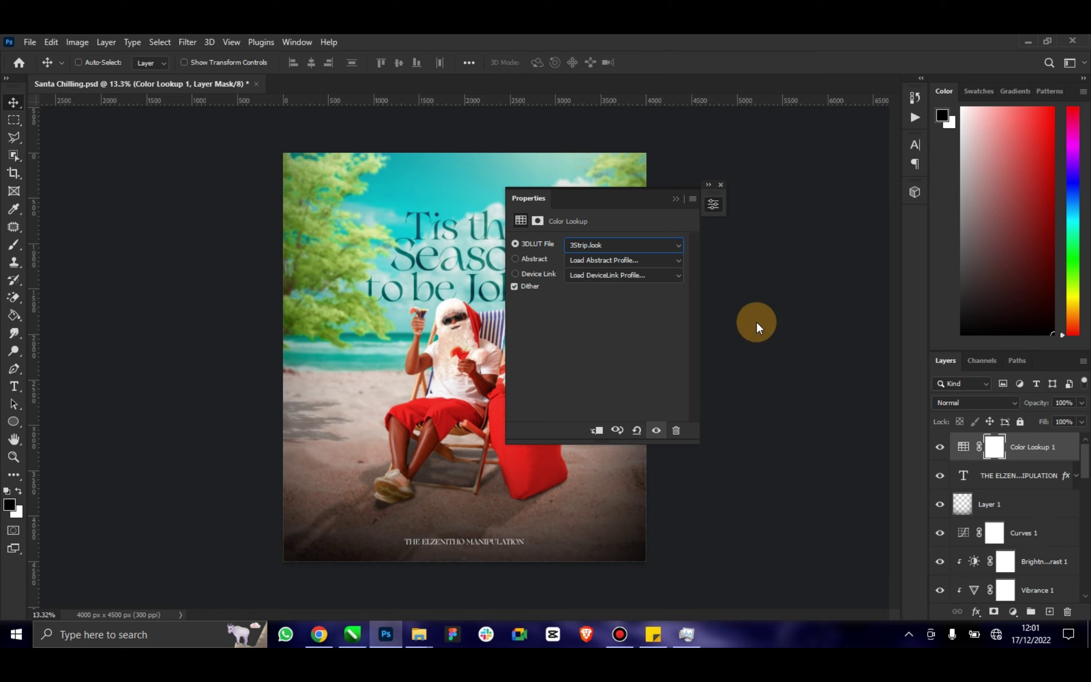
click(940, 447)
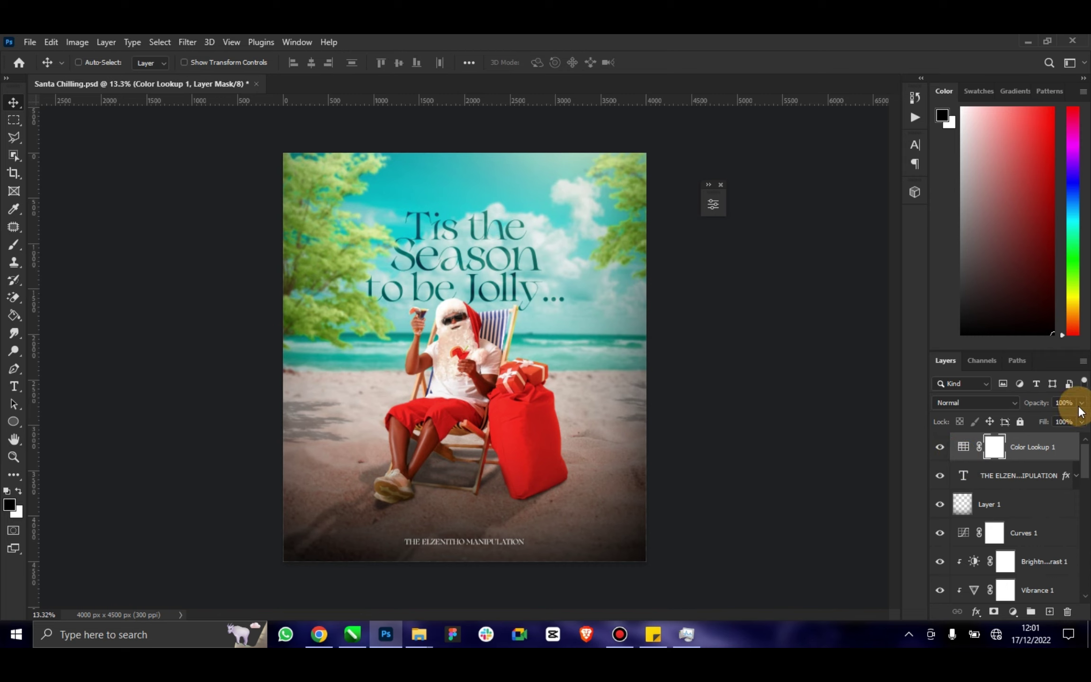
drag(1066, 417, 1059, 420)
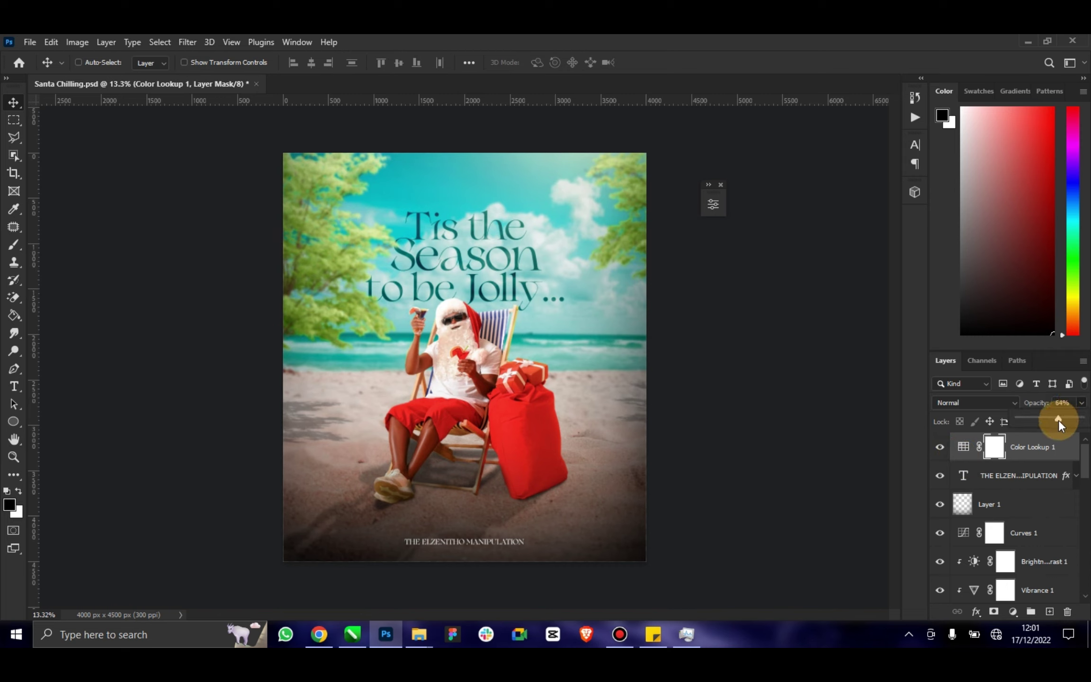
scroll(1085, 521, down, 2)
scroll(1086, 533, down, 5)
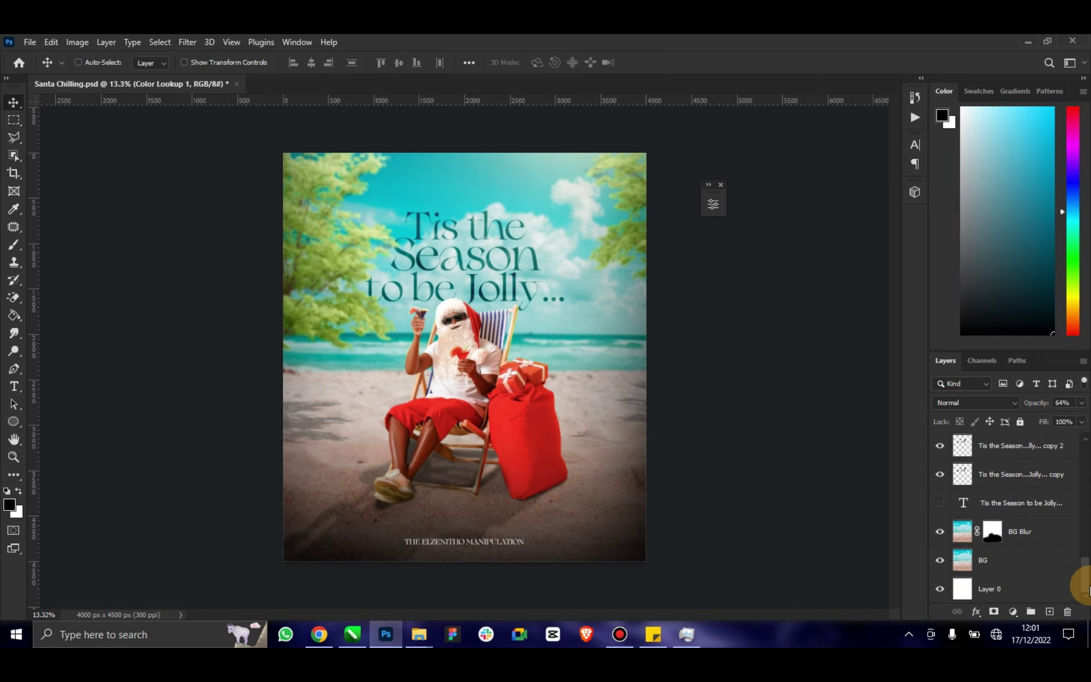
Stamp all visible layers into a new merged Layer 2 at the top of the stack.
key(ctrl+alt+a)
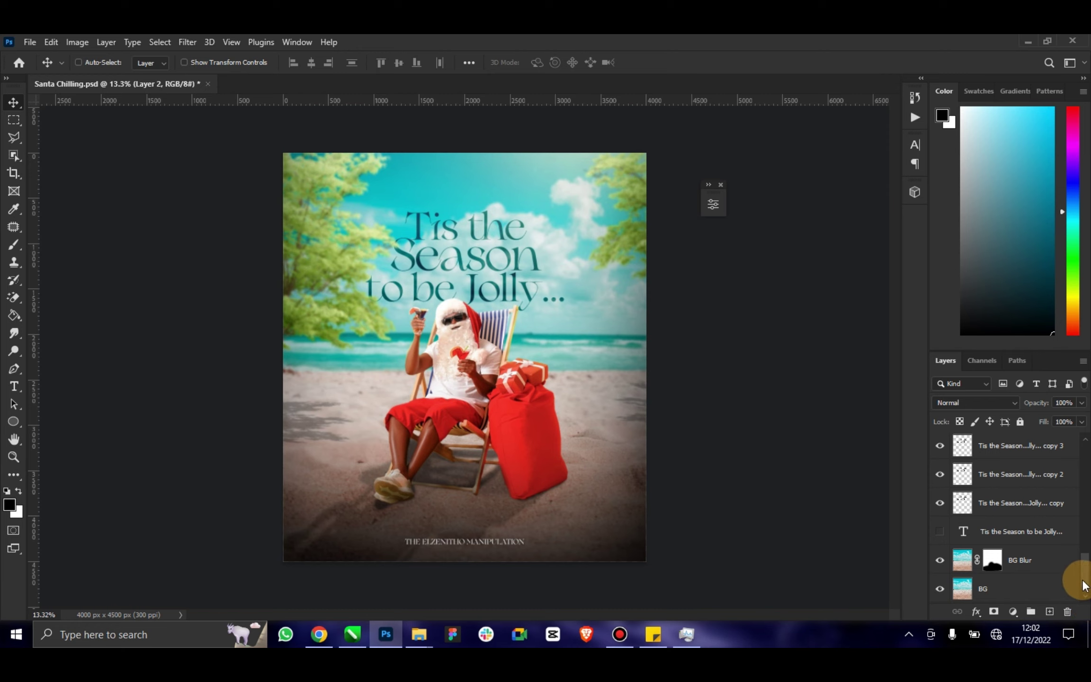
drag(1084, 582, 1085, 450)
click(189, 42)
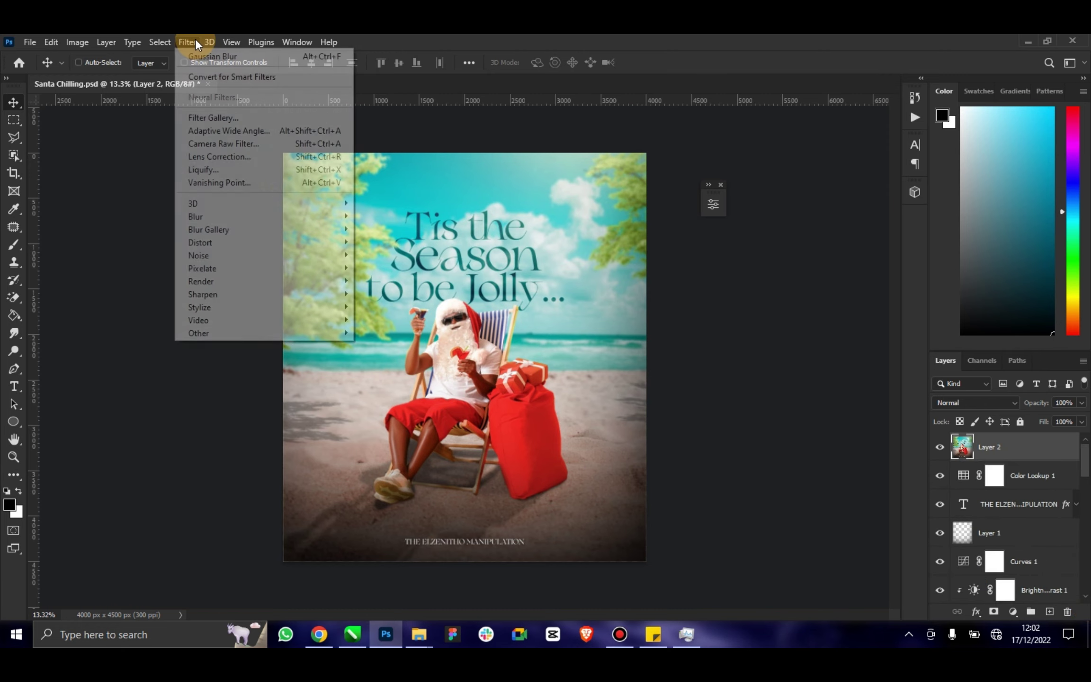
In the Camera Raw Filter, set exposure -0.05, dehaze +16 and vibrance about +9.
click(271, 146)
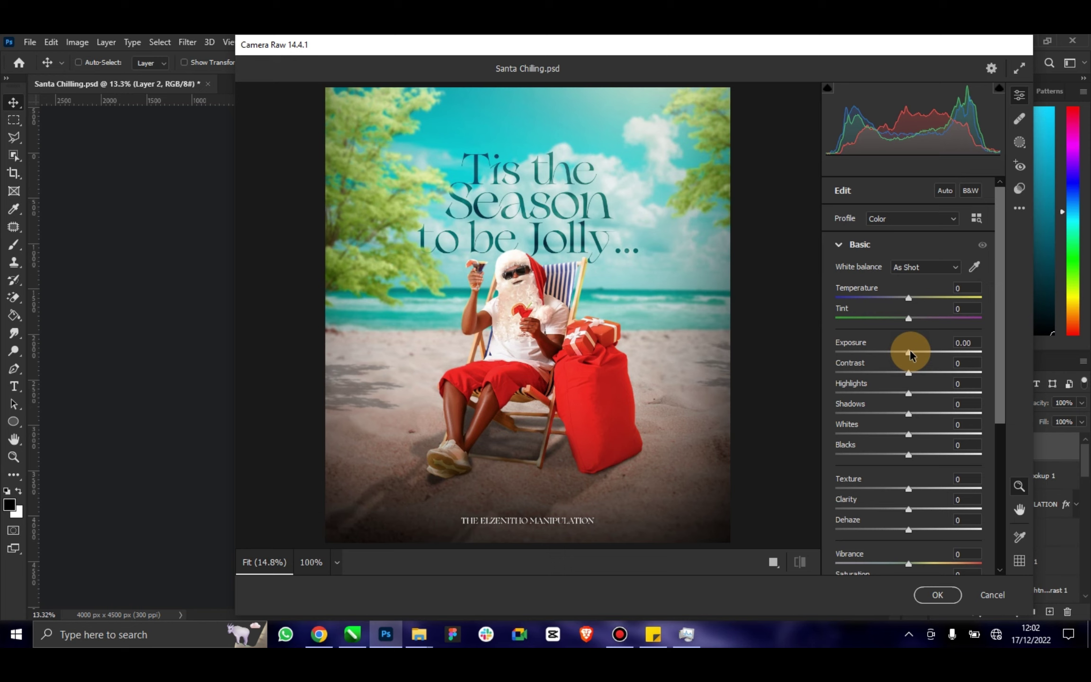
mouse_move(910, 351)
mouse_down()
mouse_move(883, 373)
mouse_move(899, 374)
mouse_move(903, 394)
mouse_move(877, 412)
mouse_move(919, 433)
mouse_move(894, 460)
mouse_move(953, 493)
mouse_move(893, 495)
mouse_move(919, 508)
mouse_up()
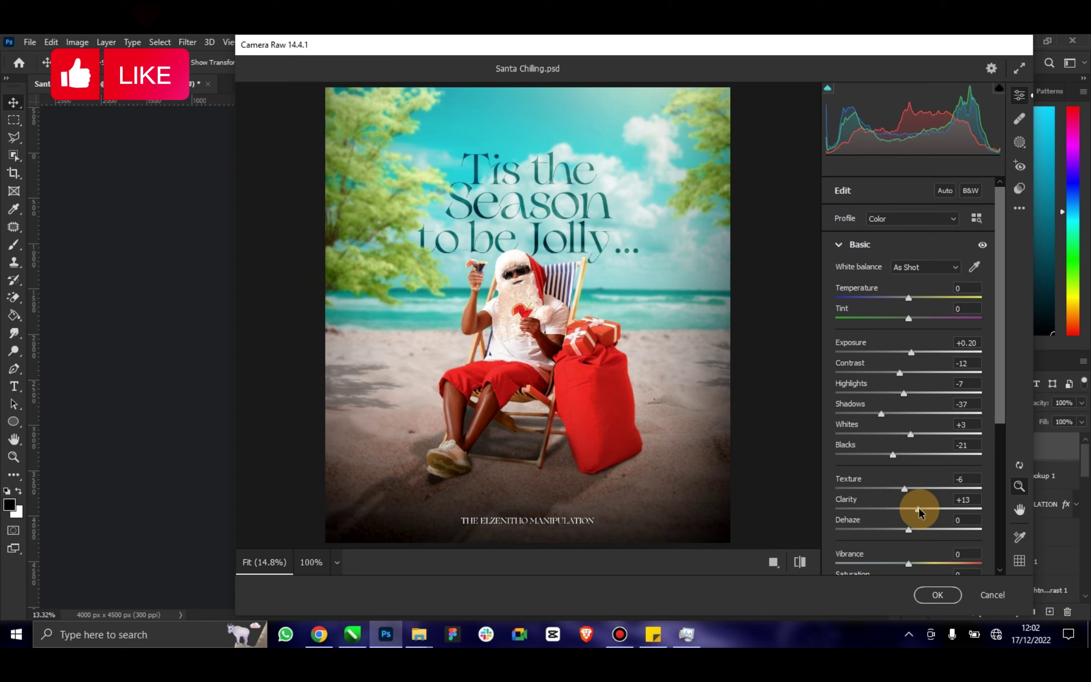
scroll(914, 509, down, 2)
scroll(906, 516, down, 1)
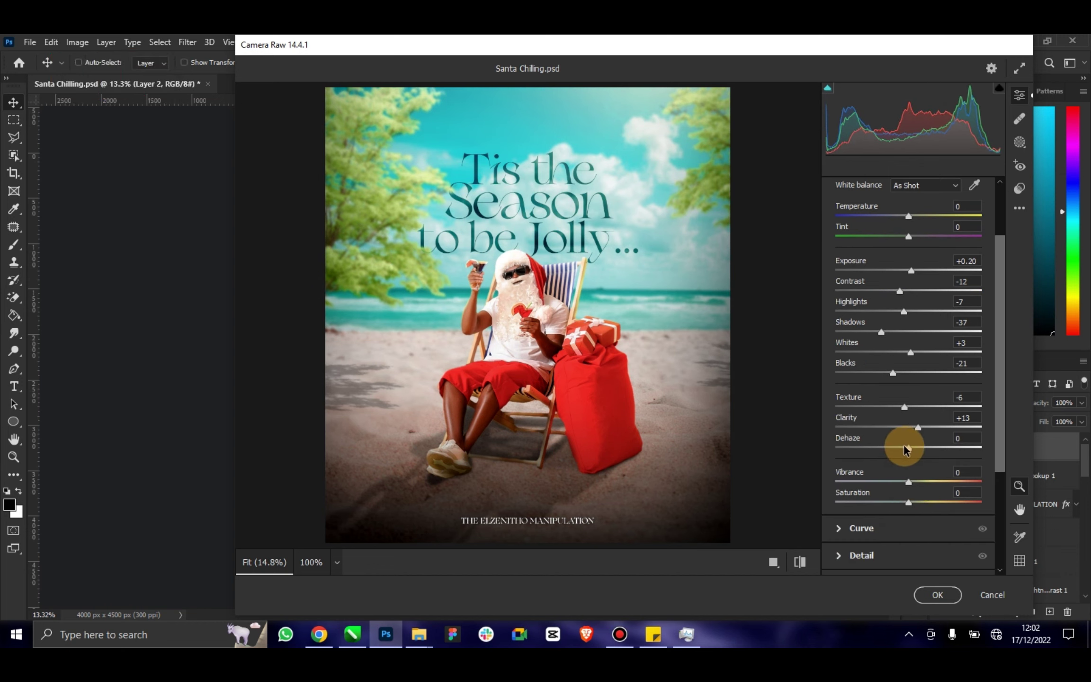
drag(904, 449, 920, 447)
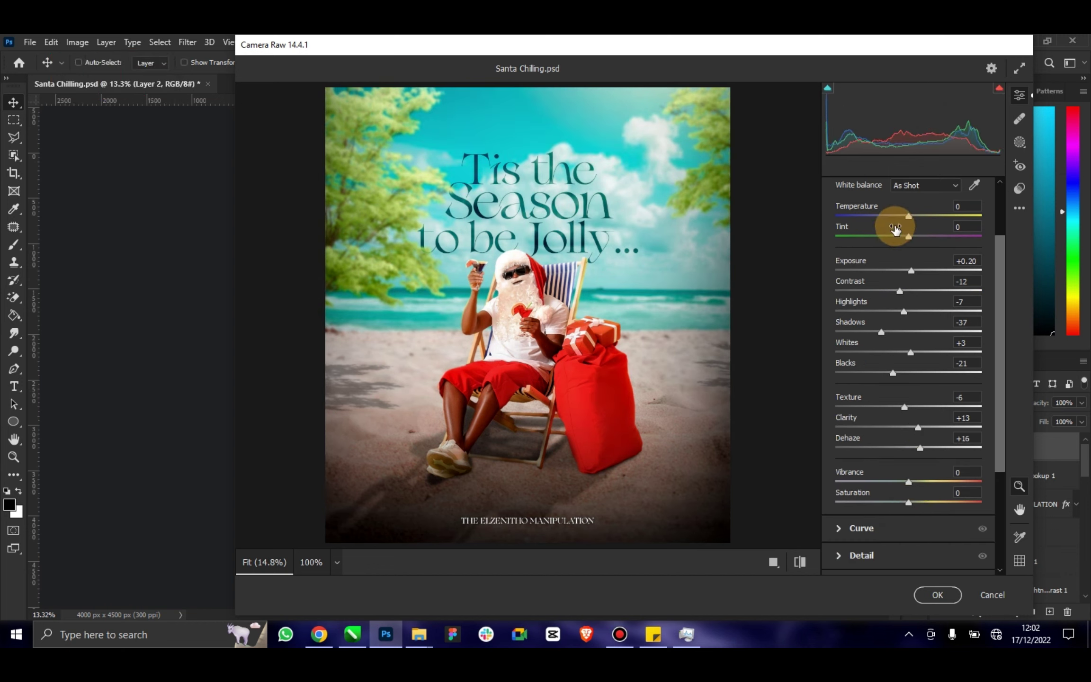
drag(910, 271, 908, 273)
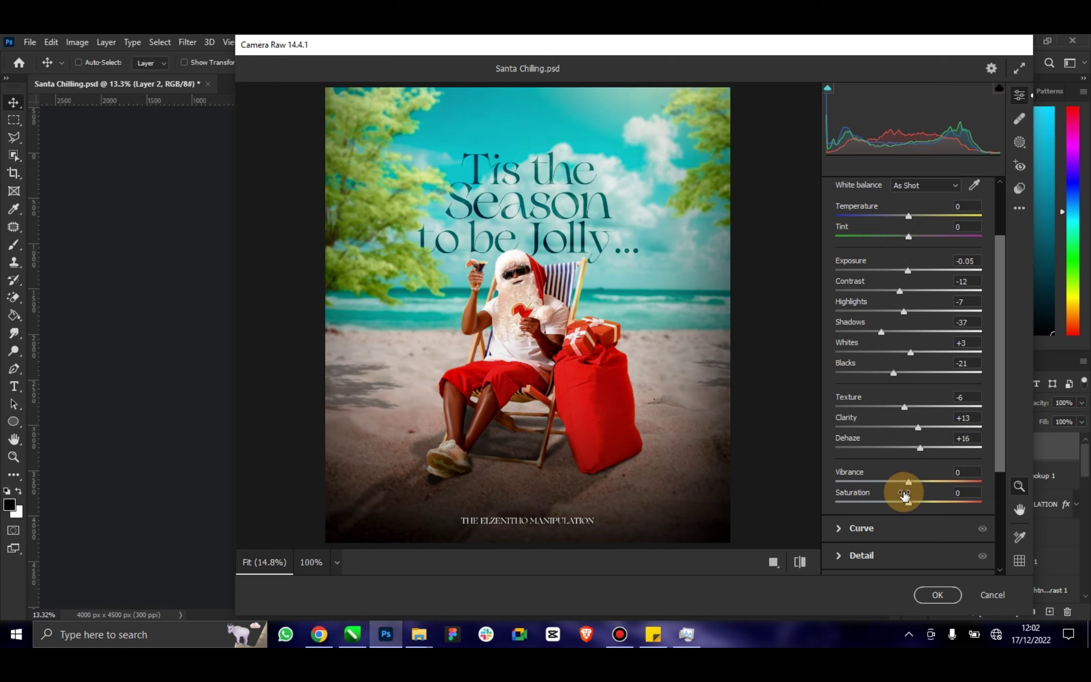
mouse_move(908, 481)
mouse_down()
mouse_move(928, 482)
mouse_move(873, 483)
mouse_move(910, 485)
mouse_move(895, 484)
mouse_up()
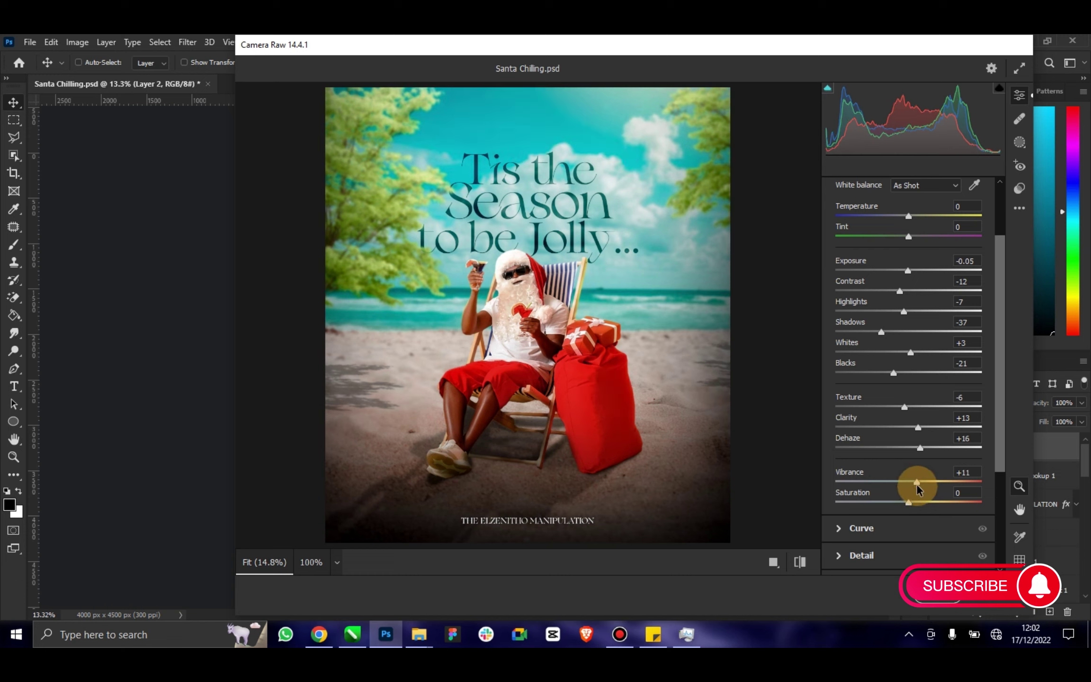
click(915, 483)
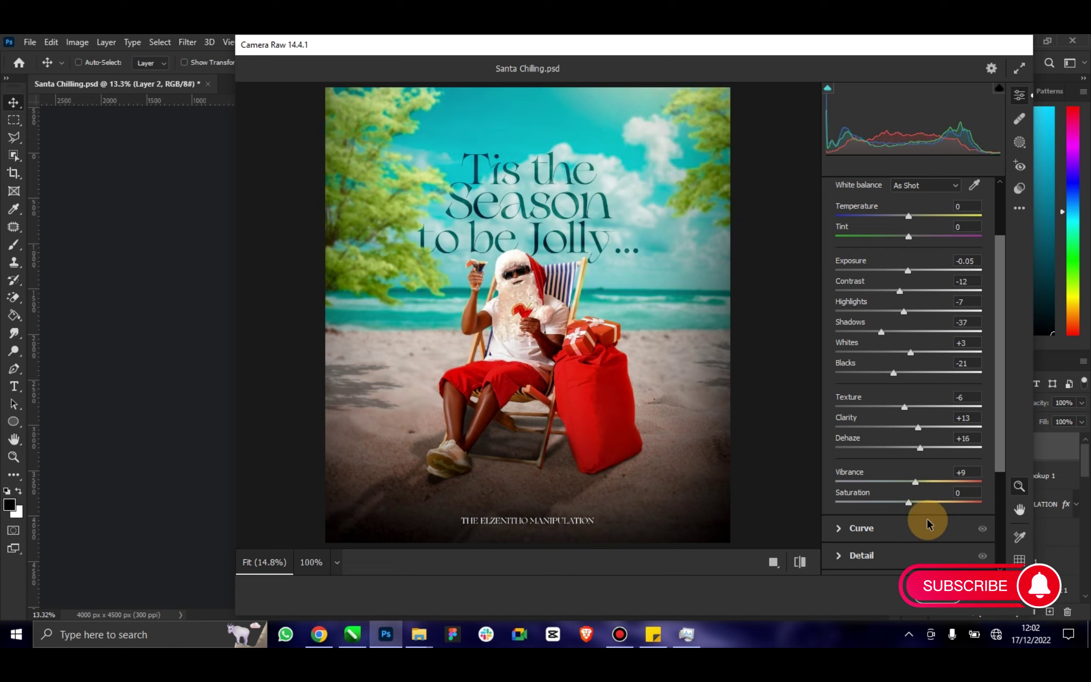
Set a slightly warm temperature and contrast -20, then apply the Camera Raw grade.
scroll(1002, 365, up, 2)
click(911, 271)
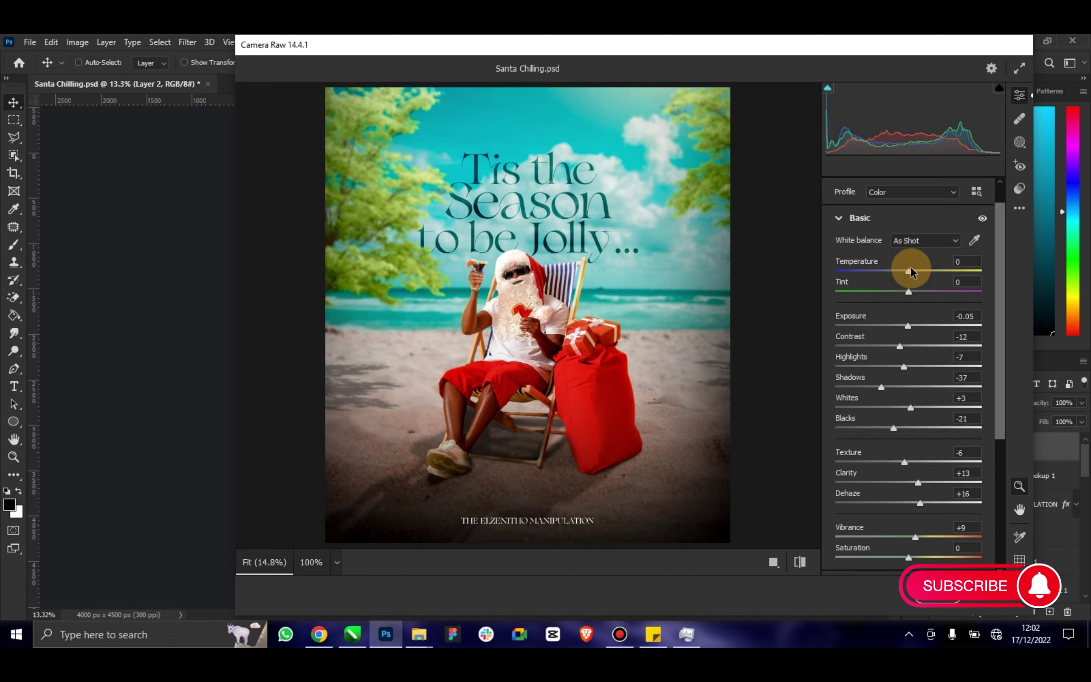
drag(909, 271, 910, 275)
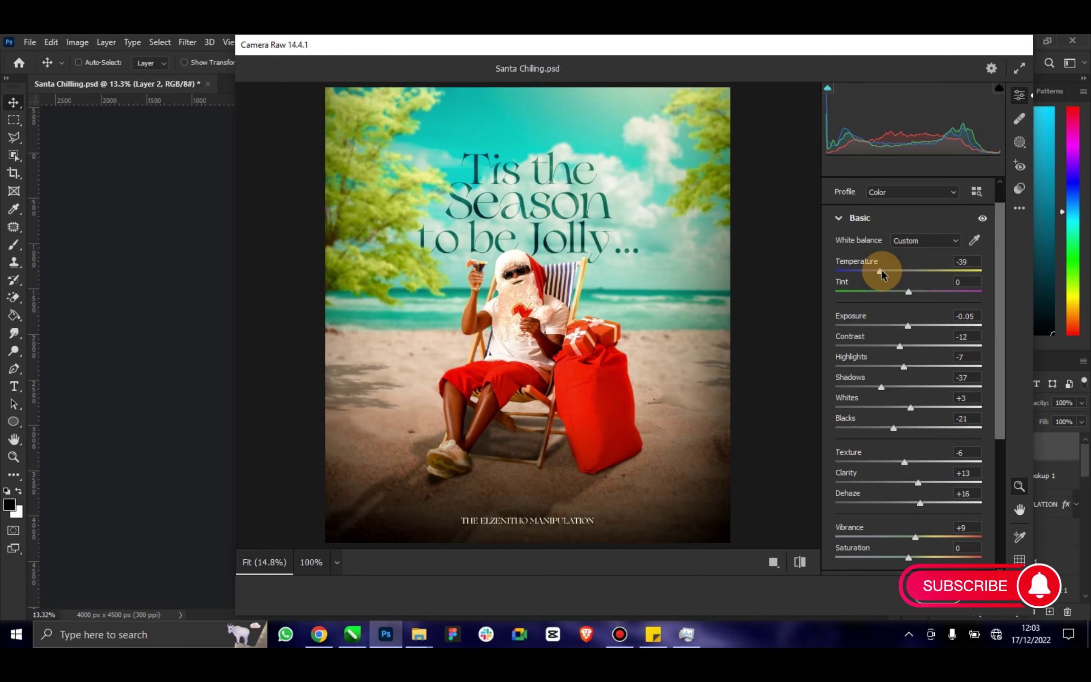
mouse_move(910, 271)
mouse_down()
mouse_move(900, 271)
mouse_move(908, 275)
mouse_up()
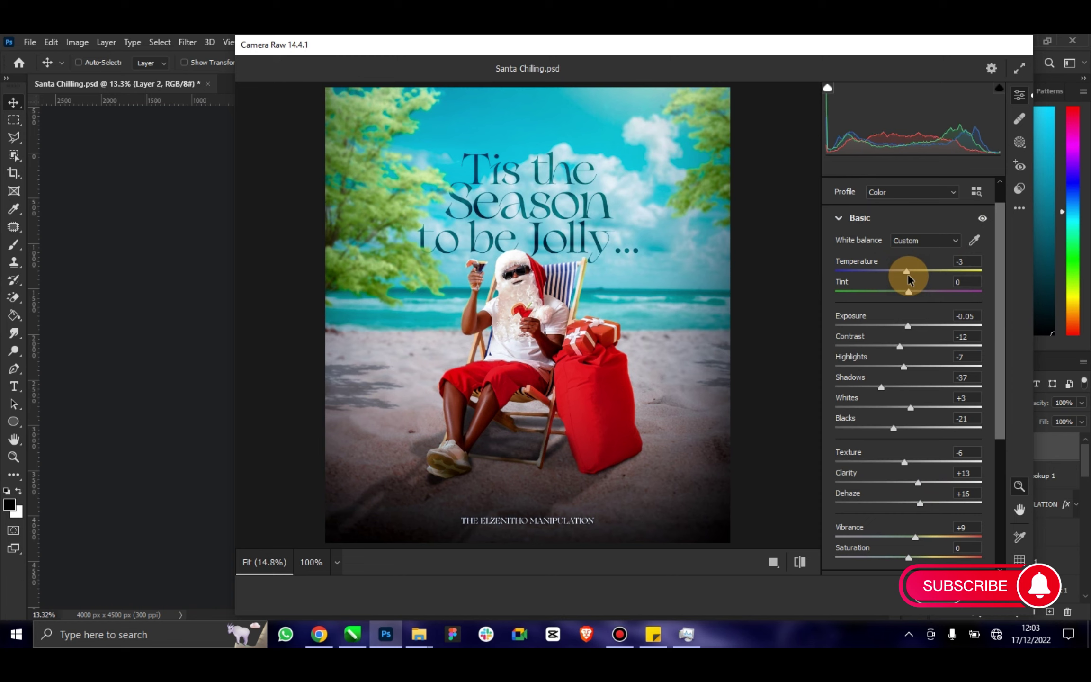
drag(909, 277, 914, 277)
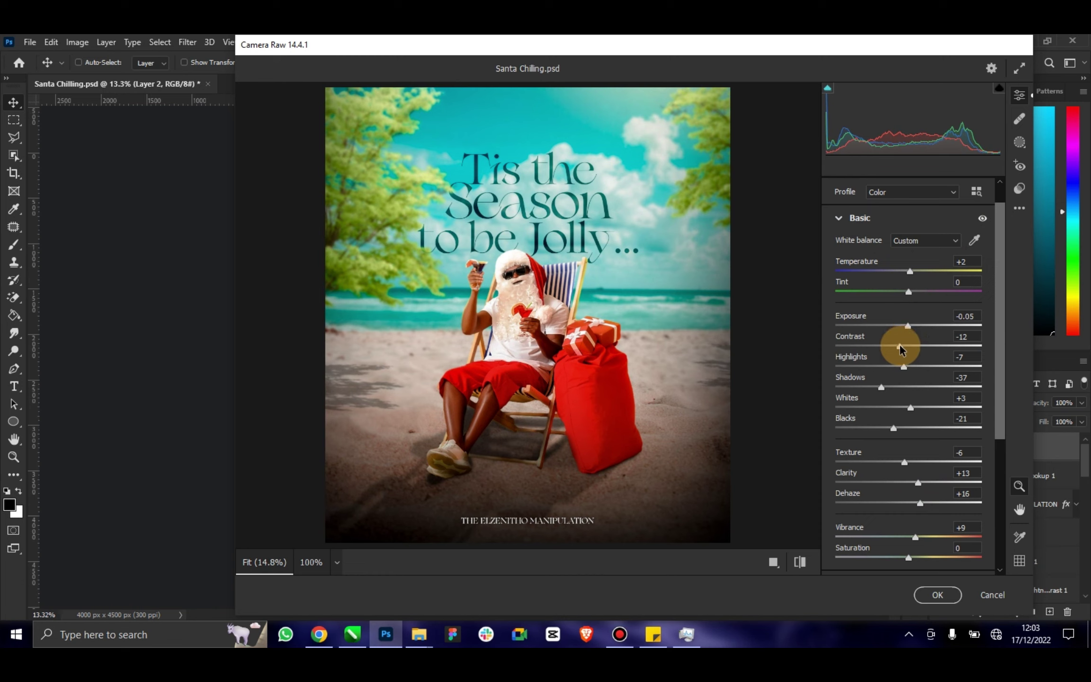
mouse_move(899, 347)
mouse_down()
mouse_move(942, 346)
mouse_move(882, 344)
mouse_move(894, 344)
mouse_move(893, 368)
mouse_up()
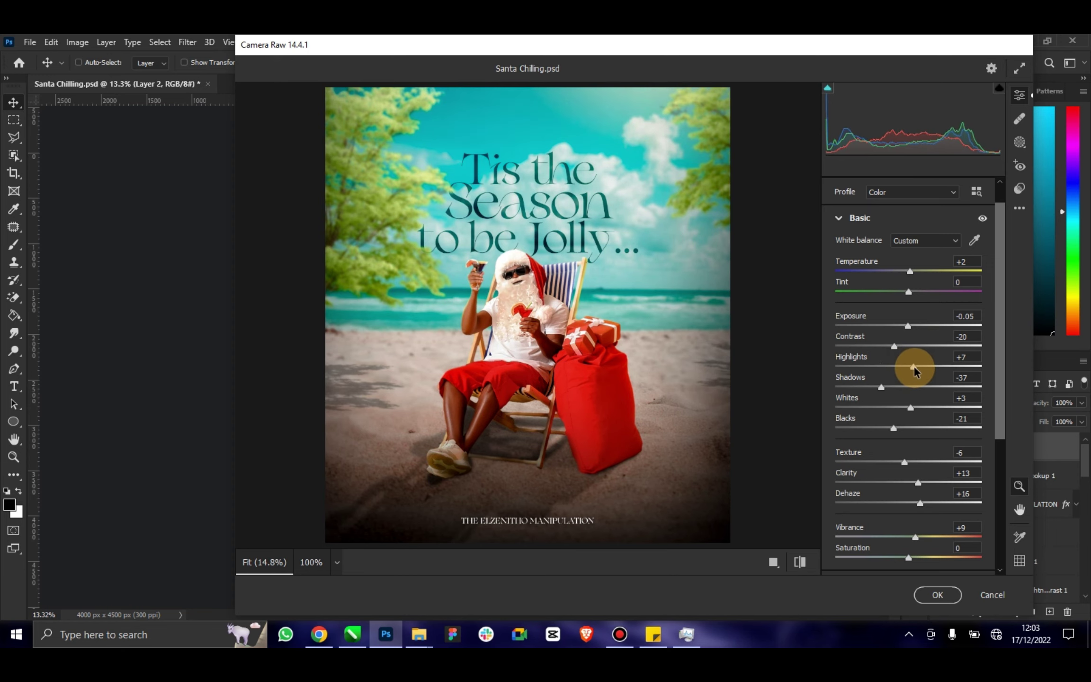
click(938, 595)
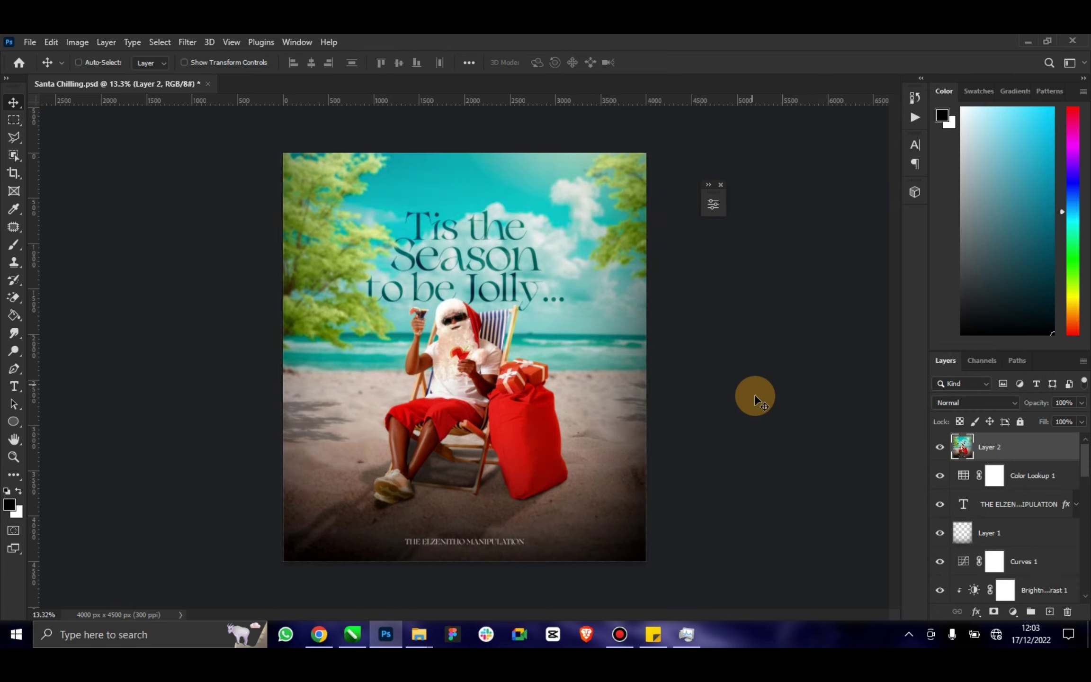
Save the Santa Chilling poster, then check and dismiss the canvas layer list.
key(ctrl+s)
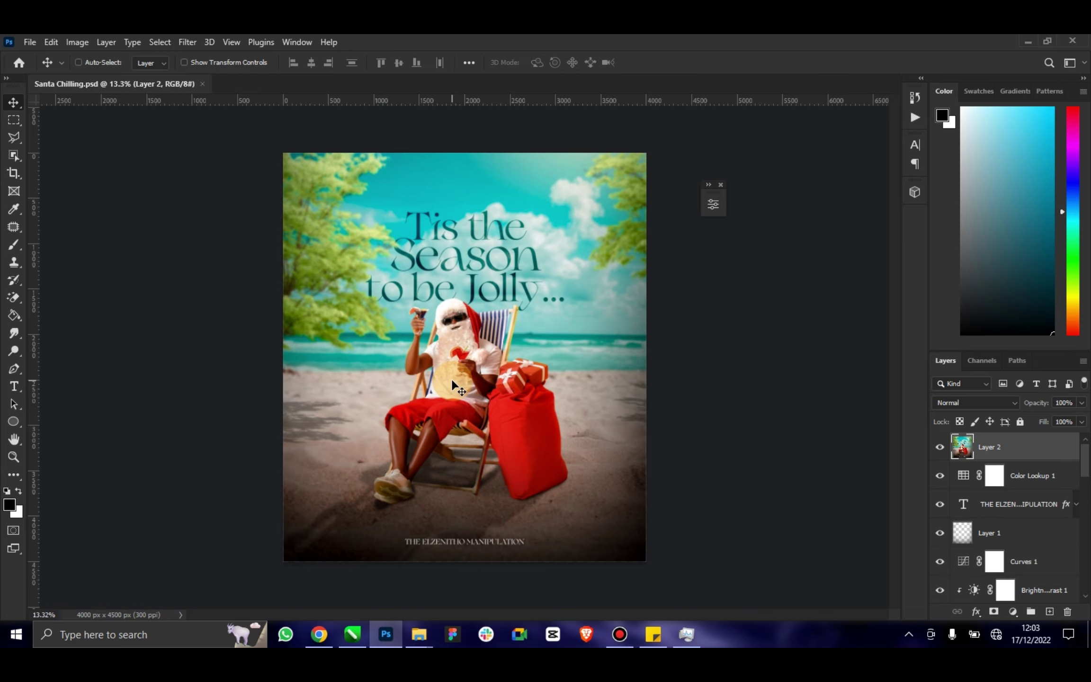
right_click(452, 380)
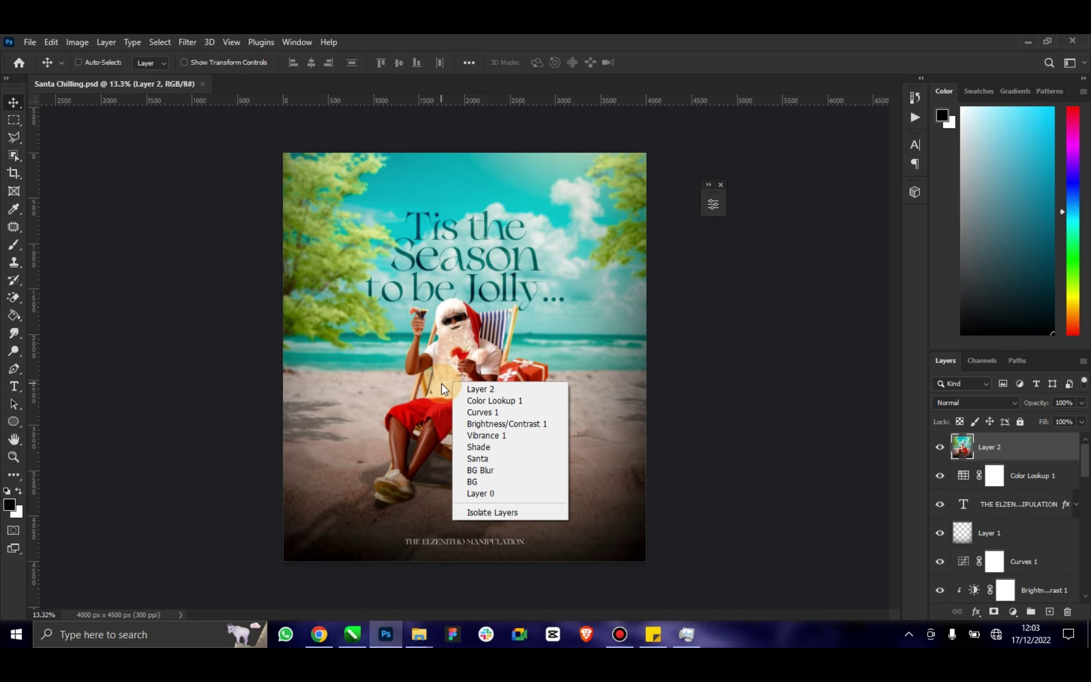
click(825, 356)
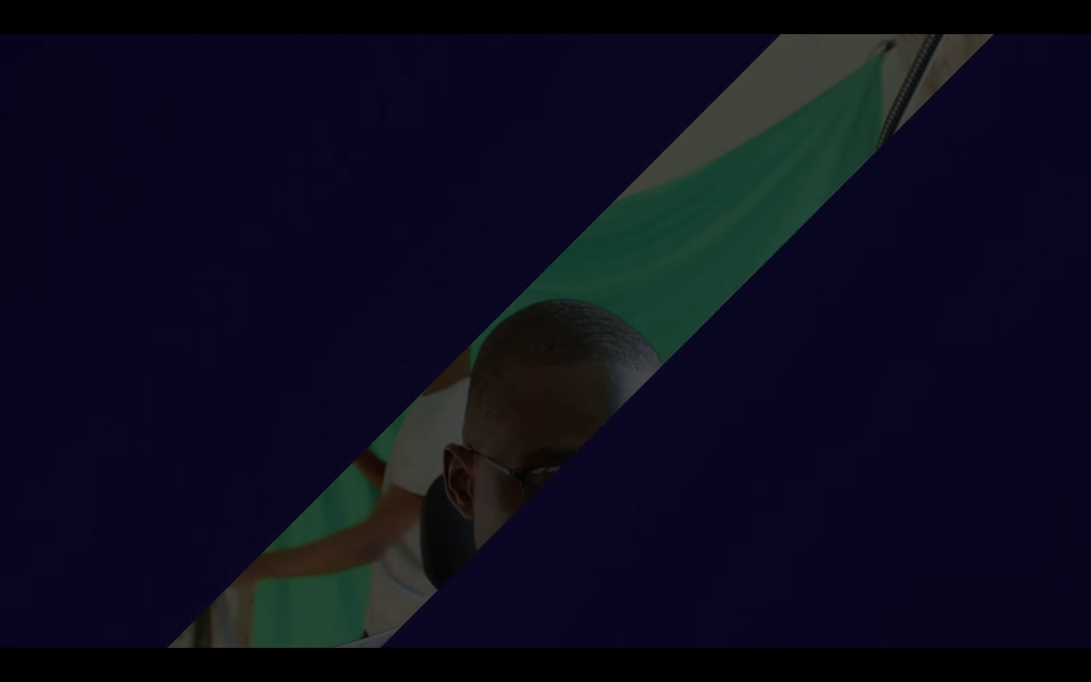